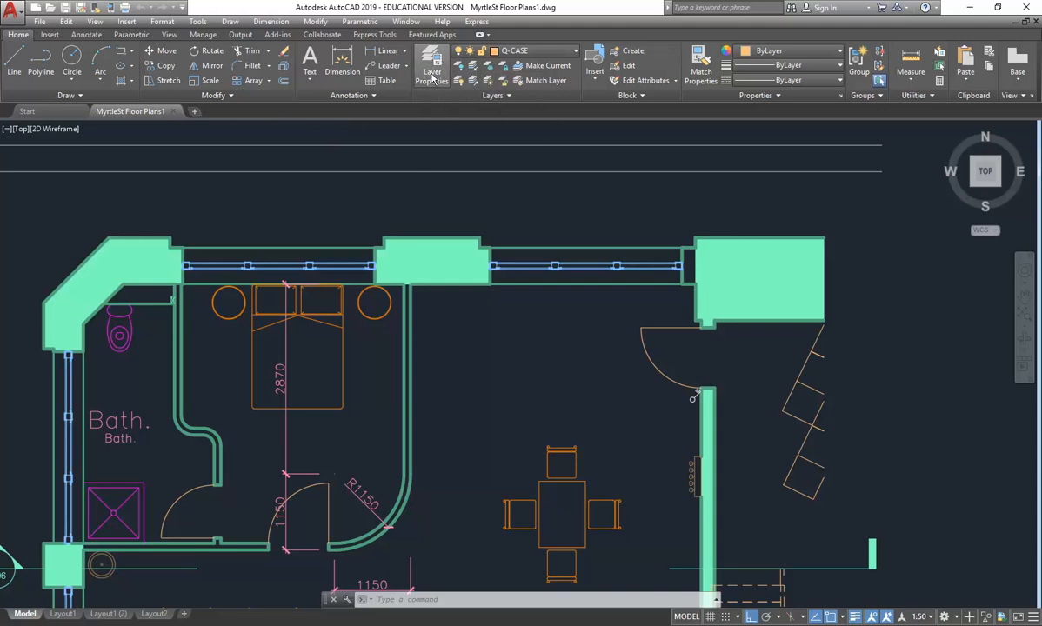
Step: Create a new layer named A-JOINERY, using the A-WALL-PATT layer as its basis
click(433, 71)
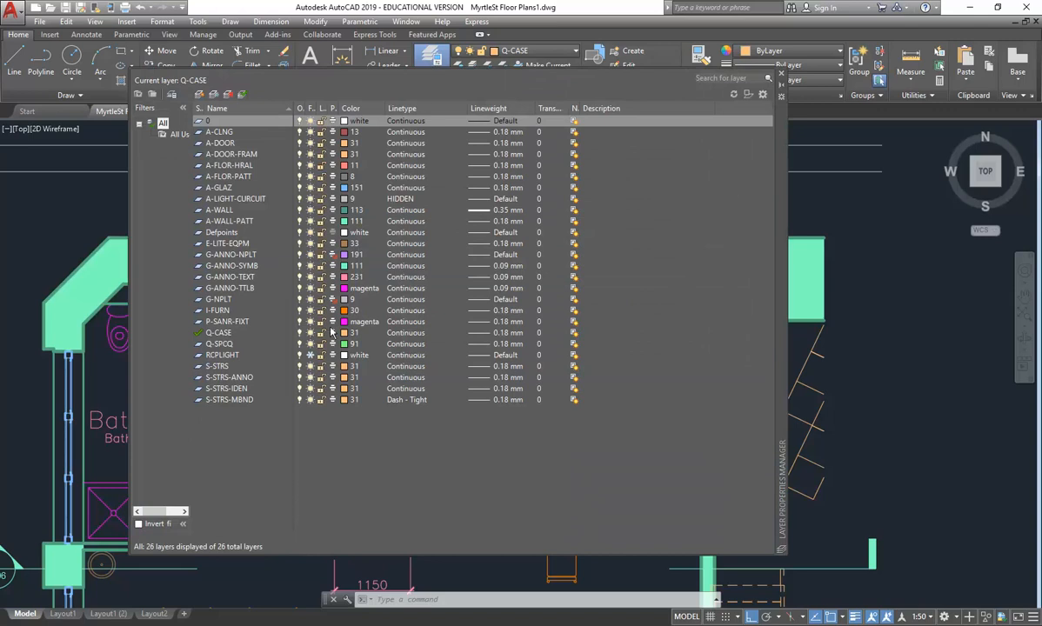
click(218, 334)
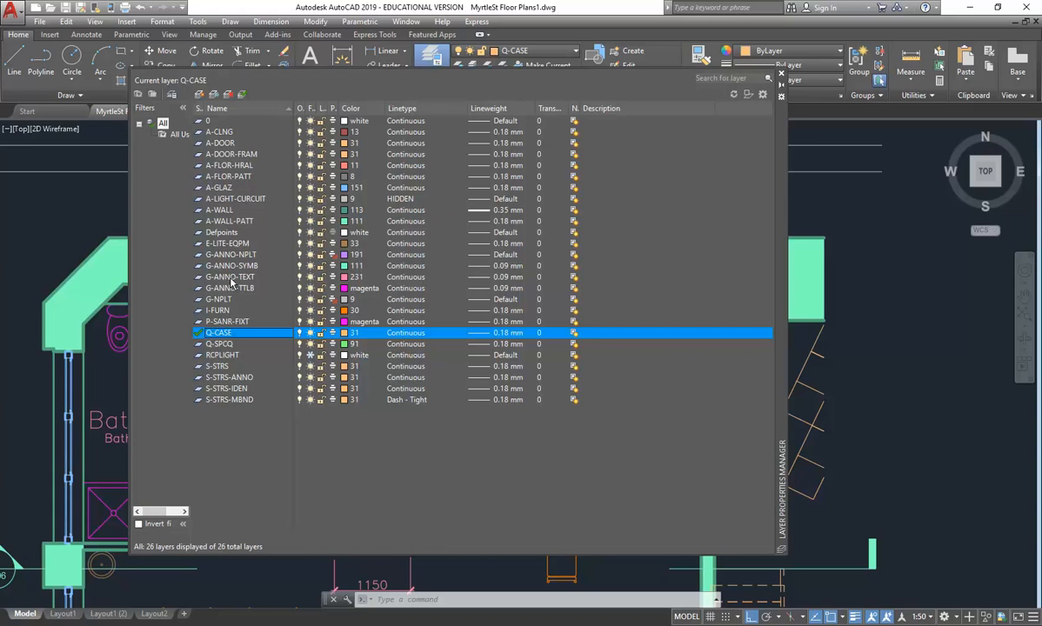
click(224, 222)
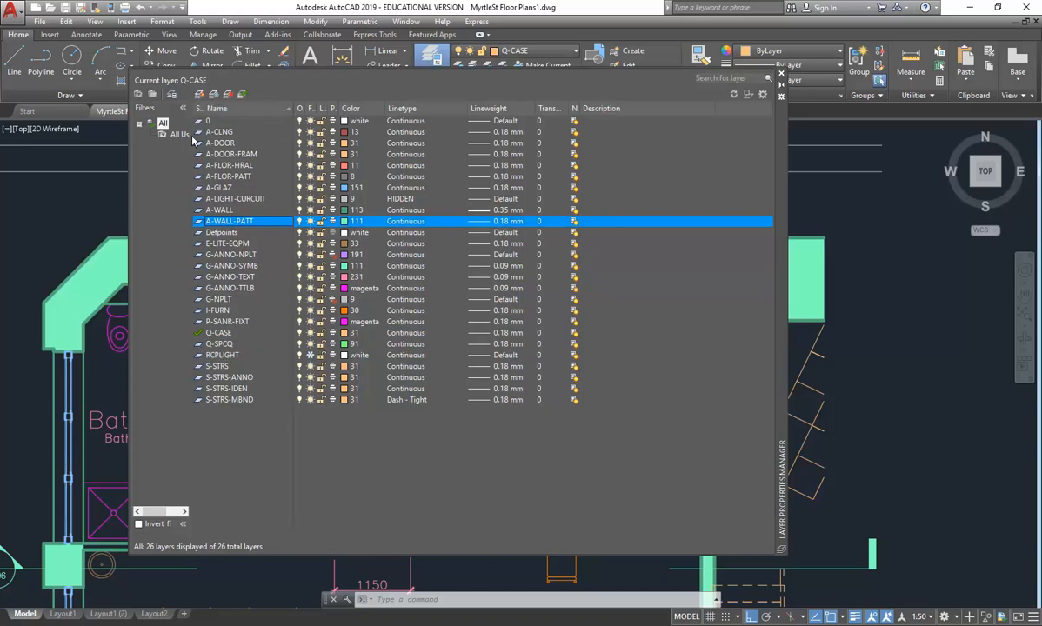
click(200, 94)
text(A-JOINERY)
key(Return)
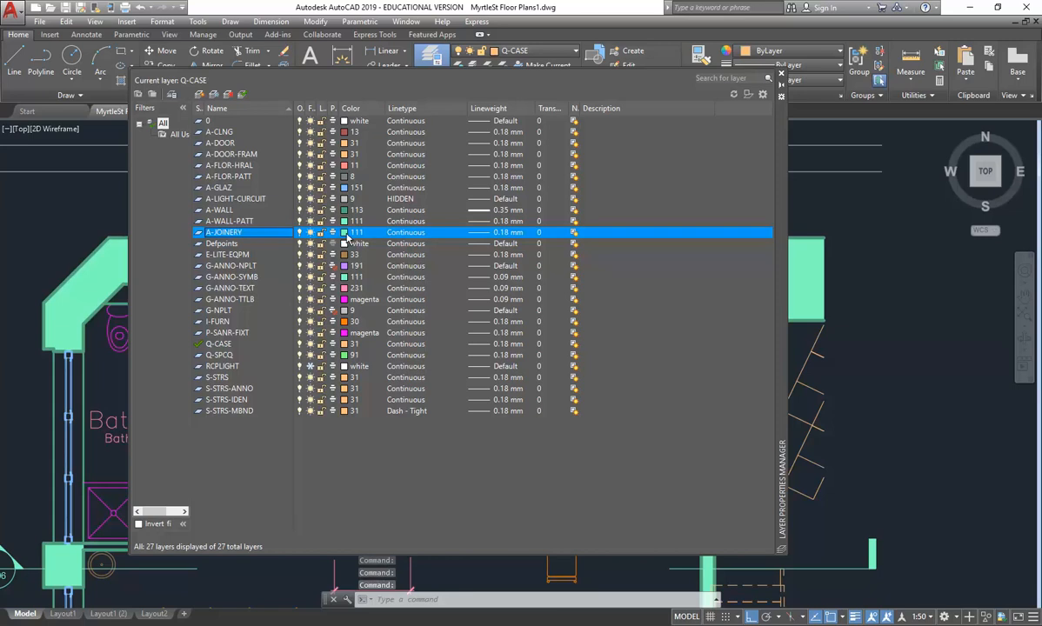
Step: Set the A-JOINERY layer's colour to index 30 and its lineweight to 0.18 mm
click(344, 232)
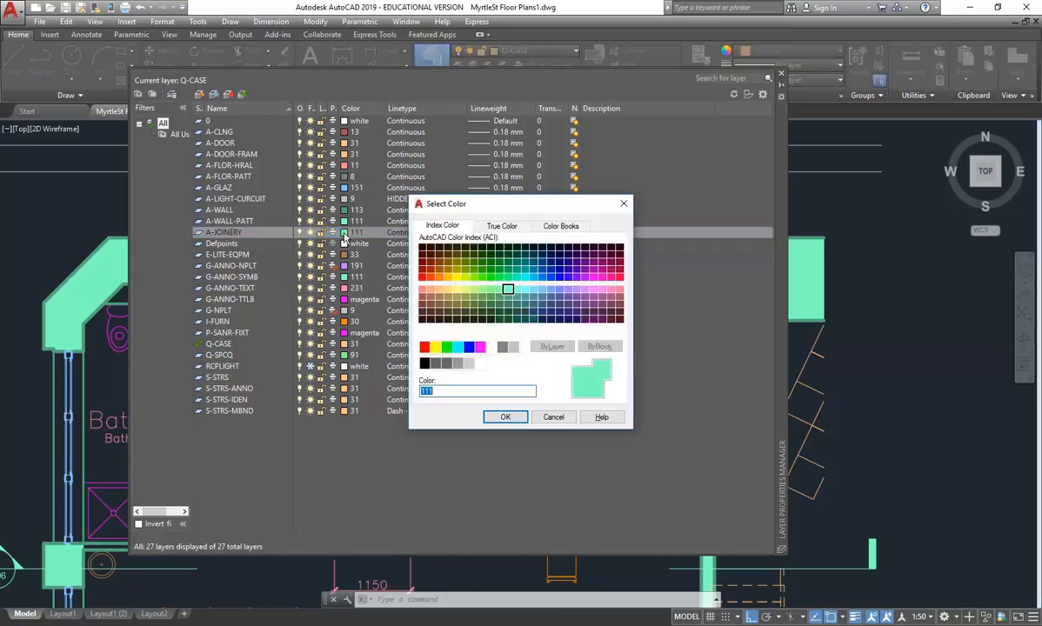
click(440, 277)
click(507, 418)
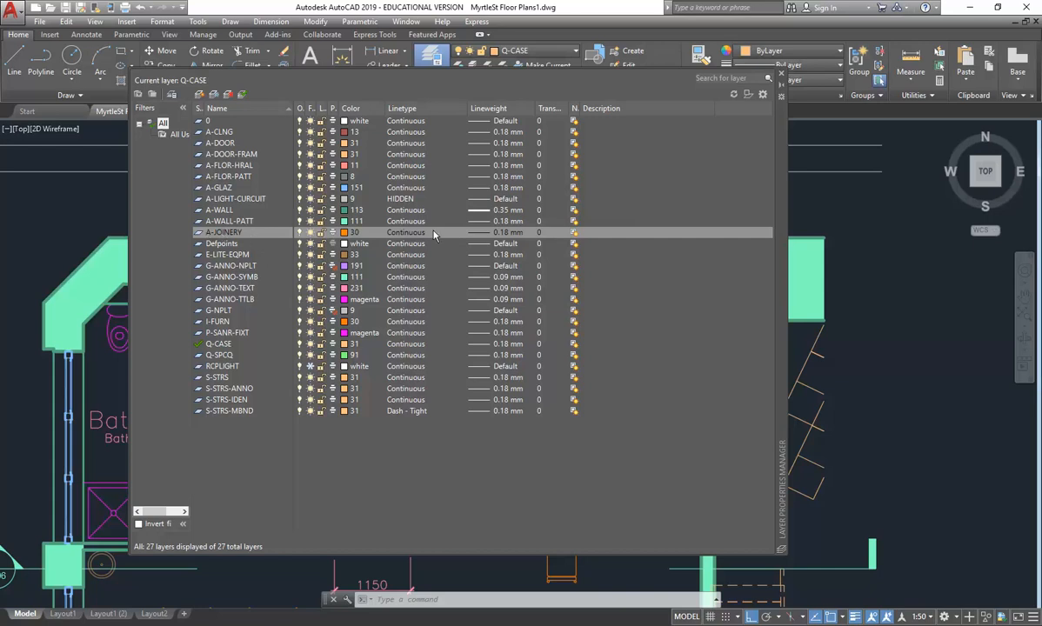
click(481, 233)
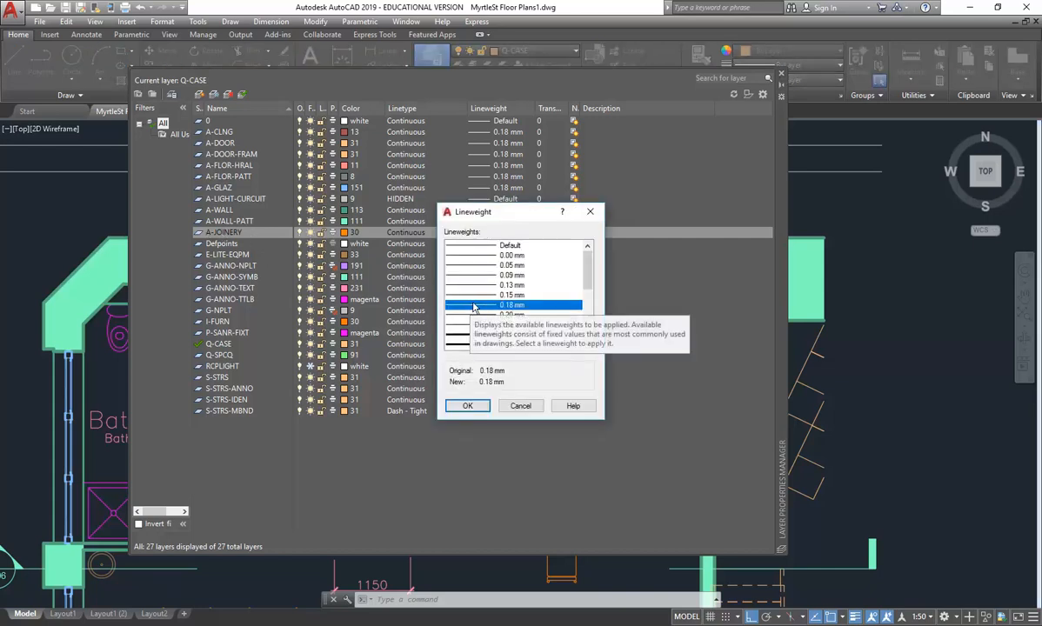
click(468, 405)
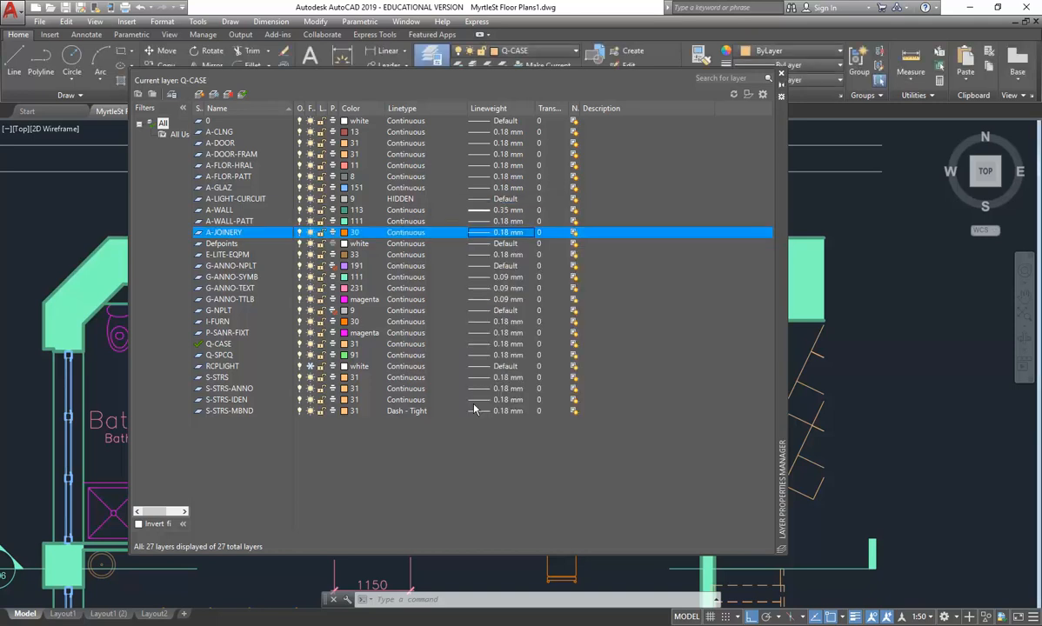
Step: Sort the layer list by name and make A-JOINERY the current layer
click(243, 111)
click(243, 111)
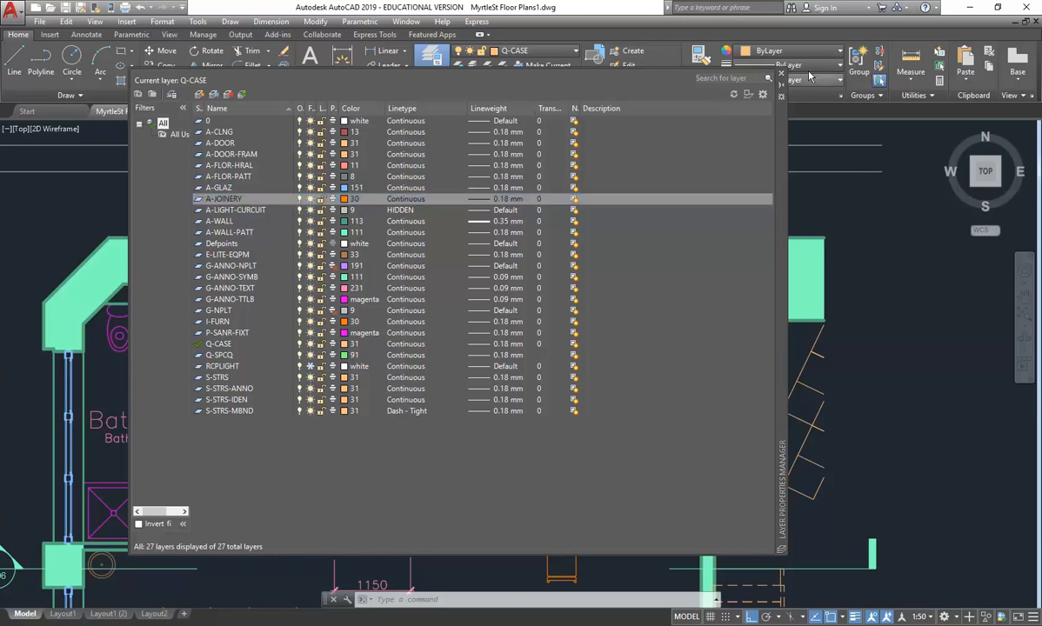
click(781, 74)
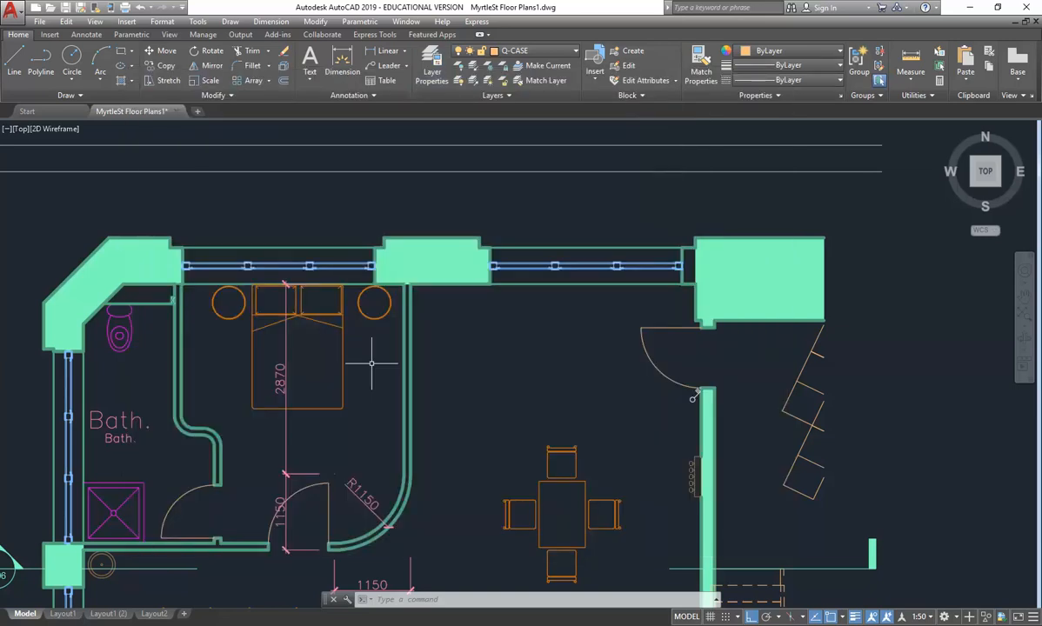
click(550, 51)
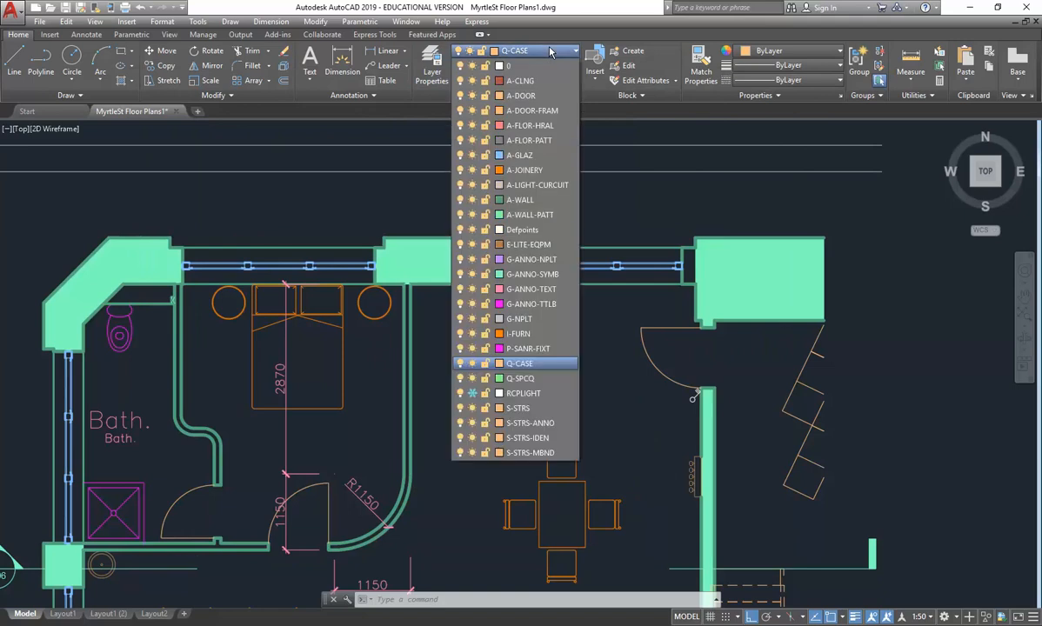
click(527, 170)
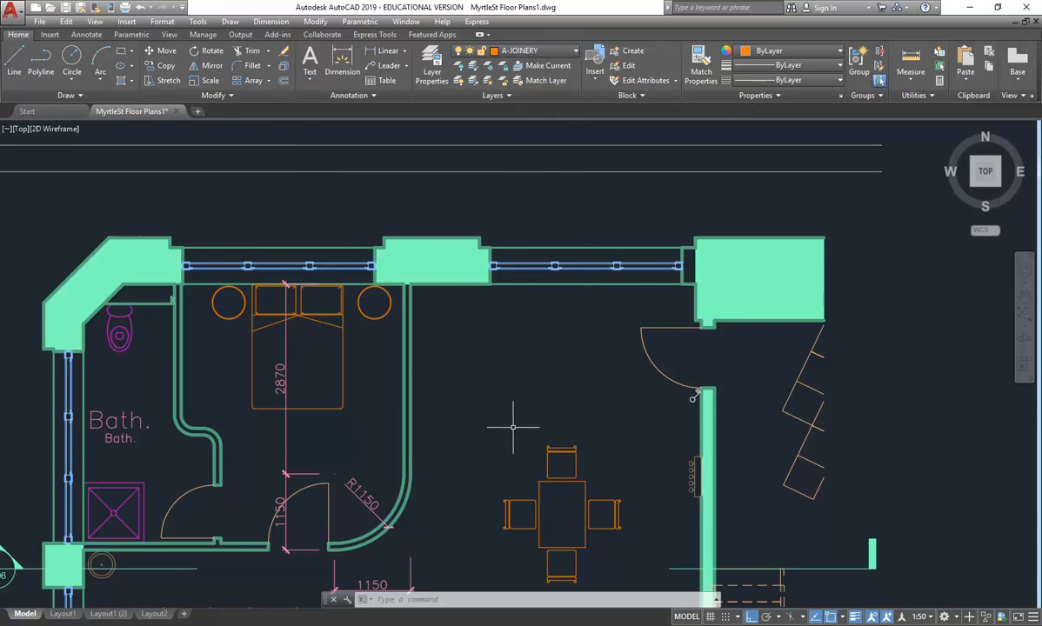
Step: Offset the inner window-wall line and the bedroom's straight outer wall line 600 into the dining area
scroll(513, 452, up, 2)
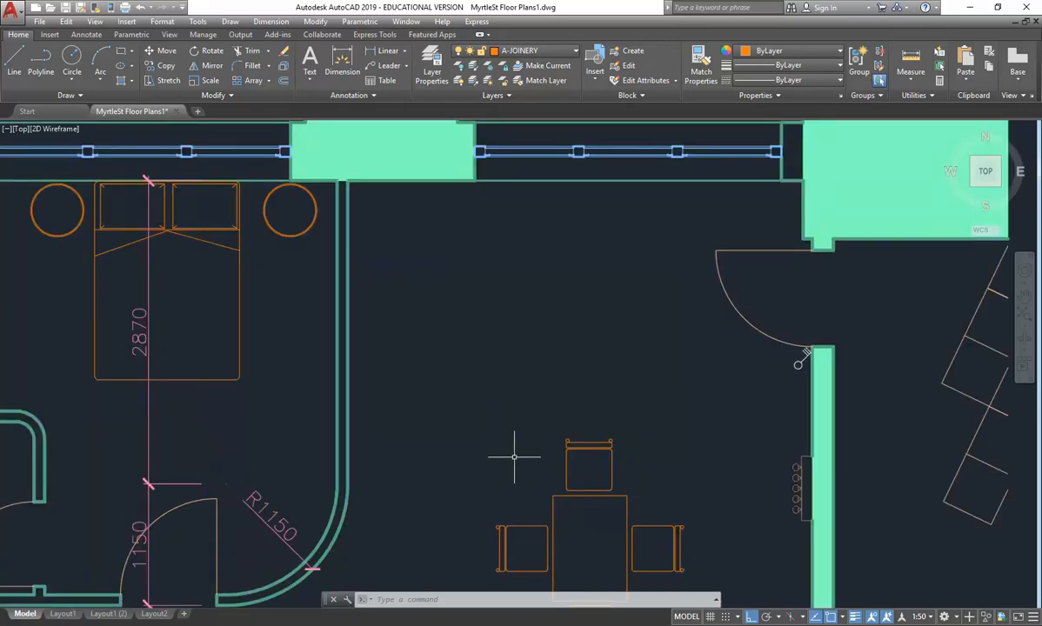
click(284, 82)
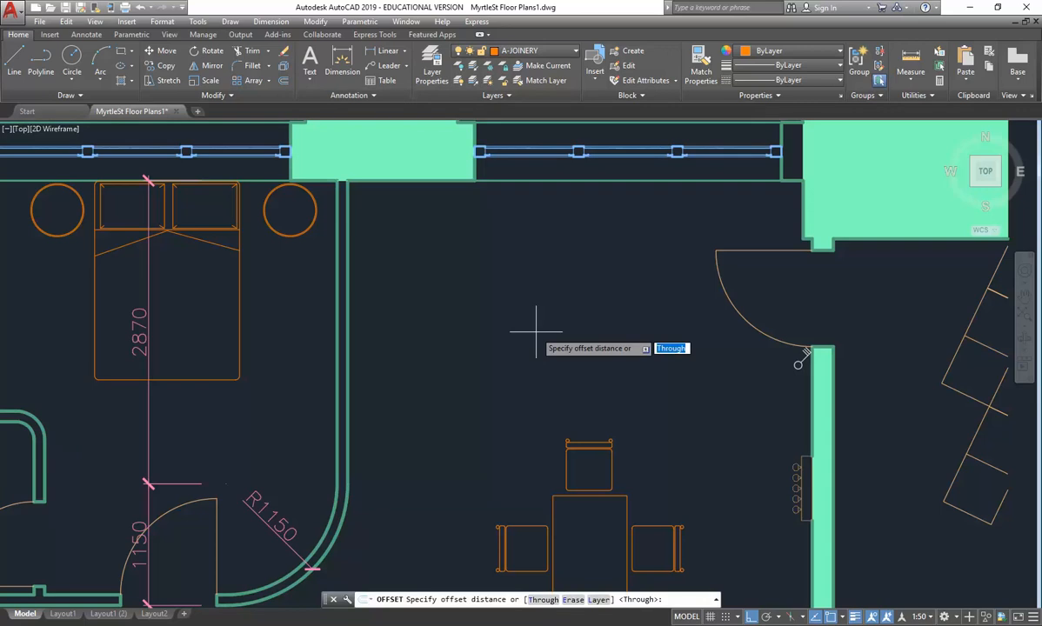
text(600)
key(Return)
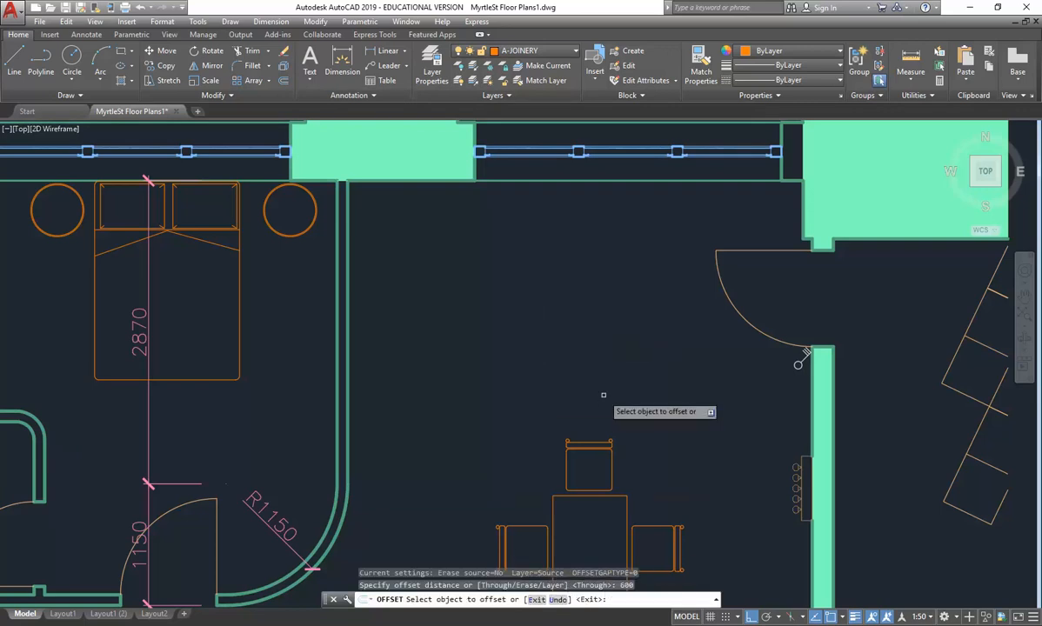
click(508, 180)
click(488, 326)
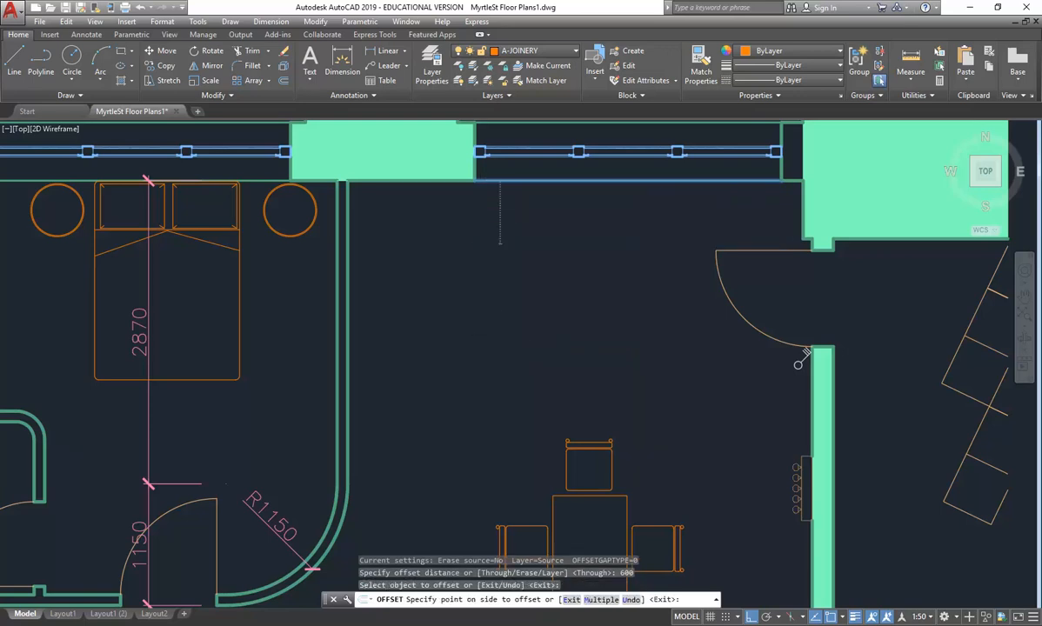
click(347, 347)
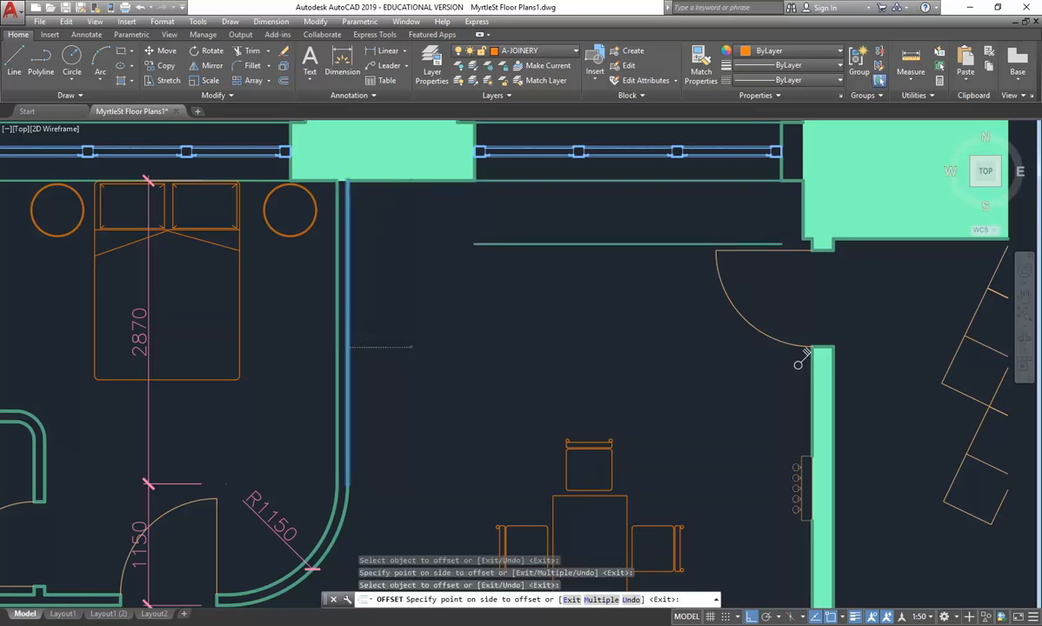
click(498, 346)
right_click(491, 310)
click(513, 320)
Step: Fillet the two offset lines so they meet in a square corner
click(251, 65)
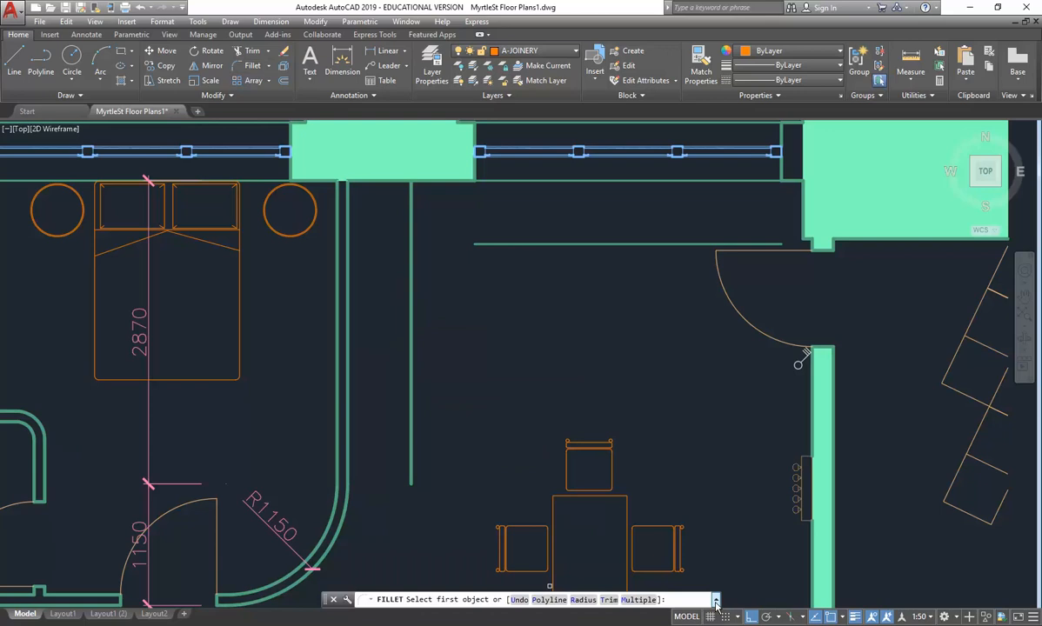
click(715, 600)
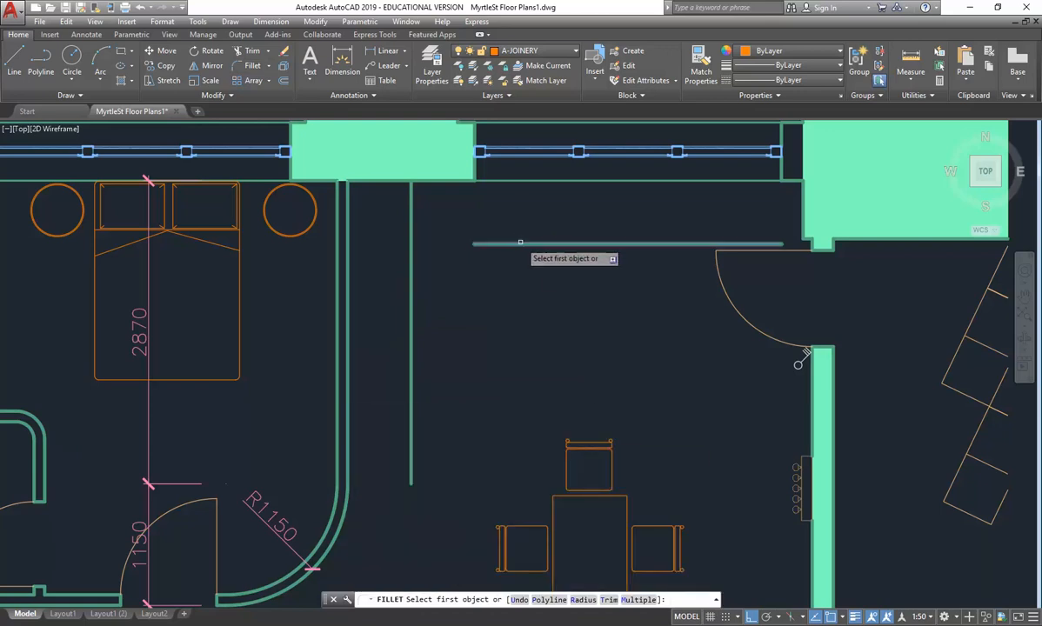
click(520, 242)
click(413, 300)
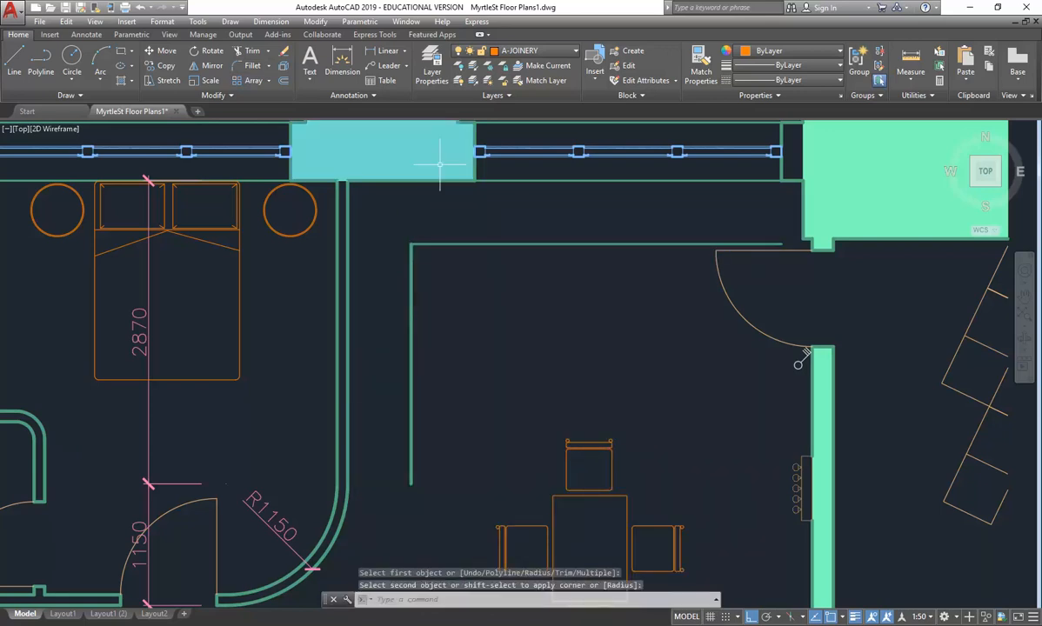
Step: Move the two joined bench lines to the A-JOINERY layer and set their lineweight to ByLayer
click(462, 186)
click(407, 252)
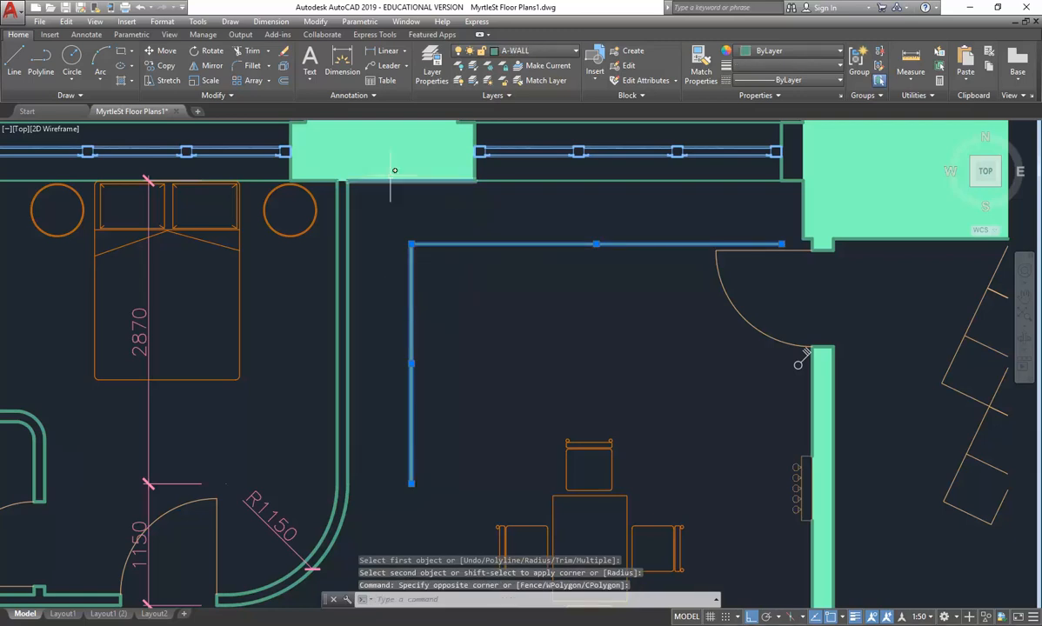
click(503, 52)
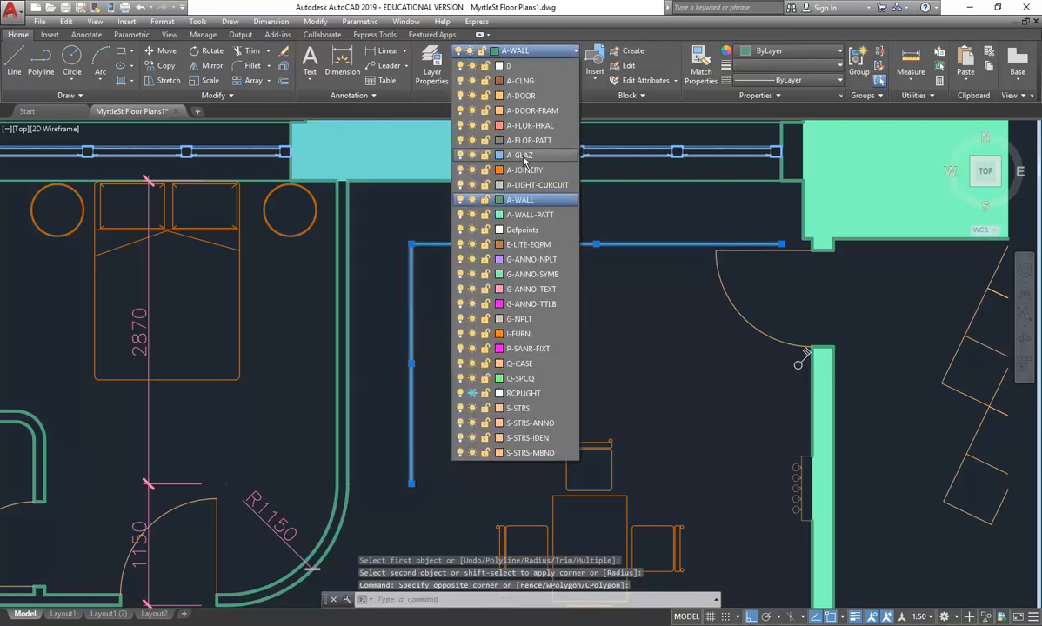
click(524, 170)
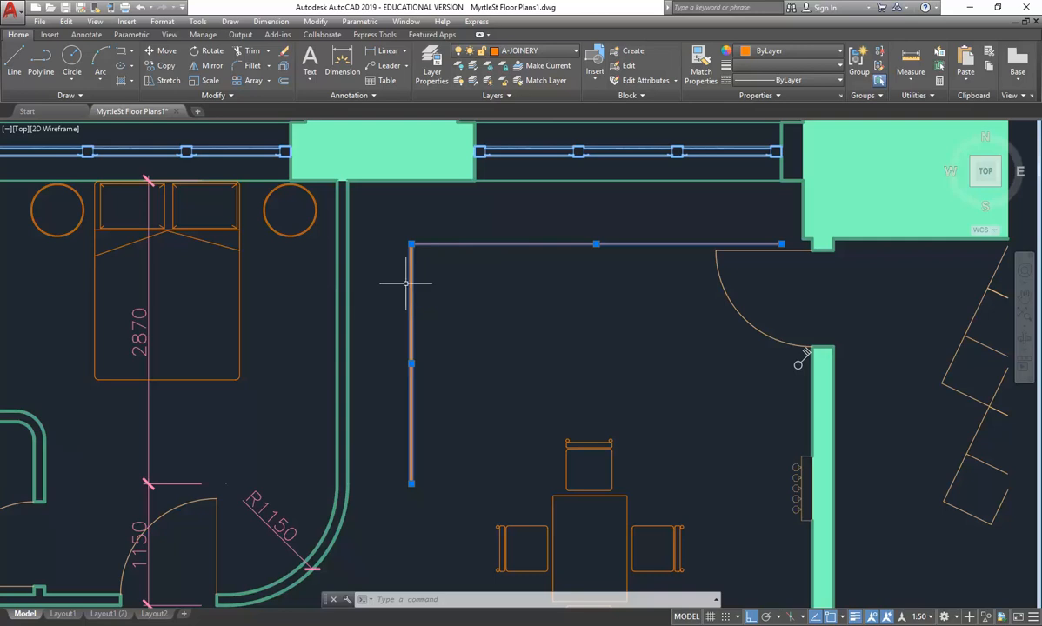
click(765, 66)
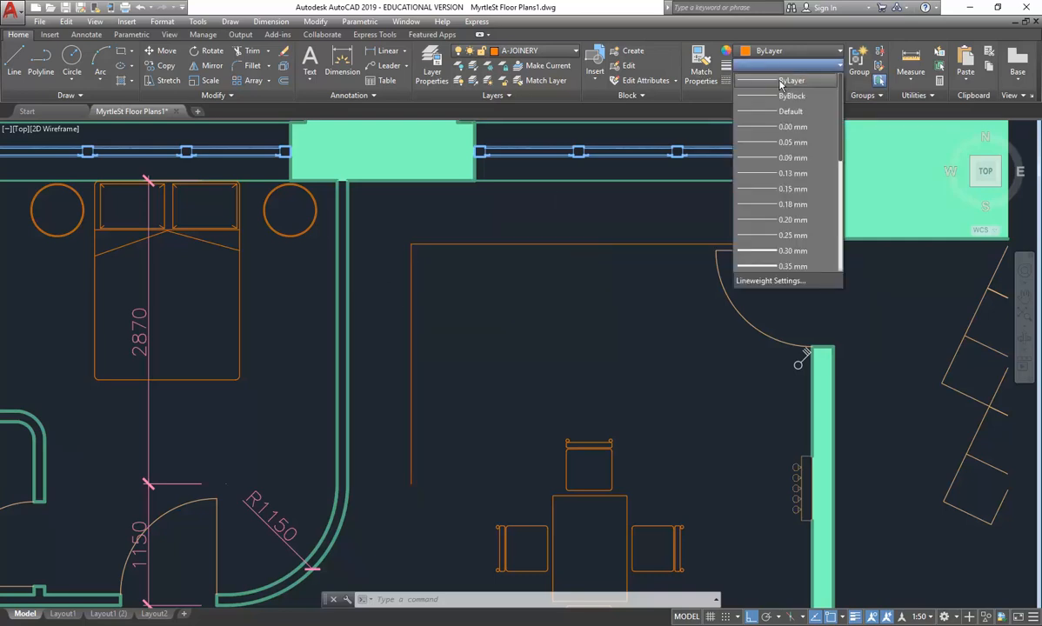
click(791, 80)
key(Escape)
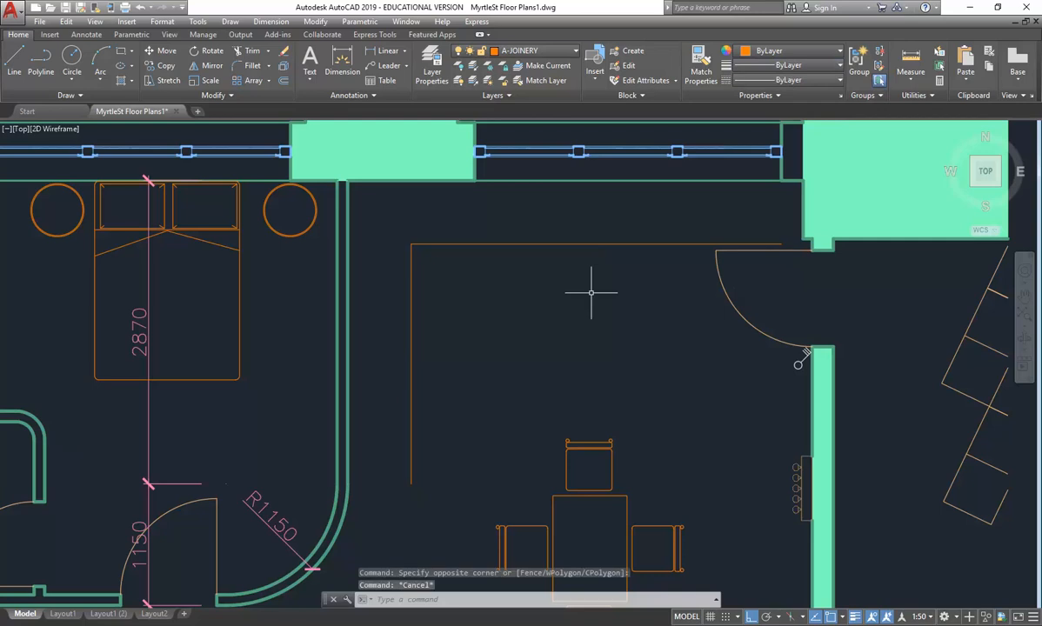
Step: Stretch the entry door, its opening and adjoining wall ends 700 straight down, away from the corner column
scroll(557, 291, down, 5)
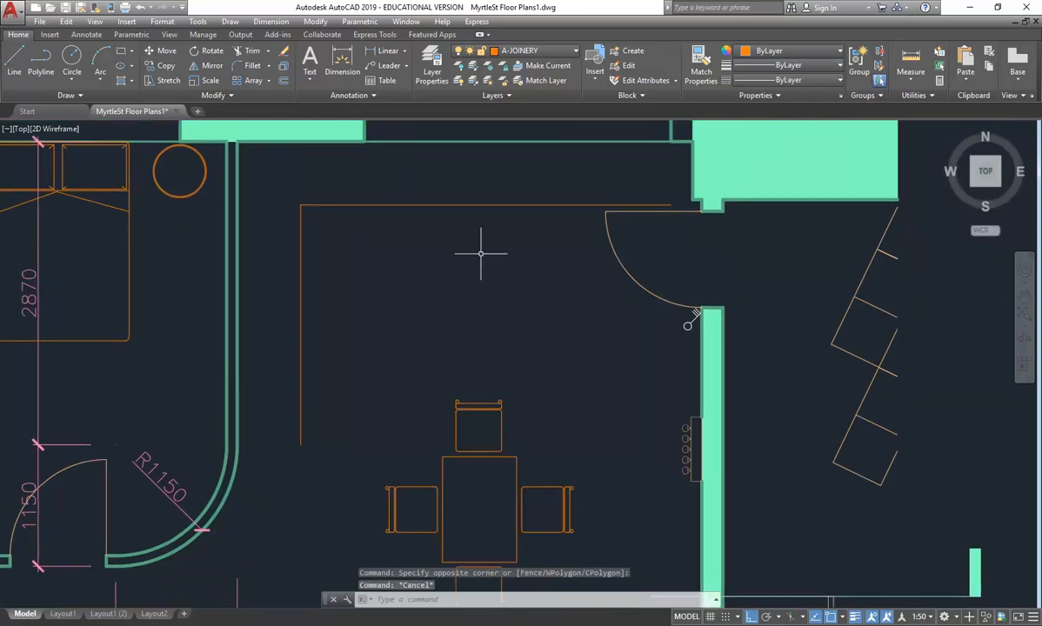
scroll(517, 280, up, 4)
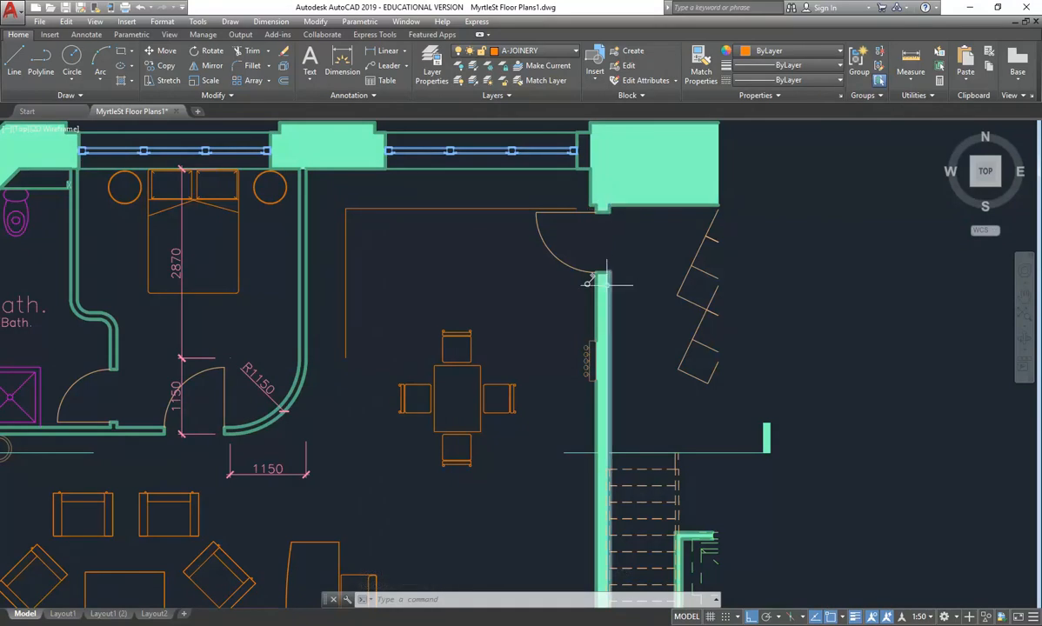
scroll(615, 216, up, 4)
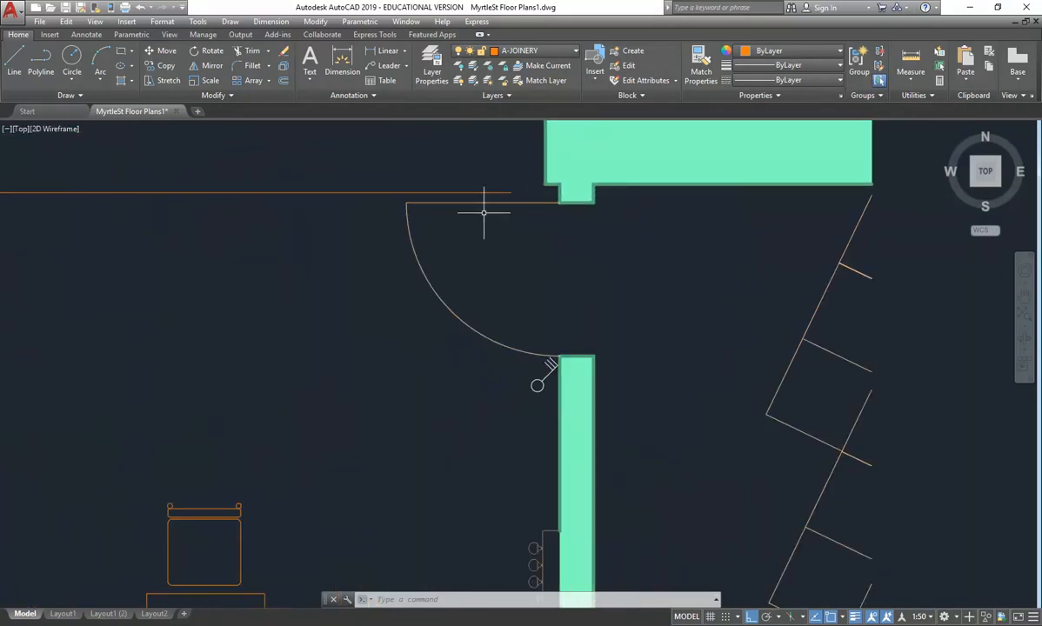
scroll(522, 213, down, 4)
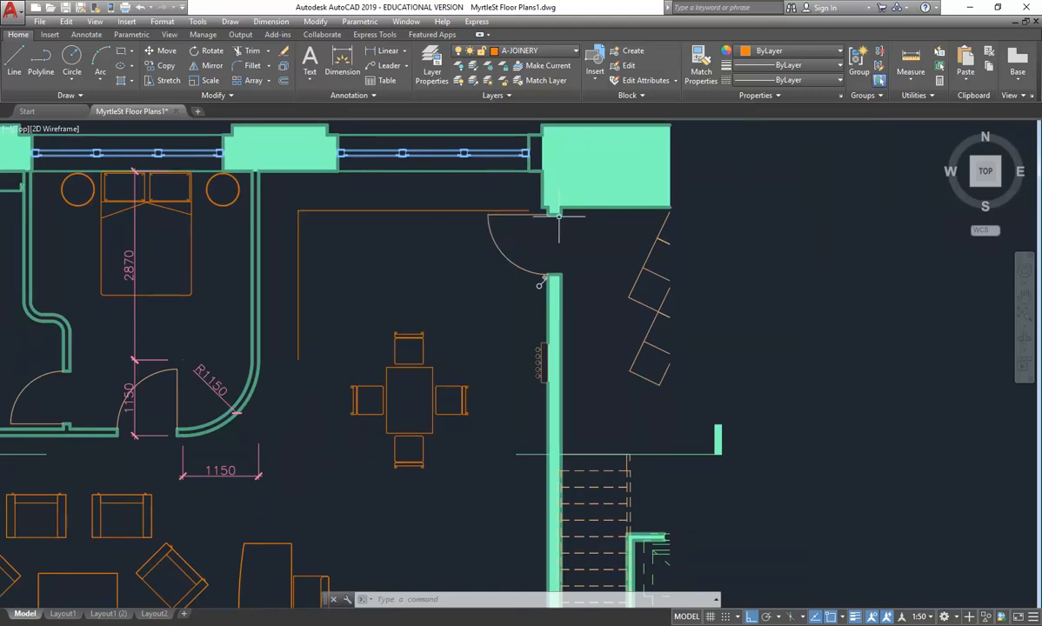
scroll(563, 219, up, 4)
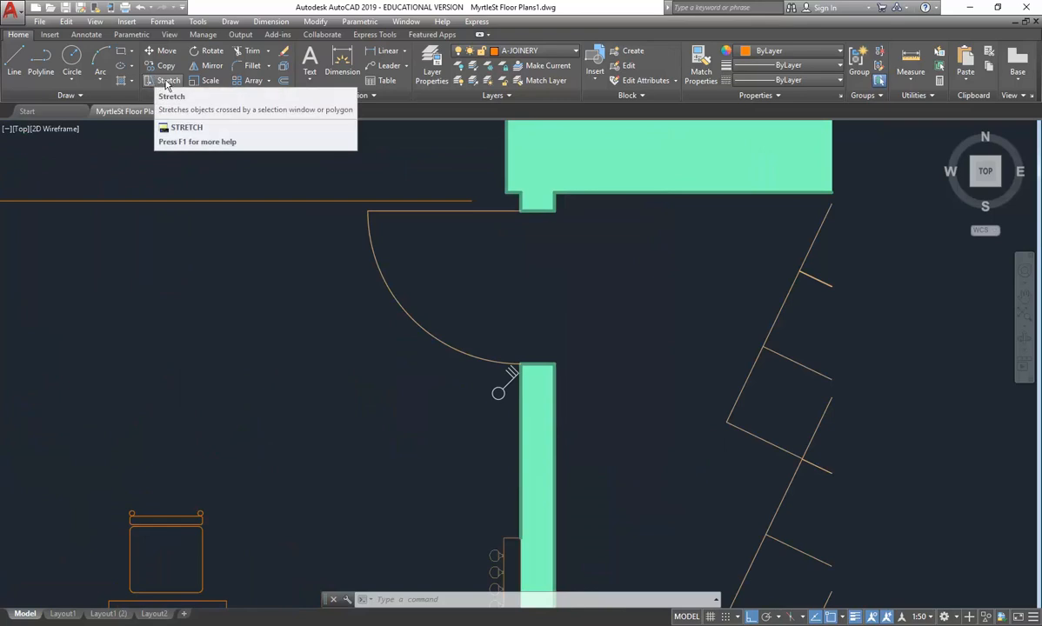
click(588, 205)
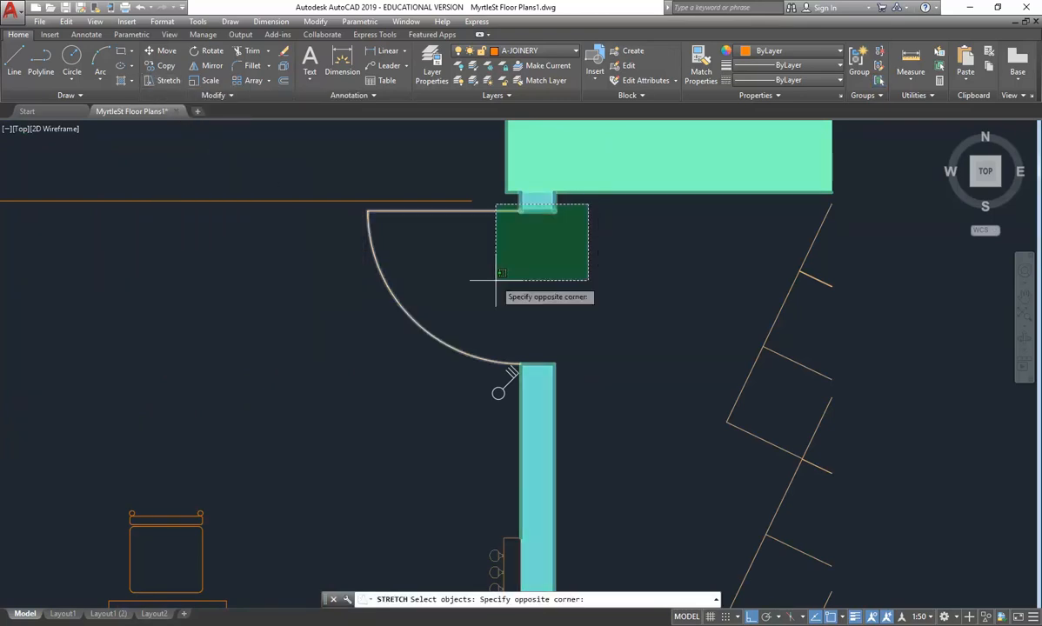
click(326, 433)
key(Return)
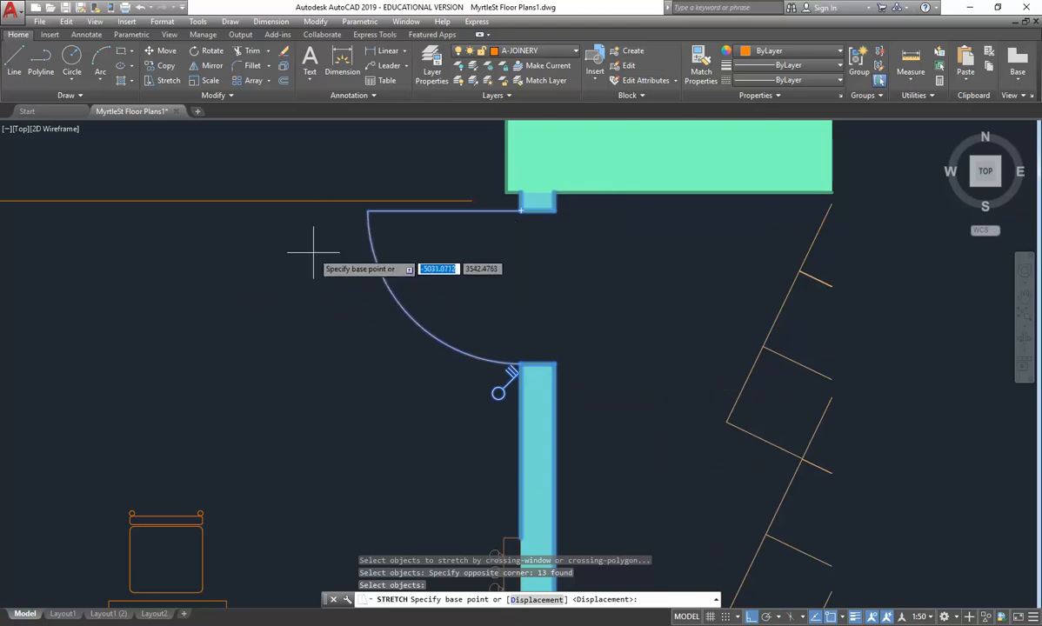
click(323, 287)
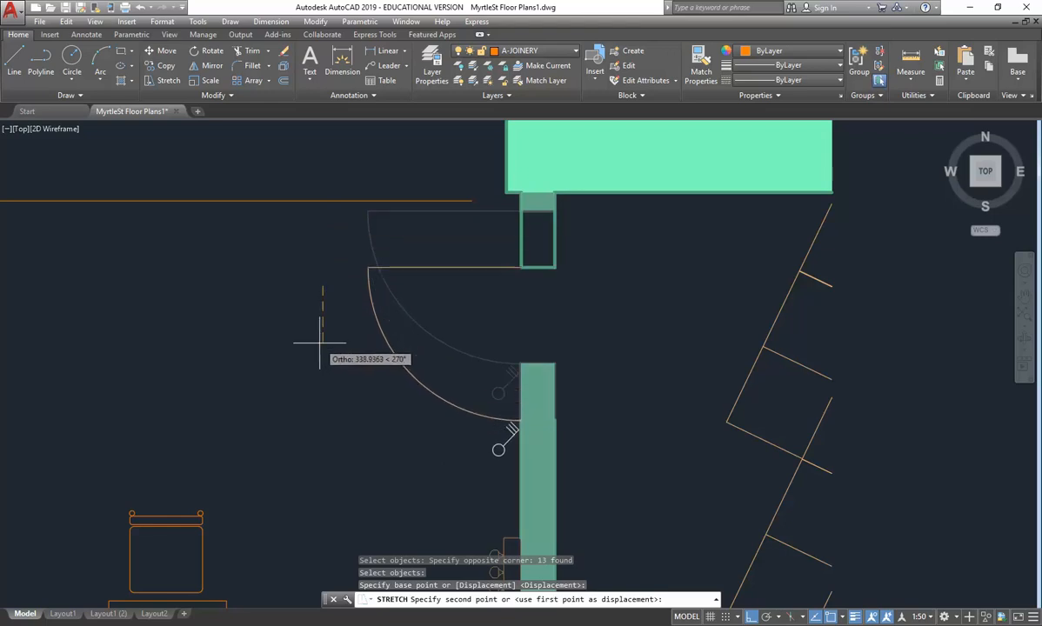
scroll(321, 343, down, 3)
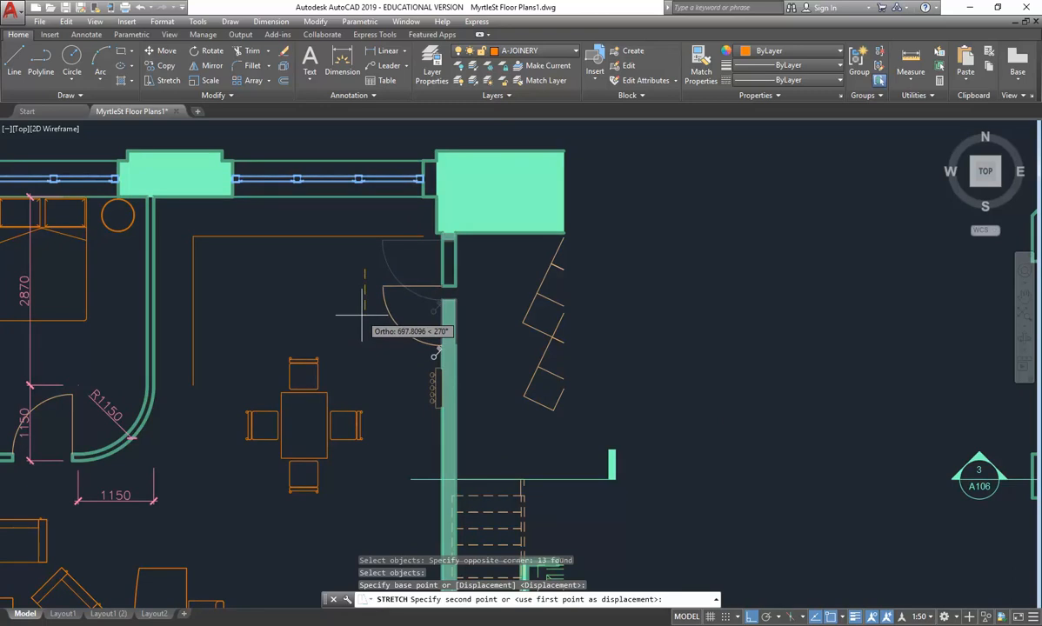
text(70)
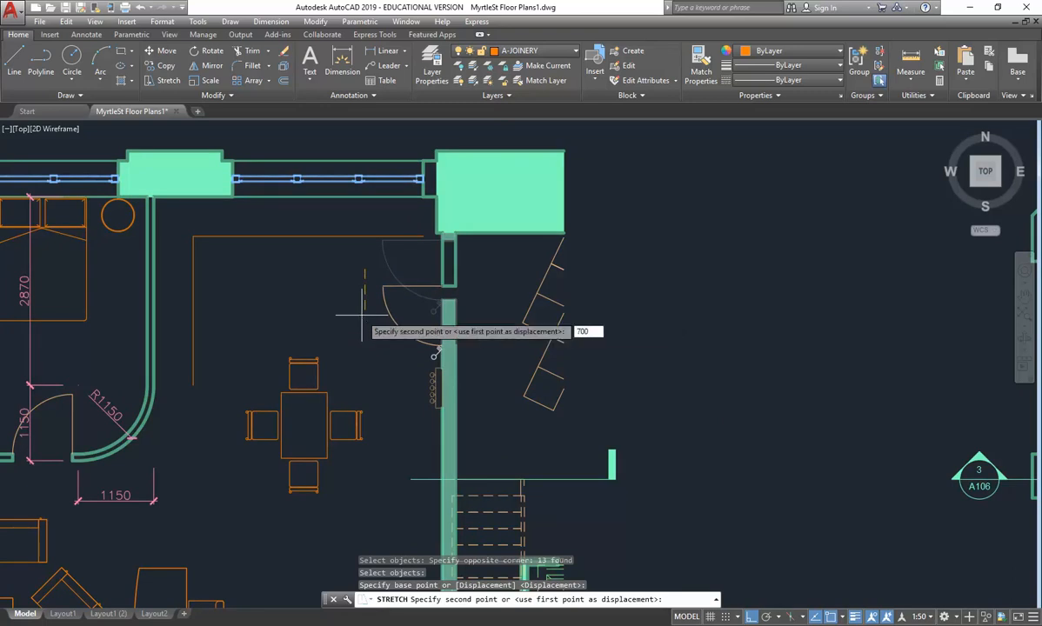
text(0)
key(Return)
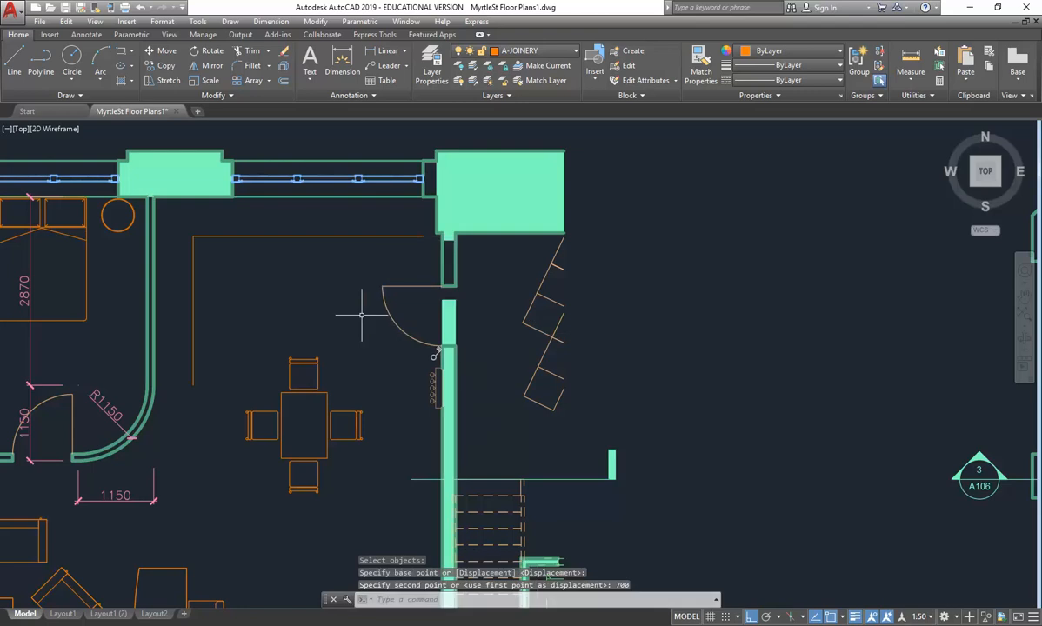
Step: Reshape the entry wall's solid hatch so its corners meet the moved wall ends above and below the door opening
scroll(448, 285, up, 2)
click(450, 293)
click(421, 310)
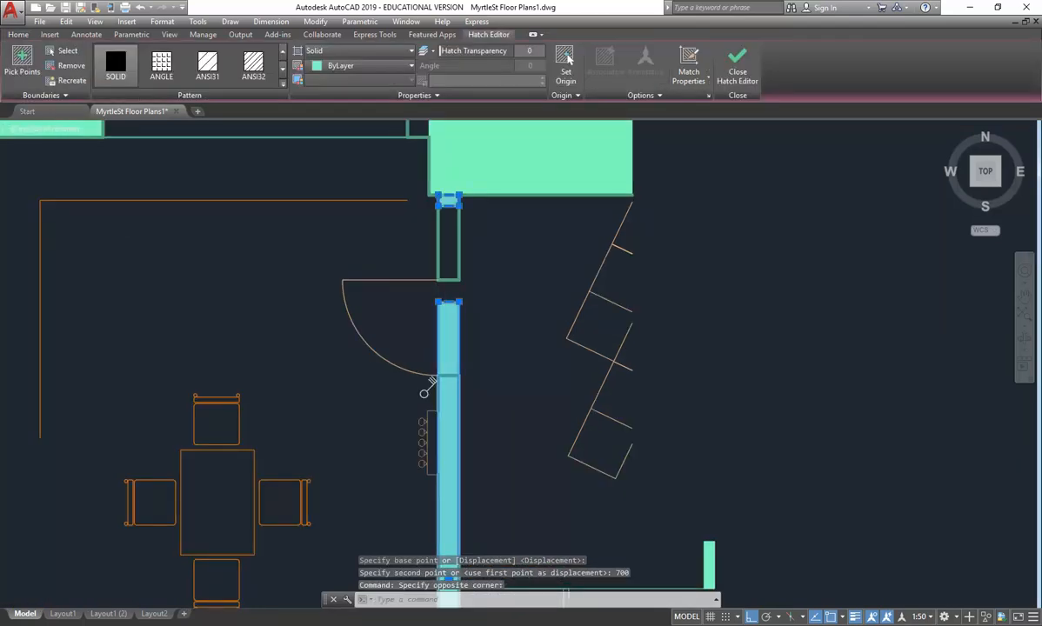
scroll(442, 311, up, 2)
click(438, 297)
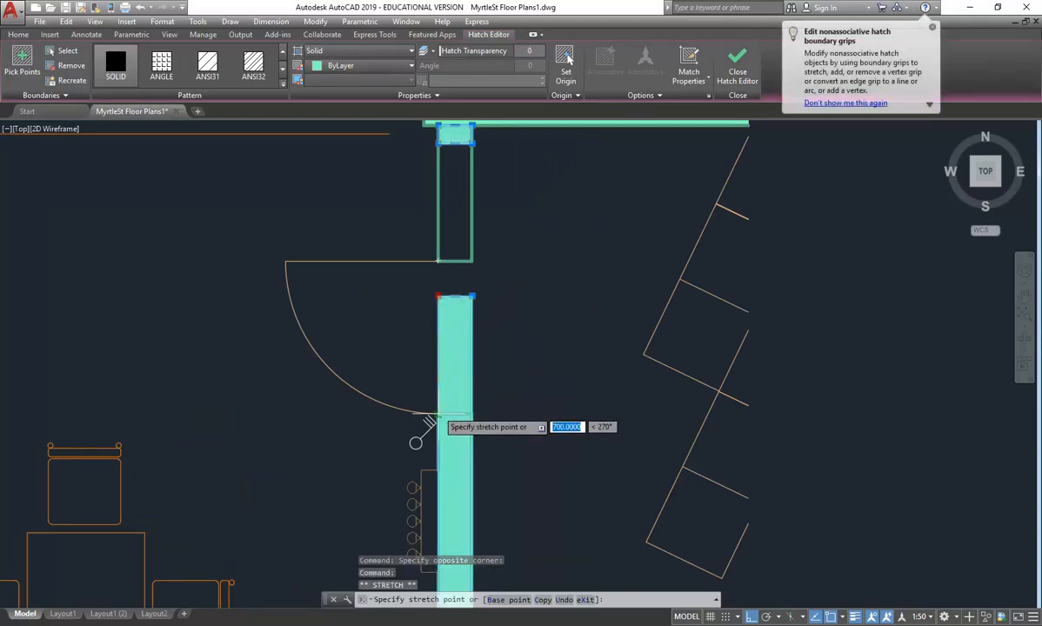
click(469, 306)
click(472, 296)
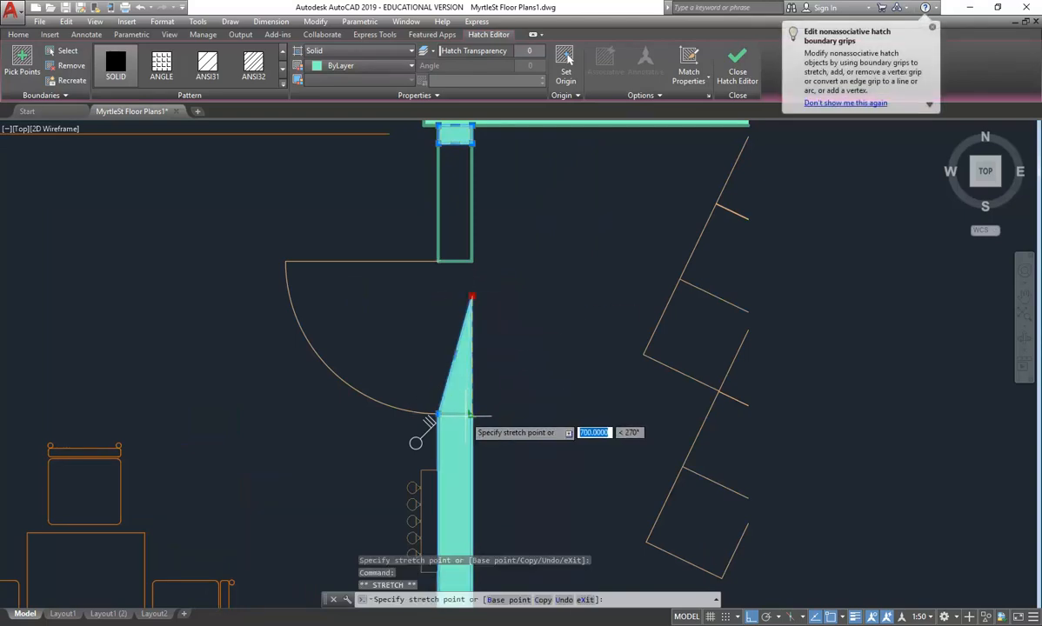
click(472, 415)
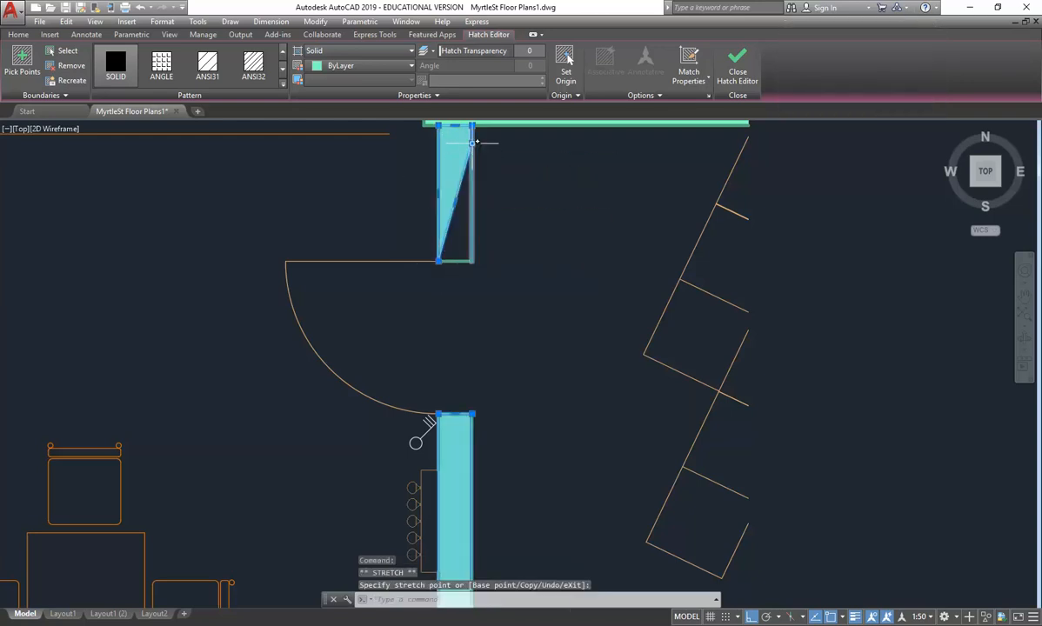
click(472, 260)
key(Escape)
key(Escape)
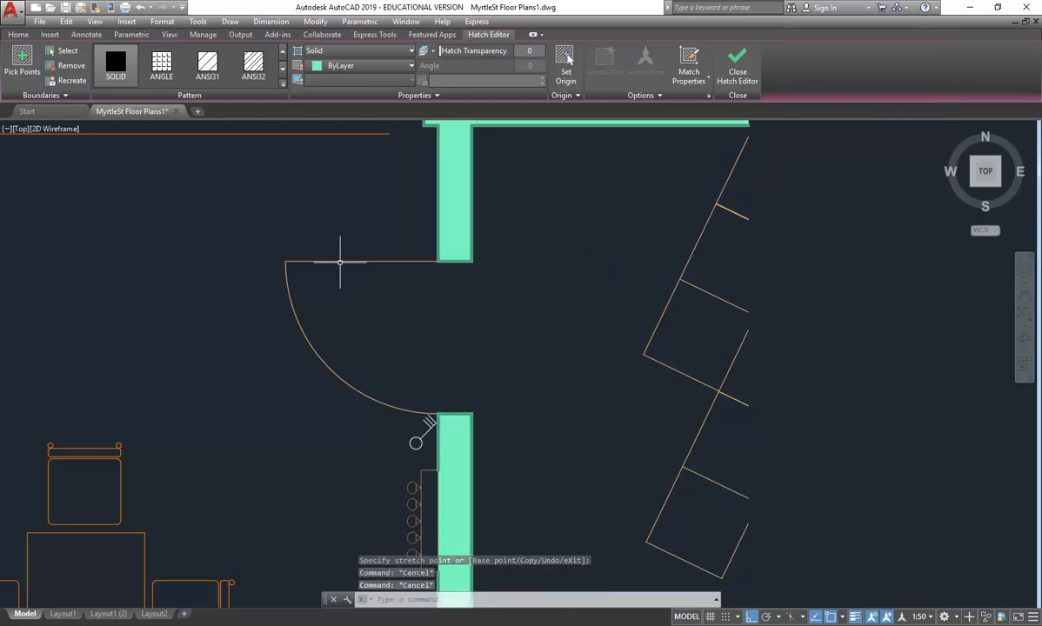
Step: Stretch the entry door and its opening a further 200 down along the wall
scroll(339, 269, down, 6)
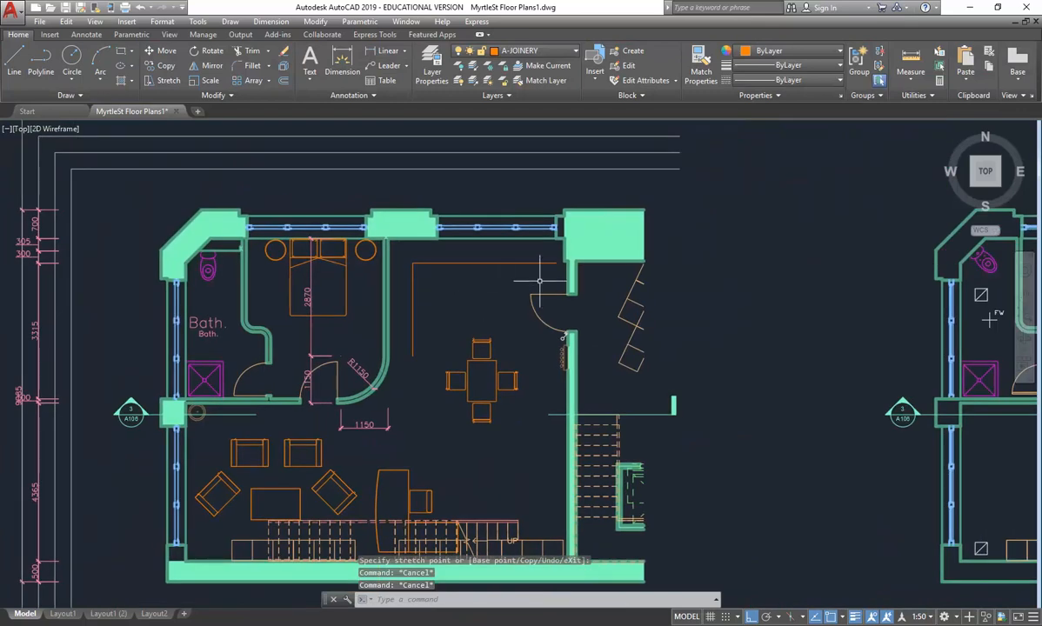
scroll(574, 333, up, 2)
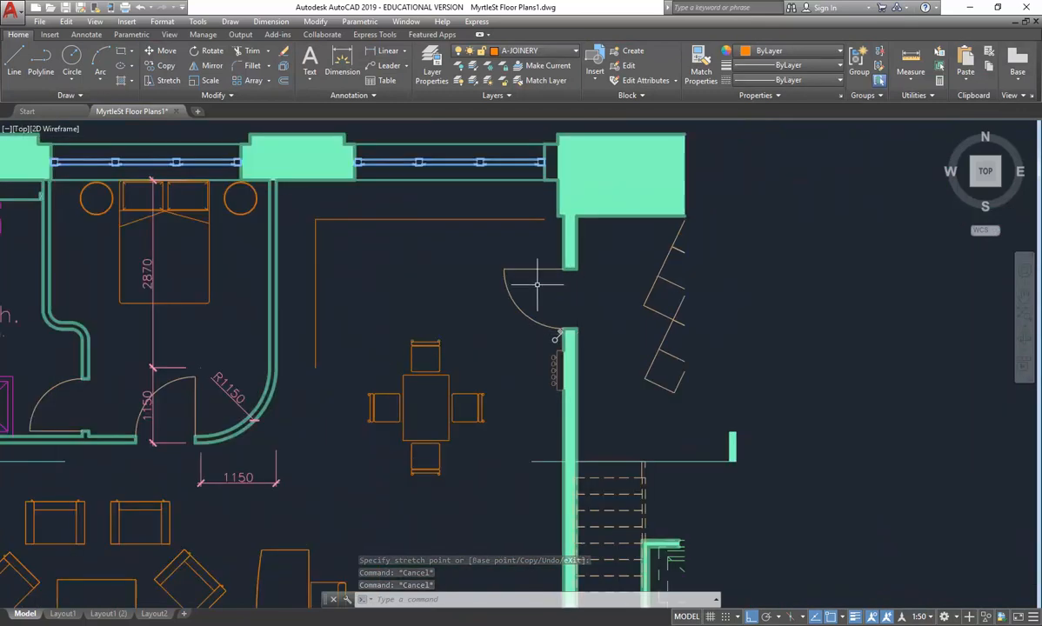
click(164, 80)
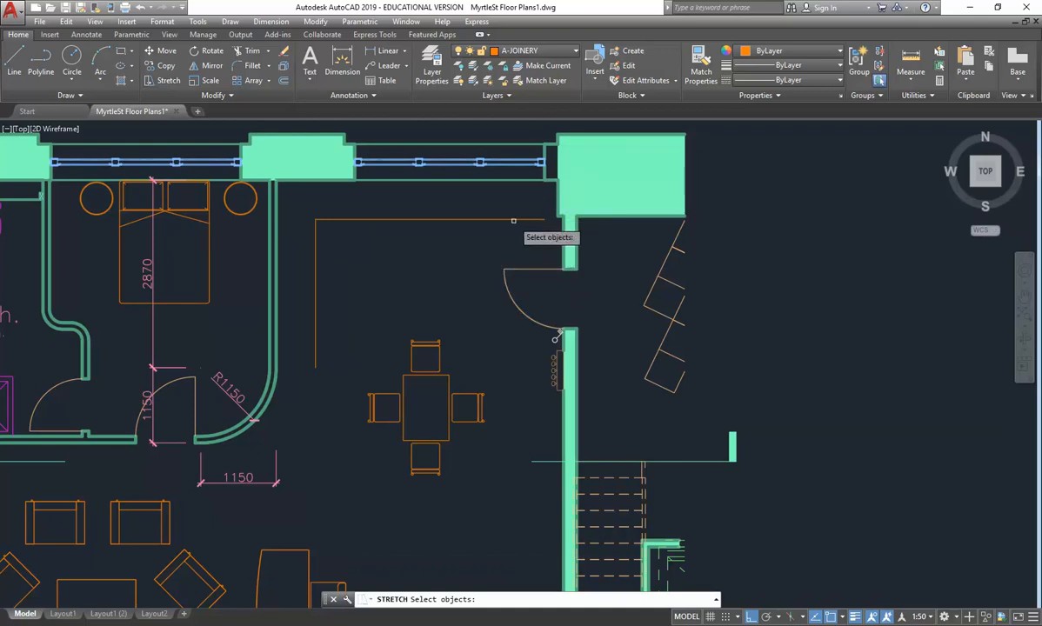
click(595, 252)
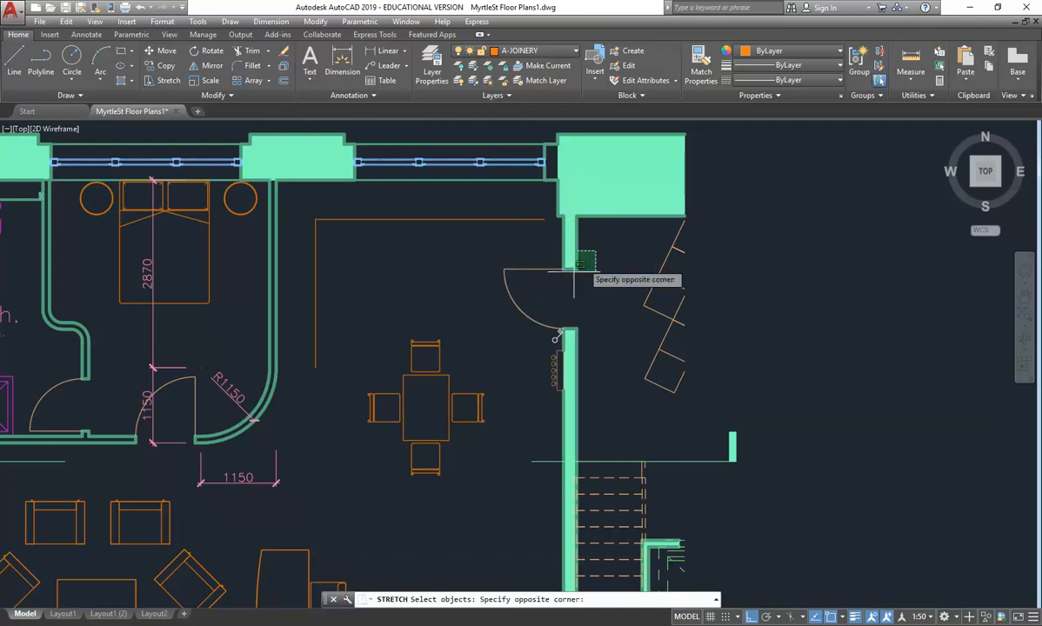
click(503, 402)
key(Return)
click(549, 294)
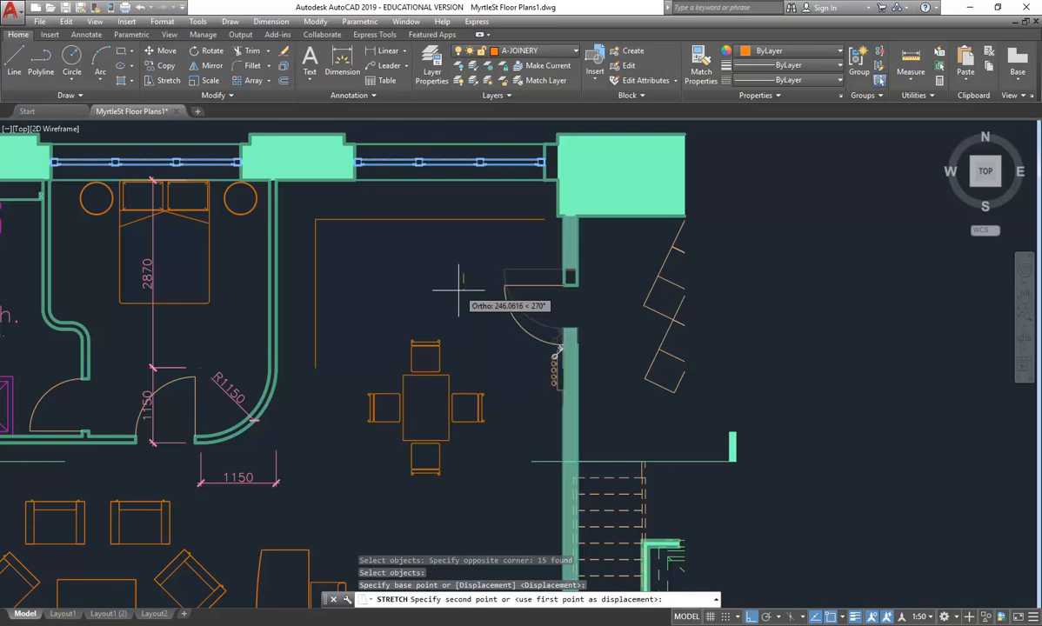
text(200)
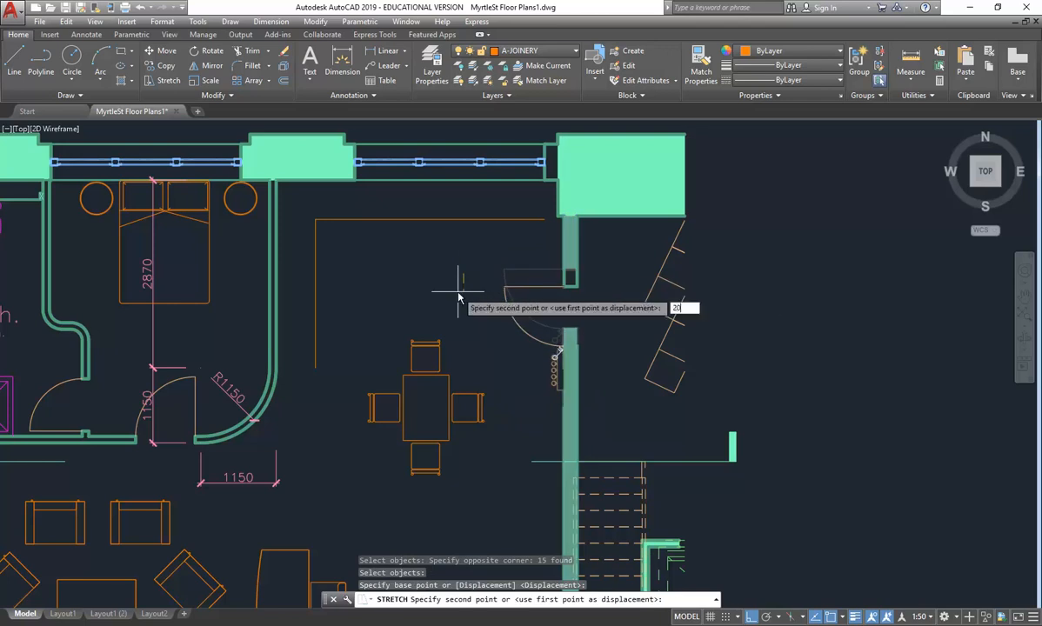
key(Return)
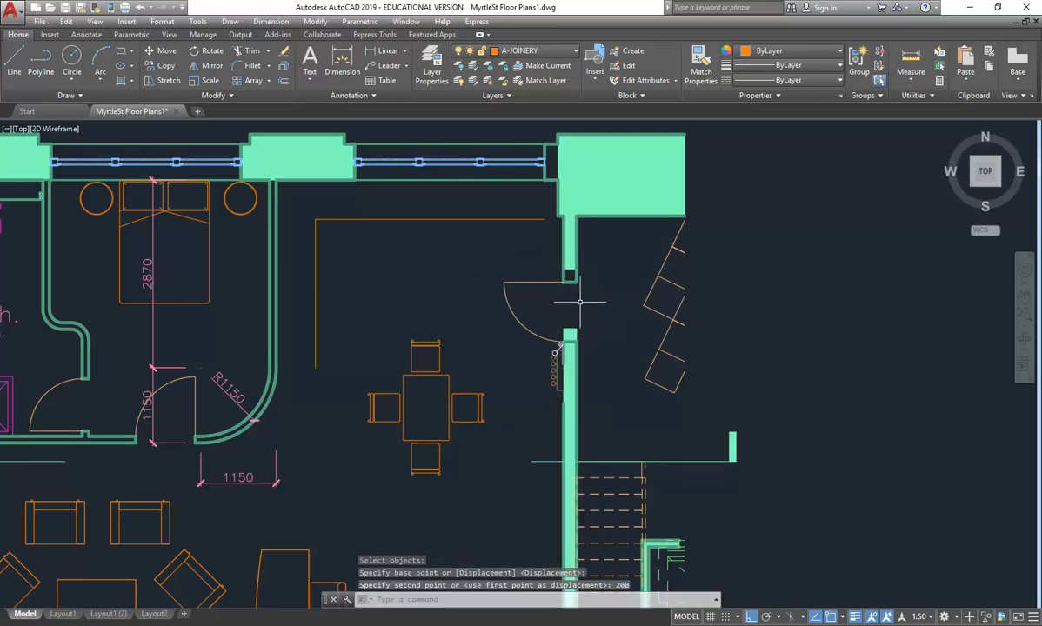
Step: Move the wall hatch corners to the shifted wall ends on both sides of the door opening
scroll(580, 302, up, 2)
click(588, 342)
click(517, 379)
click(571, 368)
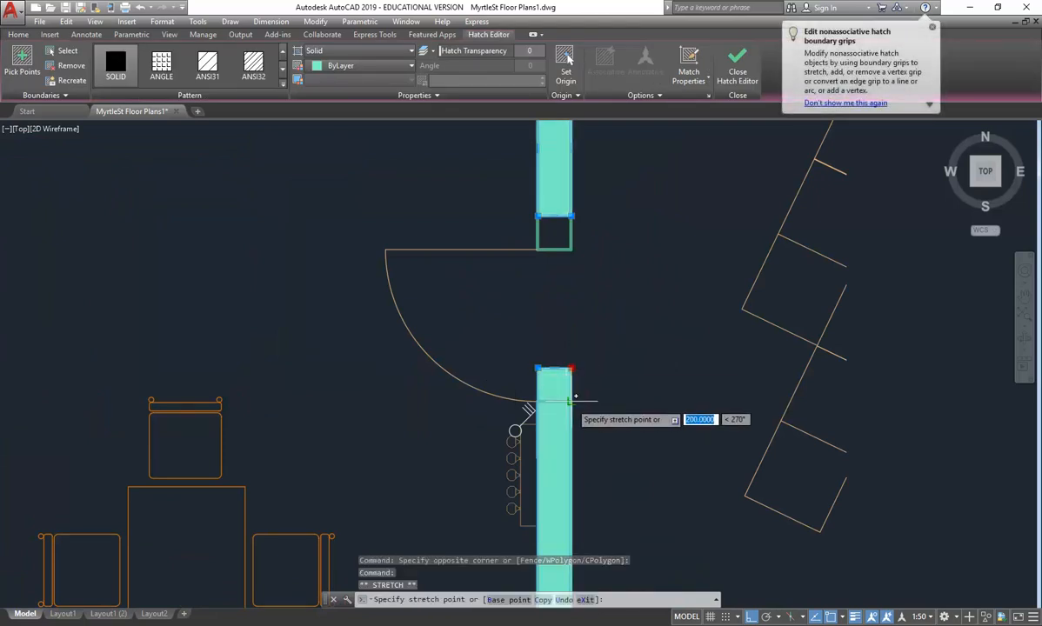
click(544, 401)
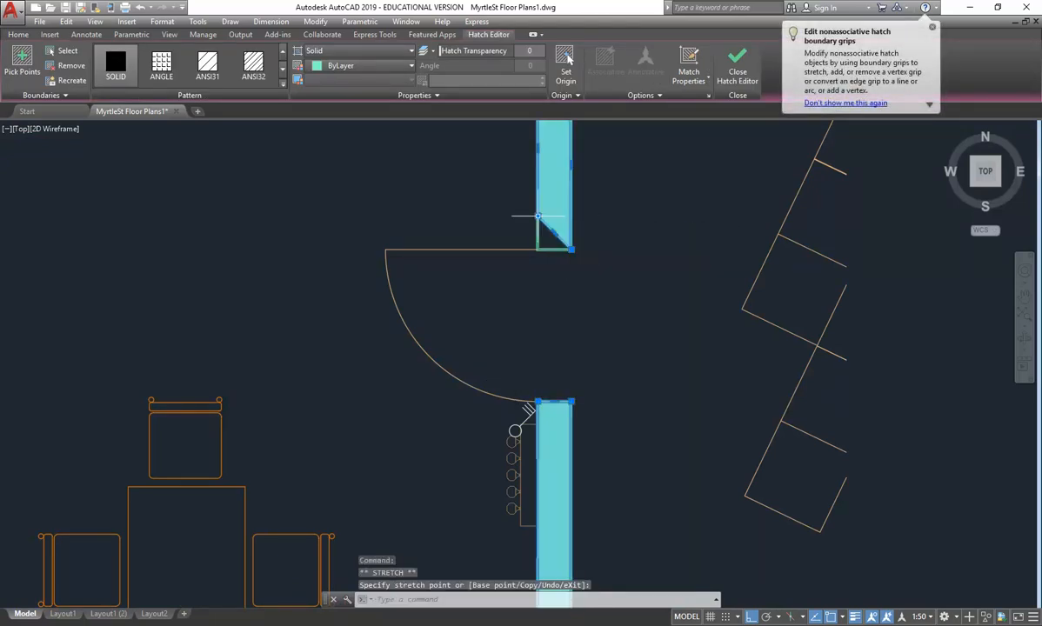
key(Escape)
key(Escape)
Step: Delete the solid hatch filling the entry wall above and below the door
scroll(548, 261, down, 3)
click(565, 256)
click(563, 294)
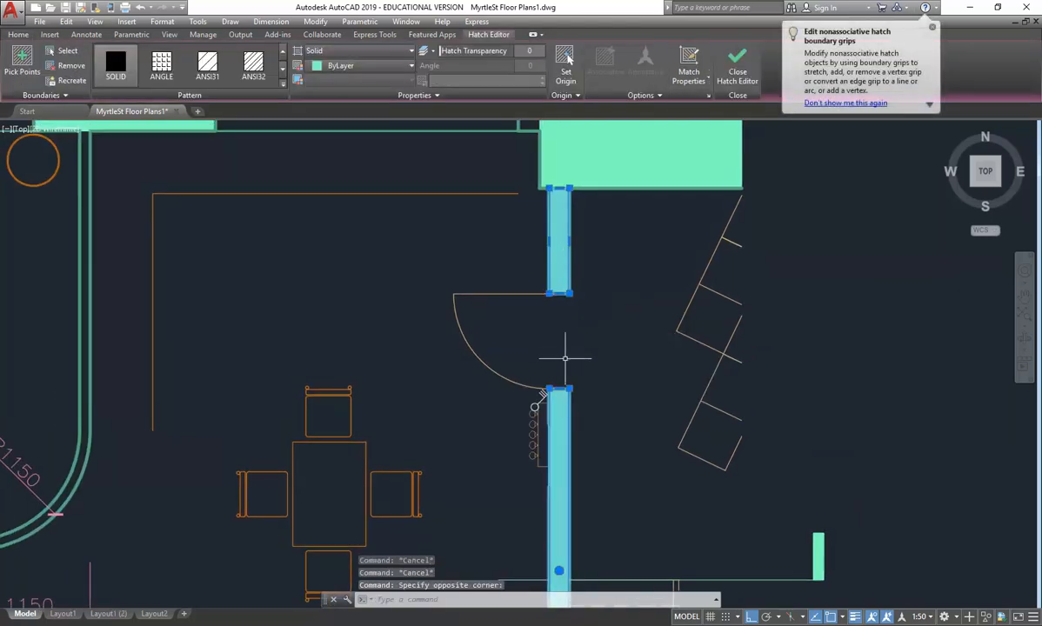
key(Delete)
Step: Erase the short inner wall line beside the coat hooks and fillet the remaining inner line to the door jamb as a square corner
scroll(505, 428, up, 2)
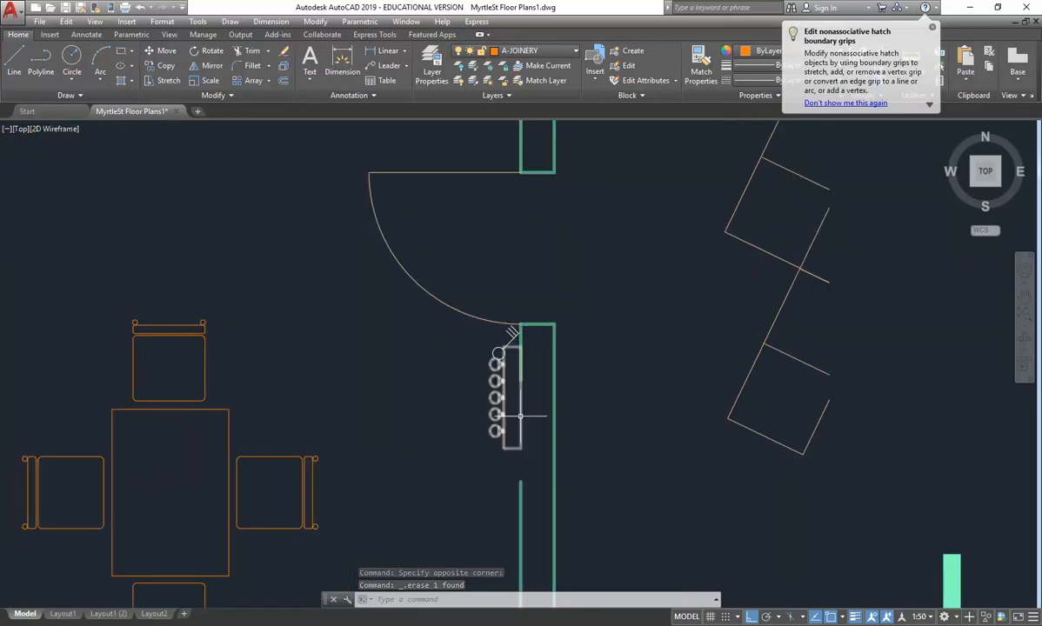
click(520, 355)
key(Delete)
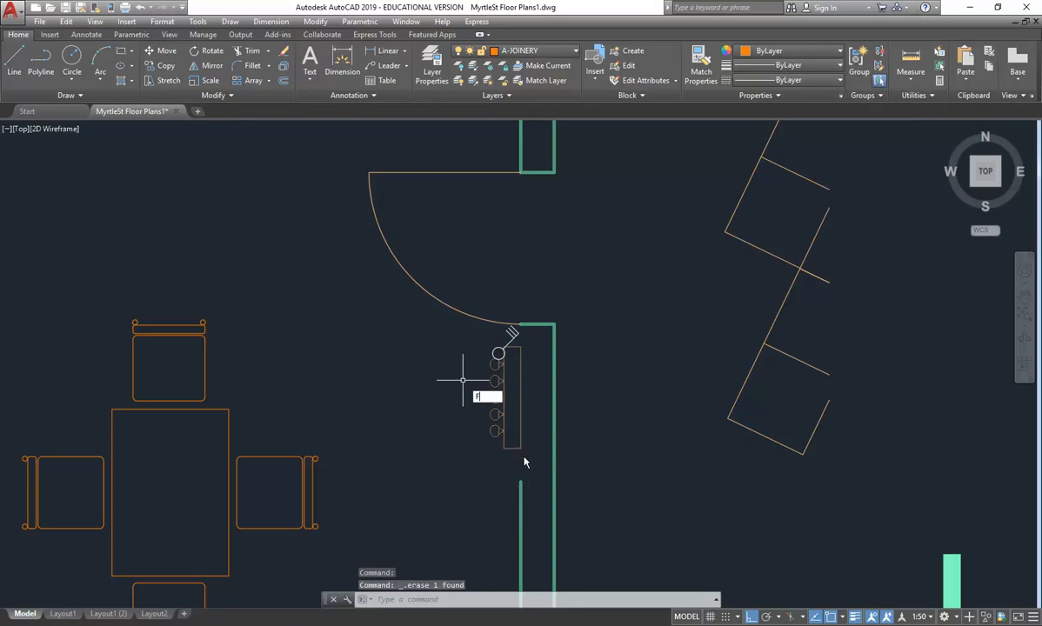
key(Return)
click(520, 491)
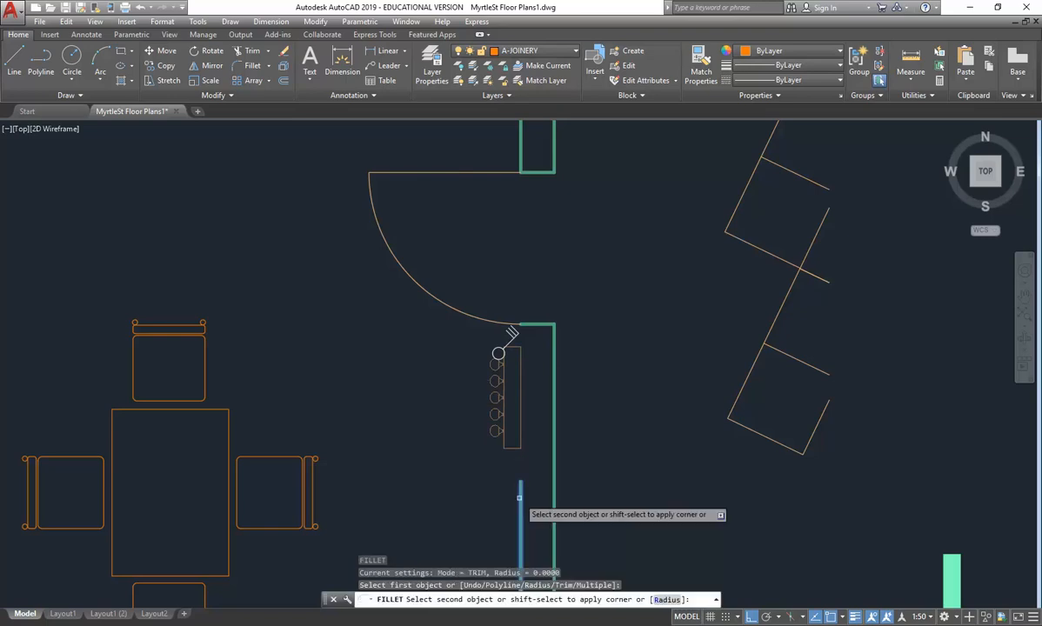
click(533, 326)
click(533, 326)
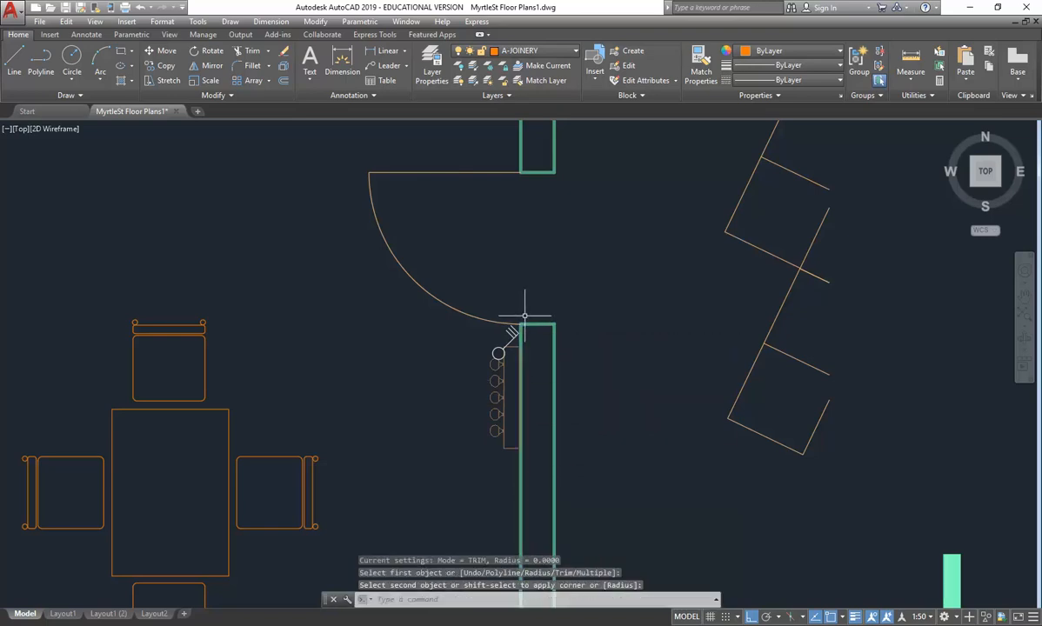
Step: Extend the horizontal kitchen bench line to the face of the corner column
scroll(525, 305, down, 7)
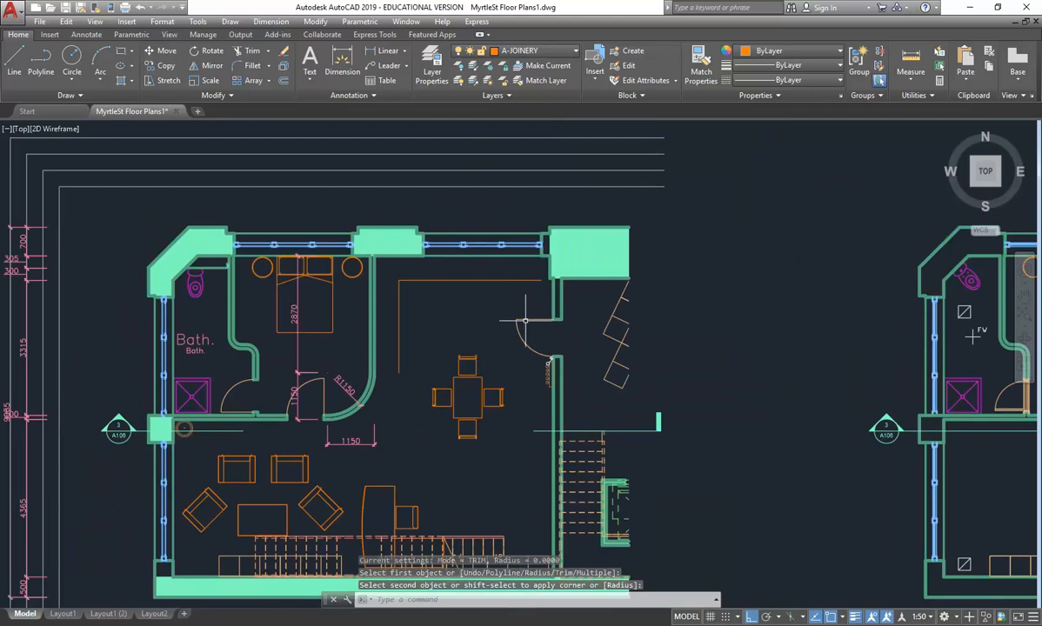
scroll(524, 318, up, 6)
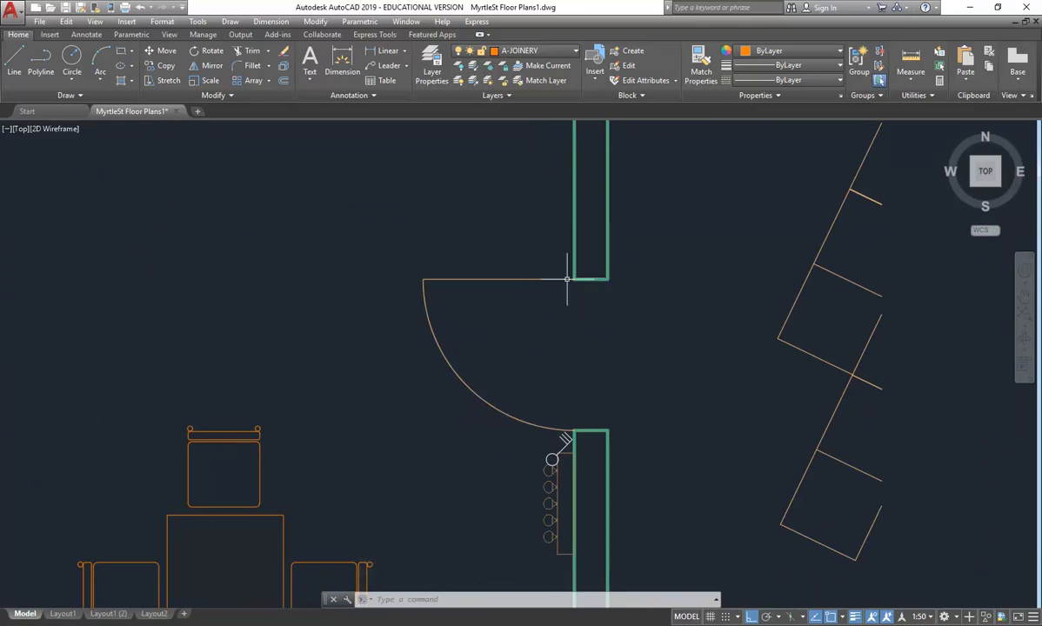
scroll(319, 239, down, 4)
scroll(491, 300, up, 2)
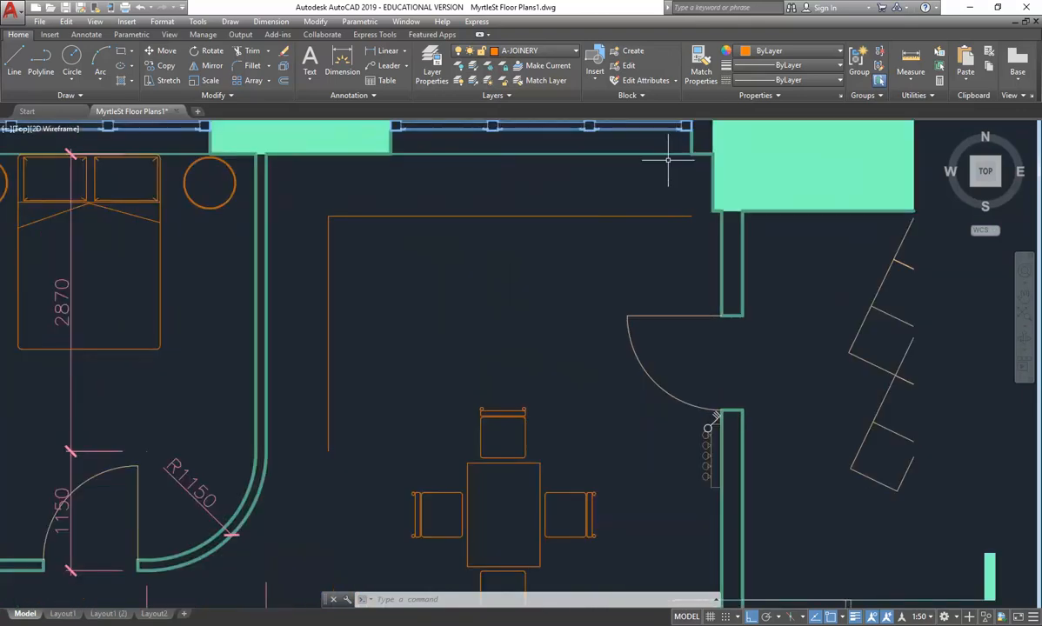
click(674, 214)
click(691, 215)
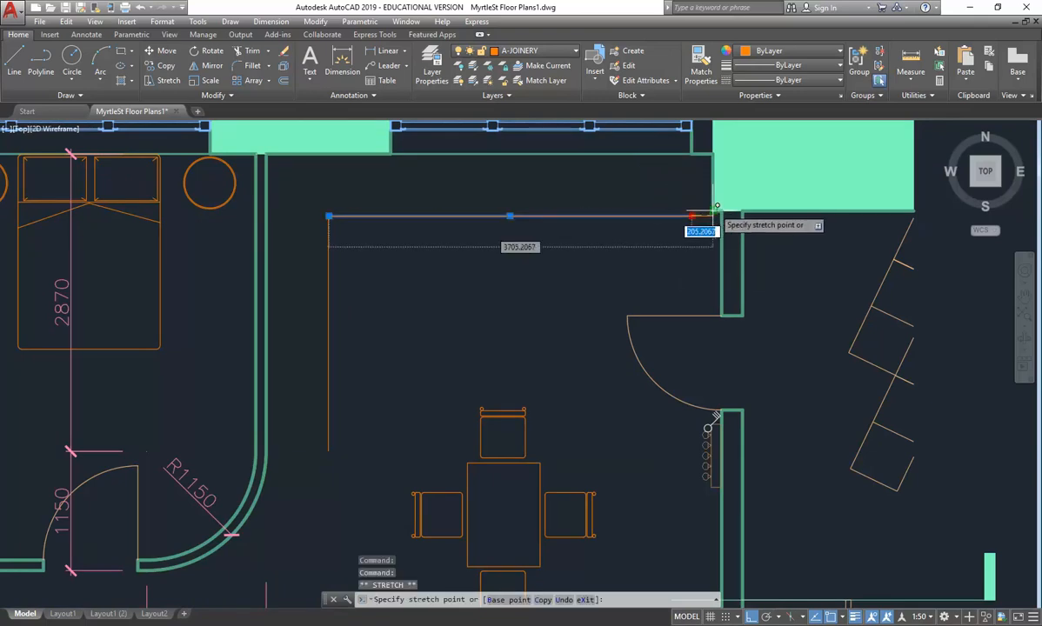
click(712, 215)
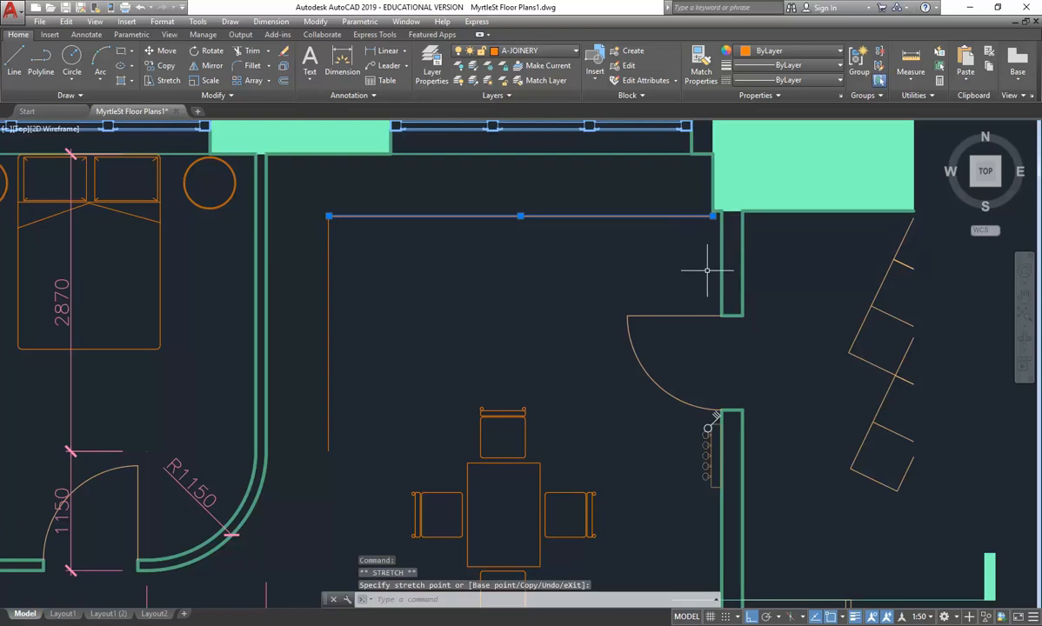
Step: Draw a horizontal line closing the lower end of the kitchen bench against the bedroom wall
key(Escape)
key(Escape)
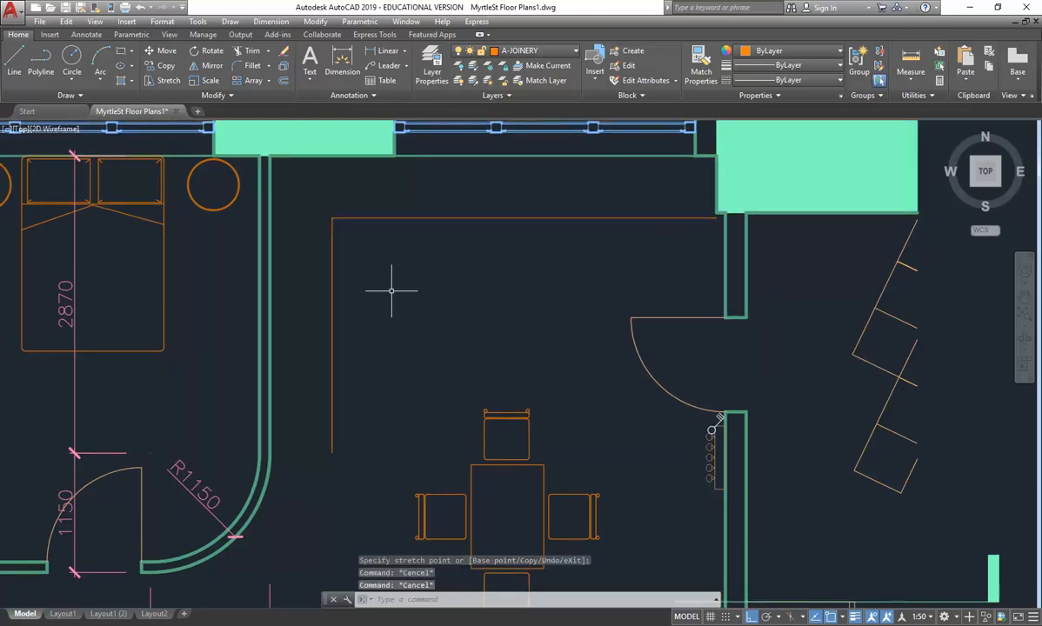
middle_drag(445, 271, 526, 252)
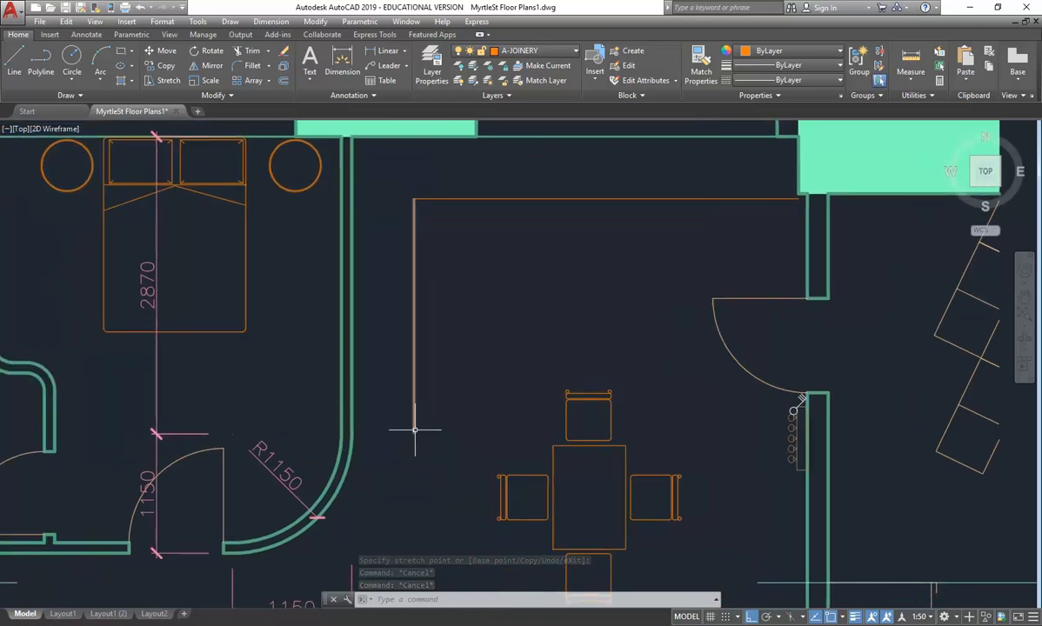
click(13, 63)
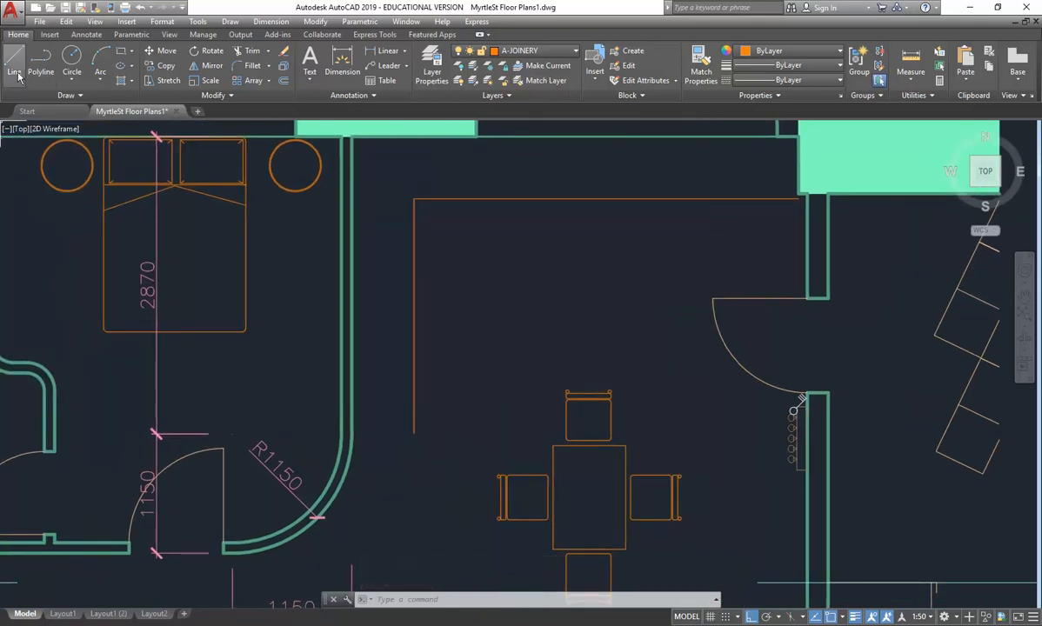
click(414, 432)
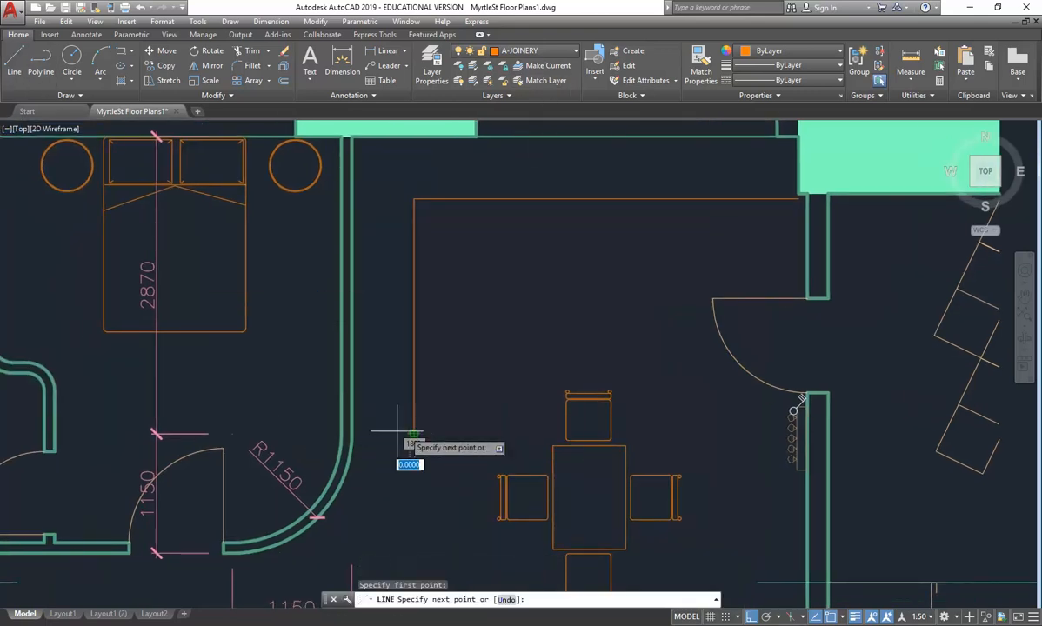
click(352, 432)
key(Escape)
scroll(443, 311, down, 2)
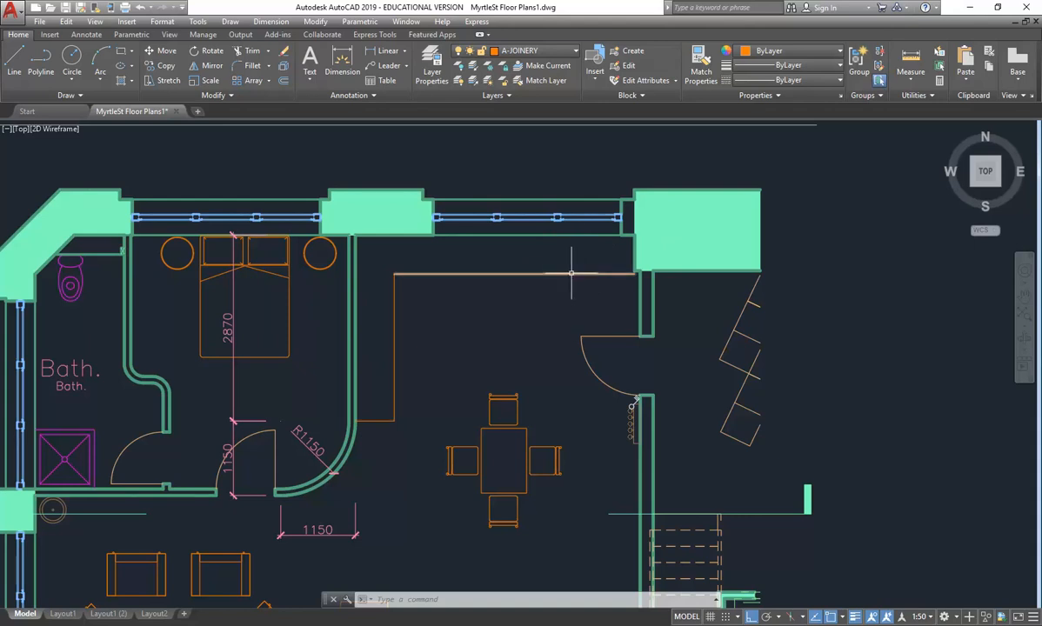
Step: Copy the kitchen area, including its surrounding walls, window and door, straight up into the empty space above the floor plan
scroll(496, 356, down, 3)
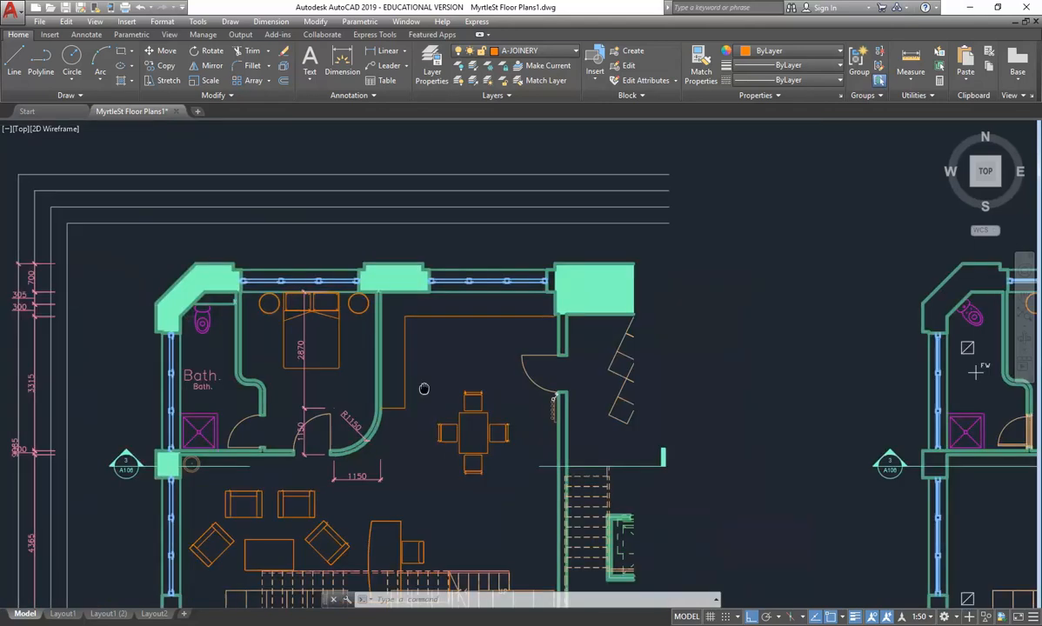
click(612, 229)
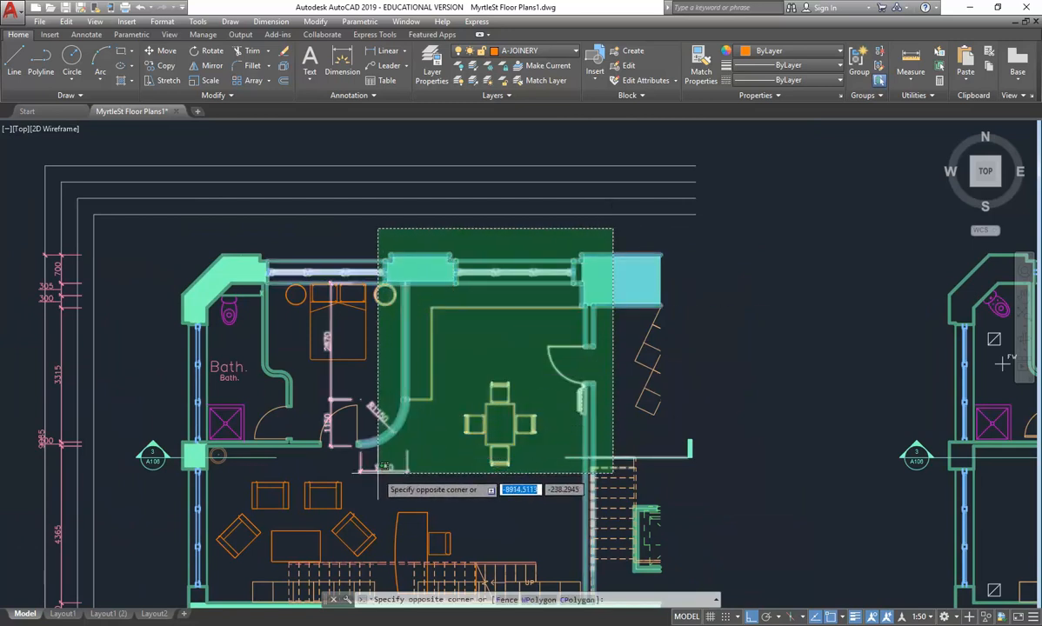
click(395, 406)
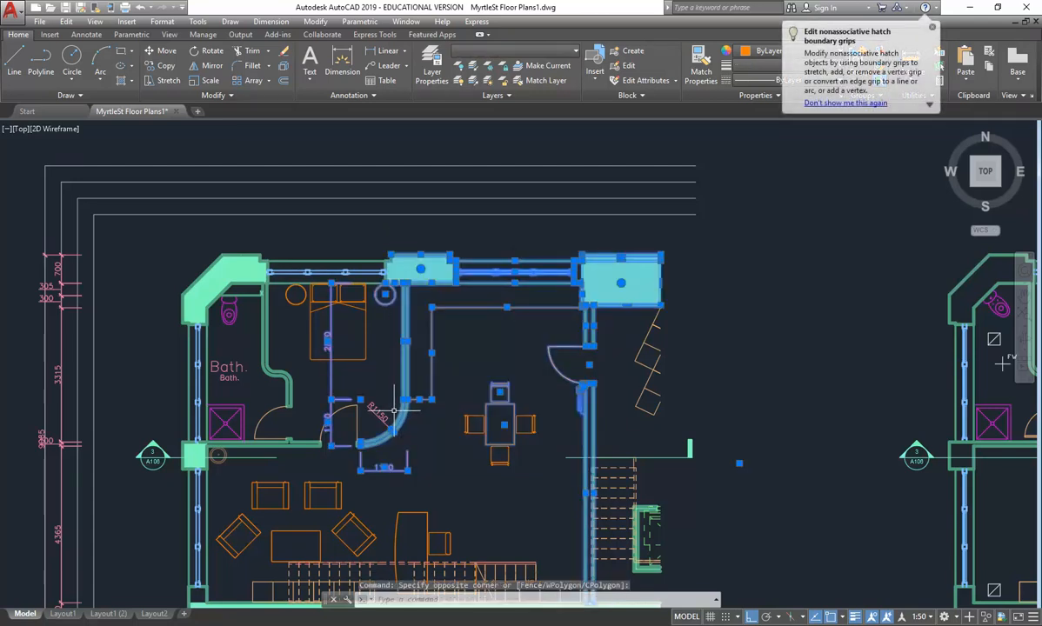
click(165, 65)
click(418, 383)
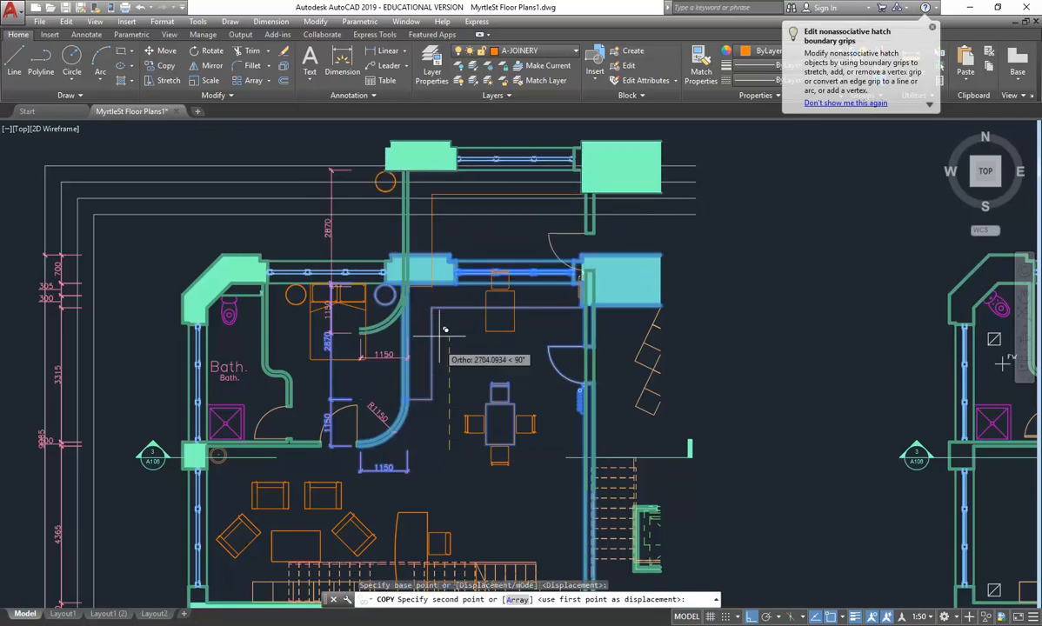
scroll(467, 517, down, 4)
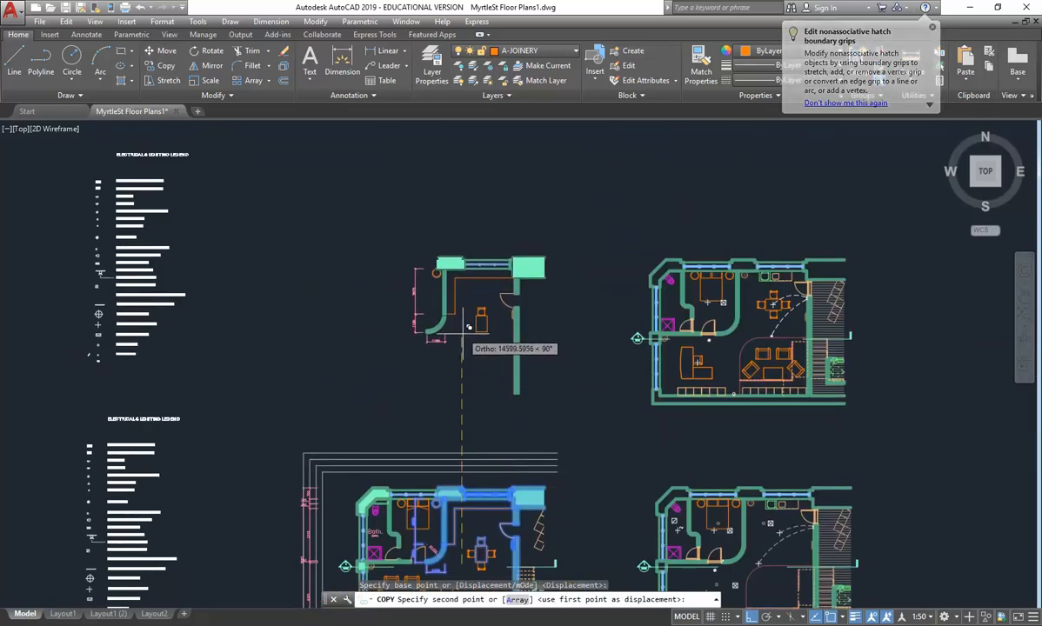
click(467, 329)
key(Escape)
scroll(426, 291, up, 4)
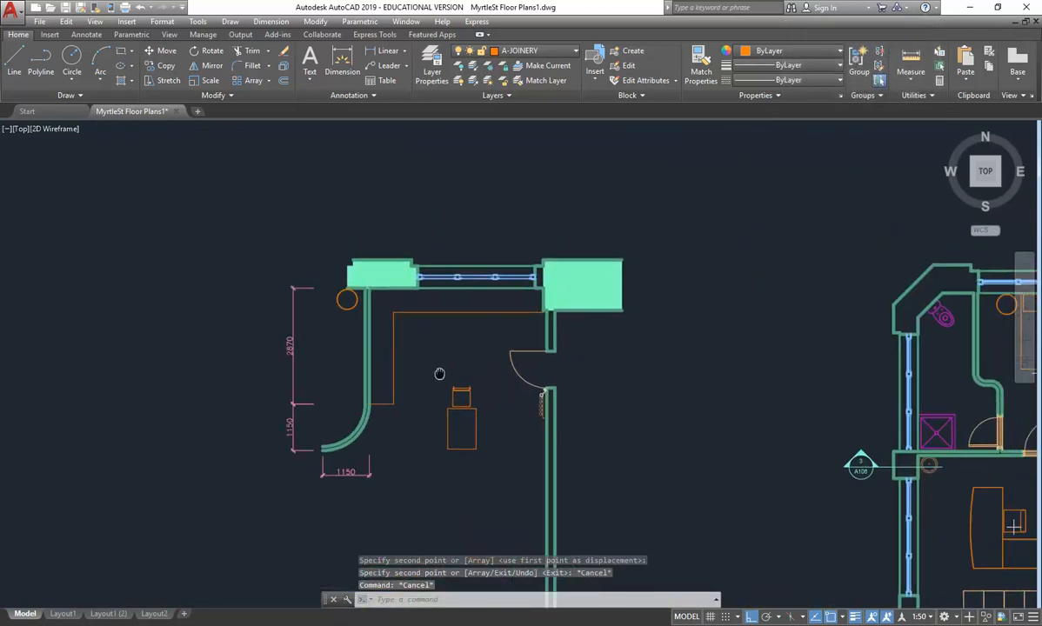
scroll(422, 376, up, 3)
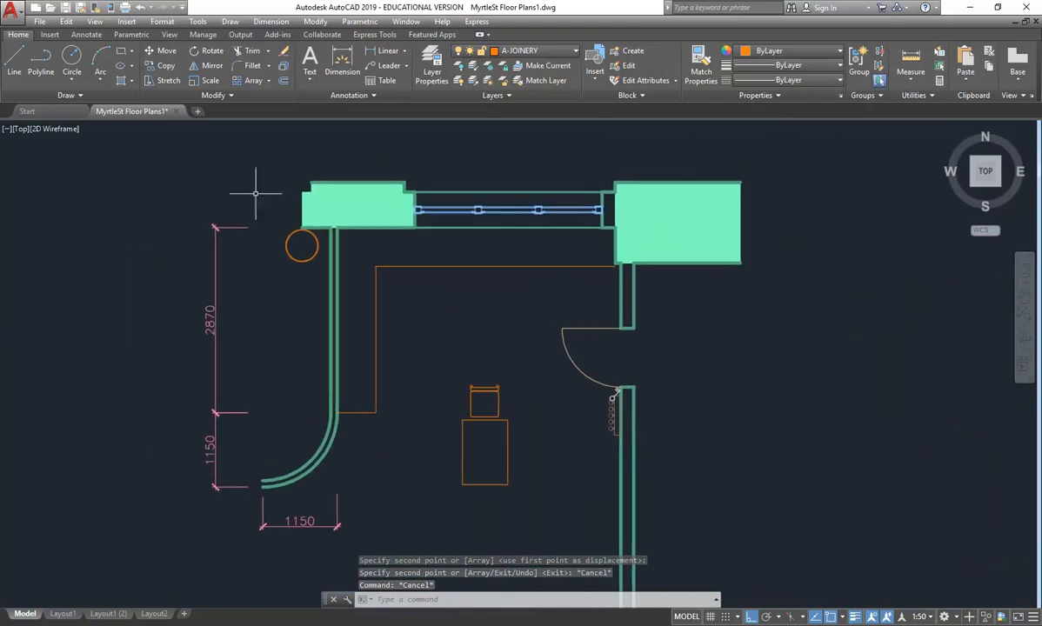
Step: Draw a rectangle around the copied kitchen as a crop boundary, enclosing the window wall, bench and entry door
click(121, 50)
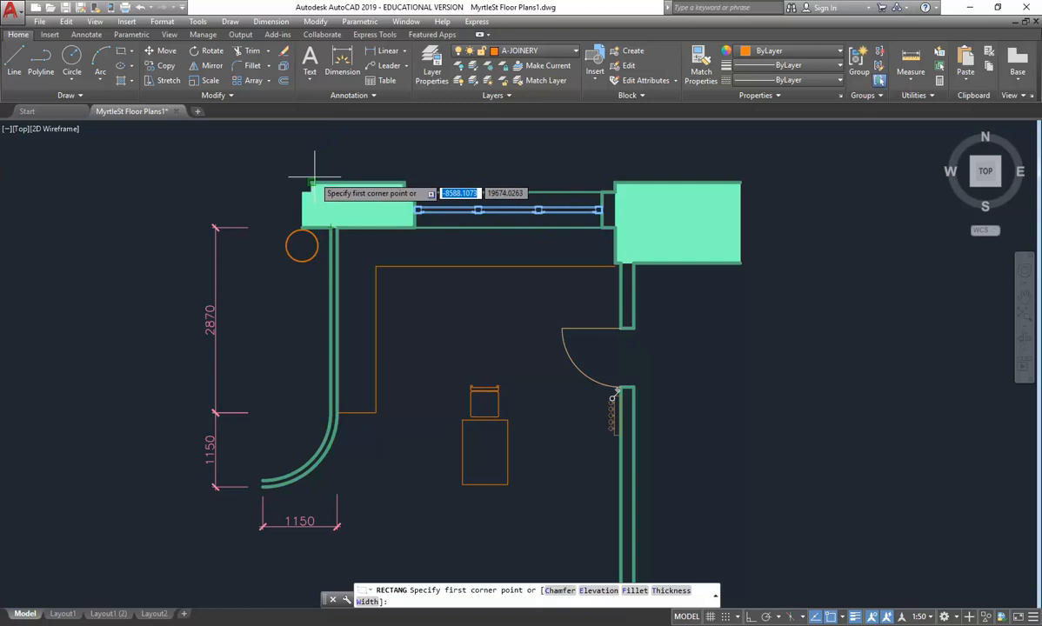
click(317, 169)
middle_drag(467, 376, 433, 282)
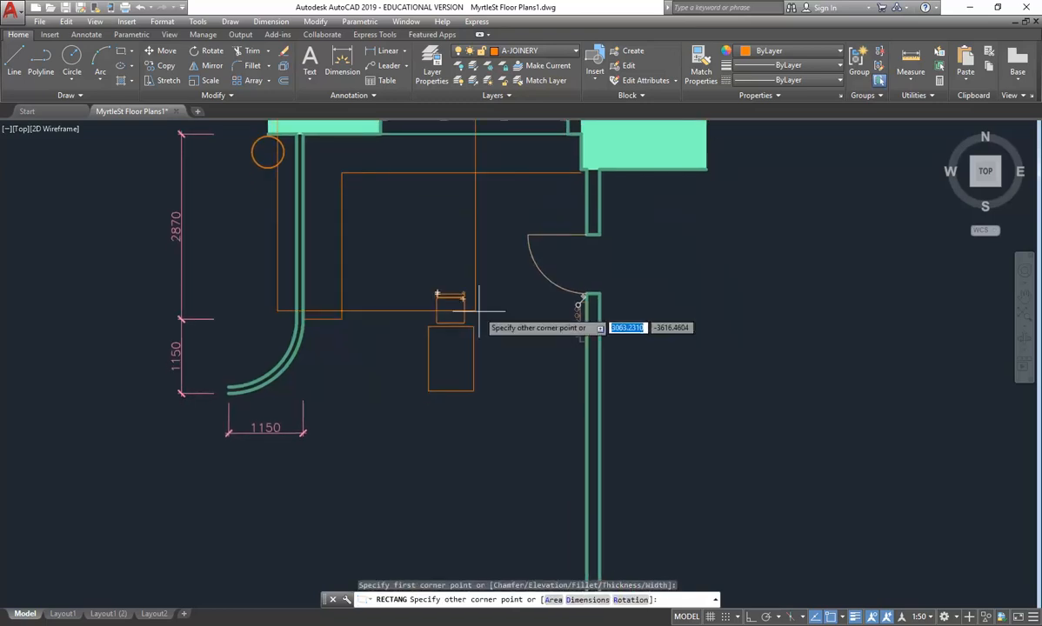
middle_drag(512, 306, 524, 338)
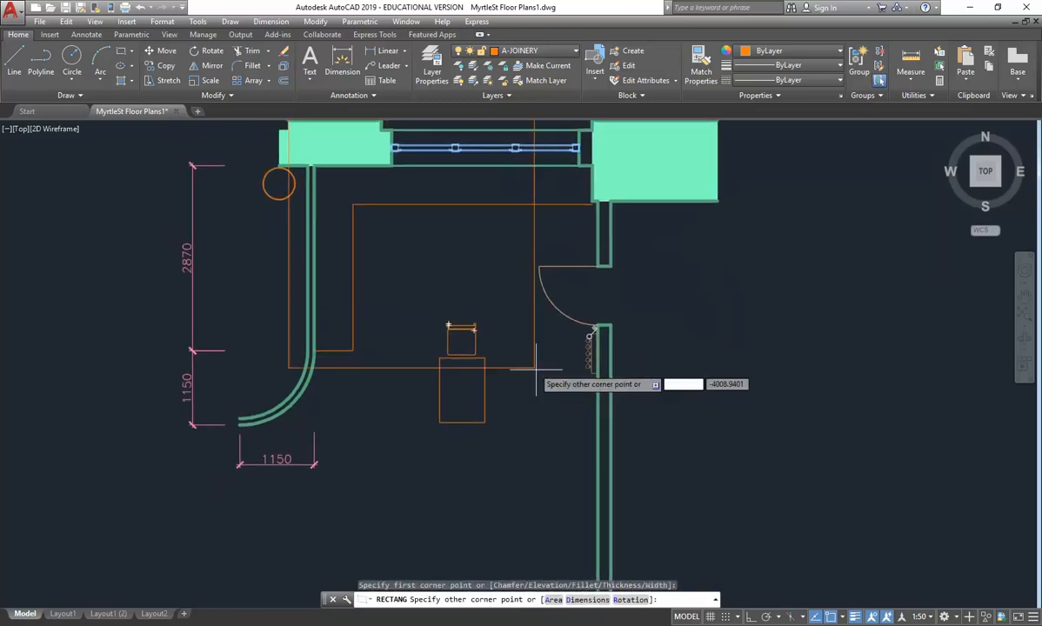
click(649, 375)
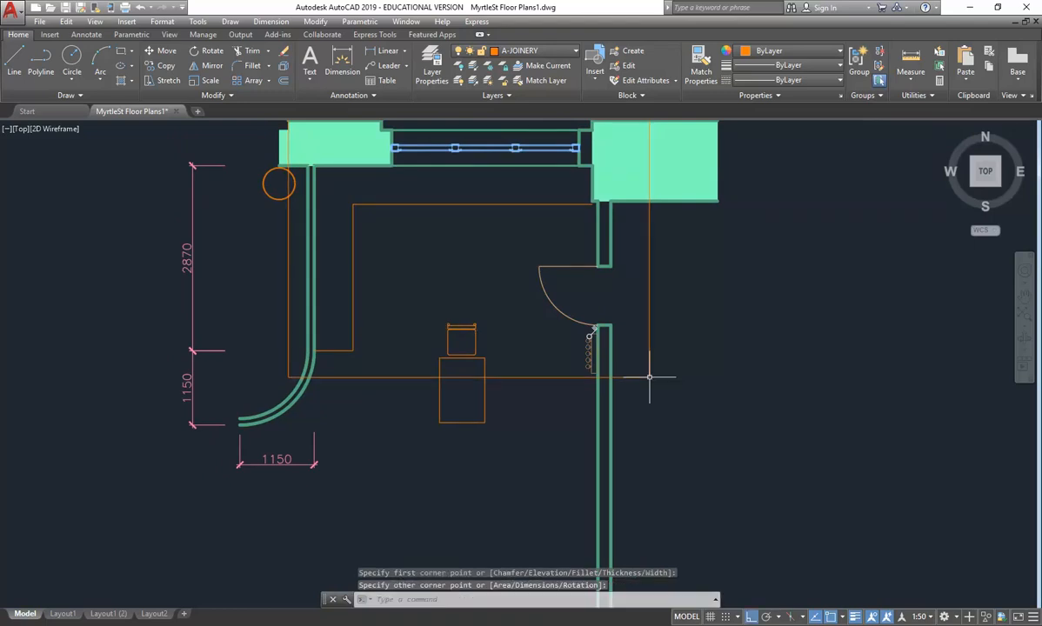
Step: Delete the dining table and chair from the copied kitchen
click(413, 296)
click(527, 466)
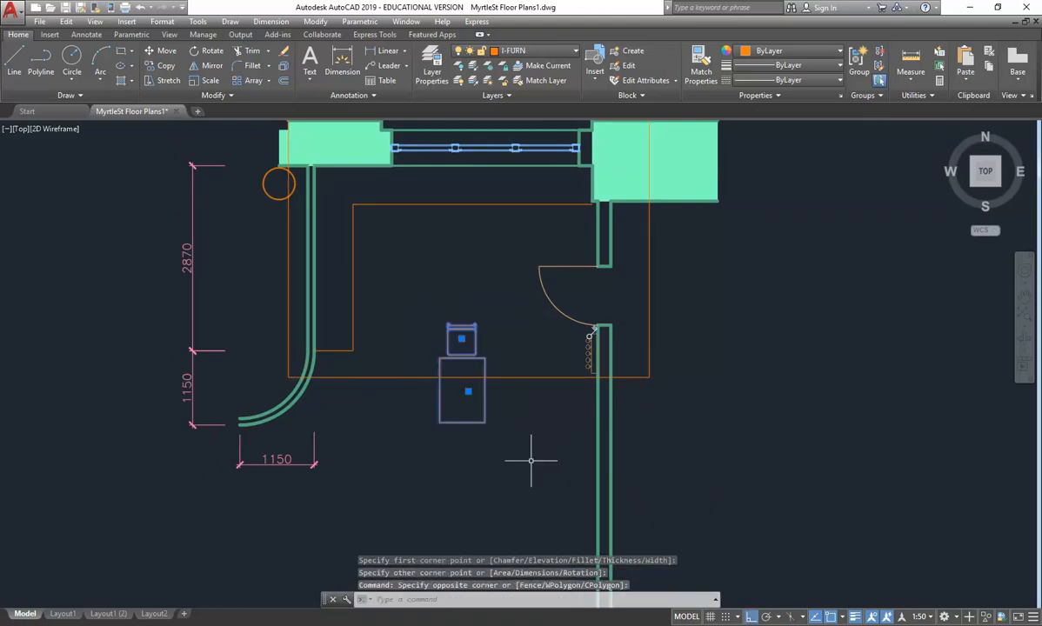
key(Delete)
middle_drag(421, 341, 441, 386)
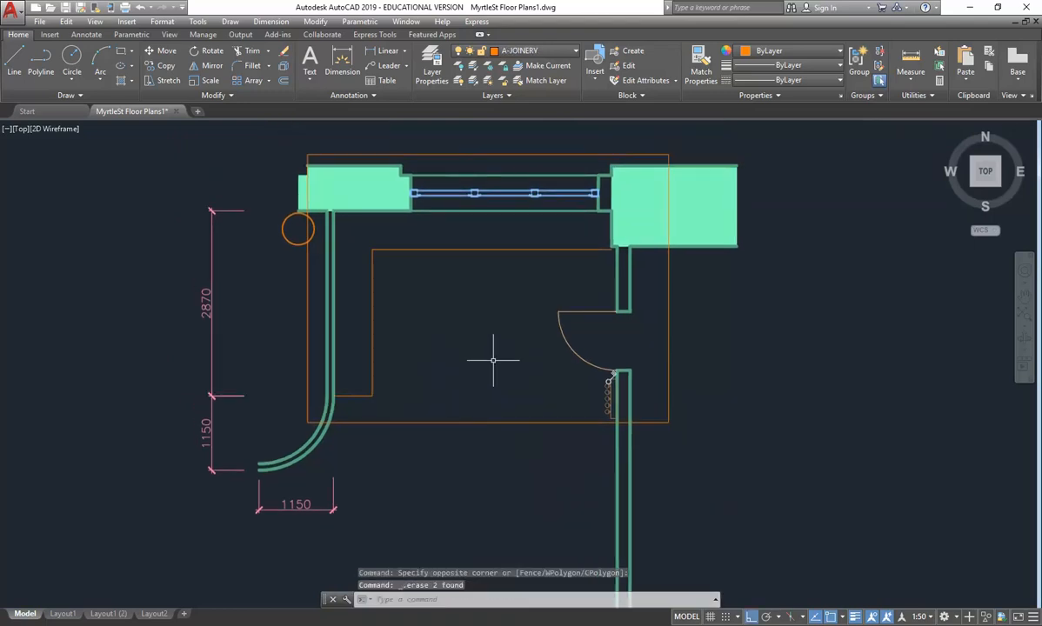
Step: Trim the corner column's lower wall line back to the boundary rectangle's east side
click(252, 54)
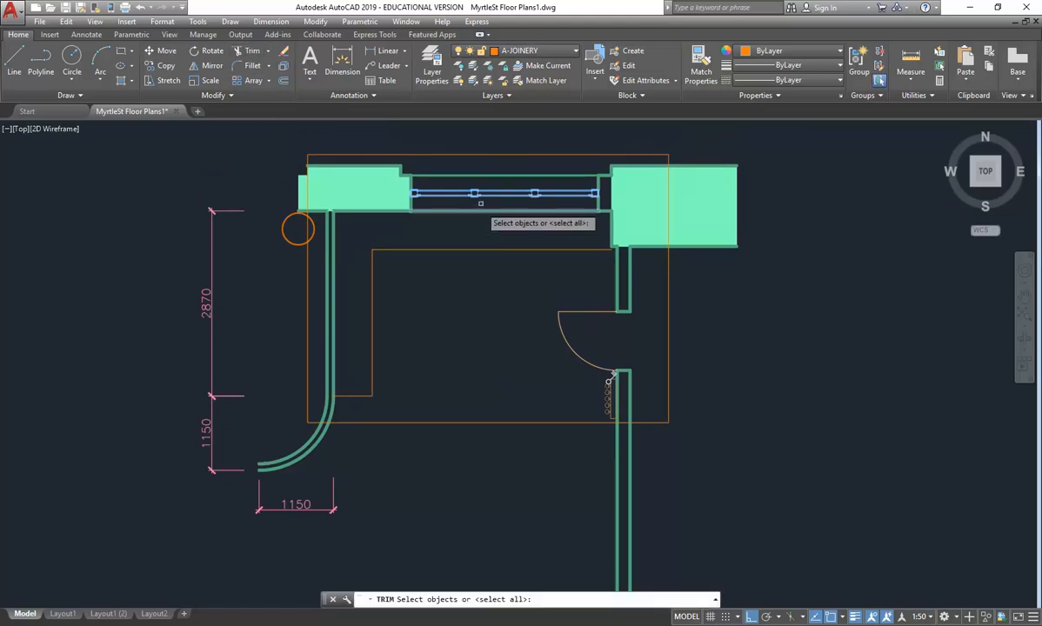
click(449, 153)
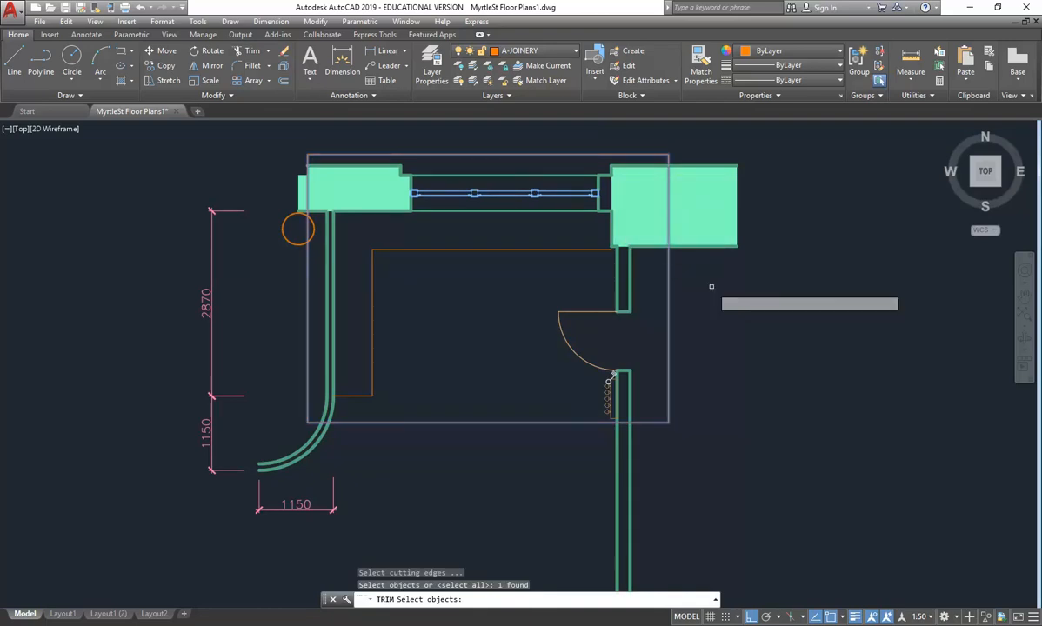
key(Return)
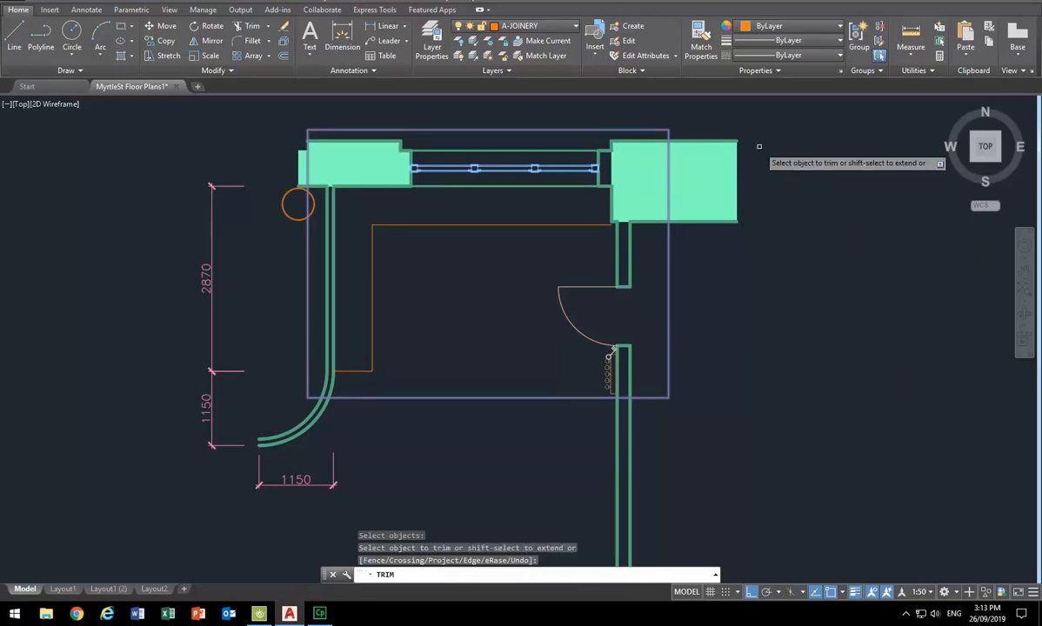
click(775, 113)
click(707, 342)
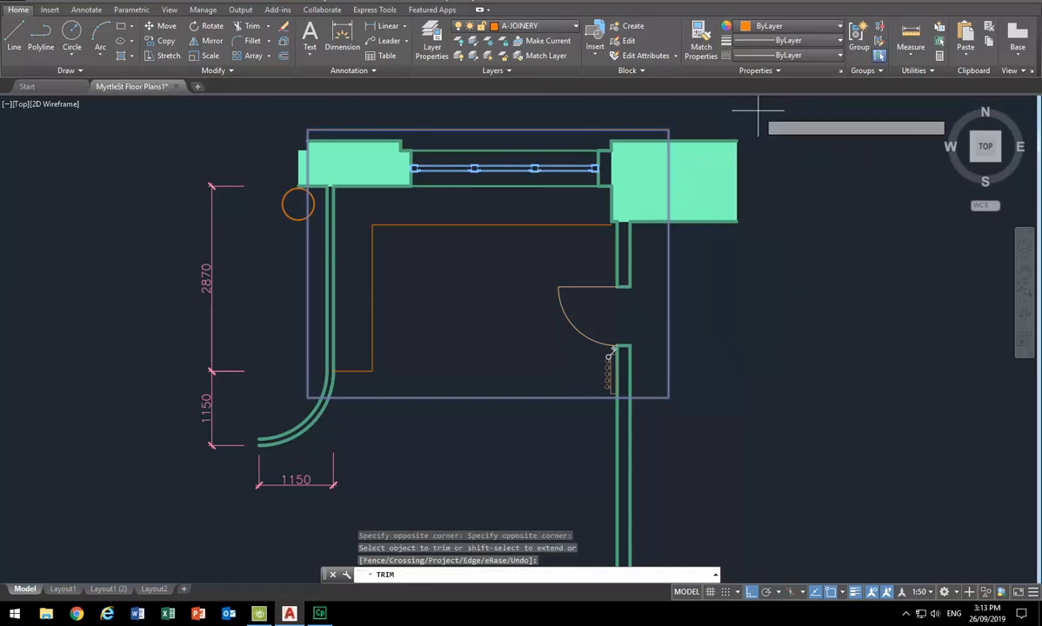
click(711, 103)
click(670, 252)
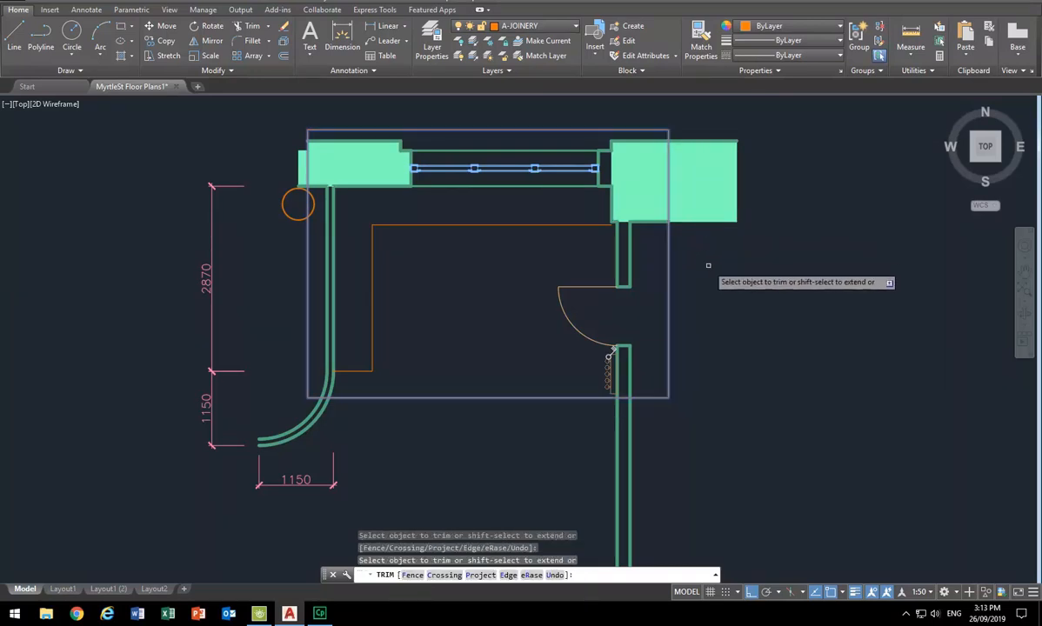
key(Escape)
key(Escape)
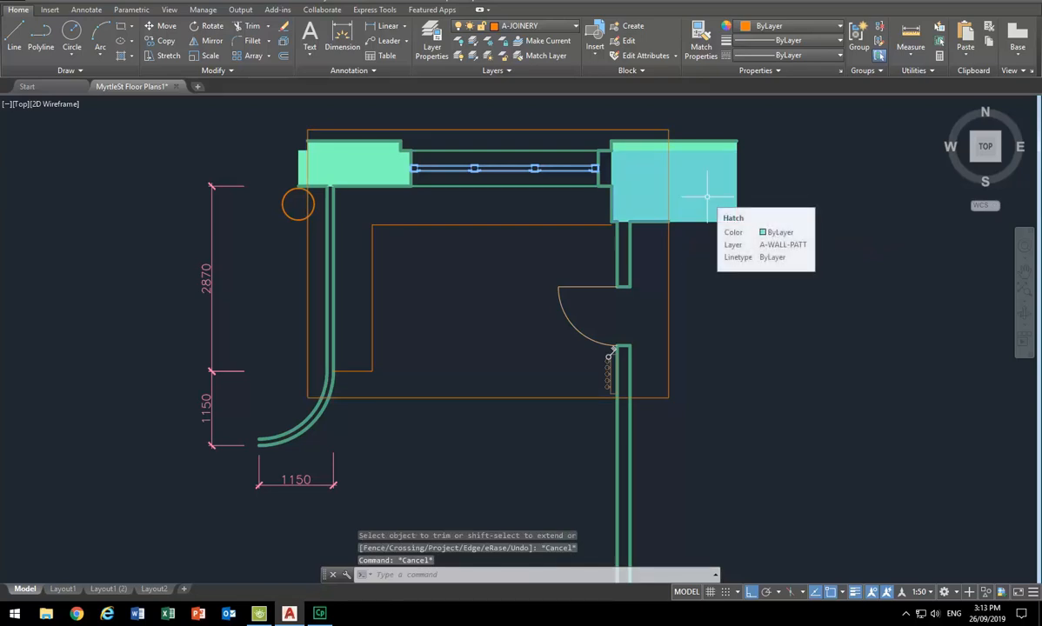
Step: Delete the solid hatches filling the corner column and the pier beside the window in the copied kitchen
click(707, 196)
key(Delete)
click(703, 147)
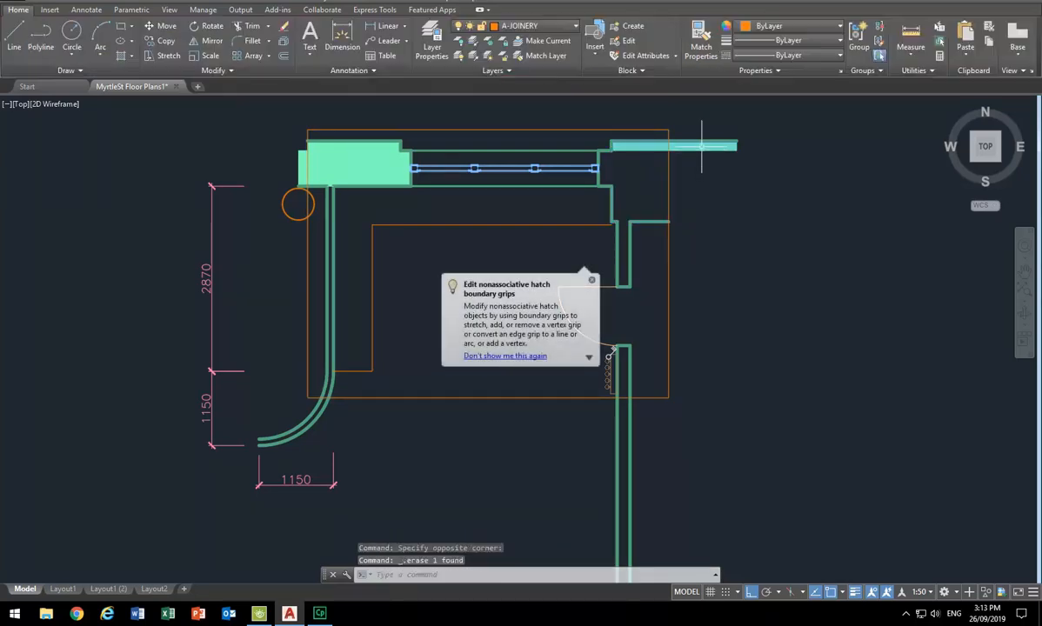
key(Delete)
click(383, 170)
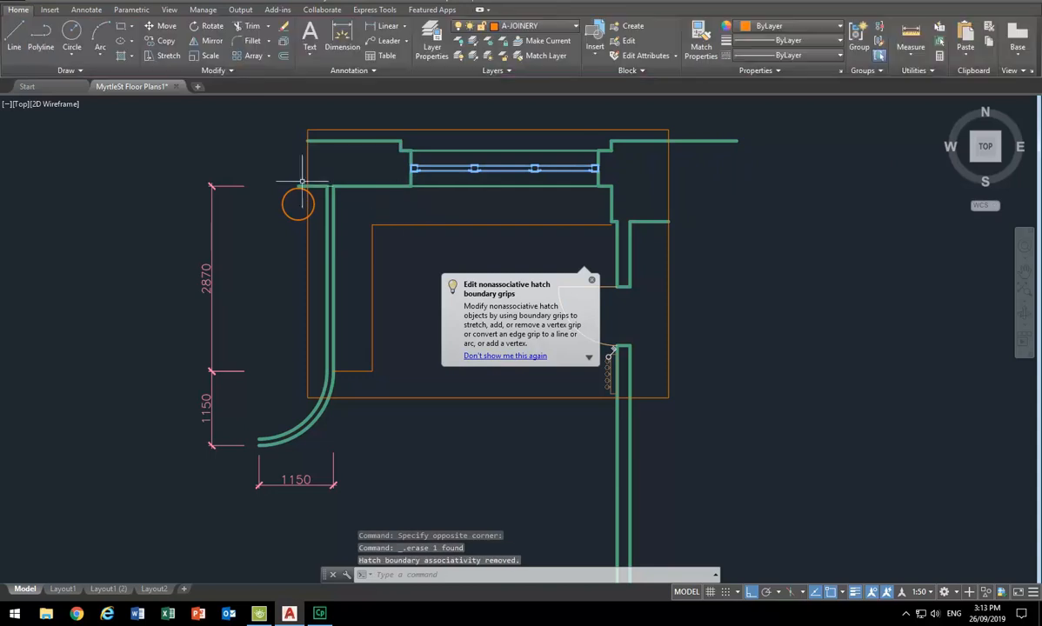
key(Delete)
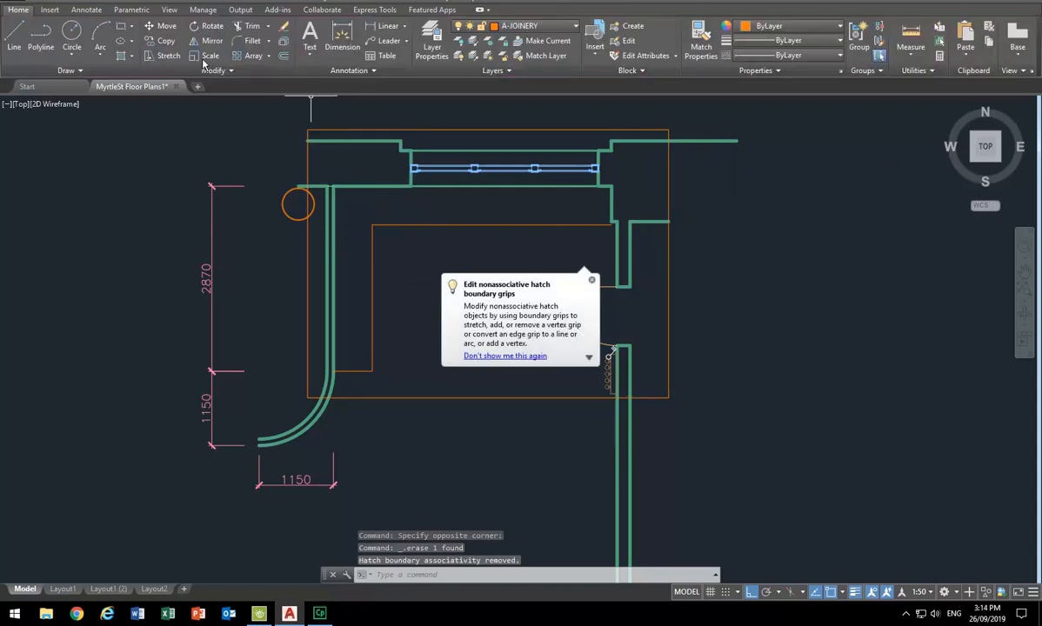
Step: Using the rectangle as the cutting edge, trim the outer wall line past its east side and the entry wall below it
click(245, 25)
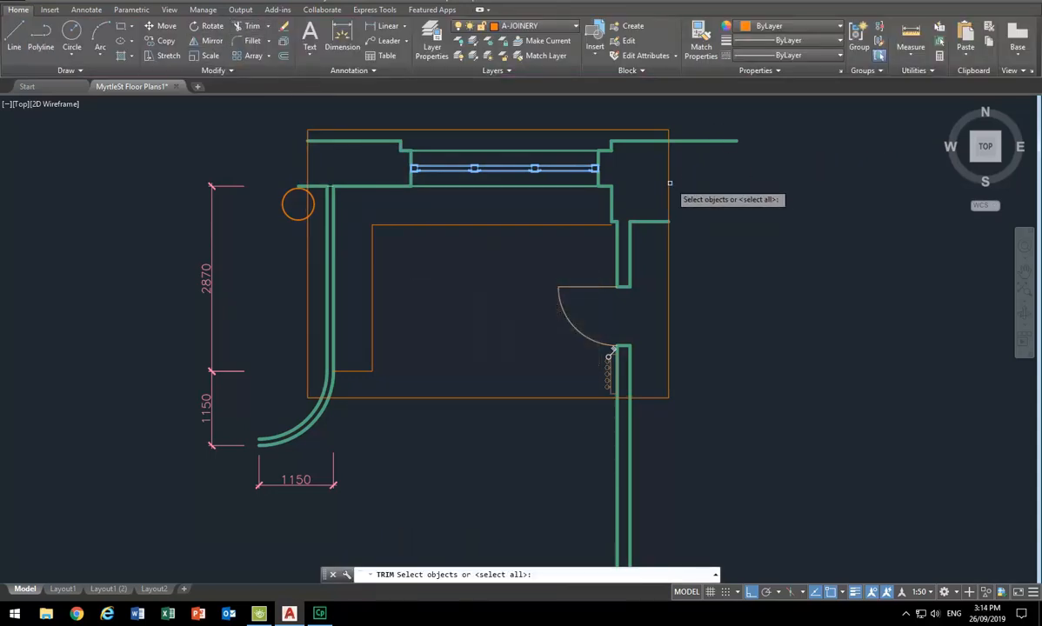
click(668, 184)
key(Return)
click(760, 119)
click(723, 175)
middle_drag(712, 344, 705, 326)
scroll(703, 329, down, 2)
scroll(671, 381, down, 2)
click(701, 365)
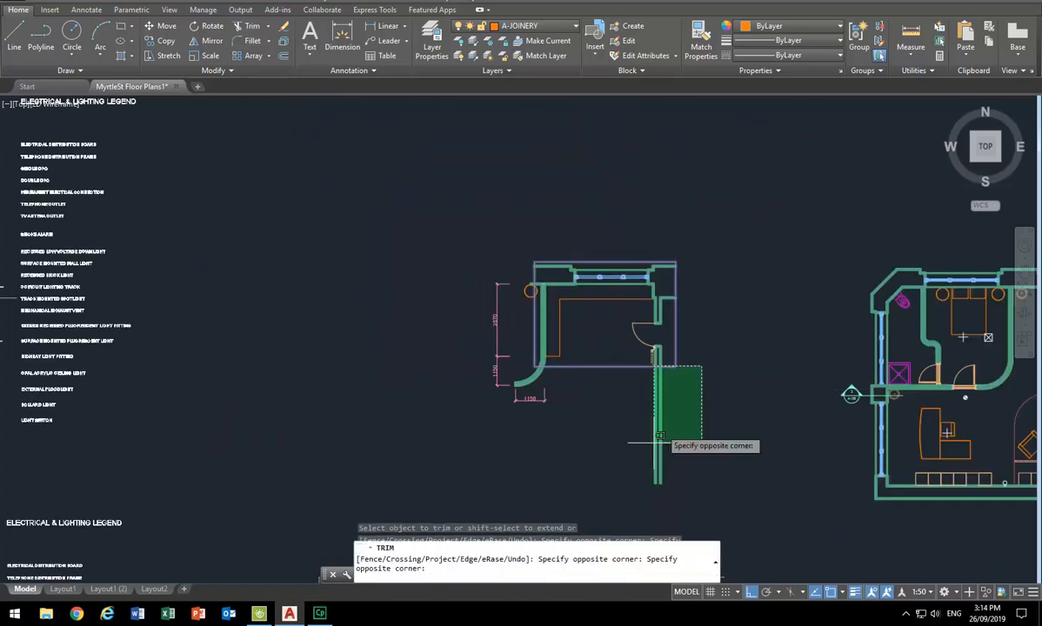
click(711, 426)
click(707, 432)
Step: Trim the curved bedroom wall and remaining wall ends that project beyond the boundary rectangle
middle_drag(616, 458, 585, 386)
click(580, 384)
scroll(517, 341, up, 2)
middle_drag(517, 342, 567, 403)
scroll(578, 374, up, 2)
click(573, 326)
click(453, 417)
middle_drag(460, 342, 478, 442)
scroll(533, 182, up, 2)
mouse_move(533, 182)
middle_down()
mouse_move(546, 298)
mouse_move(391, 262)
middle_up()
click(546, 301)
Step: Finish trimming and delete the round bedside table overlapping the rectangle's west edge
scroll(529, 296, down, 2)
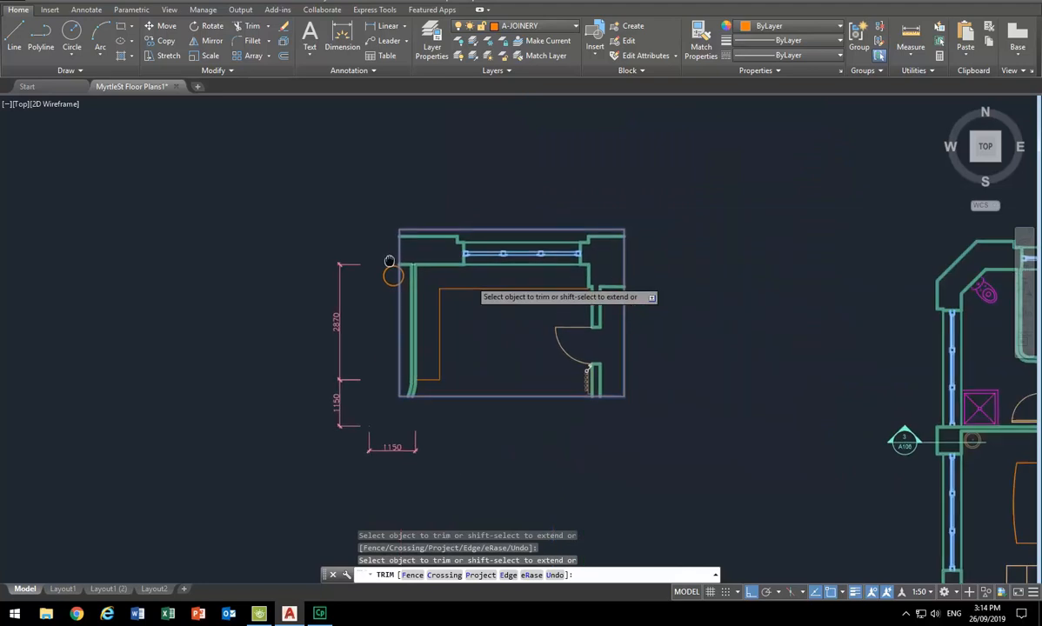
scroll(421, 336, up, 2)
middle_drag(421, 336, 491, 344)
right_click(394, 205)
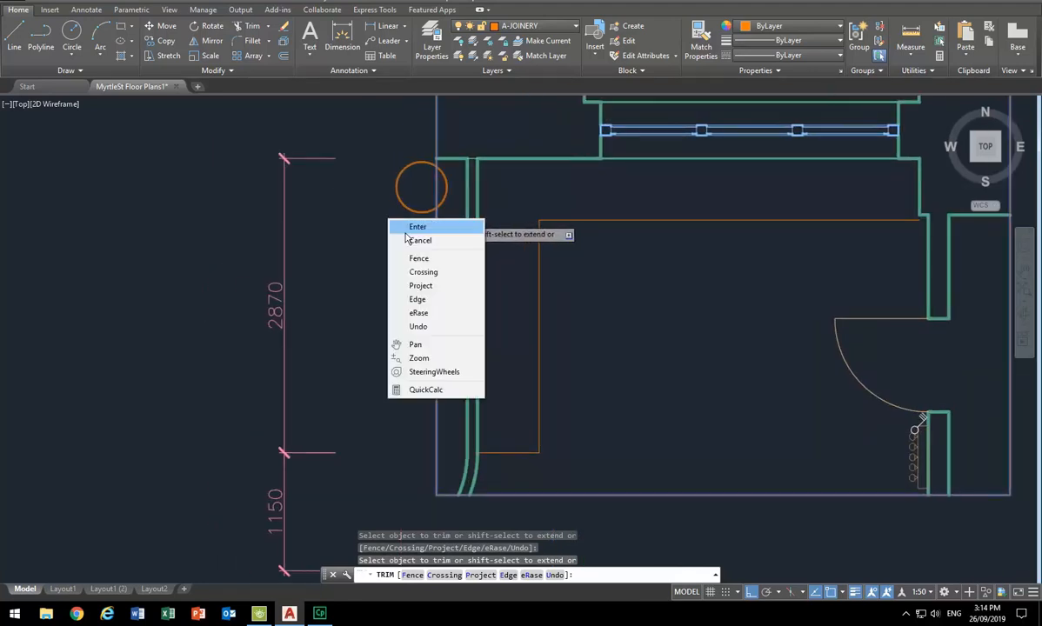
click(409, 226)
click(401, 202)
key(Delete)
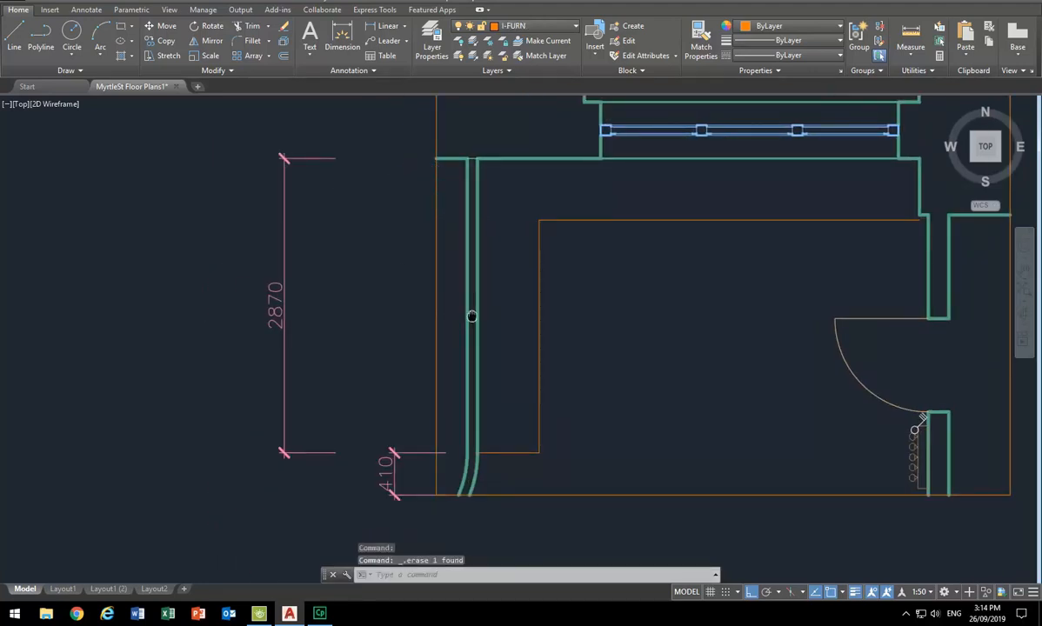
Step: Stretch the east side of the boundary rectangle about 476 mm westward, closer to the entry wall
middle_drag(476, 314, 440, 343)
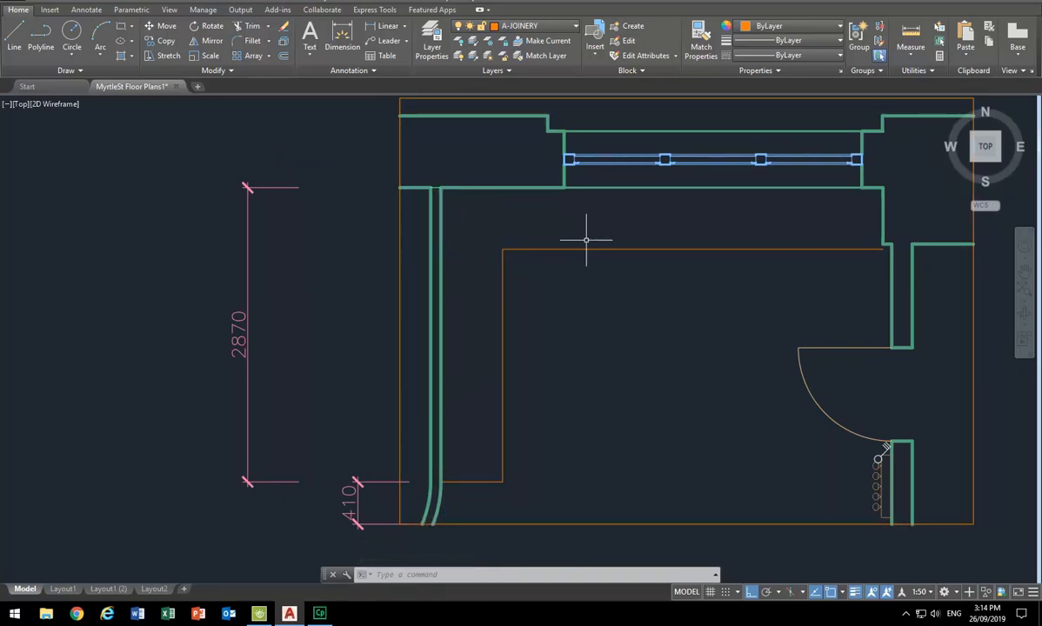
middle_drag(743, 287, 677, 297)
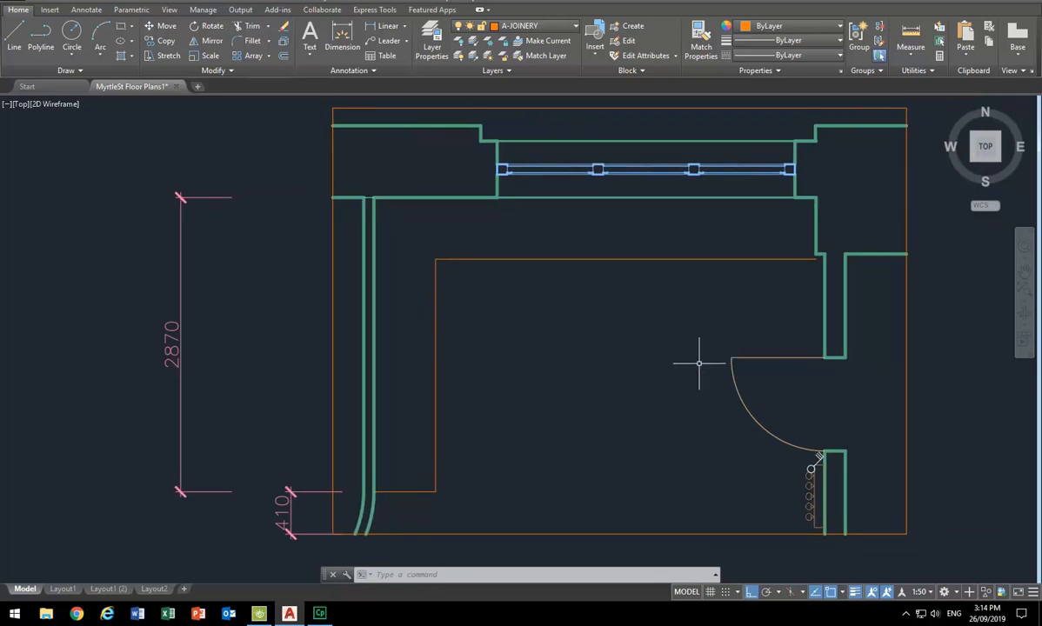
click(906, 328)
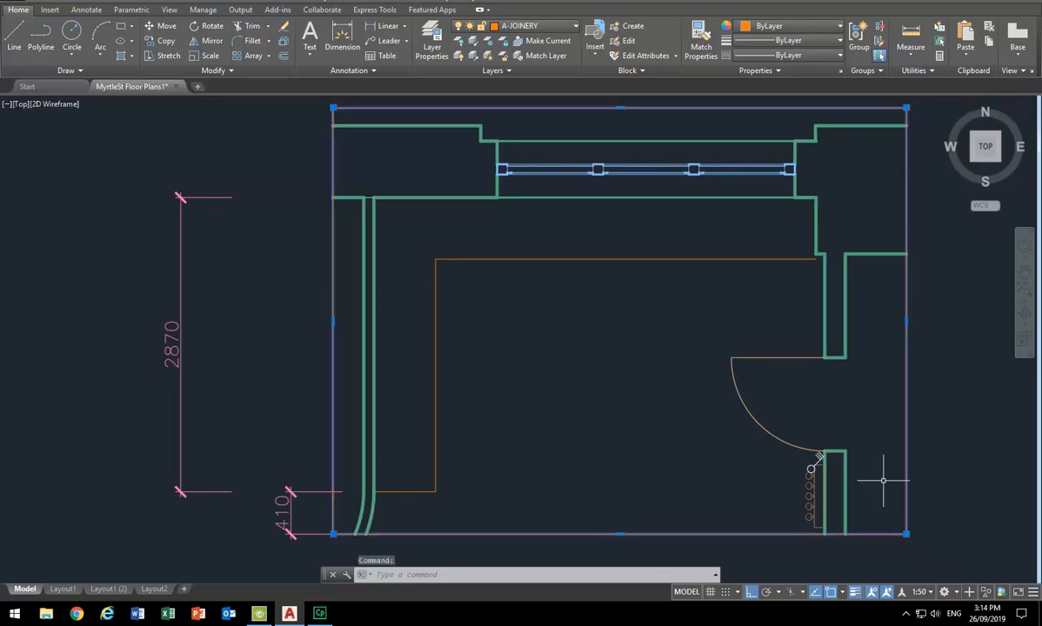
click(906, 534)
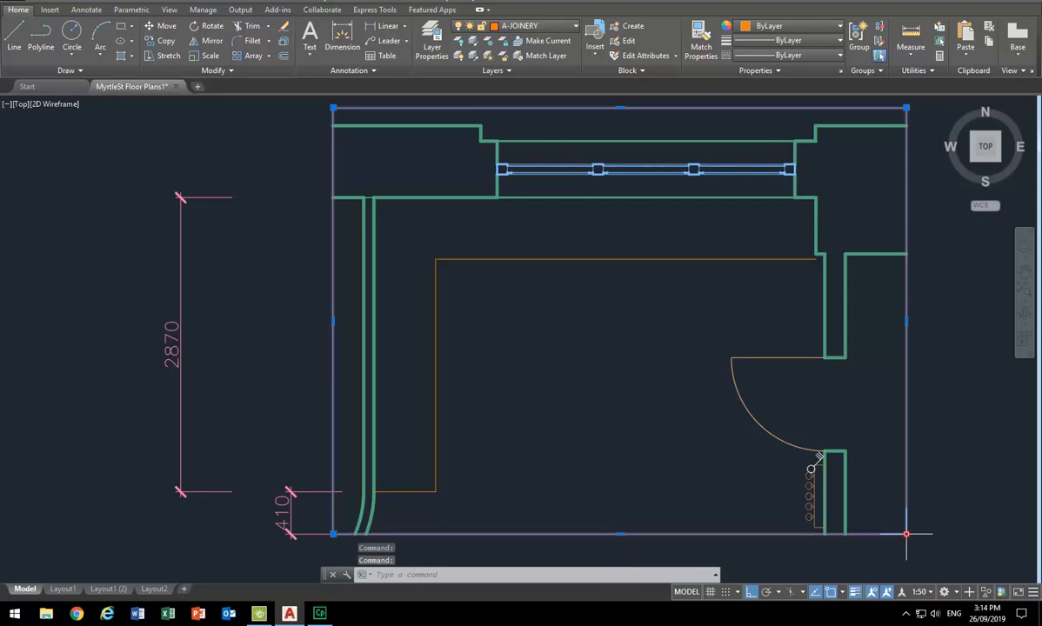
shift+click(906, 108)
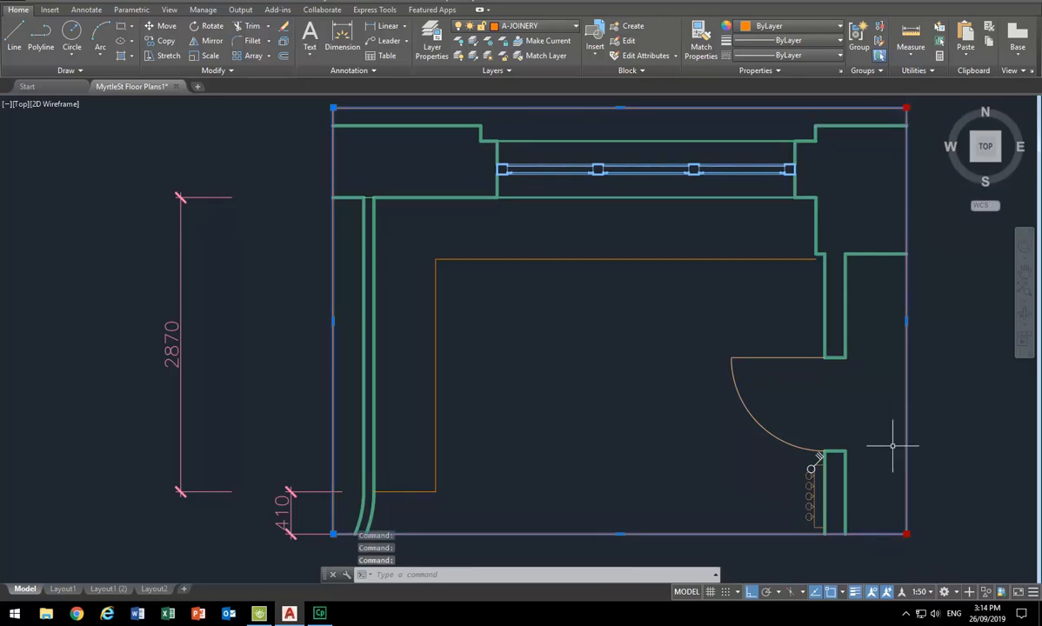
click(907, 534)
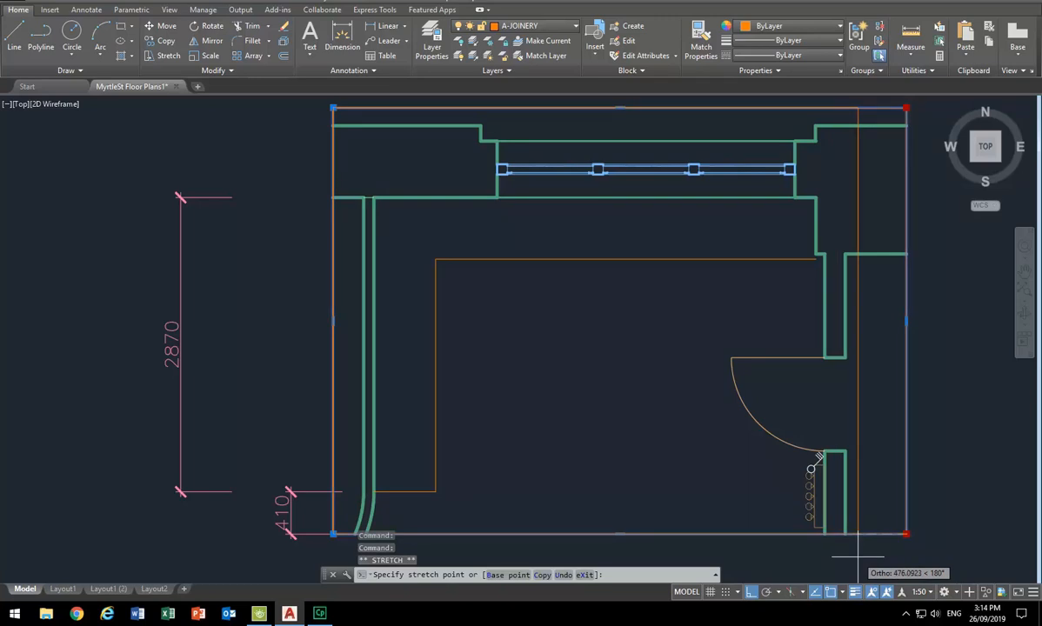
click(859, 557)
key(Escape)
key(Escape)
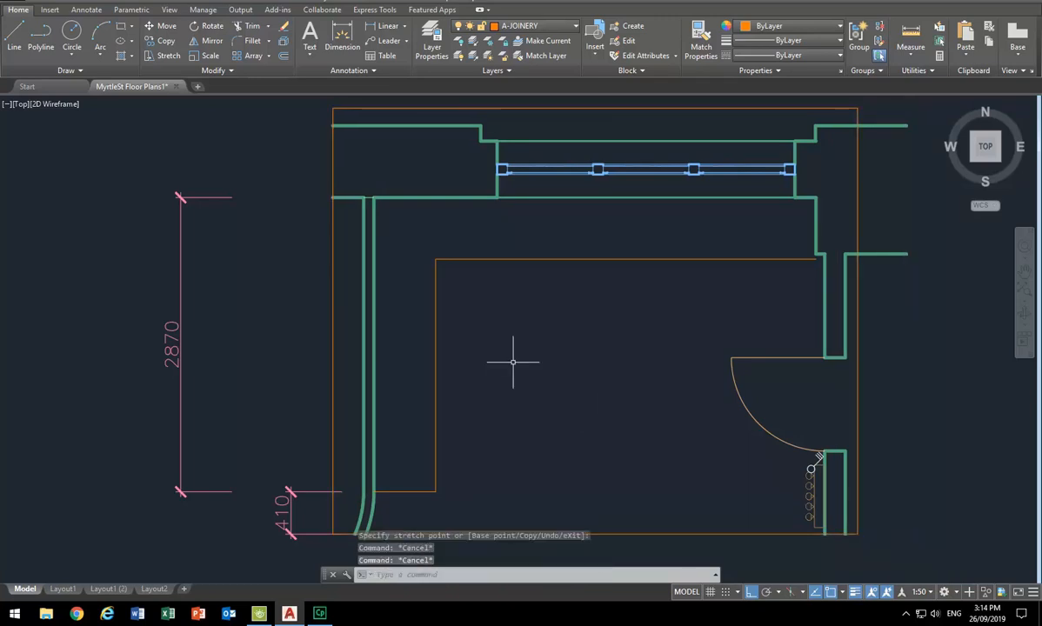
Step: Delete the 1150, 2870 and 410 dimensions outside the west and south sides of the copied kitchen
scroll(514, 362, down, 2)
scroll(558, 368, up, 2)
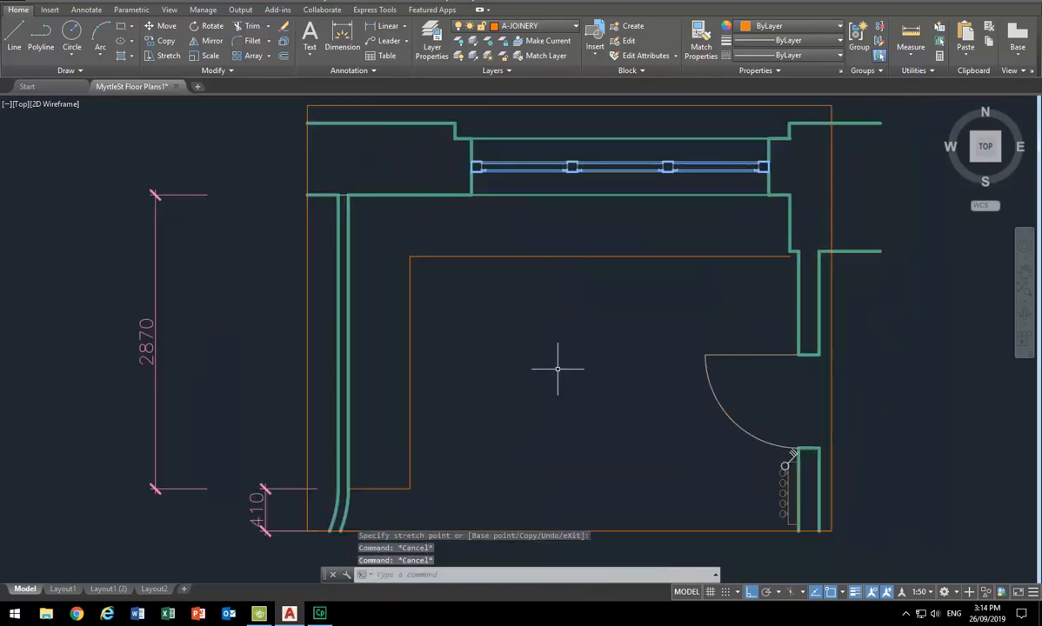
mouse_move(558, 368)
middle_down()
mouse_move(539, 321)
mouse_move(548, 346)
middle_up()
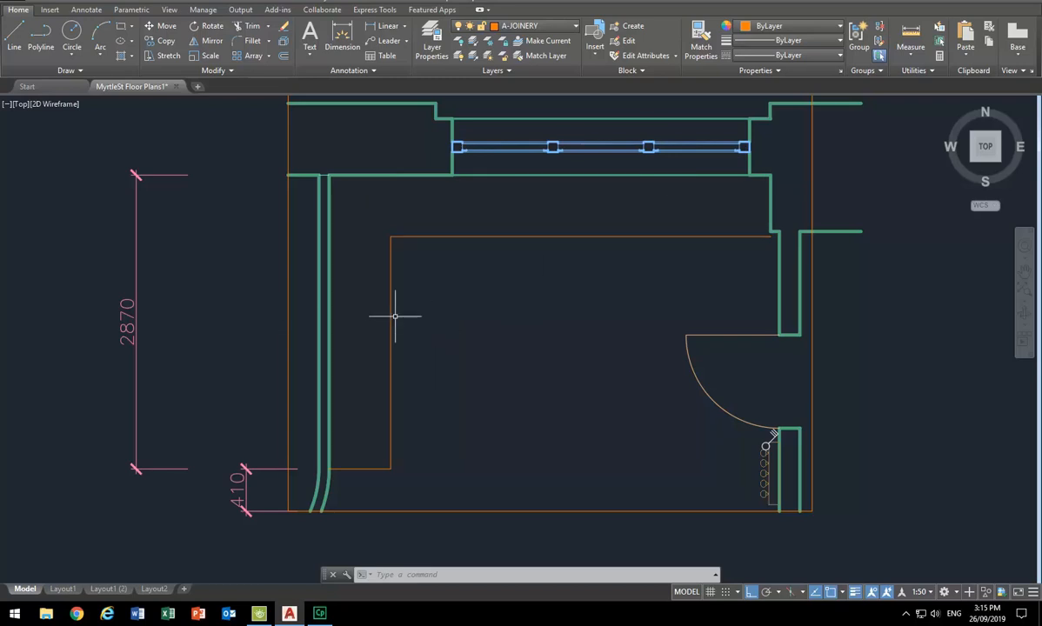
scroll(400, 314, down, 2)
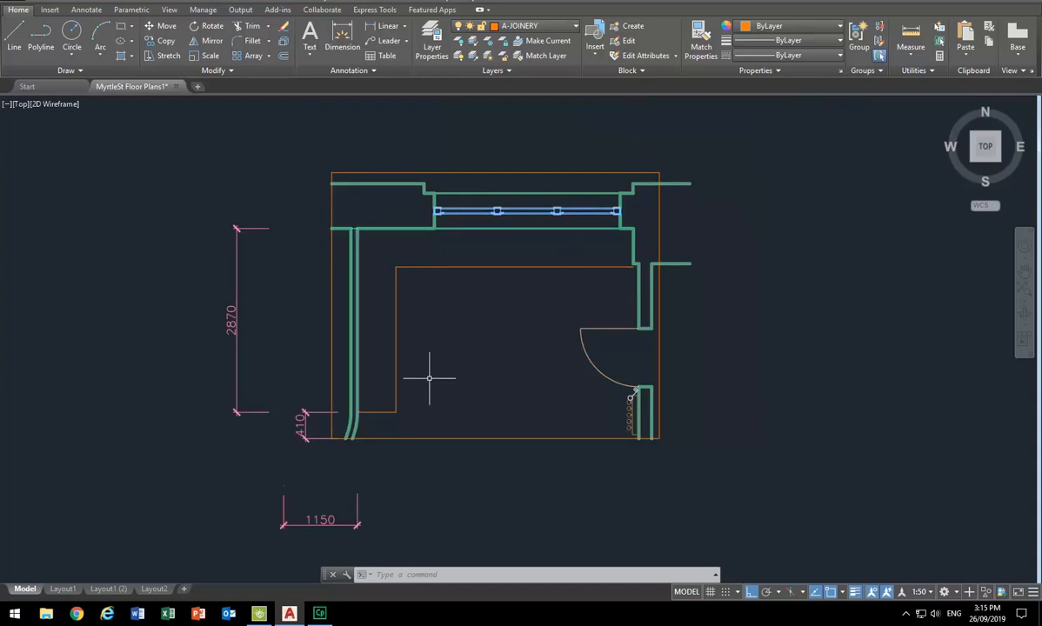
click(391, 479)
click(293, 519)
key(Delete)
click(307, 367)
click(260, 470)
key(Delete)
scroll(465, 272, up, 2)
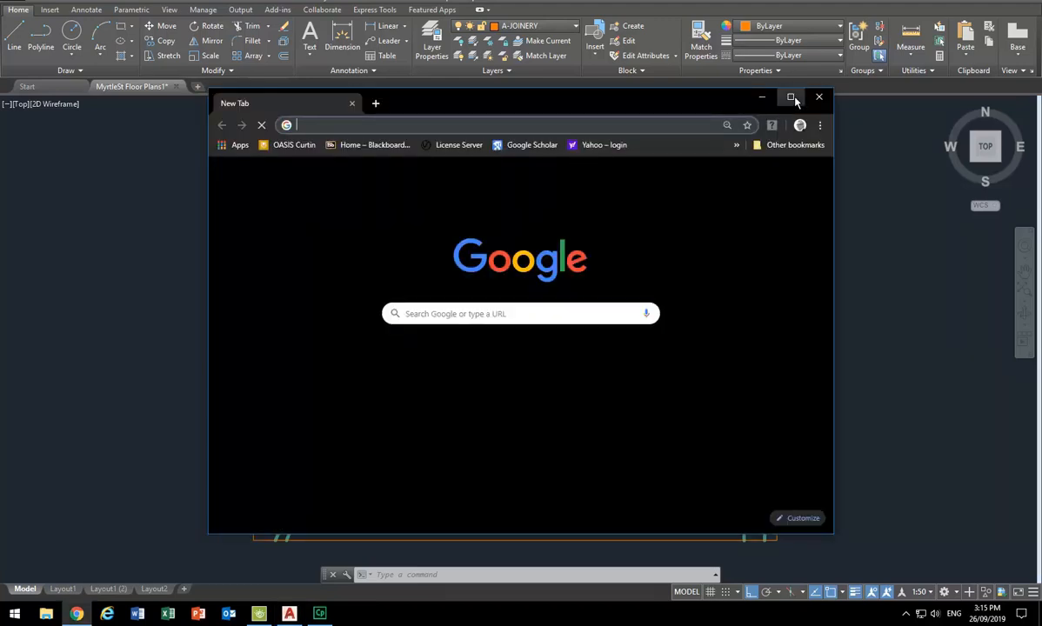
Step: In a maximized Chrome window, look up "BLUM" and open the Blum Australia website
click(790, 97)
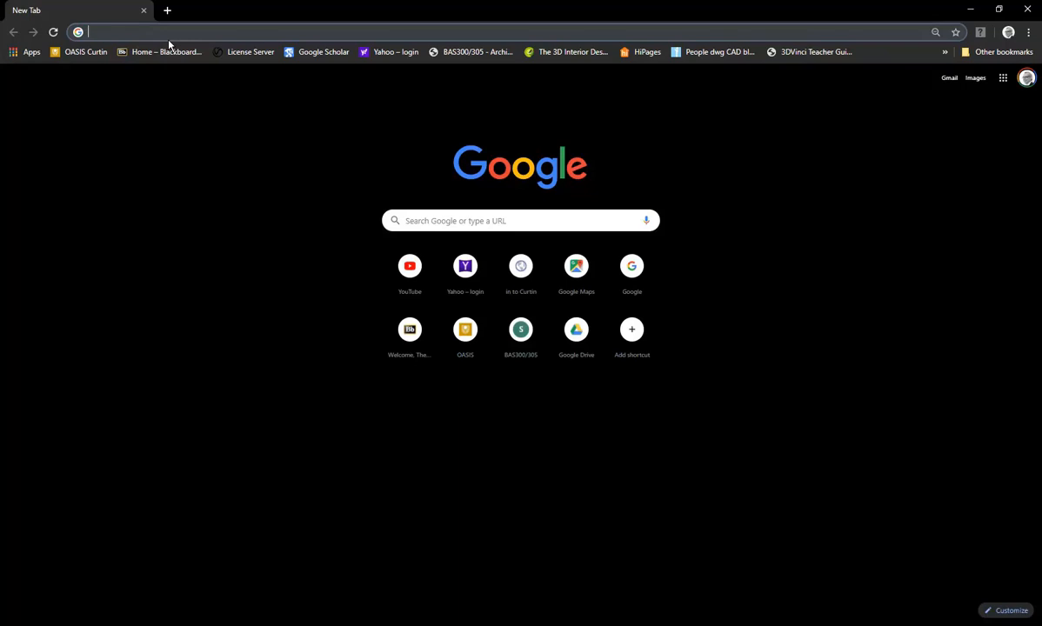
text(BLUM)
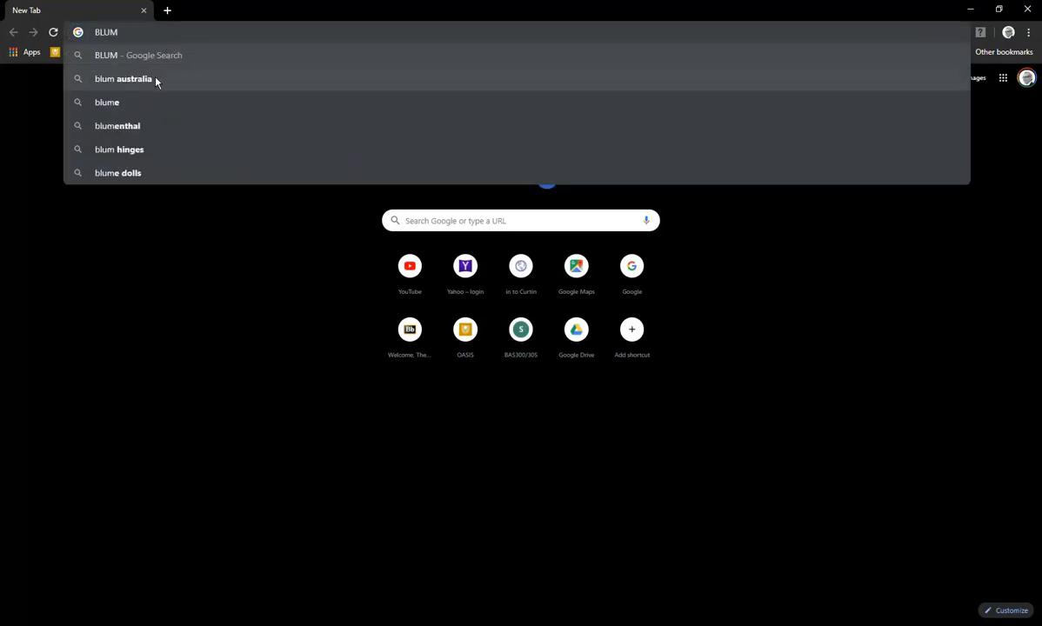
click(157, 80)
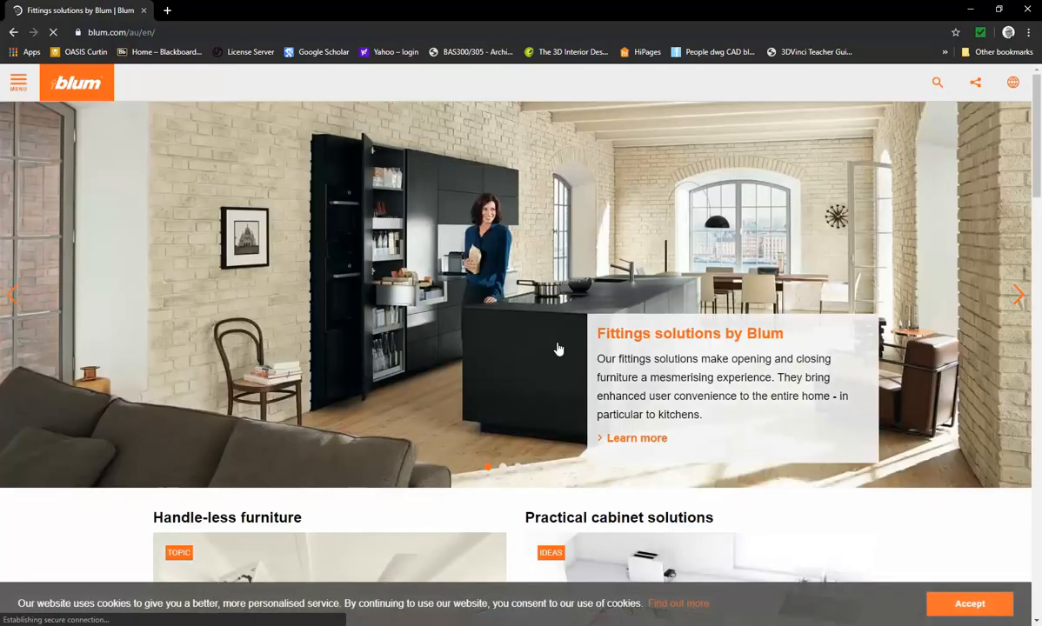
Step: Look through the Blum homepage, including its handle-less furniture, cabinet solutions, catalogue, downloads and Product Configurator sections
scroll(322, 298, down, 4)
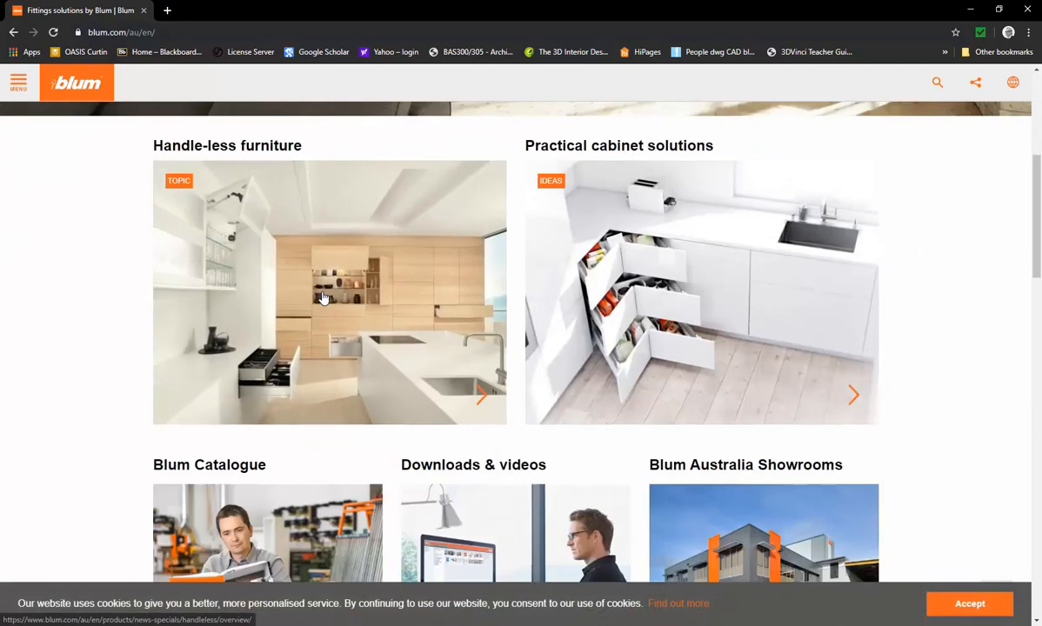
scroll(103, 328, down, 5)
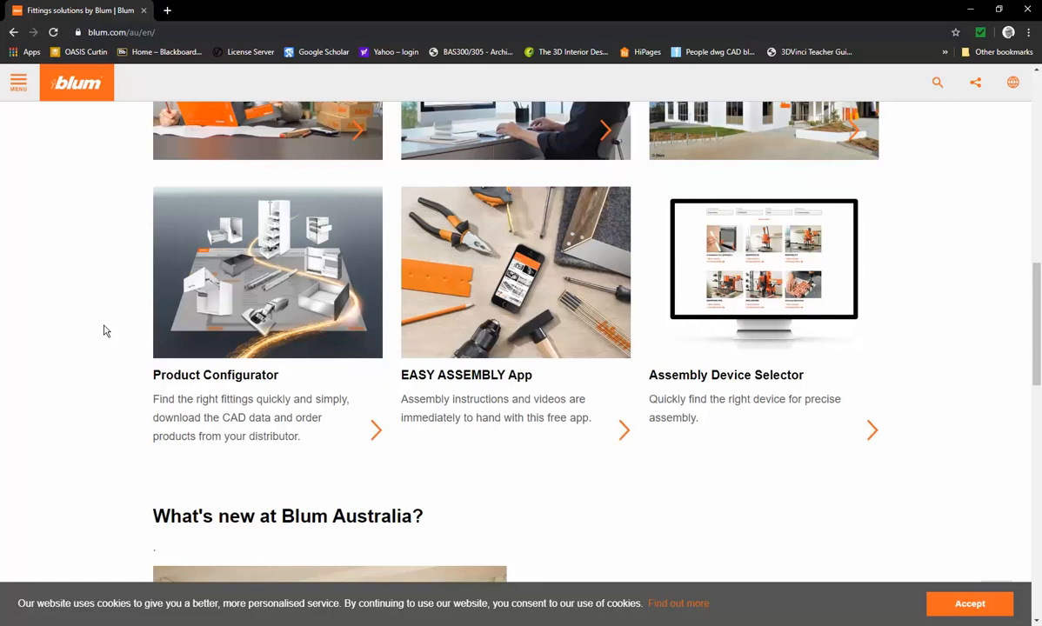
scroll(103, 330, down, 5)
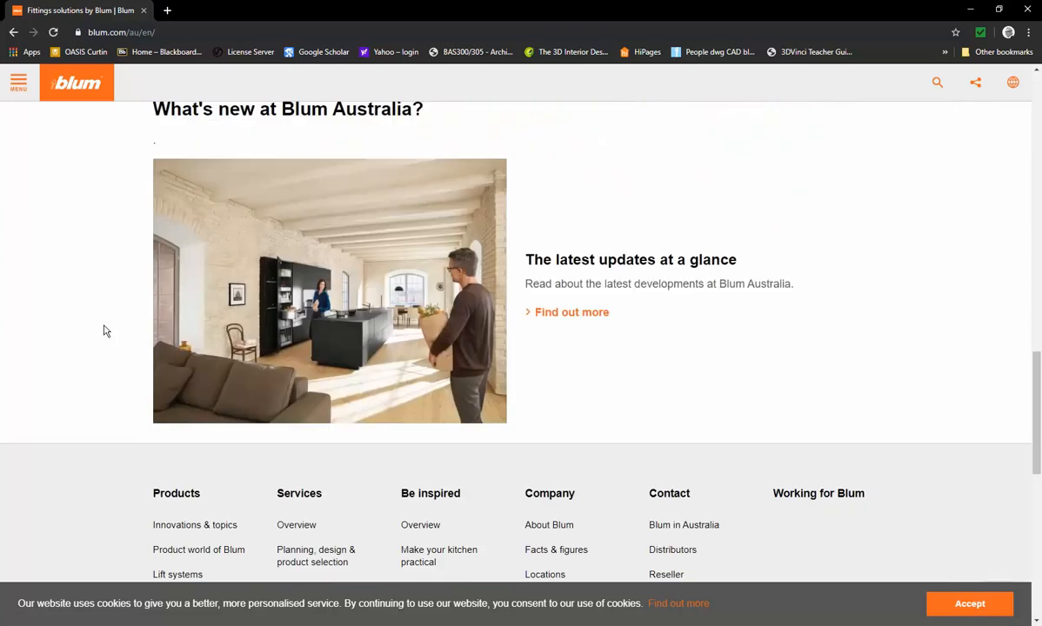
scroll(104, 331, up, 3)
scroll(103, 330, up, 12)
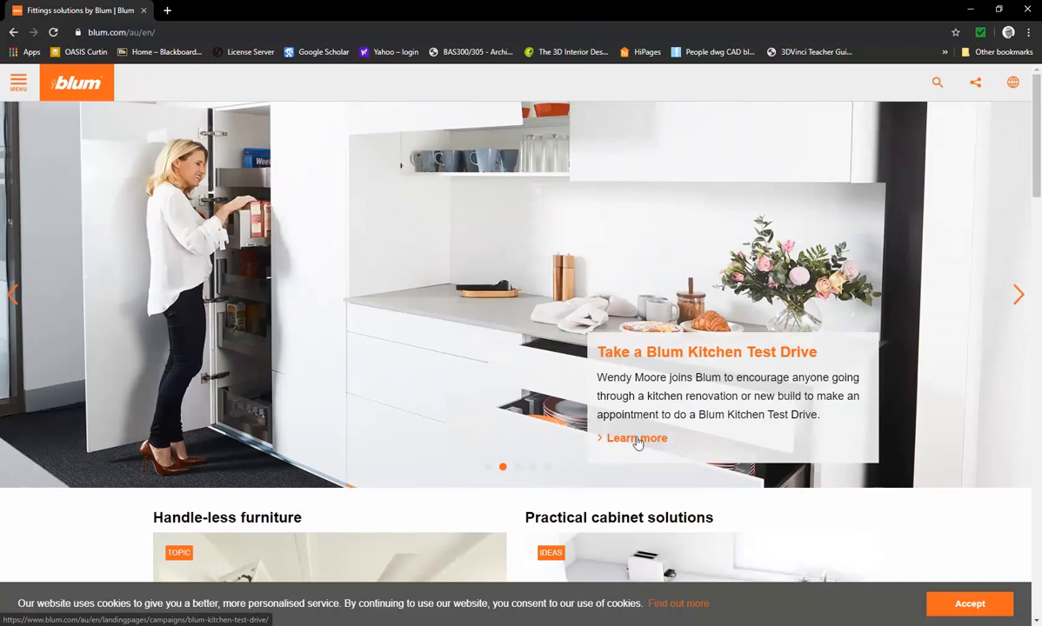
scroll(637, 442, down, 2)
scroll(738, 461, down, 1)
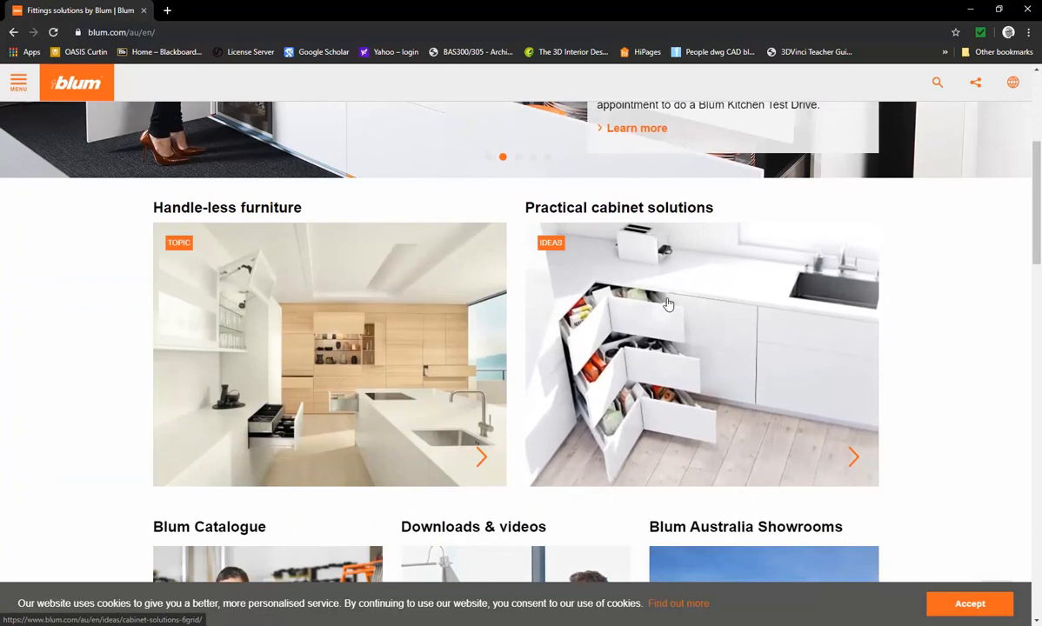
scroll(730, 312, down, 2)
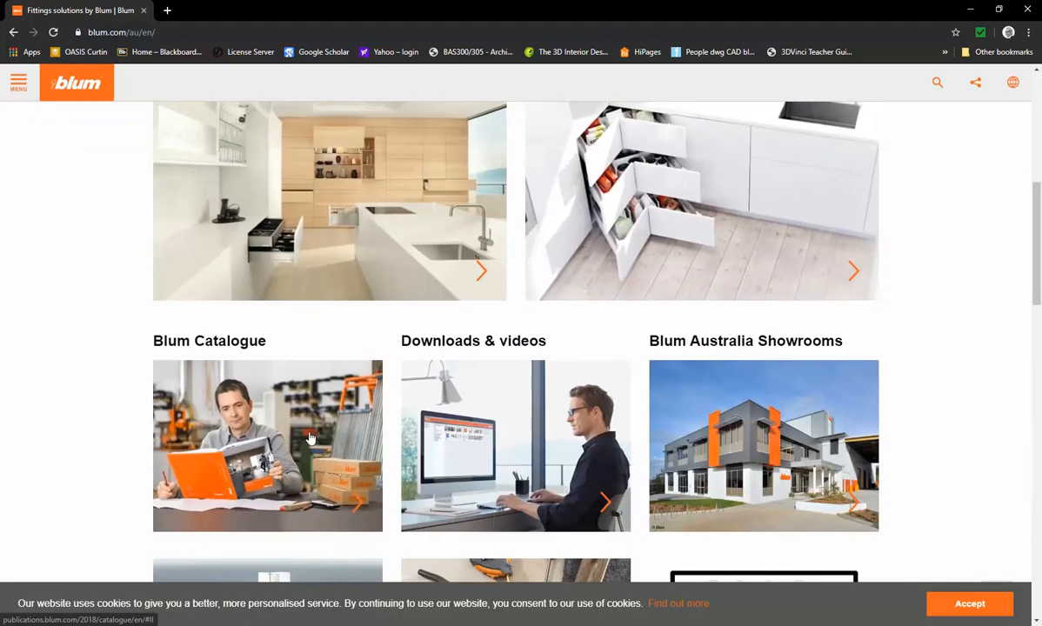
scroll(366, 406, down, 3)
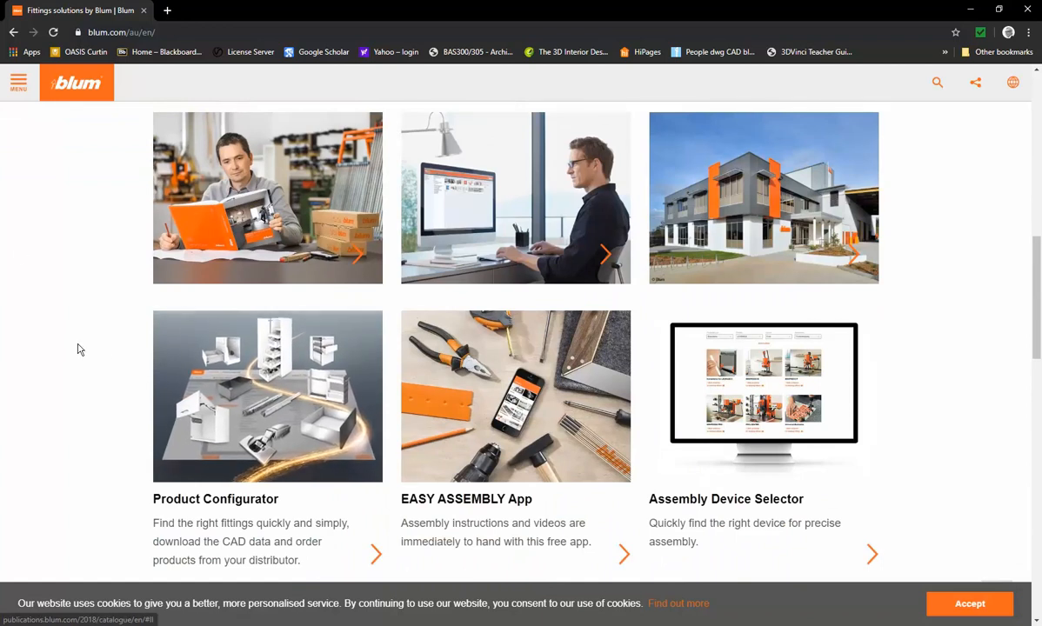
scroll(104, 354, up, 6)
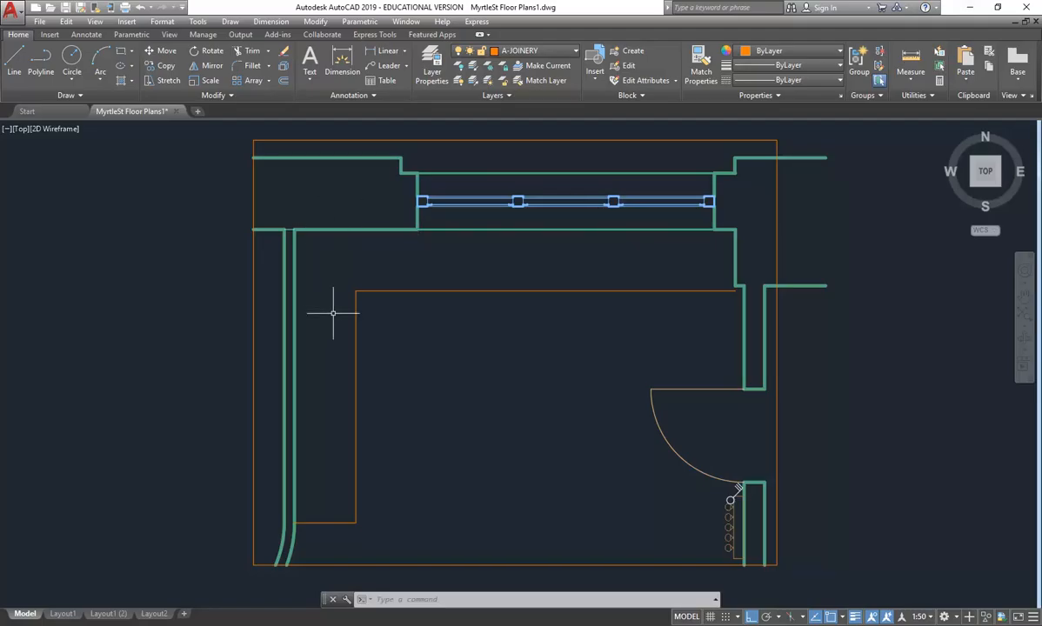
Step: Switch to Chrome to review the Blum furniture and cabinet ideas again, and return to the AutoCAD drawing
scroll(309, 231, up, 4)
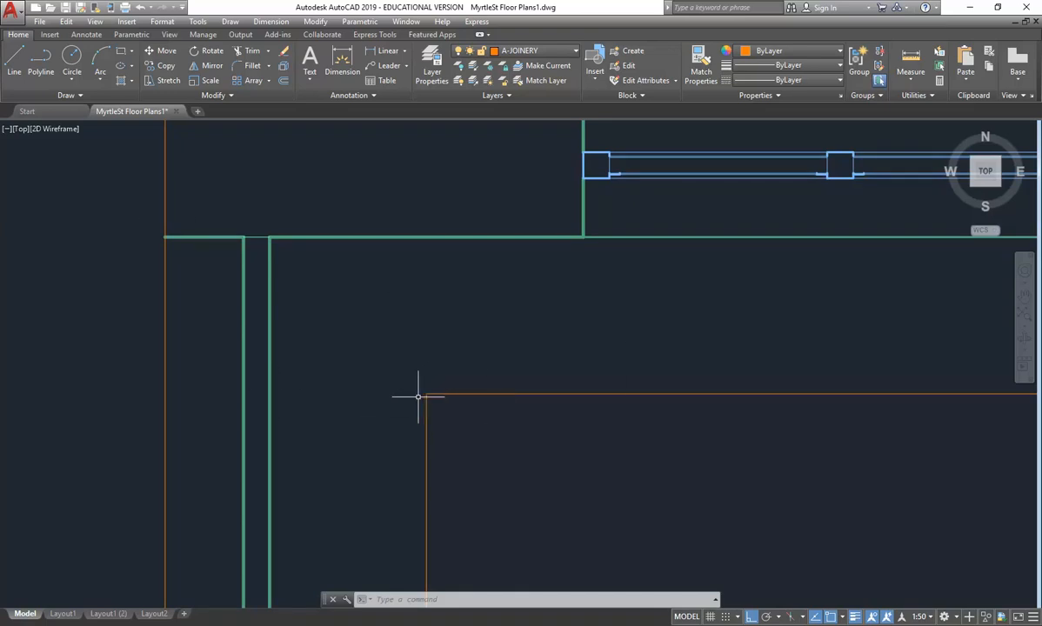
click(76, 614)
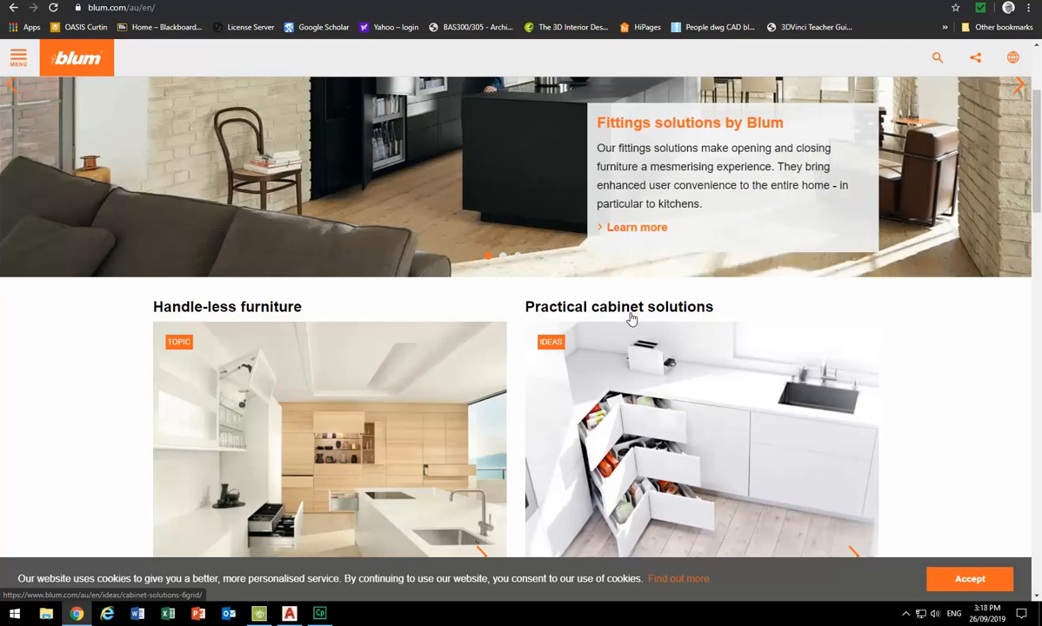
scroll(275, 273, down, 3)
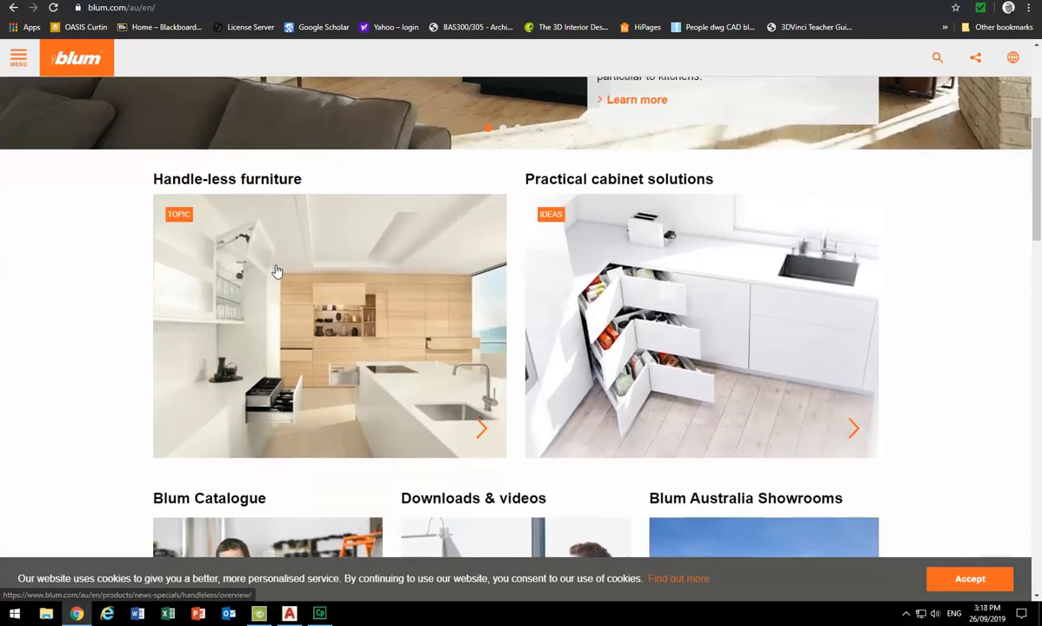
scroll(275, 272, down, 8)
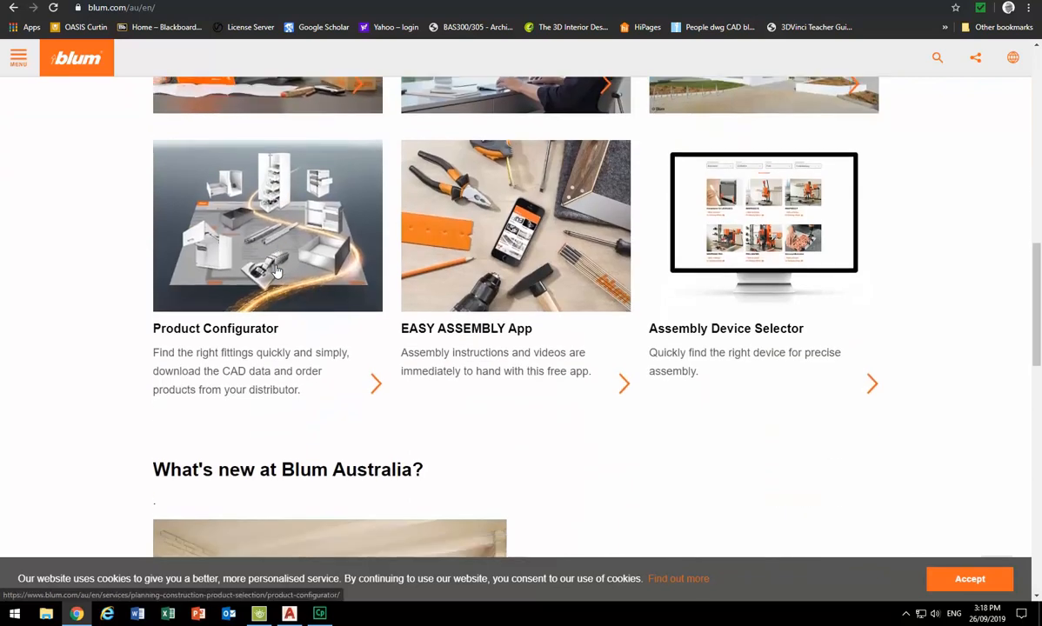
scroll(274, 265, up, 11)
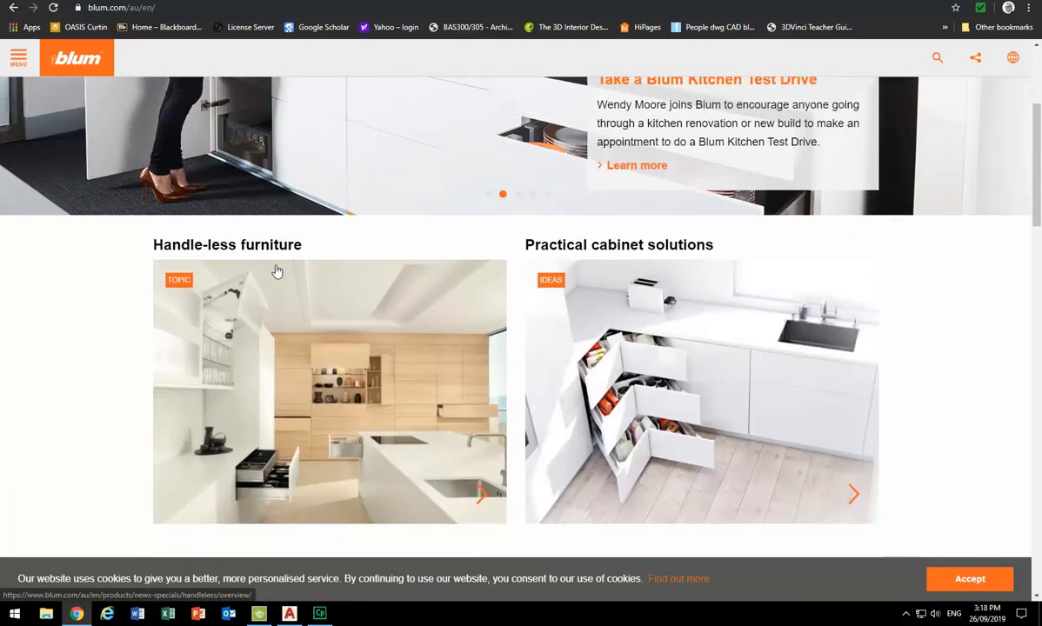
scroll(276, 272, down, 4)
scroll(277, 273, up, 5)
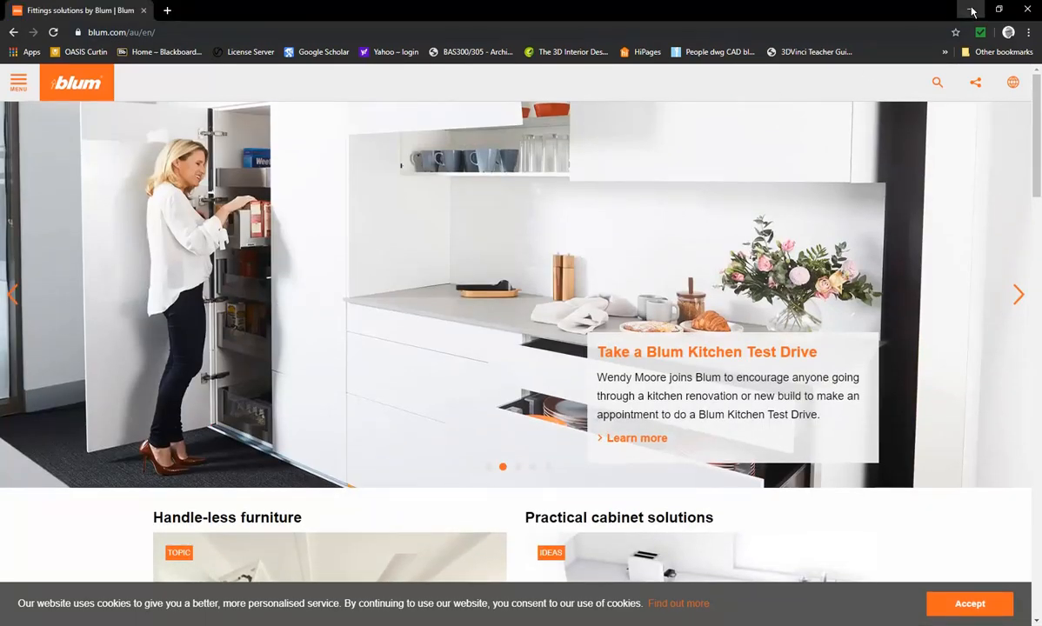
click(972, 8)
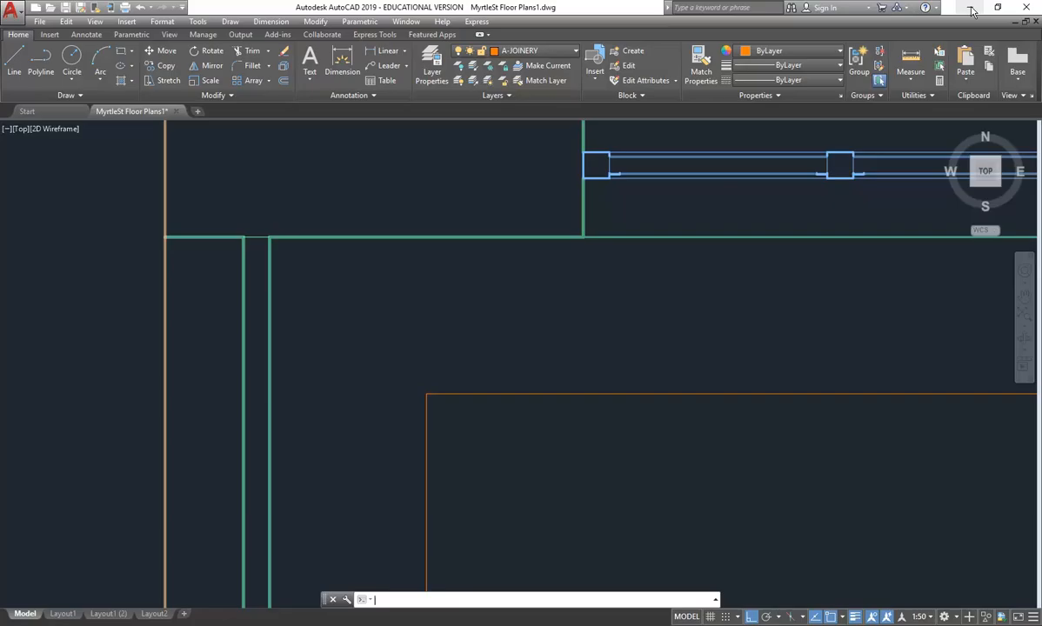
Step: Create a new layer named A-JOINERY-DASHED based on the A-JOINERY layer
scroll(422, 339, down, 5)
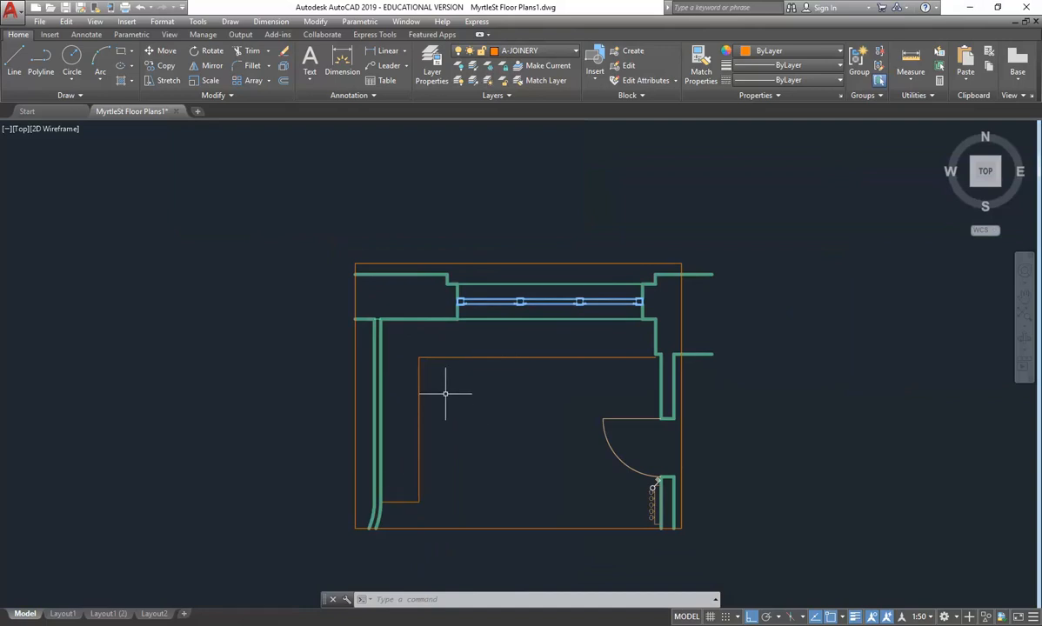
scroll(372, 360, up, 6)
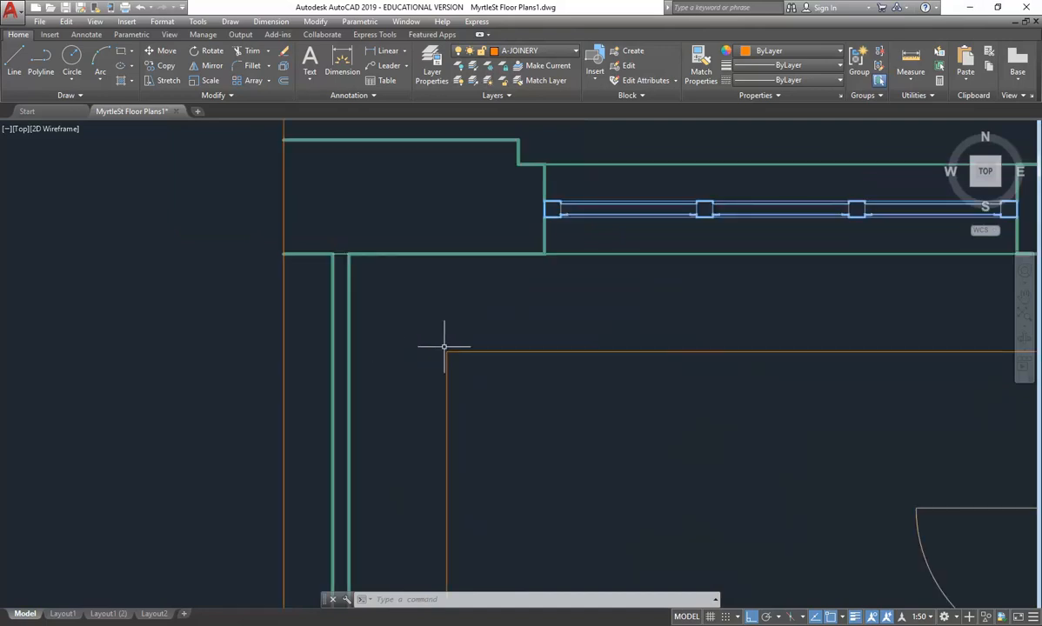
scroll(442, 349, down, 2)
middle_drag(479, 422, 497, 454)
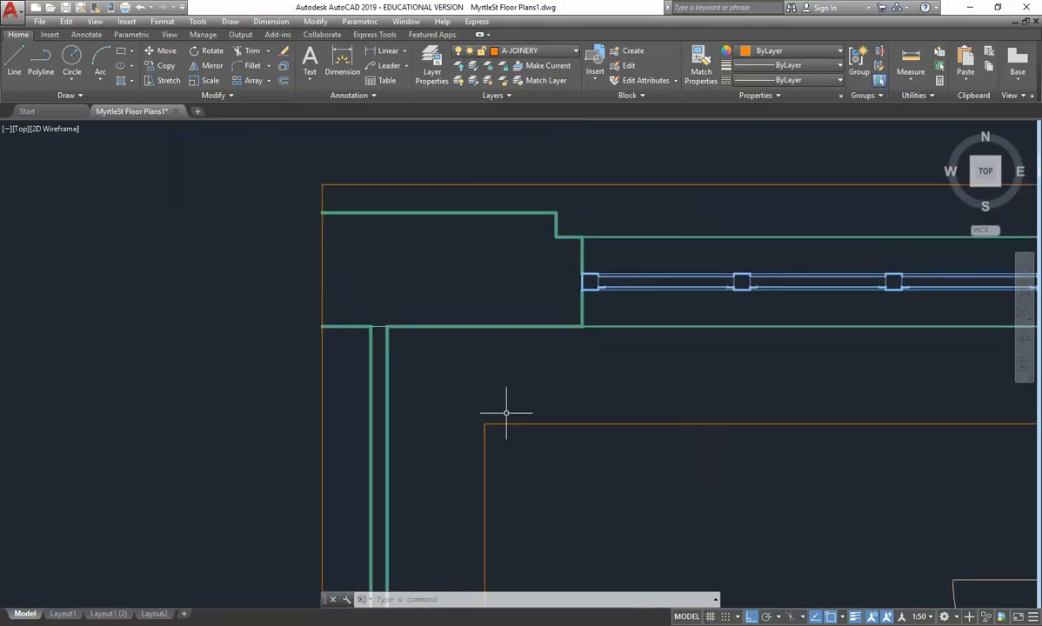
scroll(488, 420, up, 3)
middle_drag(510, 407, 482, 414)
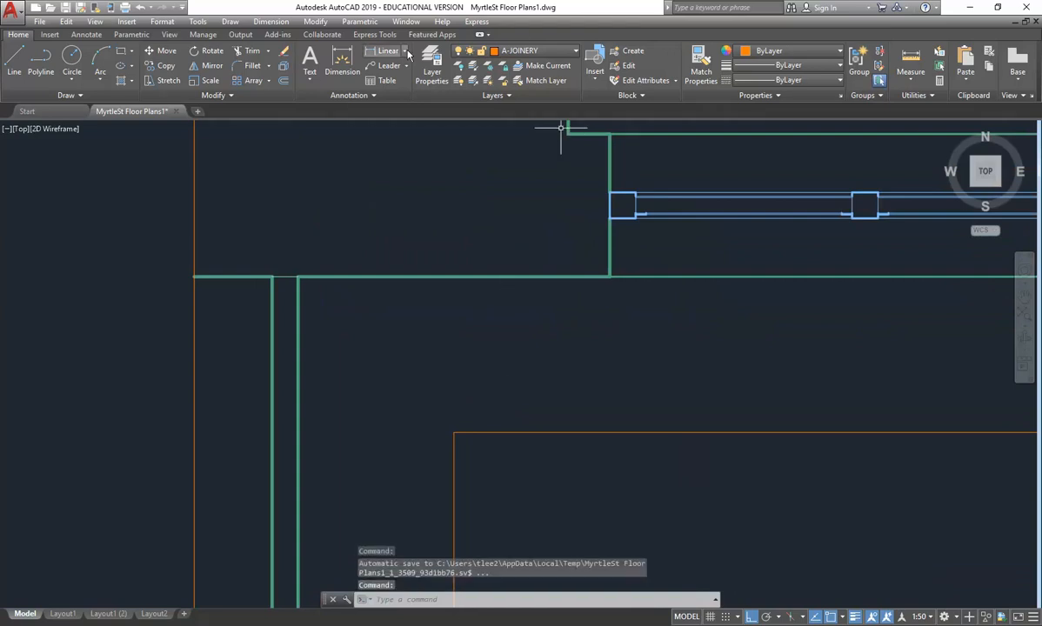
click(431, 68)
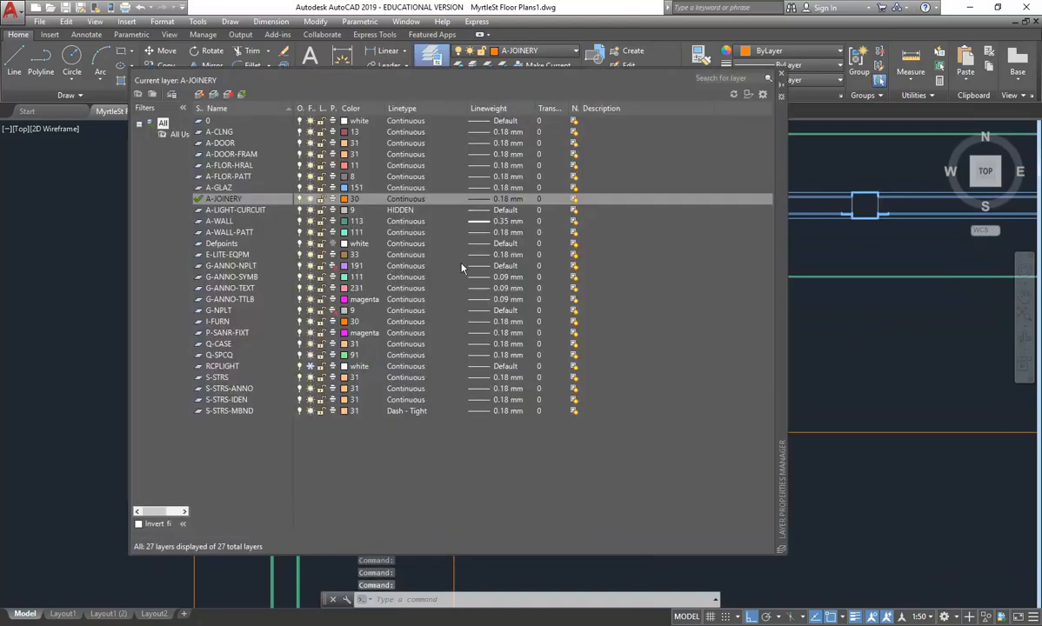
click(199, 94)
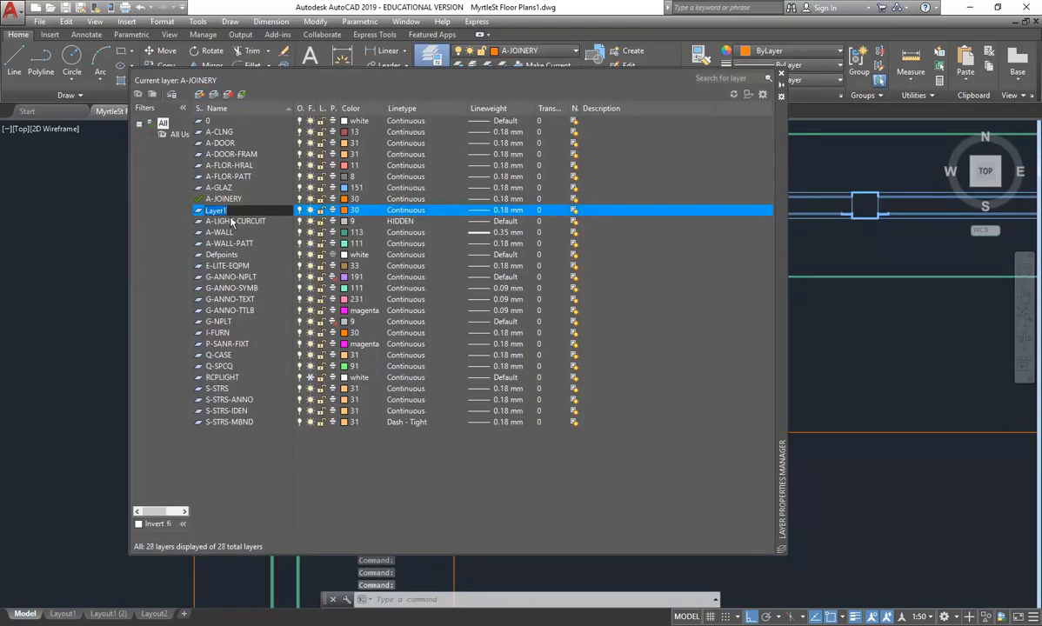
text(a-joinery-do)
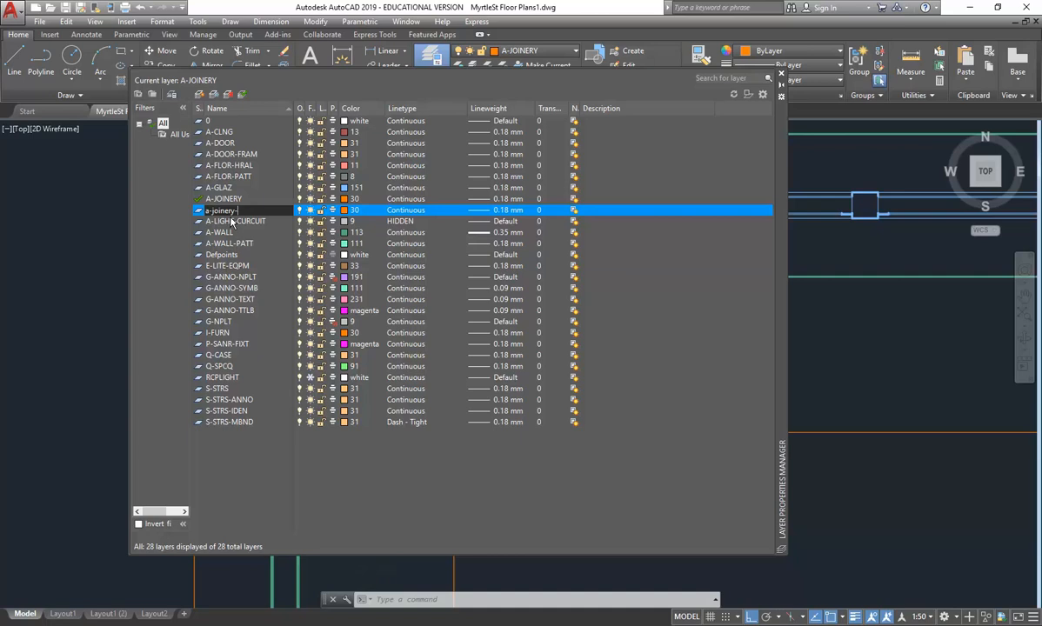
key(BackSpace)
key(BackSpace)
key(BackSpace)
key(BackSpace)
key(BackSpace)
key(BackSpace)
key(BackSpace)
key(BackSpace)
text(A-JOINERY-DASHED)
key(Return)
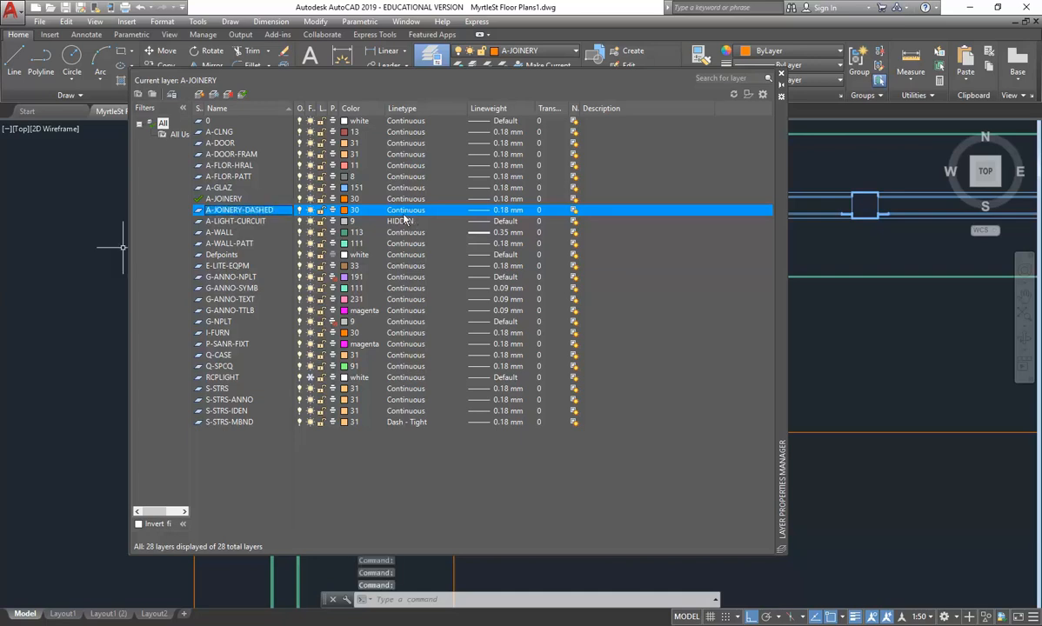
Step: Assign the HIDDEN linetype to the A-JOINERY-DASHED layer and close the layer manager
click(403, 210)
click(248, 286)
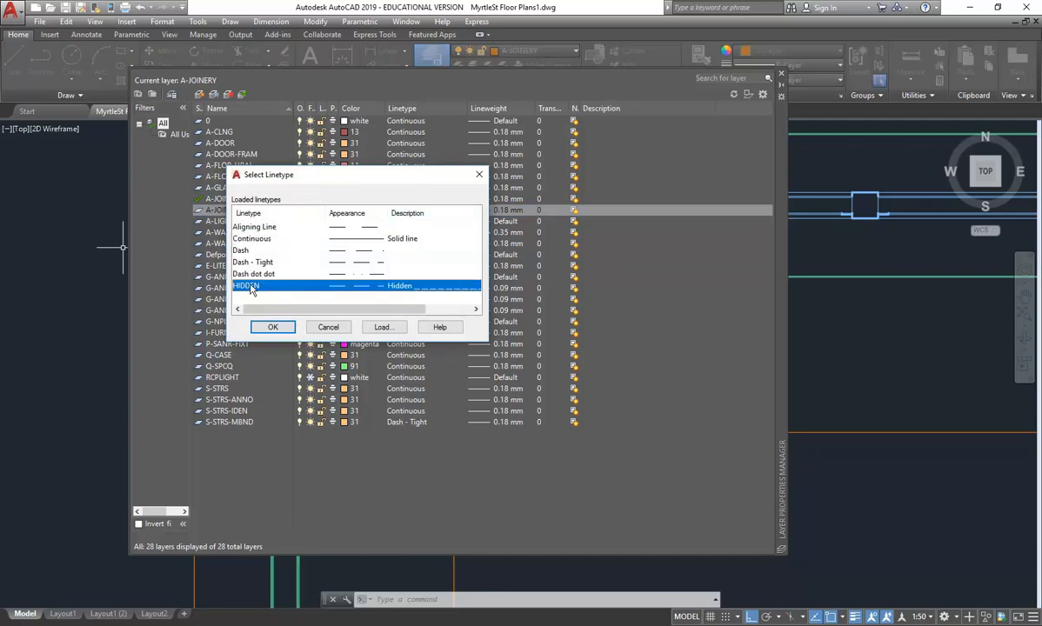
click(272, 327)
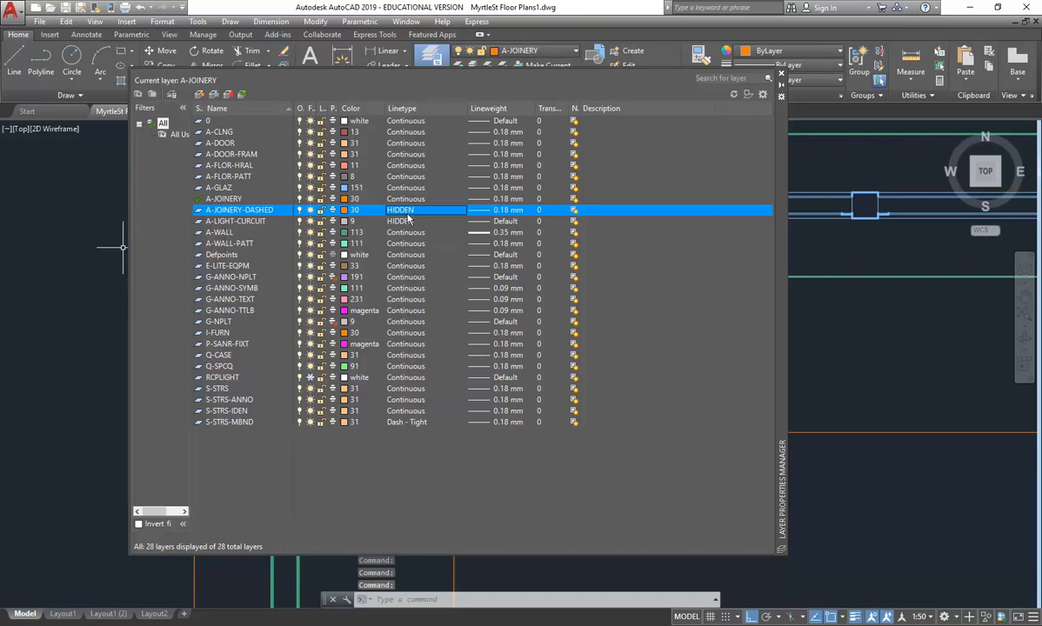
click(781, 73)
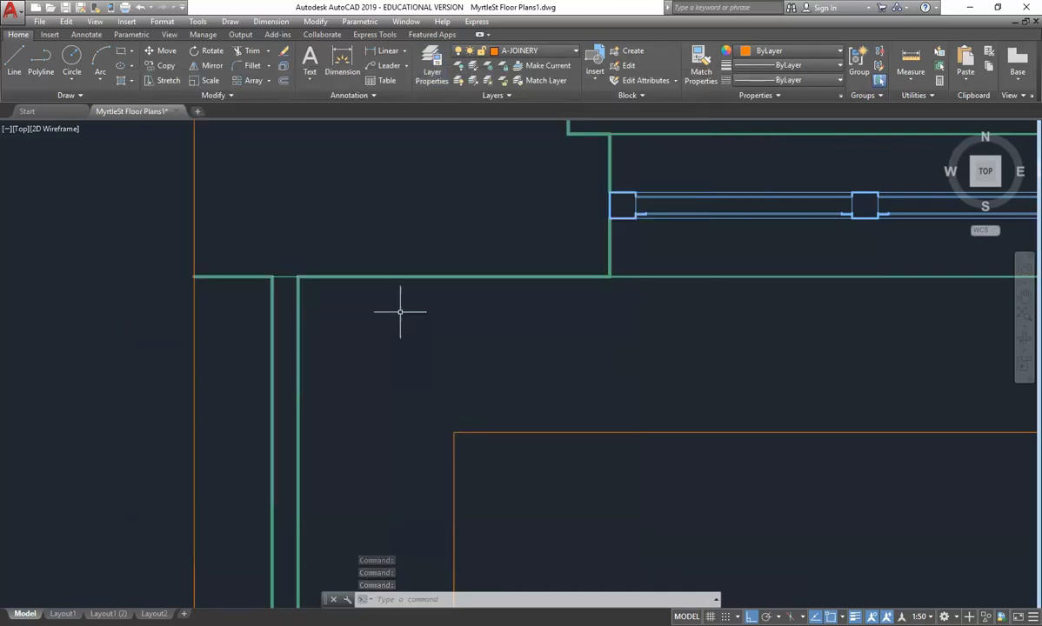
Step: Draw a vertical line from the benchtop's inner corner up to the north wall of the copied kitchen
click(14, 61)
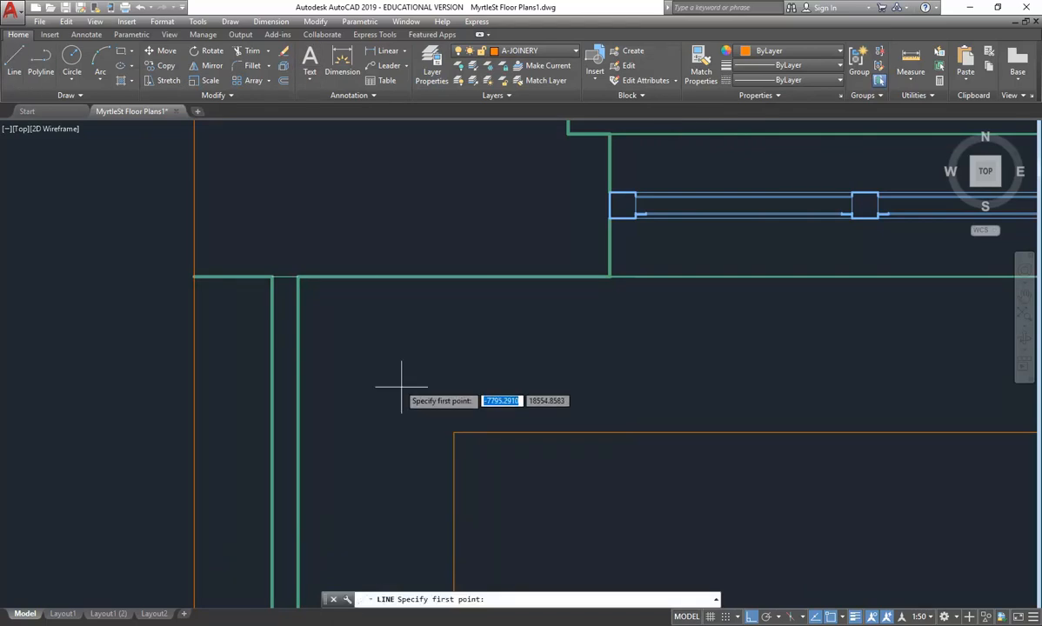
click(453, 431)
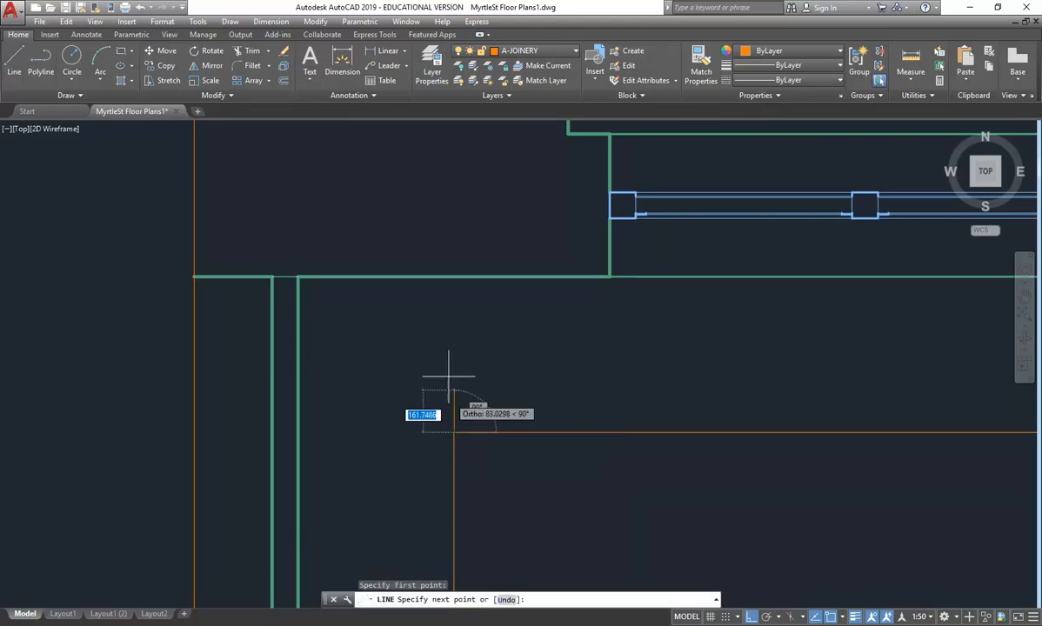
click(454, 276)
key(Return)
Step: Move the new vertical corner line to the A-JOINERY-DASHED layer, and make that layer current
click(524, 319)
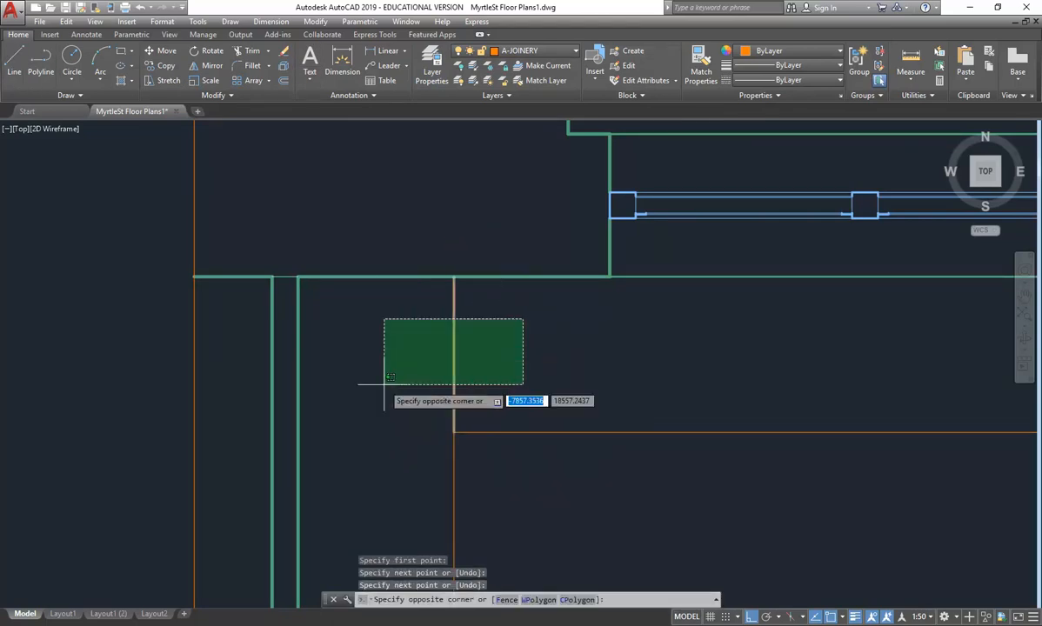
click(431, 353)
click(523, 52)
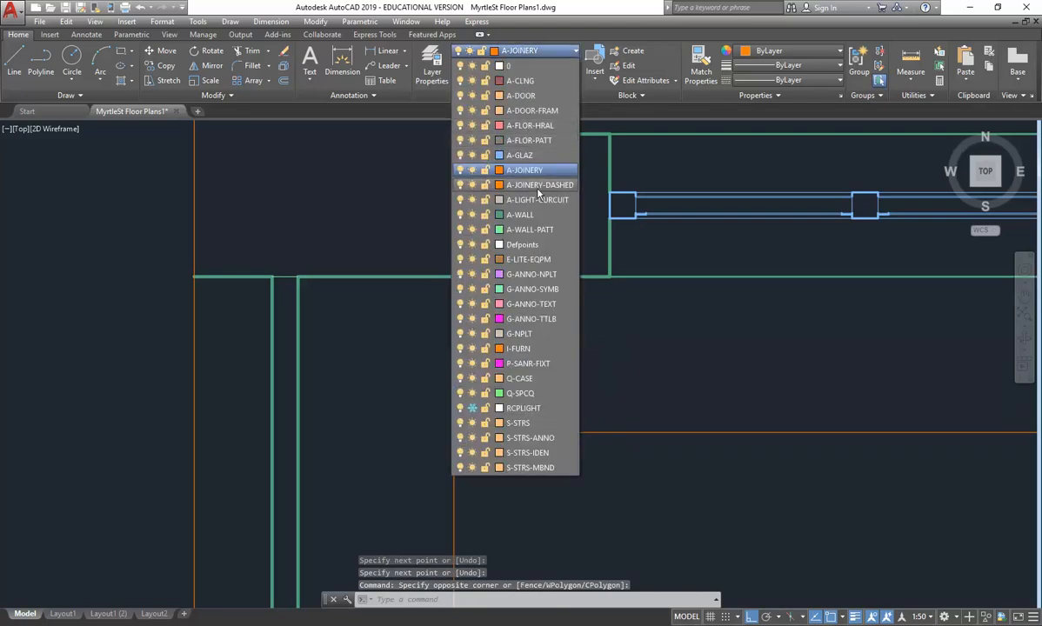
click(514, 169)
key(Escape)
key(Escape)
click(522, 51)
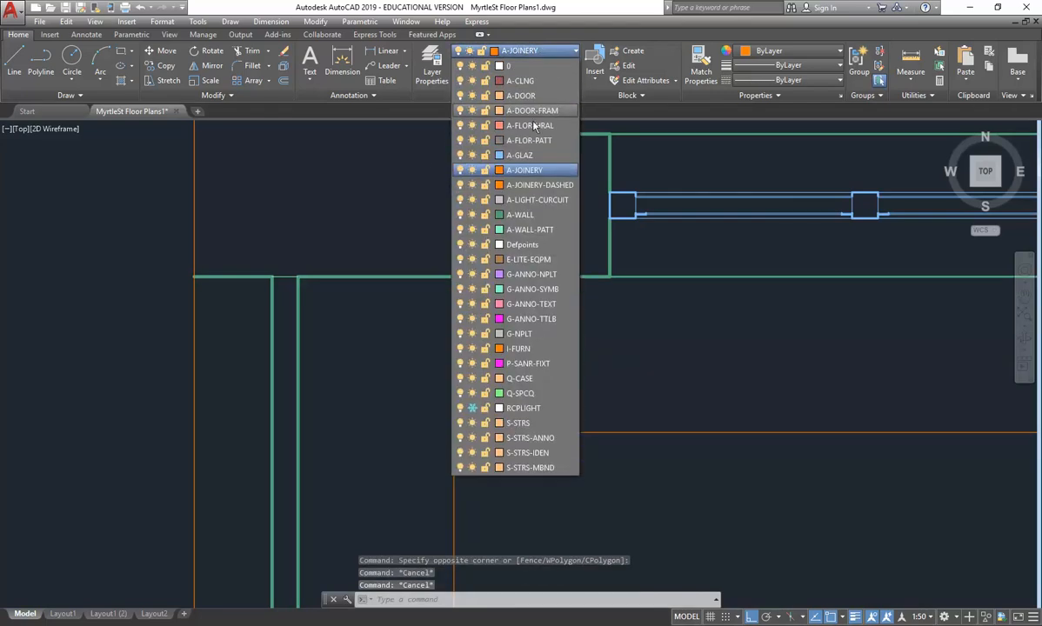
click(503, 181)
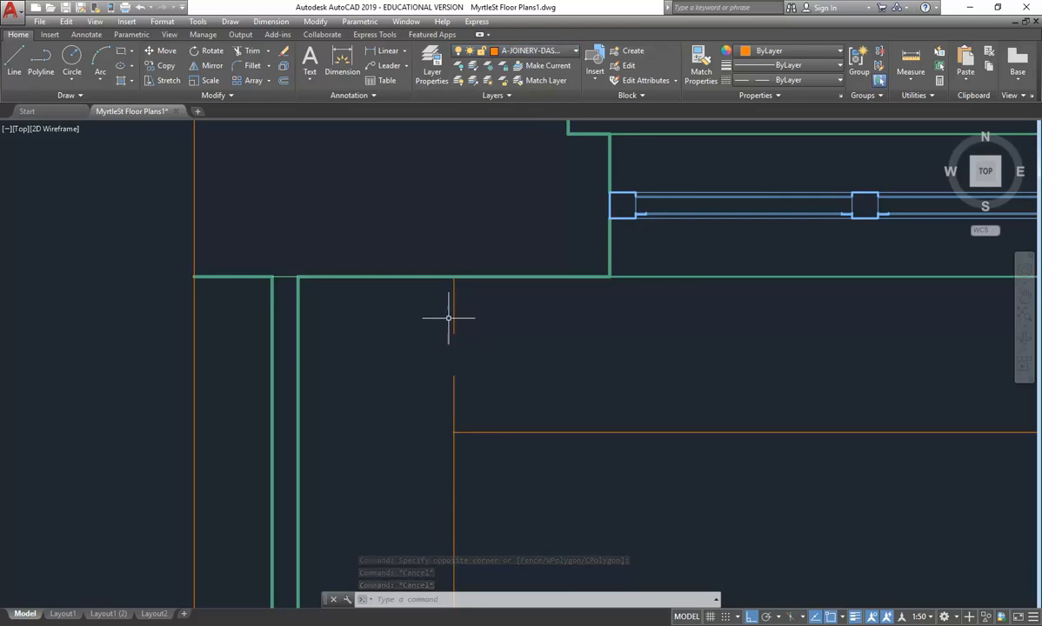
Step: Add a custom 1:20 scale to the drawing's scale list
click(931, 617)
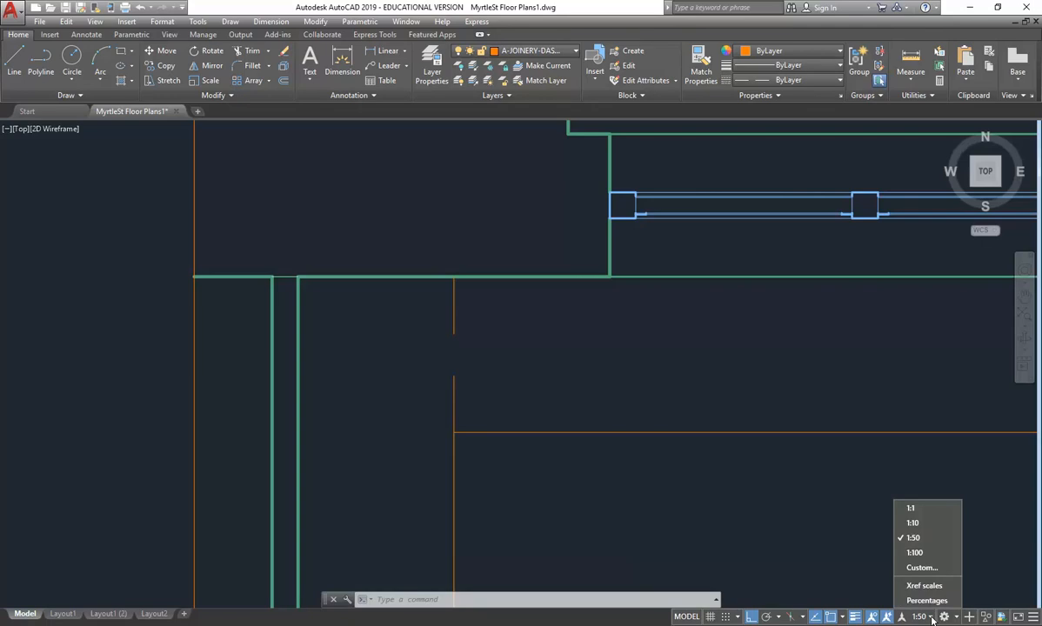
click(917, 569)
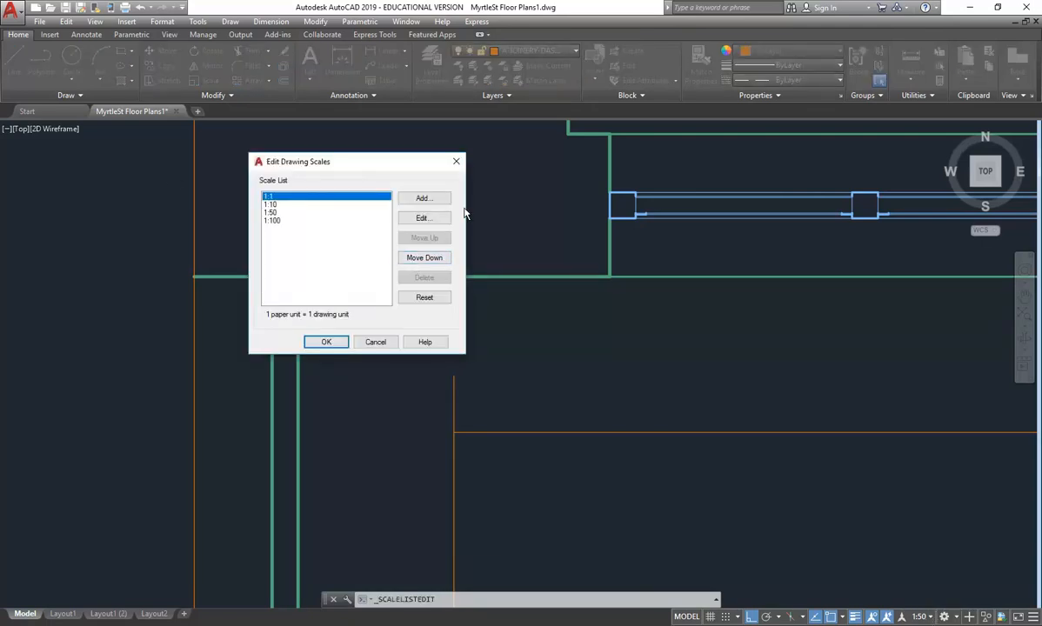
click(431, 199)
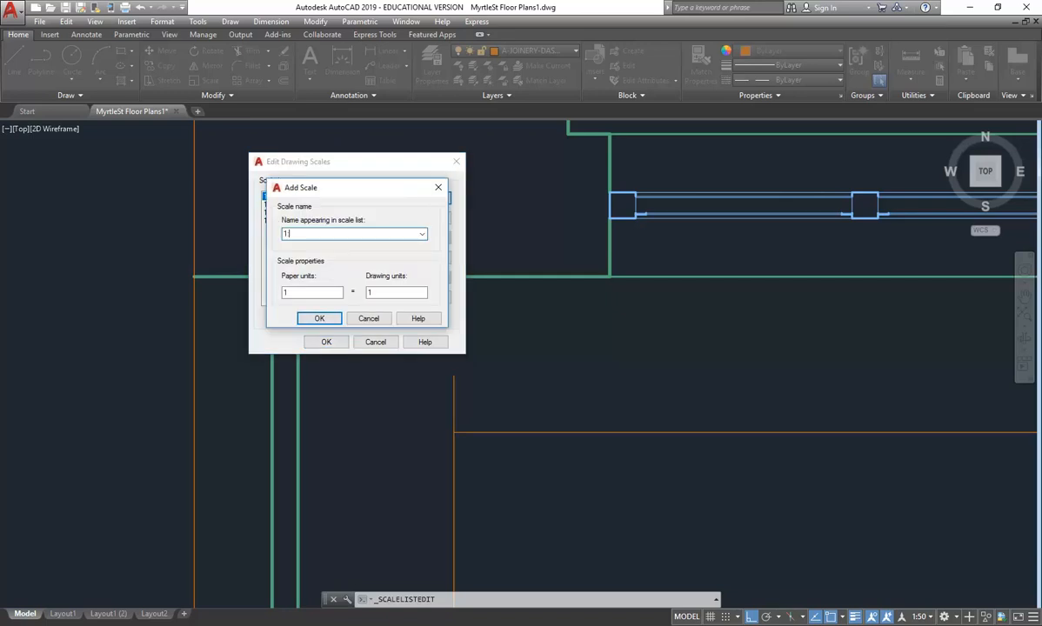
key(Tab)
key(Tab)
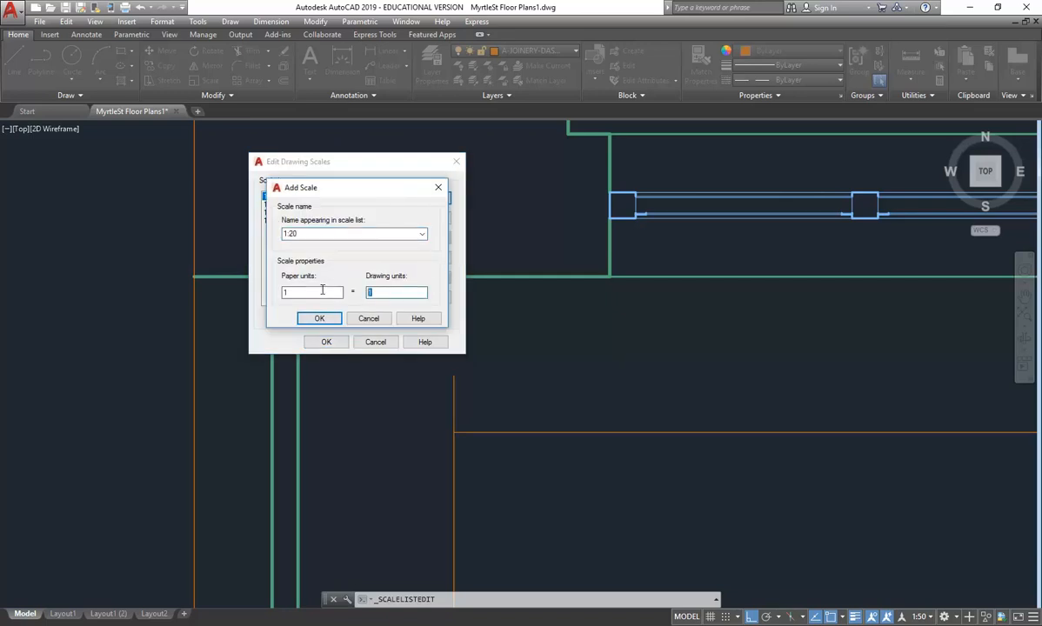
click(319, 318)
click(326, 342)
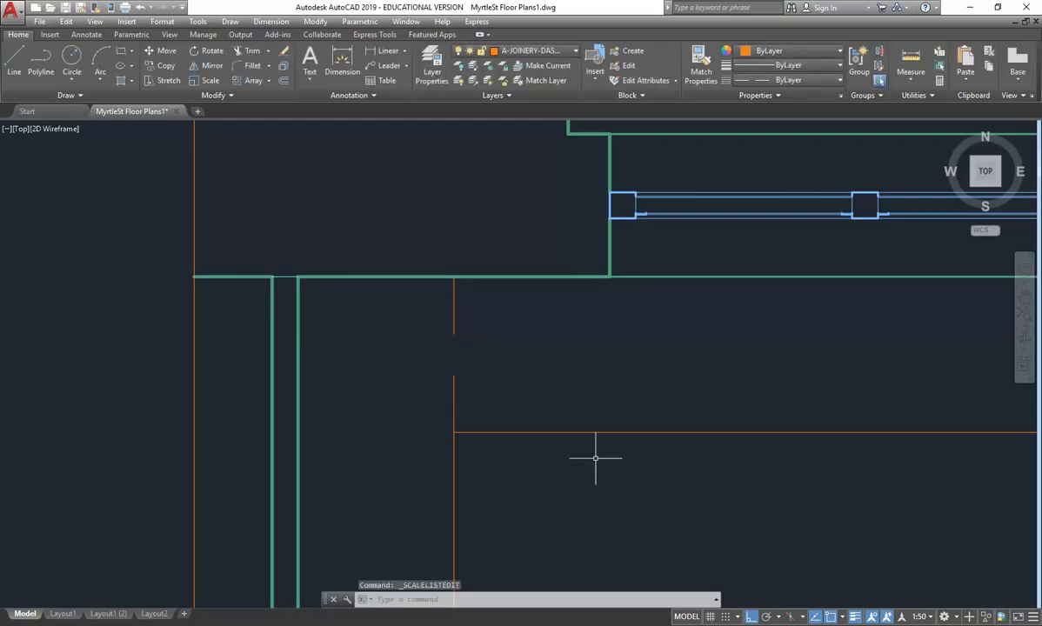
Step: Set the annotation scale to 1:20 and regenerate the drawing so the dashes update
click(923, 619)
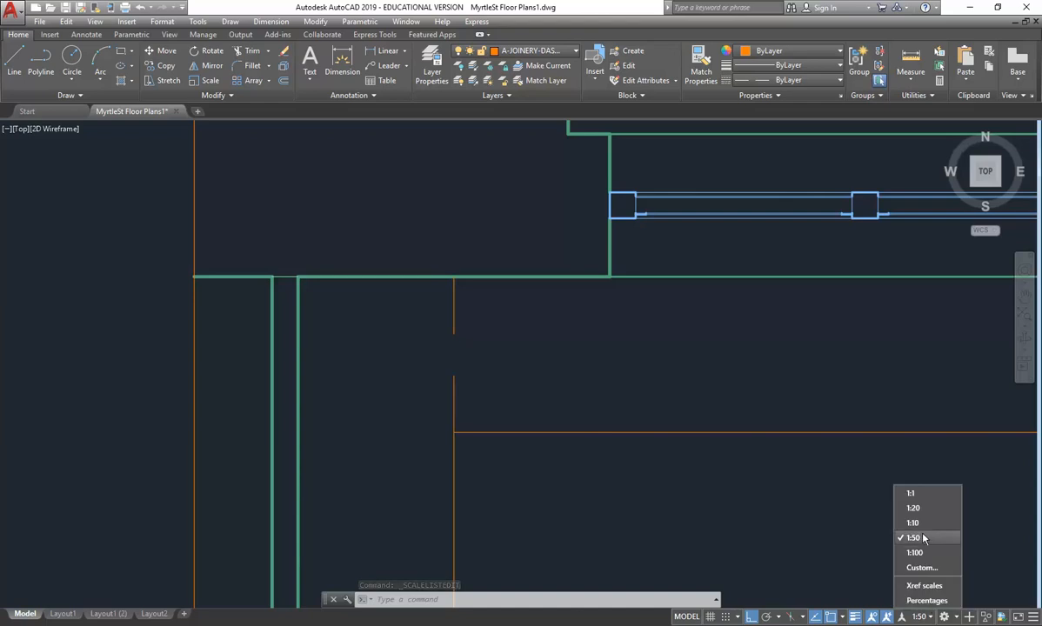
click(870, 476)
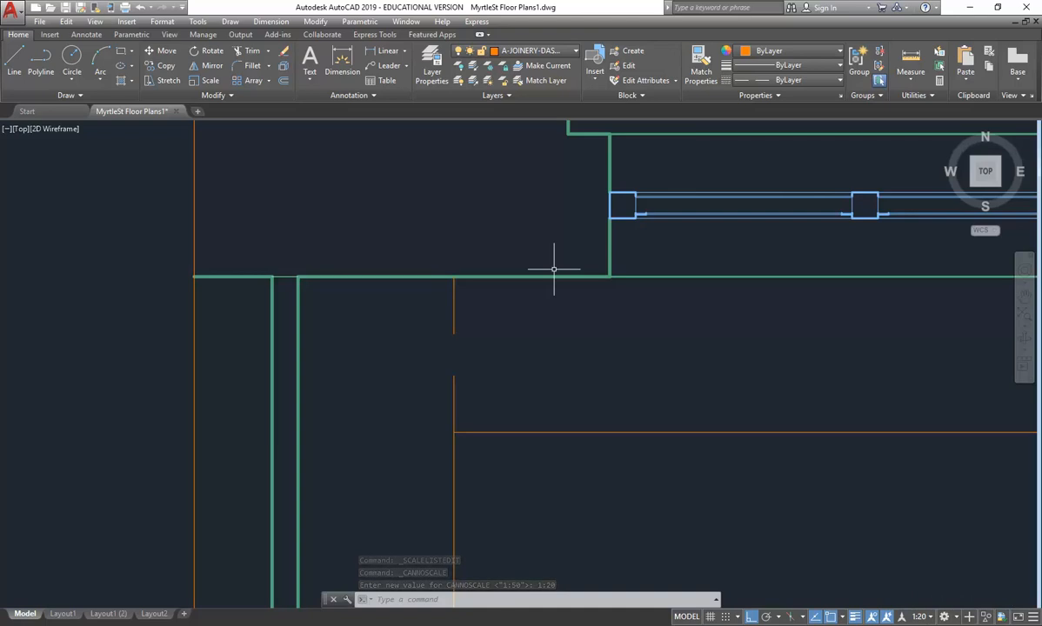
text(RE)
key(Return)
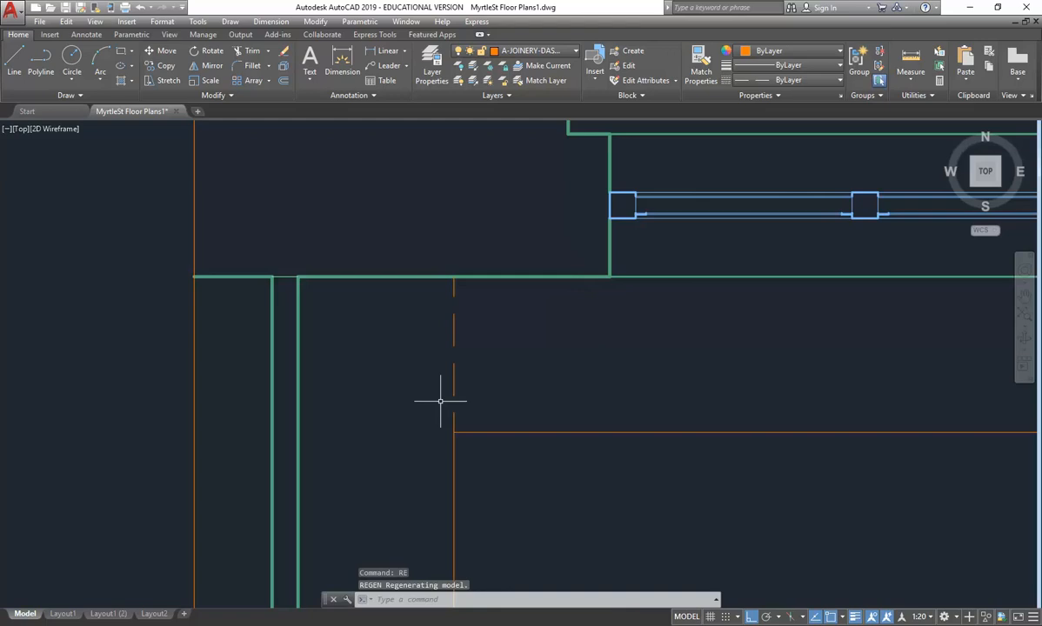
Step: Draw a horizontal dashed line from the benchtop's inner corner to the west wall
scroll(495, 374, down, 2)
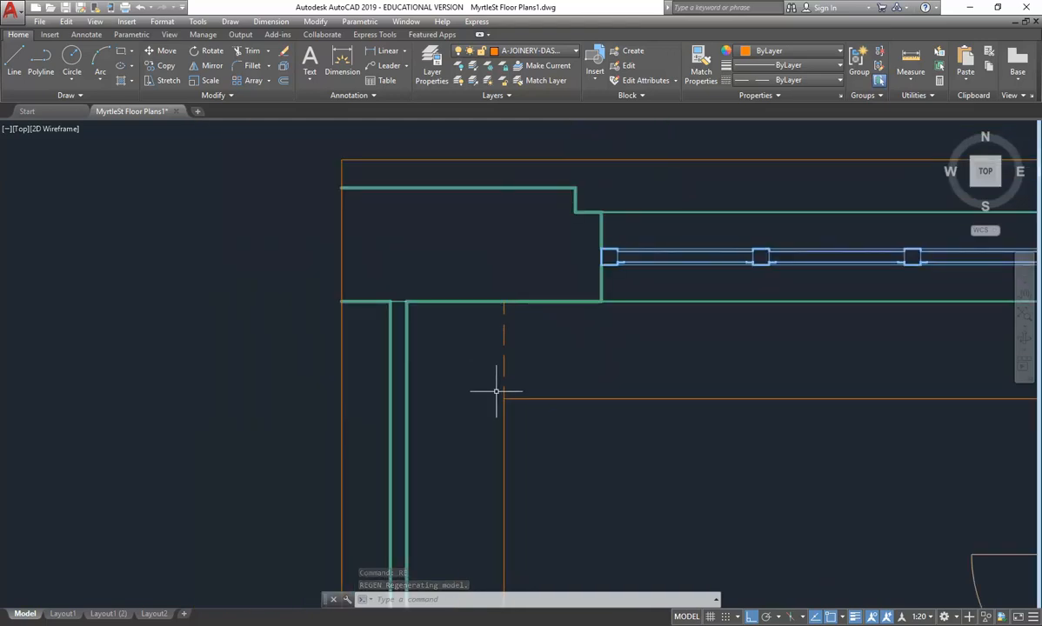
scroll(540, 384, up, 2)
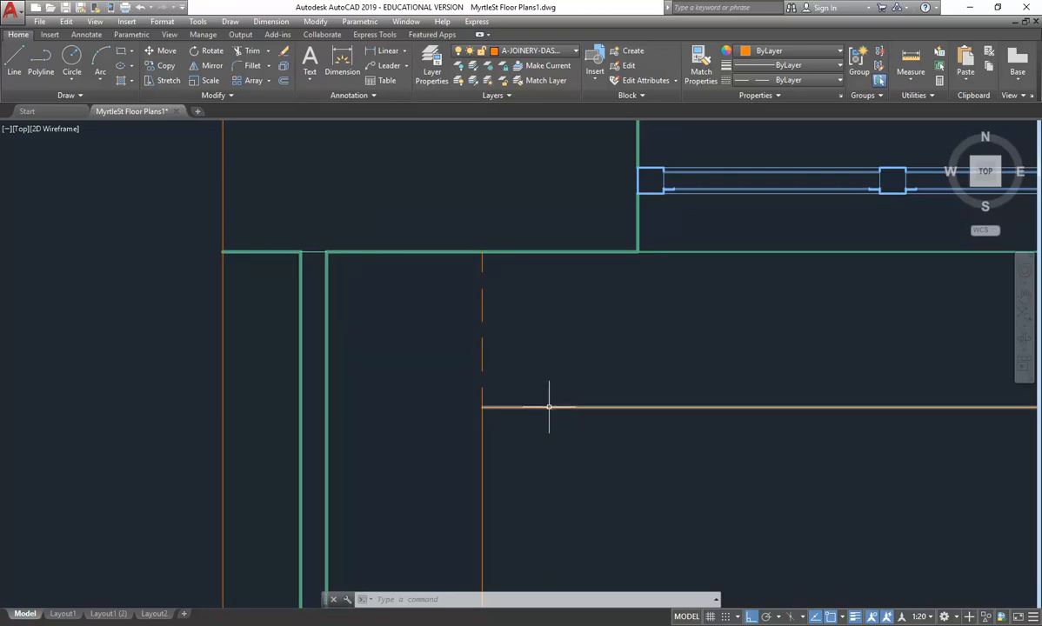
scroll(544, 379, up, 2)
middle_drag(549, 379, 518, 418)
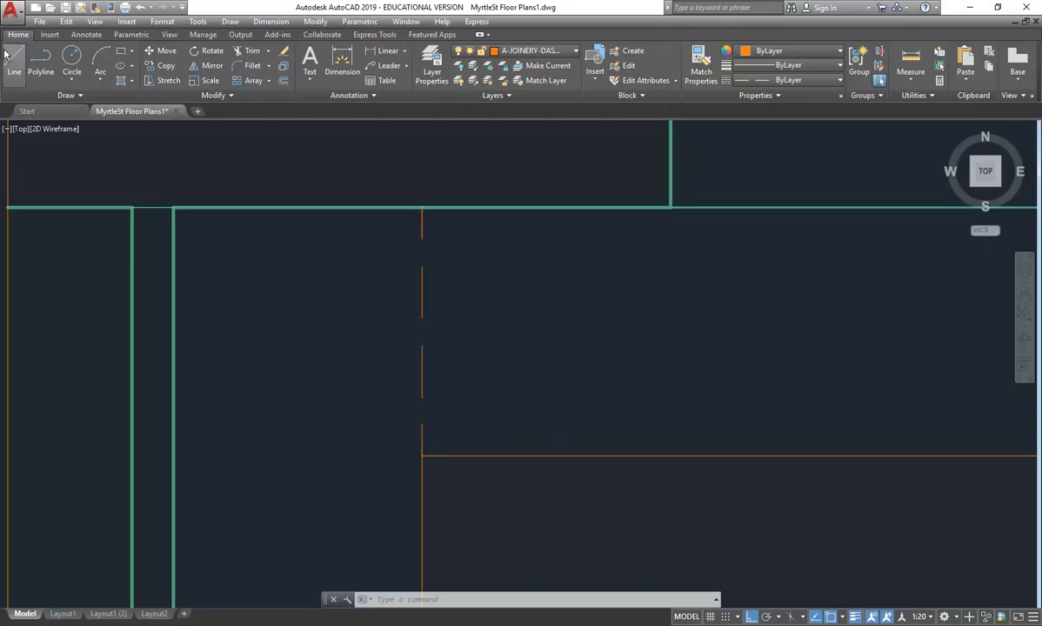
click(17, 73)
click(422, 454)
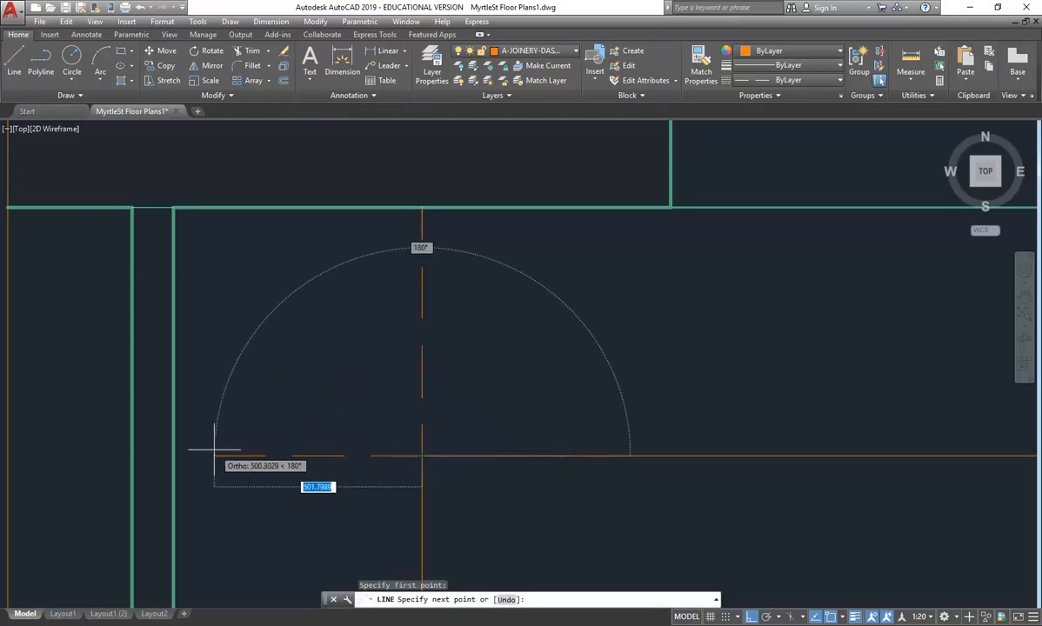
click(174, 455)
right_click(236, 334)
click(251, 330)
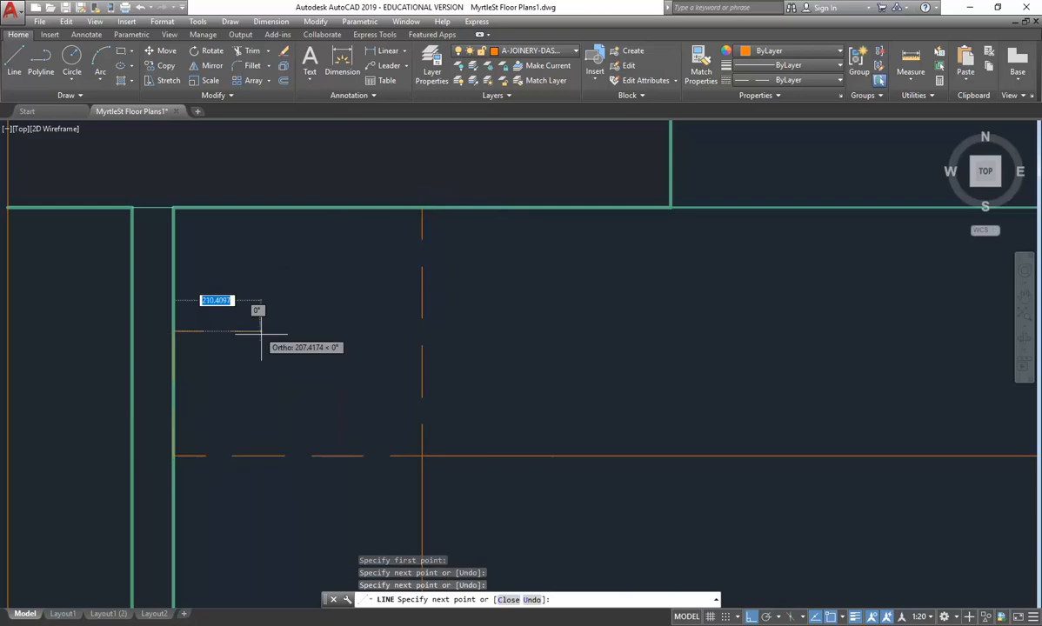
key(Escape)
Step: Delete the stray vertical line segment lying along the west wall in the bench corner
click(153, 307)
click(233, 502)
key(Delete)
Step: Offset the horizontal dashed line southward along the west bench at 900 spacing to make two cabinet division lines
scroll(228, 401, down, 4)
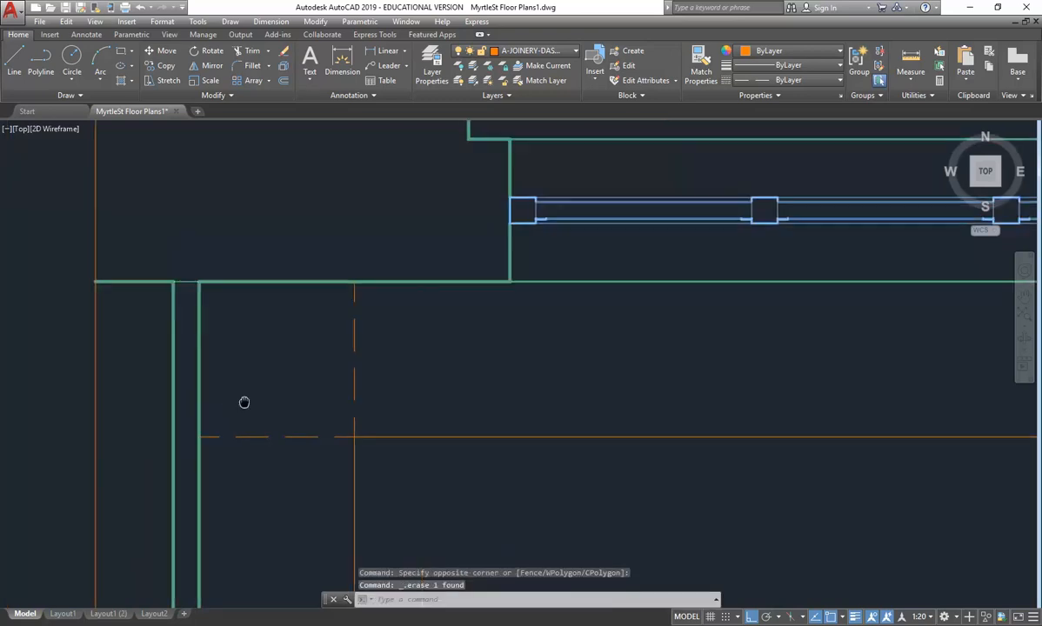
scroll(375, 352, up, 4)
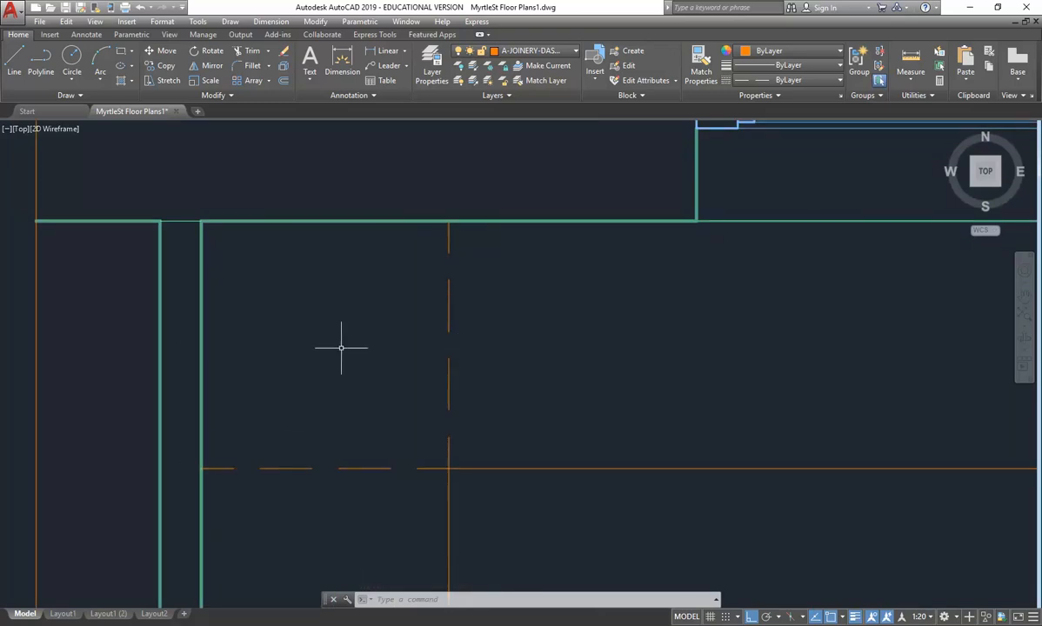
scroll(348, 351, down, 4)
scroll(329, 367, up, 2)
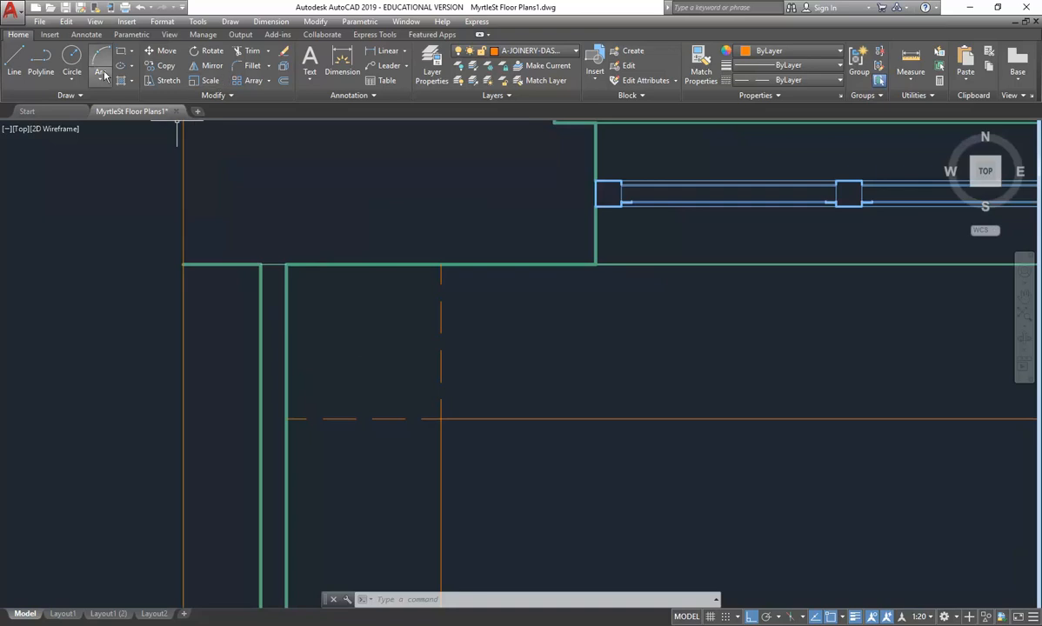
click(283, 81)
text(900)
key(Return)
scroll(346, 374, down, 2)
scroll(346, 374, down, 2)
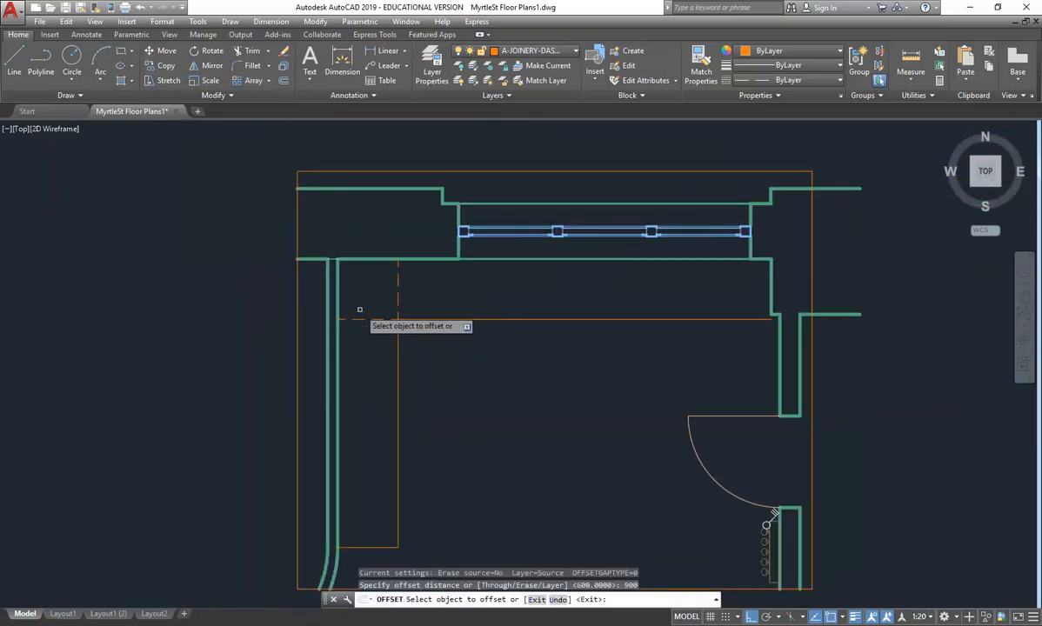
click(360, 324)
click(372, 477)
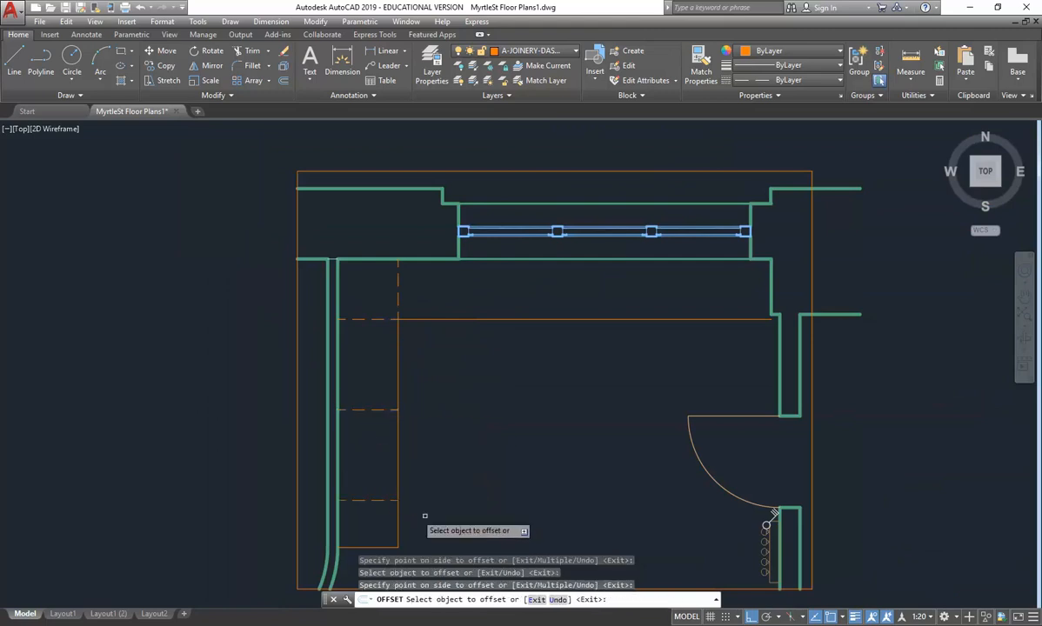
Step: Offset the vertical dashed corner line eastward along the north bench at 900 spacing to make three cabinet division lines
click(399, 301)
click(461, 287)
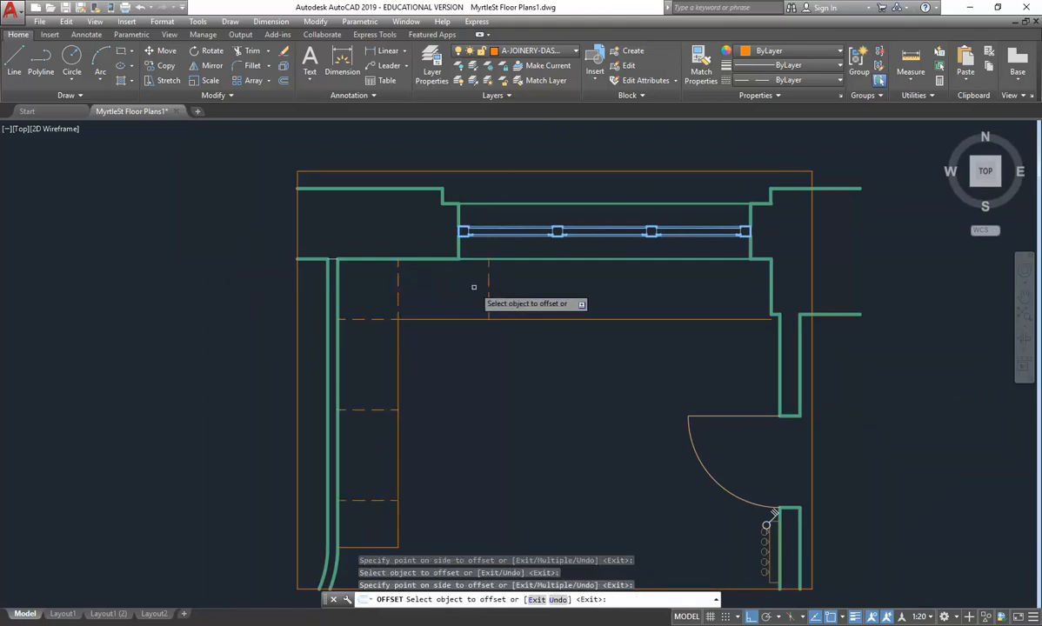
click(489, 283)
click(538, 291)
click(579, 287)
click(627, 289)
key(Return)
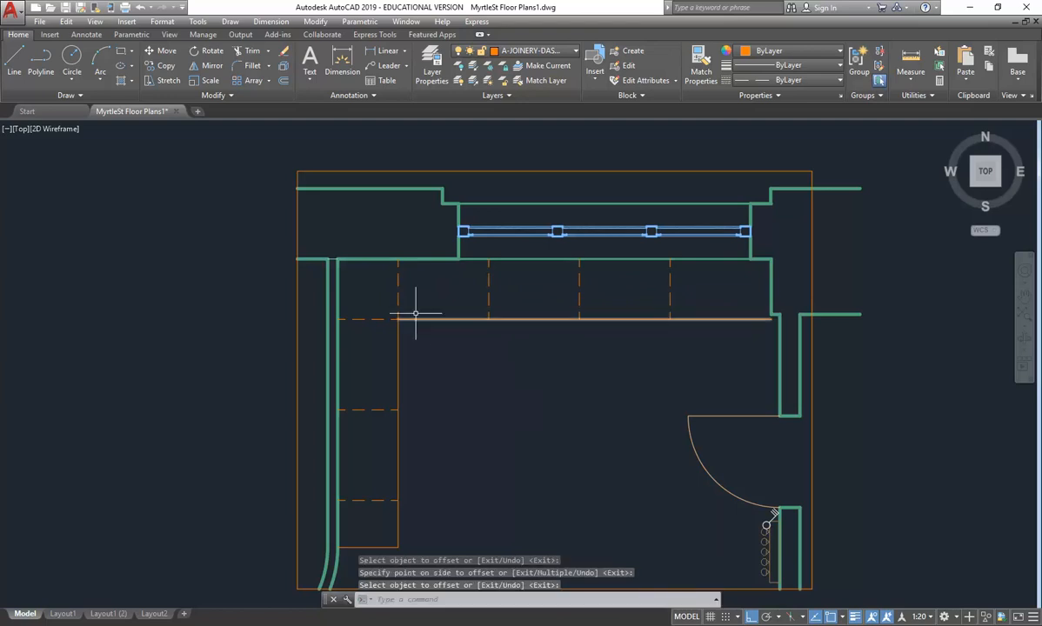
key(Escape)
key(Escape)
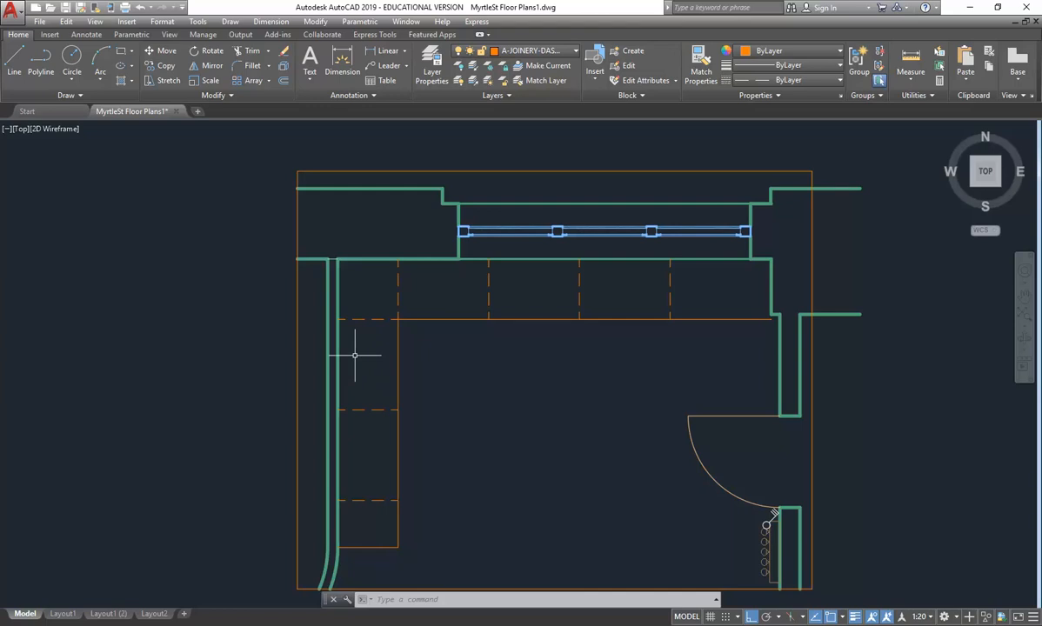
Step: Offset the upper division line of the west bench by 19 to both its north and south sides
scroll(352, 372, up, 3)
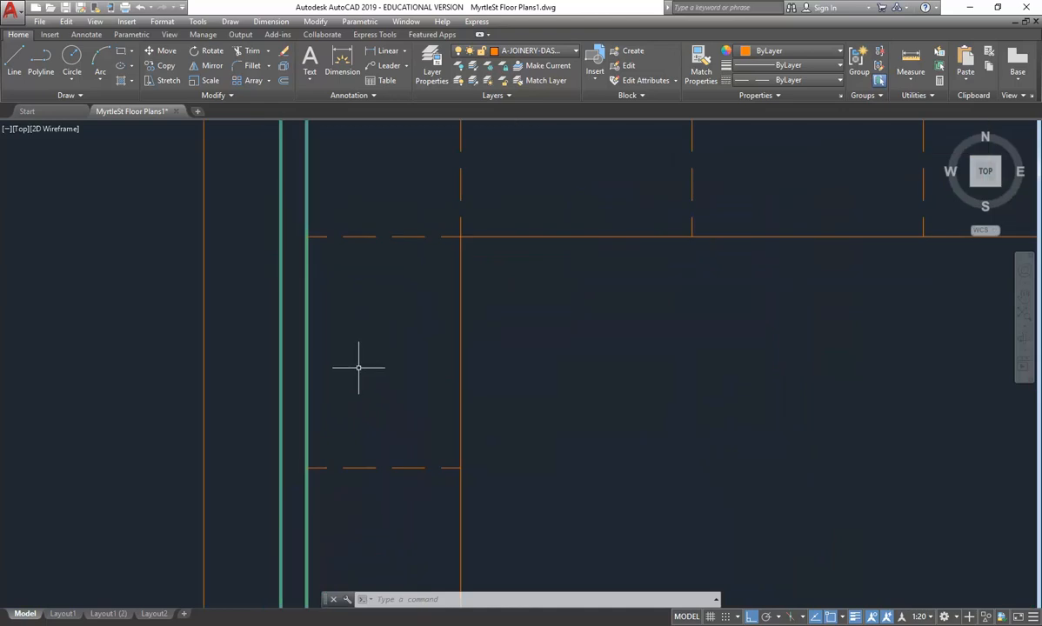
mouse_move(378, 477)
middle_down()
mouse_move(425, 386)
mouse_move(474, 390)
middle_up()
scroll(449, 349, up, 5)
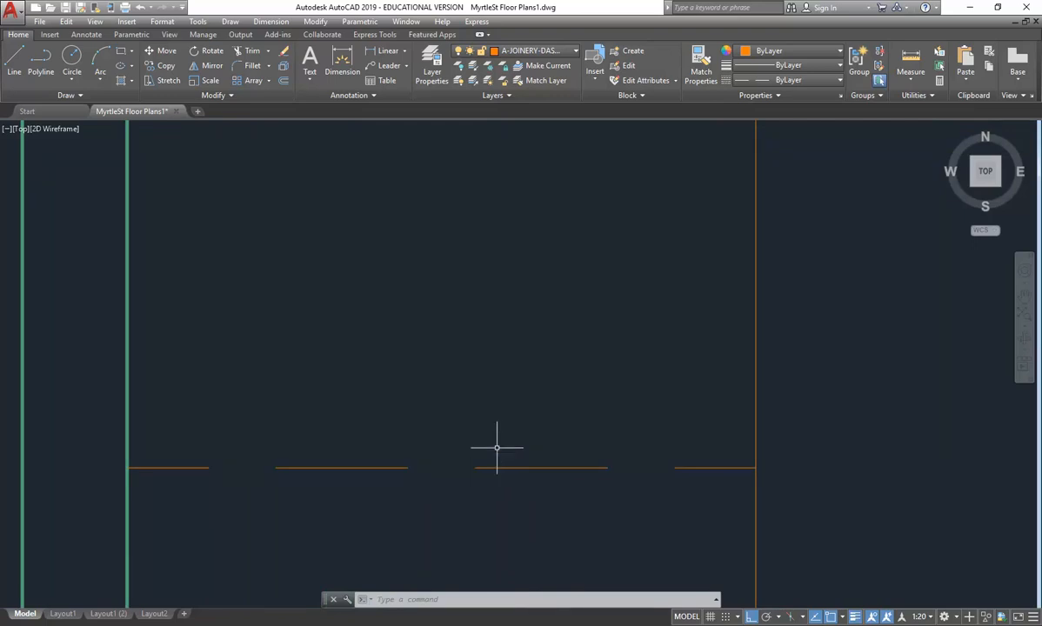
scroll(457, 531, down, 2)
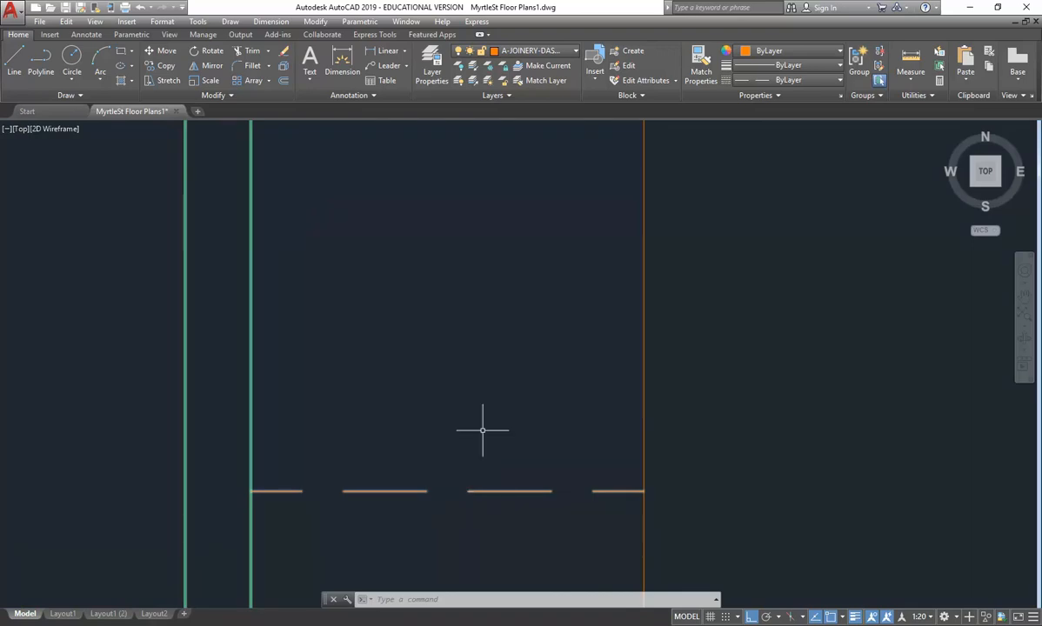
click(282, 80)
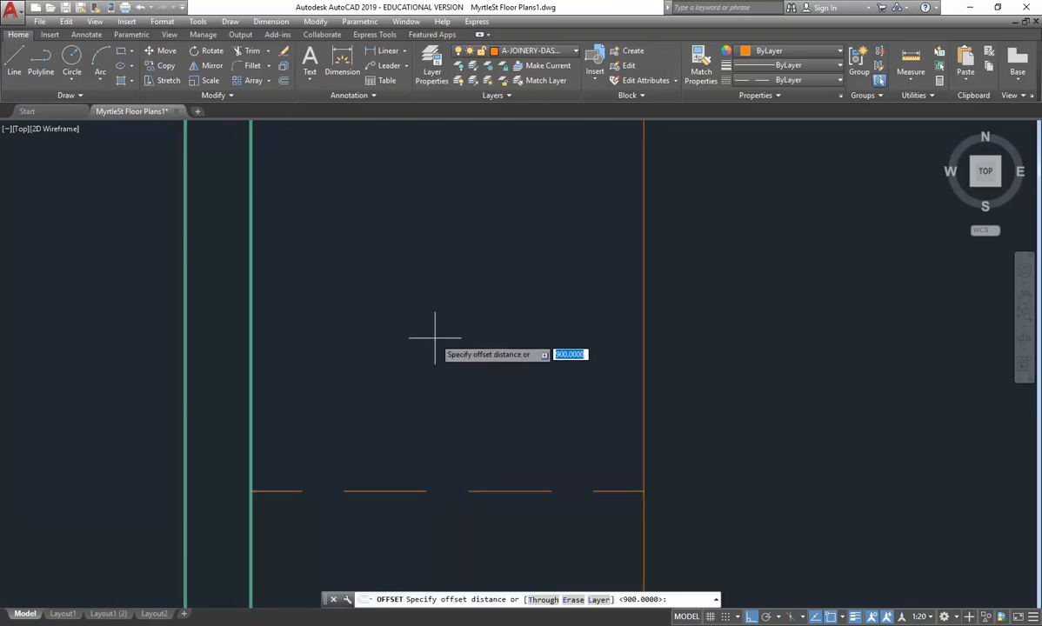
text(19)
key(Return)
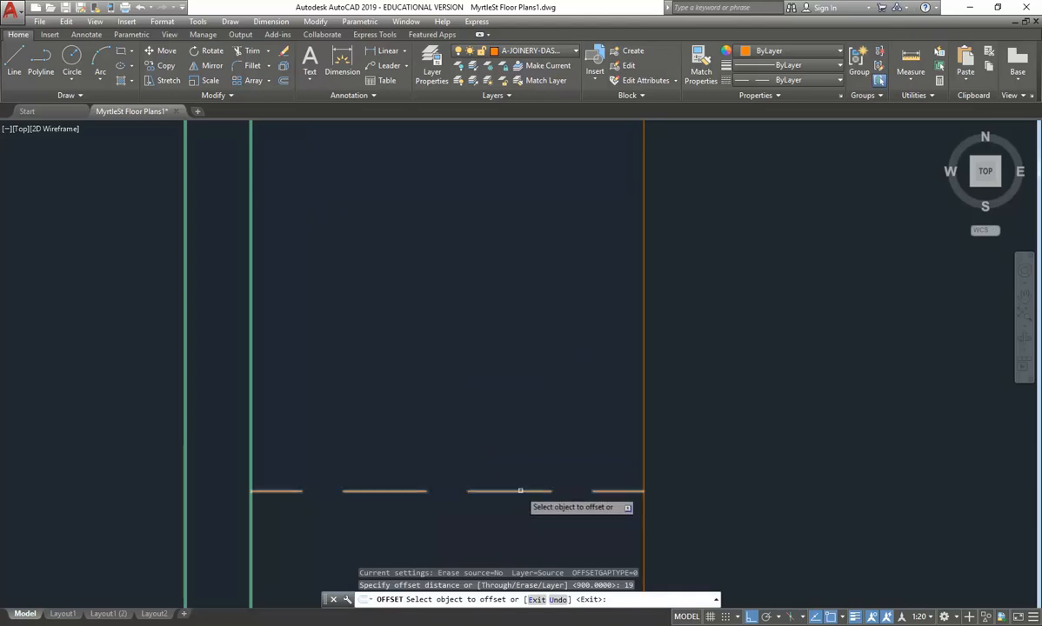
click(517, 492)
click(511, 440)
middle_drag(510, 440, 507, 316)
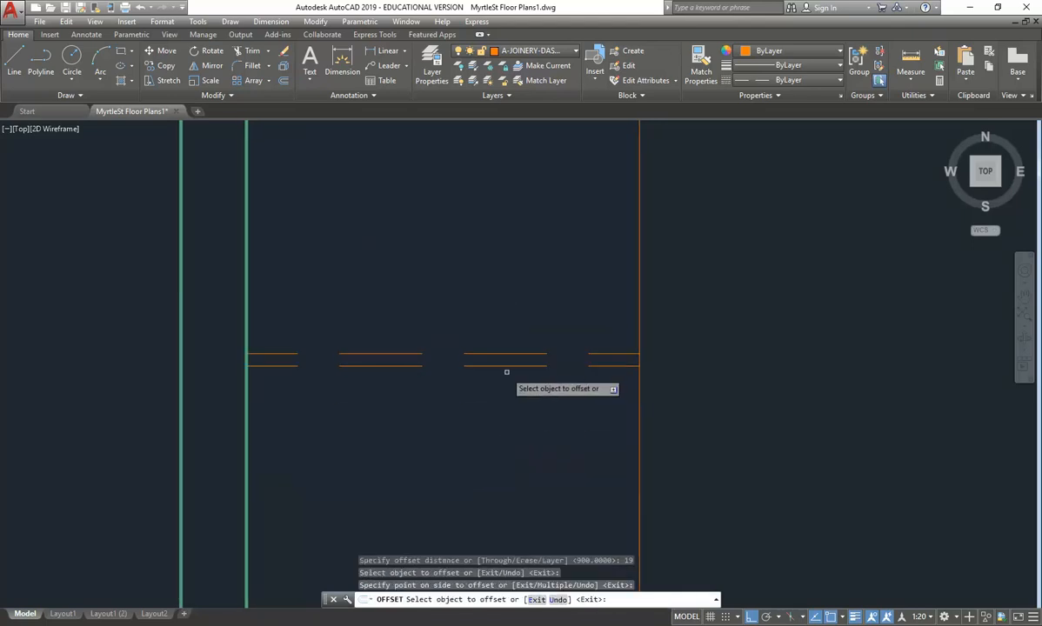
click(507, 366)
click(514, 430)
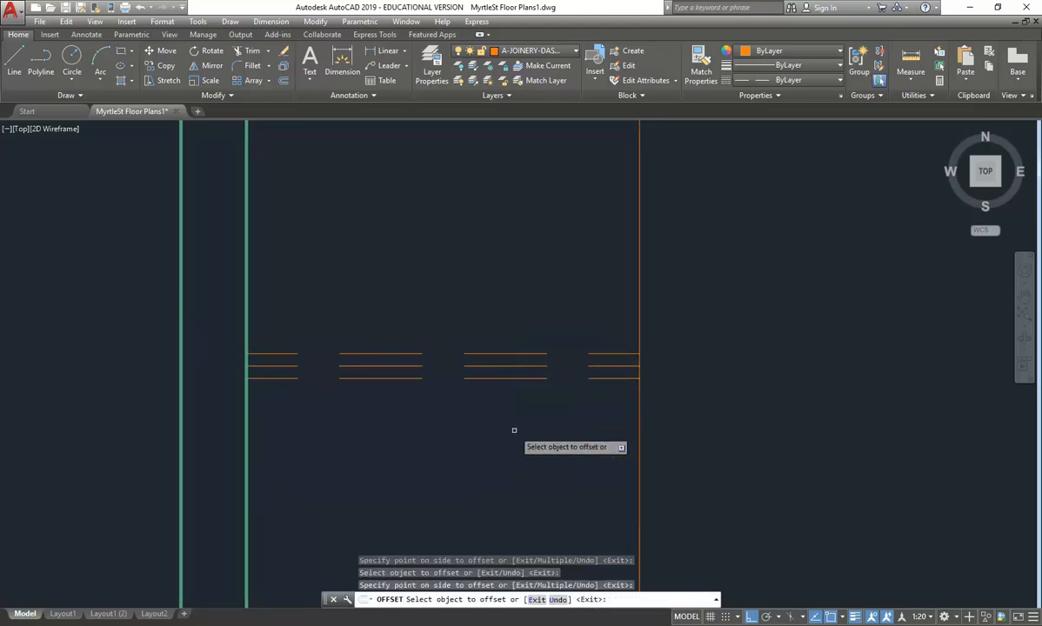
scroll(488, 332, down, 5)
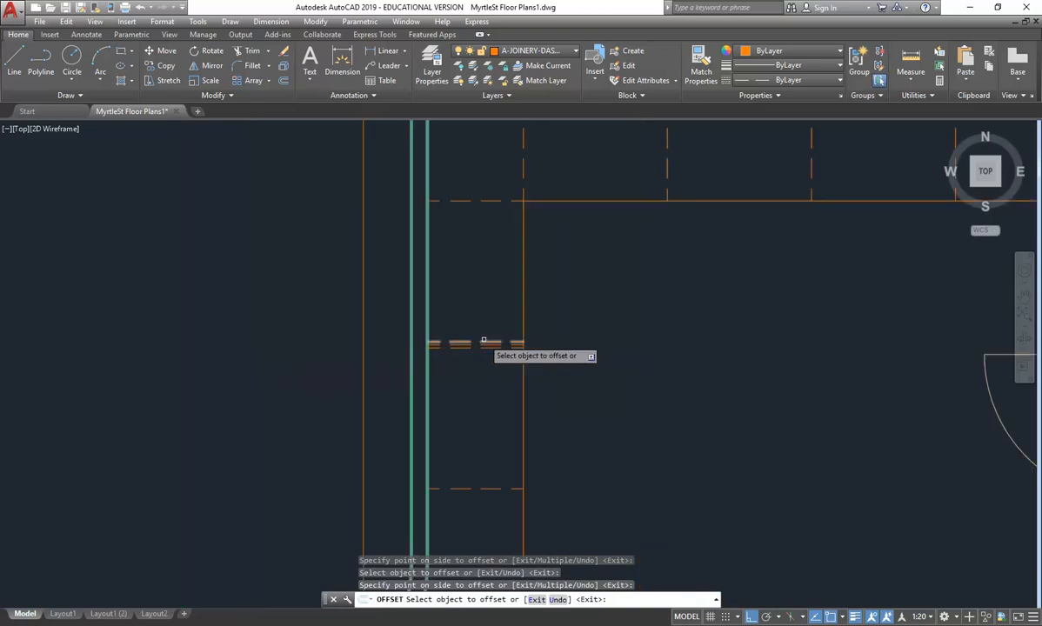
Step: Offset the lower division line of the west bench by 19 on both sides and finish the Offset command
scroll(476, 423, up, 5)
click(532, 491)
click(526, 444)
middle_drag(523, 442, 516, 393)
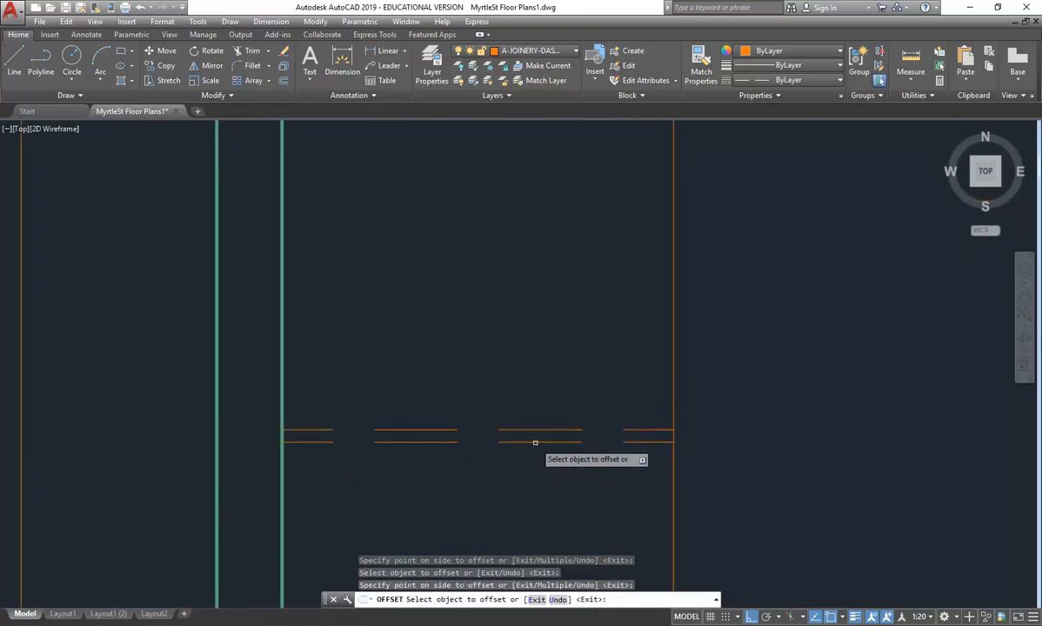
click(535, 442)
click(538, 477)
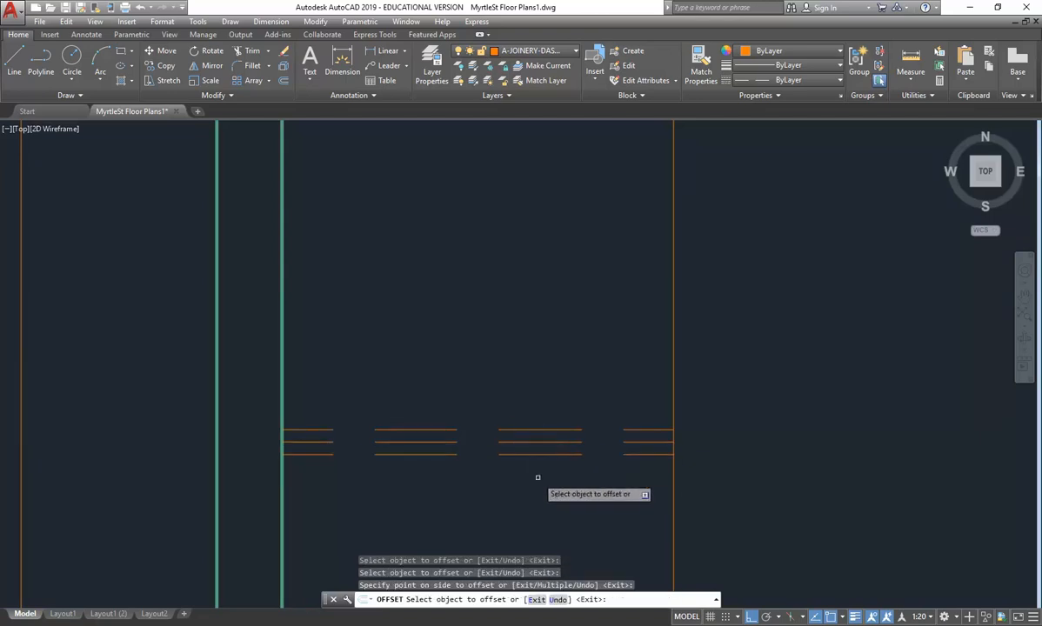
right_click(435, 268)
click(461, 275)
scroll(453, 365, down, 4)
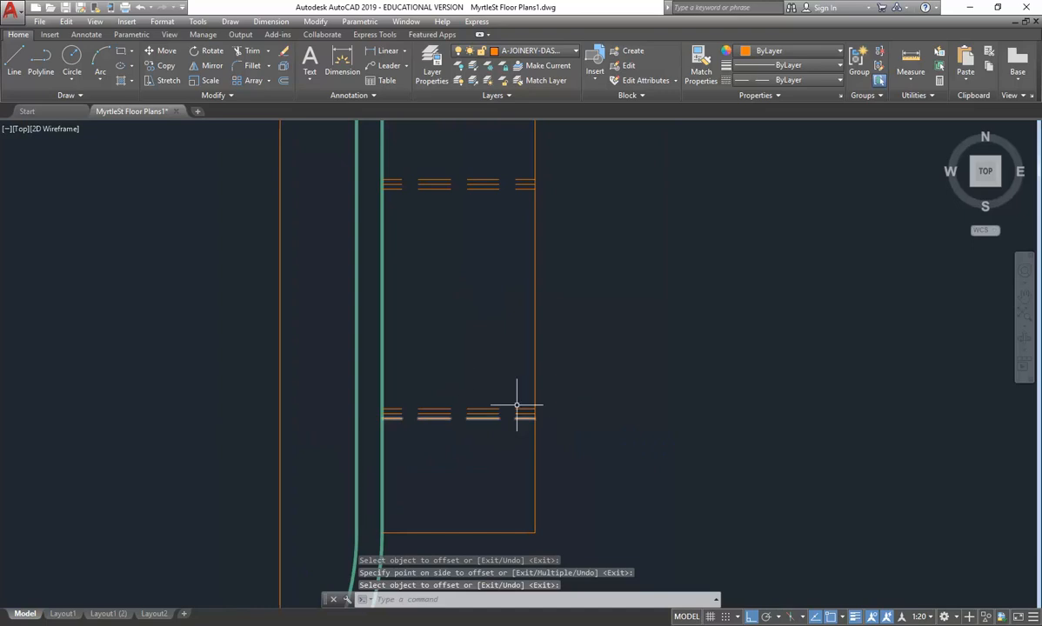
Step: Offset each of the three vertical division lines in the north bench by 19 to both its west and east sides
scroll(532, 426, up, 4)
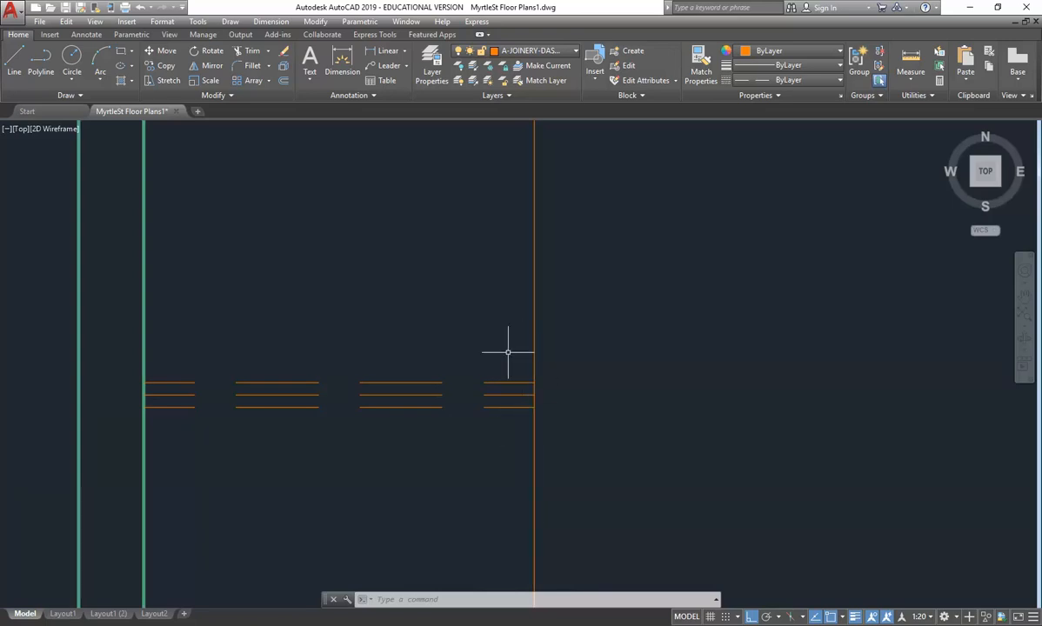
scroll(385, 376, down, 4)
scroll(365, 342, down, 2)
middle_drag(365, 341, 416, 434)
middle_drag(485, 279, 431, 402)
scroll(513, 301, up, 2)
middle_drag(513, 301, 348, 360)
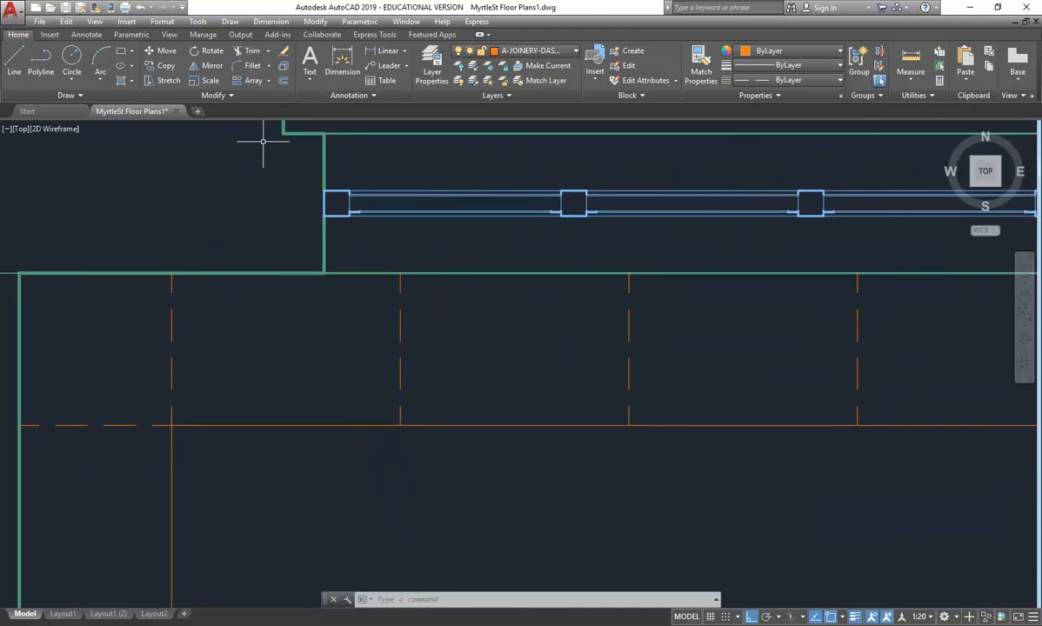
click(284, 80)
key(Return)
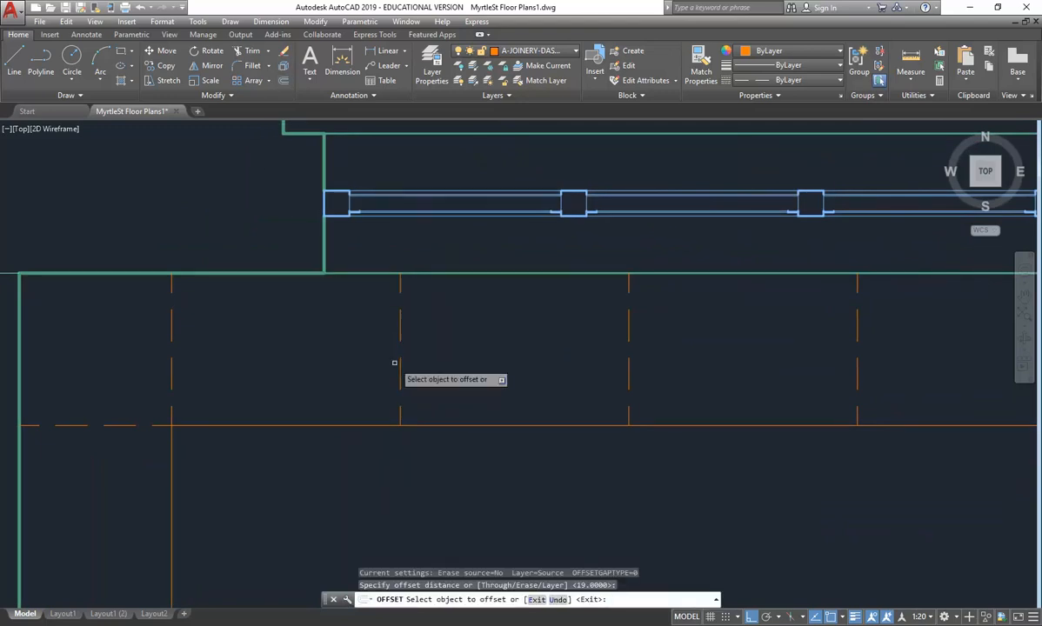
click(399, 369)
click(365, 364)
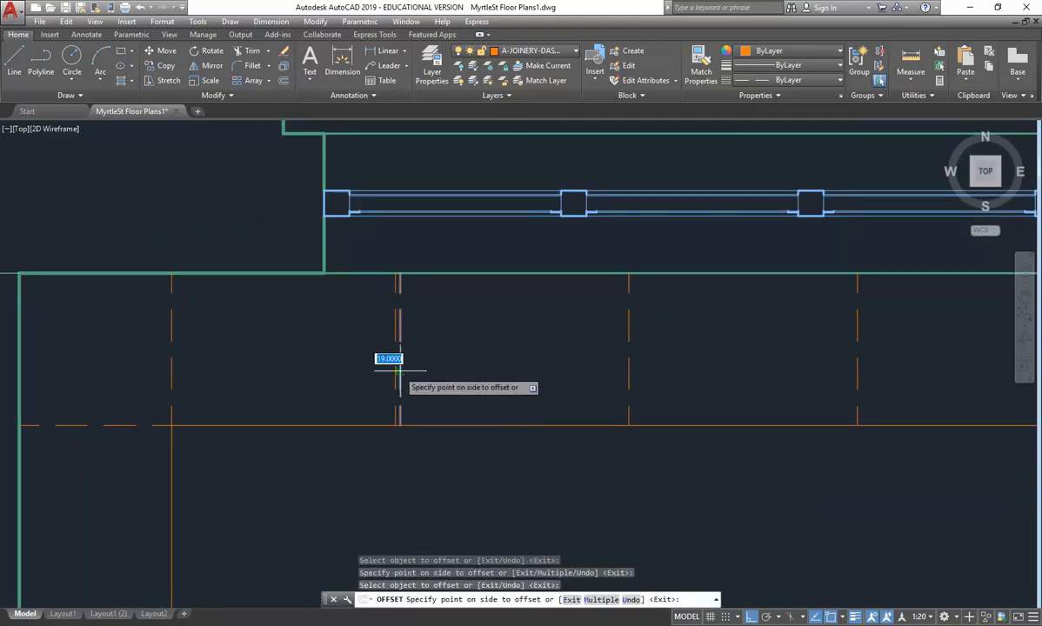
click(629, 365)
click(619, 362)
click(629, 370)
click(648, 370)
click(857, 364)
click(854, 369)
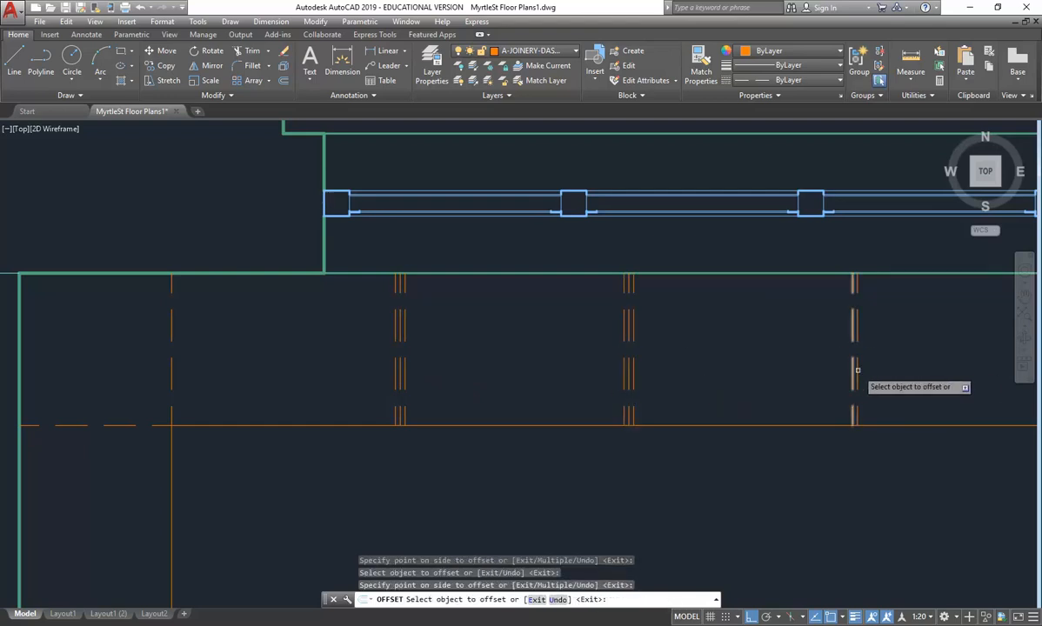
click(855, 368)
click(865, 360)
key(Return)
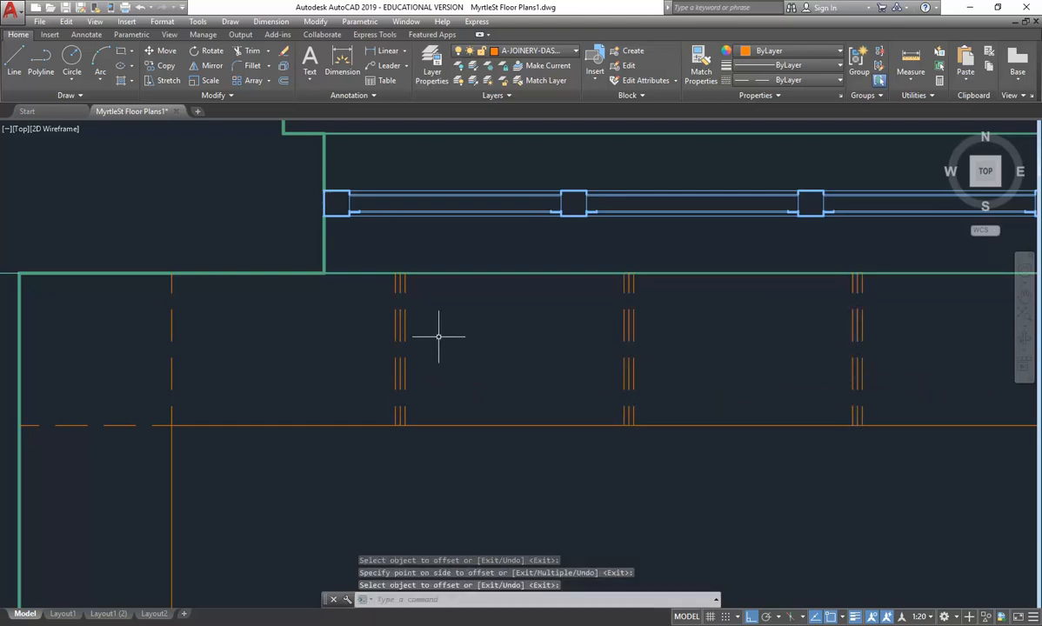
scroll(438, 336, down, 4)
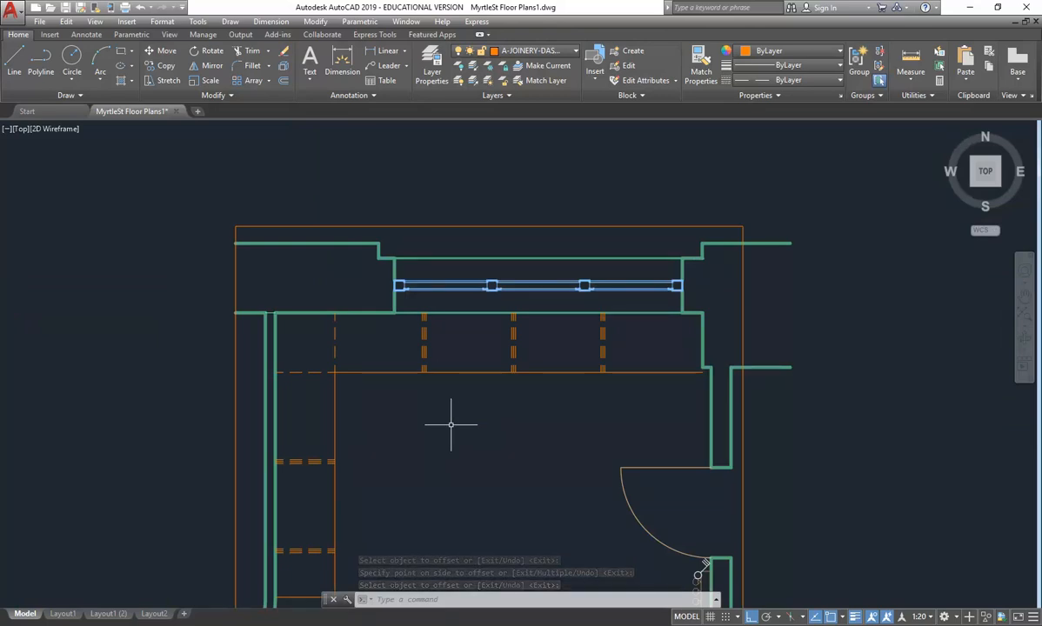
mouse_move(449, 421)
middle_down()
mouse_move(469, 340)
mouse_move(480, 365)
middle_up()
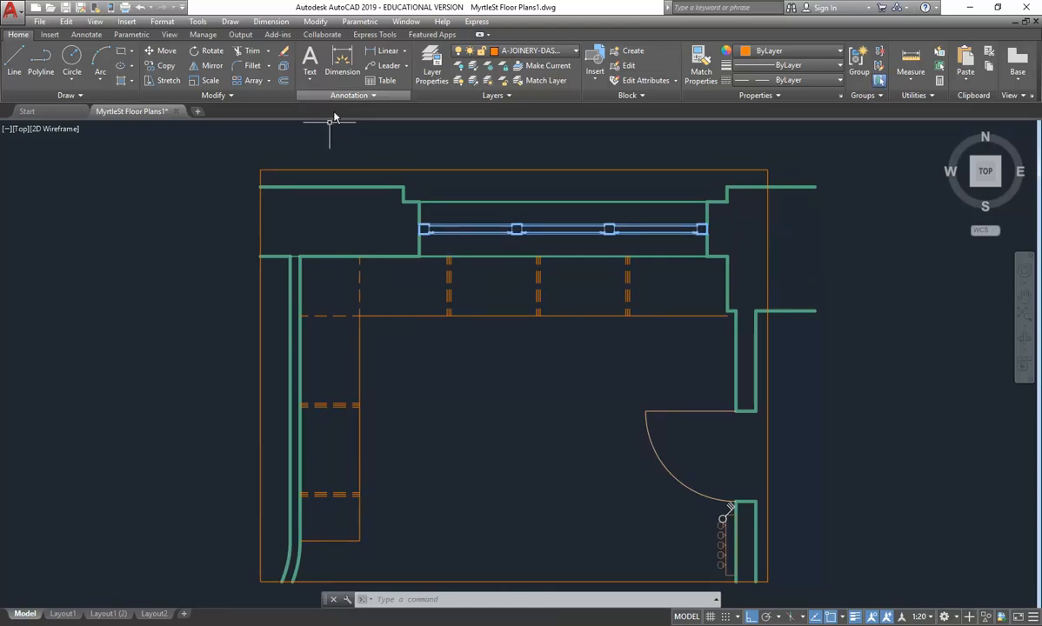
click(284, 81)
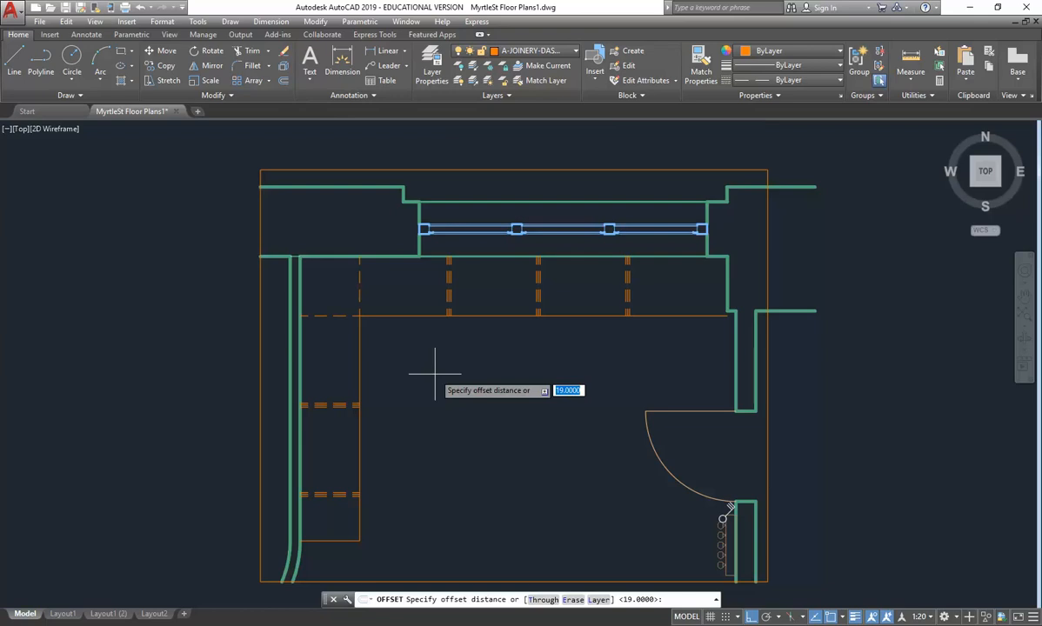
key(Escape)
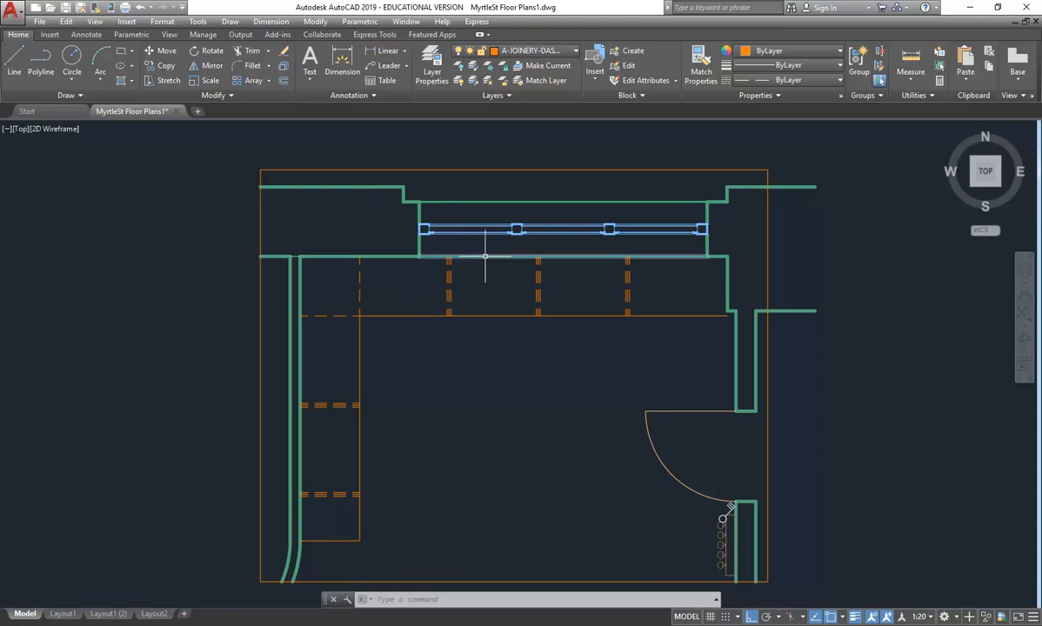
Step: Offset the west wall's inner face and the inner line below the window by 19 into the benches
mouse_move(482, 256)
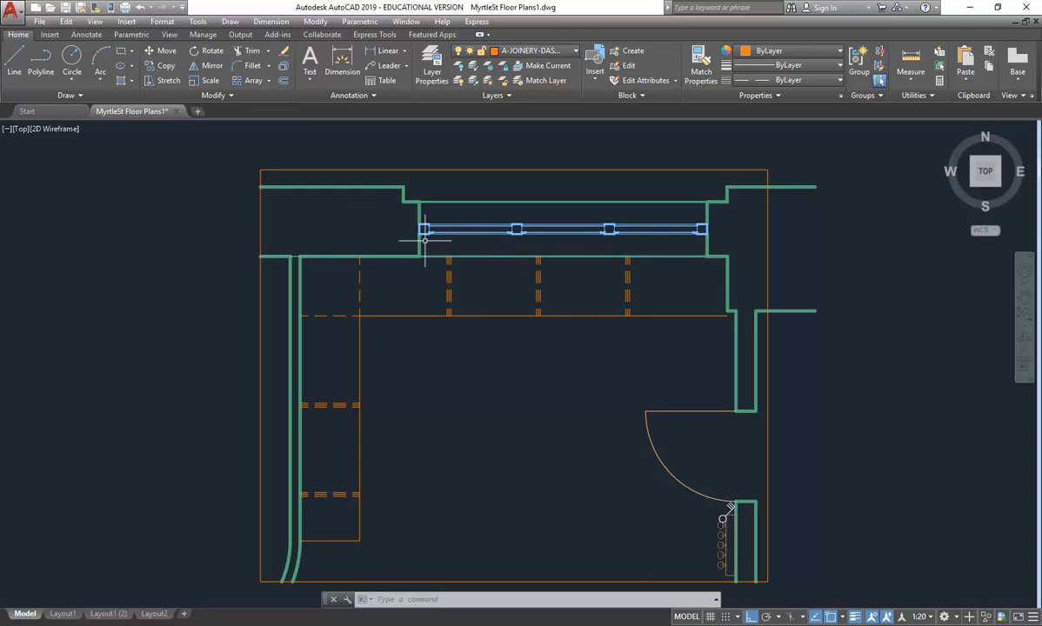
click(284, 81)
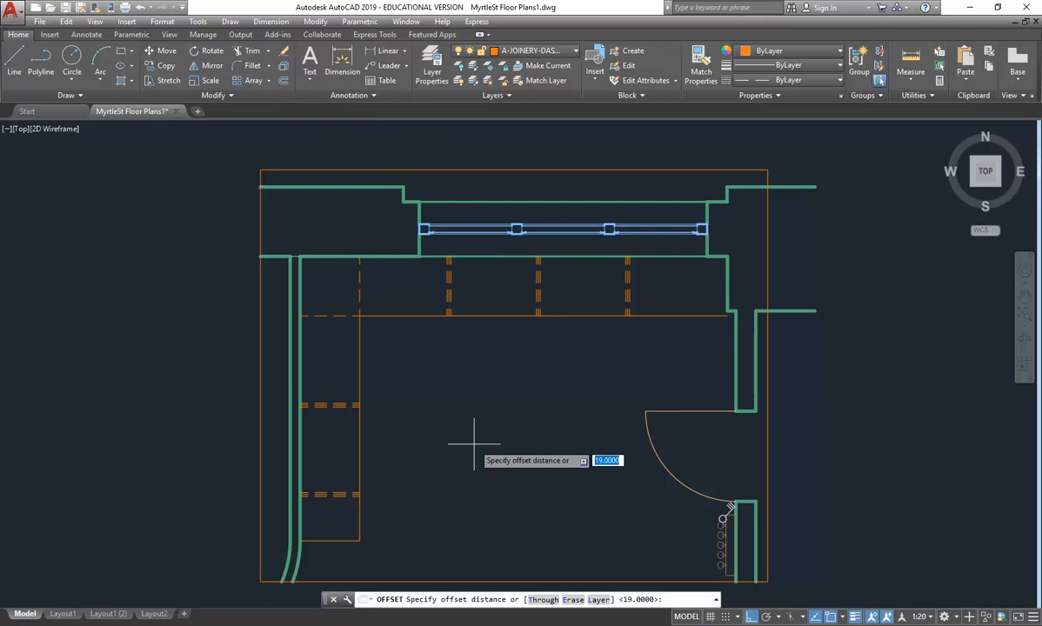
text(19)
key(Return)
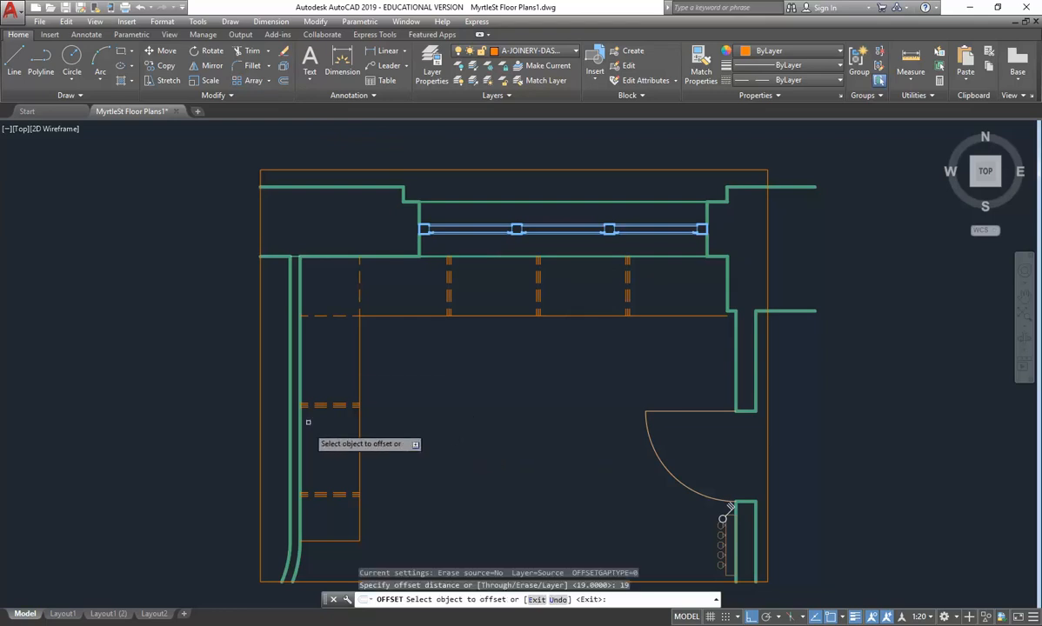
click(295, 368)
click(291, 359)
click(464, 264)
click(481, 325)
key(Return)
Step: Move the two new offset wall lines behind the benches onto the dashed A-JOINERY layer
scroll(329, 302, up, 5)
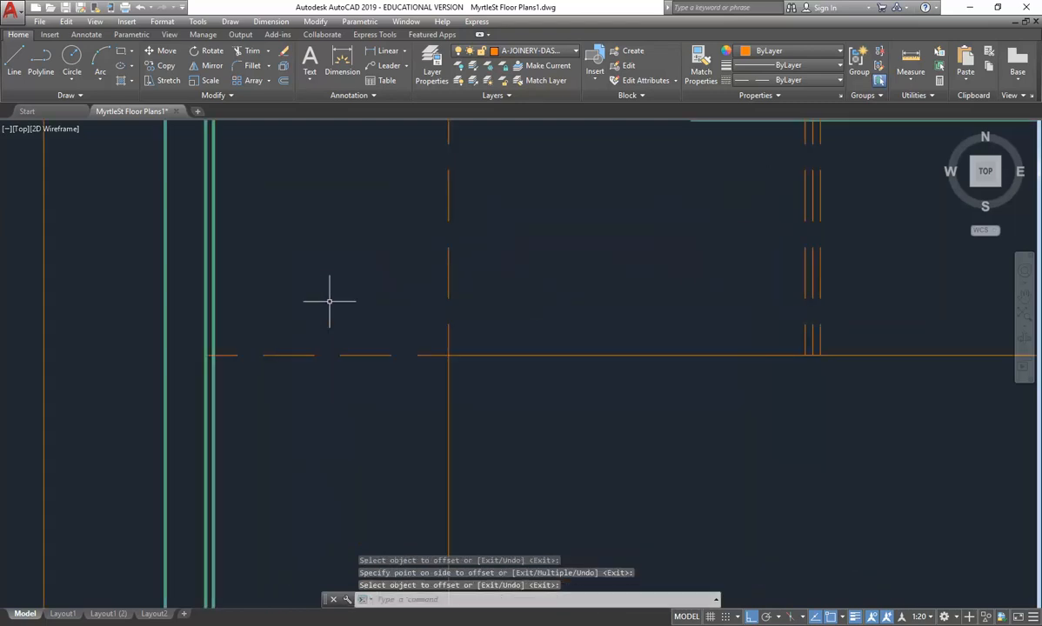
click(213, 311)
scroll(566, 222, down, 2)
middle_drag(566, 223, 442, 307)
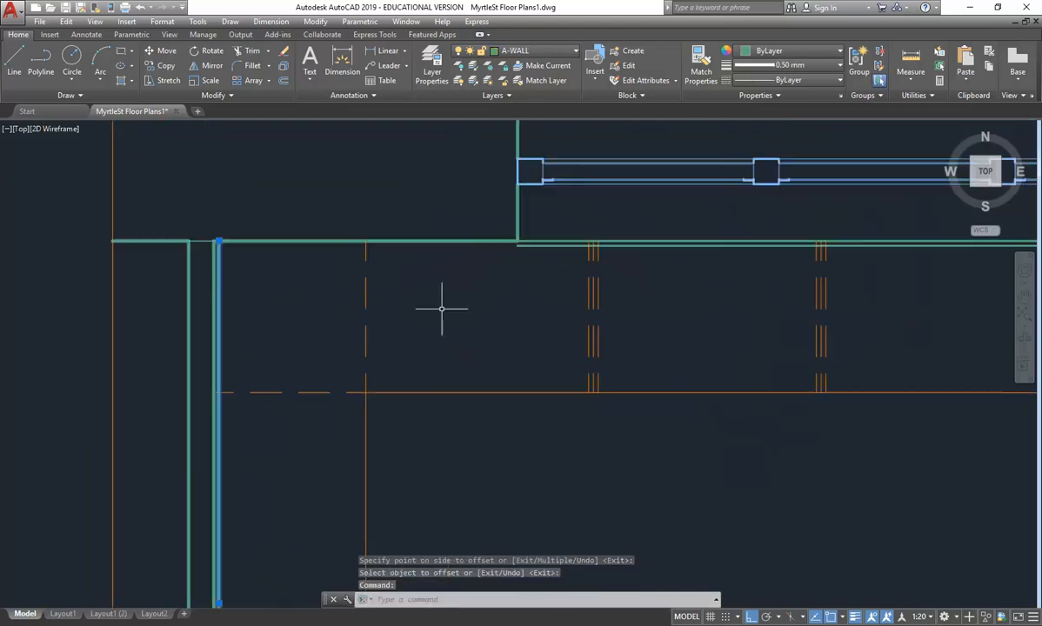
click(553, 246)
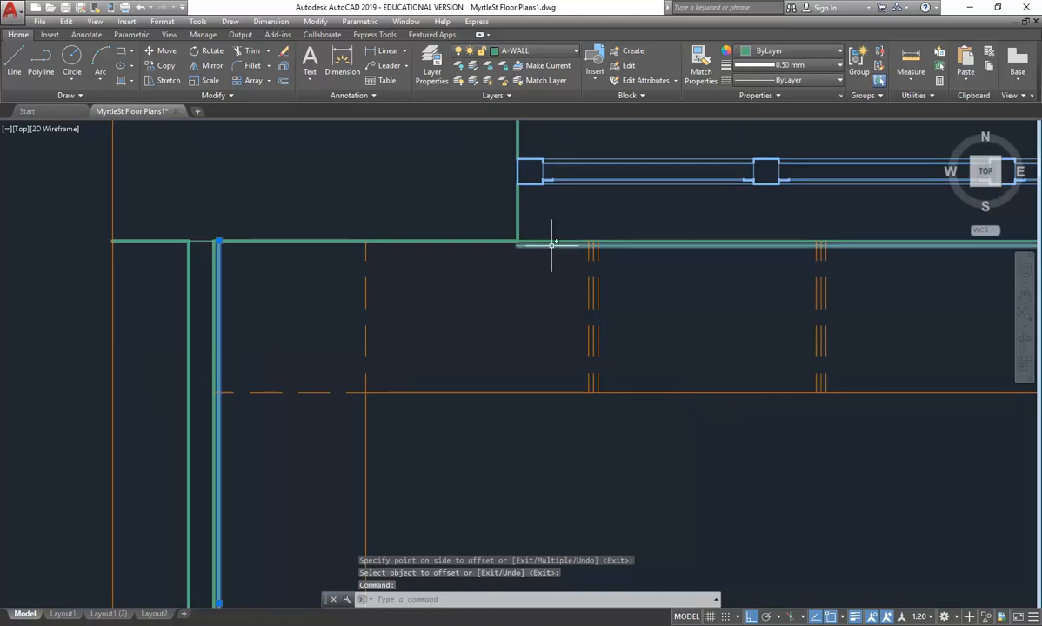
click(543, 51)
click(539, 184)
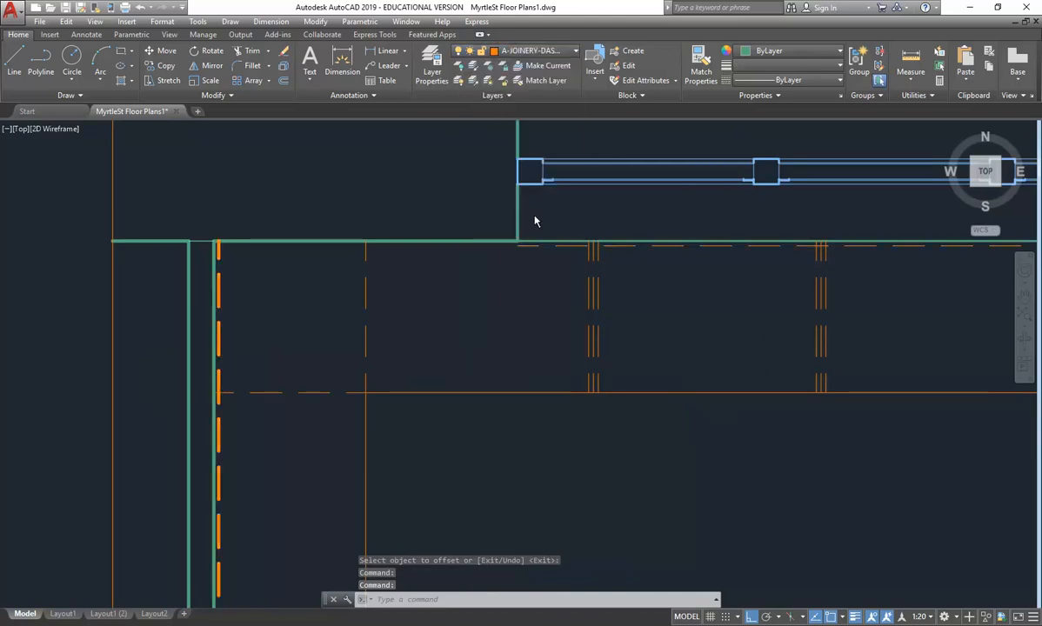
key(Escape)
key(Escape)
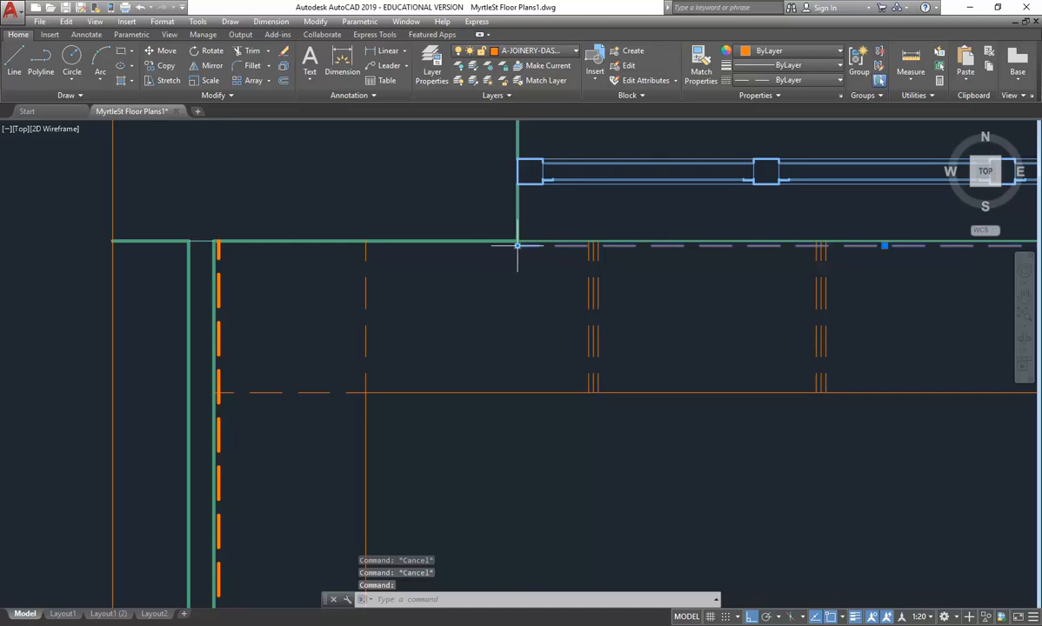
Step: Stretch the west end of the dashed line behind the north bench to the dashed line along the west wall
click(512, 247)
click(517, 247)
click(217, 247)
key(Escape)
key(Escape)
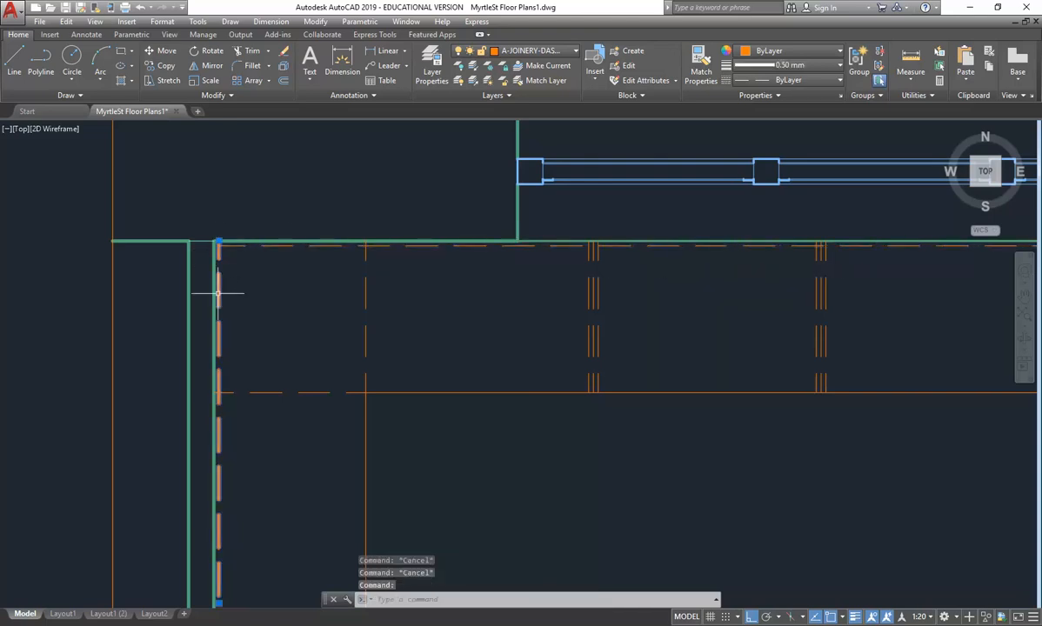
Step: Set the lineweight of the thick dashed line along the west wall to ByLayer
click(799, 65)
click(798, 80)
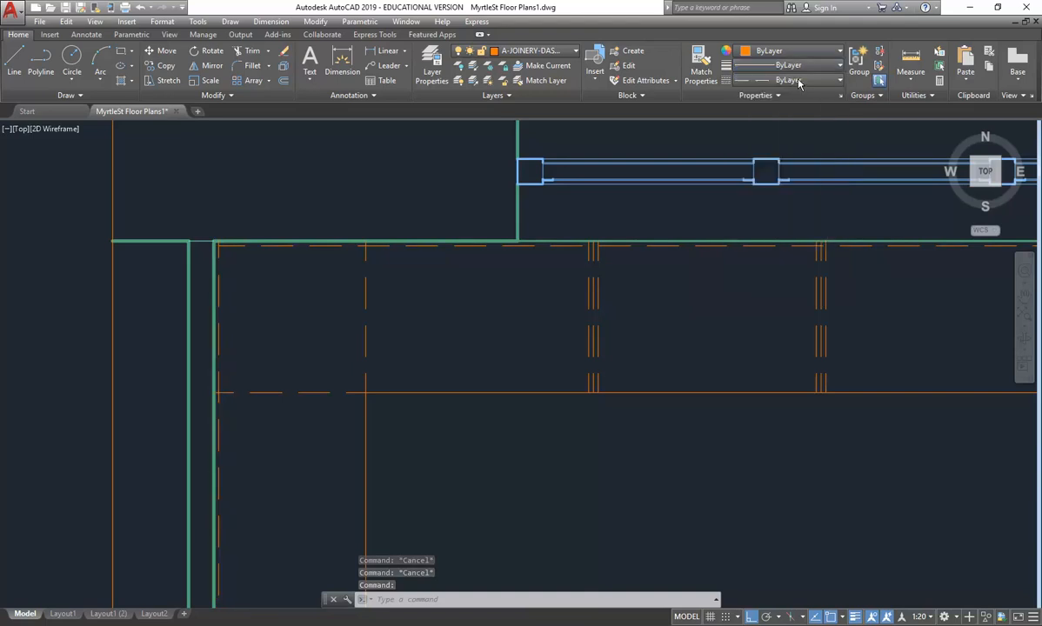
scroll(353, 252, down, 5)
scroll(402, 348, up, 5)
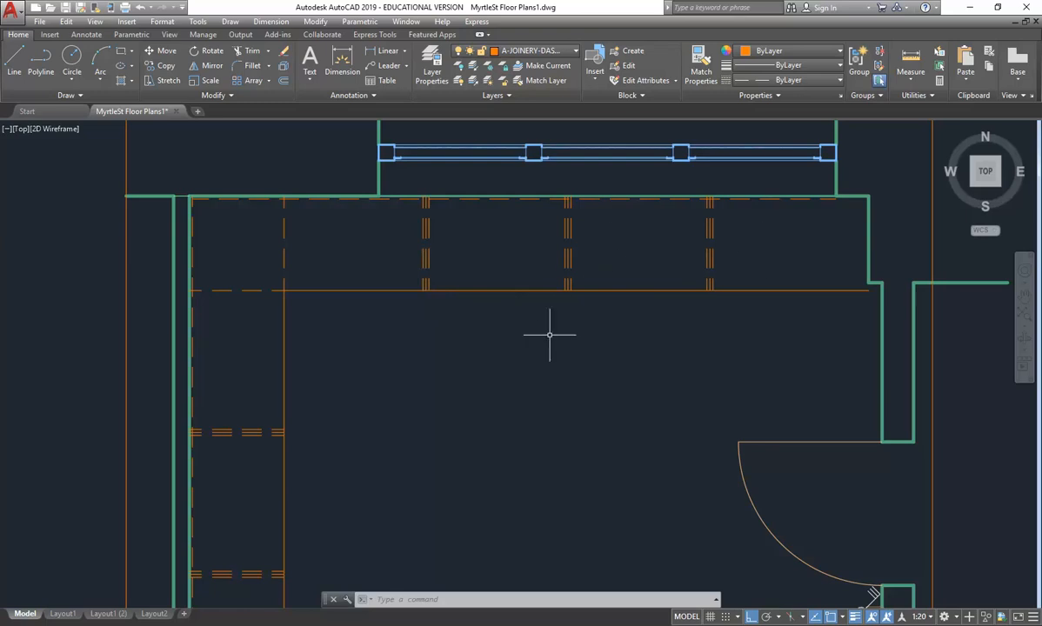
Step: Examine the dashed cabinet panels along the north and west benches
scroll(566, 318, down, 3)
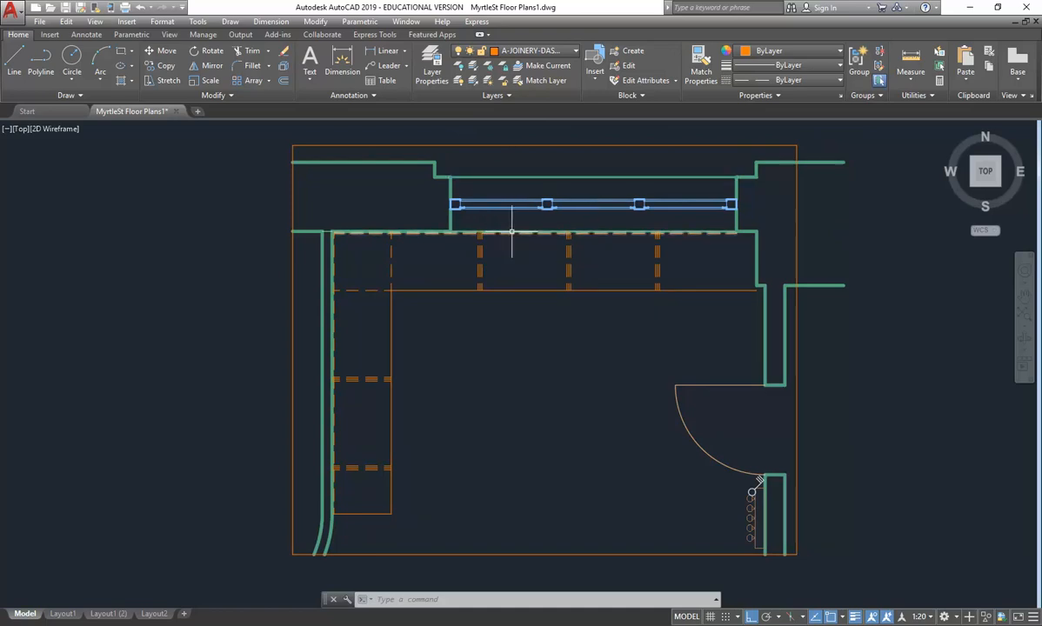
mouse_move(511, 231)
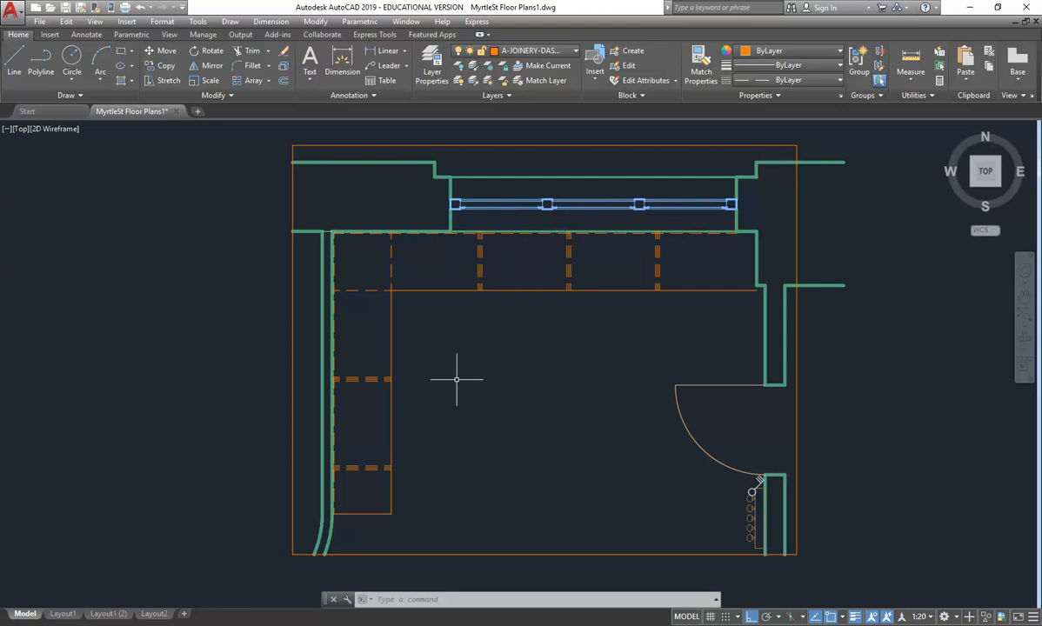
mouse_move(355, 379)
scroll(360, 428, up, 2)
mouse_move(360, 428)
middle_down()
mouse_move(396, 425)
mouse_move(387, 401)
middle_up()
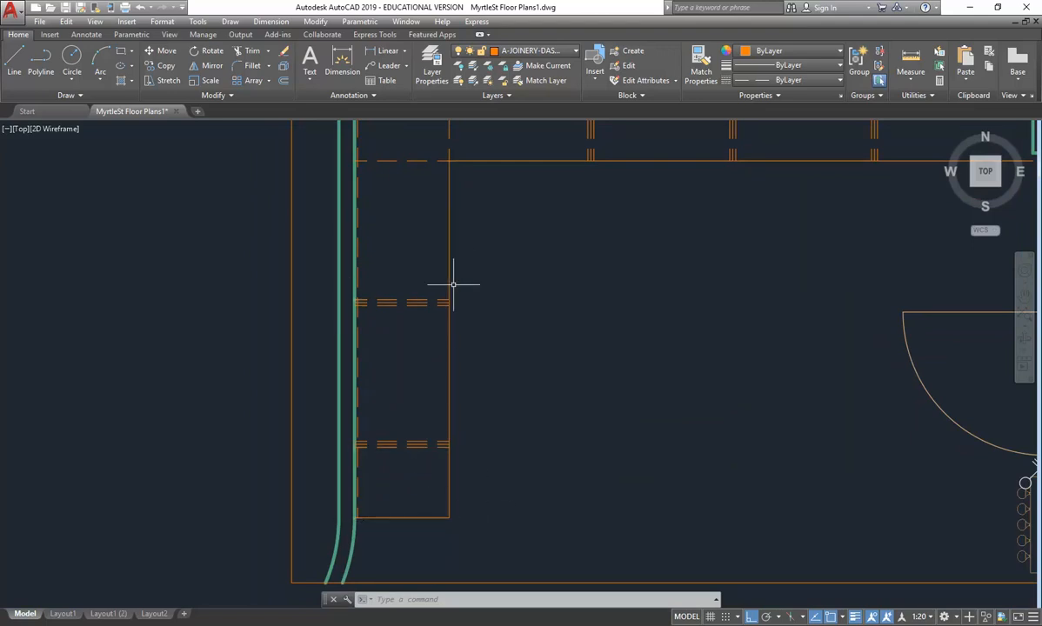
scroll(380, 276, down, 3)
middle_drag(323, 363, 319, 368)
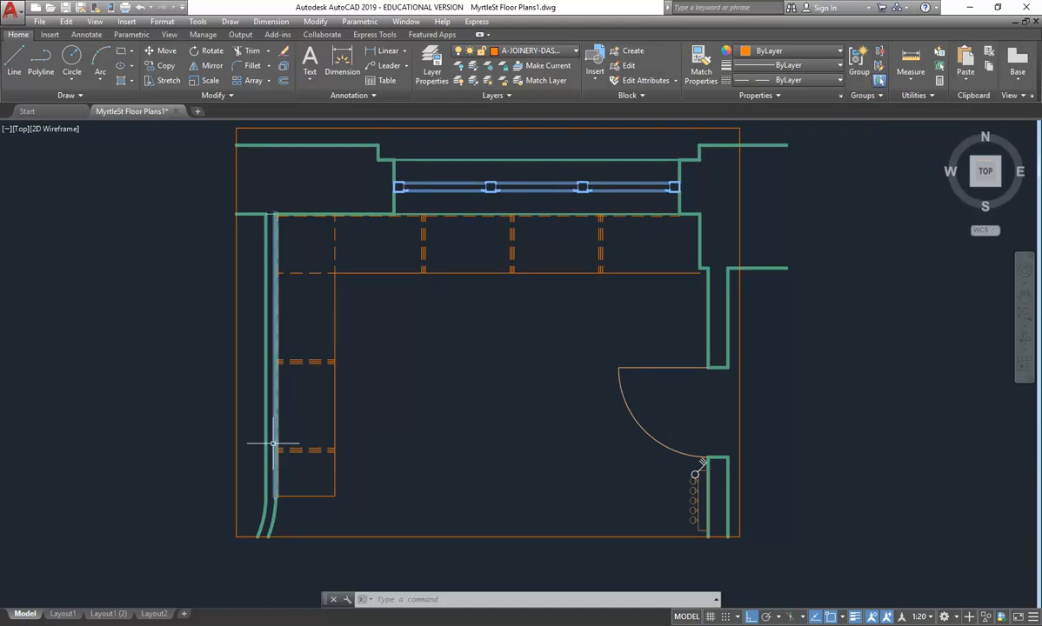
scroll(274, 441, up, 2)
scroll(272, 448, down, 4)
scroll(310, 417, up, 4)
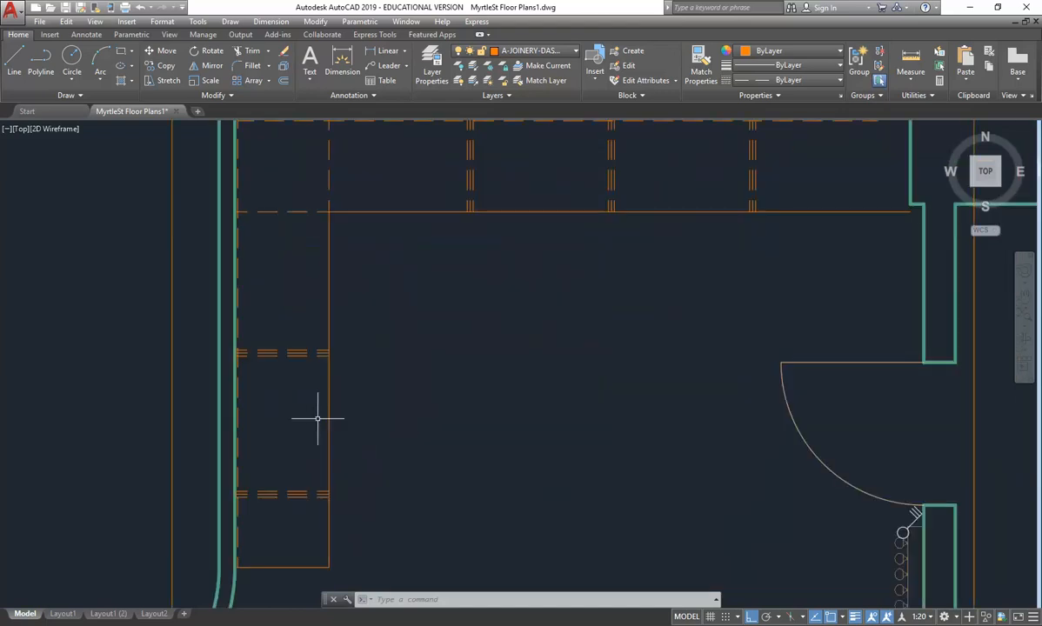
scroll(360, 418, down, 2)
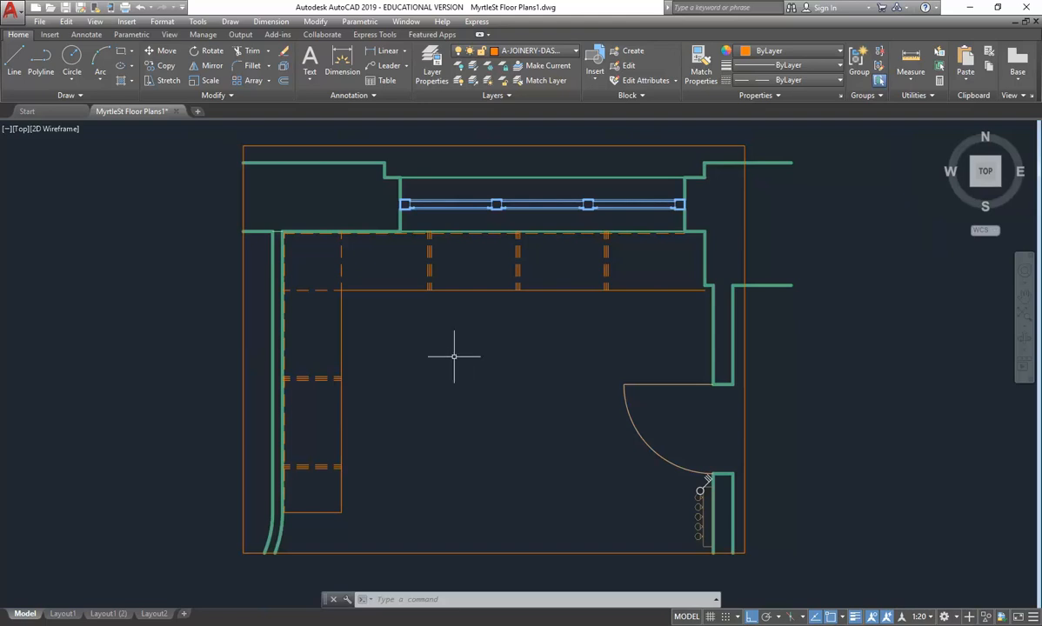
Step: Create a new layer named A-JOINERY-CUT based on the A-JOINERY layer
scroll(268, 465, up, 4)
middle_drag(331, 433, 341, 425)
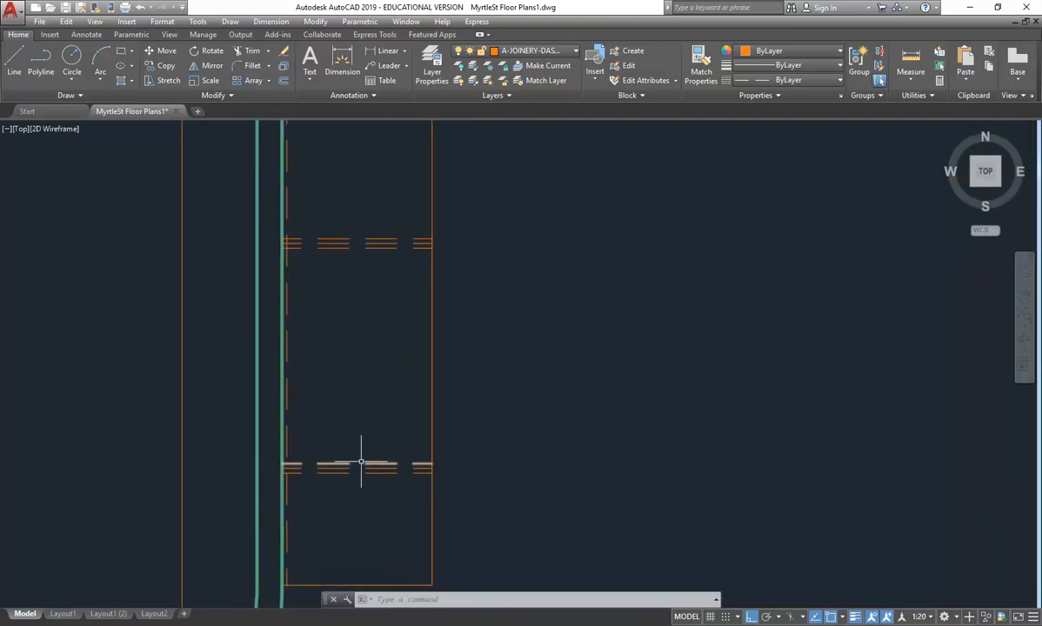
click(390, 246)
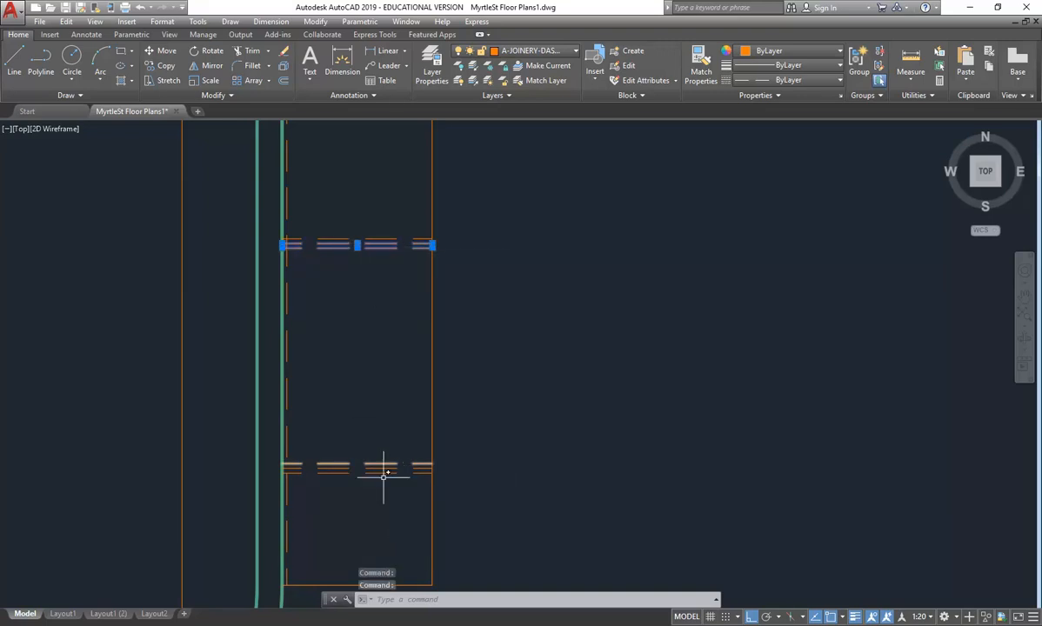
click(540, 56)
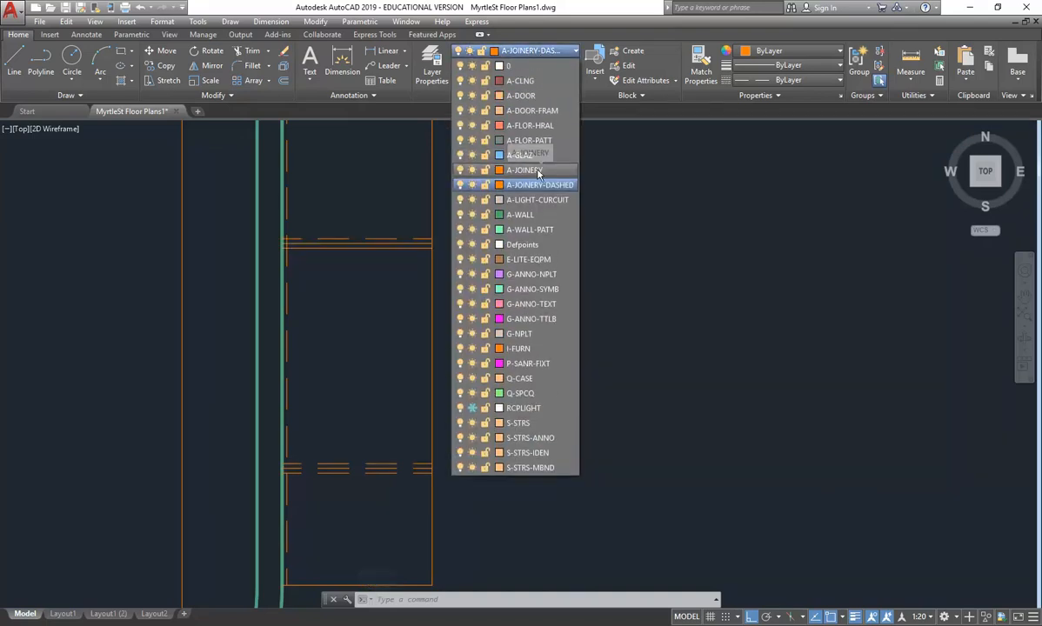
click(521, 54)
click(431, 68)
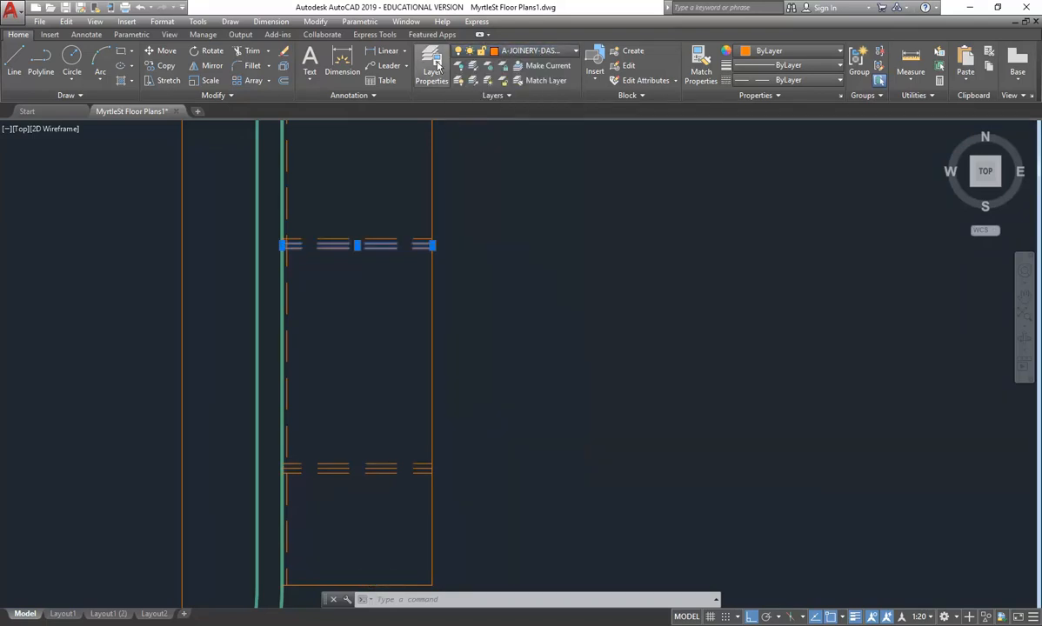
click(222, 201)
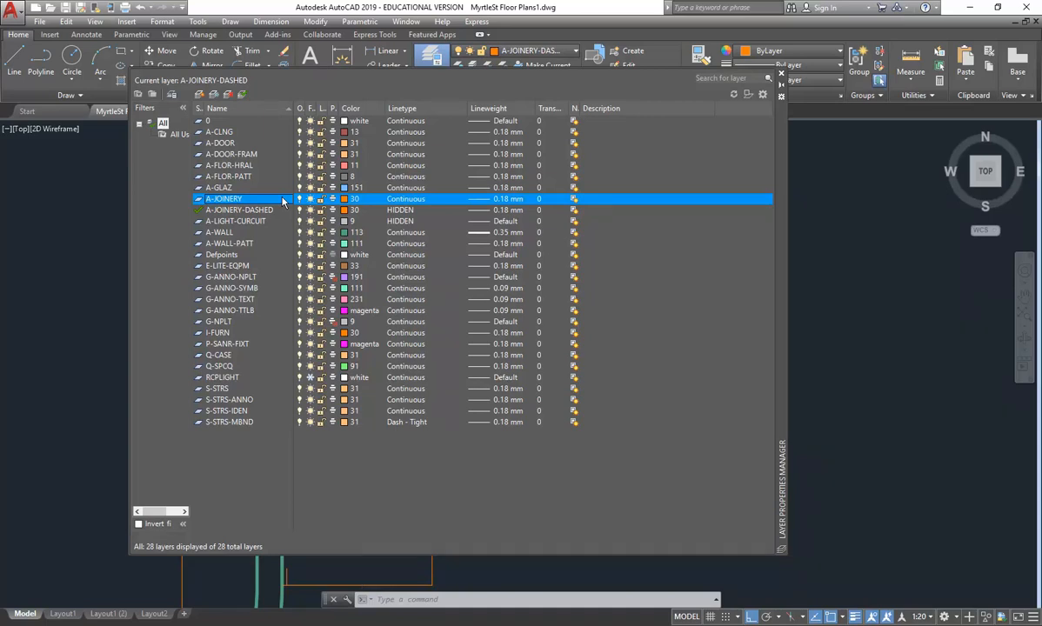
click(199, 95)
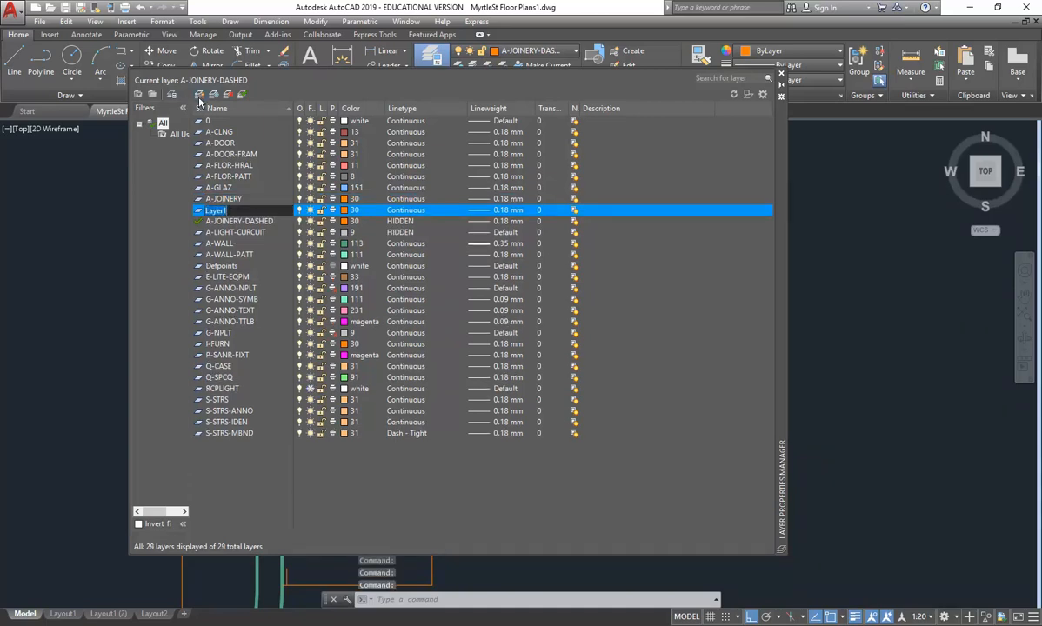
text(A-JOI)
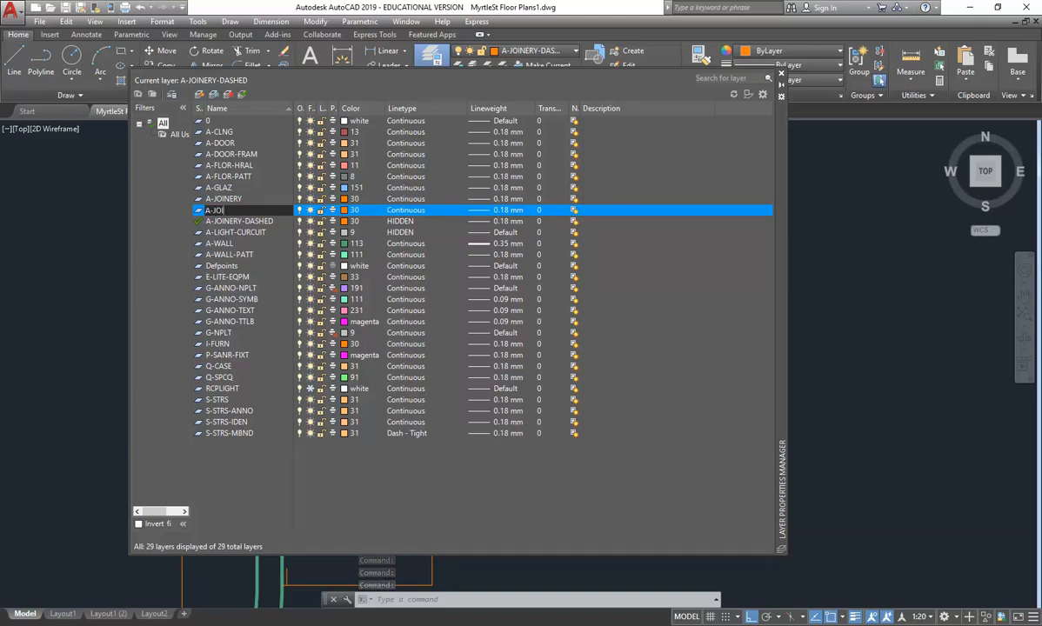
text(NEWRY-CUT)
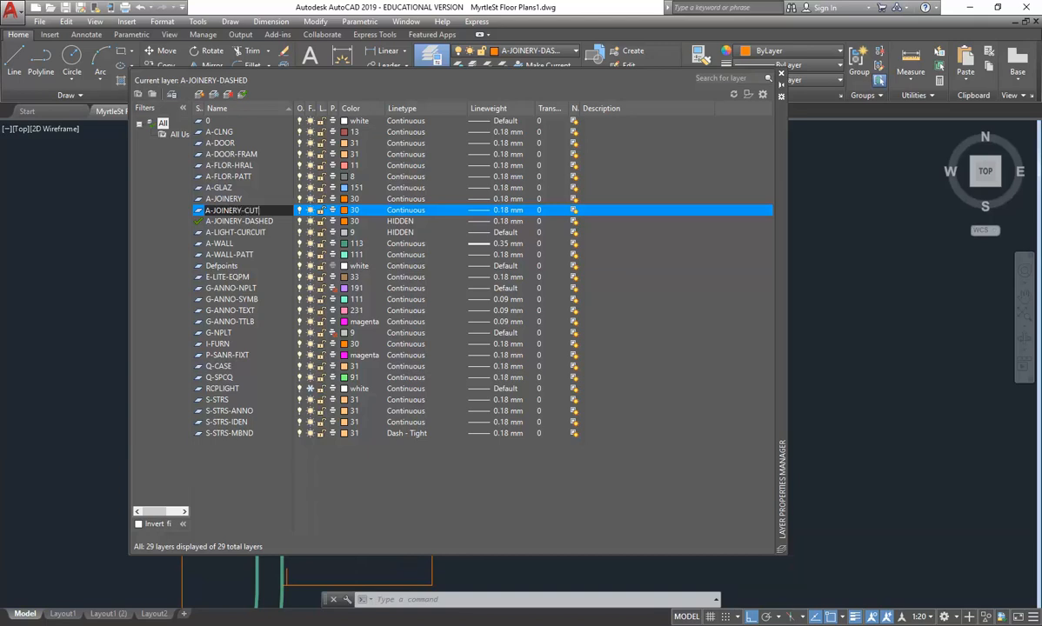
key(Return)
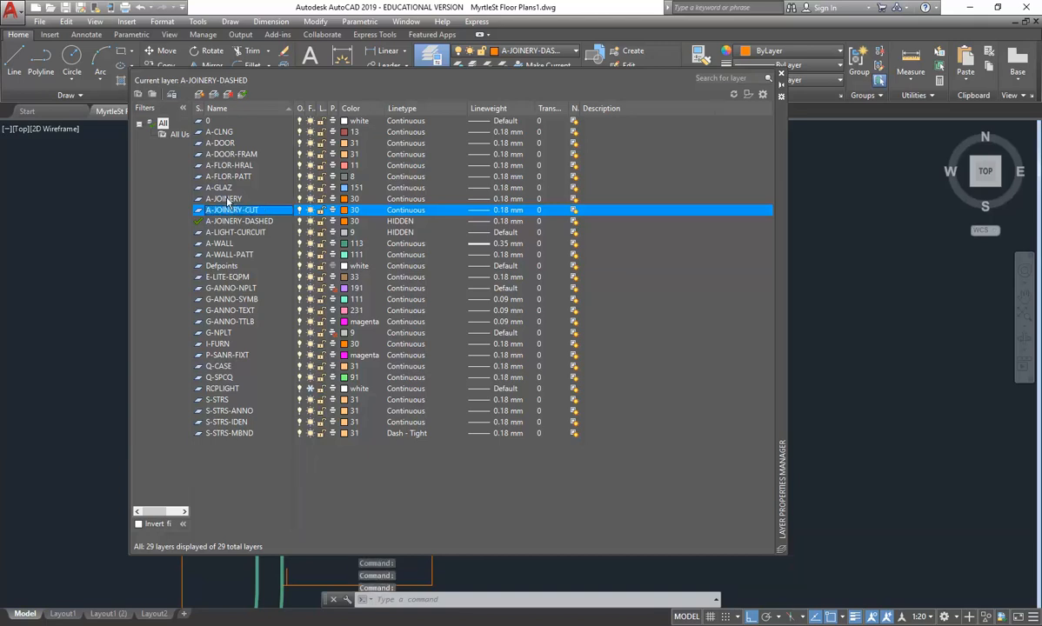
Step: Keep the A-JOINERY-CUT layer's linetype as Continuous and set its lineweight to 0.35 mm
click(412, 211)
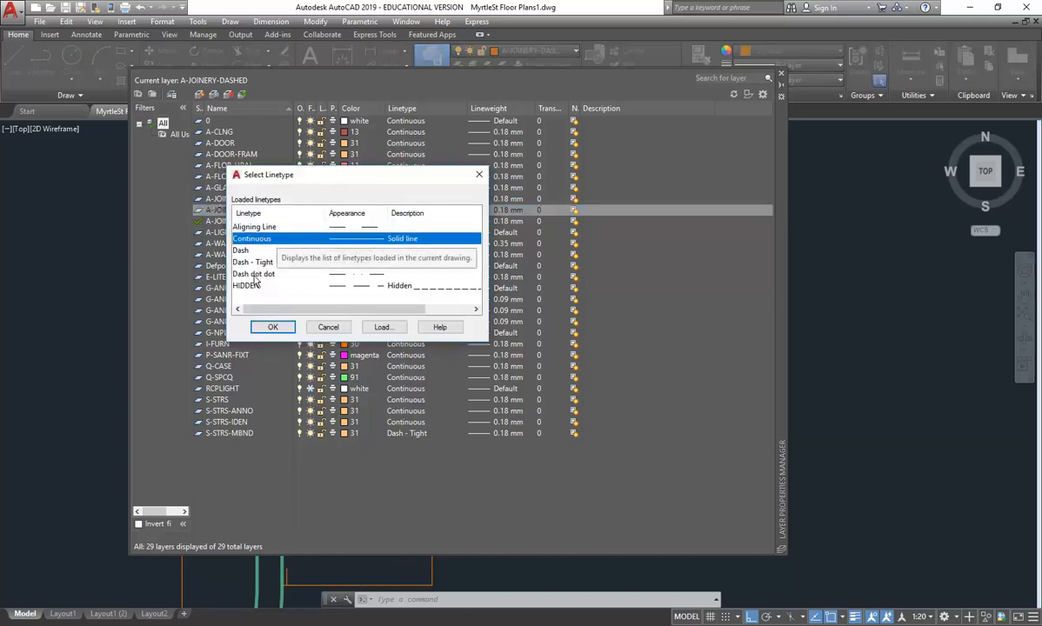
click(273, 327)
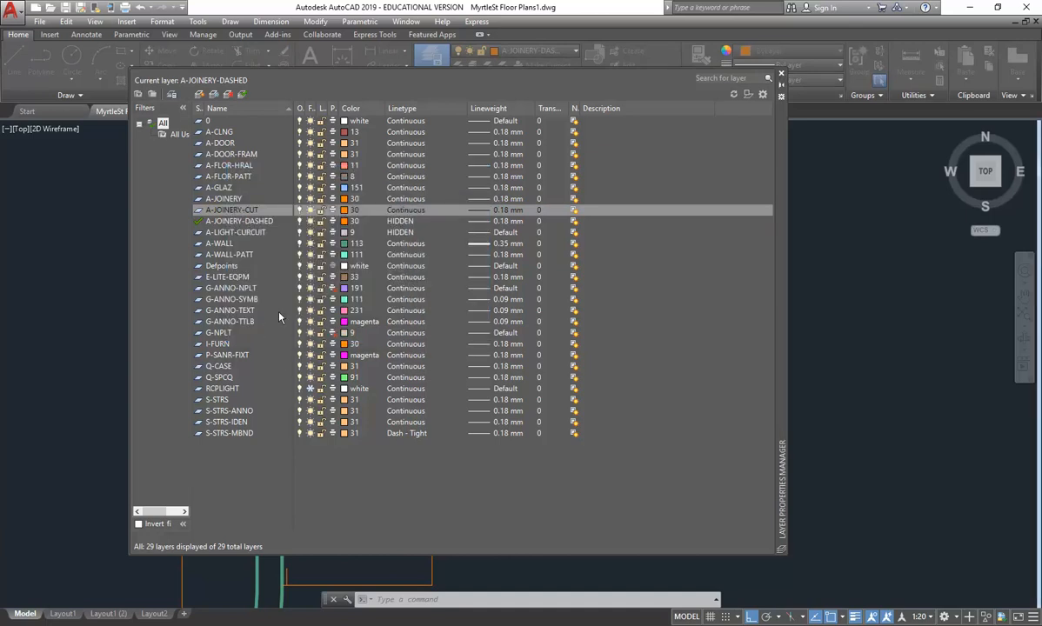
click(493, 211)
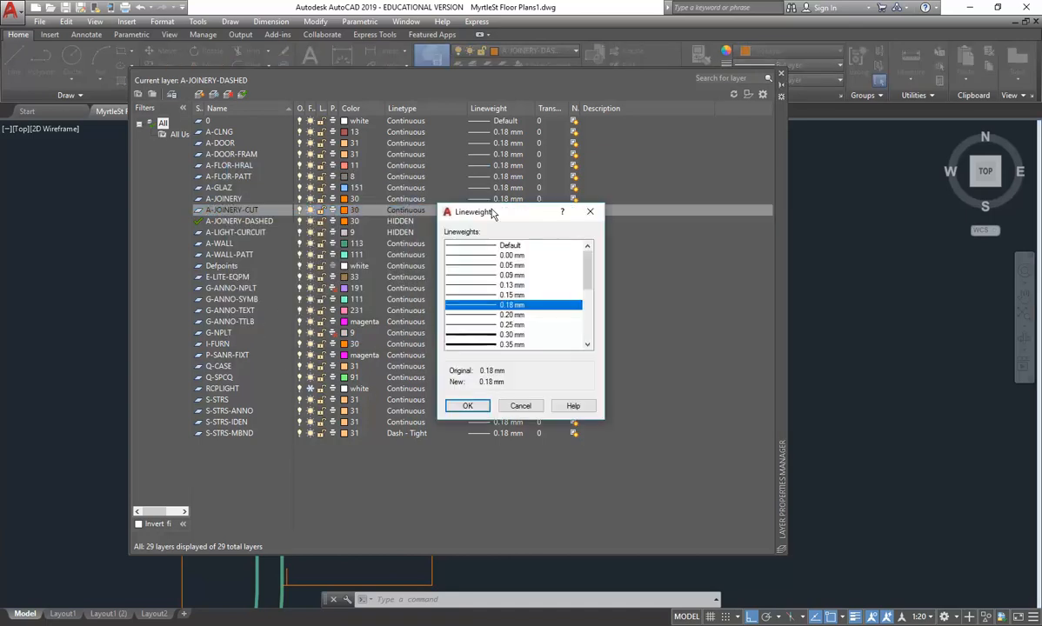
click(476, 346)
click(467, 405)
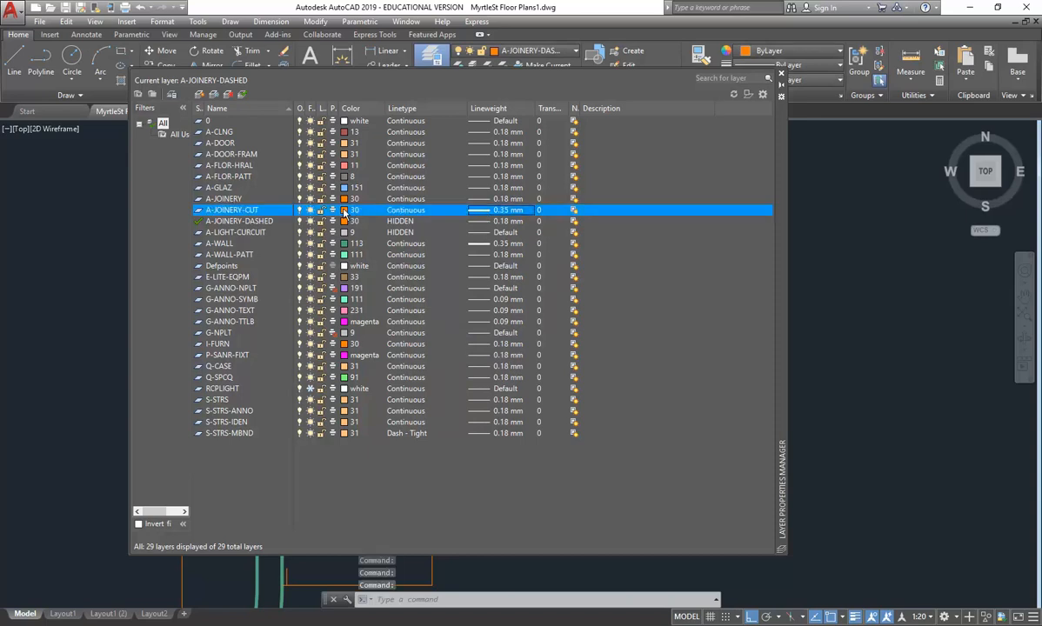
Step: Set the A-JOINERY-CUT layer's colour to 20 and make it the current layer
click(343, 213)
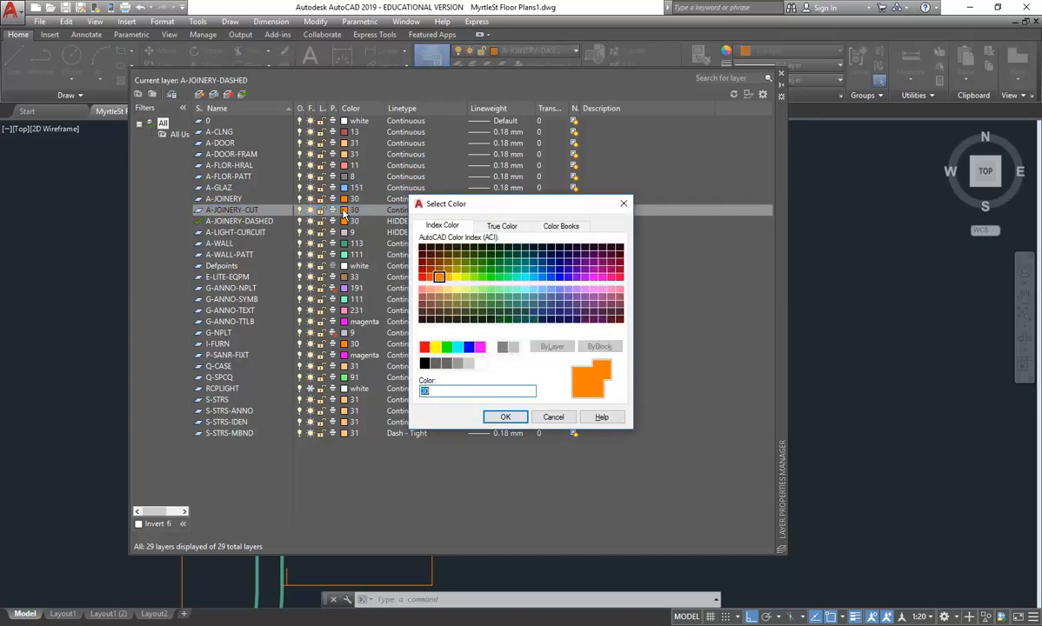
click(430, 278)
click(505, 417)
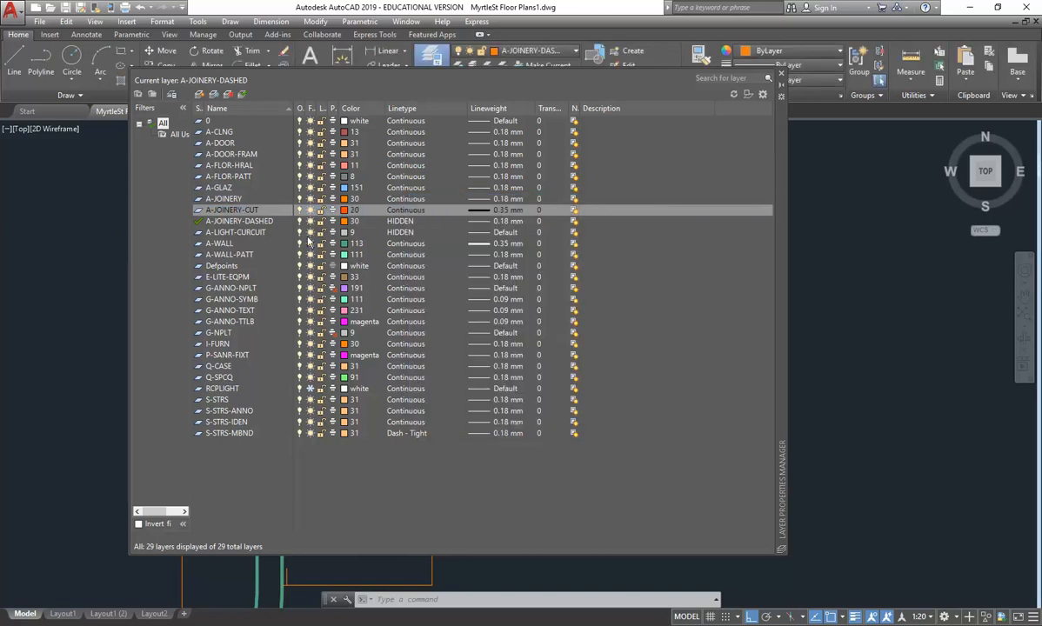
double_click(197, 209)
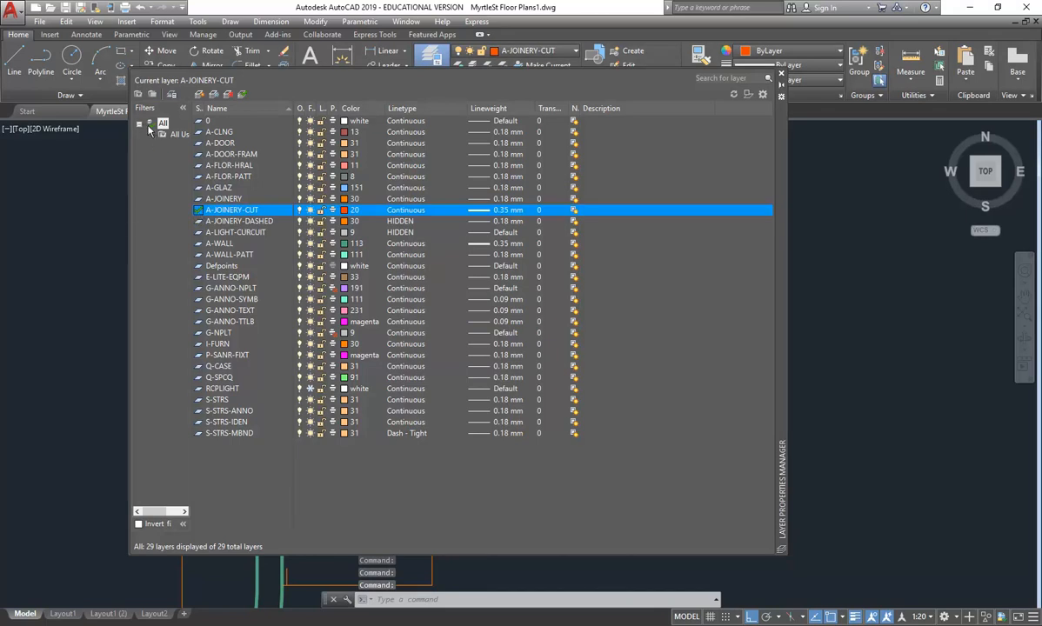
click(781, 73)
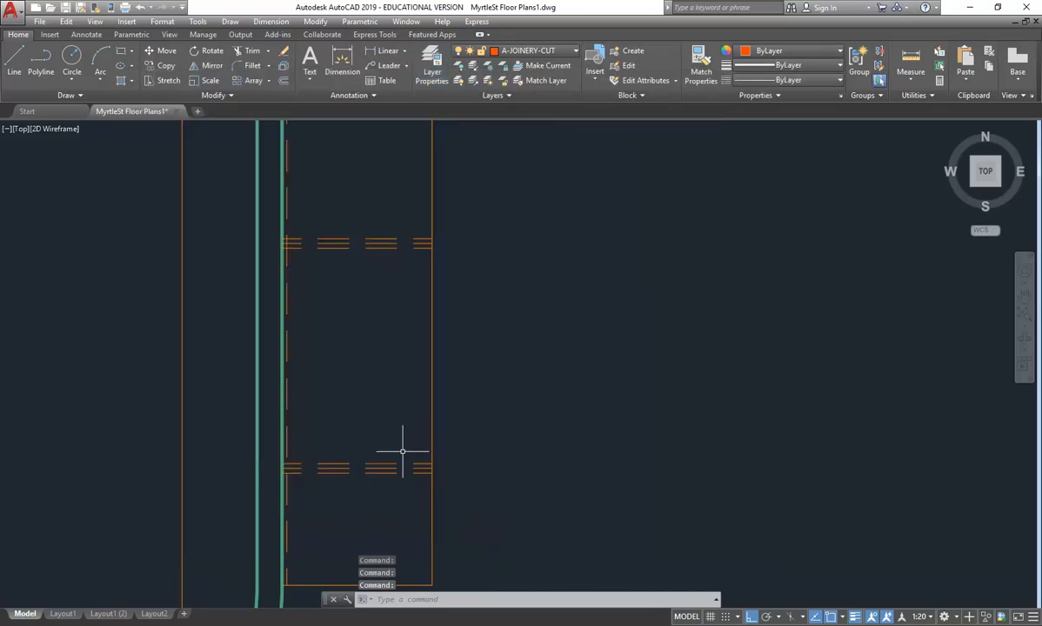
Step: Move the two southern lines of the west bench's northern cabinet divider onto the A-JOINERY-CUT layer
click(387, 256)
click(372, 240)
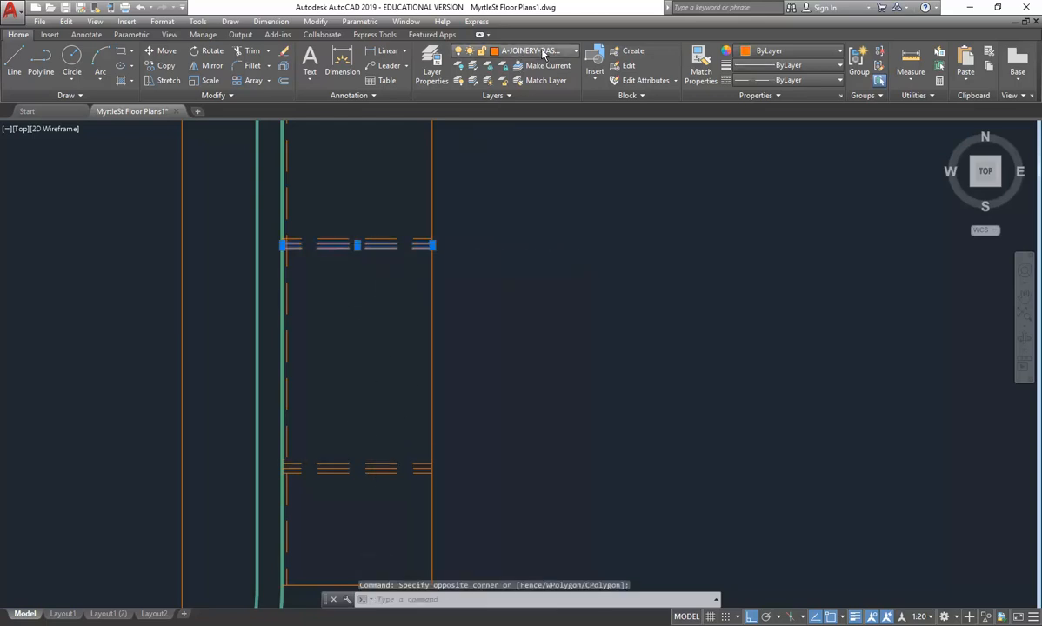
click(510, 52)
click(532, 184)
key(Escape)
key(Escape)
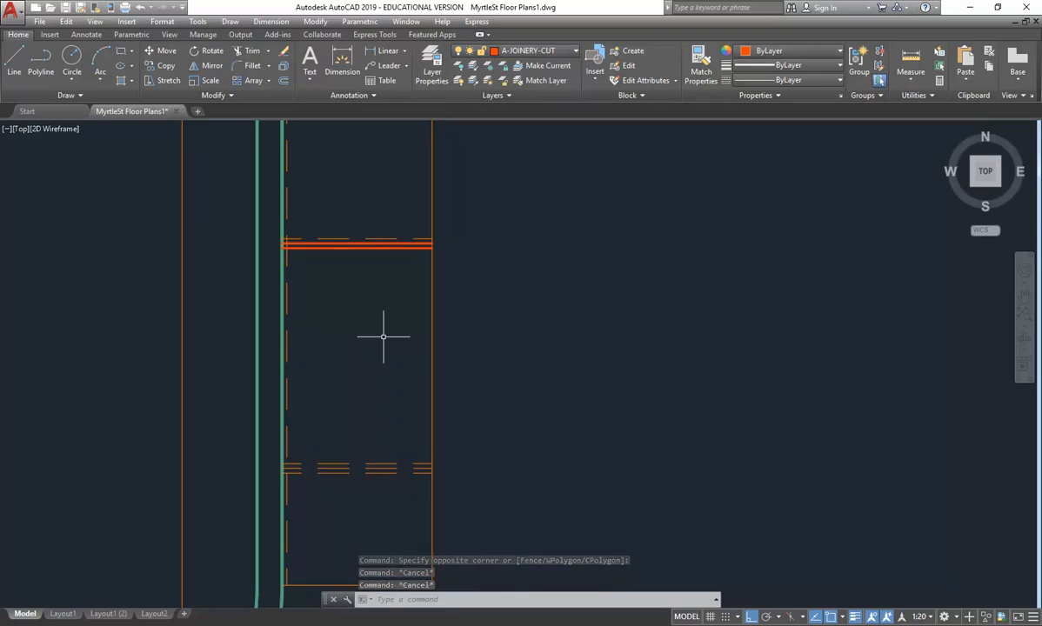
Step: Inspect the west bench's front edge and the solid cut lines of its northern divider
scroll(412, 299, down, 2)
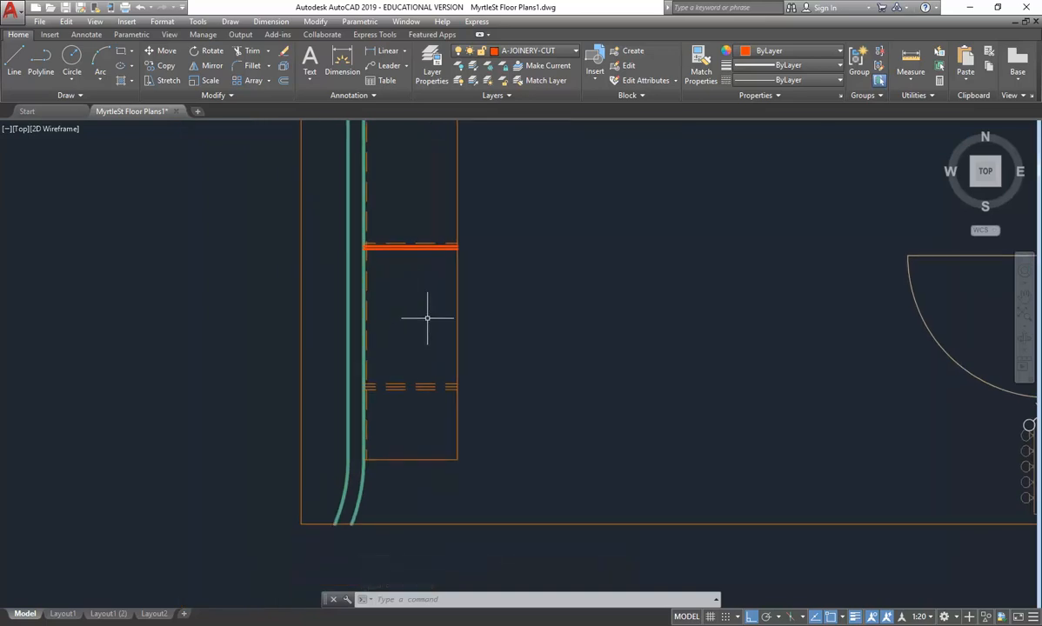
scroll(423, 279, up, 2)
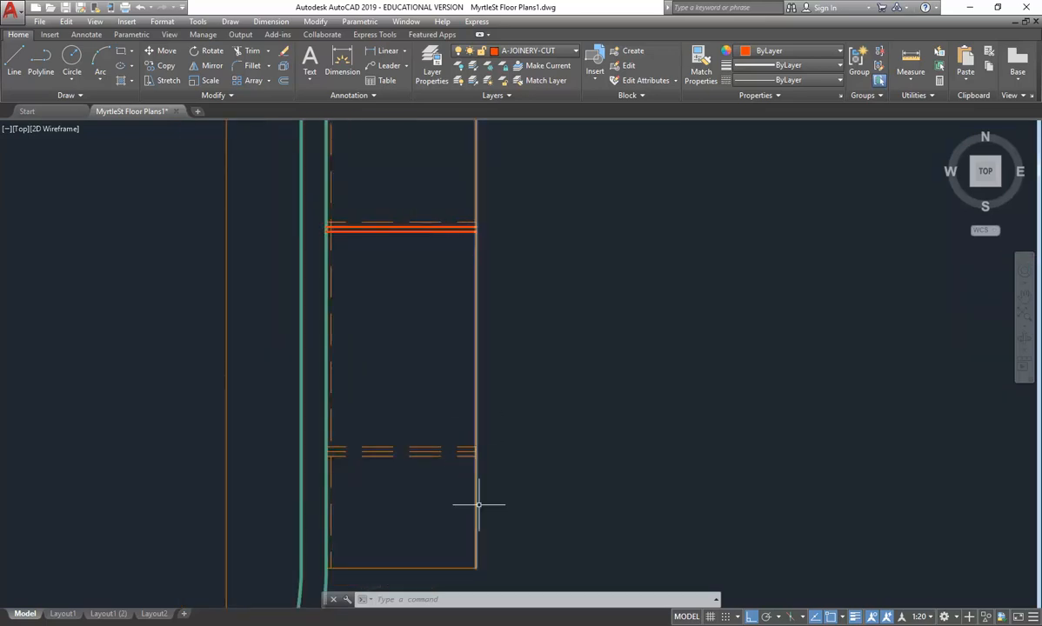
click(477, 322)
key(Escape)
key(Escape)
key(Escape)
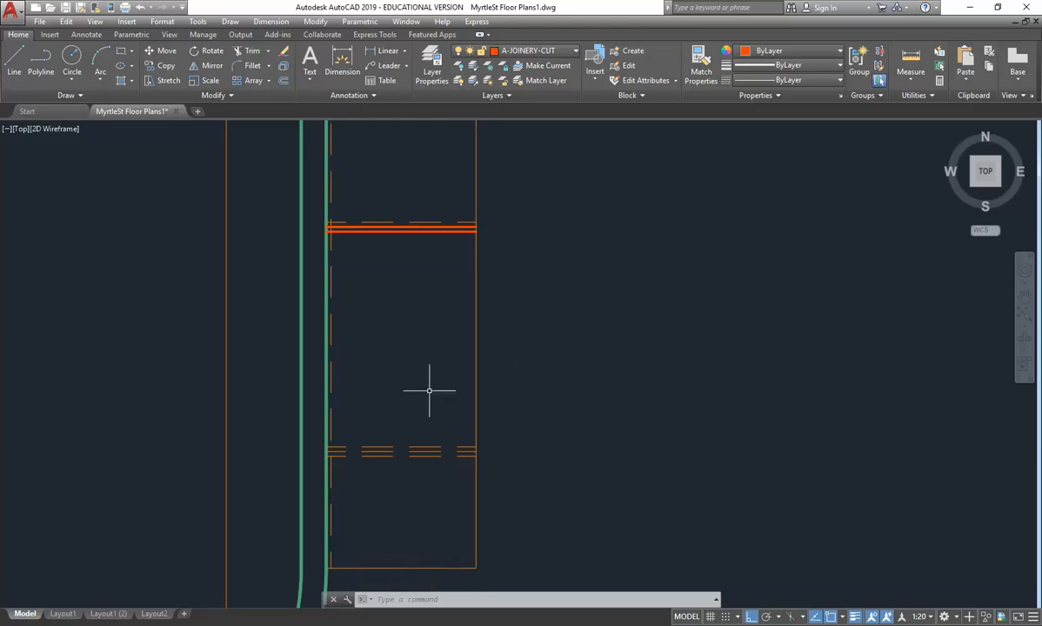
mouse_move(476, 318)
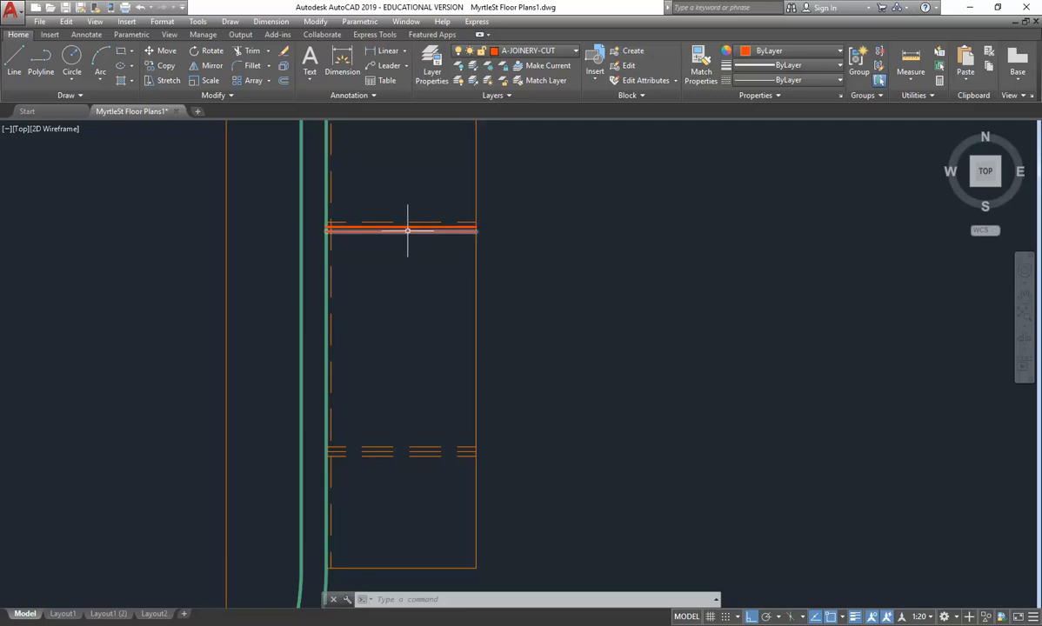
mouse_move(406, 231)
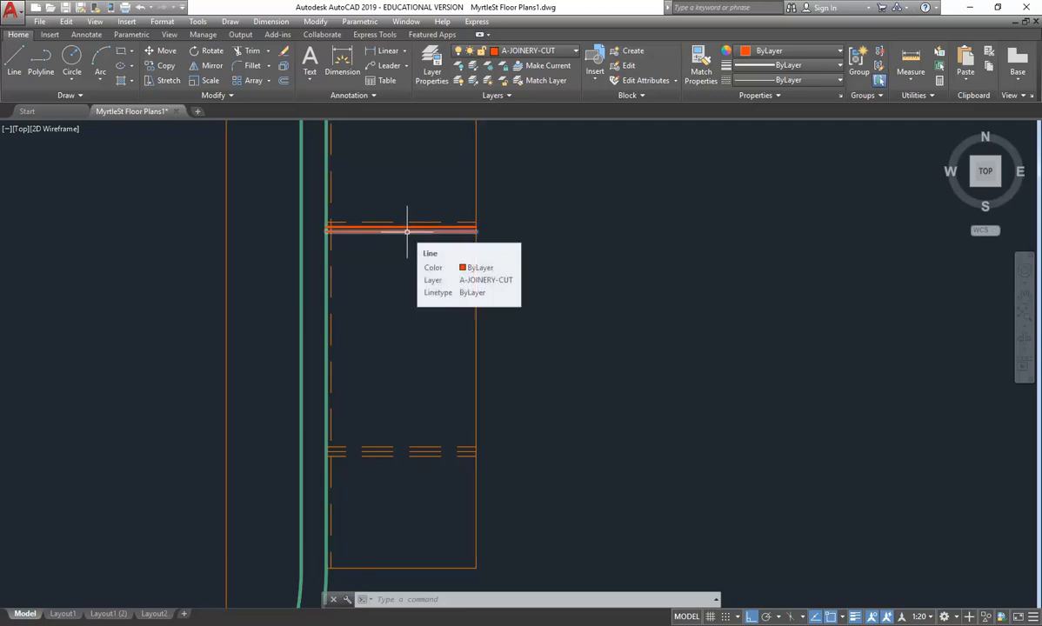
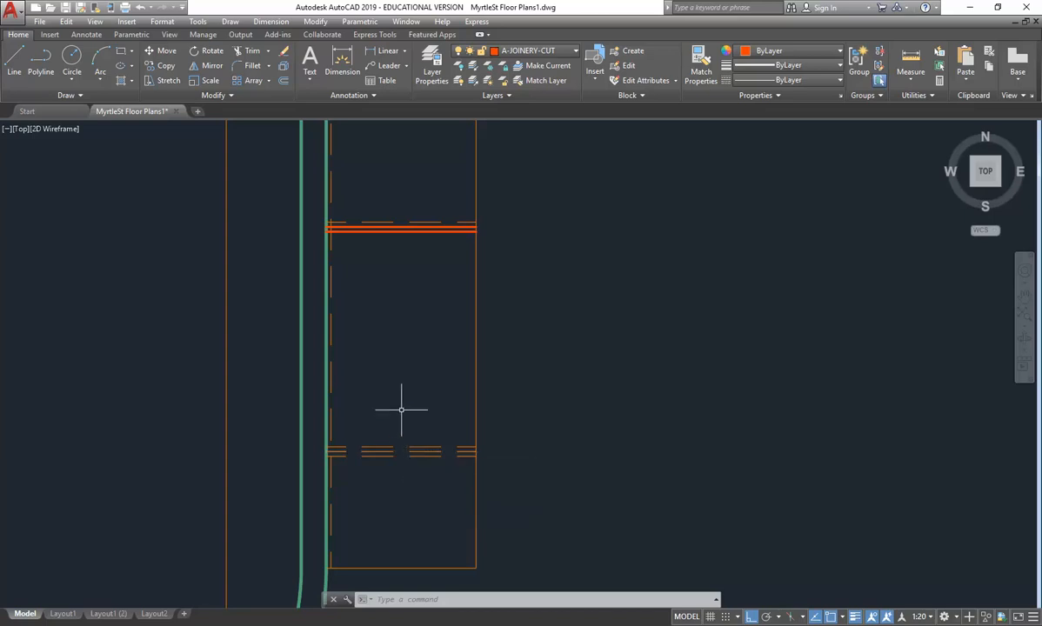
Step: Delete the three dashed lines of the west bench's southern cabinet divider
middle_drag(401, 408, 396, 393)
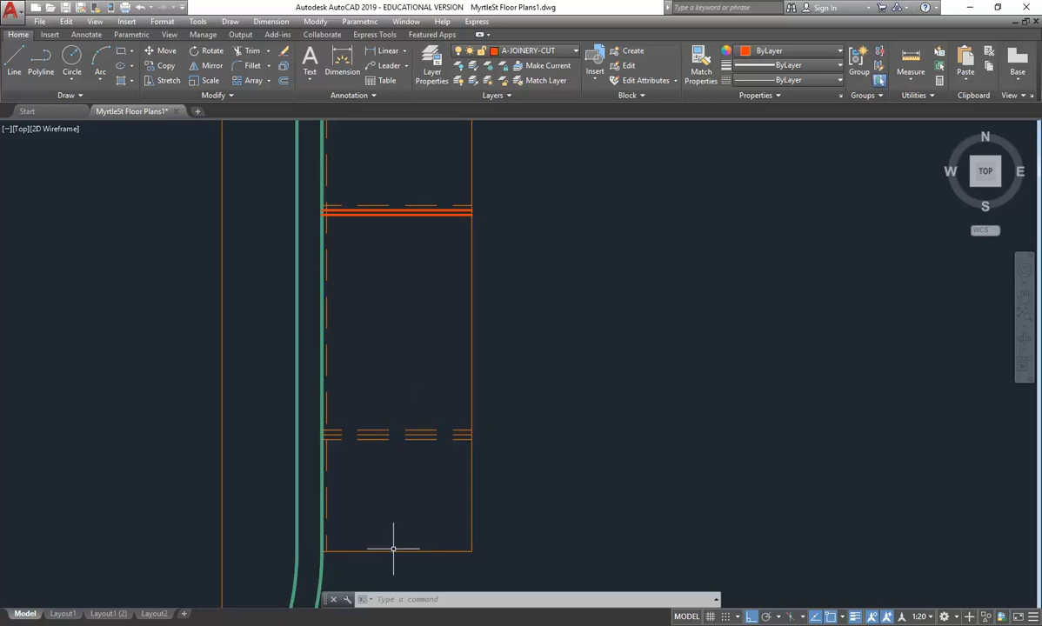
mouse_move(383, 551)
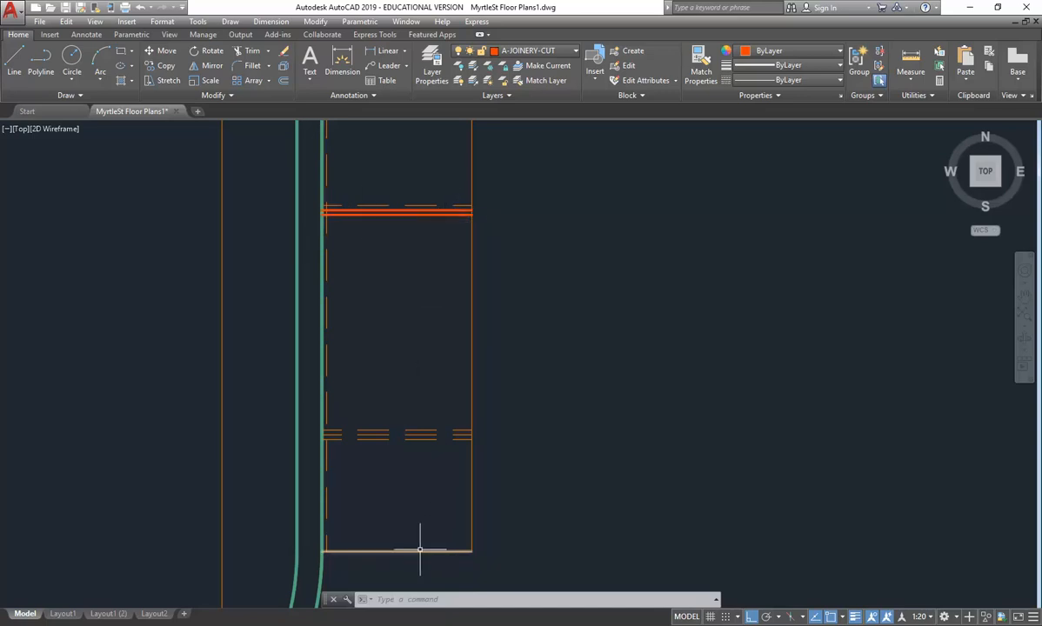
click(417, 385)
click(383, 467)
key(Delete)
Step: Move the line closing the south end of the west bench onto the A-JOINERY-CUT layer
click(425, 497)
click(396, 561)
click(522, 50)
click(536, 185)
key(Escape)
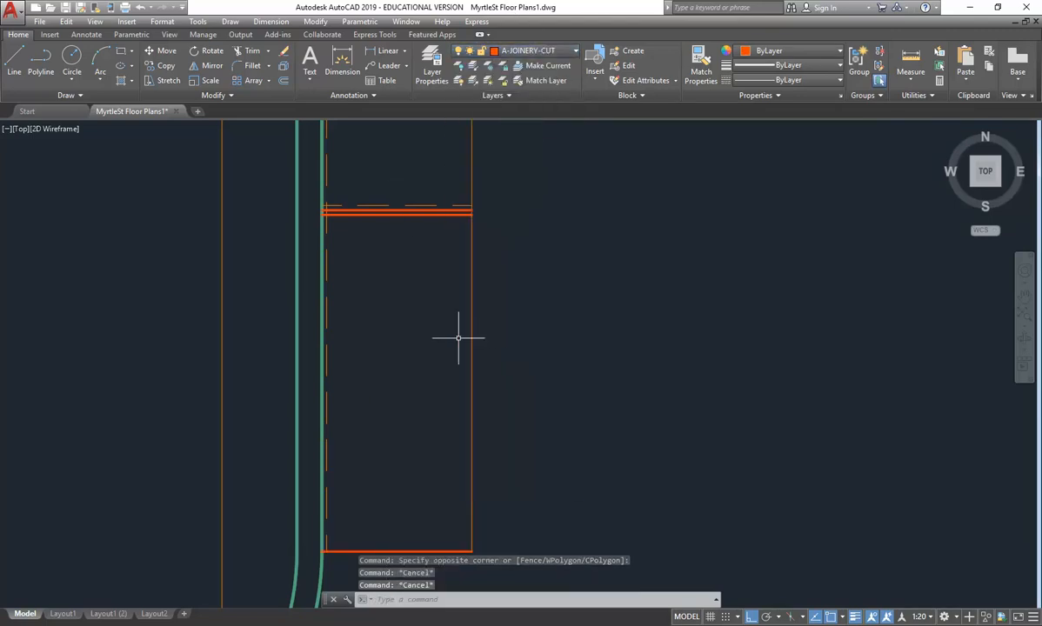
Step: Offset the cut line closing the west bench's south end 19 to the north
middle_drag(473, 346, 466, 289)
text(o)
key(Return)
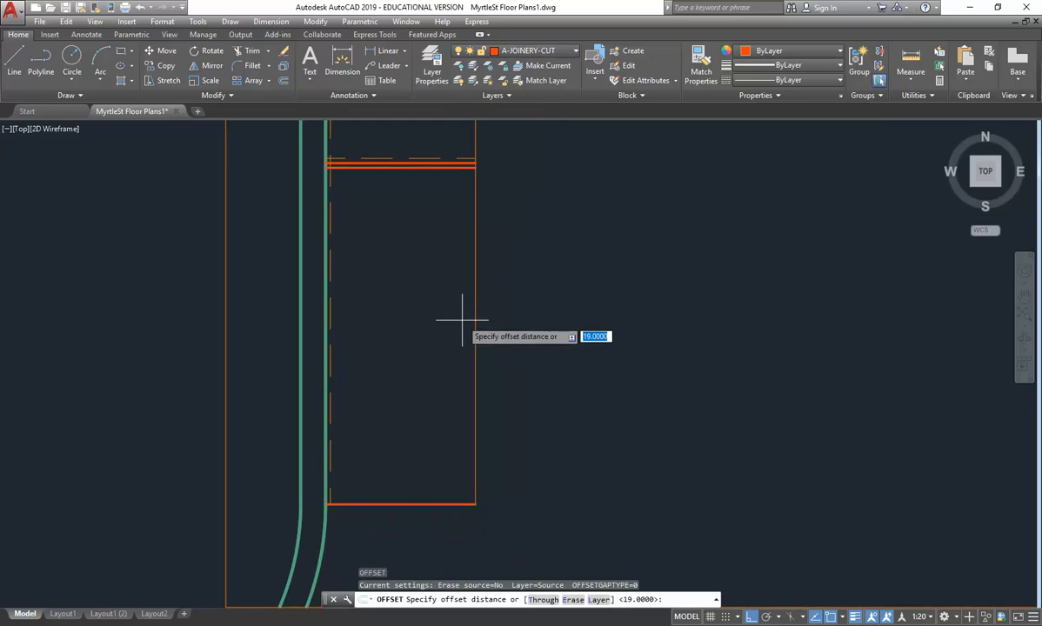
key(Return)
click(440, 503)
click(437, 454)
key(Return)
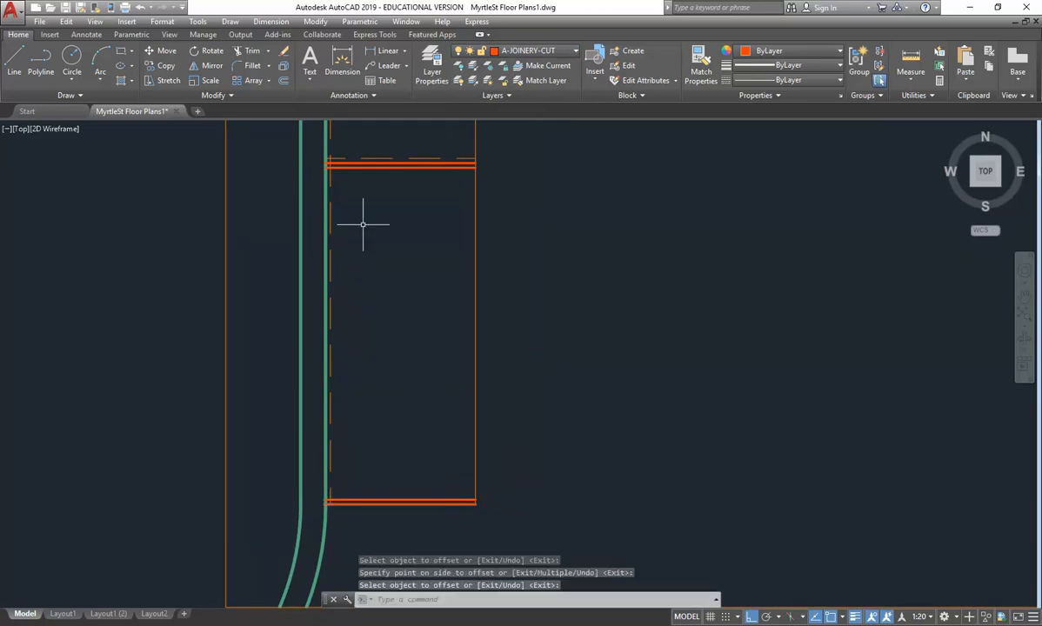
Step: Break the west bench's front edge from a point below the cabinet divider up to the divider's northern solid cut line
middle_drag(342, 221, 344, 233)
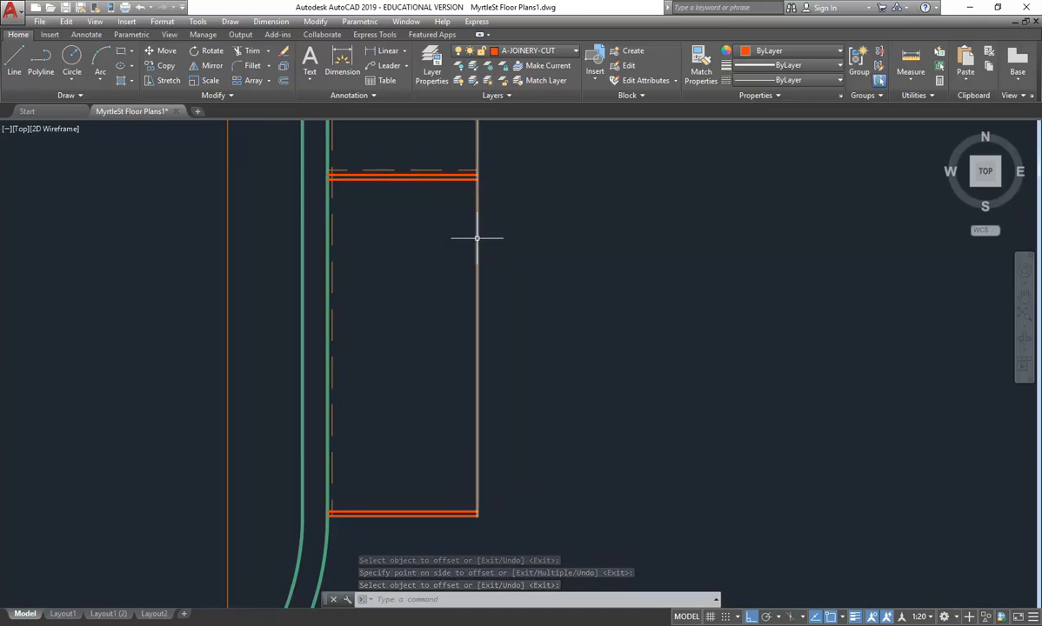
mouse_move(477, 233)
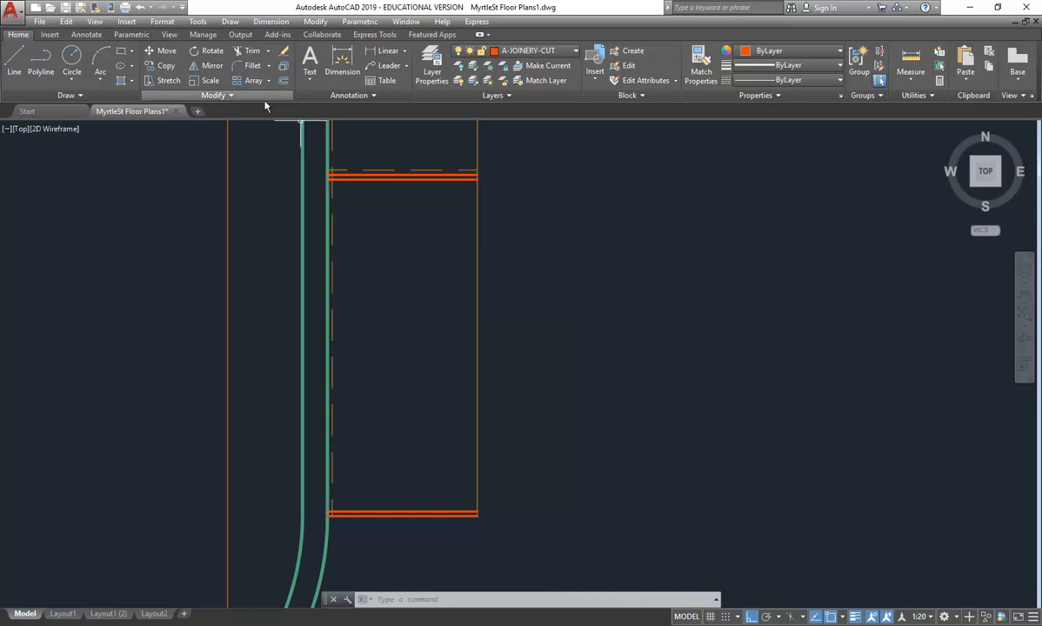
click(218, 96)
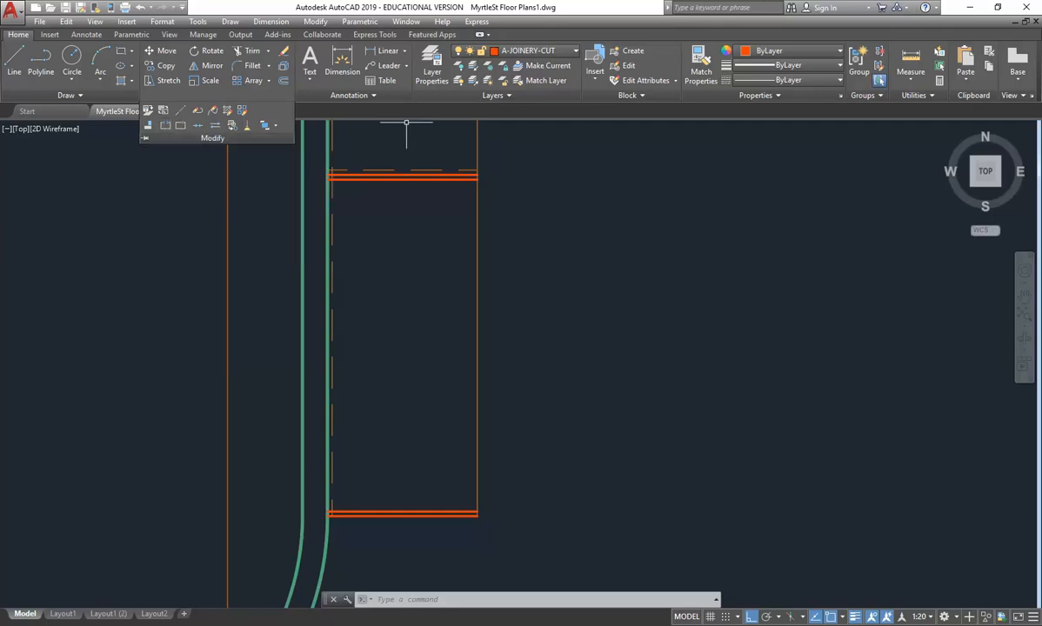
click(166, 127)
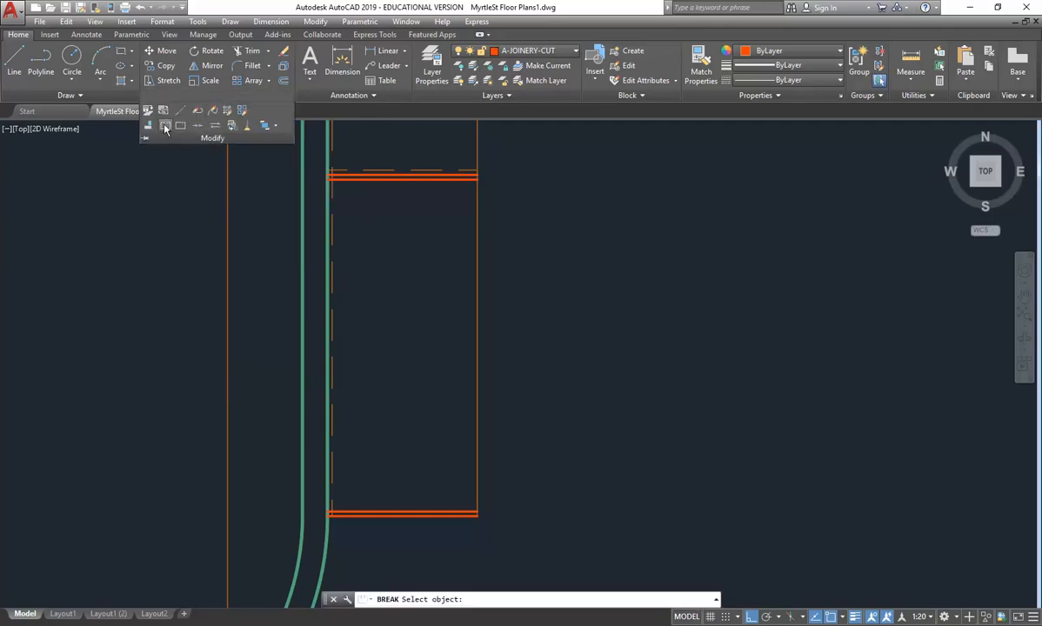
click(477, 236)
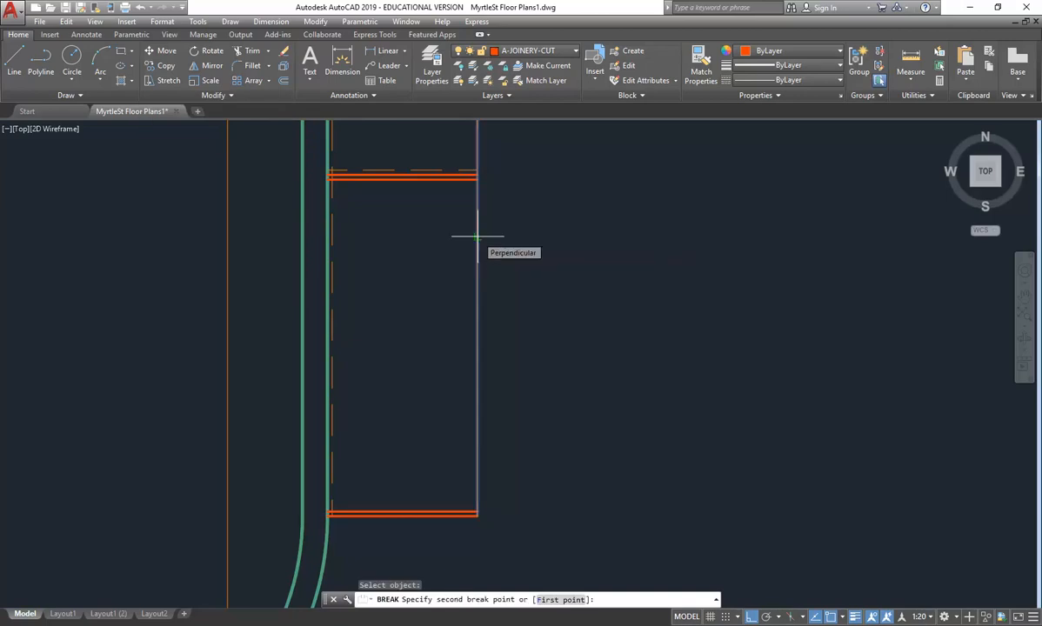
click(477, 175)
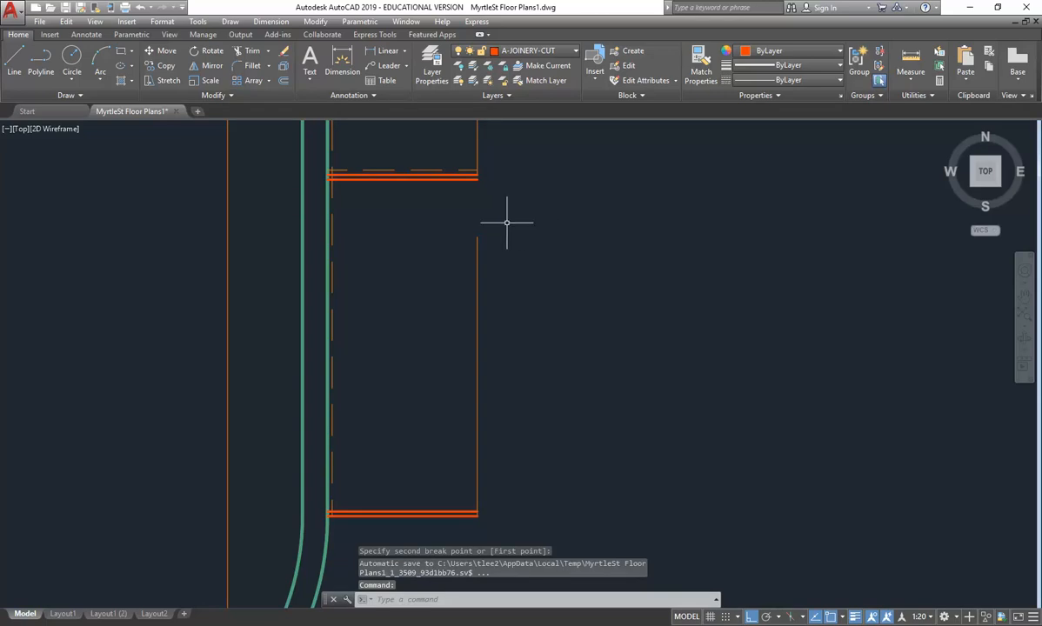
mouse_move(476, 236)
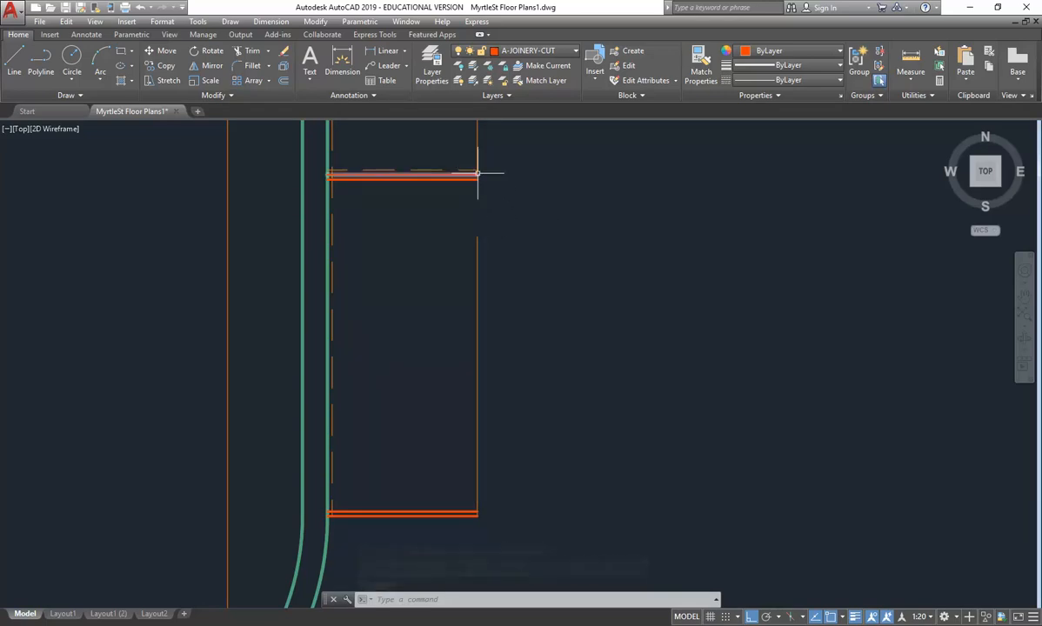
mouse_move(479, 175)
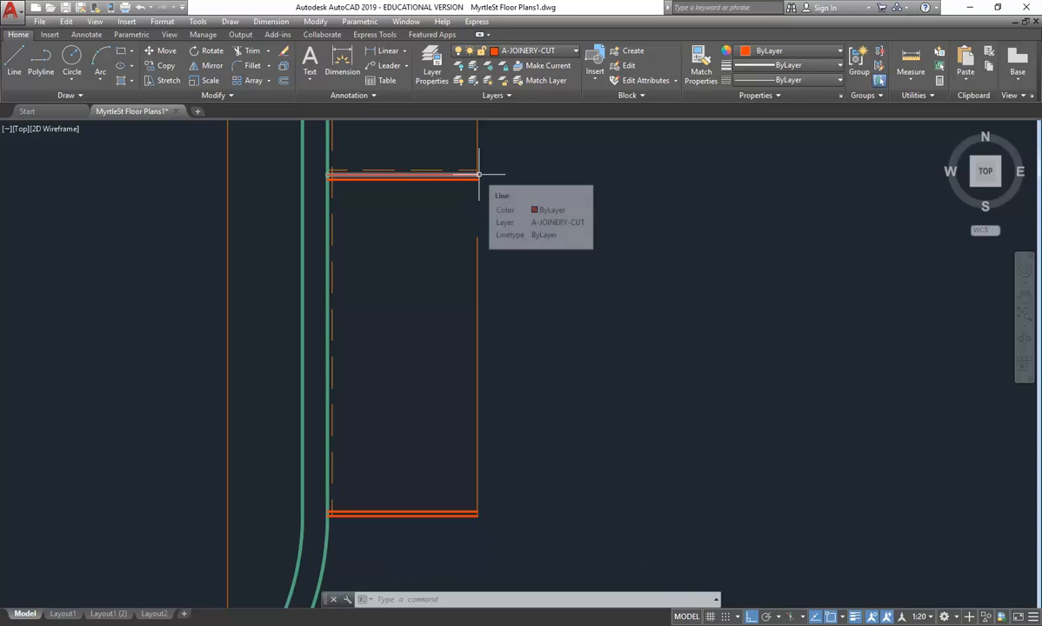
Step: Stretch the broken front edge's open southern segment up to the east end of the divider's northern solid cut line
click(475, 237)
click(477, 236)
click(476, 175)
key(Escape)
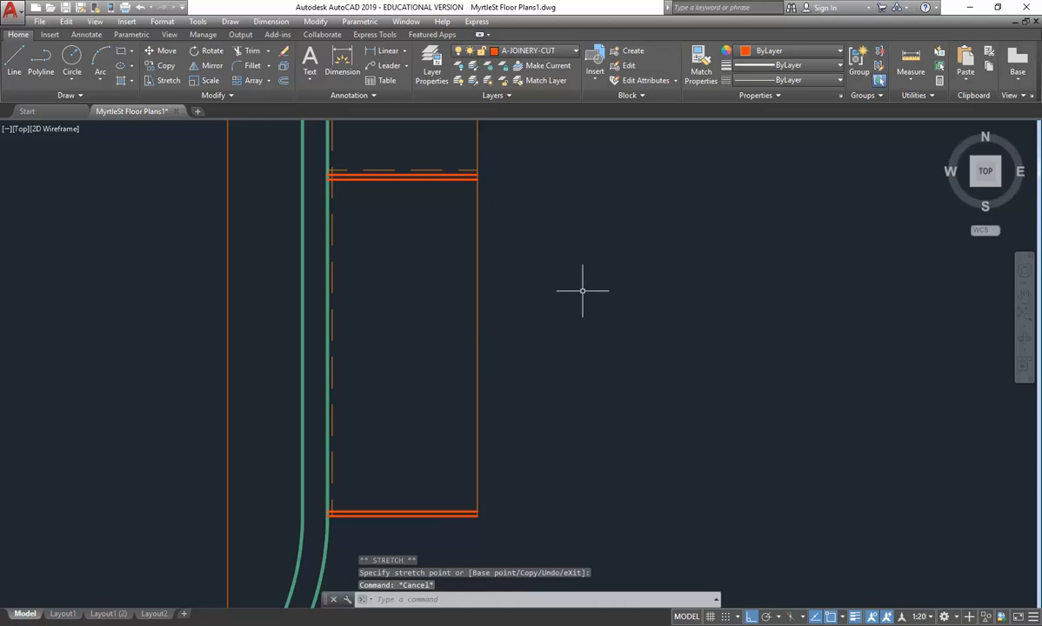
Step: Undo the grip stretch and the break on the west bench's front edge
click(517, 185)
click(450, 302)
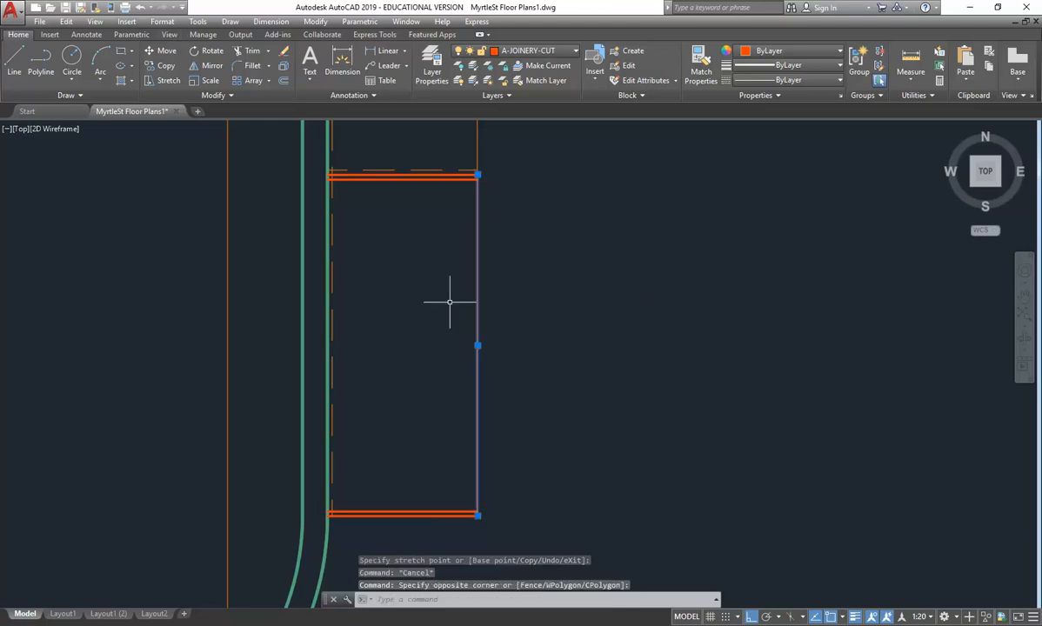
click(139, 7)
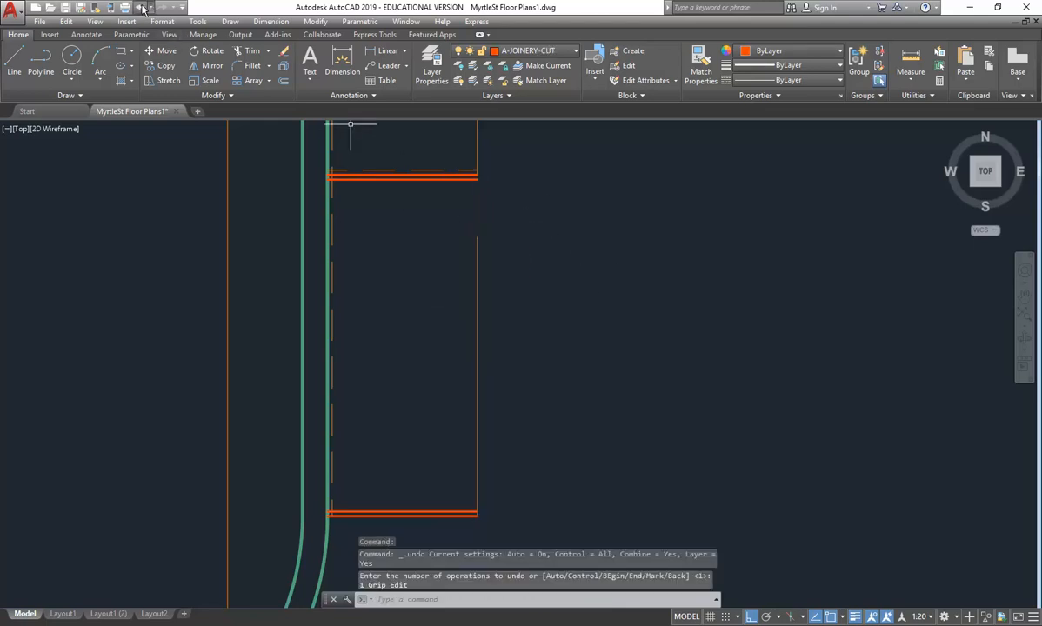
click(142, 7)
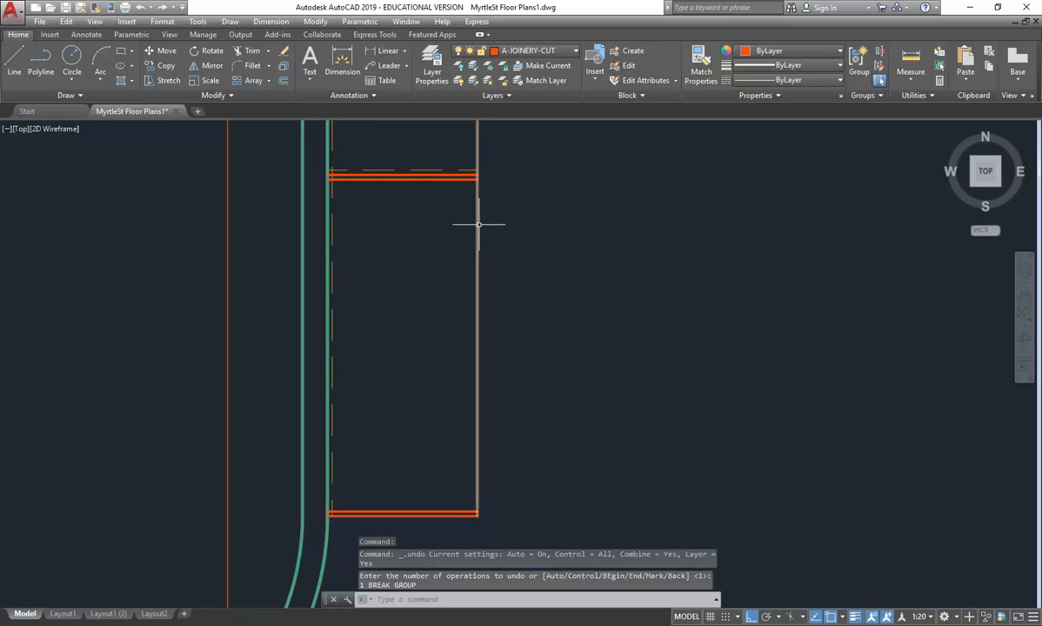
Step: Break the front edge using the First point option, picking the divider's northern solid line endpoint for both break points, and check the split
click(213, 95)
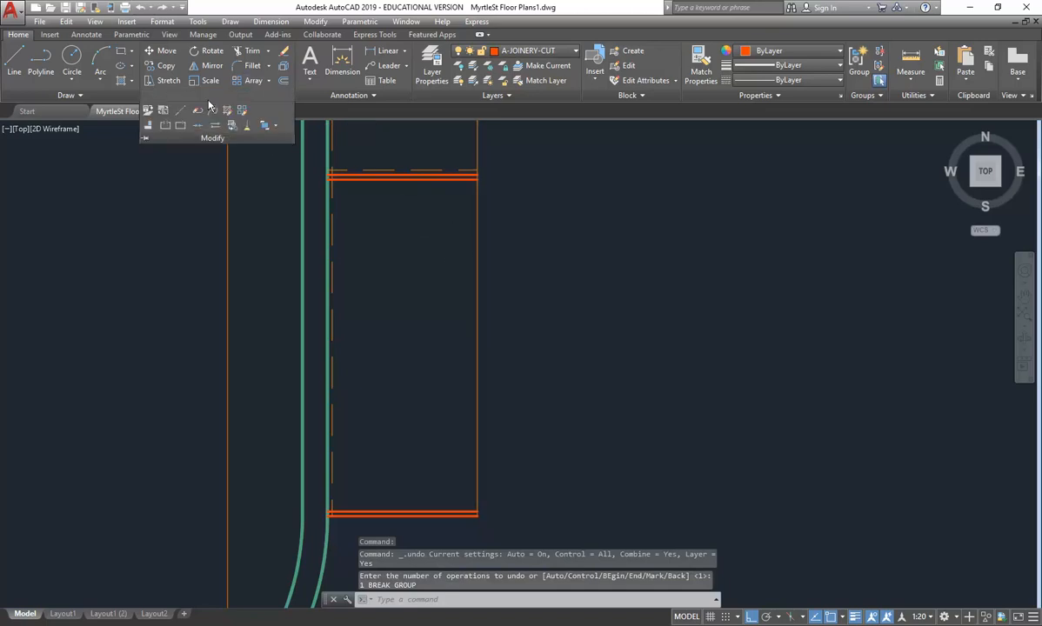
click(167, 128)
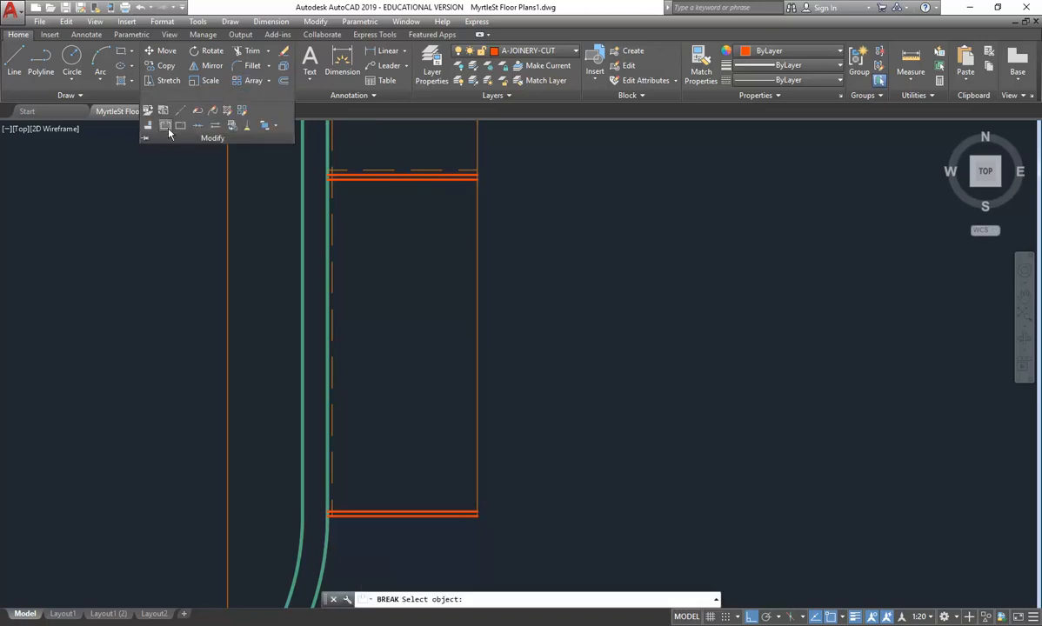
click(475, 217)
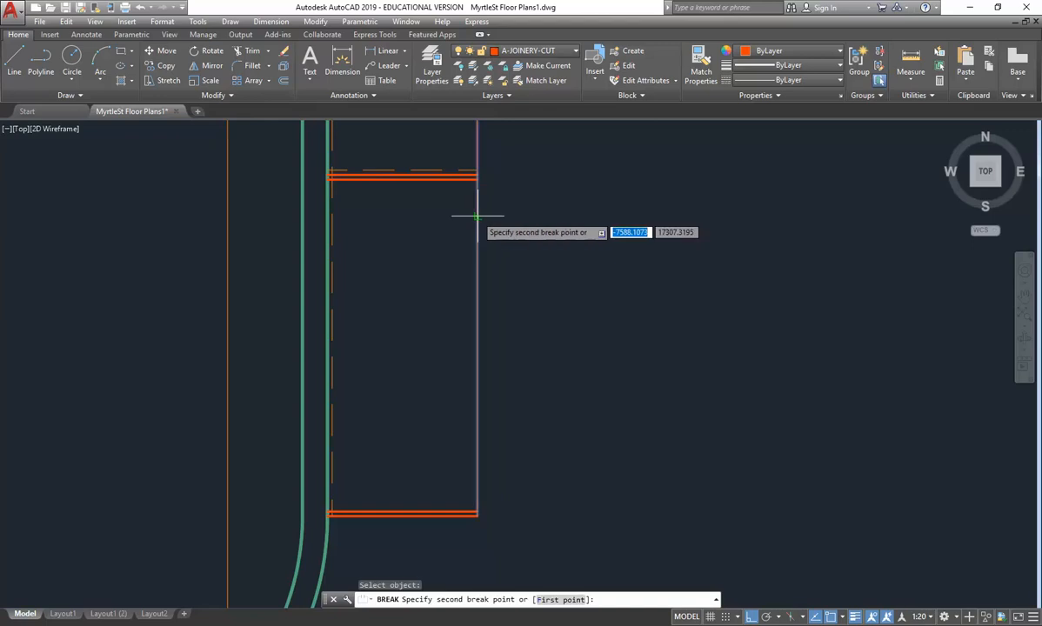
click(548, 601)
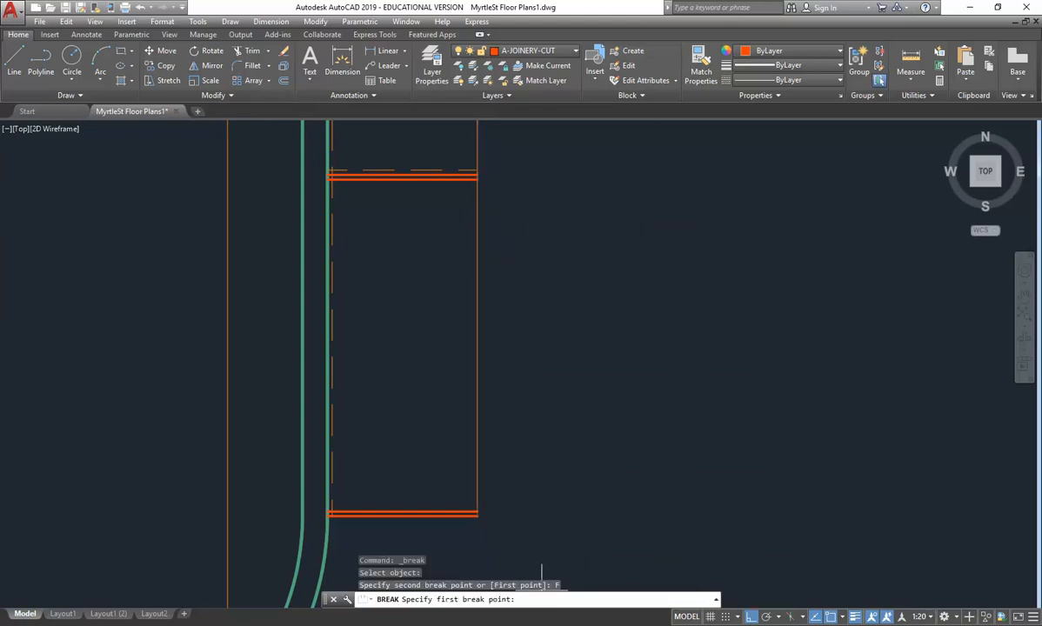
click(477, 175)
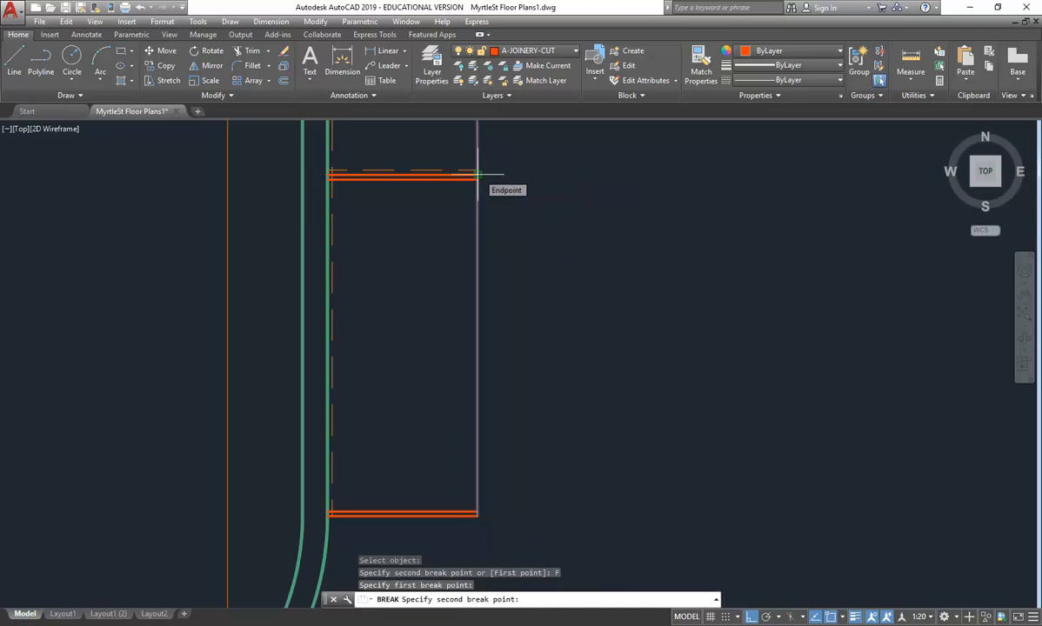
click(477, 175)
click(512, 228)
click(422, 283)
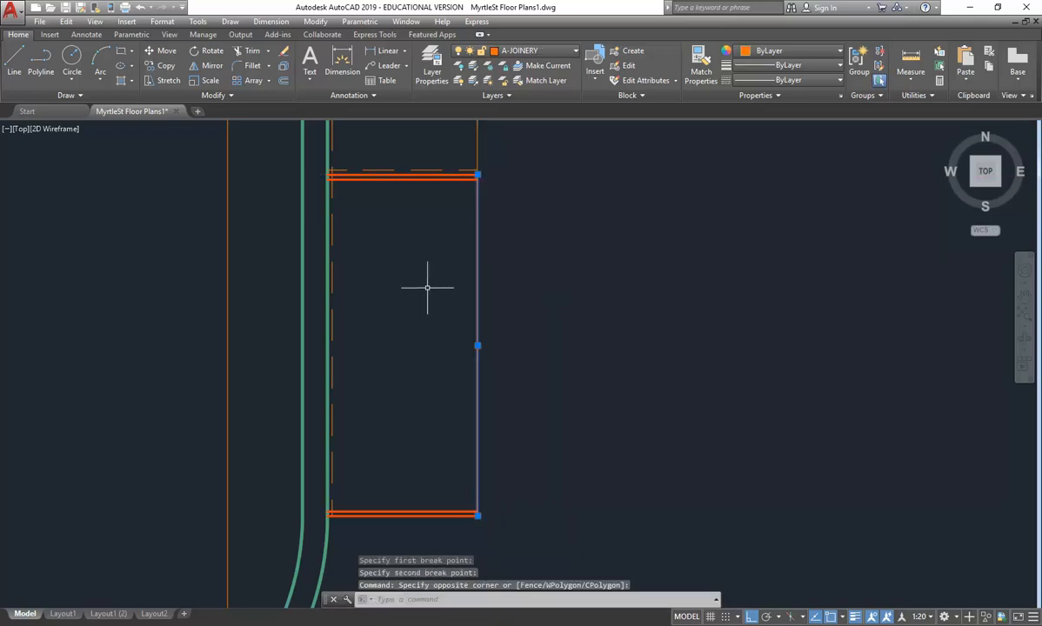
key(Escape)
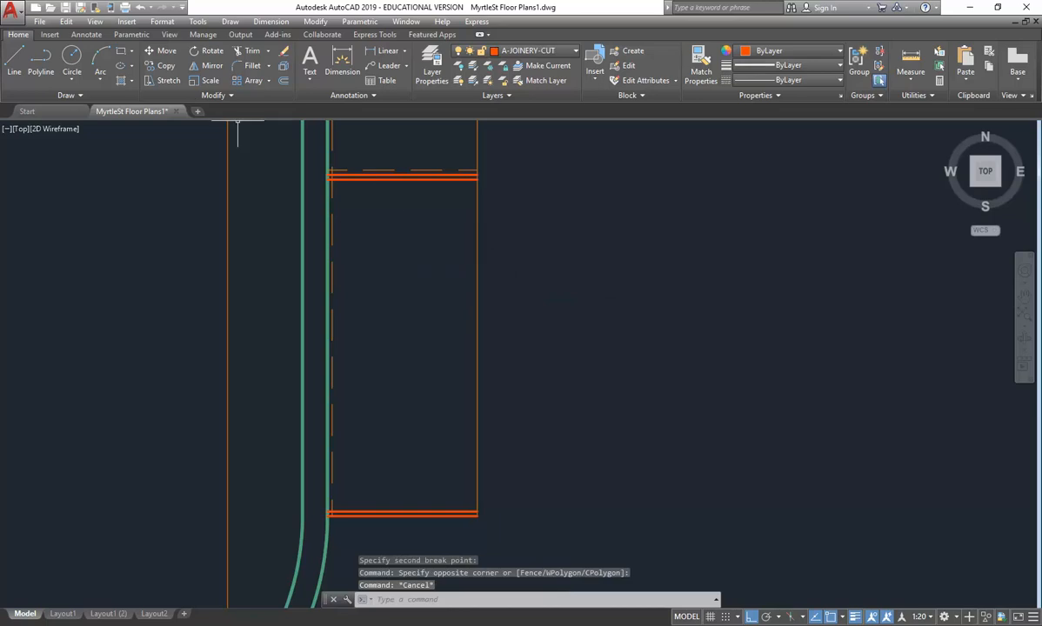
Step: Undo the two-point break and check that the front edge is one line
click(139, 7)
click(486, 271)
click(469, 291)
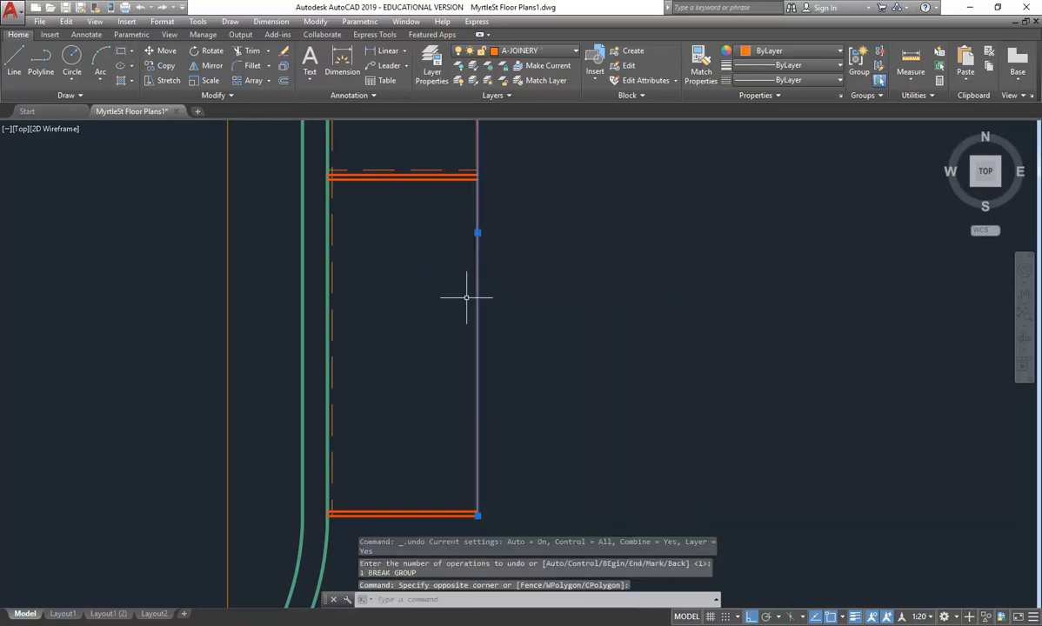
key(Escape)
key(Escape)
Step: Split the west bench's front edge with Break at Point at the east end of the divider's northern solid cut line
click(231, 96)
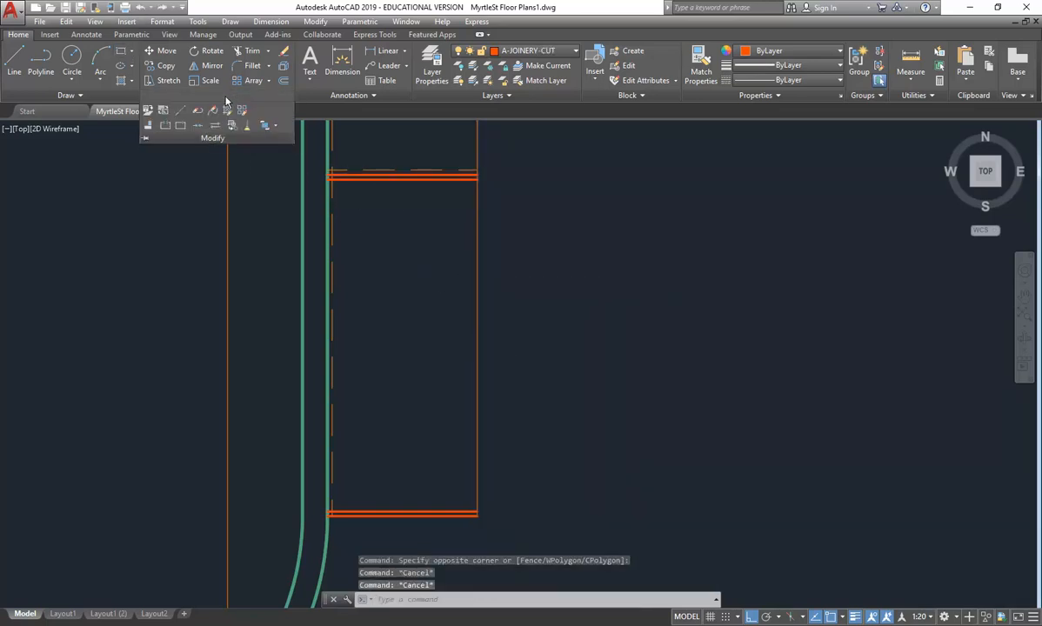
click(181, 129)
click(476, 198)
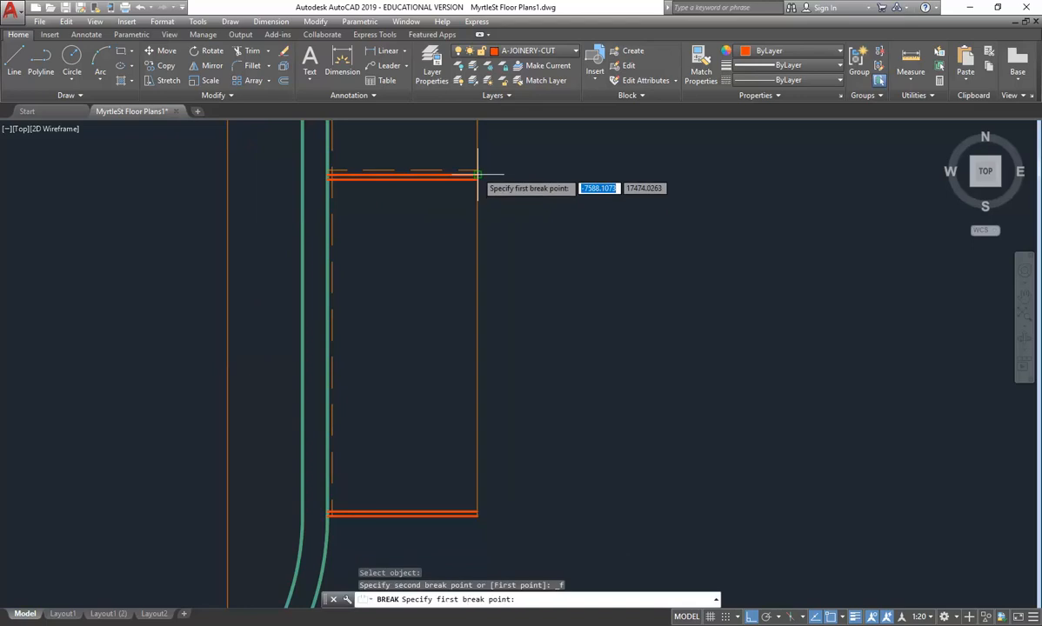
click(477, 174)
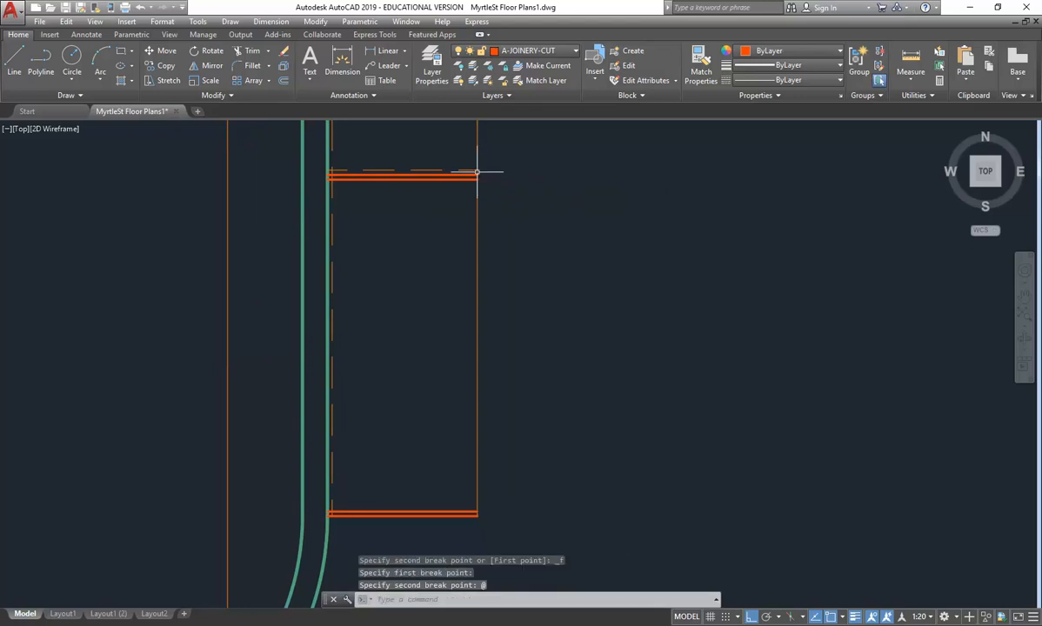
click(716, 599)
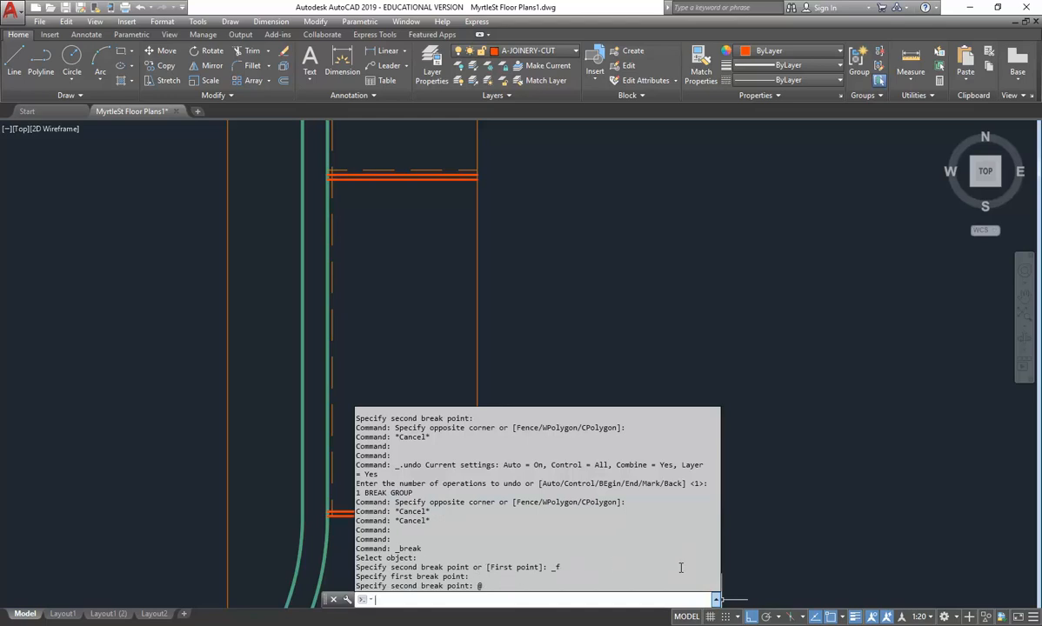
click(716, 599)
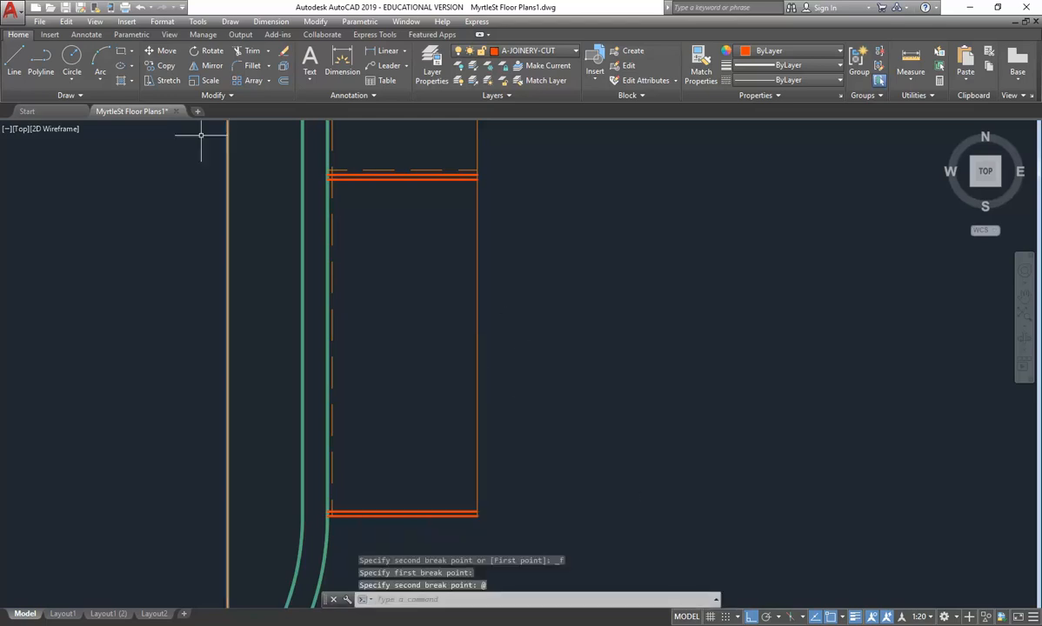
key(Return)
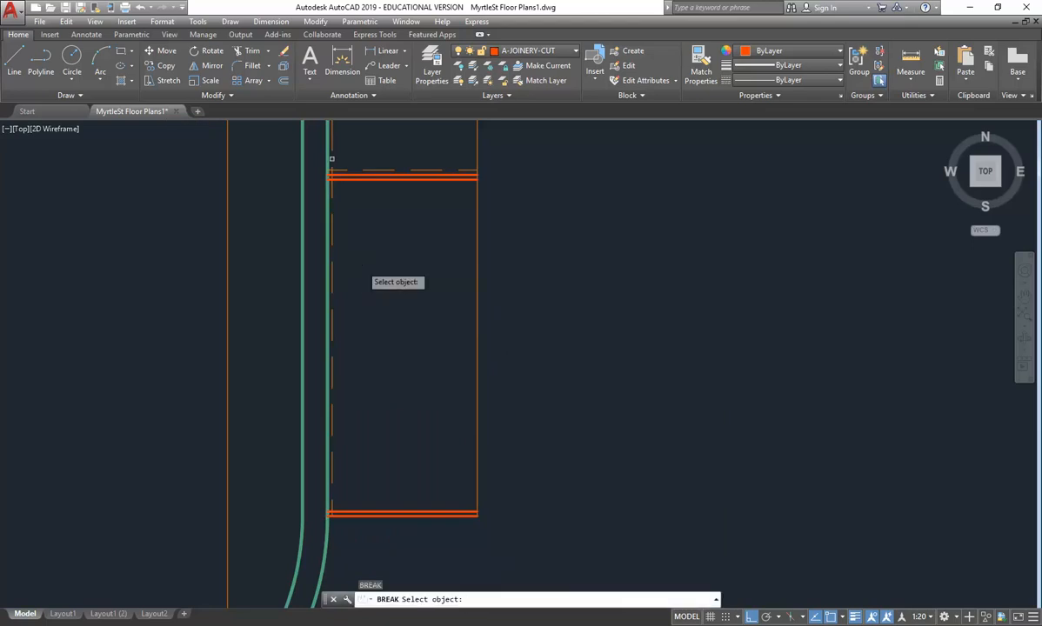
click(174, 95)
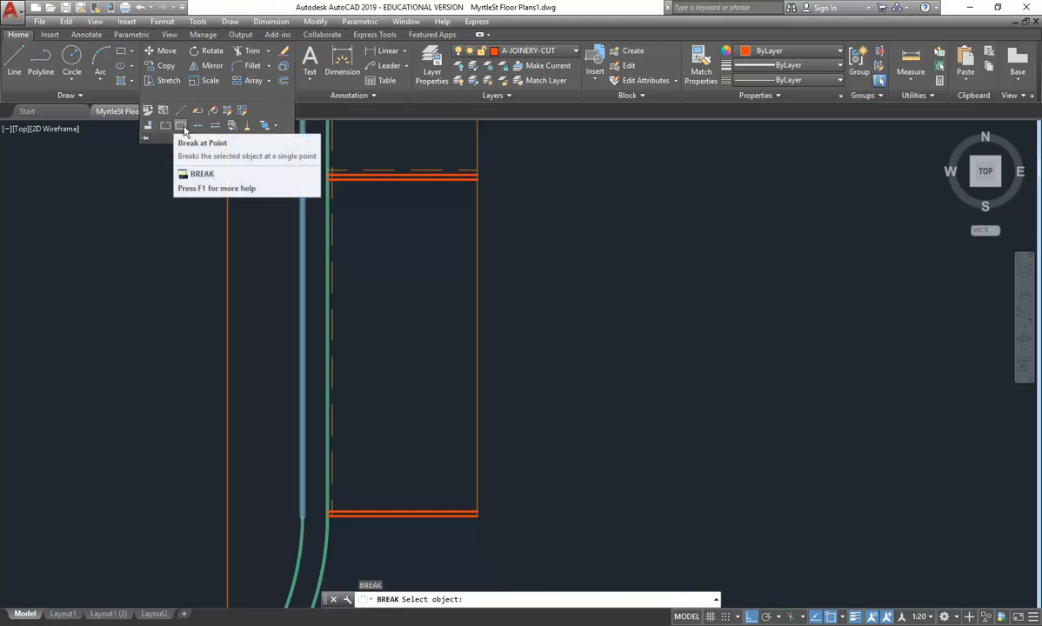
key(Escape)
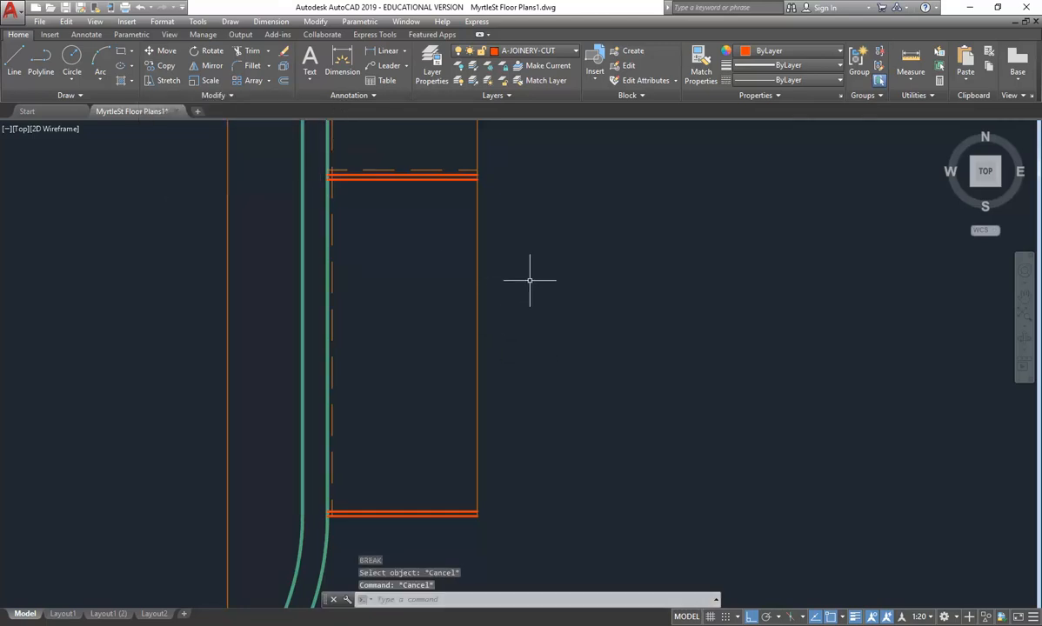
Step: Move the front edge segment south of the cabinet divider onto the A-JOINERY-CUT layer
click(514, 281)
click(448, 349)
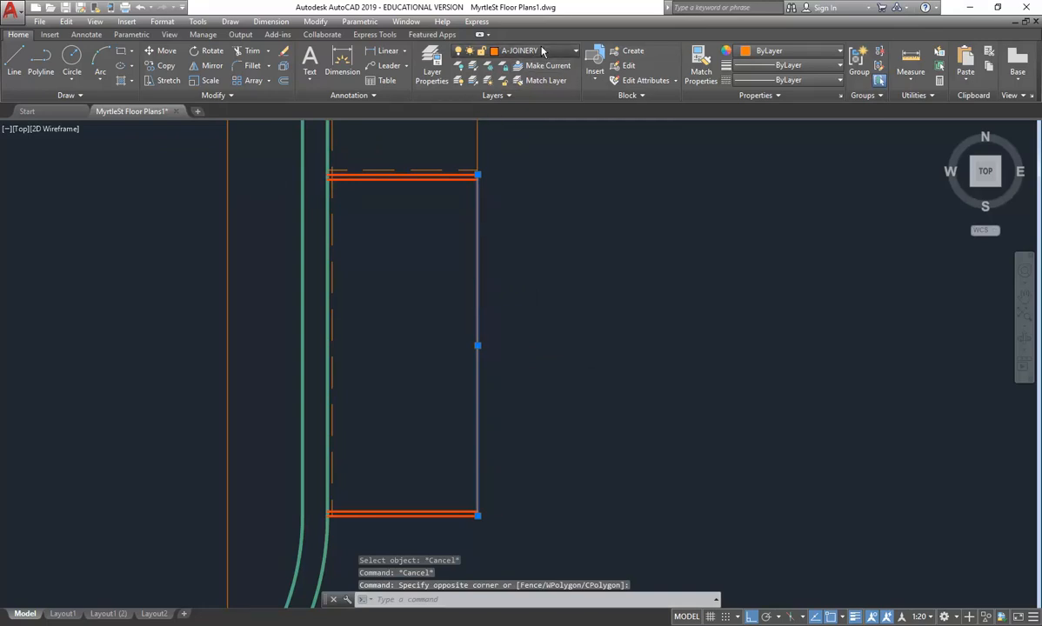
click(542, 51)
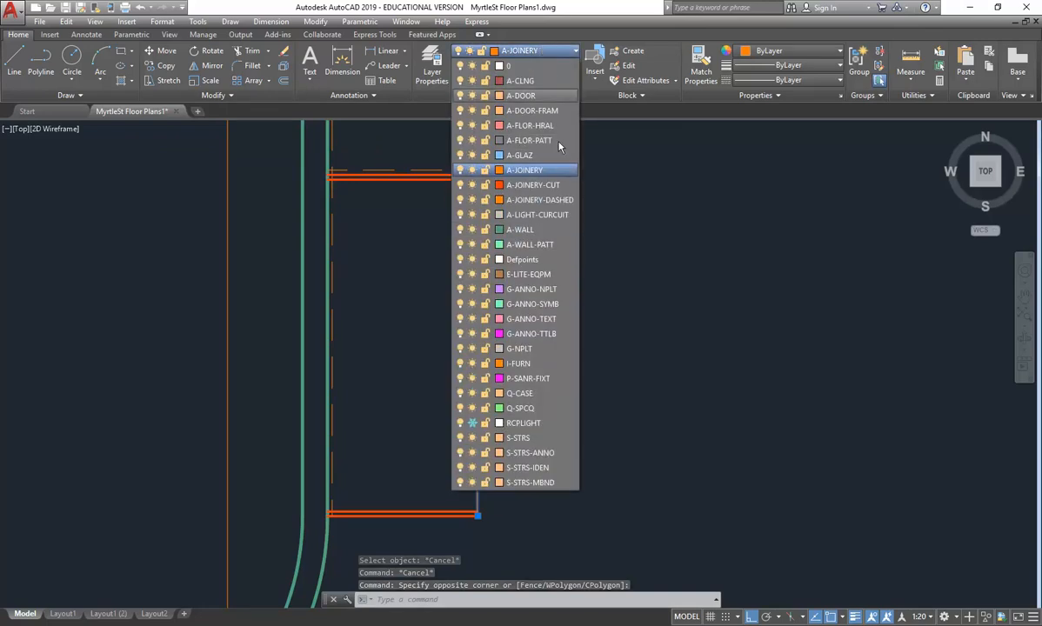
click(535, 185)
key(Escape)
key(Escape)
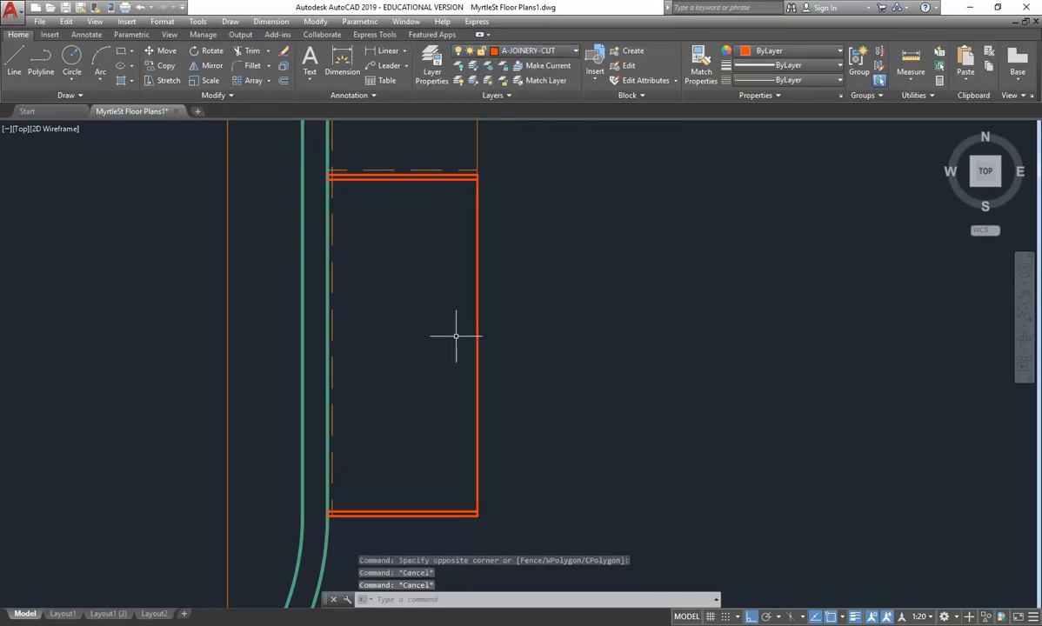
Step: Offset the front edge segment south of the cabinet divider 19 inward to give the front panel its thickness
text(o)
key(Return)
text(1)
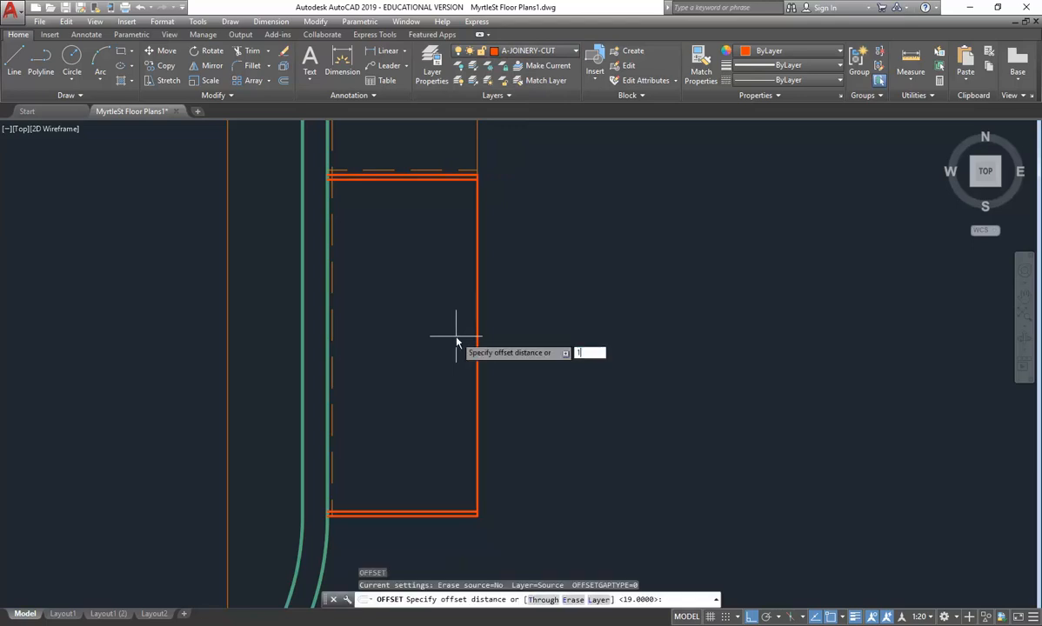
text(9)
key(Return)
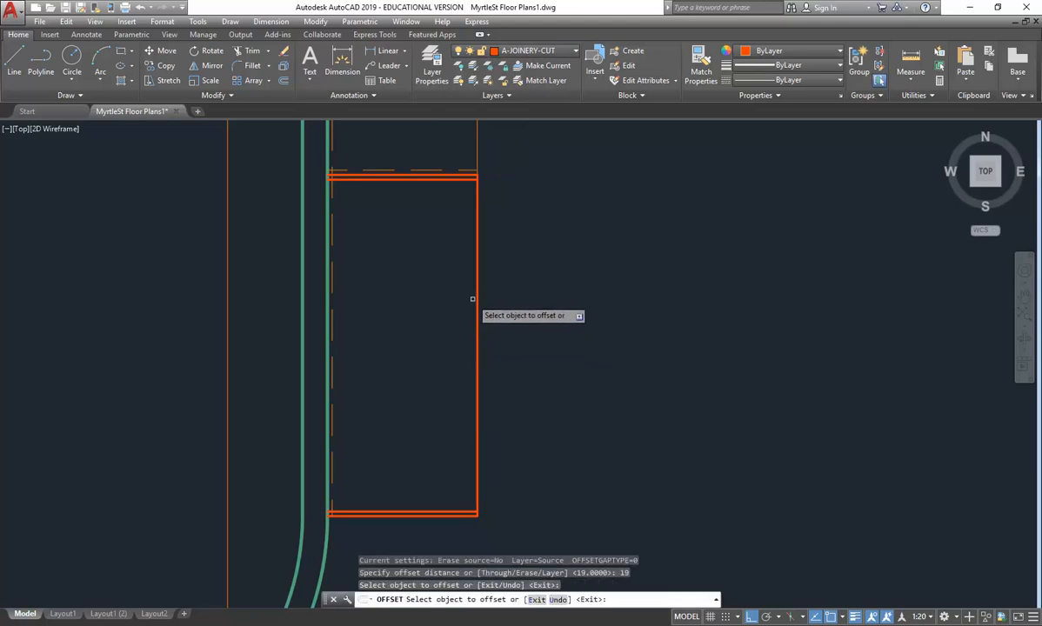
click(476, 301)
click(431, 290)
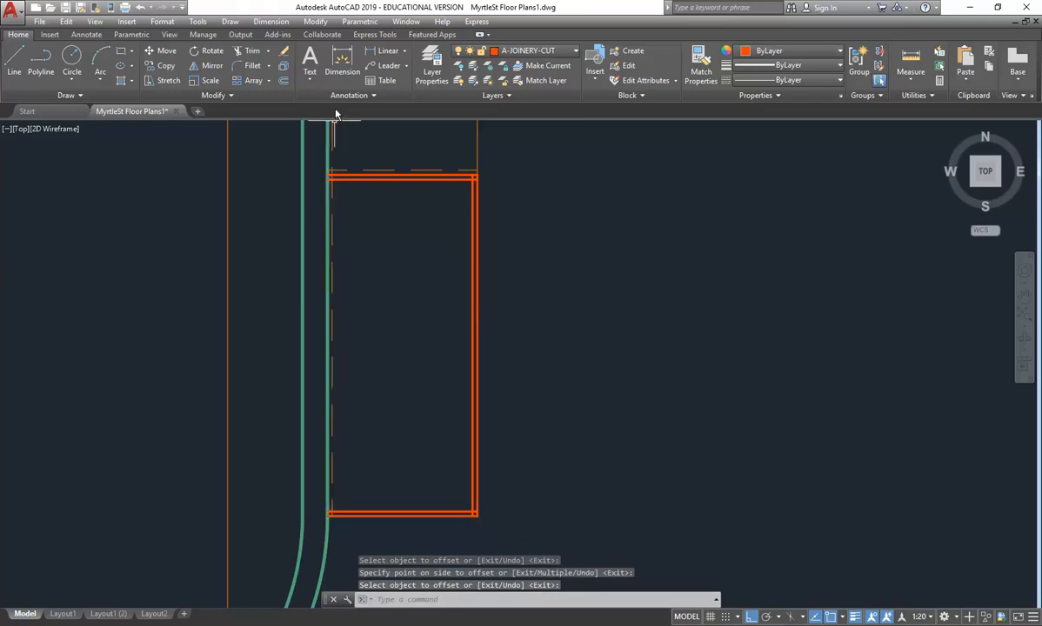
Step: Split the dashed back panel line with Break at Point where it meets the divider's northern solid cut line
click(214, 96)
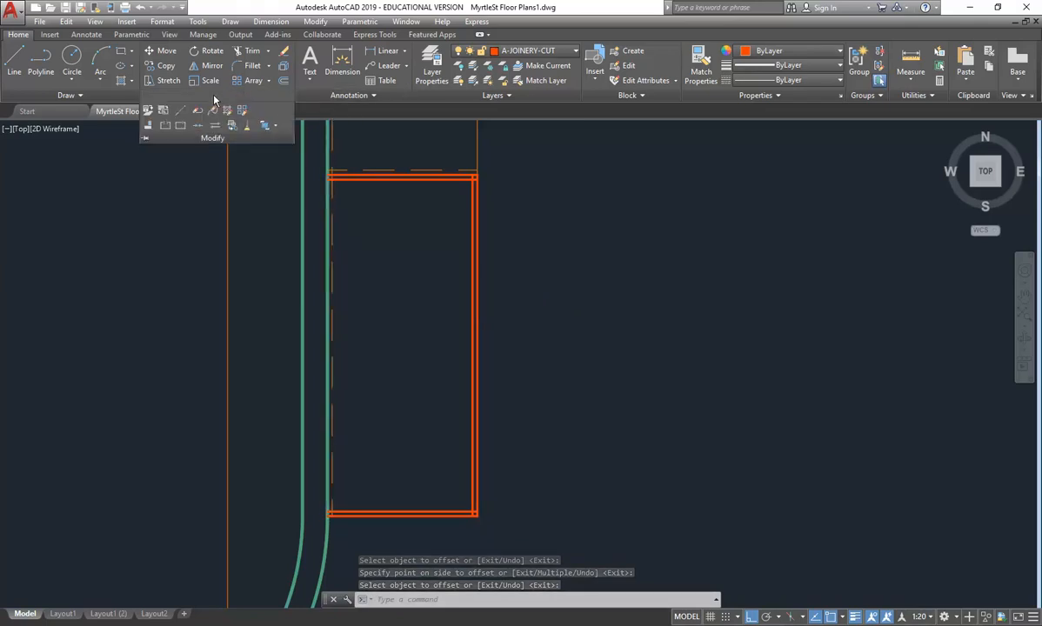
click(180, 127)
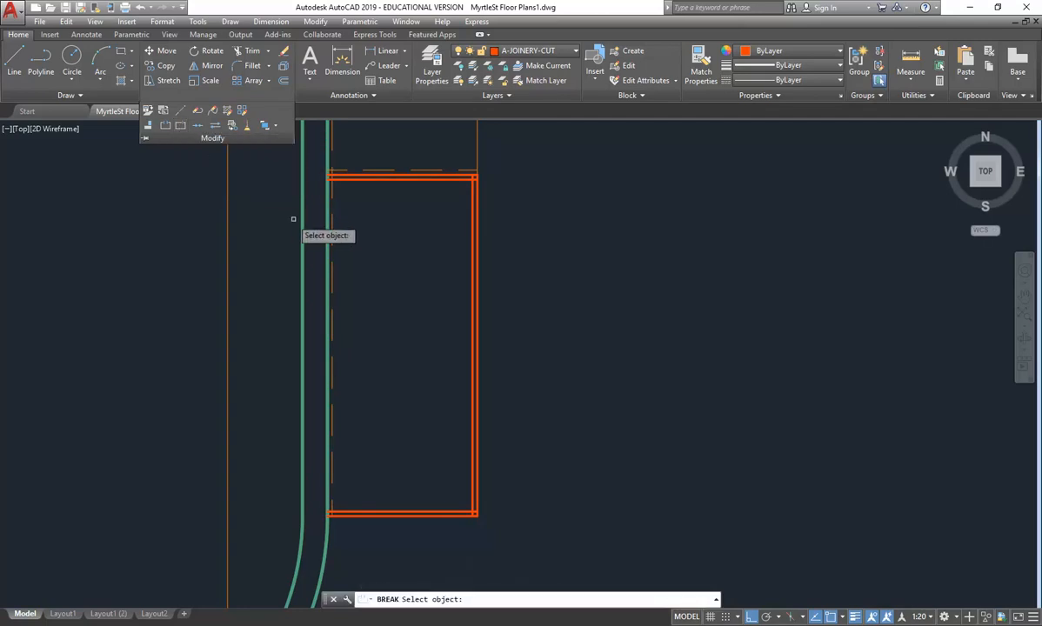
click(332, 174)
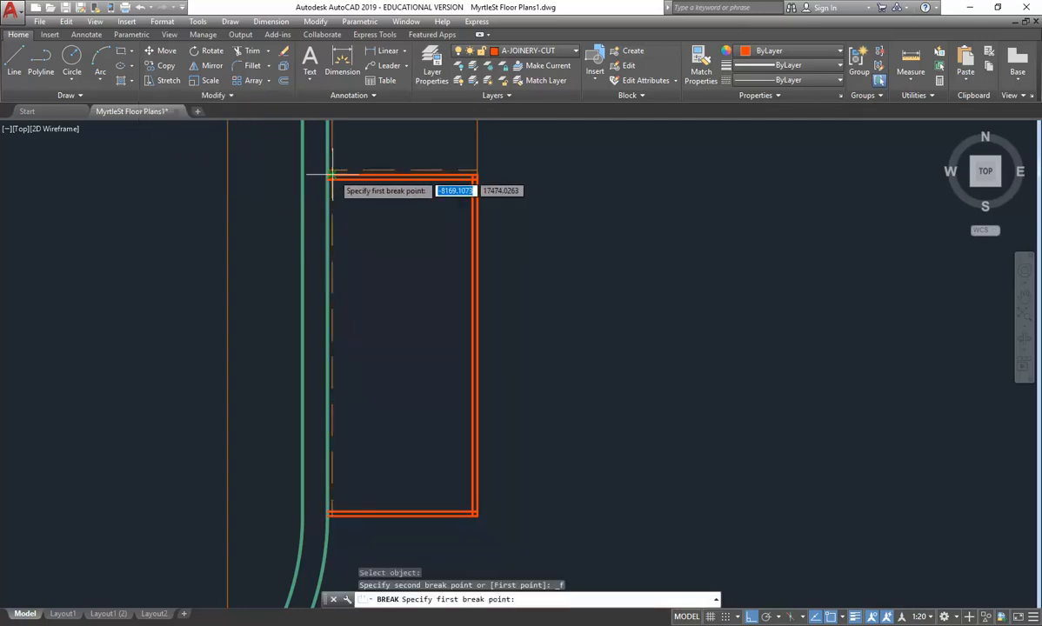
click(332, 175)
Step: Move the back panel line segment south of the divider onto the A-JOINERY-CUT layer
click(332, 227)
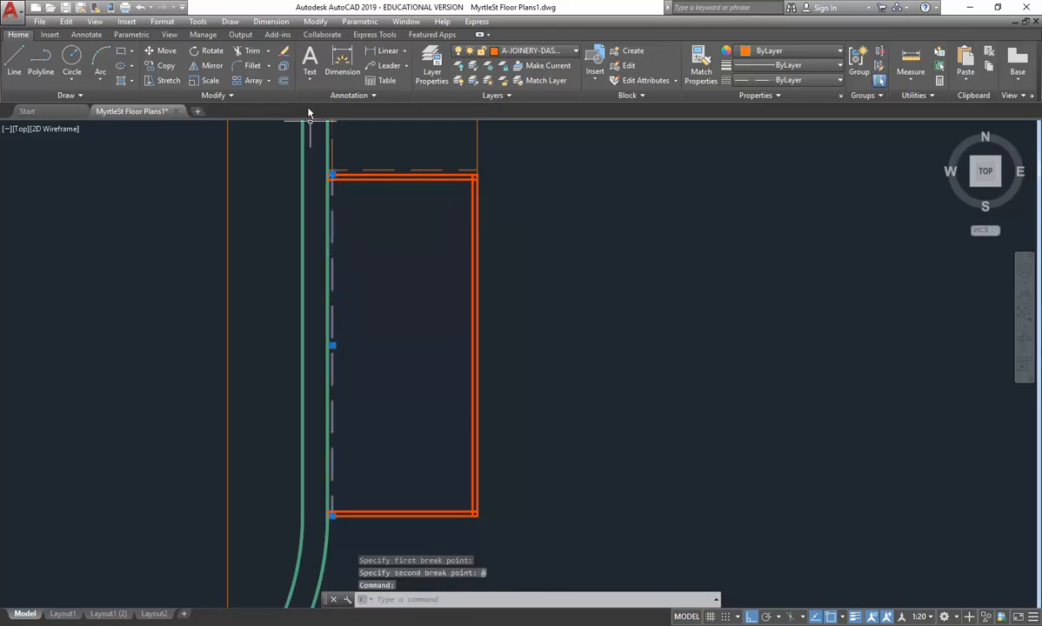
click(528, 52)
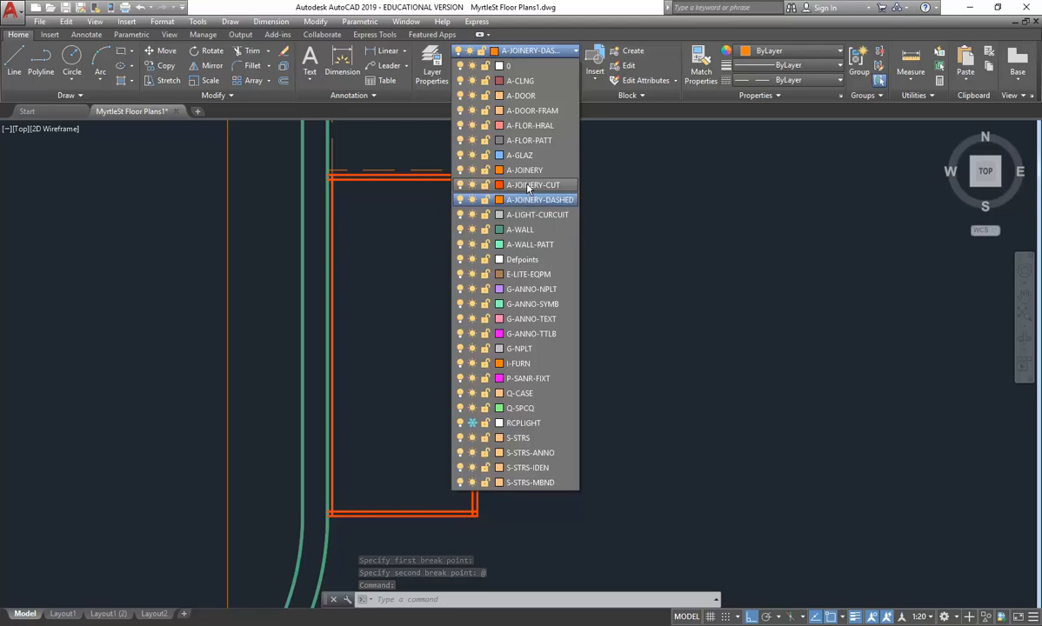
click(528, 185)
key(Escape)
key(Escape)
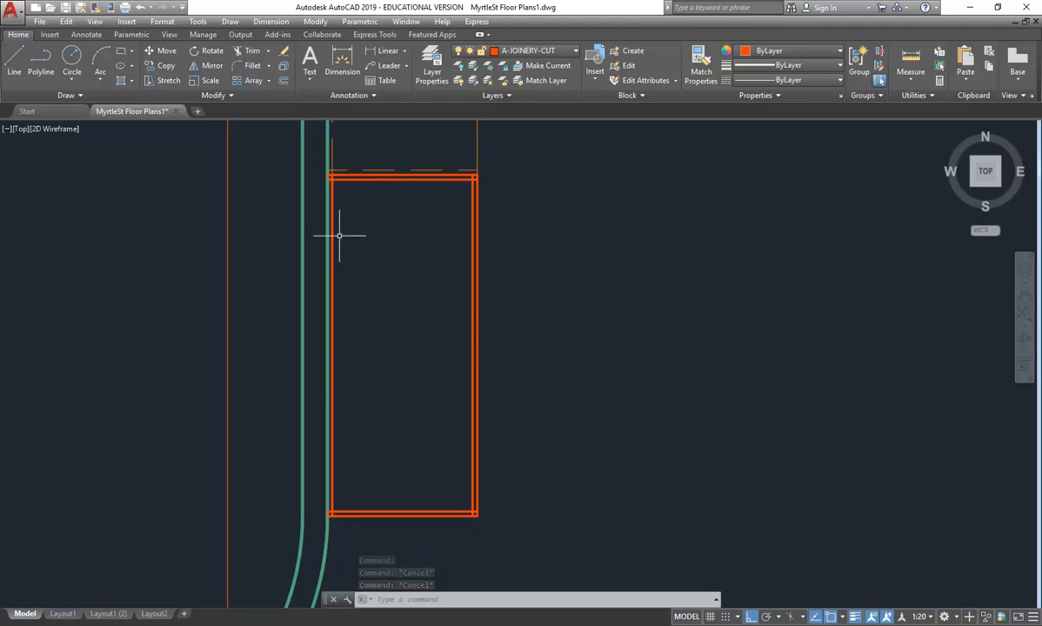
Step: Examine the back panel's cut line and how it meets the divider and the southern end panel
mouse_move(332, 229)
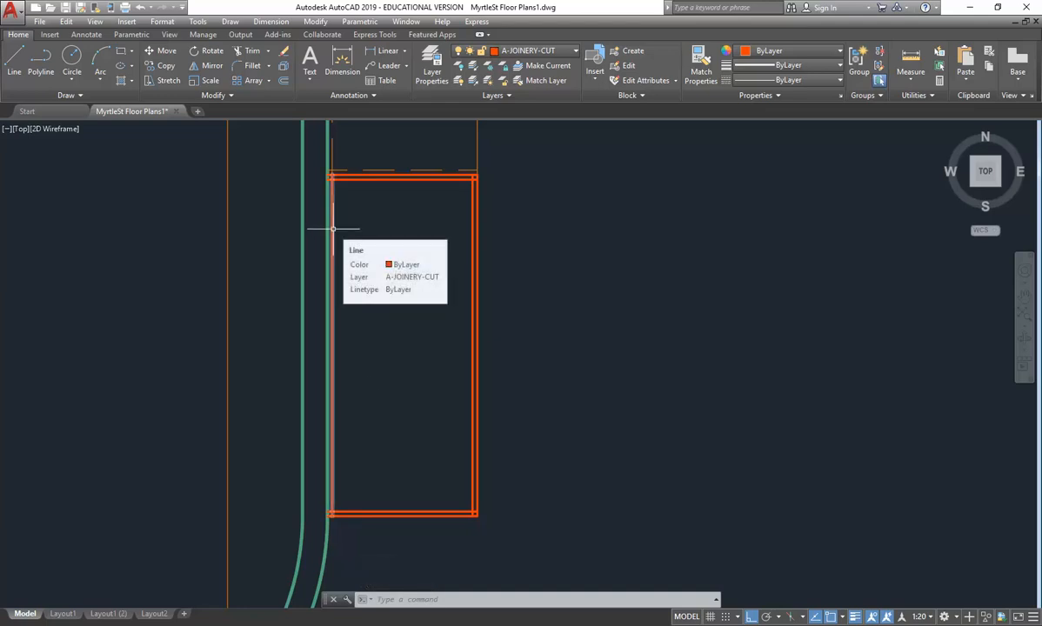
click(336, 232)
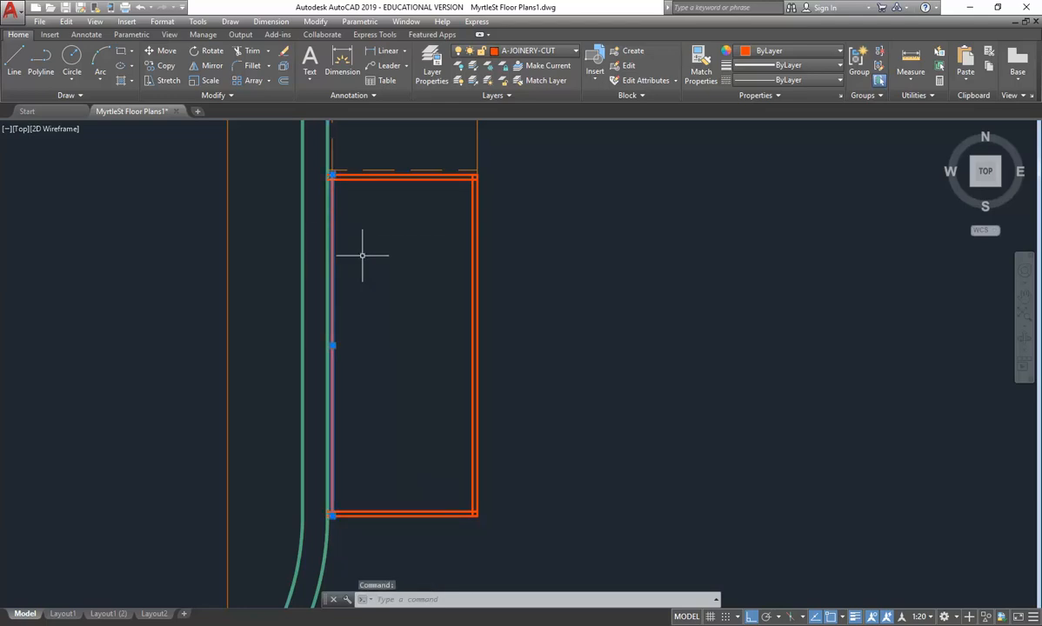
key(Escape)
key(Escape)
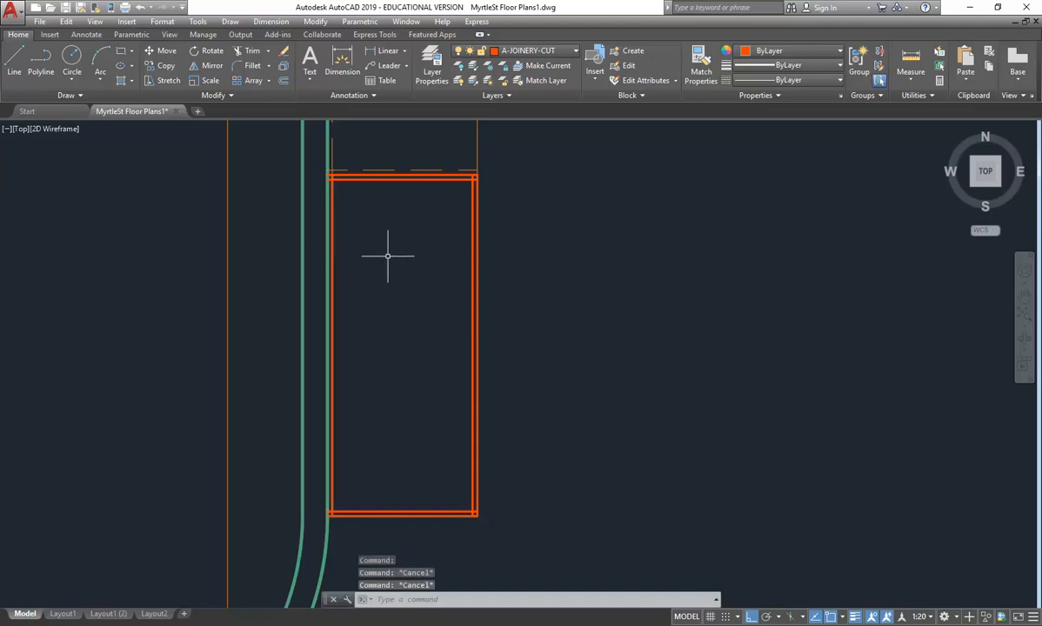
click(331, 314)
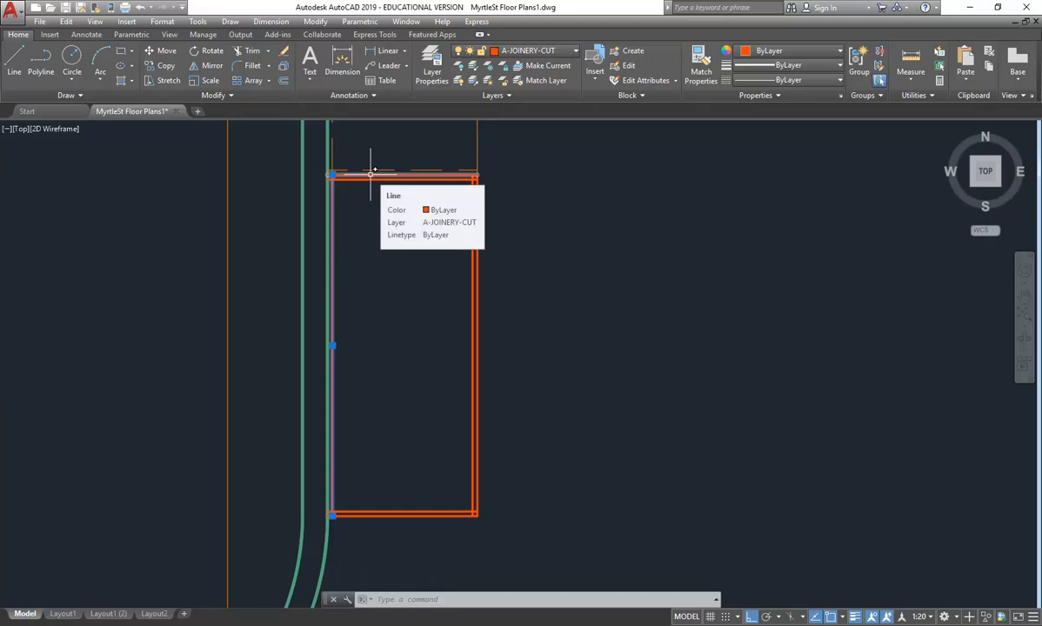
middle_drag(304, 365, 289, 365)
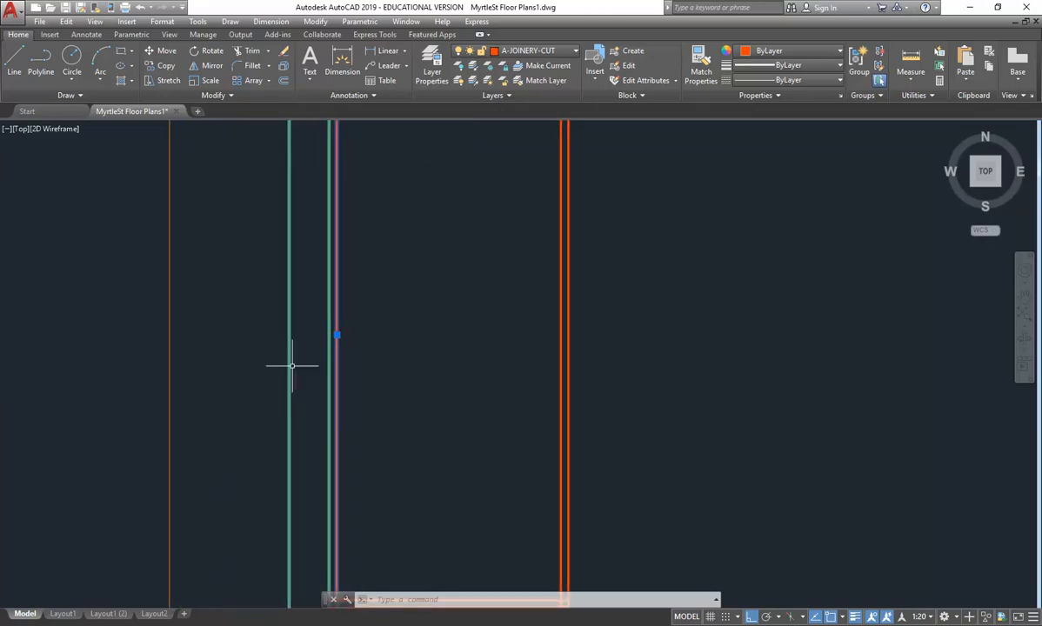
scroll(288, 365, down, 2)
key(Escape)
key(Escape)
Step: Shorten the west end of the divider's southern cut line to the back panel's cut line
scroll(305, 174, up, 8)
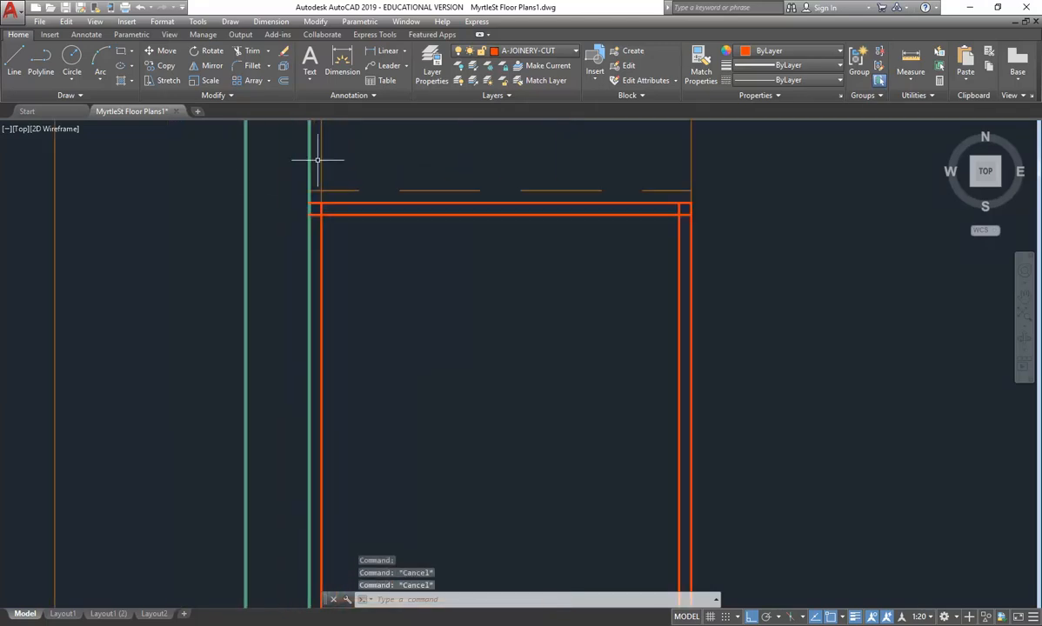
click(328, 313)
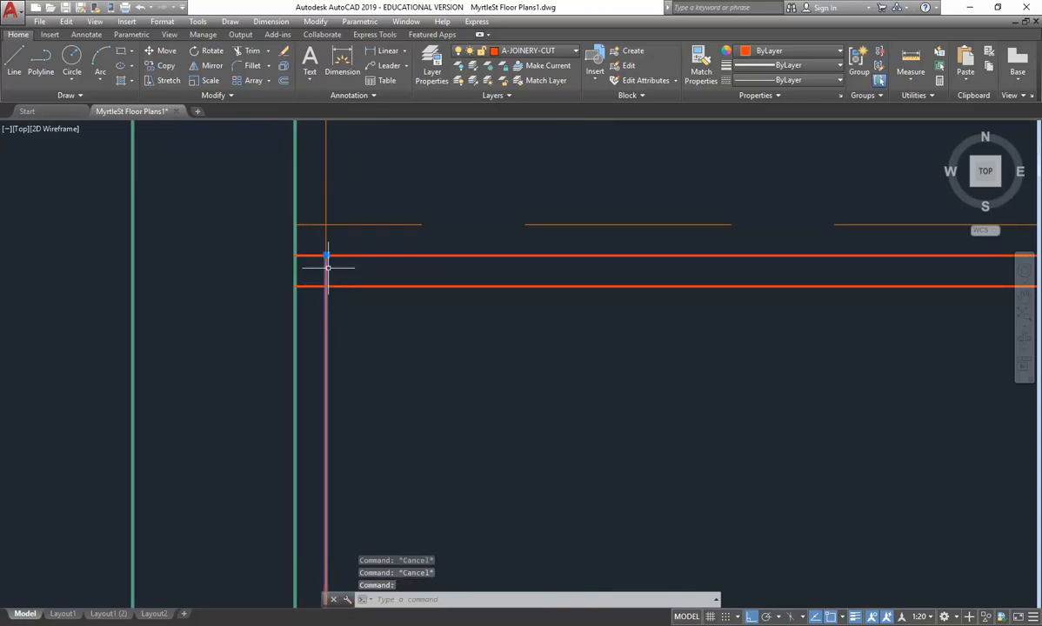
mouse_move(327, 255)
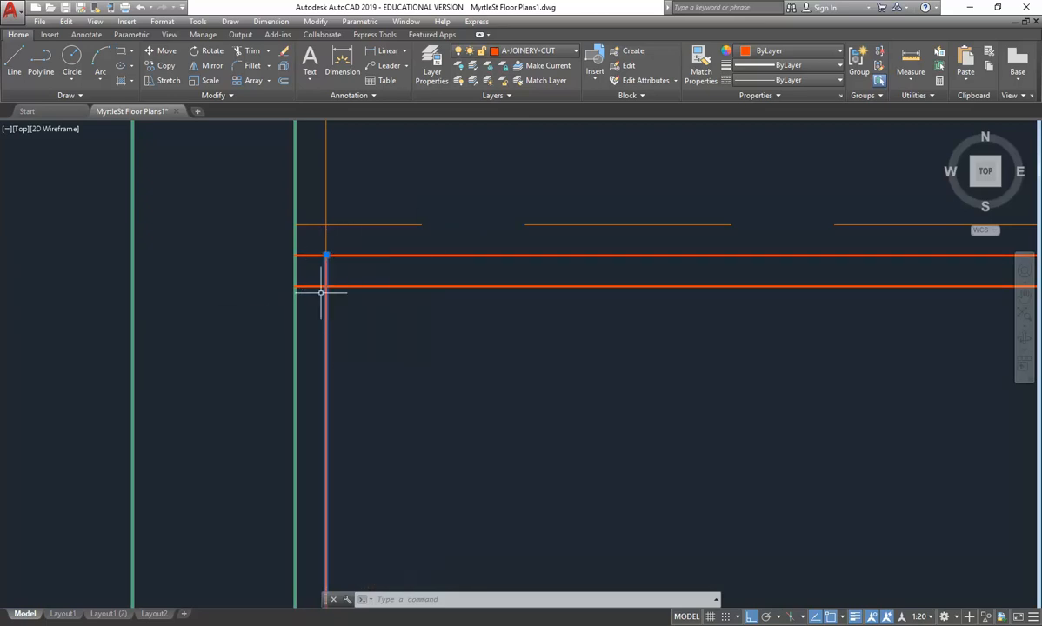
click(326, 287)
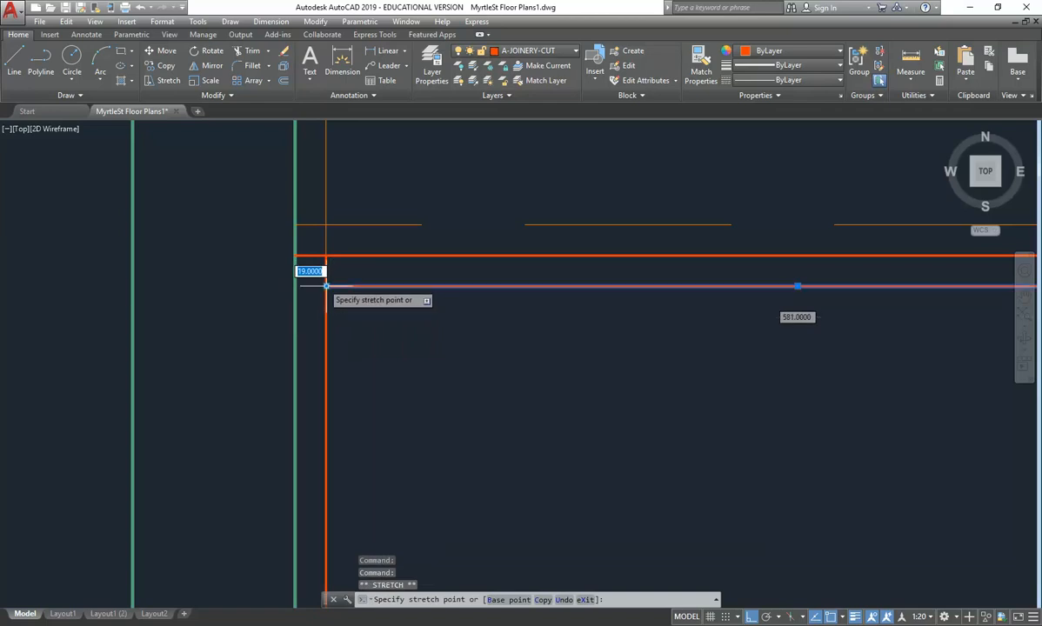
key(Escape)
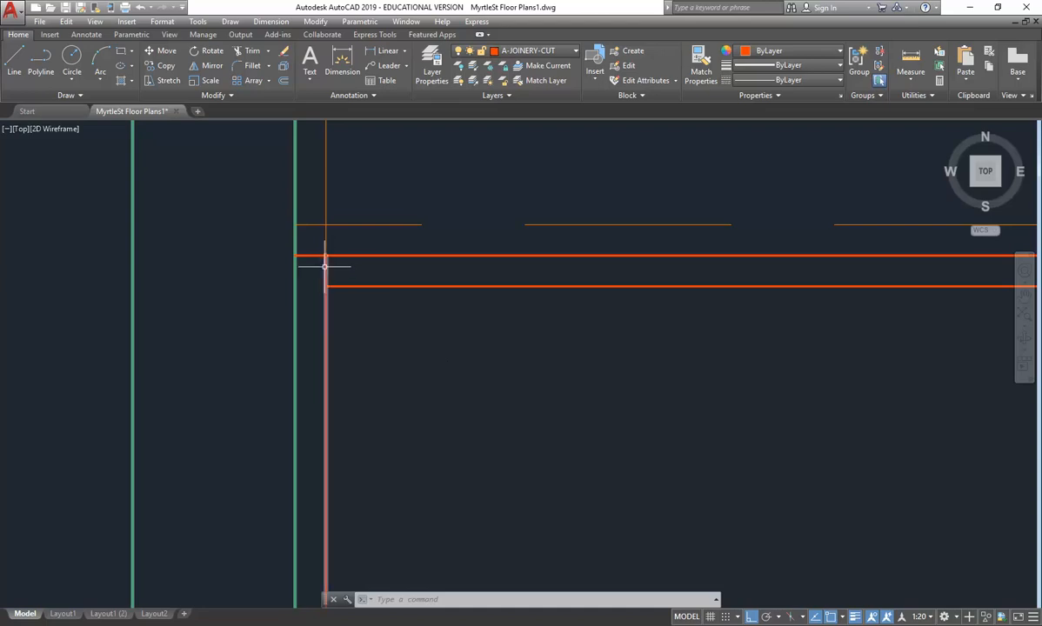
Step: Try shortening the west end of the southern end panel's inner line to the back panel line, and undo that stretch
scroll(406, 416, down, 4)
middle_drag(406, 416, 402, 237)
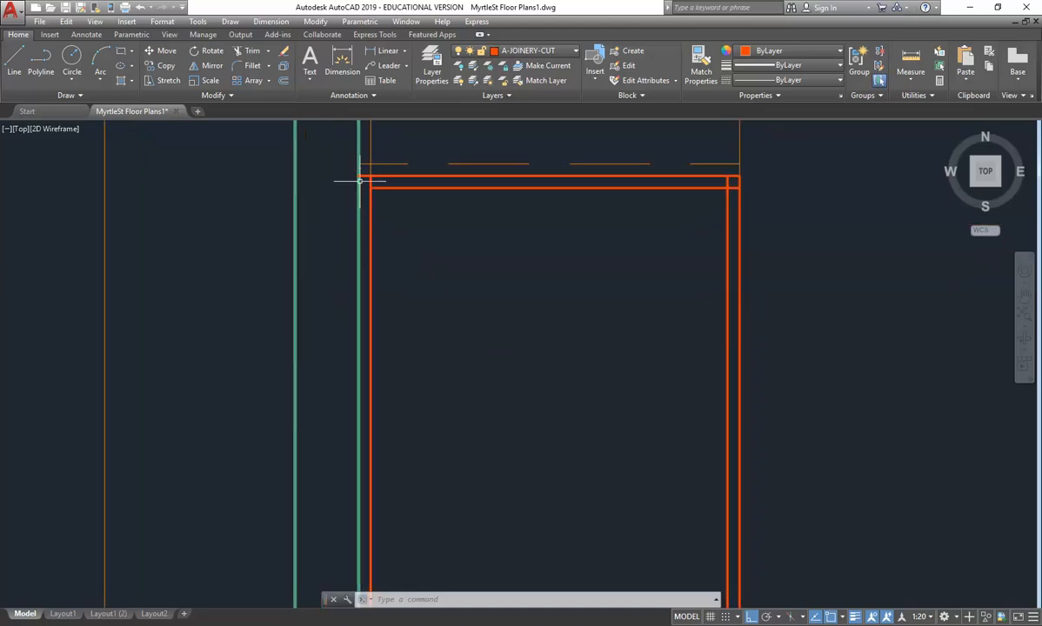
scroll(447, 411, down, 2)
middle_drag(440, 413, 456, 209)
middle_drag(453, 525, 451, 296)
scroll(409, 370, up, 4)
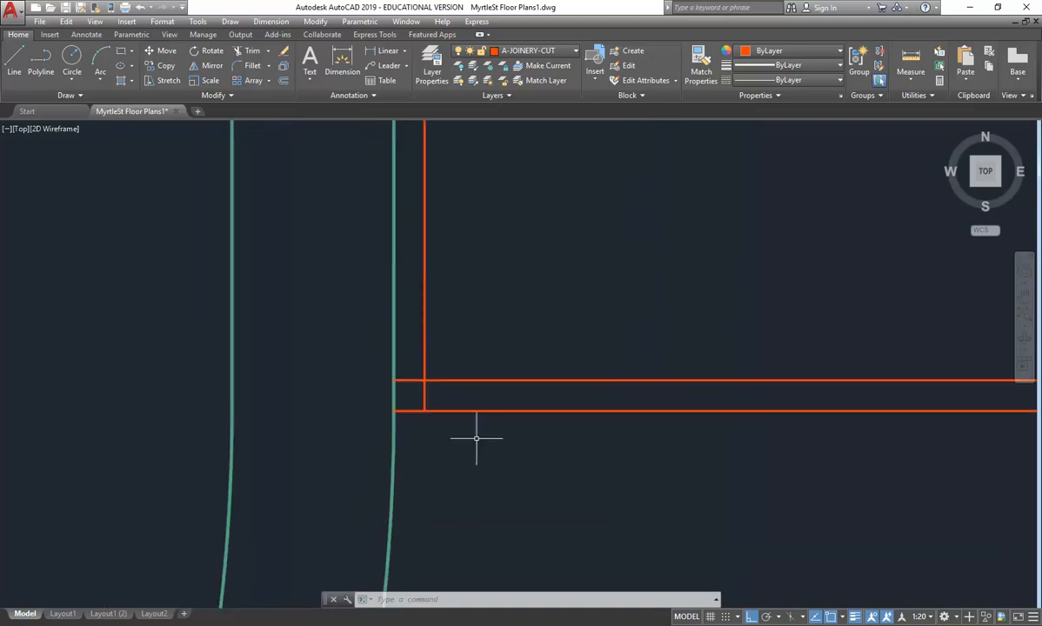
key(Escape)
click(412, 380)
click(396, 380)
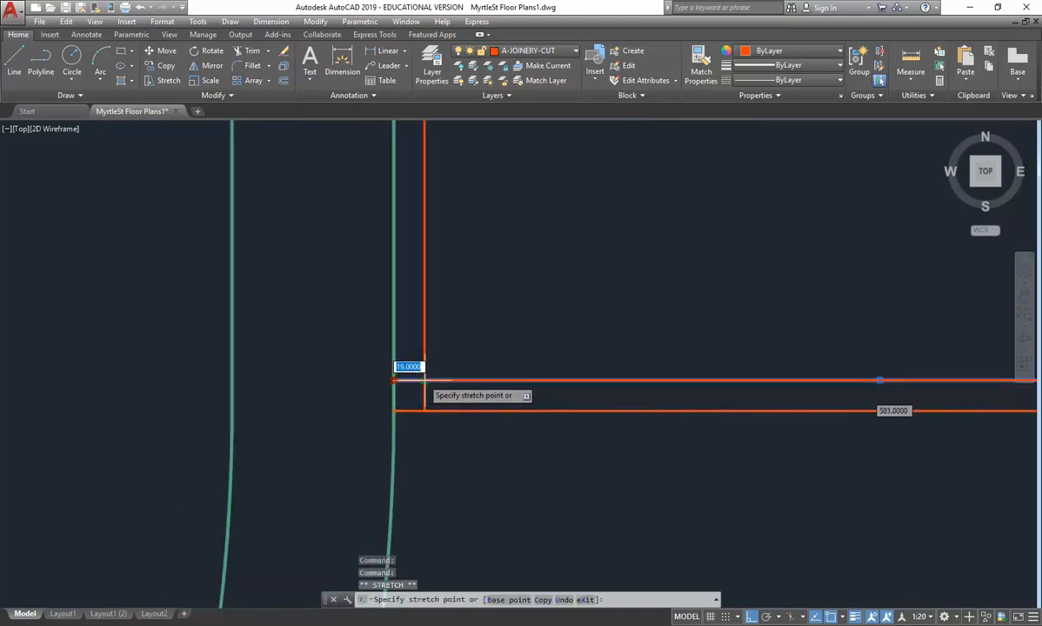
click(425, 380)
key(Escape)
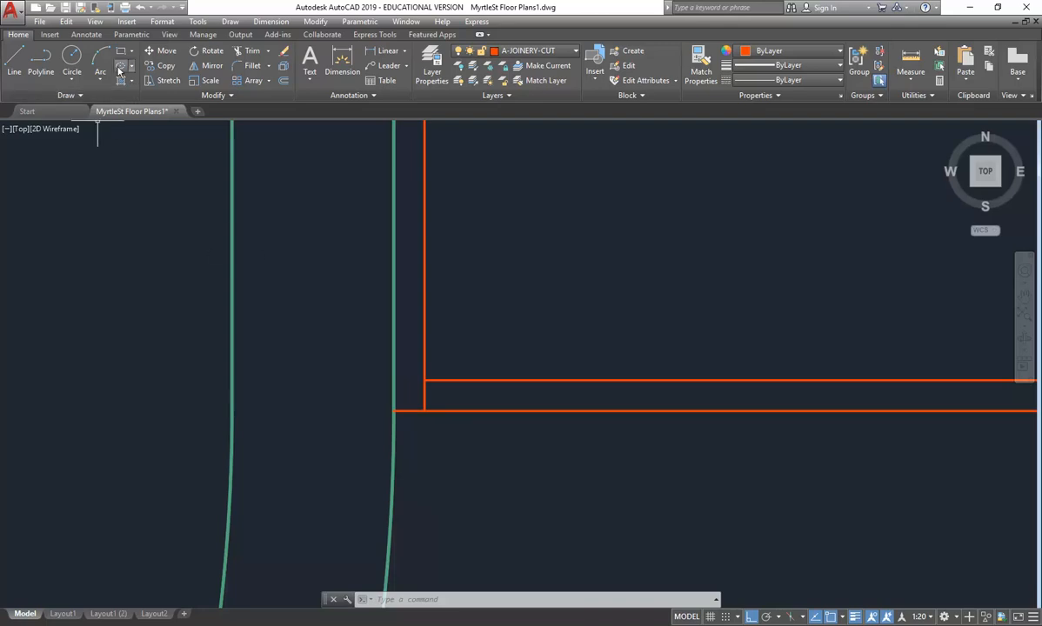
click(142, 7)
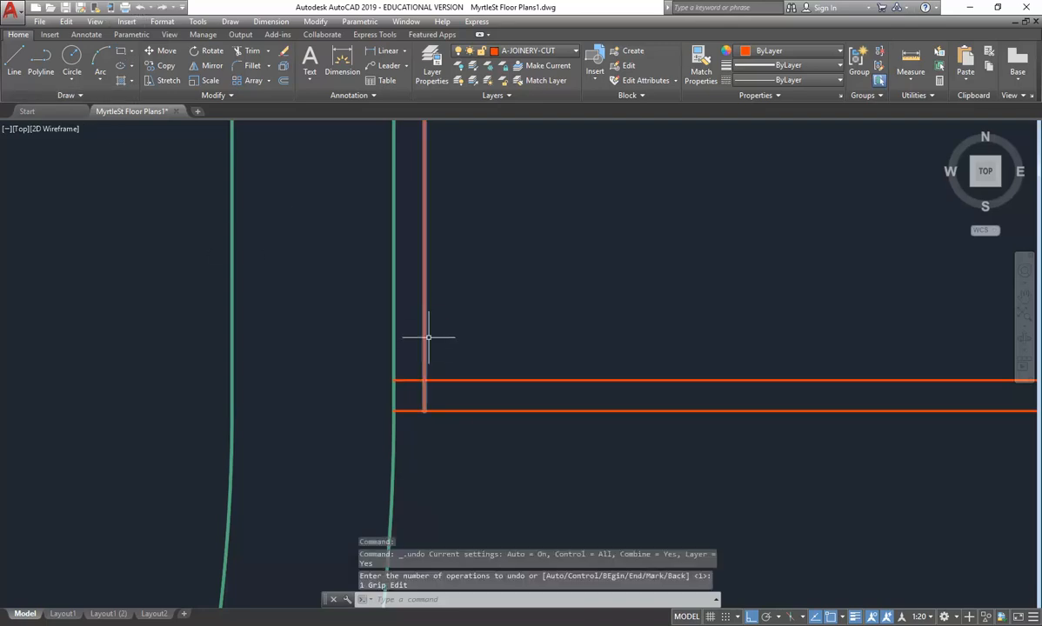
Step: Shorten the south end of the back panel's cut line to the southern end panel's inner line
click(425, 411)
key(Escape)
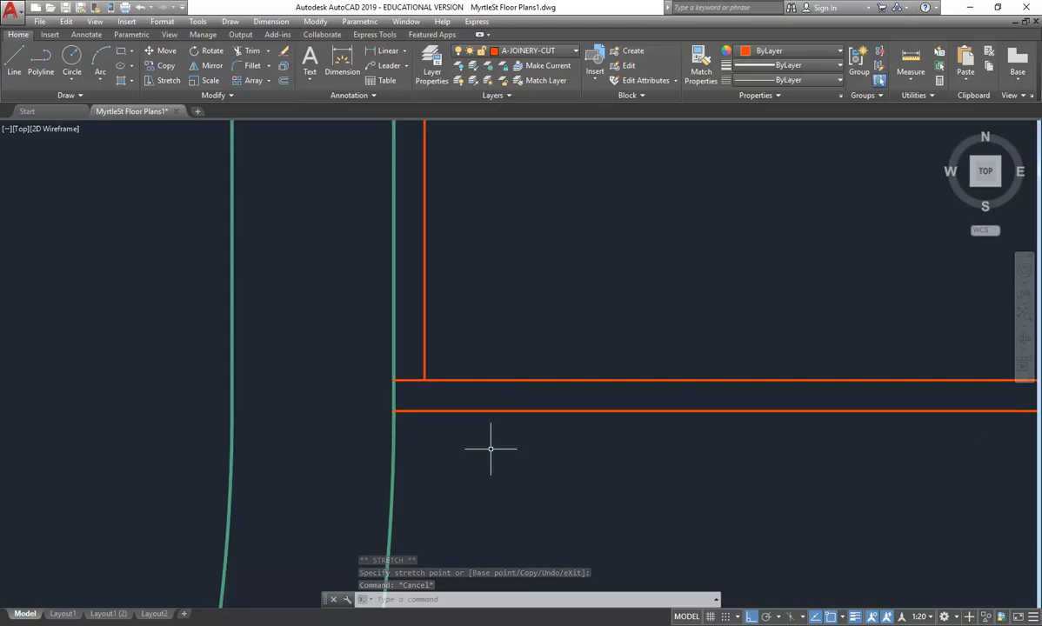
click(426, 380)
click(426, 379)
key(Escape)
key(Escape)
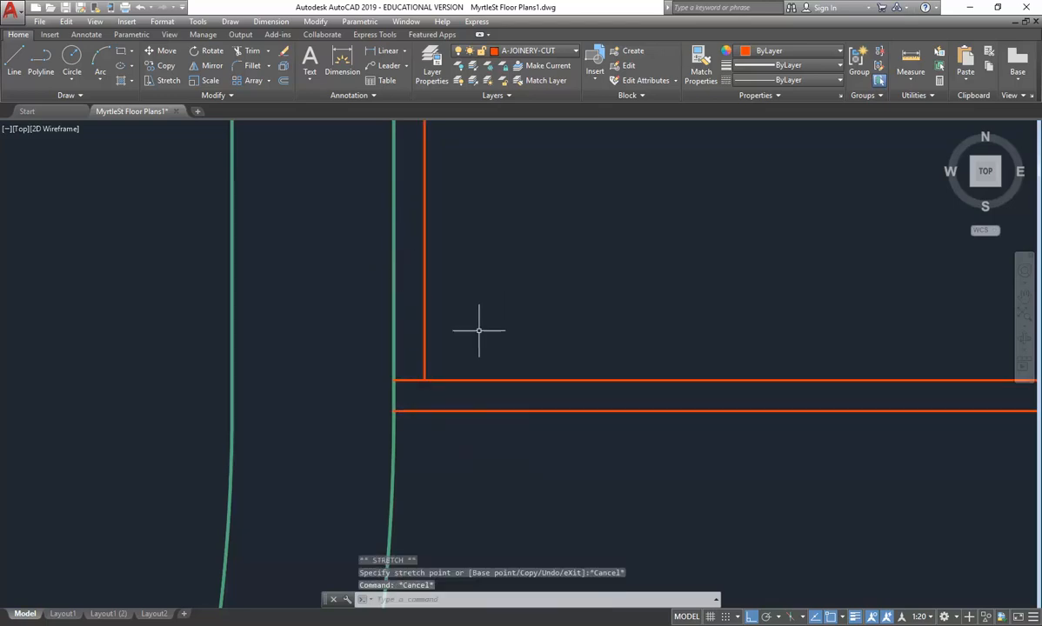
Step: Extend the divider's southern cut line west to the wall and shorten the back panel line's north end to meet it
scroll(477, 448, down, 2)
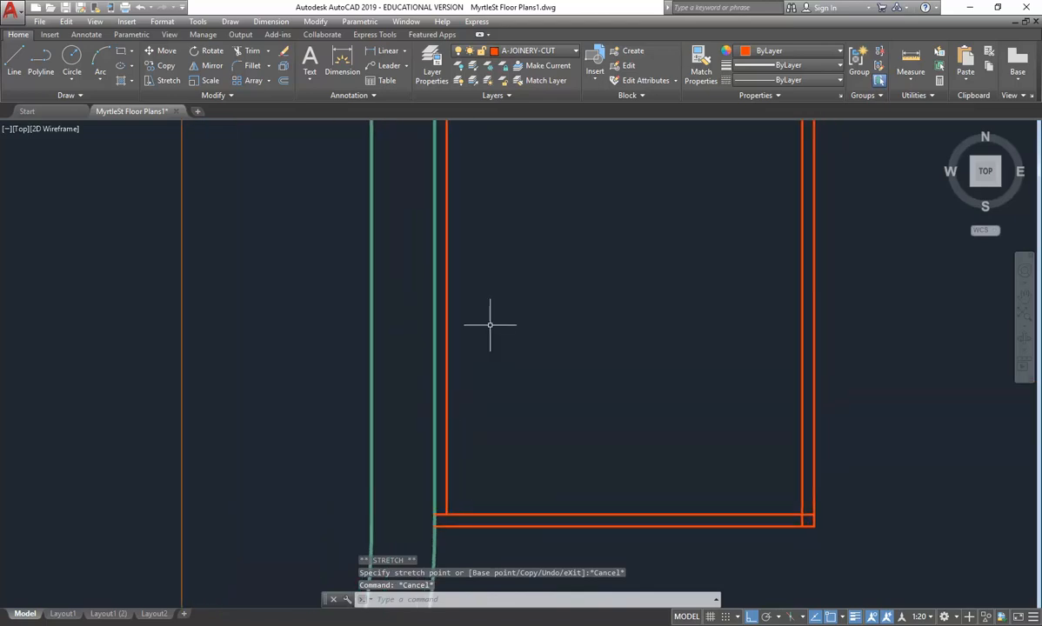
scroll(491, 356, down, 2)
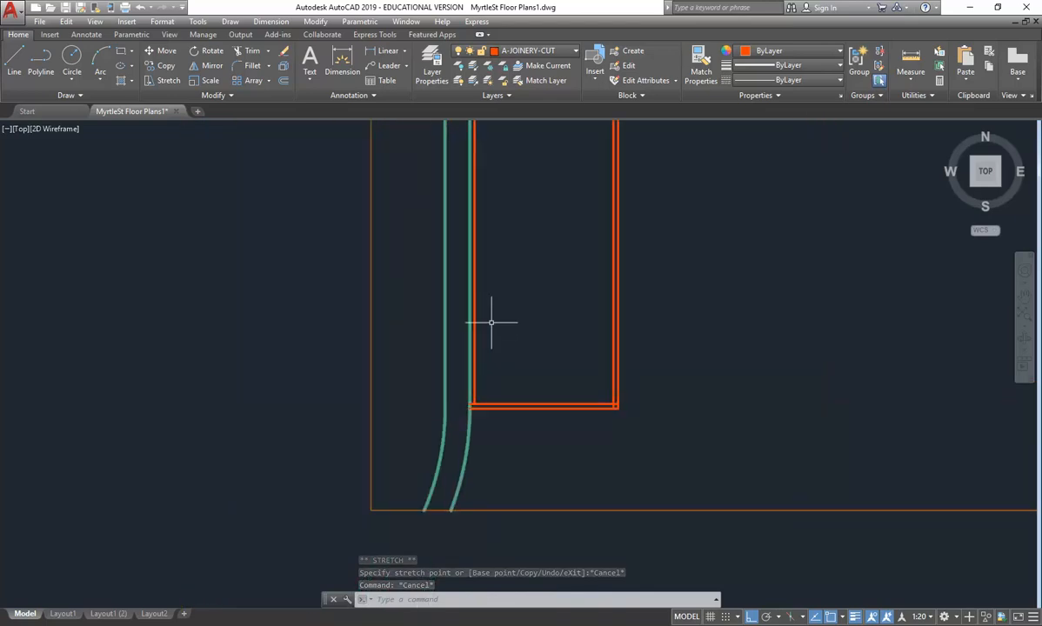
middle_drag(491, 319, 483, 495)
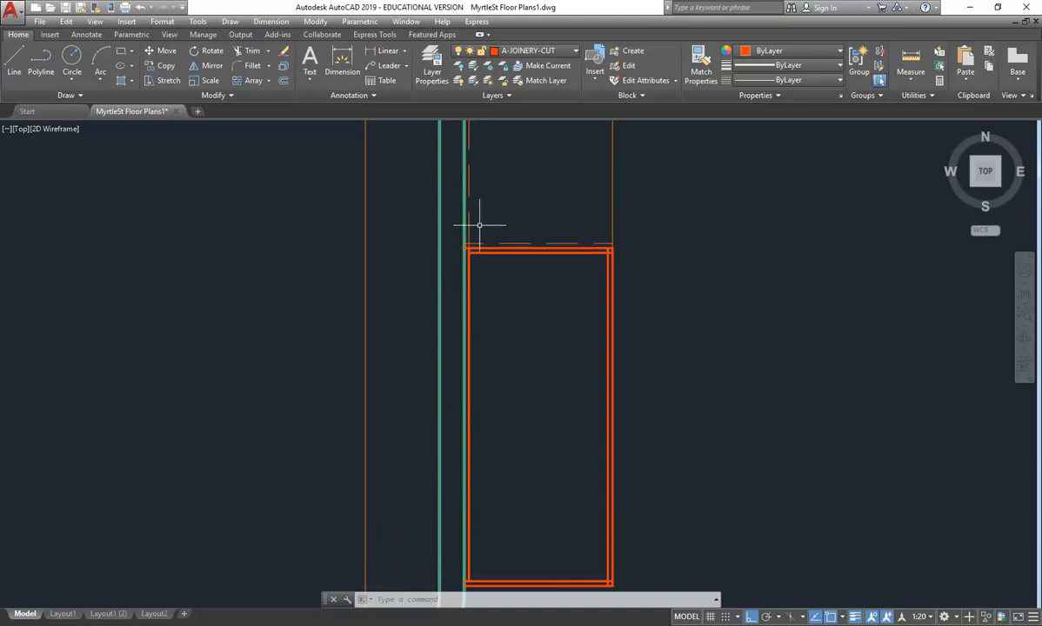
scroll(477, 223, up, 8)
click(466, 377)
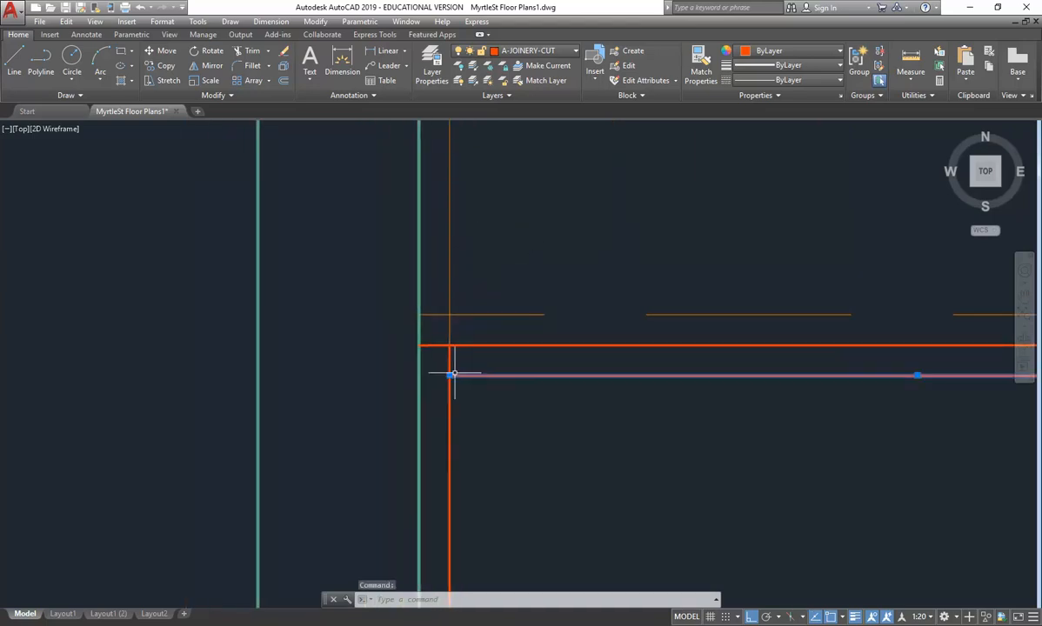
click(420, 376)
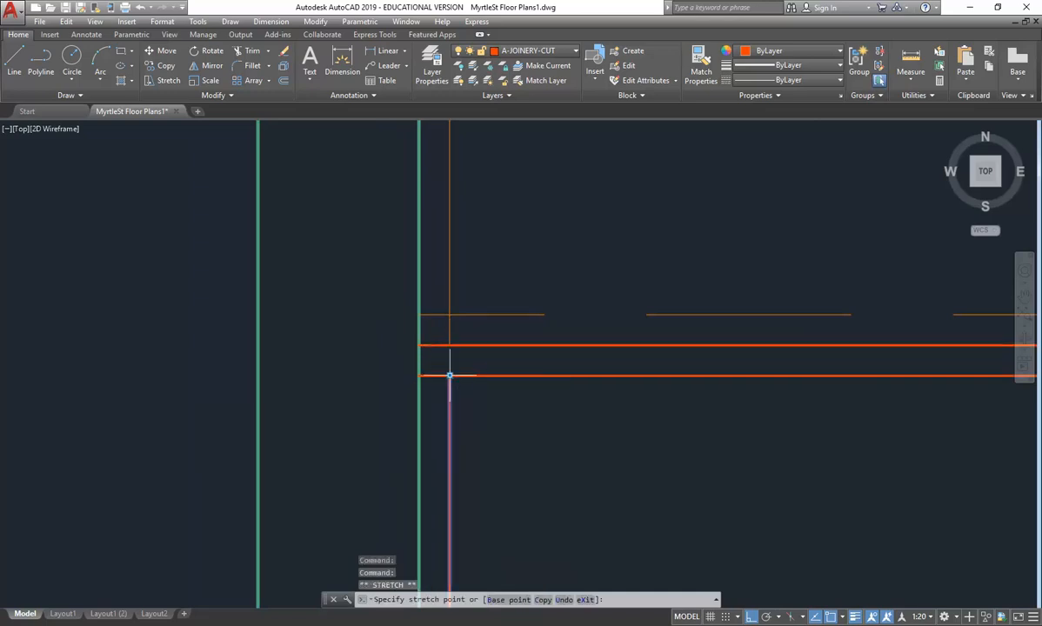
key(Escape)
scroll(424, 389, down, 4)
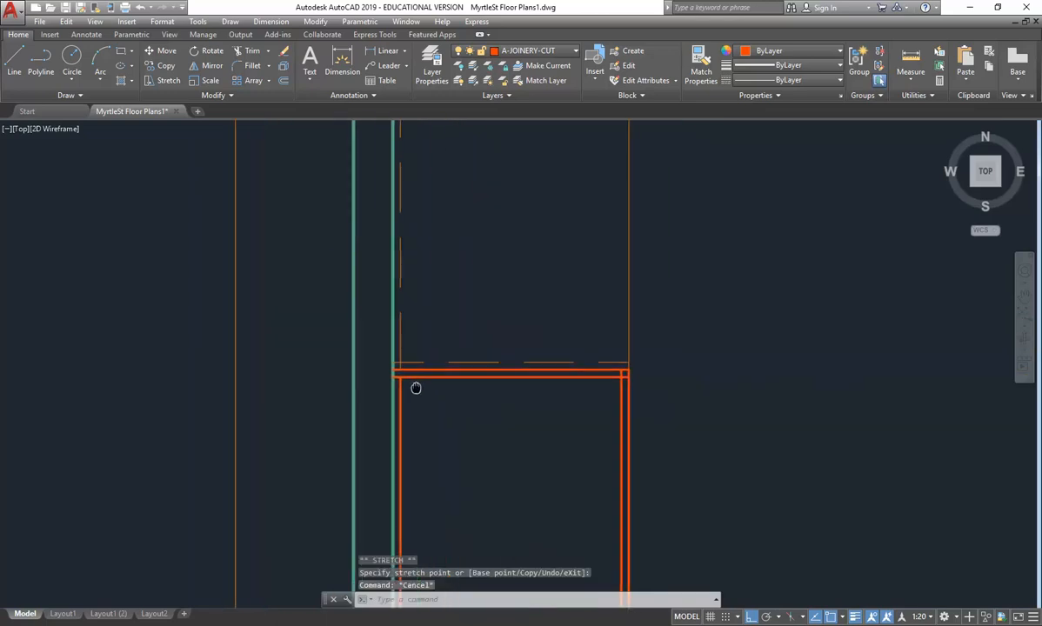
scroll(479, 365, up, 2)
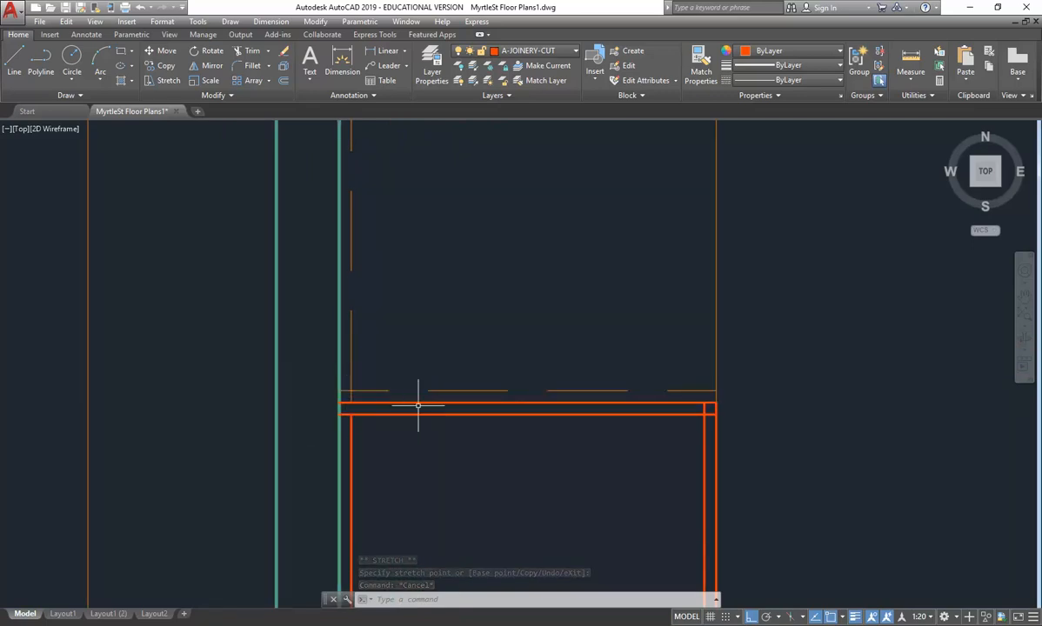
scroll(422, 463, up, 2)
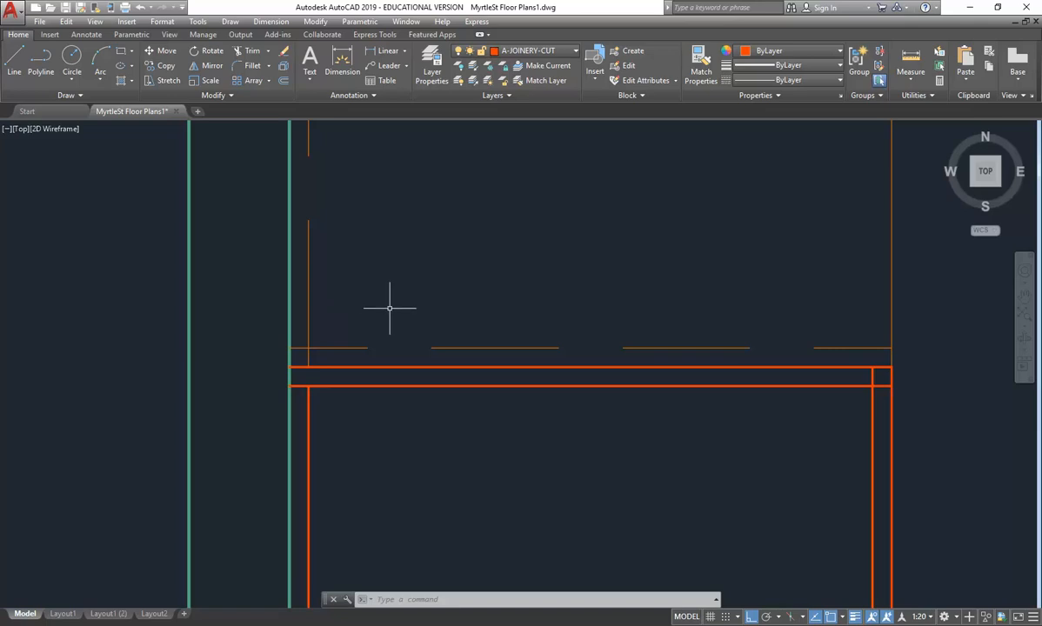
scroll(651, 425, down, 2)
scroll(565, 233, down, 2)
scroll(565, 228, down, 2)
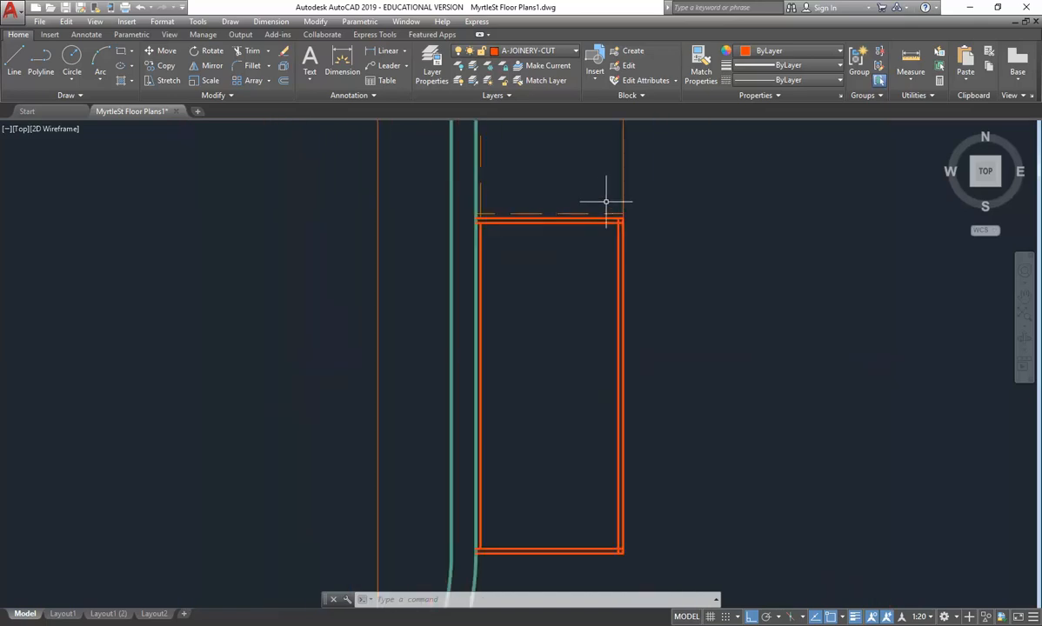
Step: Shorten the east end of the divider's southern cut line to the front panel's inner line
scroll(626, 209, up, 4)
scroll(630, 257, up, 5)
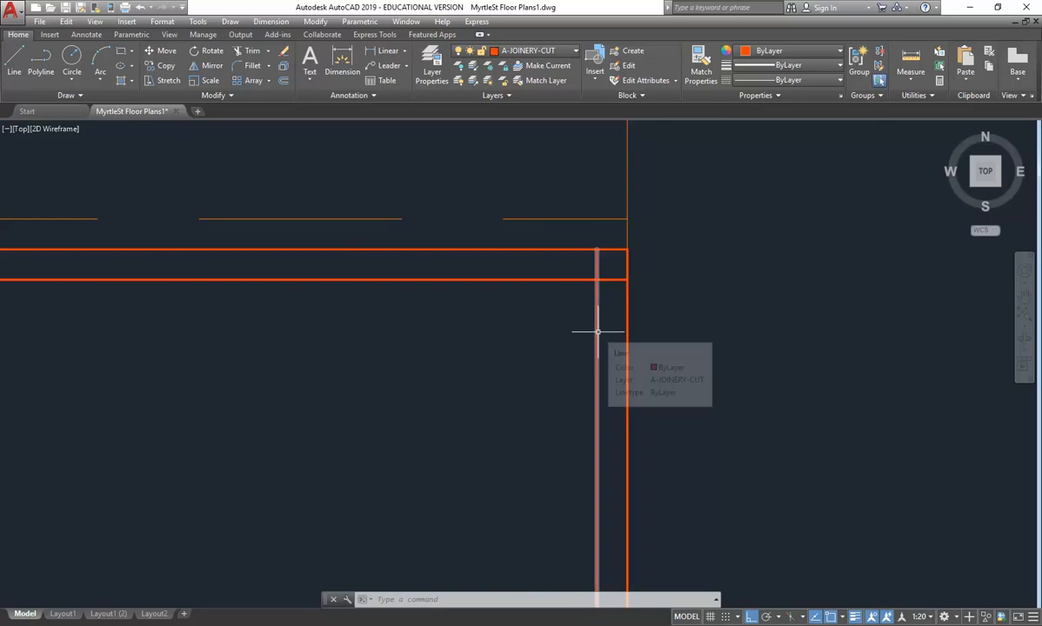
click(615, 279)
click(624, 279)
click(596, 279)
key(Escape)
scroll(630, 334, down, 7)
Step: Shorten the east end of the southern end panel's inner line to the front panel's inner line
middle_drag(630, 334, 628, 254)
middle_drag(561, 395, 554, 231)
scroll(602, 435, up, 5)
click(611, 417)
click(598, 416)
key(Escape)
key(Escape)
scroll(475, 321, down, 4)
middle_drag(475, 321, 512, 384)
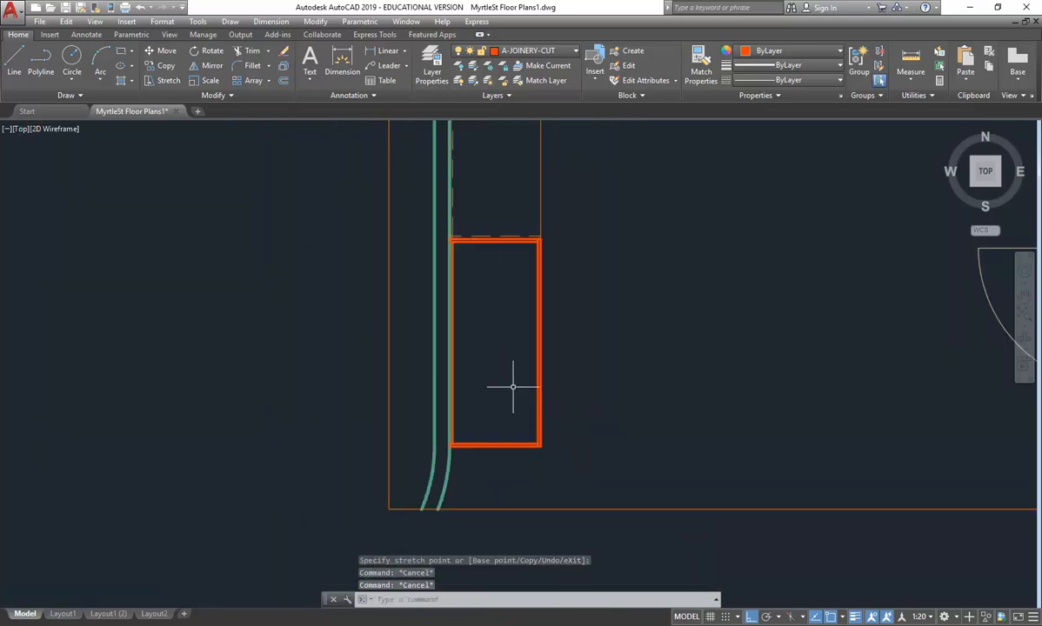
Step: Examine the cut cabinet's panel corners and how it sits against the dashed side bench, the wall and the rest of the kitchen
scroll(512, 383, up, 2)
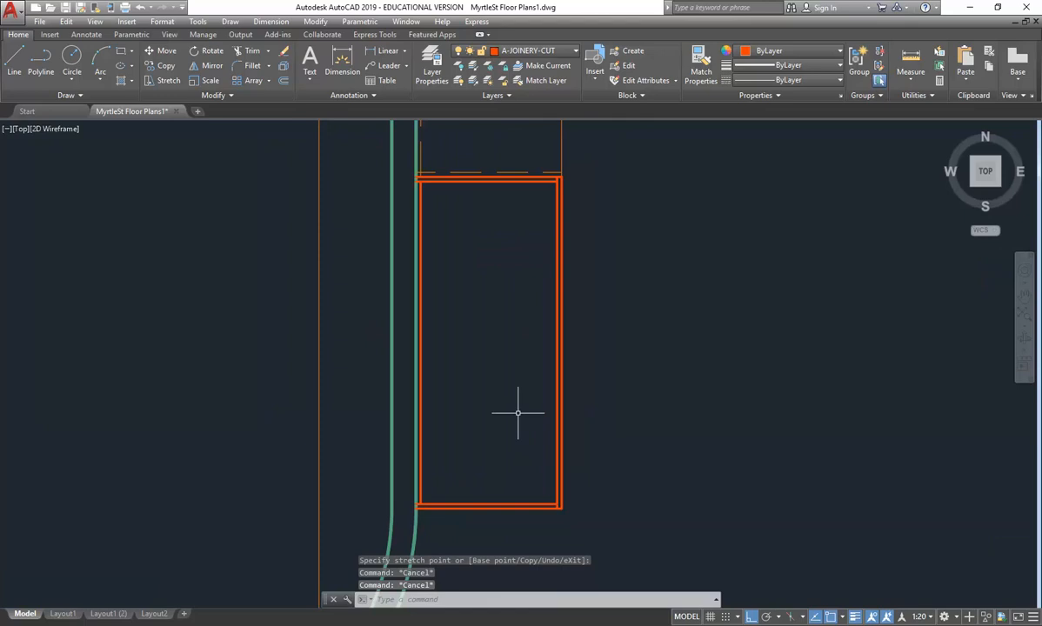
scroll(553, 503, up, 6)
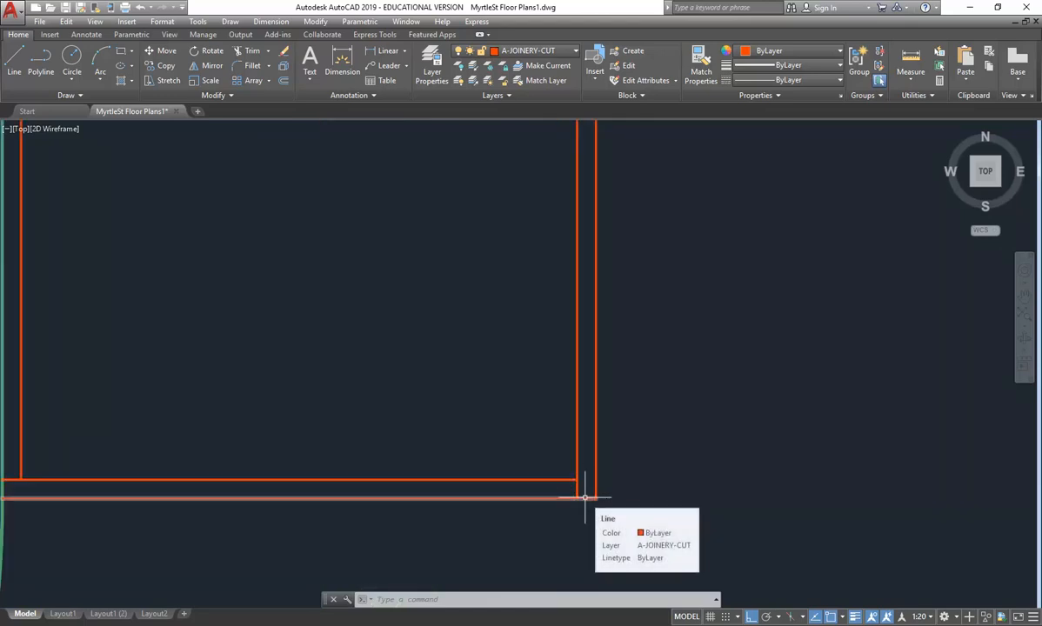
scroll(438, 358, down, 8)
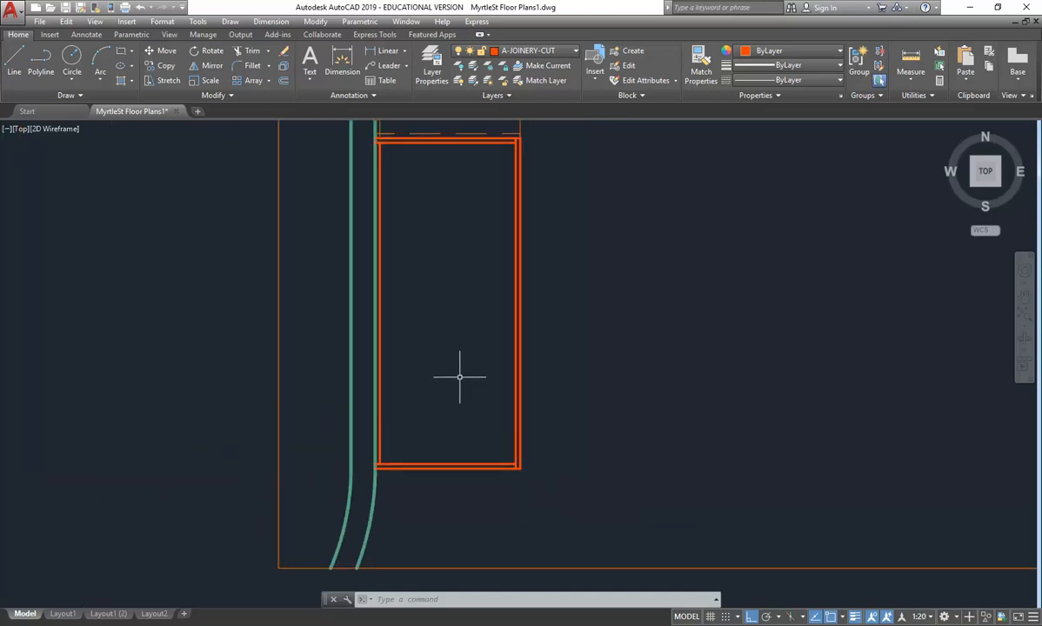
scroll(438, 325, up, 2)
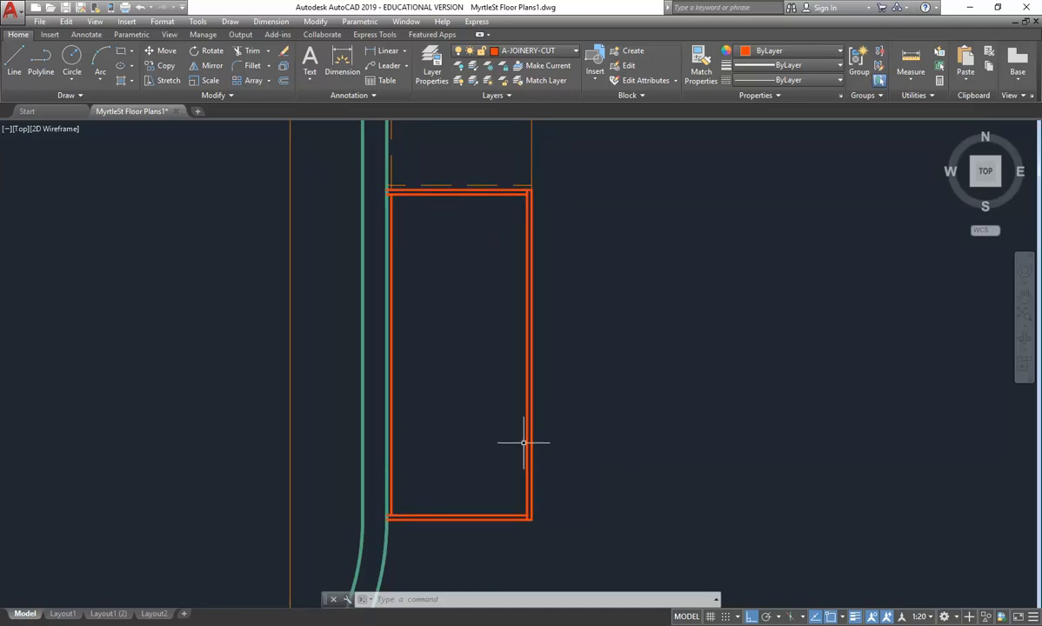
middle_drag(487, 348, 526, 521)
middle_drag(517, 282, 521, 391)
scroll(521, 391, down, 4)
scroll(509, 375, up, 2)
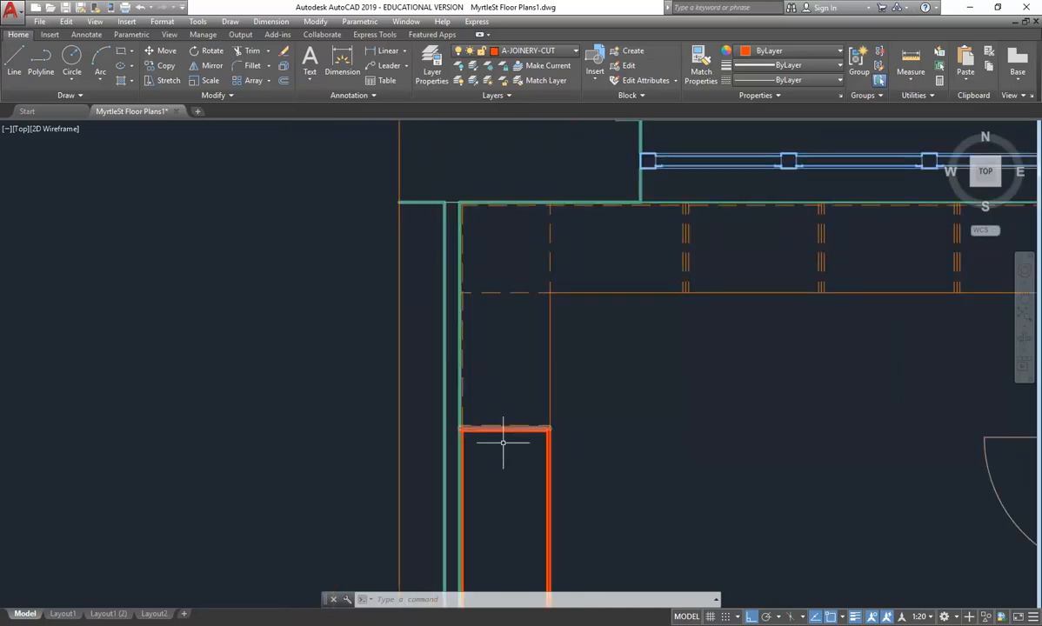
scroll(484, 404, up, 3)
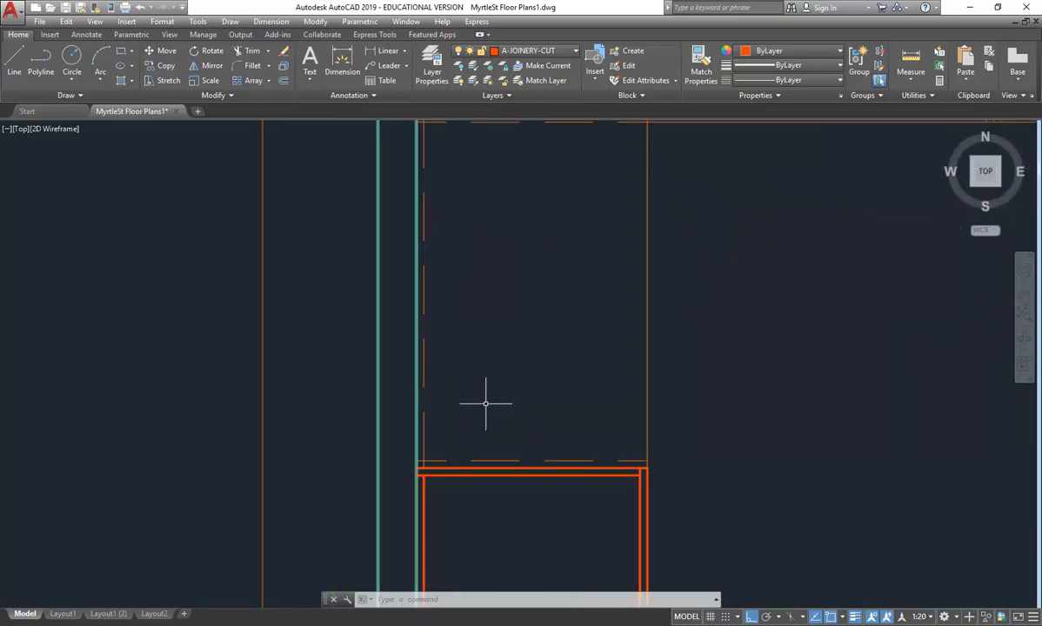
scroll(482, 427, down, 1)
scroll(484, 426, up, 2)
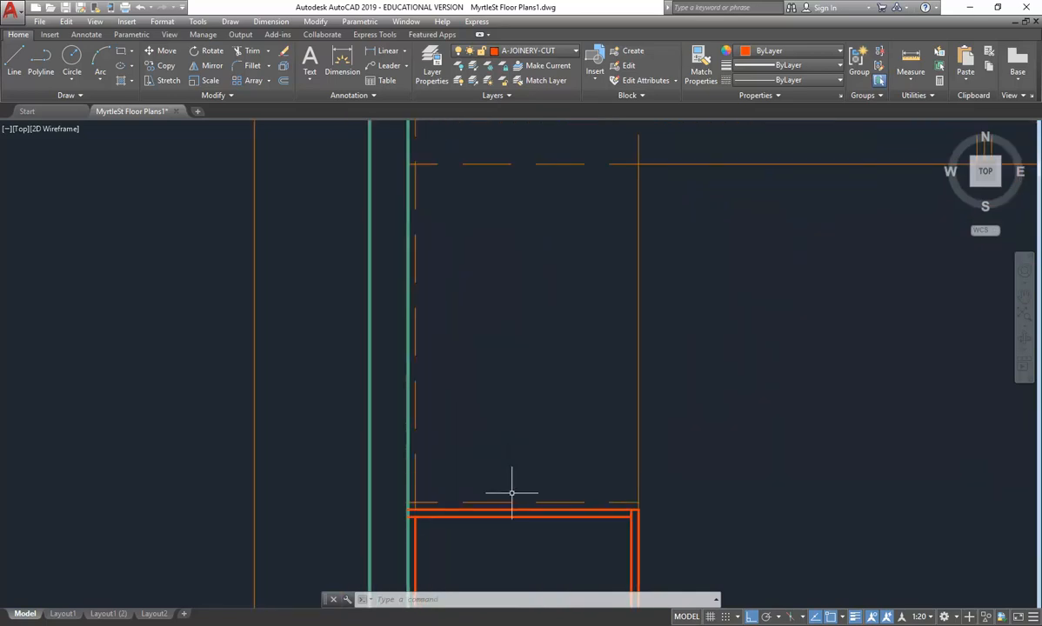
middle_drag(524, 435, 507, 410)
scroll(522, 448, down, 2)
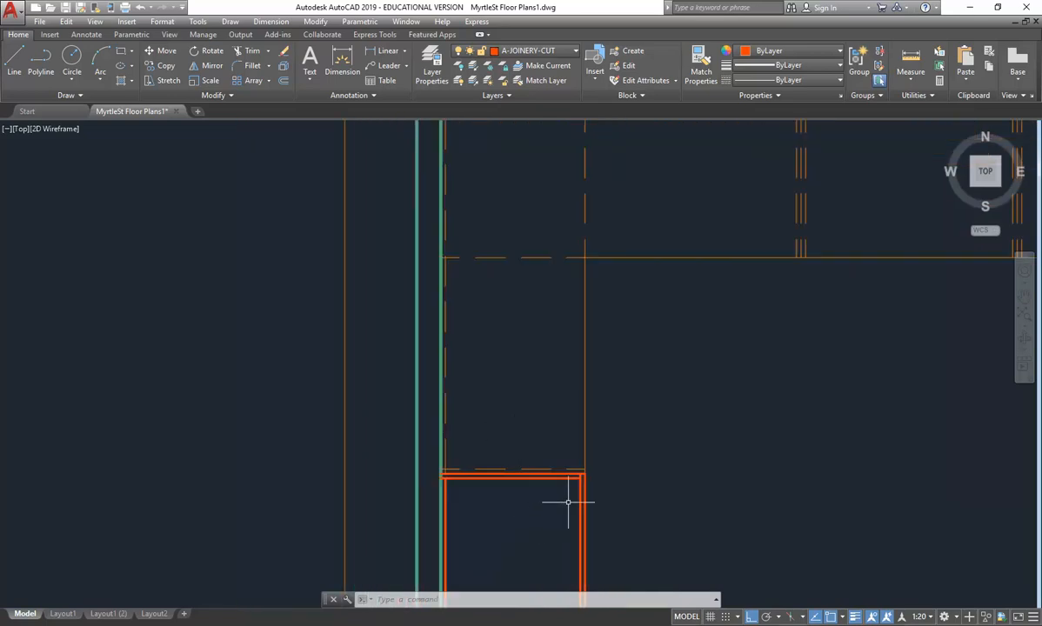
middle_drag(553, 497, 563, 428)
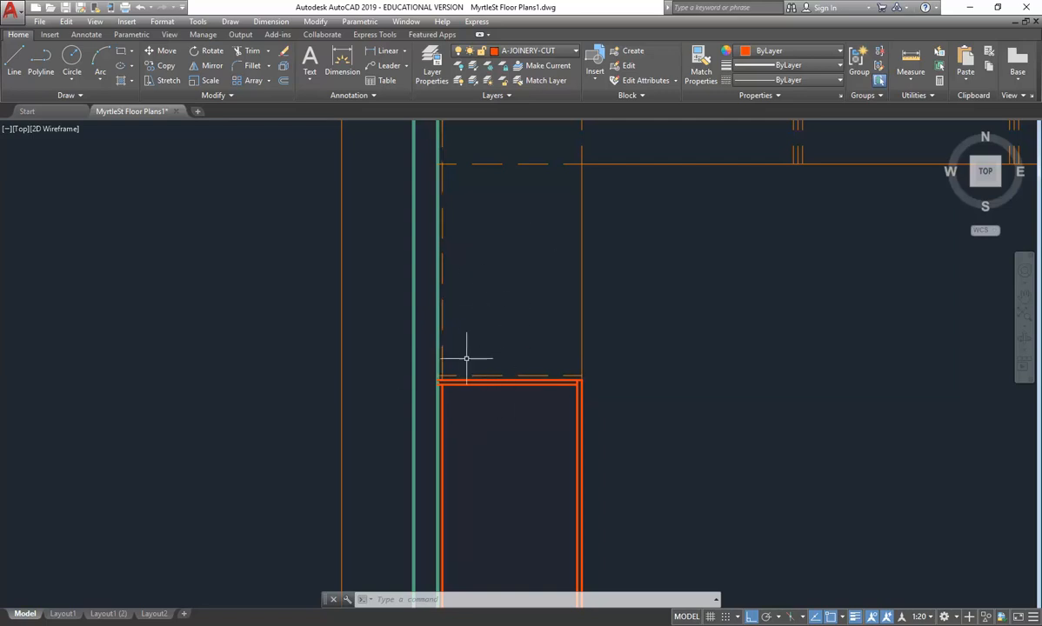
scroll(502, 279, down, 2)
mouse_move(503, 288)
middle_down()
mouse_move(474, 391)
mouse_move(424, 304)
middle_up()
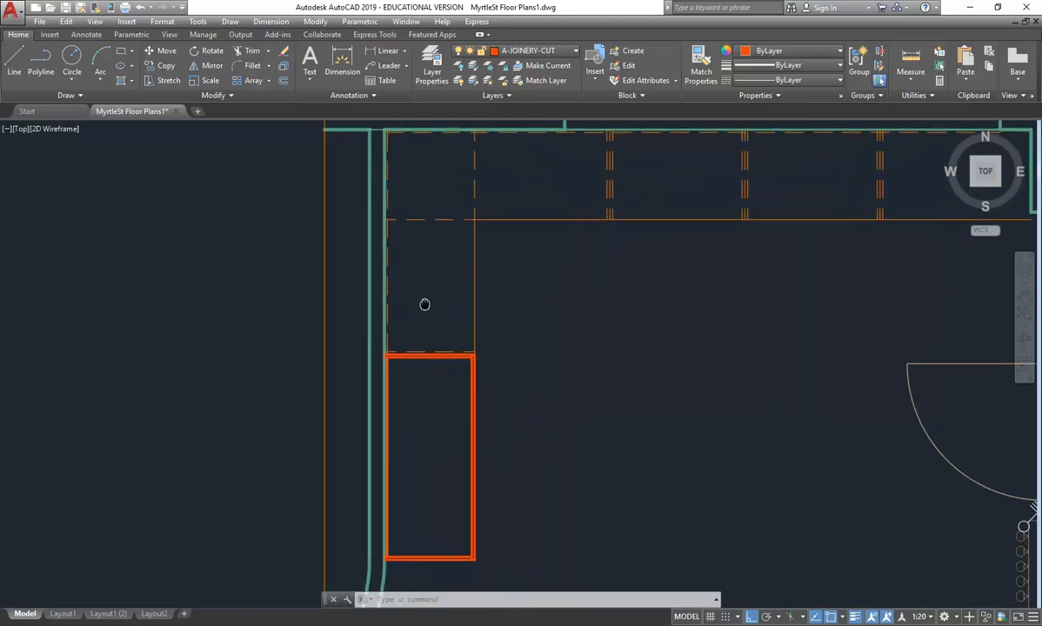
scroll(424, 303, down, 4)
scroll(424, 302, up, 4)
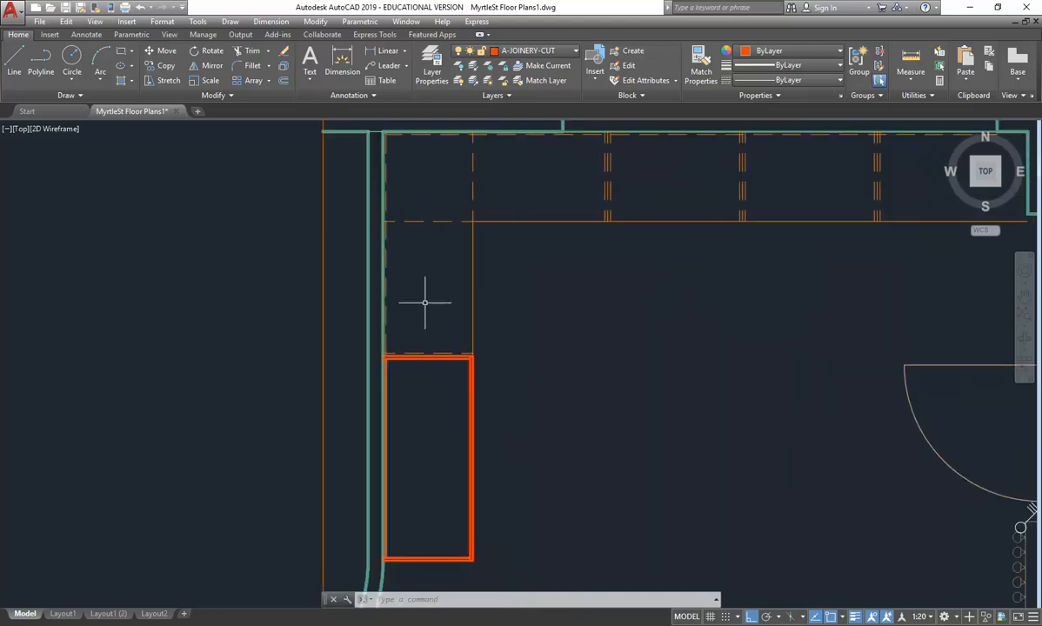
scroll(425, 303, down, 2)
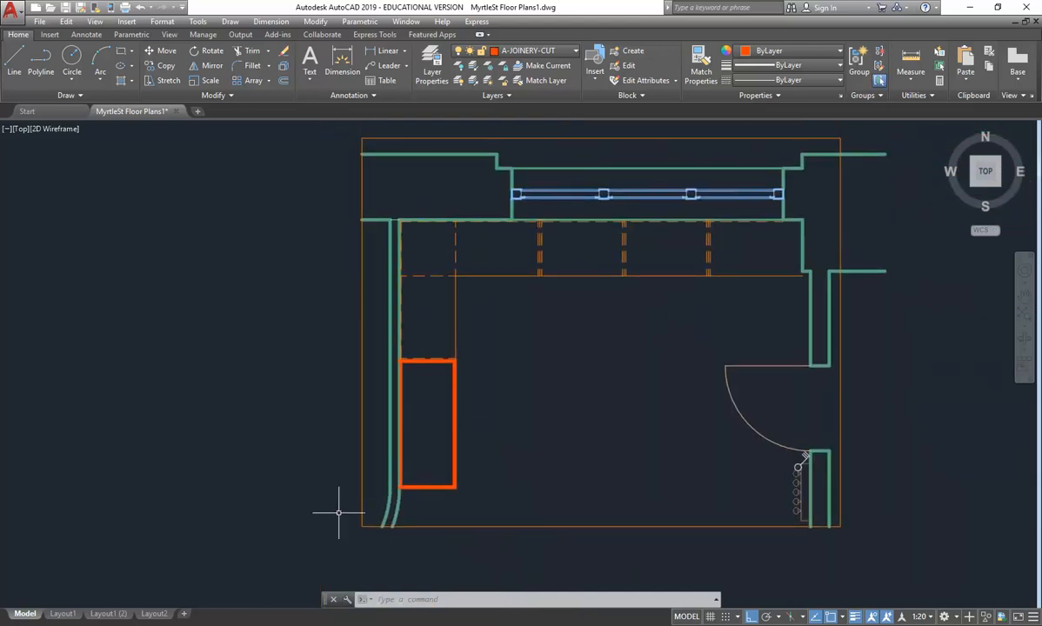
scroll(409, 452, up, 4)
middle_drag(465, 425, 401, 471)
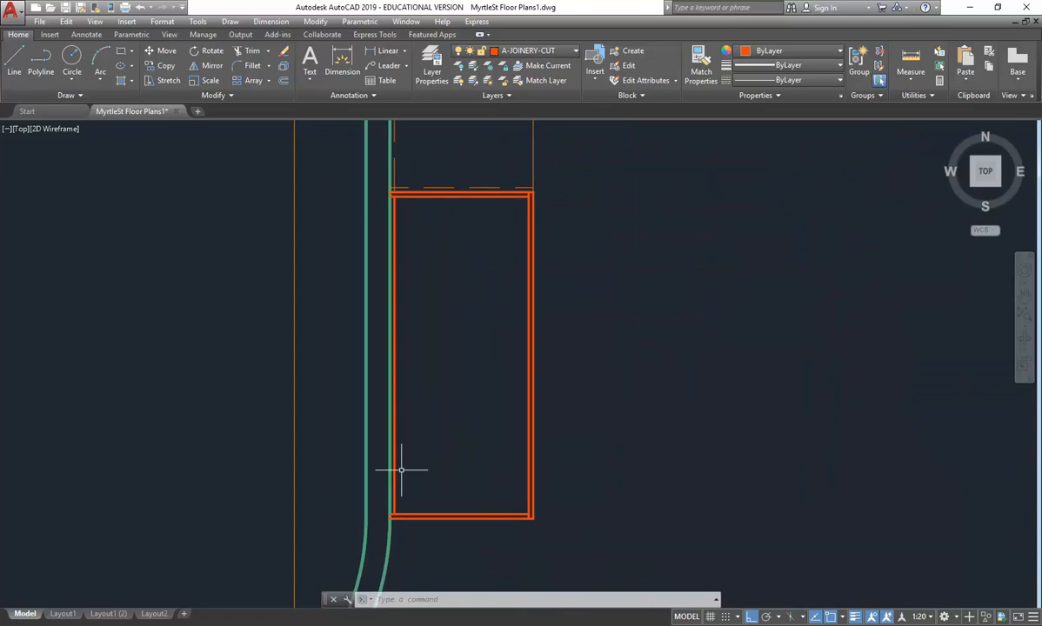
click(158, 81)
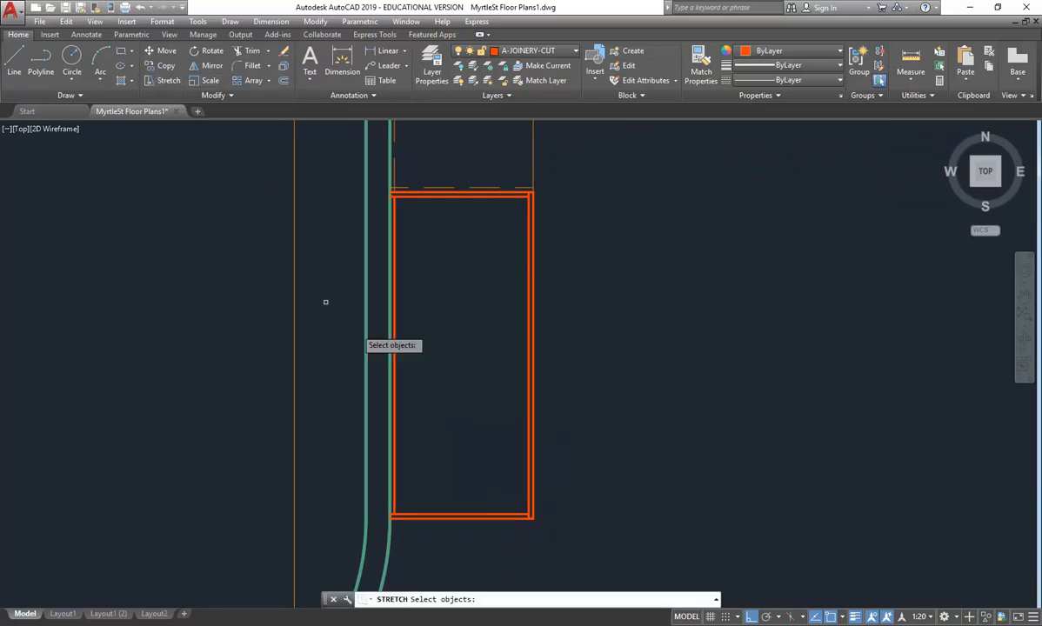
click(557, 536)
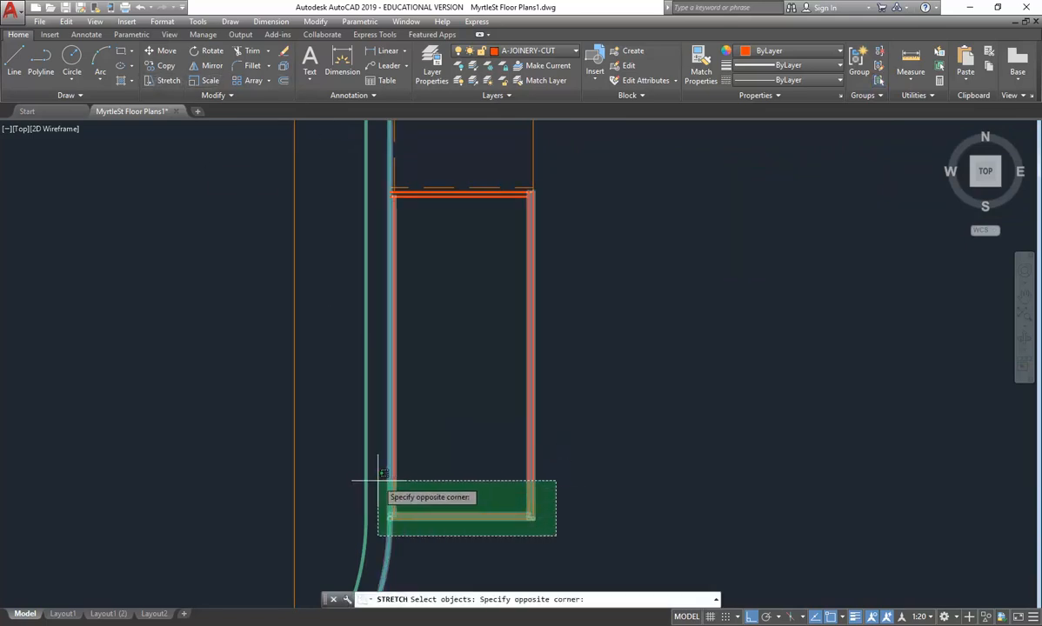
click(377, 484)
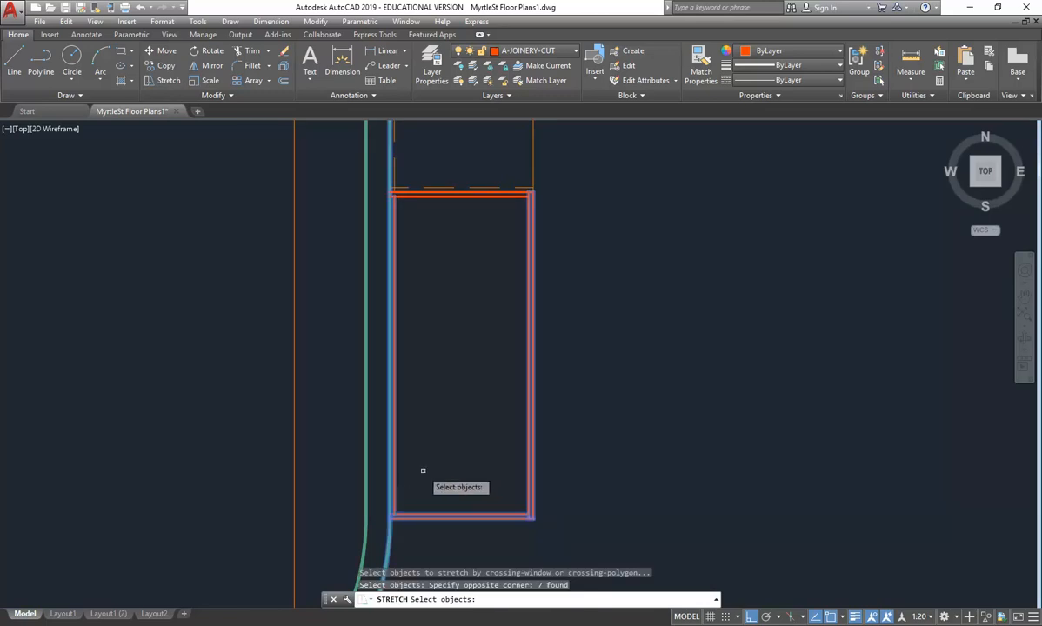
key(Return)
click(461, 480)
key(Escape)
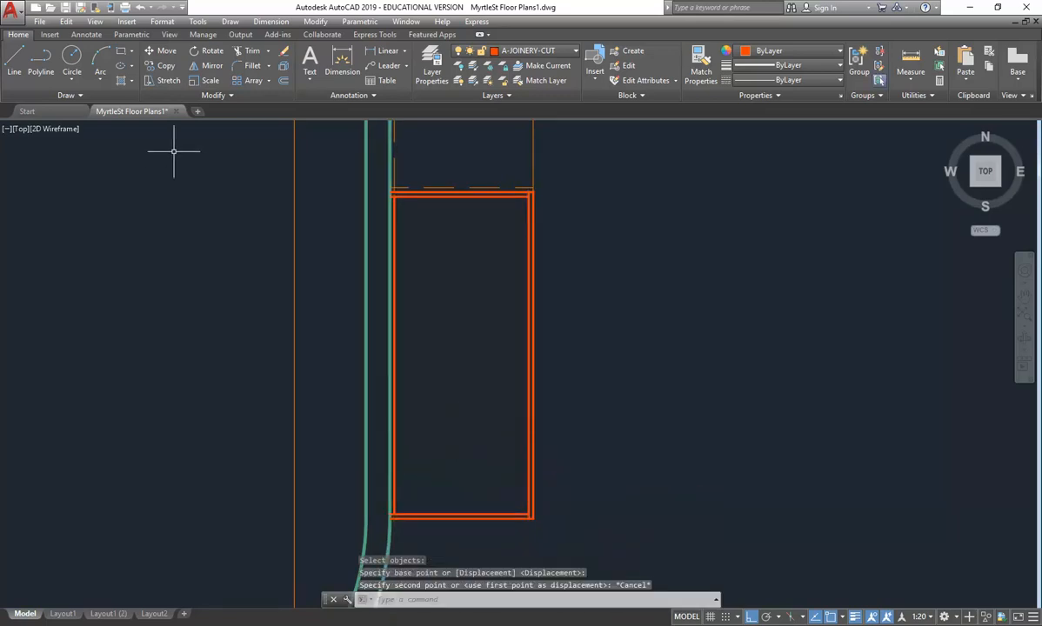
click(161, 81)
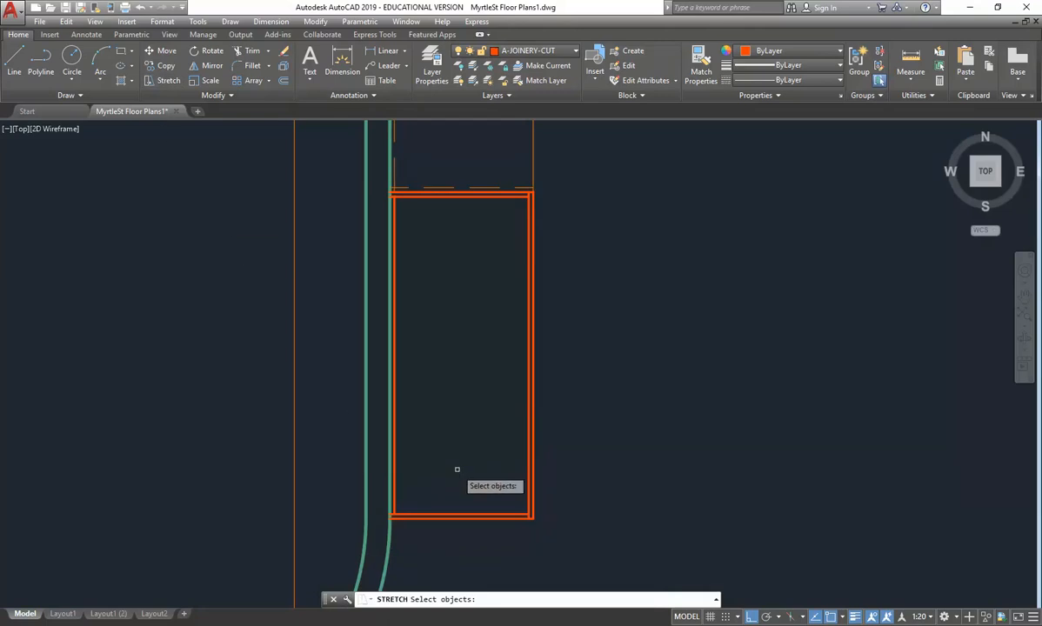
click(586, 452)
click(370, 525)
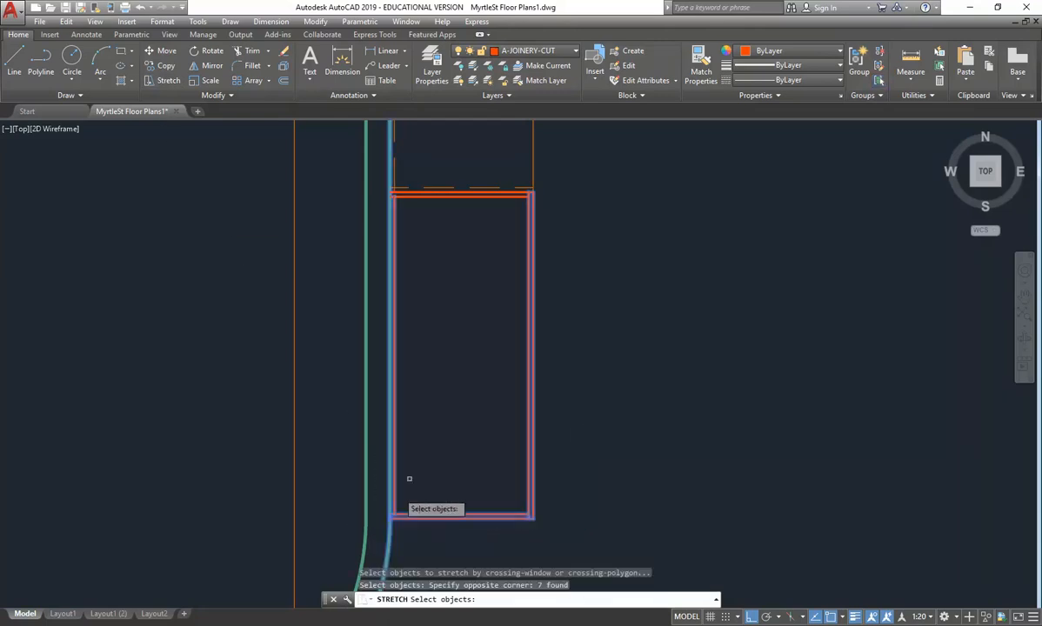
key(Return)
click(452, 481)
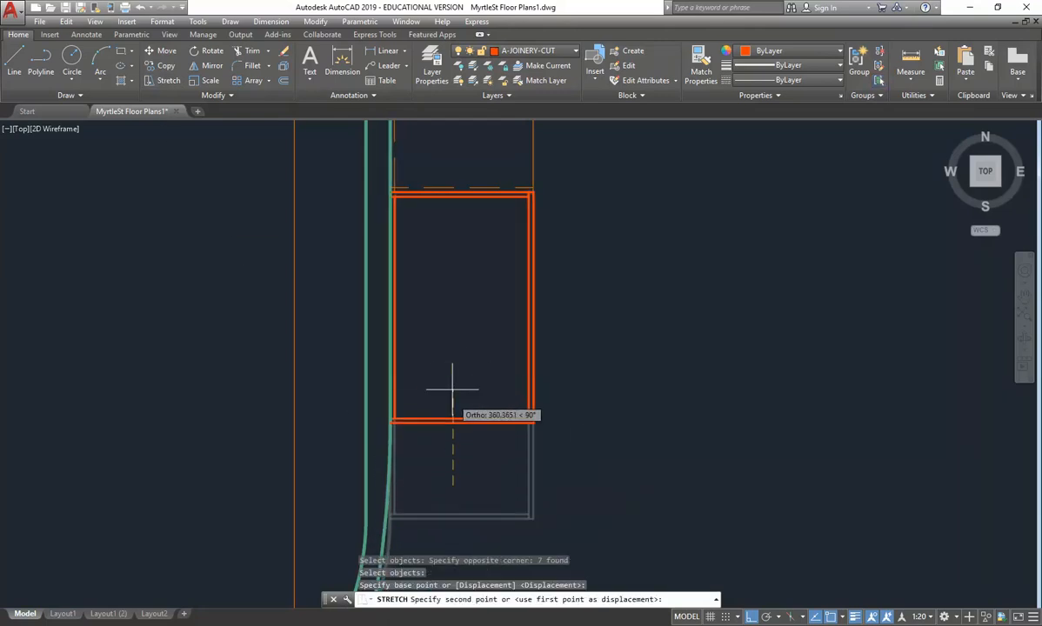
key(Escape)
Step: Stretch the cut cabinet's southern end 300 north, leaving the wall lines out of the selection
click(161, 80)
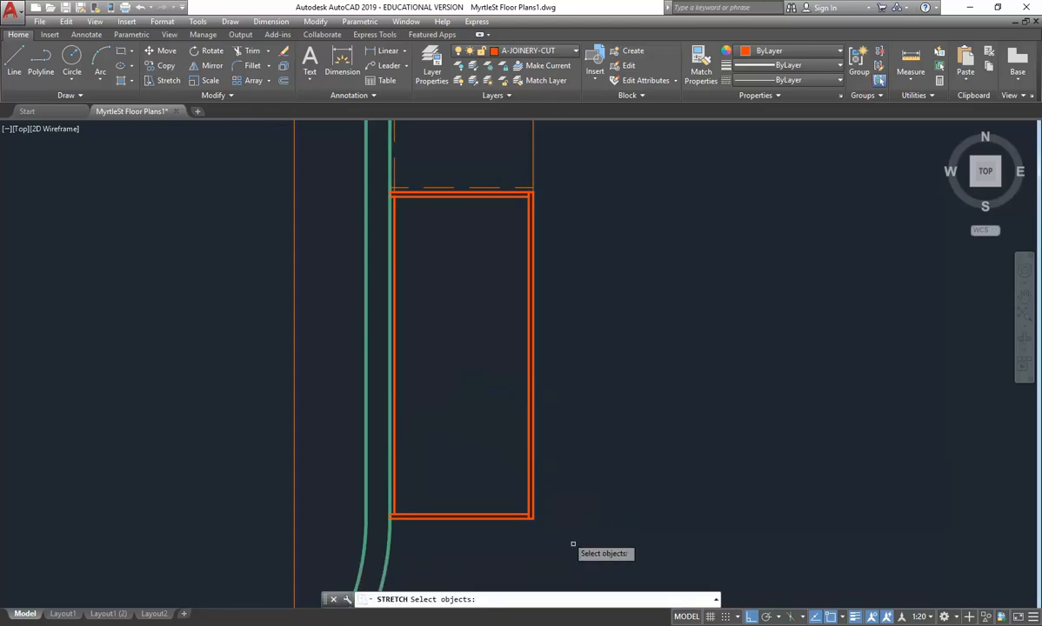
click(555, 531)
click(374, 472)
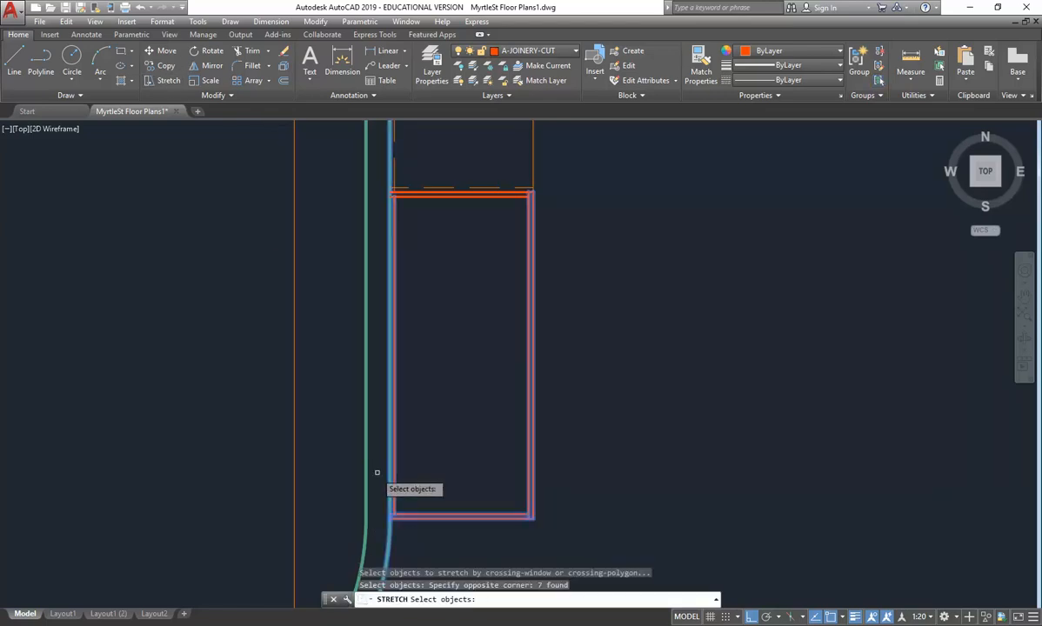
shift+click(391, 534)
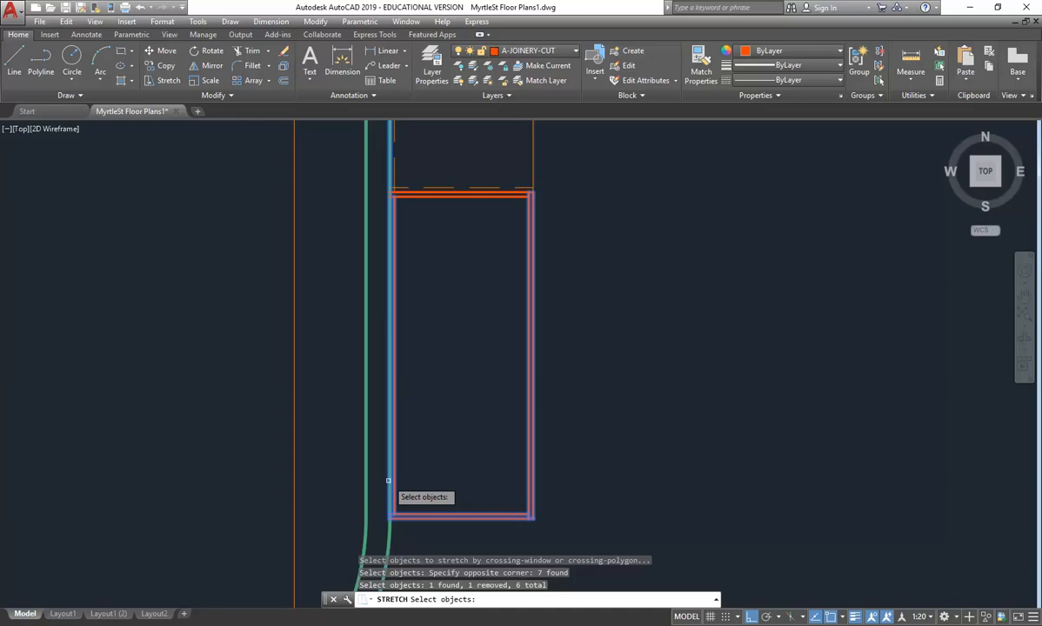
shift+click(388, 165)
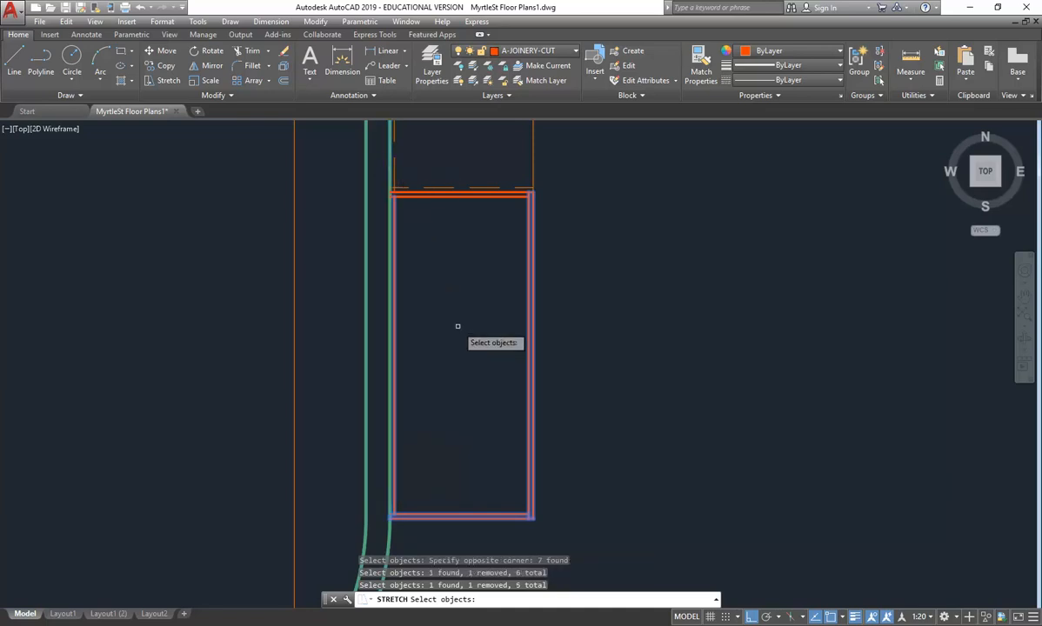
key(Return)
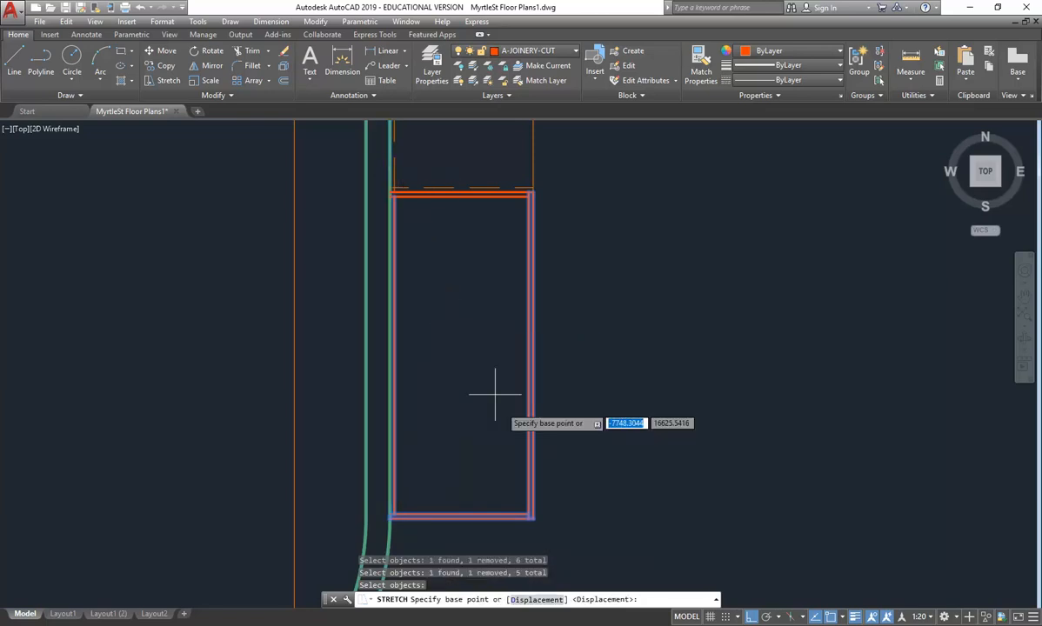
click(596, 544)
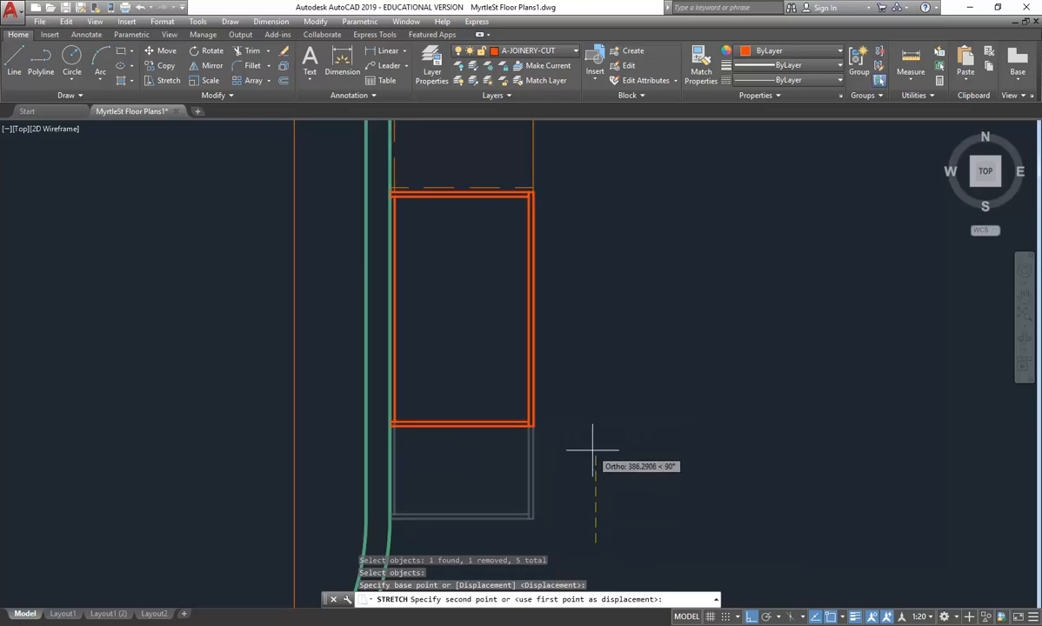
text(300)
key(Return)
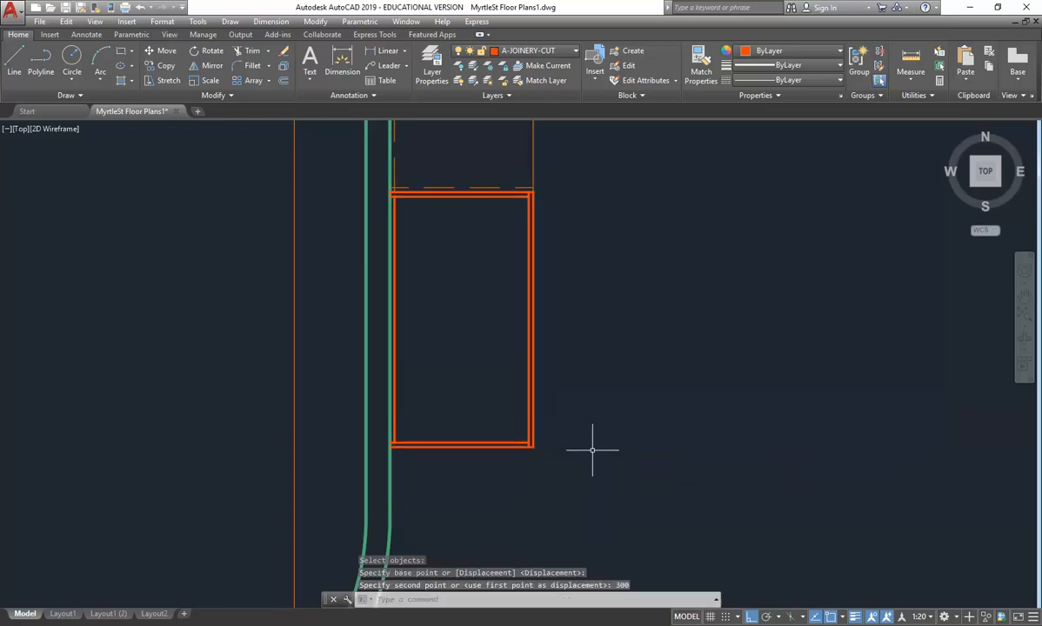
Step: Measure the shortened cabinet's east side and check the distance from the bench's inner corner to the cabinet
click(911, 63)
click(533, 192)
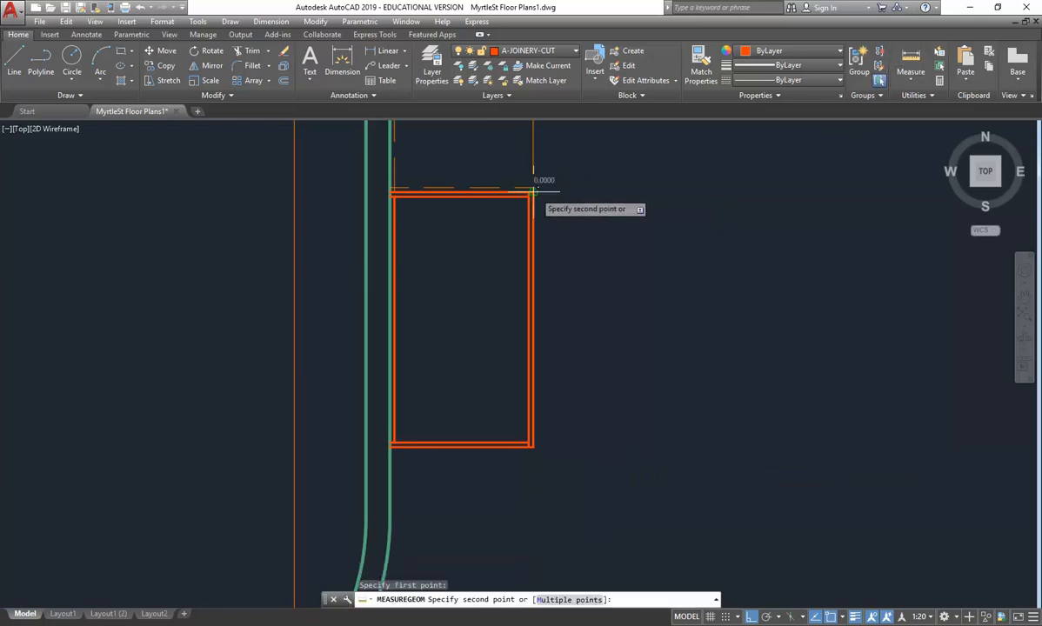
click(533, 447)
scroll(542, 391, down, 3)
key(Escape)
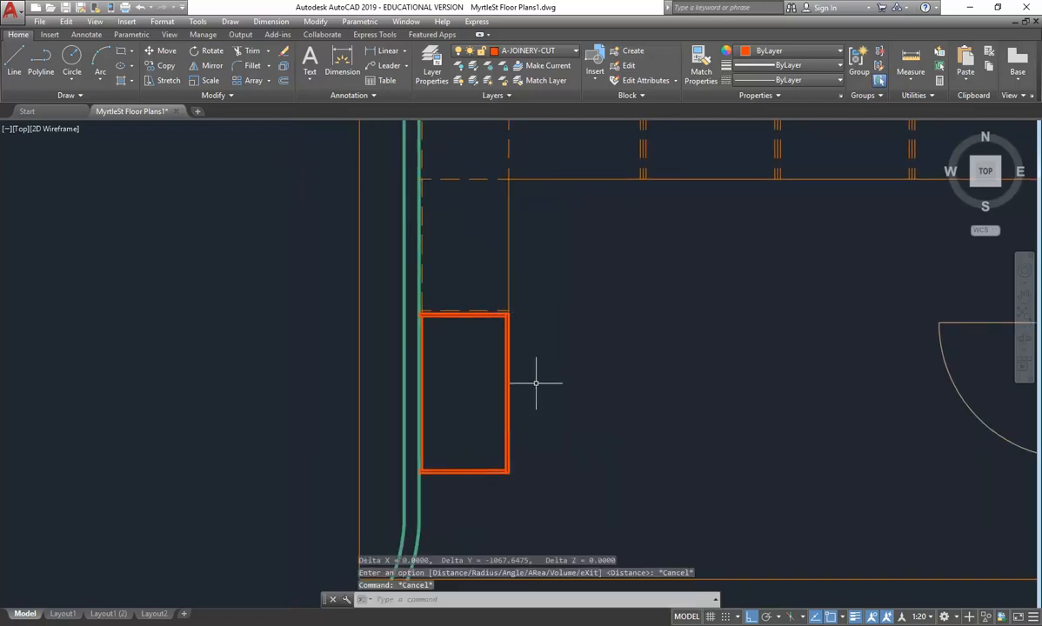
click(911, 65)
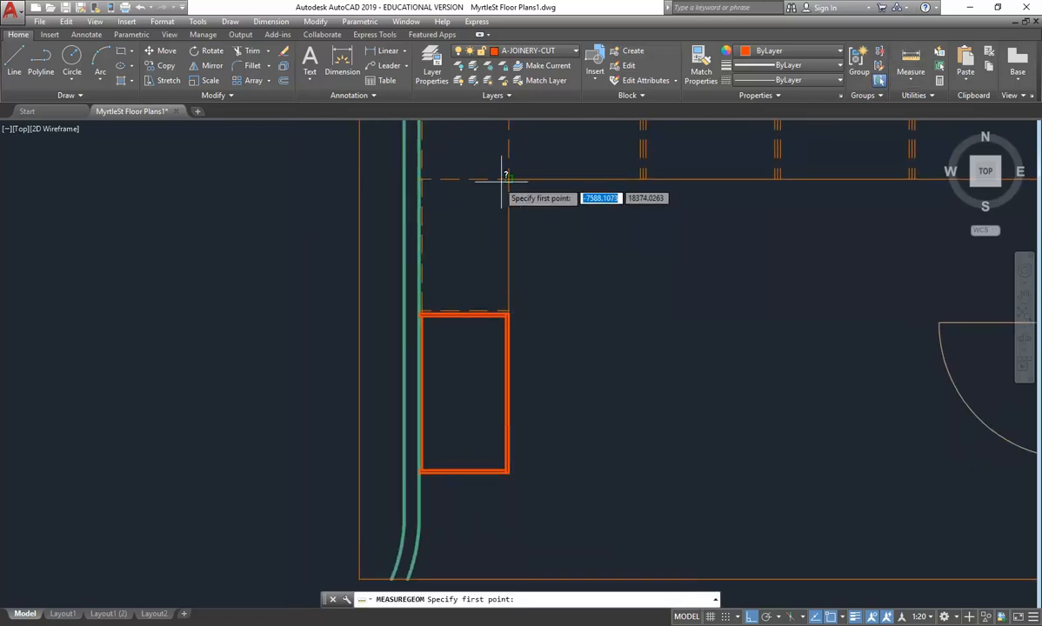
click(509, 180)
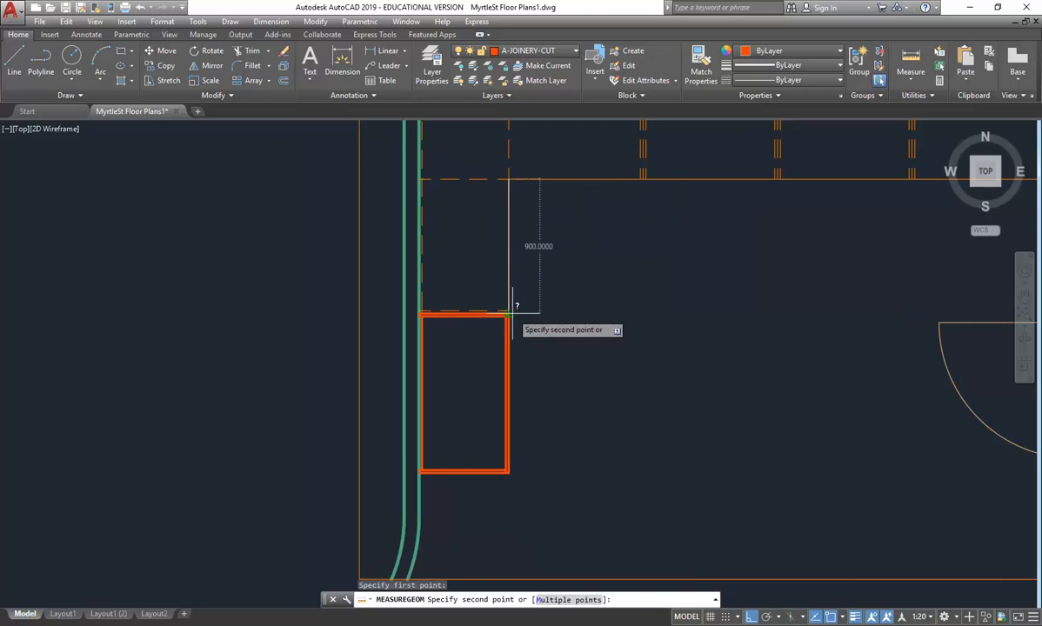
key(Escape)
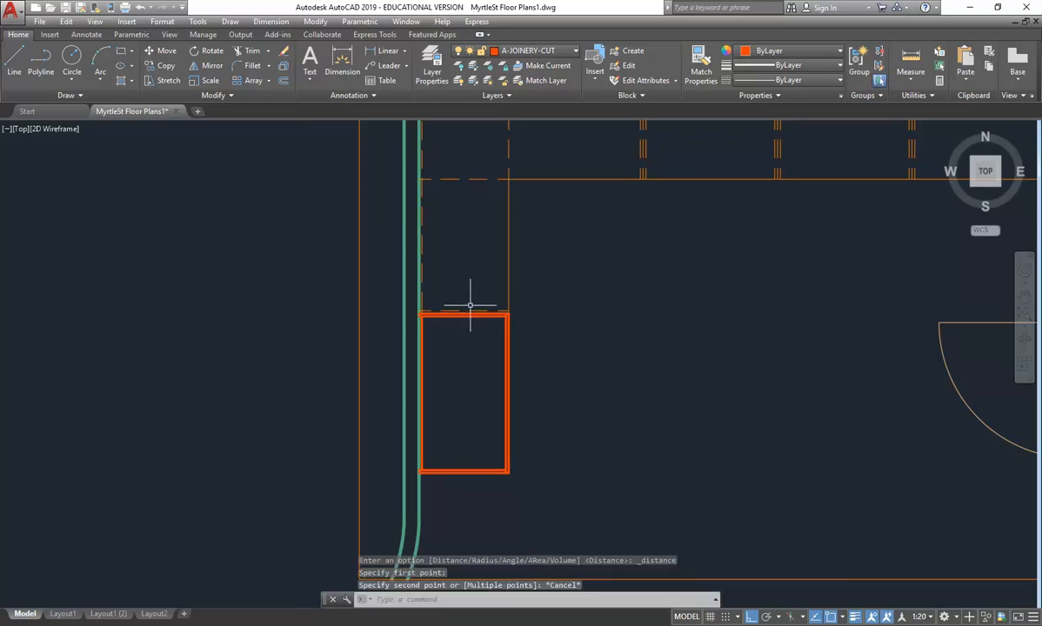
Step: Copy the line at the cut cabinet's northern edge 1000 south as a guide line
scroll(440, 309, up, 5)
click(438, 305)
scroll(438, 305, down, 8)
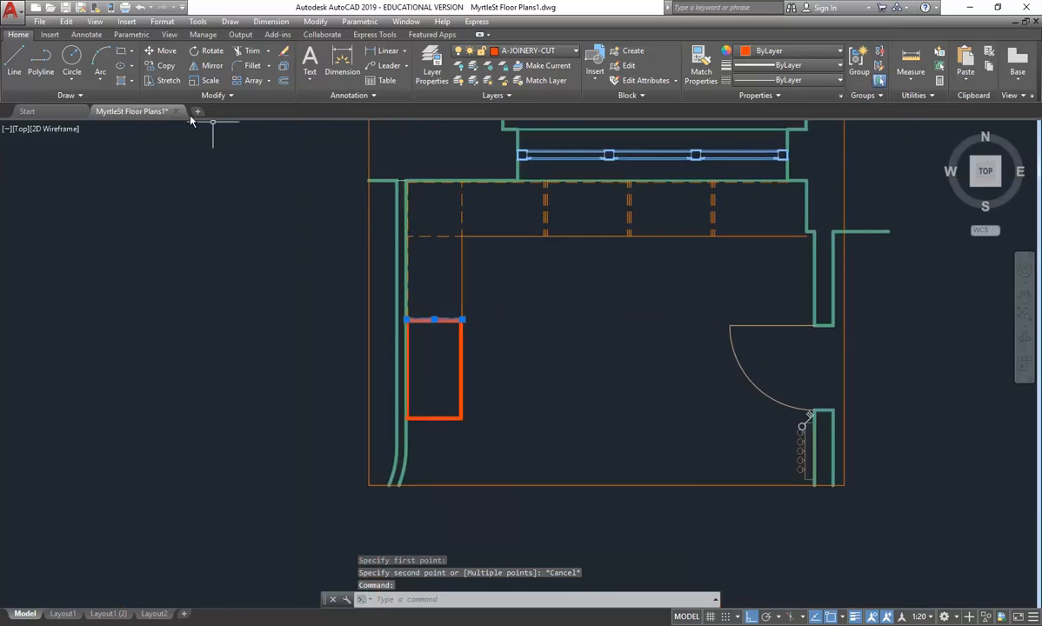
click(165, 65)
click(513, 273)
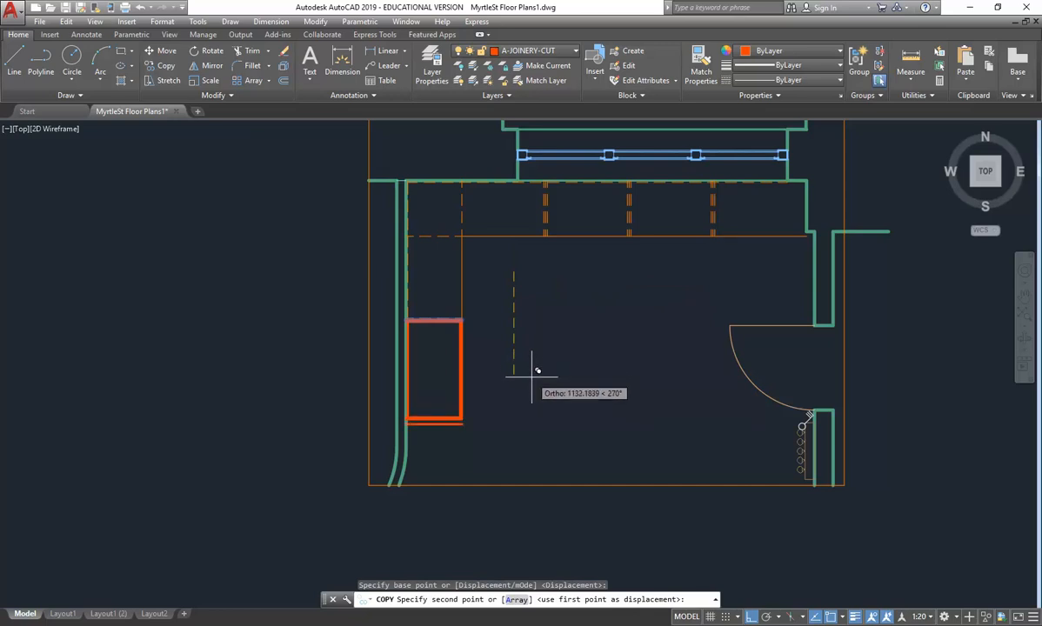
text(1000)
key(Return)
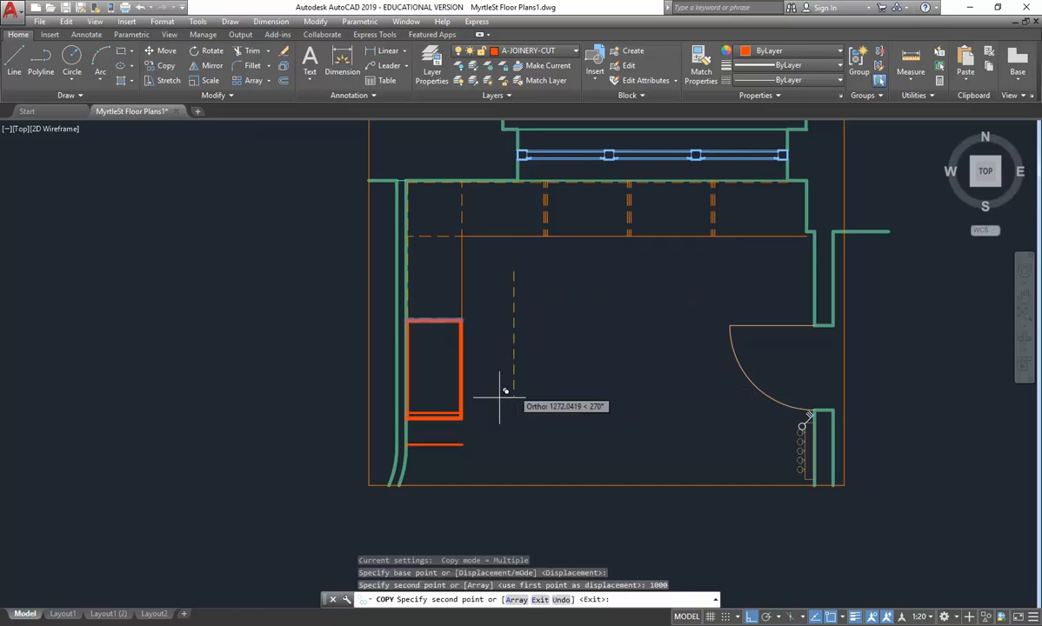
key(Escape)
Step: Lengthen the copied guide line so it extends past the cabinet on both the east and west sides
click(438, 413)
scroll(443, 415, up, 4)
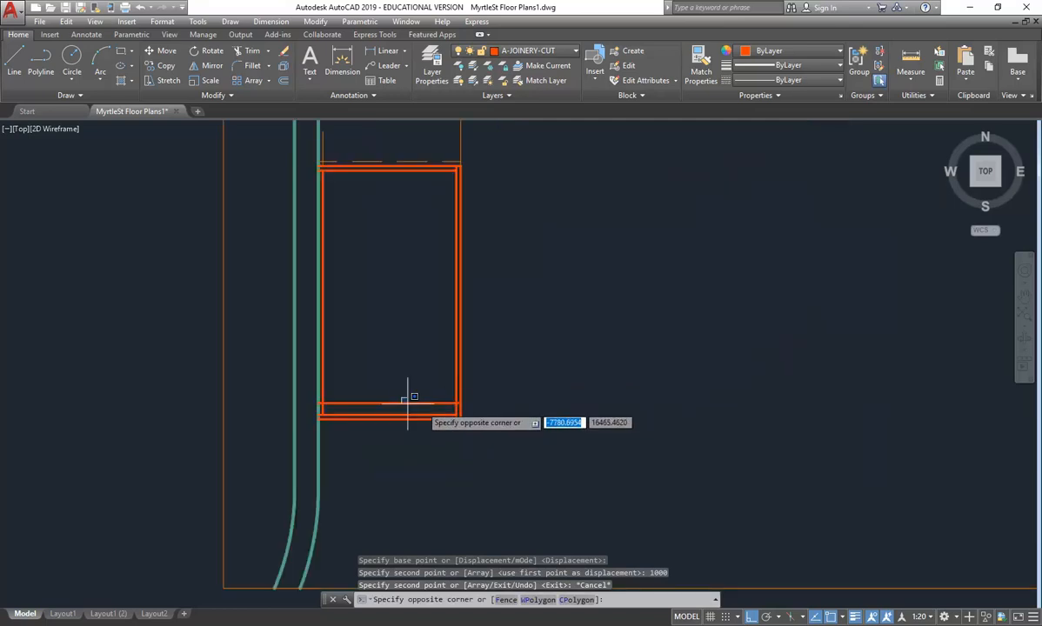
click(371, 404)
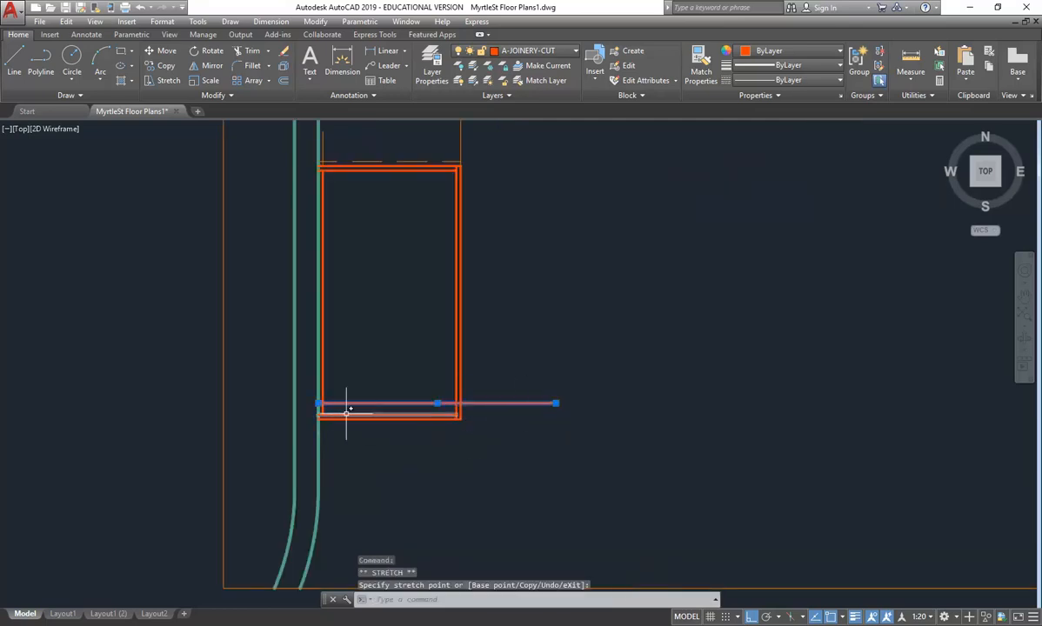
click(320, 404)
key(Escape)
key(Escape)
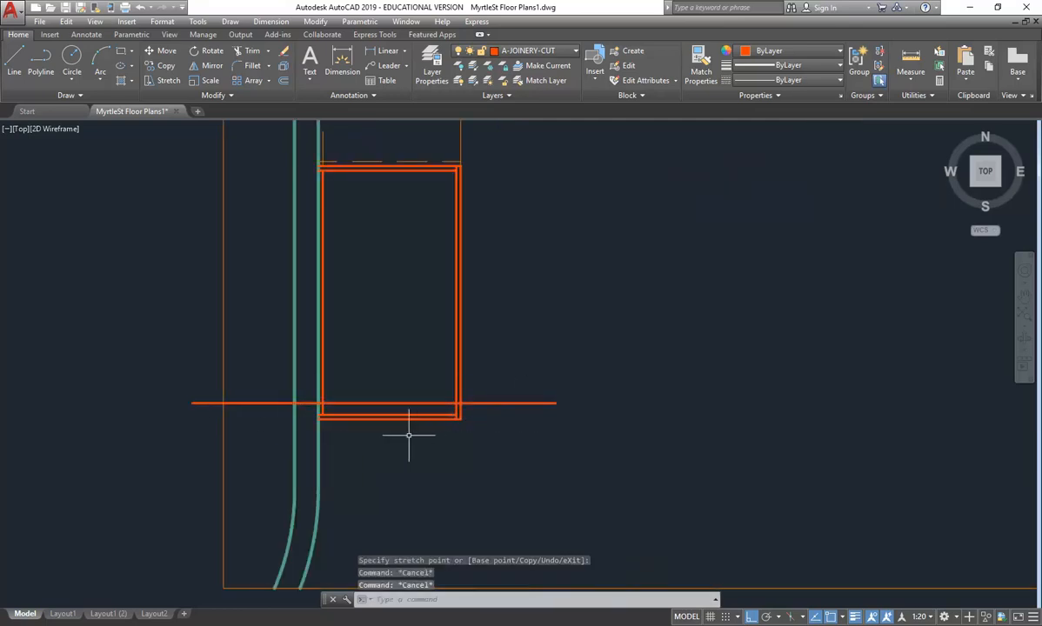
Step: Stretch the cut cabinet's southern end north so its outer southeast corner meets the guide line
scroll(356, 361, up, 4)
middle_drag(357, 361, 365, 316)
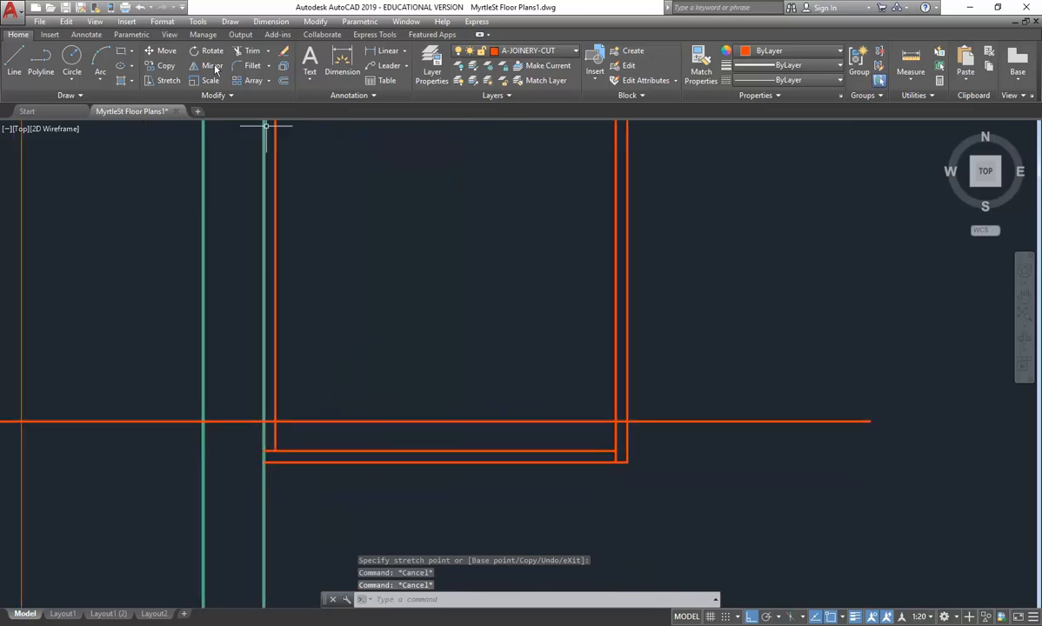
click(164, 81)
click(659, 494)
click(221, 435)
key(Return)
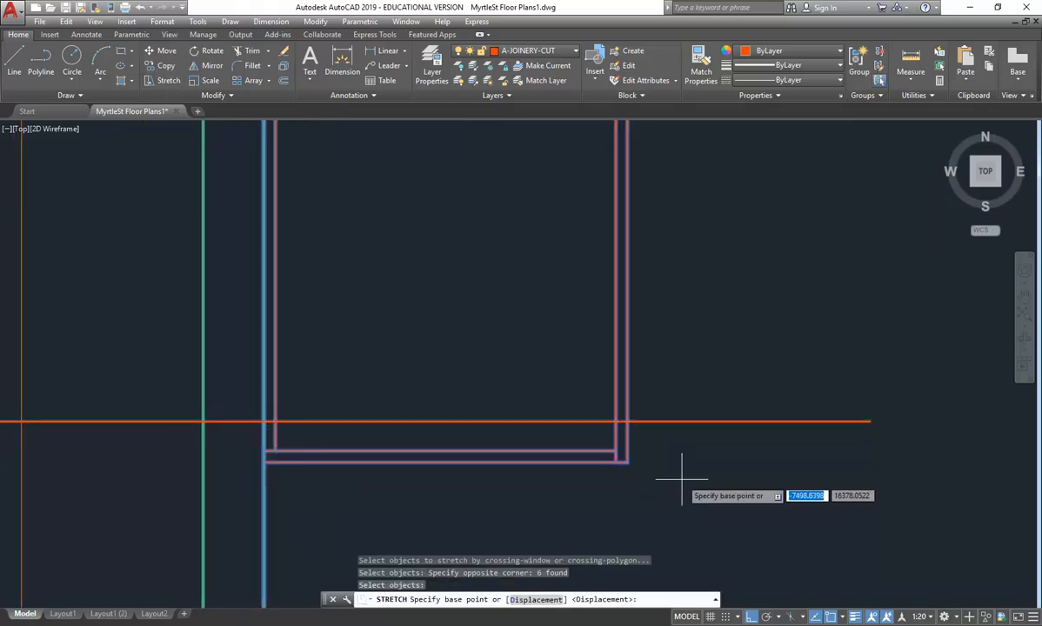
click(627, 462)
click(627, 422)
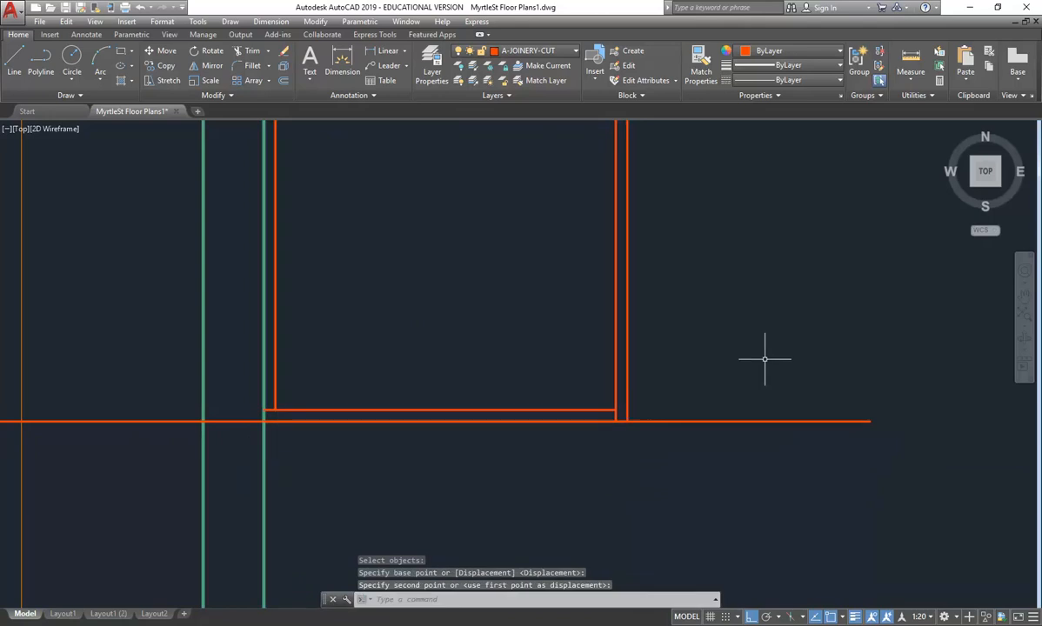
Step: Delete the guide line at the cabinet's southern end and bring the whole kitchen back into view
scroll(715, 337, down, 4)
middle_drag(715, 337, 598, 400)
key(Escape)
click(638, 386)
click(612, 463)
key(Delete)
scroll(599, 453, down, 4)
mouse_move(599, 452)
middle_down()
mouse_move(500, 438)
mouse_move(437, 448)
middle_up()
mouse_move(485, 383)
middle_down()
mouse_move(401, 379)
mouse_move(389, 360)
middle_up()
scroll(398, 360, up, 2)
mouse_move(399, 371)
middle_down()
mouse_move(408, 430)
mouse_move(404, 401)
middle_up()
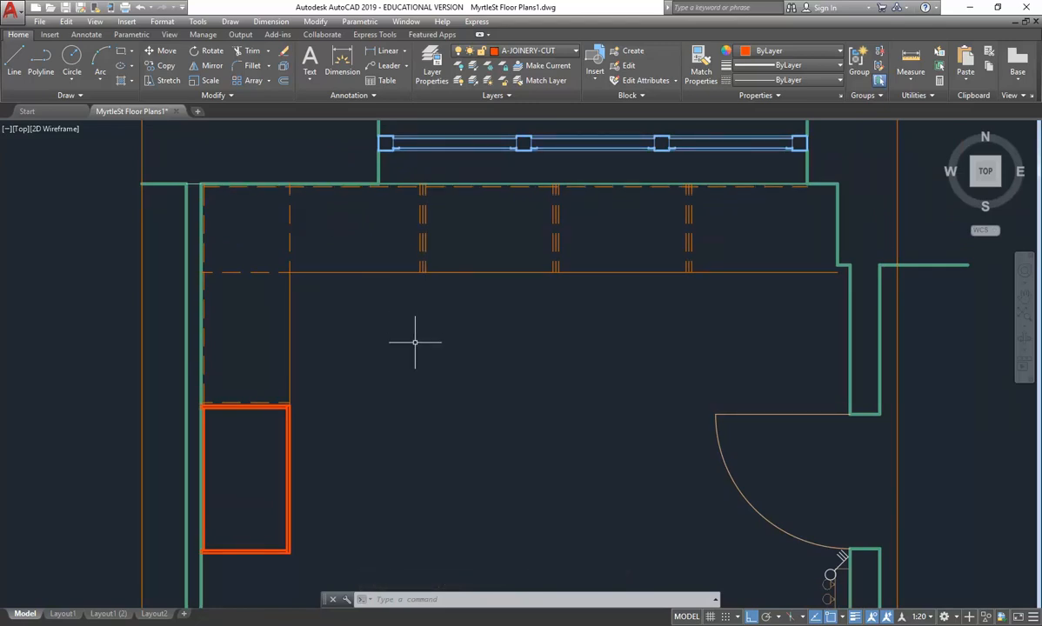
Step: Start inserting a block and browse for its drawing file
click(50, 34)
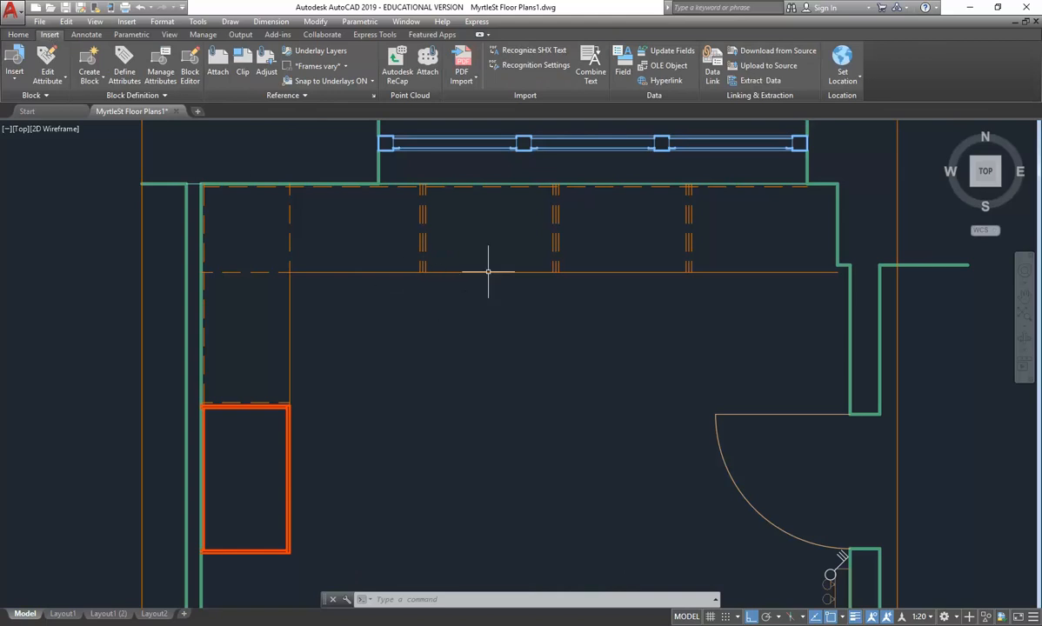
click(17, 34)
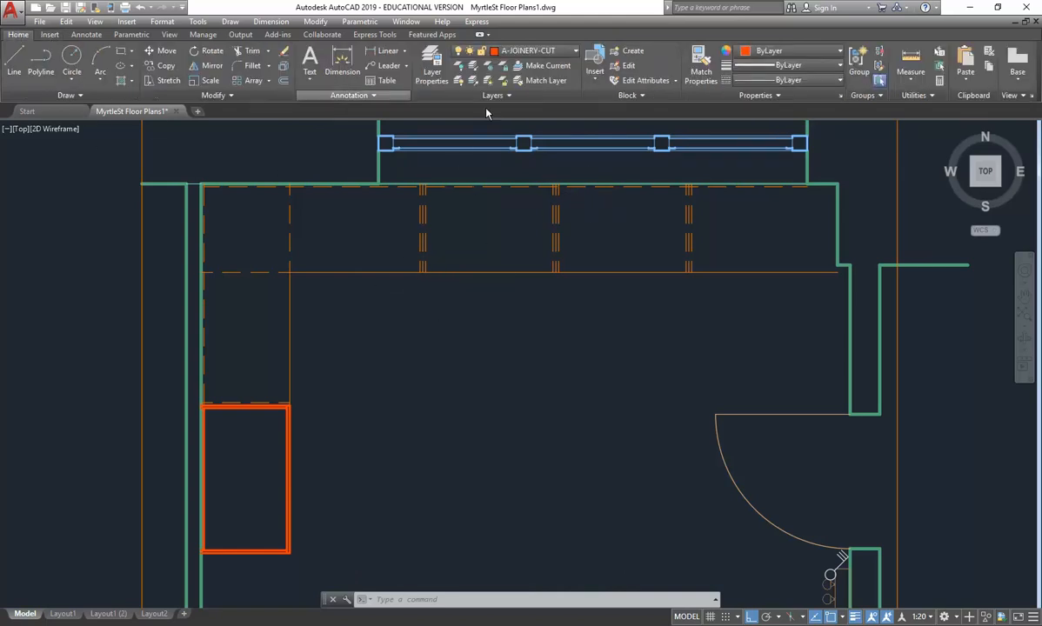
click(594, 81)
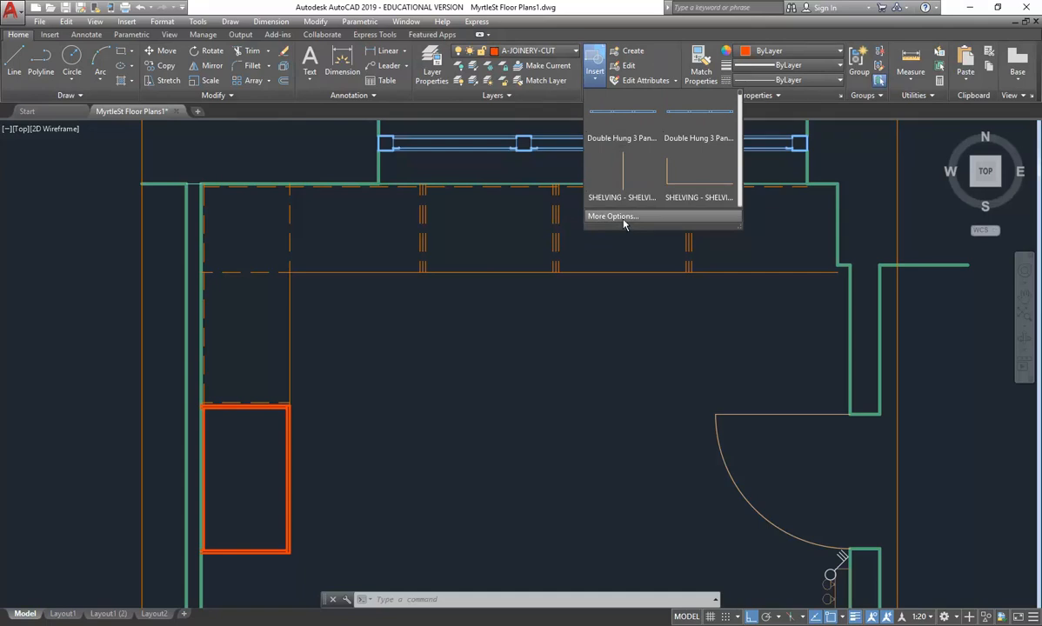
click(614, 216)
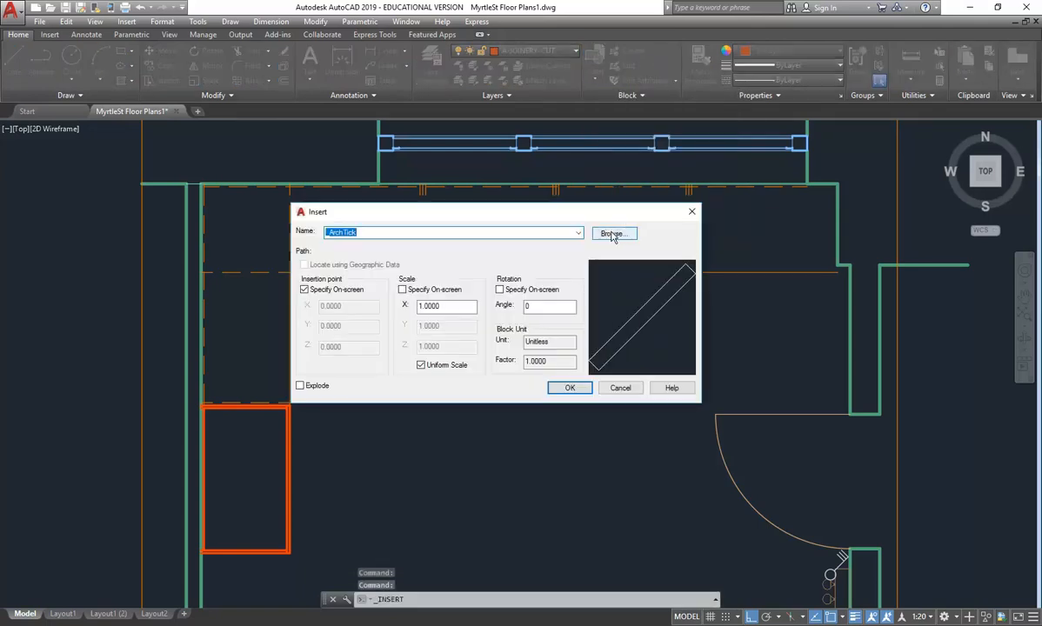
click(614, 235)
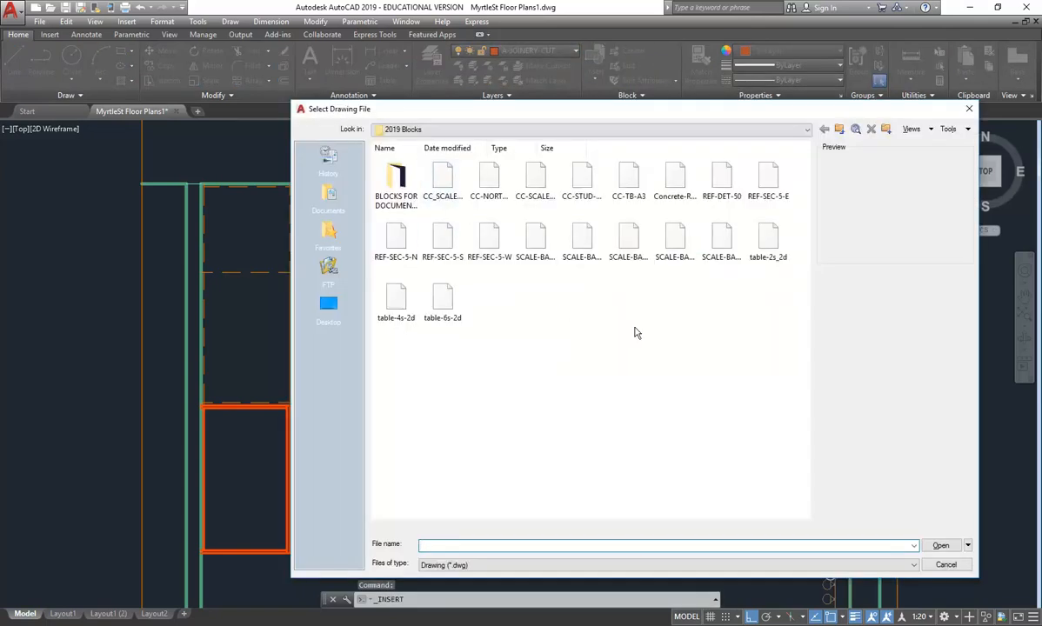
Step: Open the sinks folder inside EDU_DC_InteriorDesign, AutoCAD Library, Blocks_2D, Kitchen & Laundry
click(661, 131)
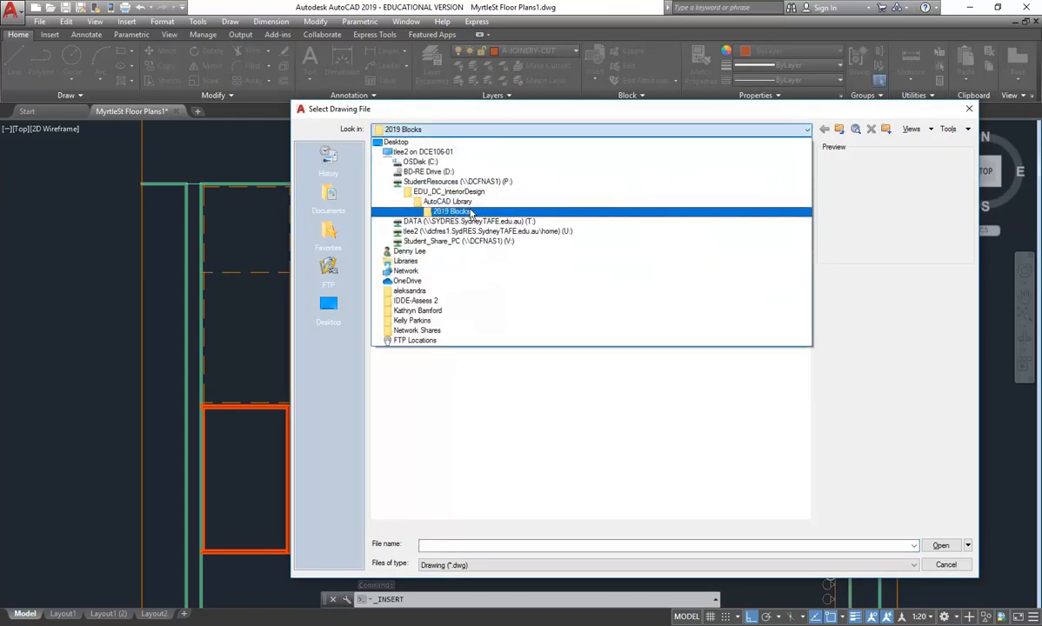
click(462, 182)
double_click(442, 174)
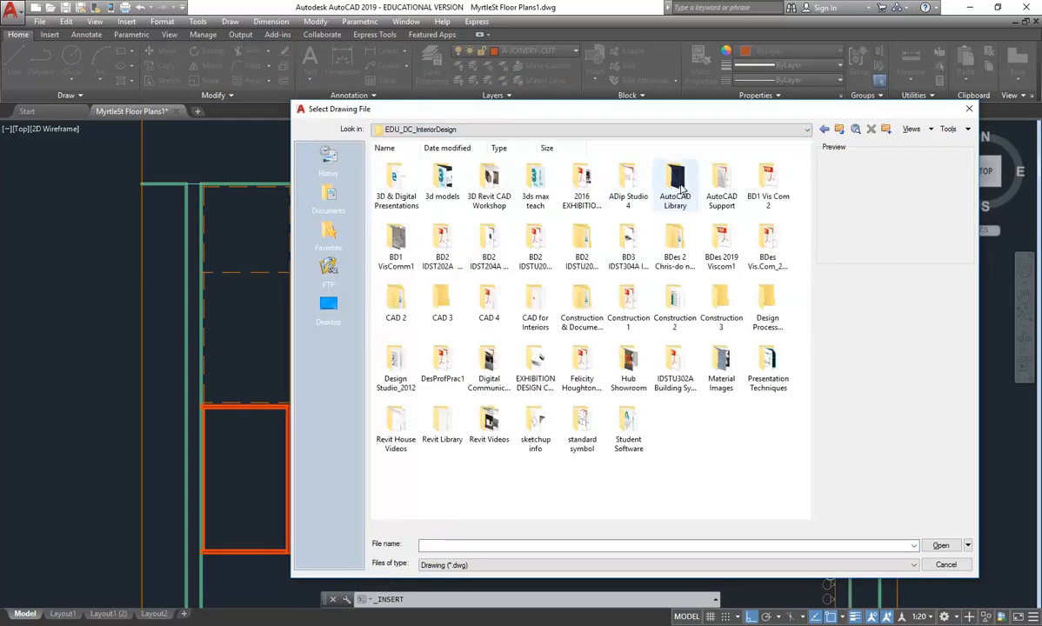
double_click(684, 192)
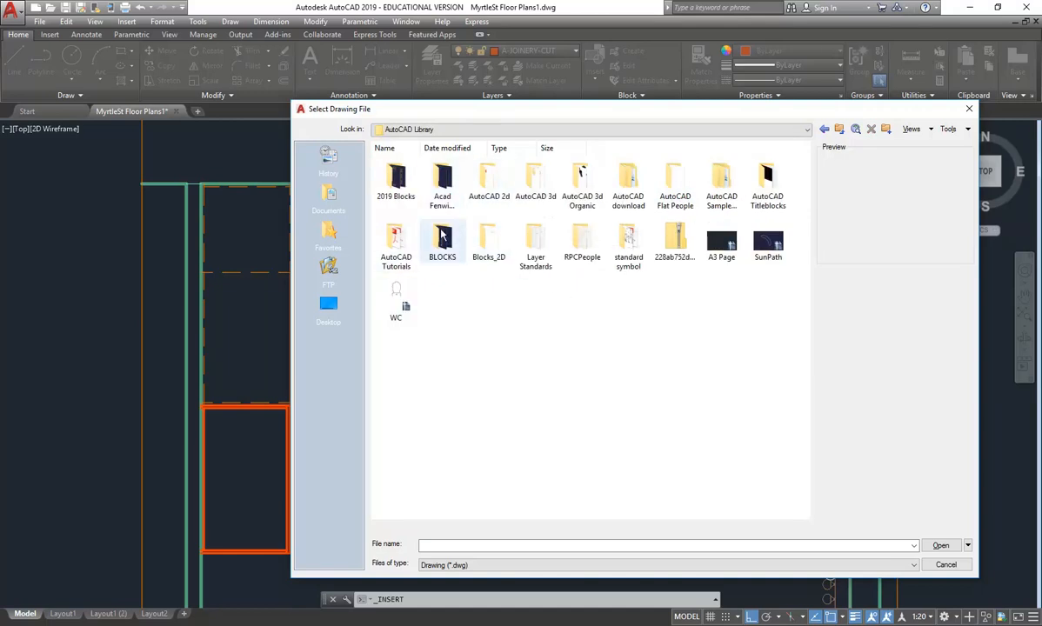
double_click(483, 237)
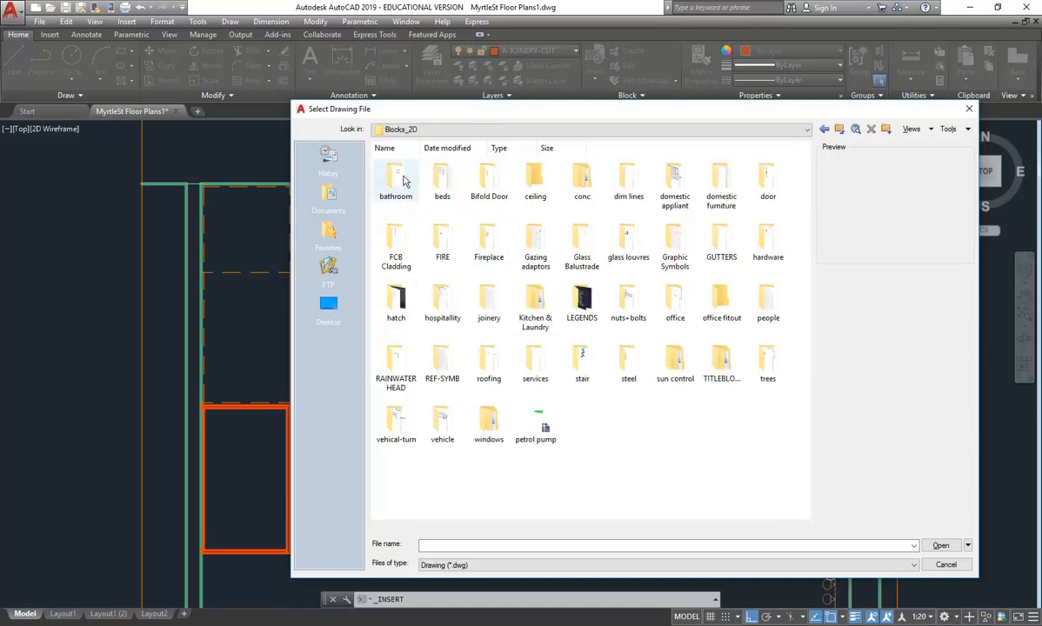
double_click(540, 304)
double_click(581, 181)
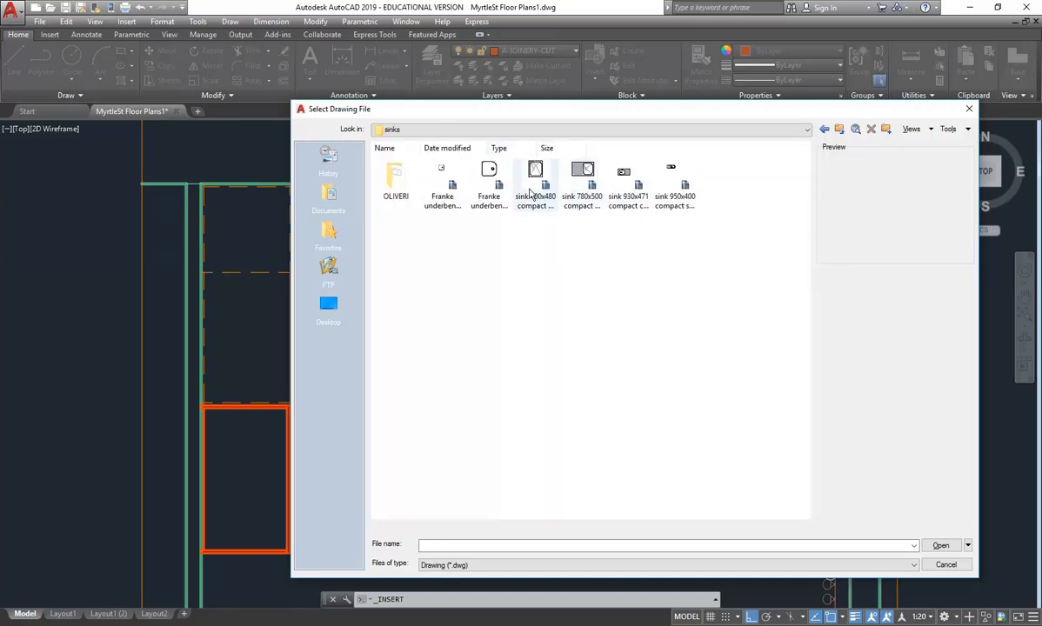
Step: Preview the sink 930x471 compact clark flushline 1003f, the Franke underbench 482Wx432D and the OLIVERI MH885U blocks
click(671, 186)
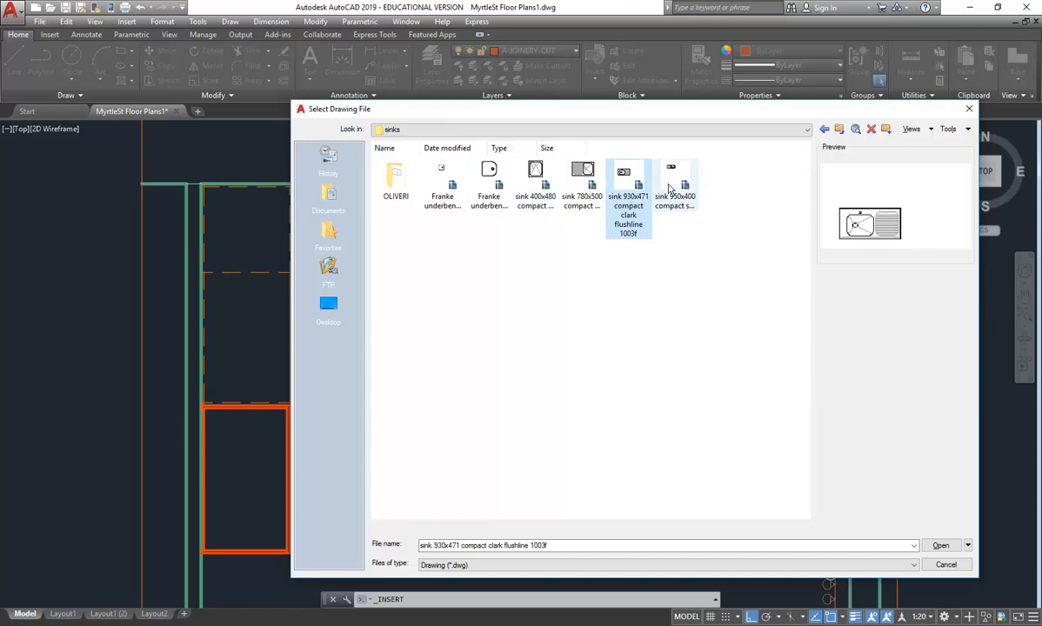
click(442, 182)
double_click(393, 178)
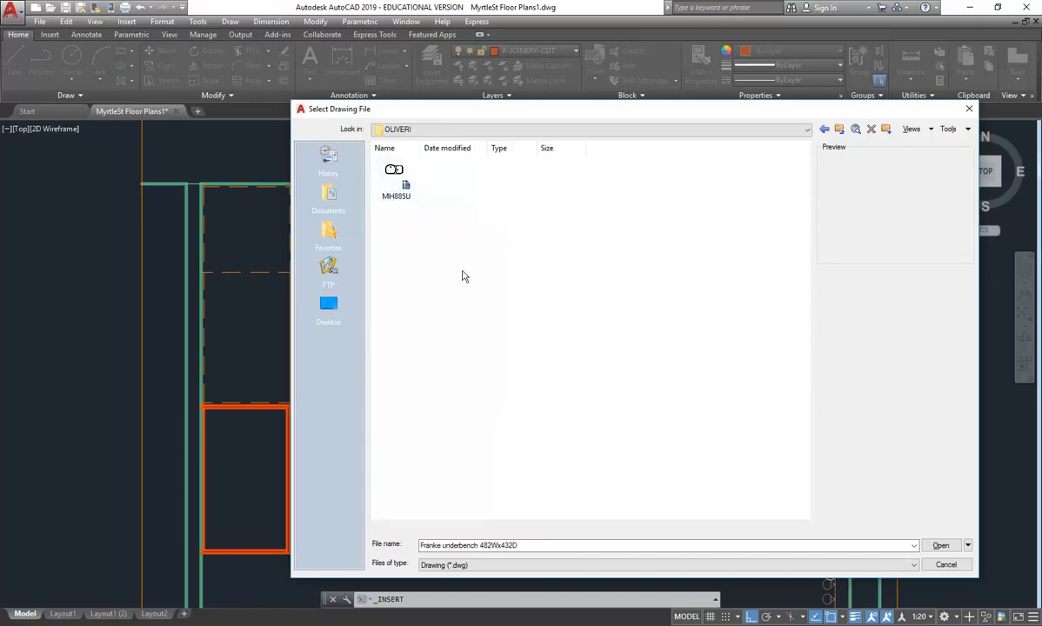
click(405, 199)
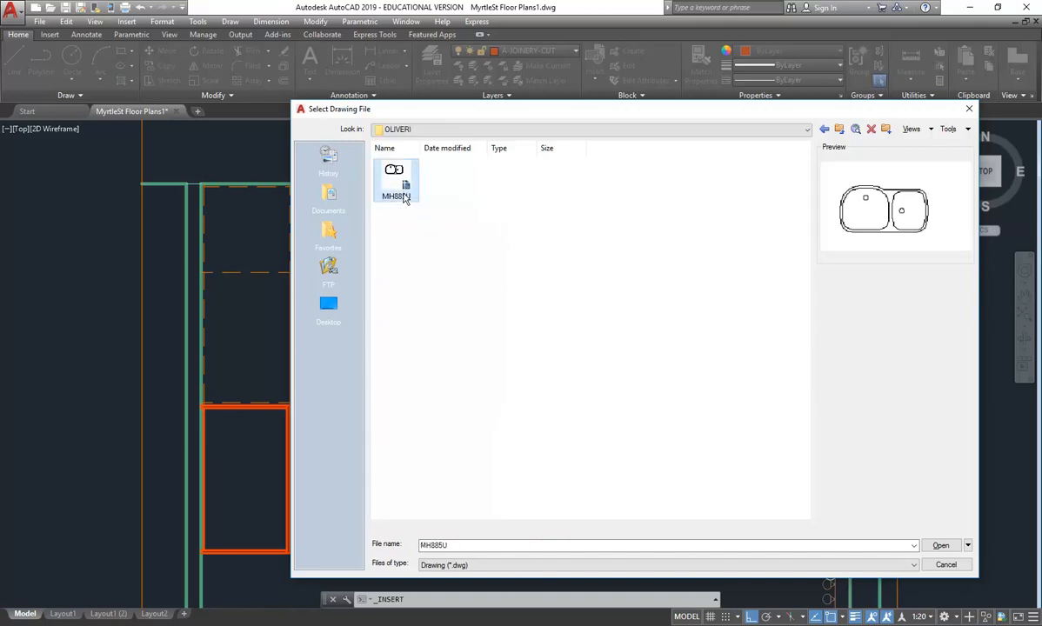
Step: Return to the AutoCAD Library folder and open its AutoCAD 2d folder
click(838, 129)
click(838, 129)
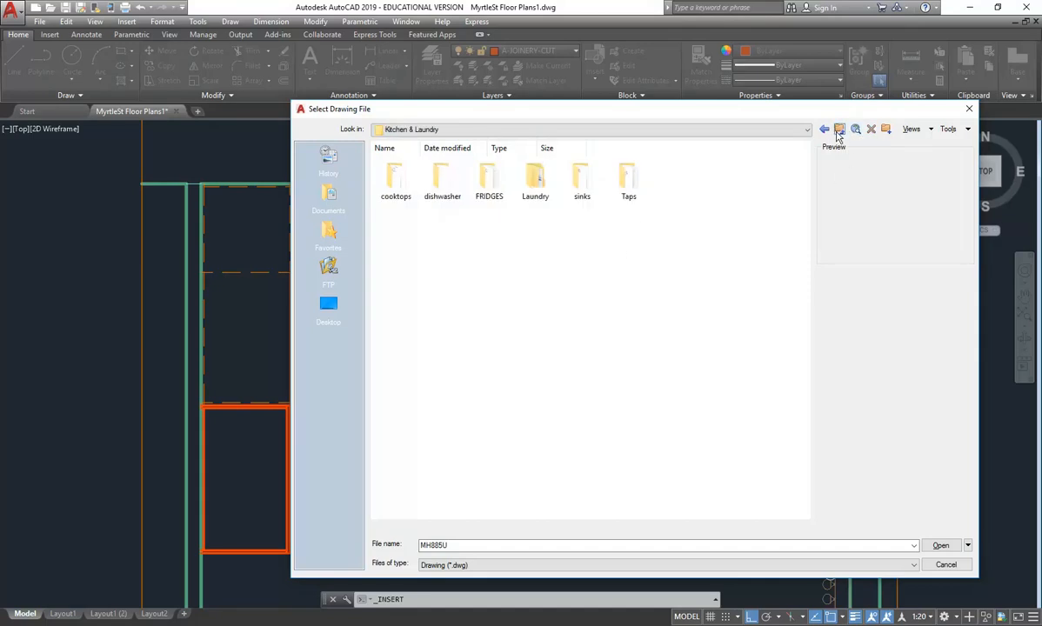
click(839, 130)
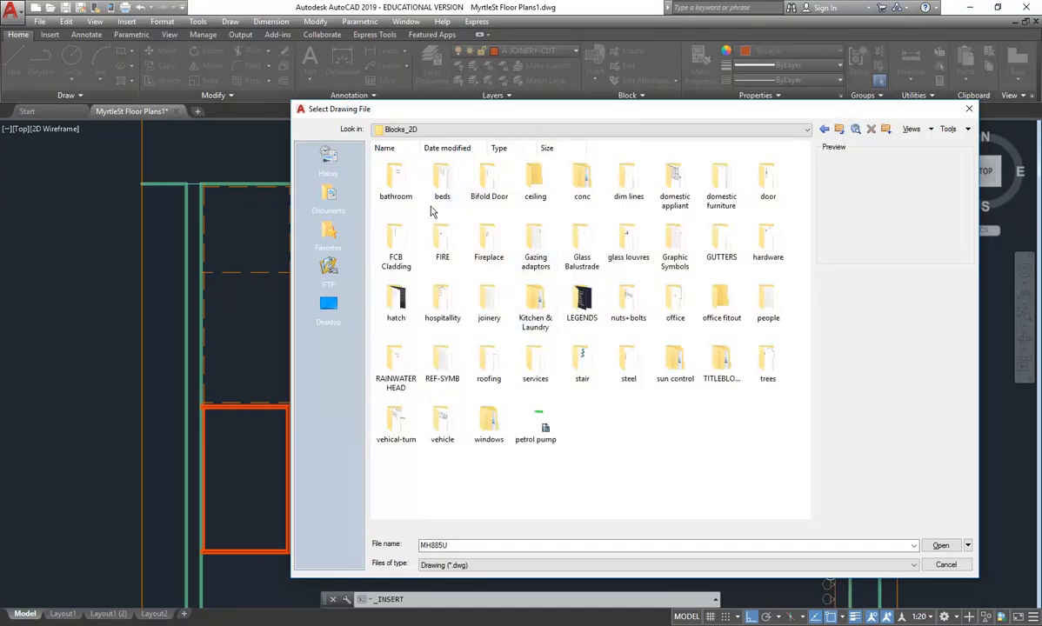
click(833, 129)
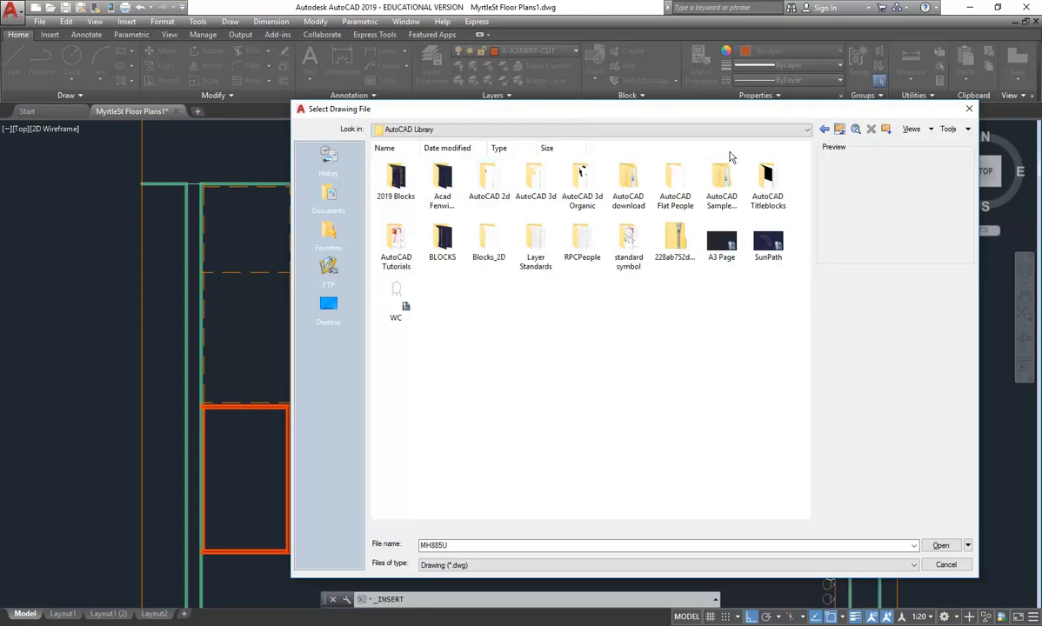
click(442, 178)
double_click(490, 183)
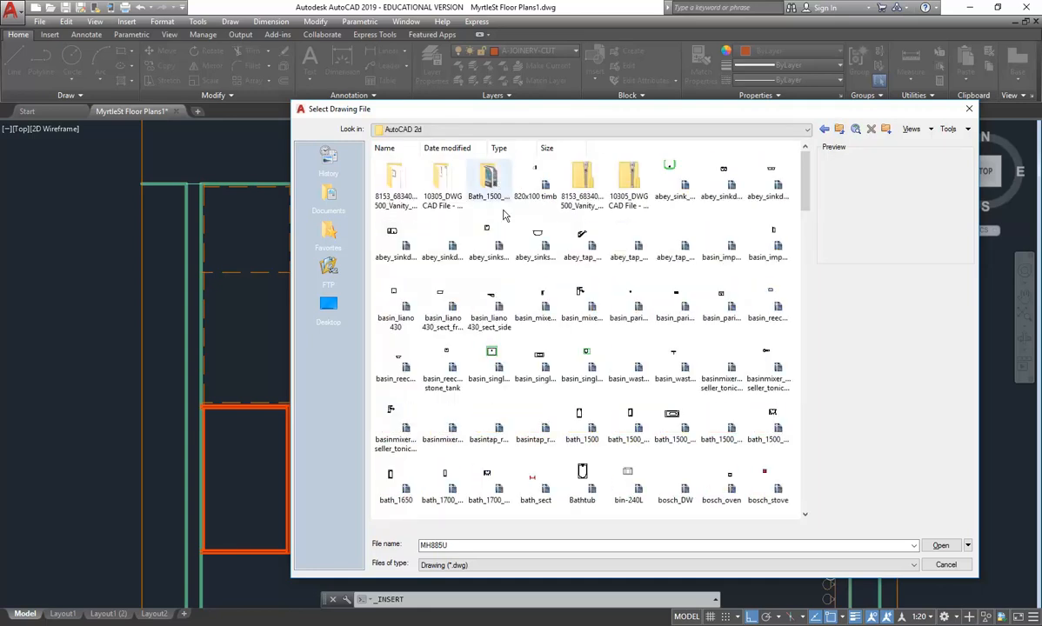
Step: Look through the block thumbnails in the AutoCAD 2d folder for a suitable kitchen sink
scroll(557, 350, down, 2)
scroll(564, 355, down, 3)
scroll(608, 337, down, 2)
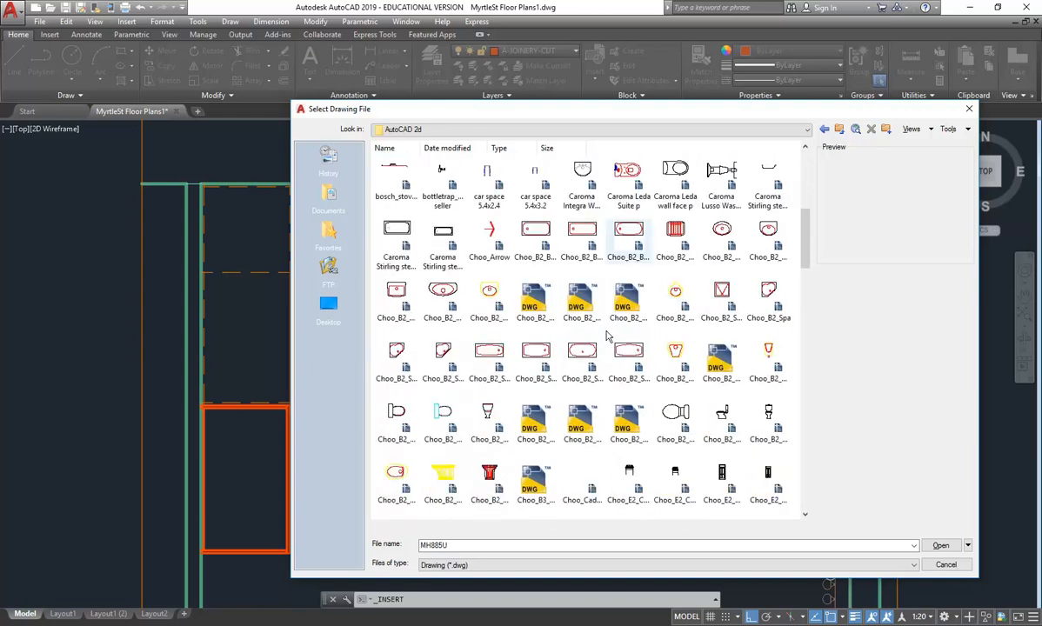
scroll(608, 337, down, 10)
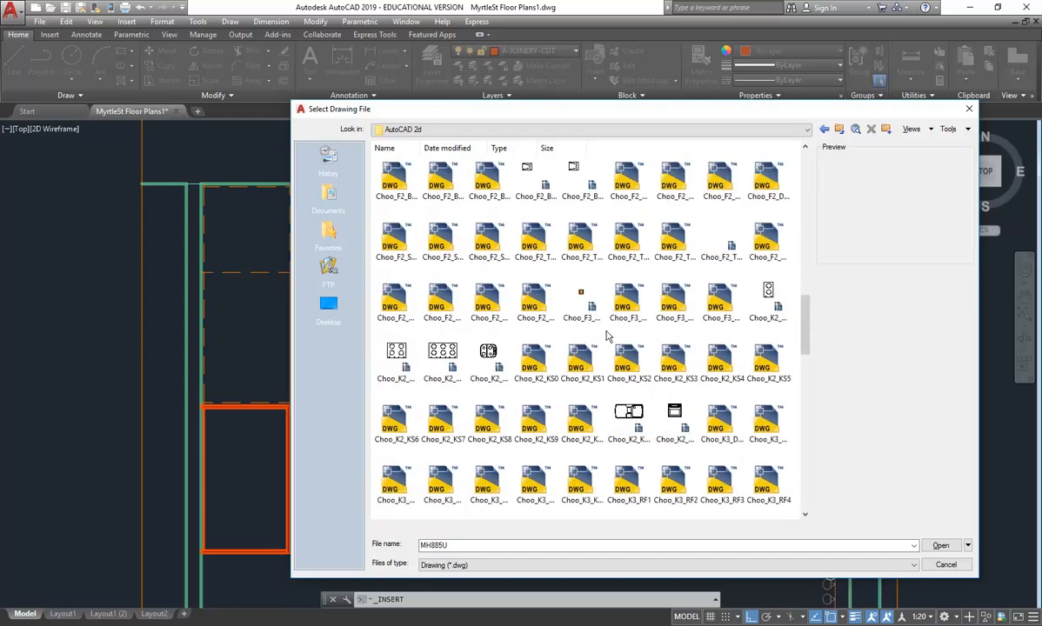
scroll(608, 336, down, 8)
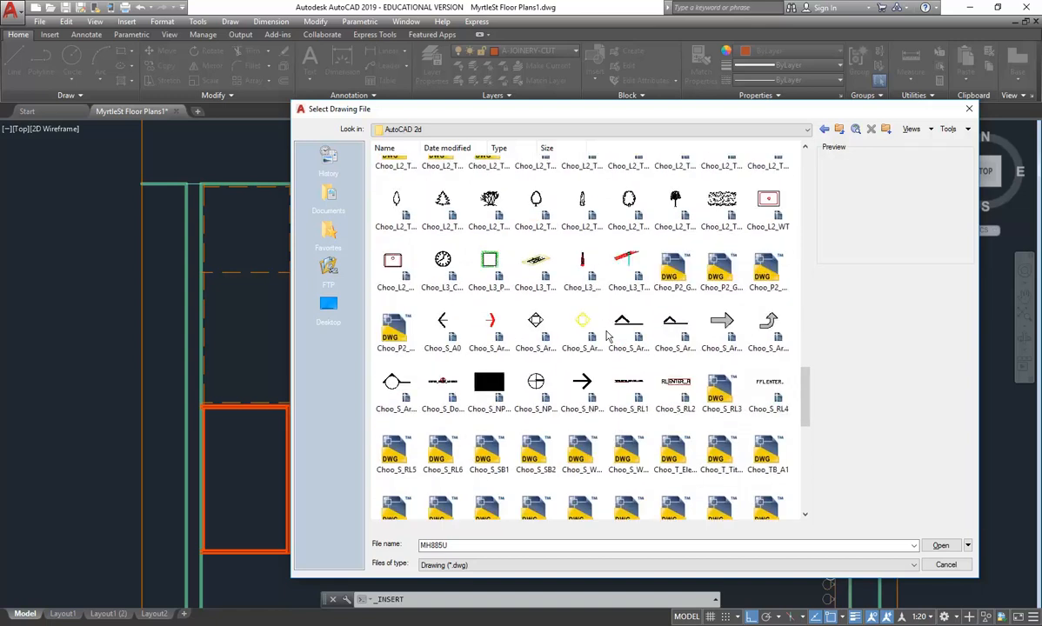
scroll(608, 337, down, 9)
scroll(608, 337, down, 1)
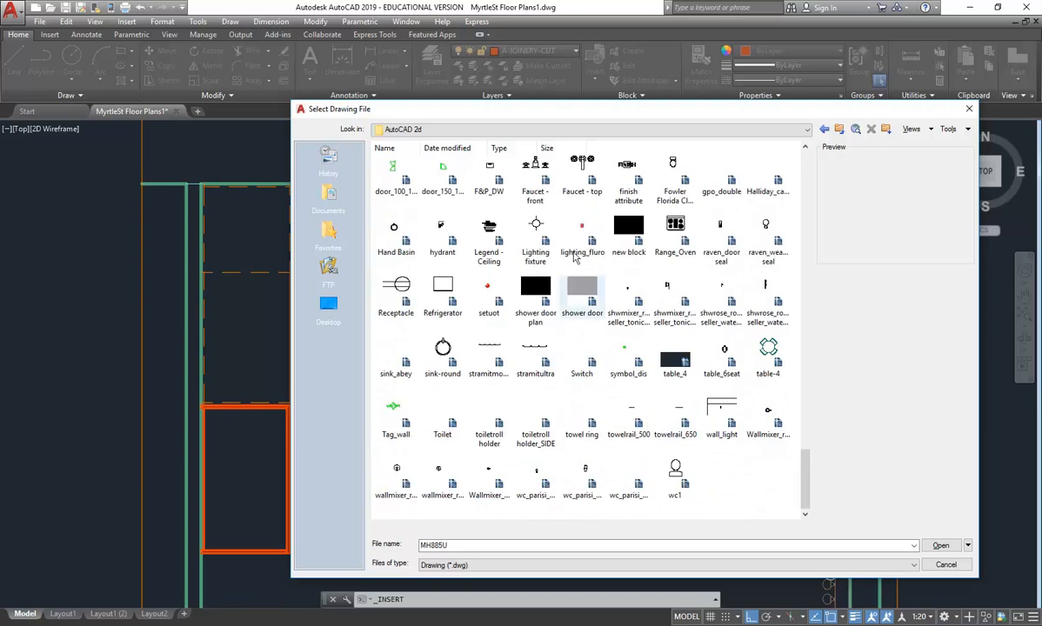
scroll(578, 290, up, 2)
scroll(583, 298, up, 6)
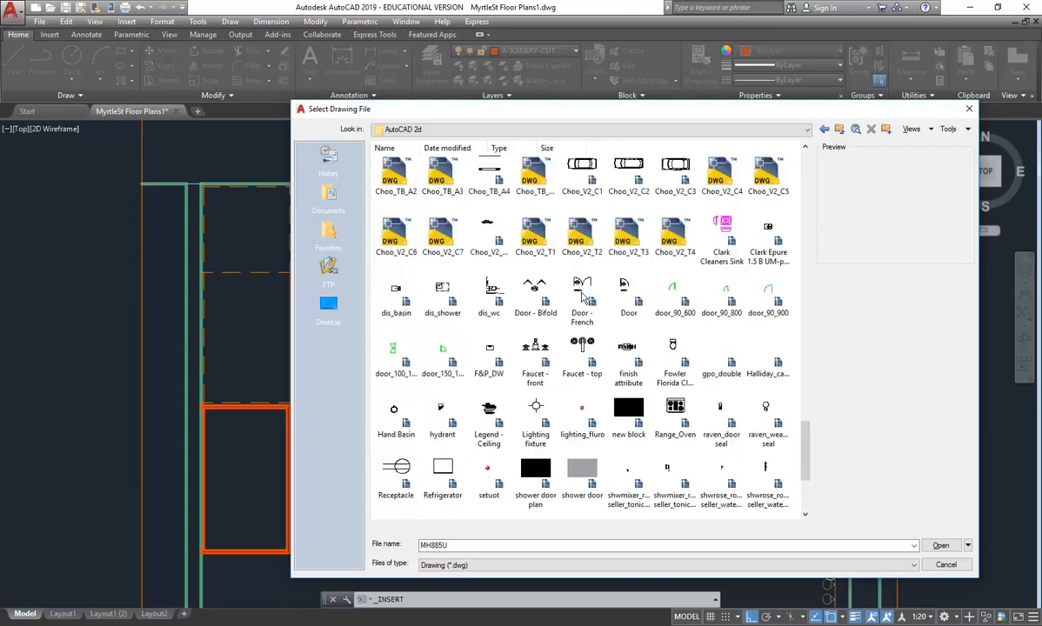
scroll(583, 298, up, 5)
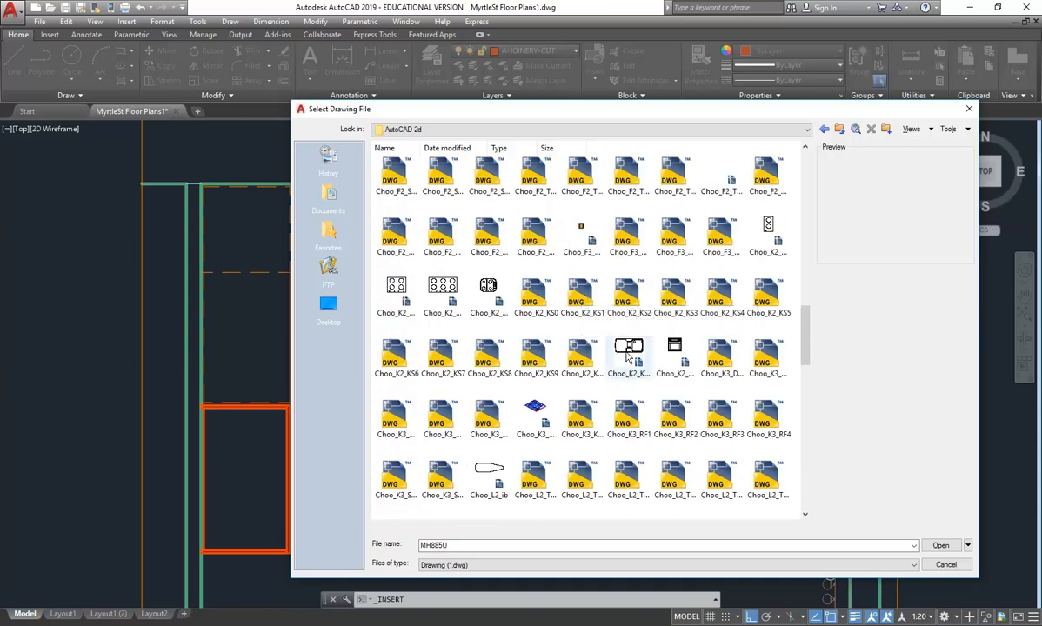
Step: Preview the kitchen sink, oven and hotplate drawings in the AutoCAD 2d library folder
click(628, 357)
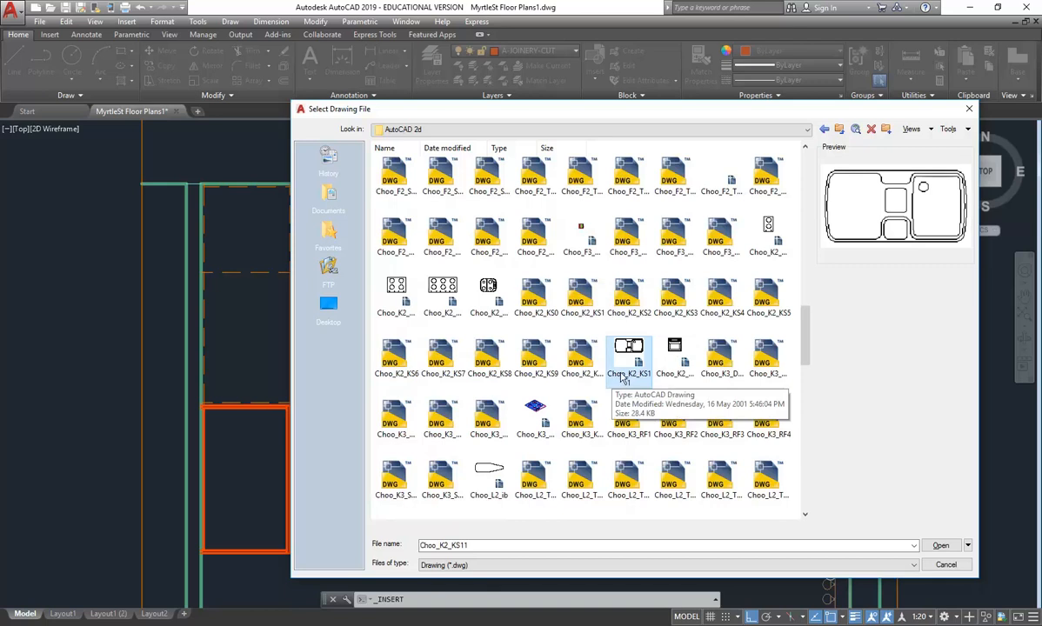
click(595, 357)
click(633, 360)
click(582, 359)
click(627, 364)
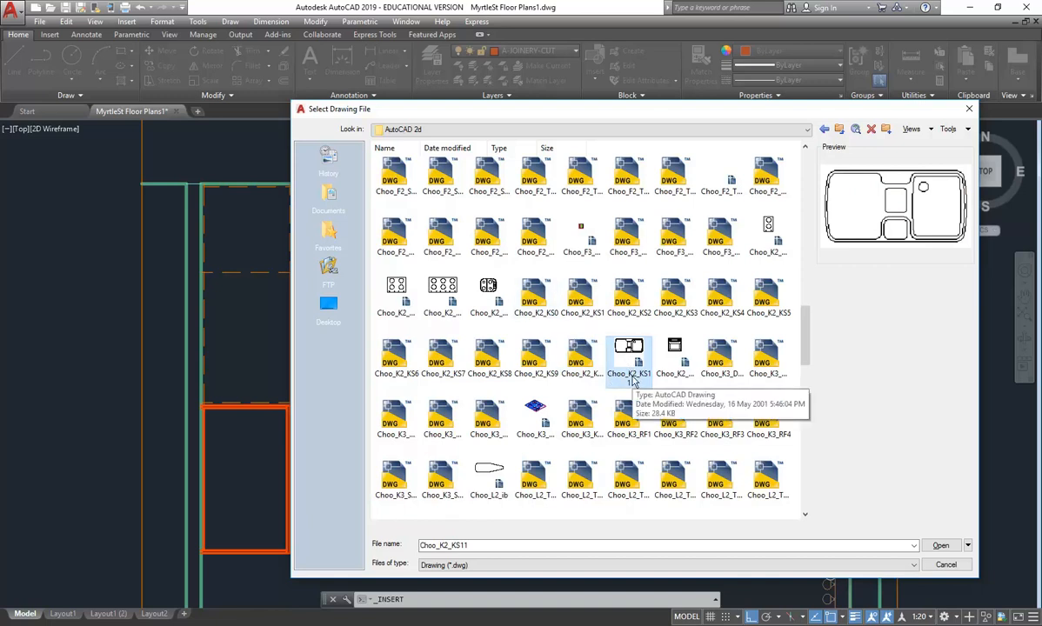
click(675, 355)
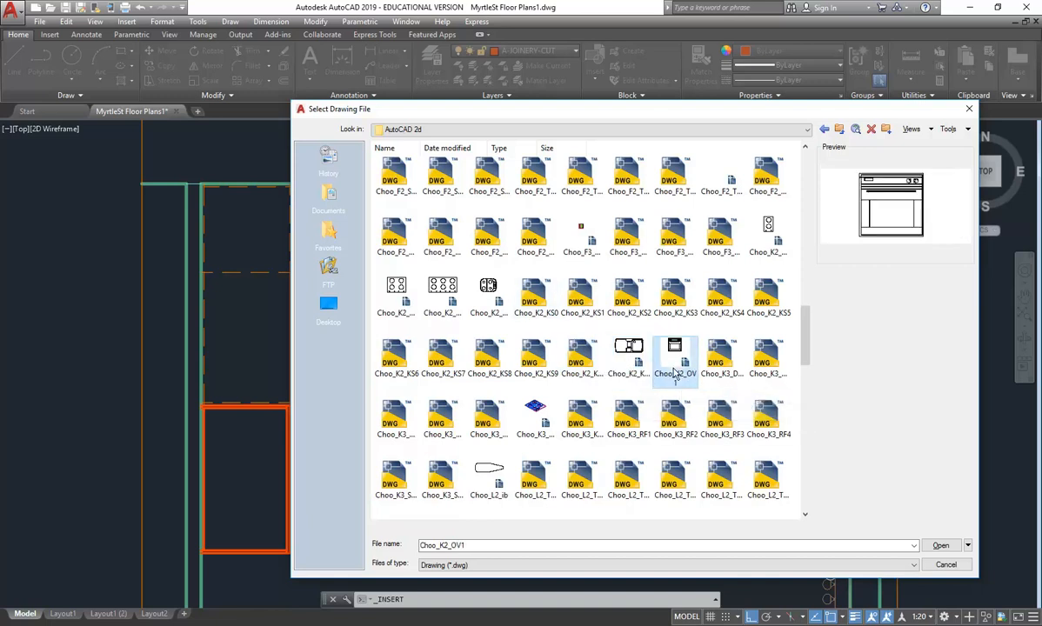
click(536, 296)
click(456, 232)
click(483, 292)
click(451, 298)
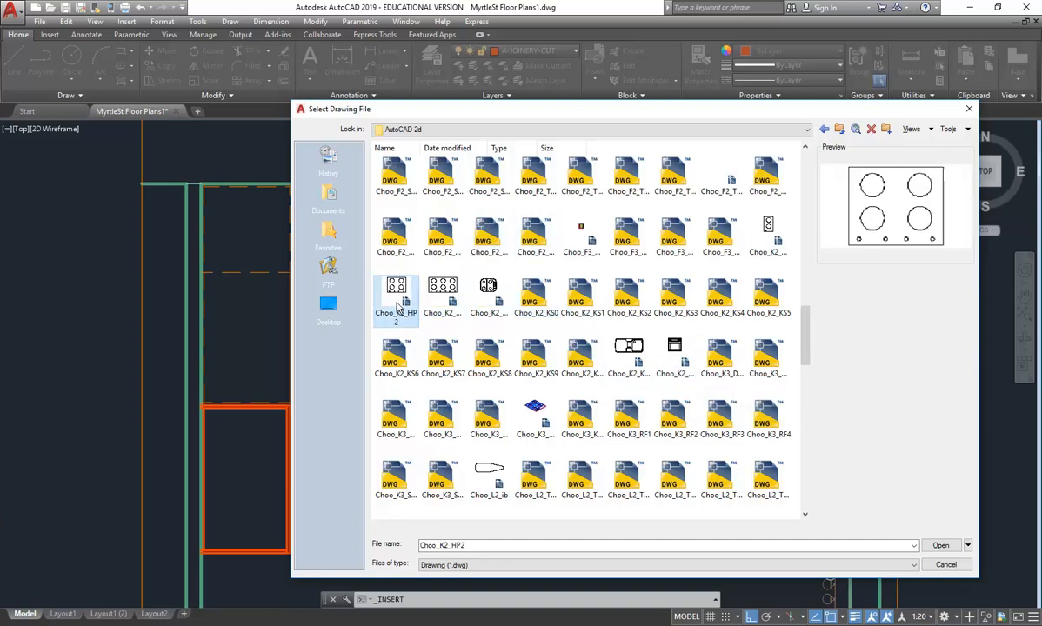
click(769, 229)
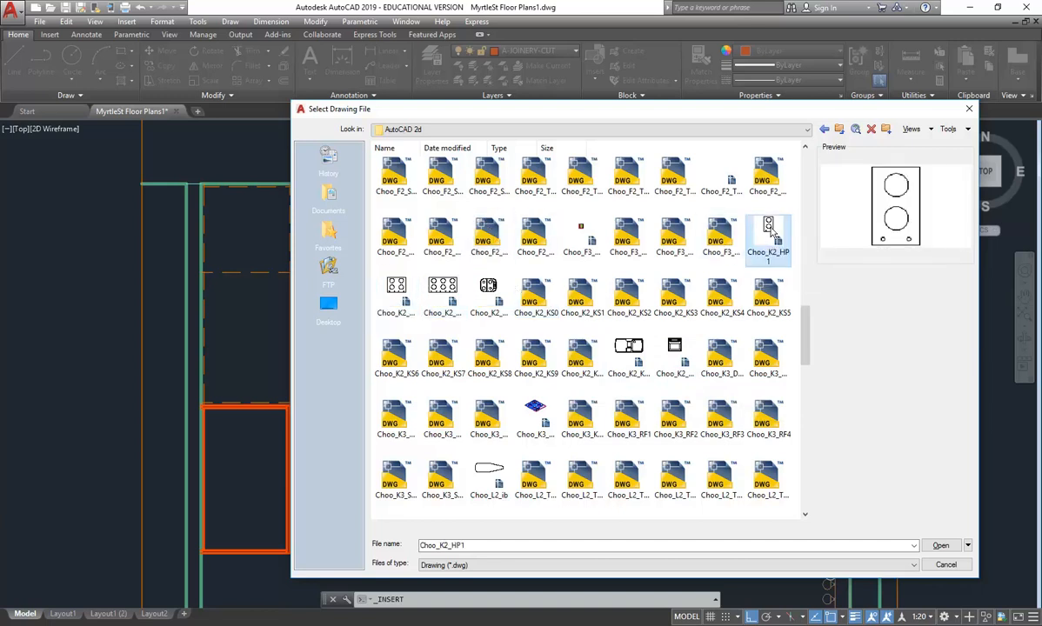
click(722, 231)
click(757, 233)
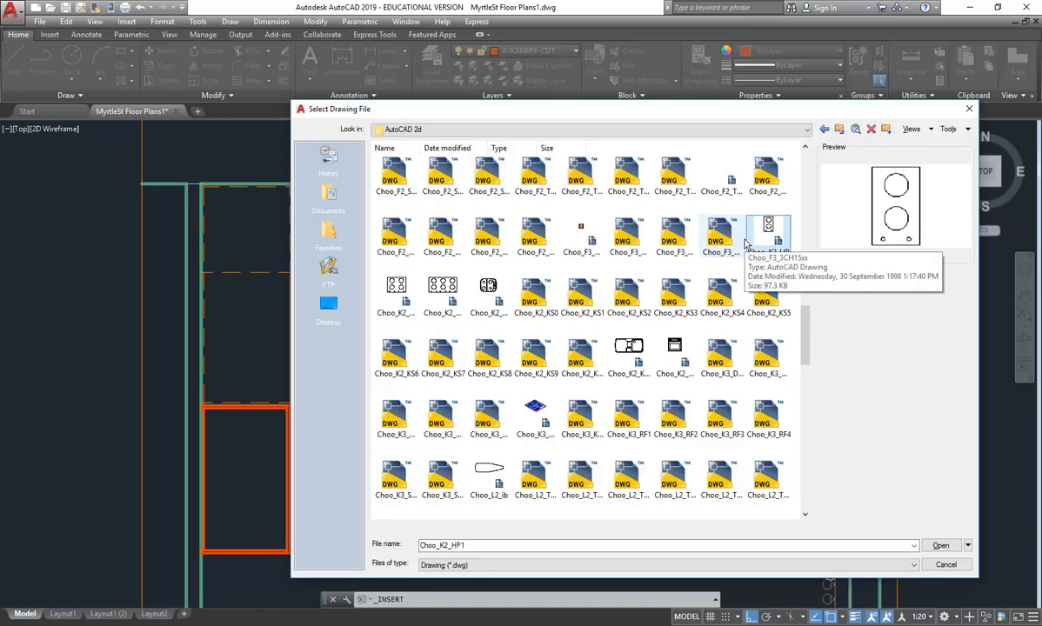
Step: Compare the previews of the Choo_K2_KS kitchen sink drawings in the library folder
key(Down)
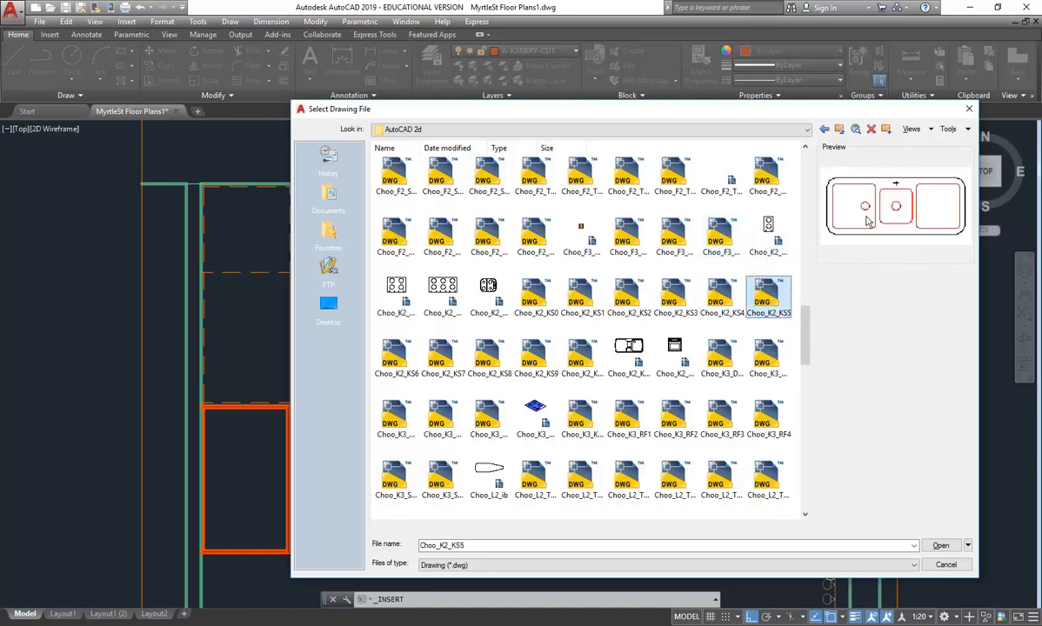
key(Left)
key(Left)
key(Left)
key(Left)
key(Left)
key(Left)
key(Left)
key(Left)
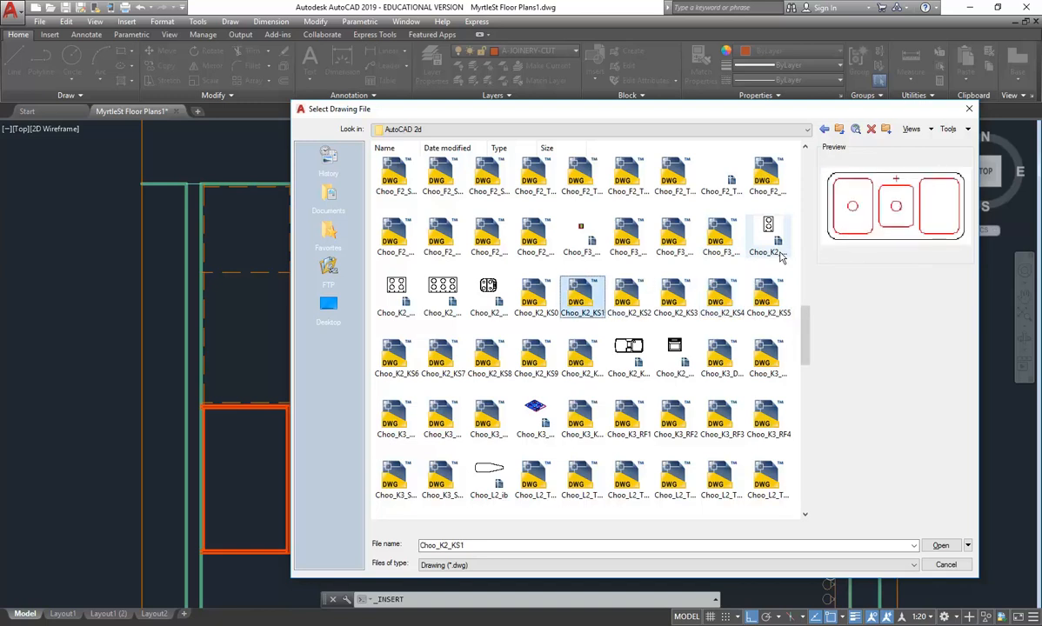
key(Down)
key(Right)
key(Right)
key(Right)
key(Right)
key(Right)
key(Right)
key(Right)
key(Left)
key(Left)
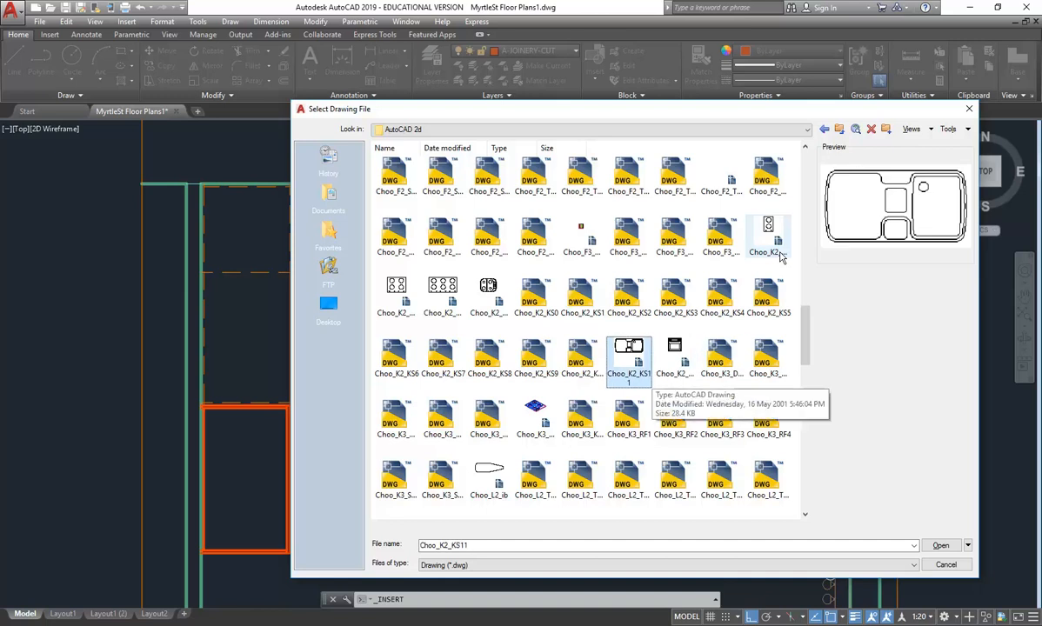
Step: Insert the Choo_K2_KS5 sink drawing as a block on the kitchen bench beneath the window
key(Right)
key(Right)
key(Right)
key(Up)
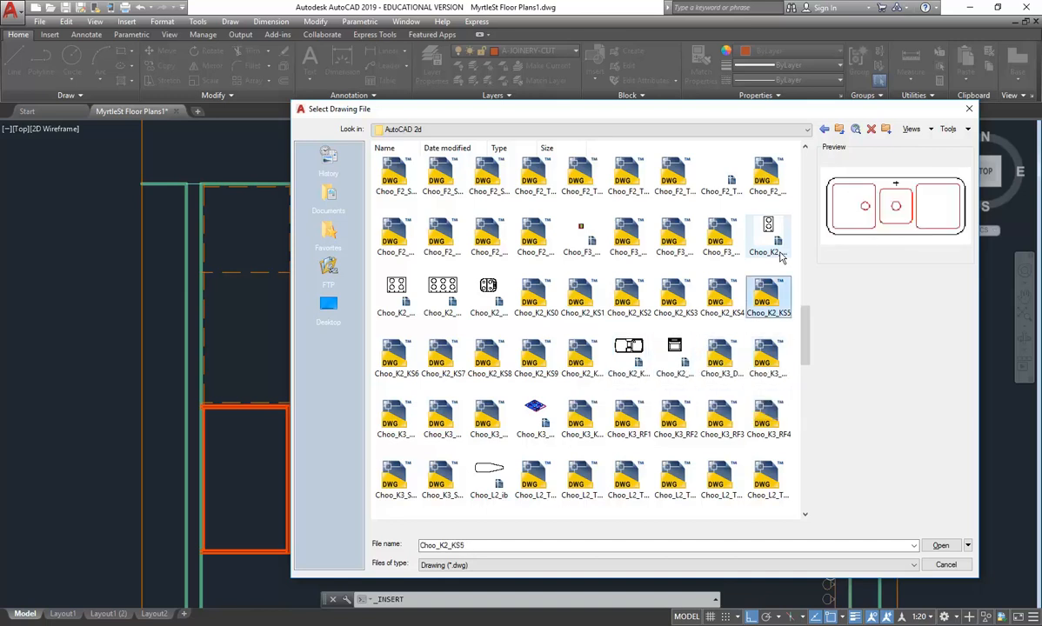
click(941, 545)
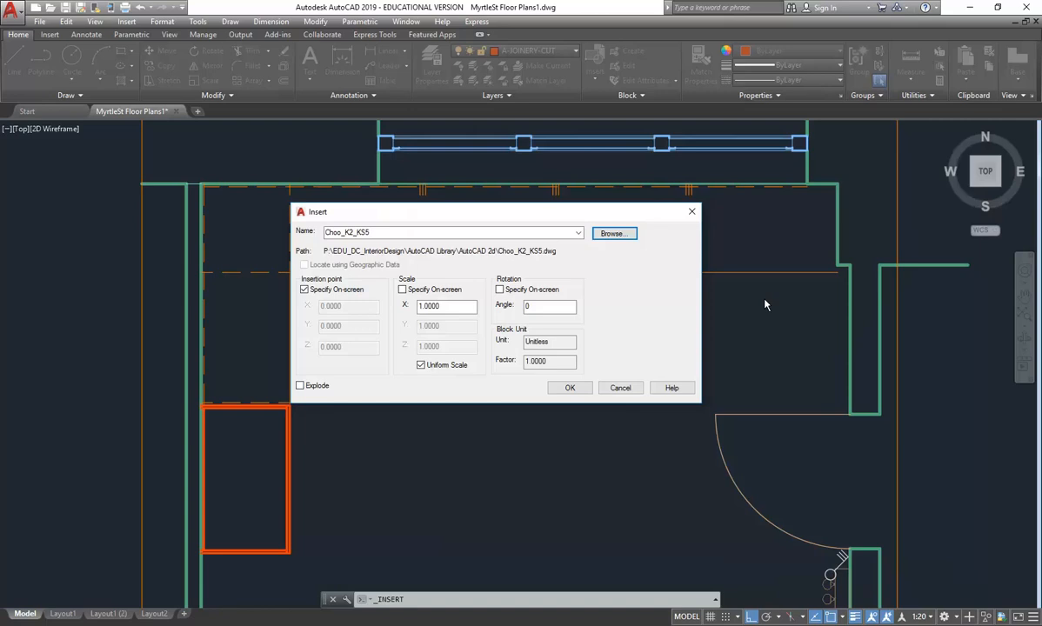
click(569, 388)
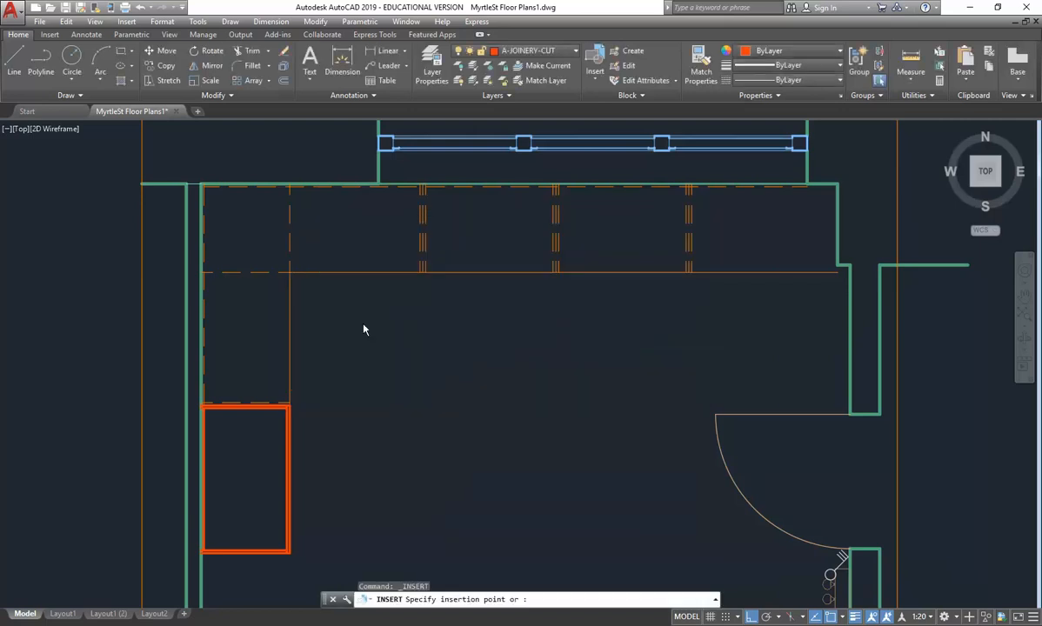
scroll(497, 305, down, 2)
scroll(496, 305, up, 6)
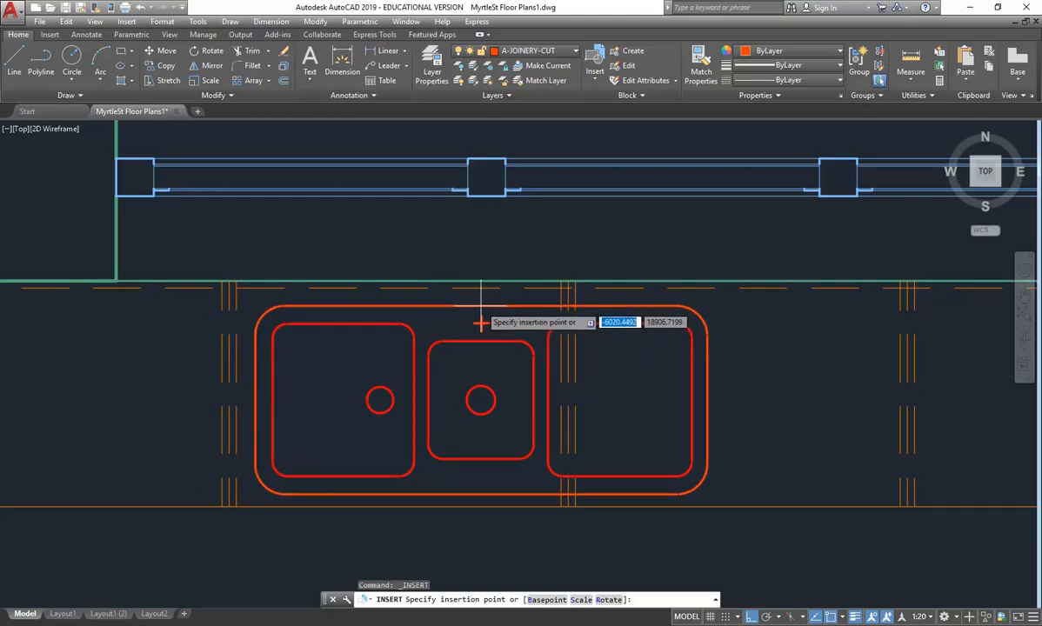
scroll(475, 321, down, 2)
middle_drag(476, 321, 500, 303)
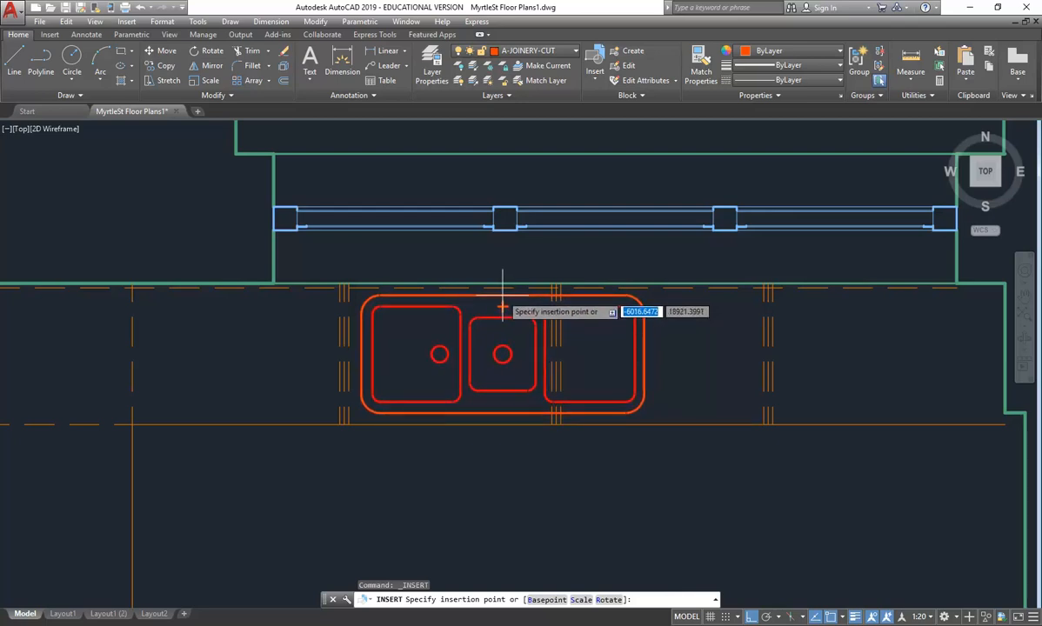
click(503, 307)
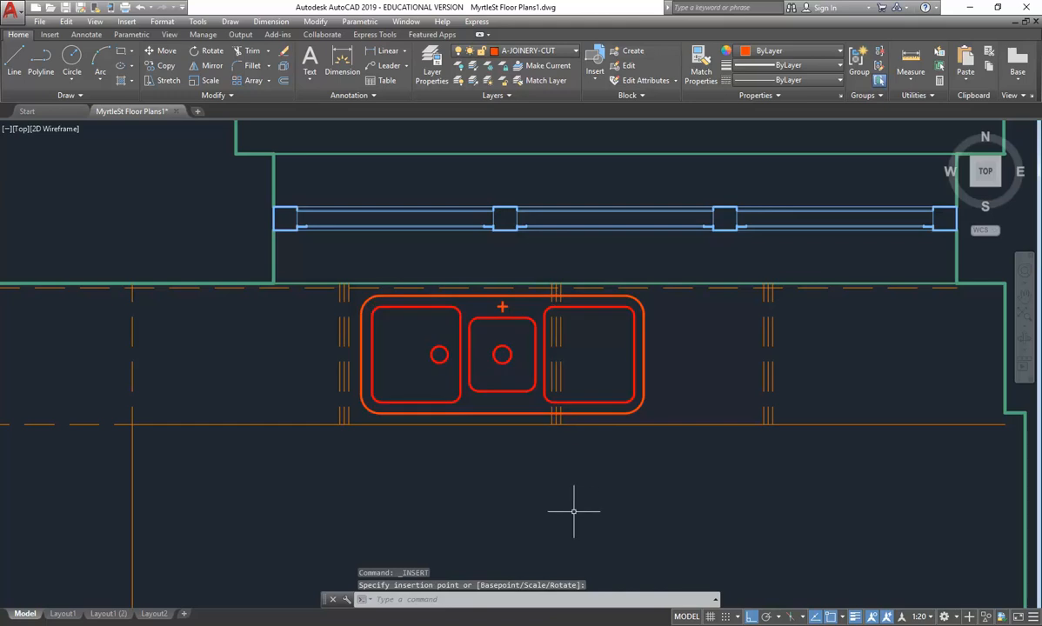
Step: Open the inserted sink block for in-place editing
scroll(554, 367, up, 2)
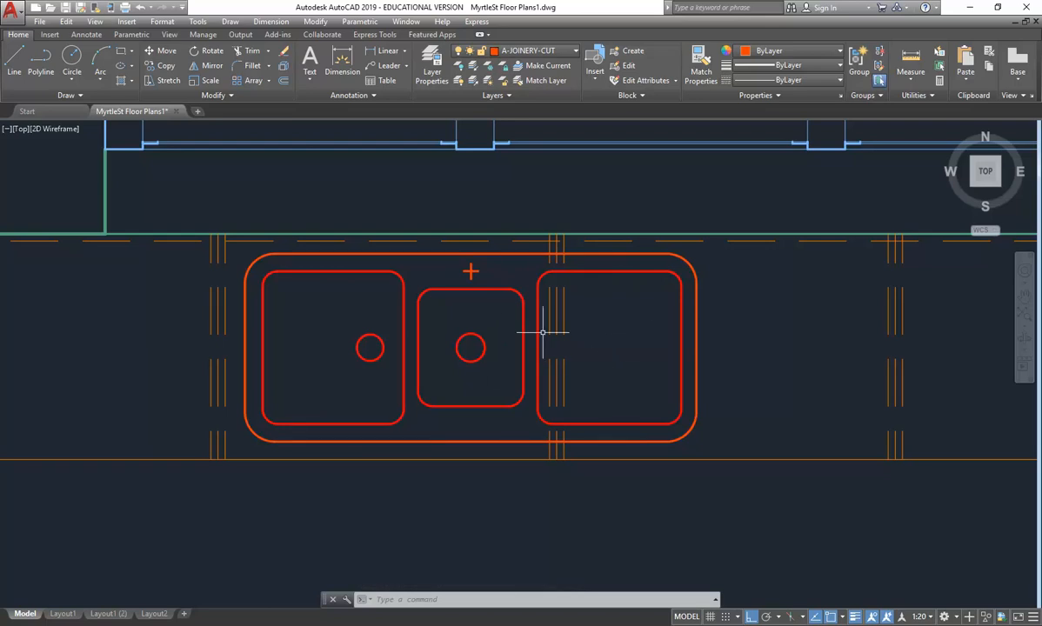
mouse_move(548, 332)
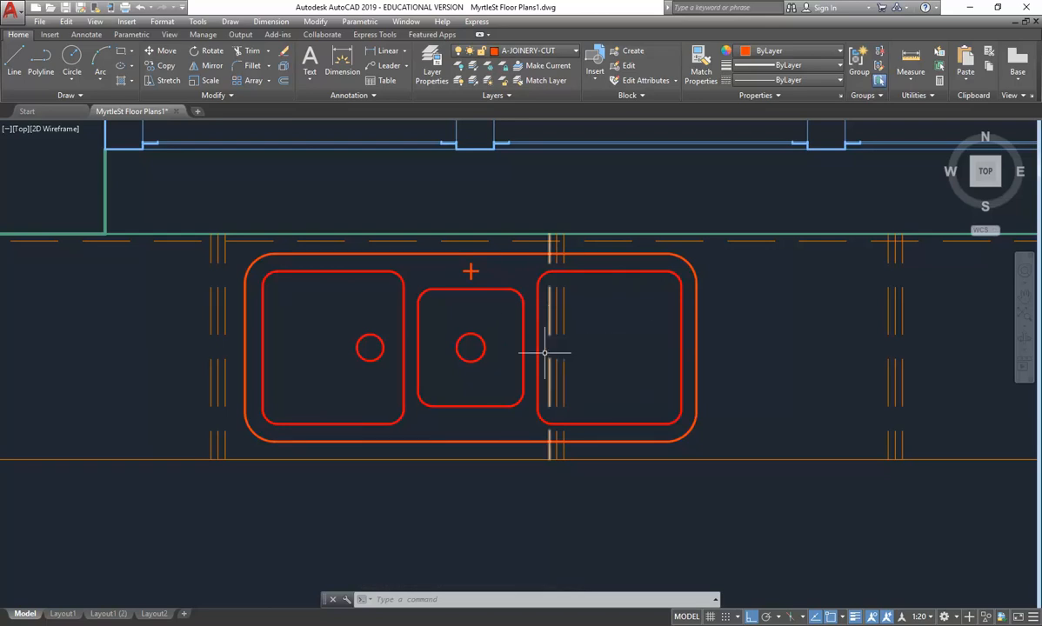
click(472, 403)
middle_drag(401, 364, 438, 372)
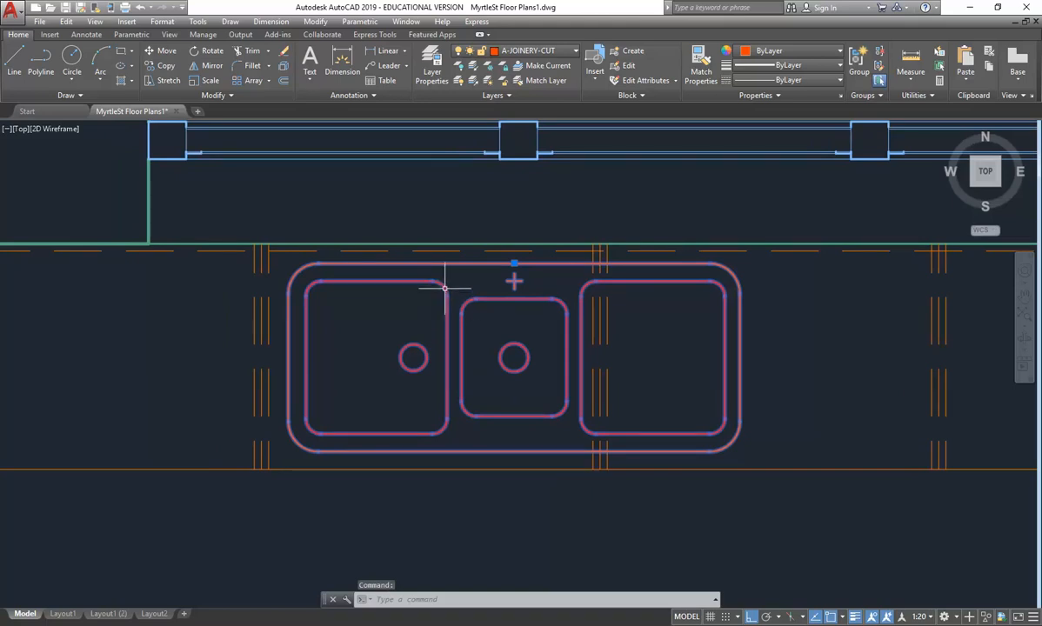
key(Escape)
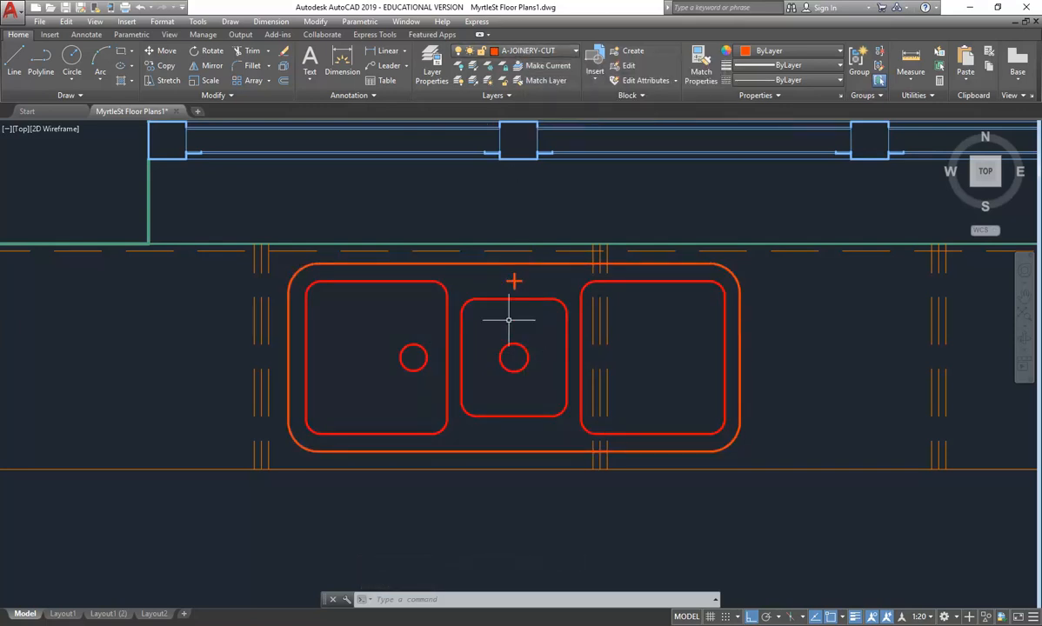
click(491, 299)
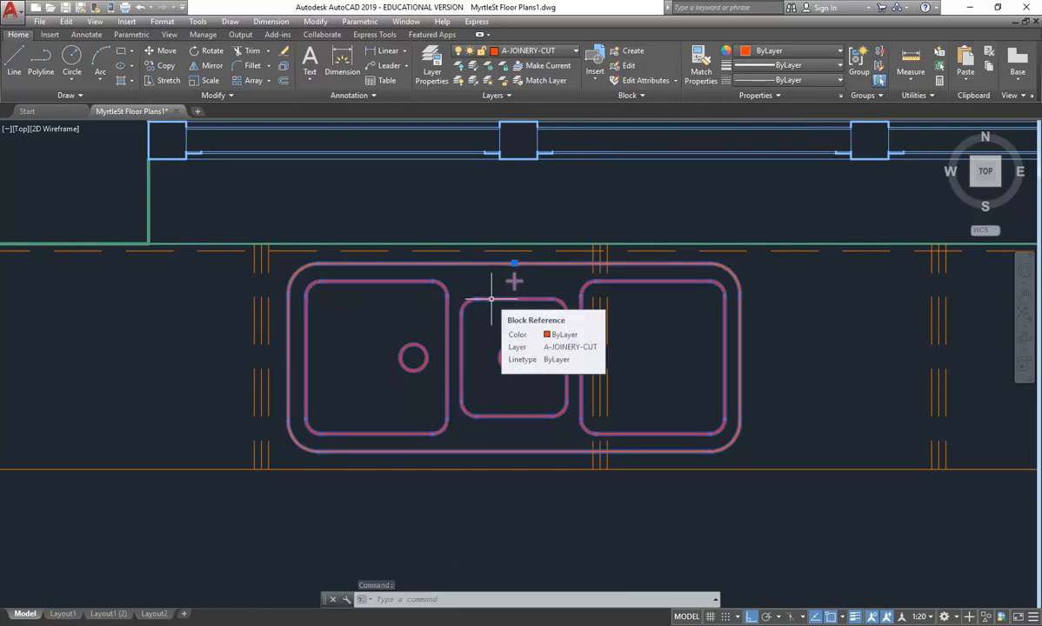
right_click(491, 298)
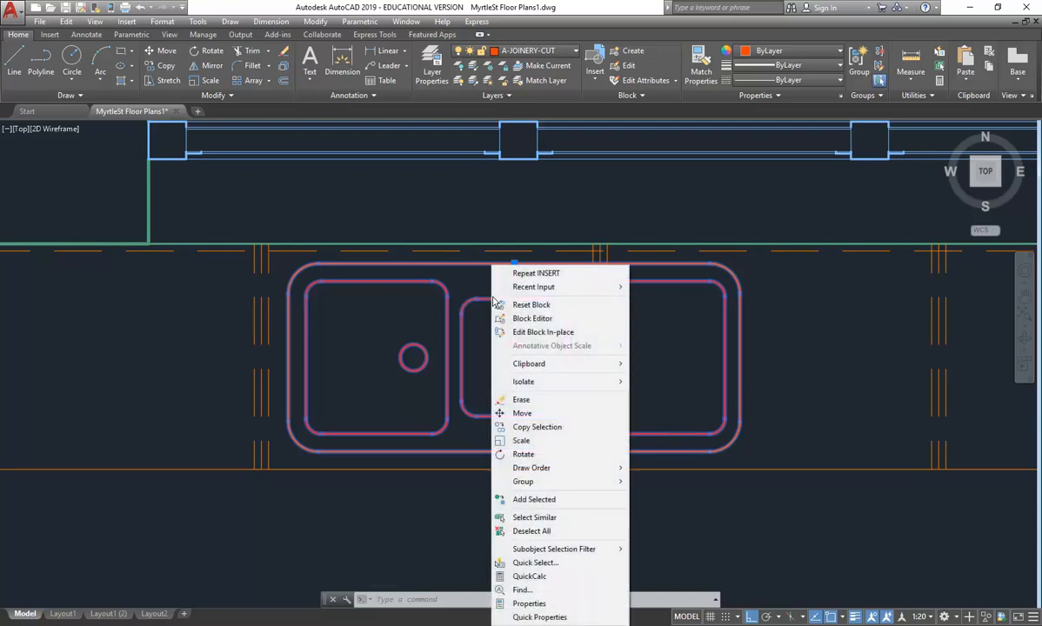
click(509, 332)
click(486, 402)
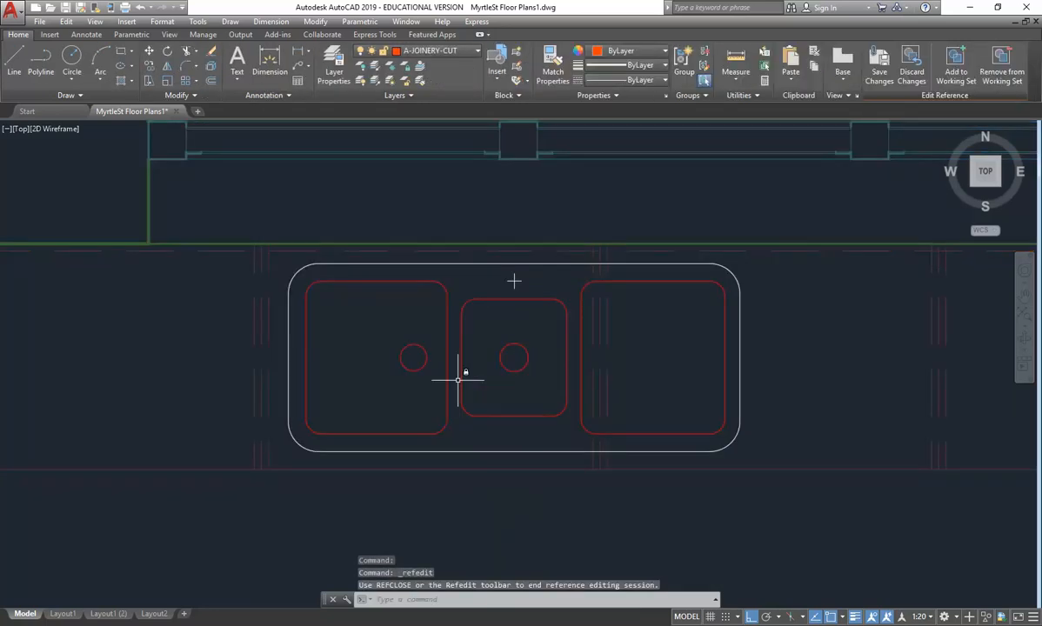
Step: Check the layer and colour properties of the sink's outer outline and its right-hand basin
click(462, 451)
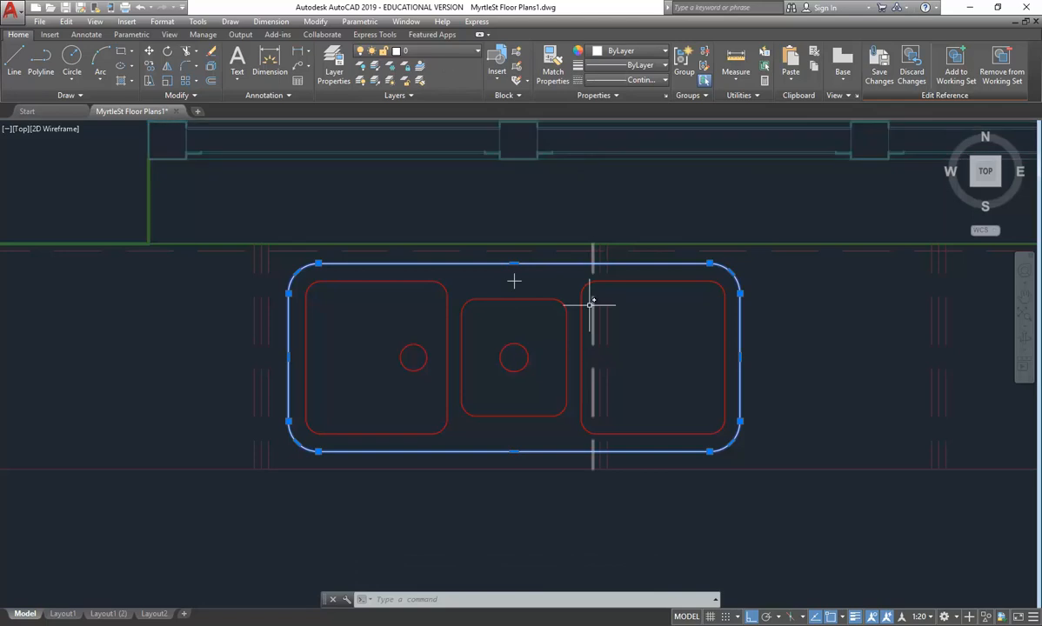
key(Escape)
key(Escape)
click(646, 283)
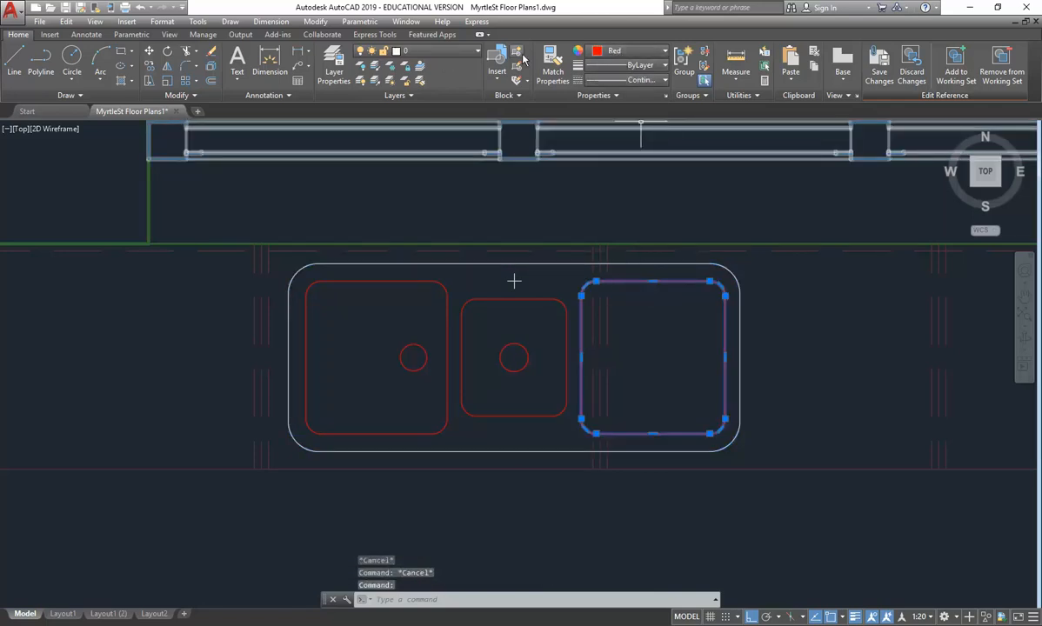
click(641, 51)
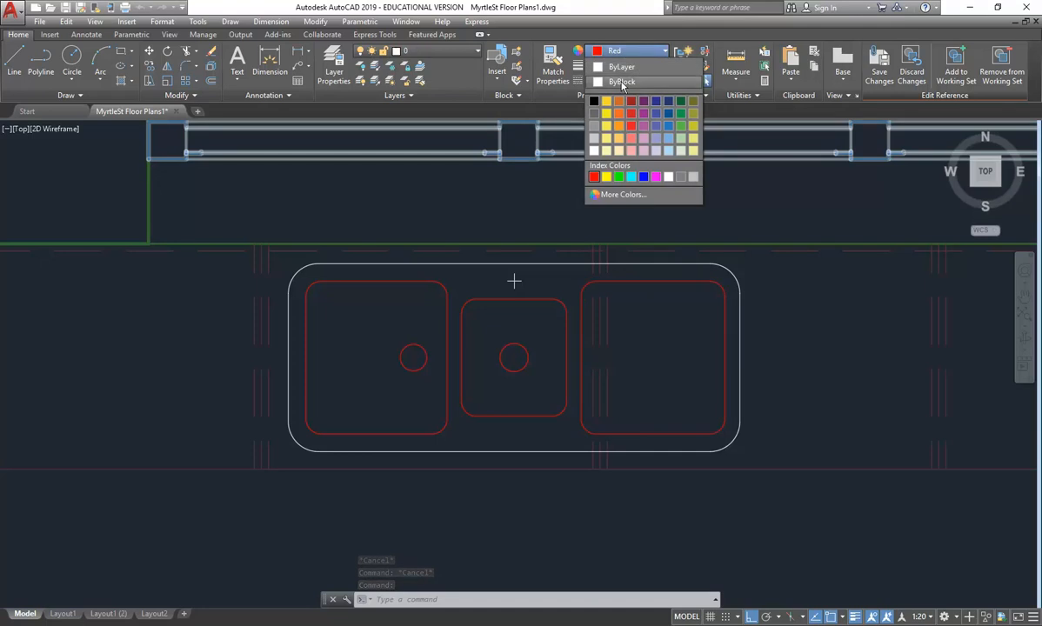
click(637, 51)
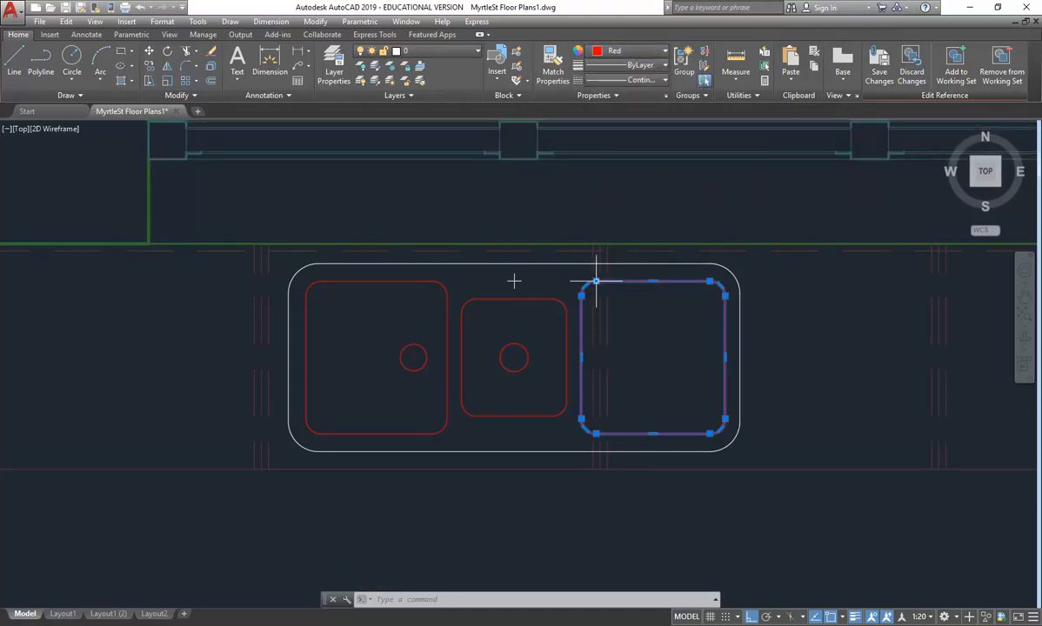
click(296, 279)
key(Escape)
Step: Set the colour of the sink's three inner basin outlines and two drain circles to ByLayer
click(341, 282)
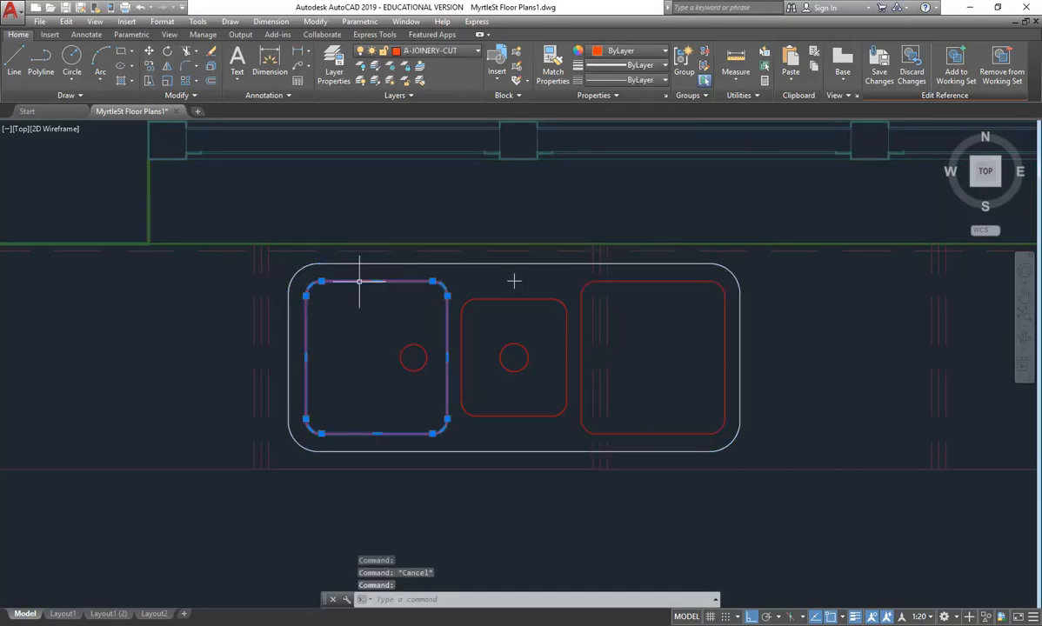
click(386, 327)
click(623, 386)
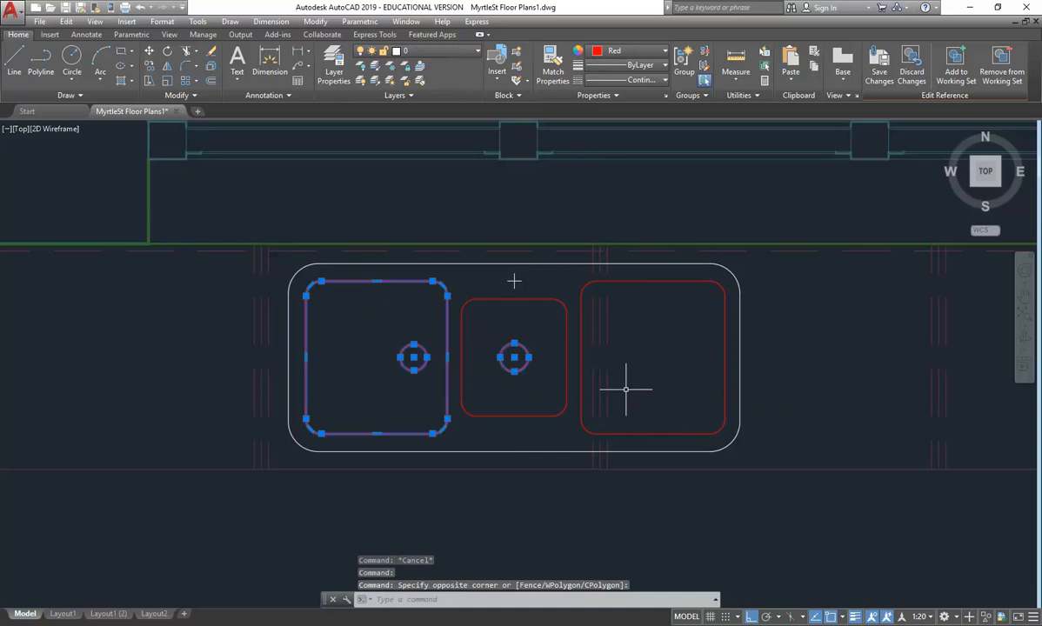
click(652, 280)
click(503, 294)
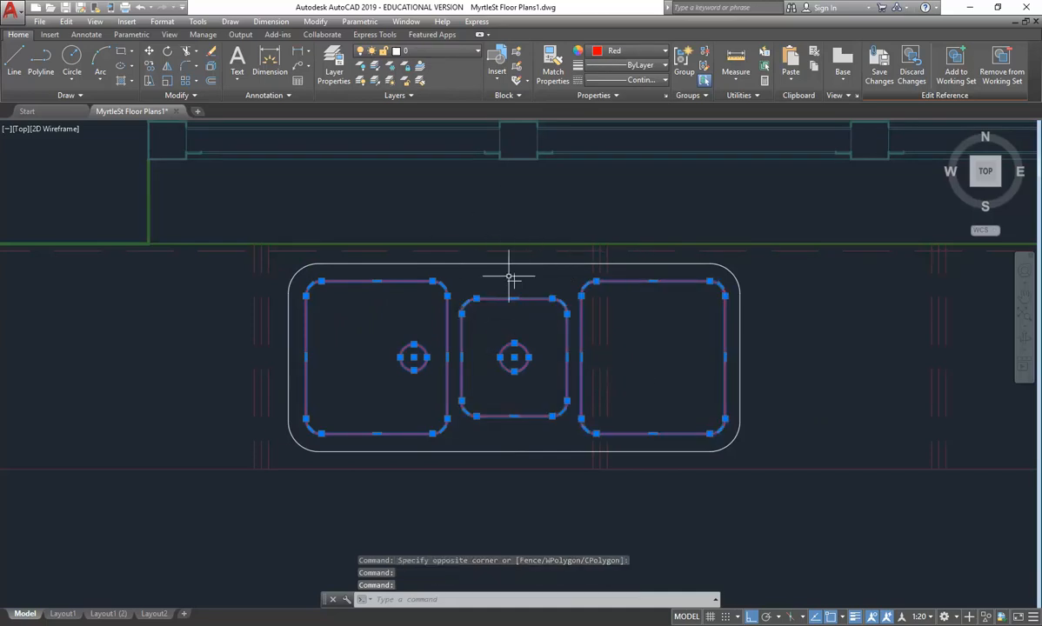
click(645, 57)
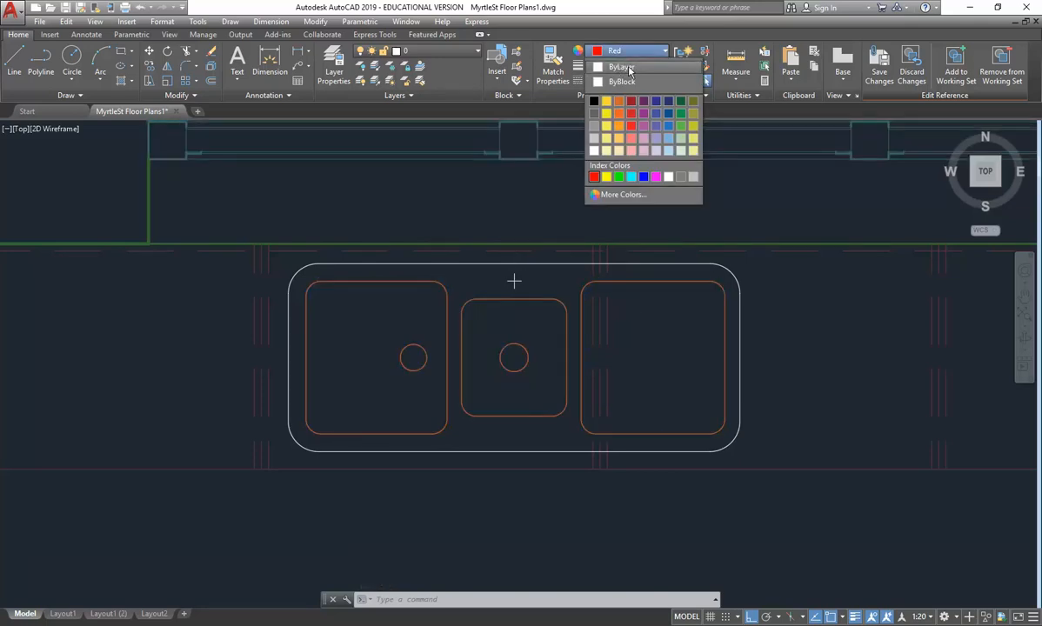
click(632, 68)
key(Escape)
key(Escape)
key(Escape)
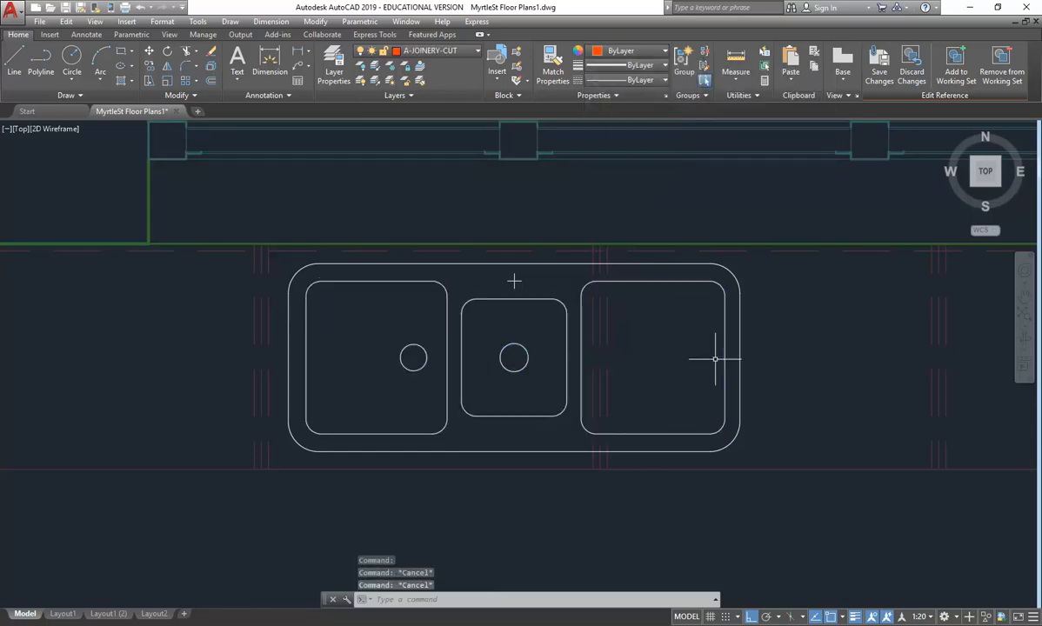
click(271, 207)
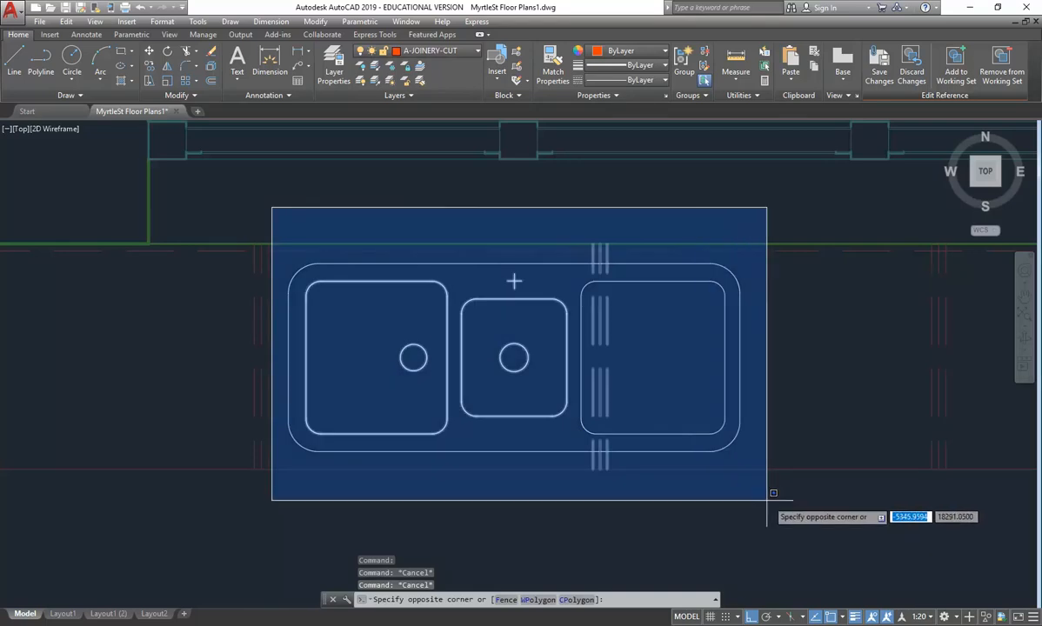
click(747, 491)
key(Escape)
key(Escape)
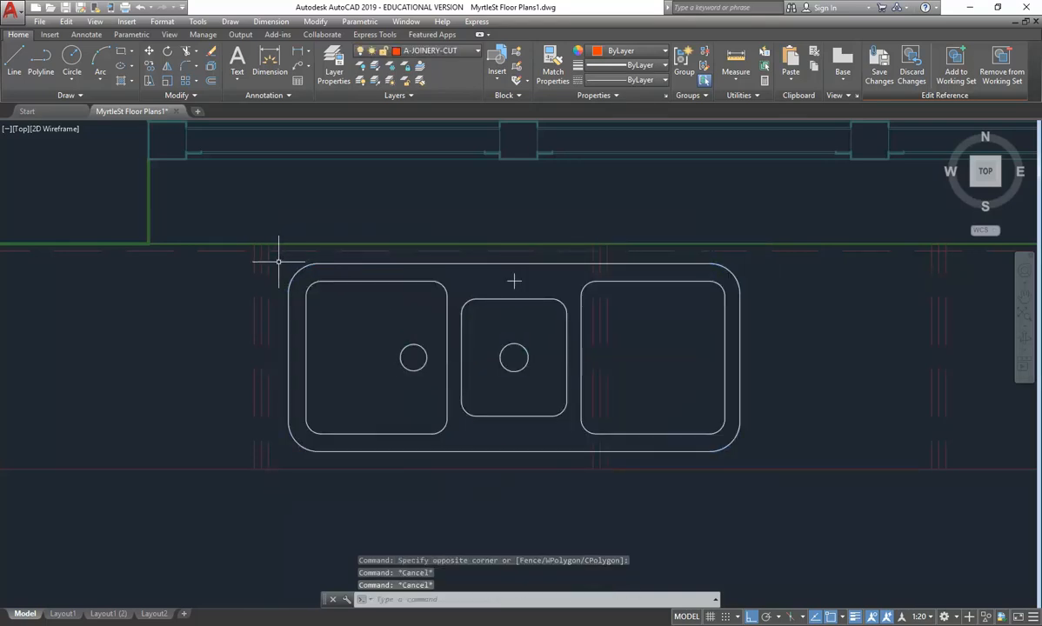
Step: Set the linetype of all the sink block's geometry to ByLayer and save the in-place edits back to the block
click(262, 246)
click(743, 454)
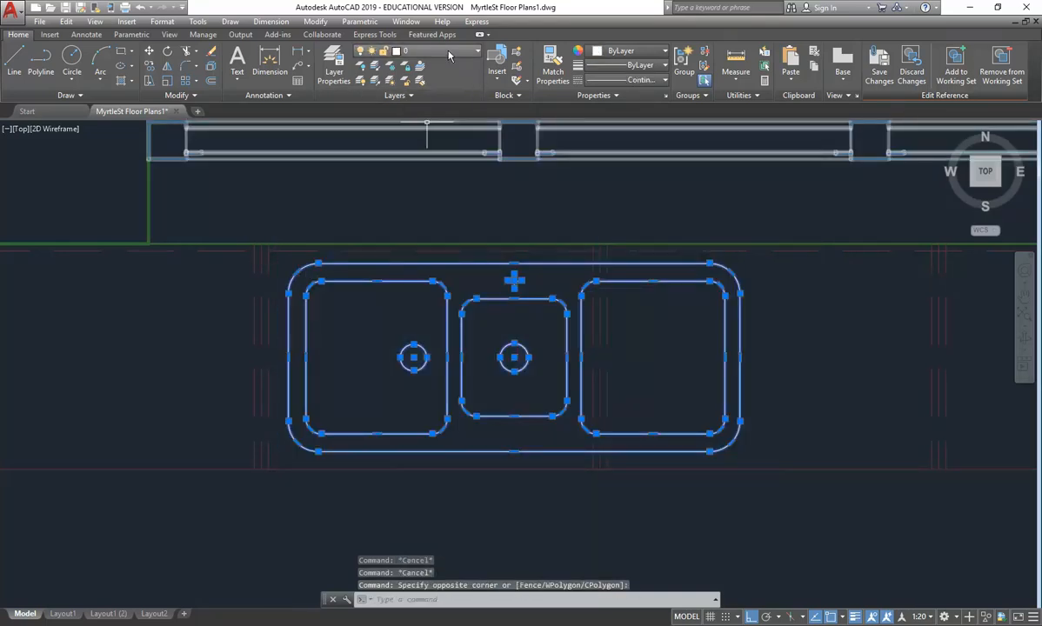
click(617, 81)
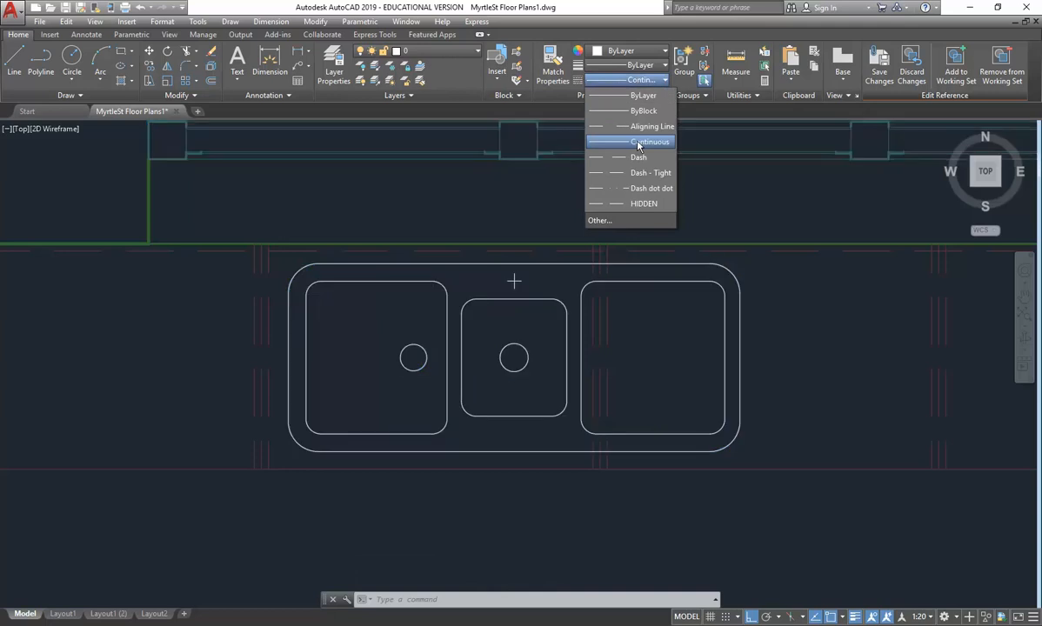
click(645, 96)
key(Escape)
key(Escape)
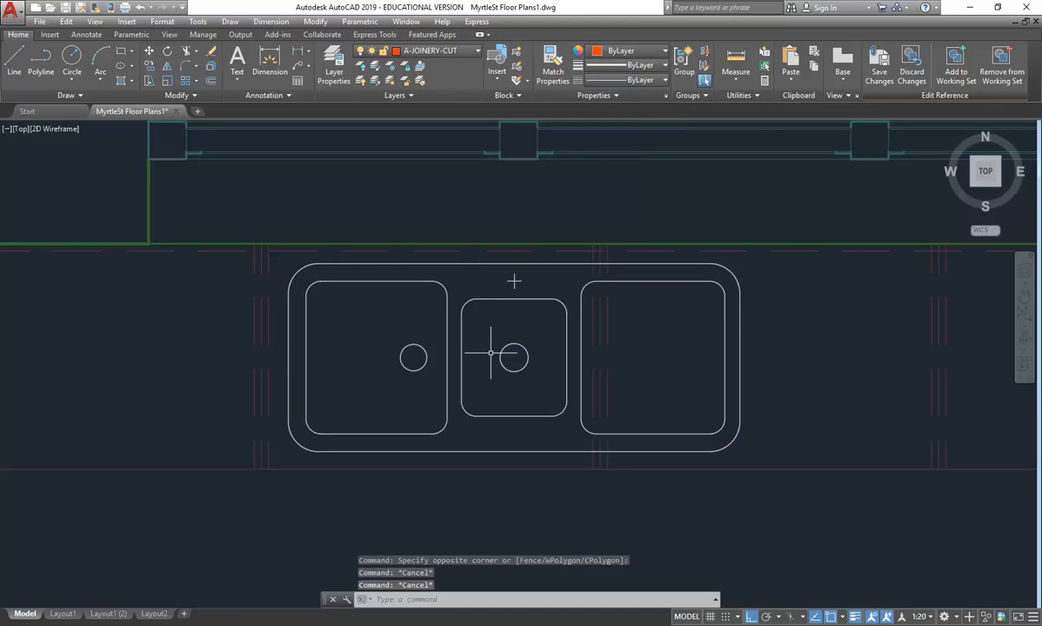
click(879, 67)
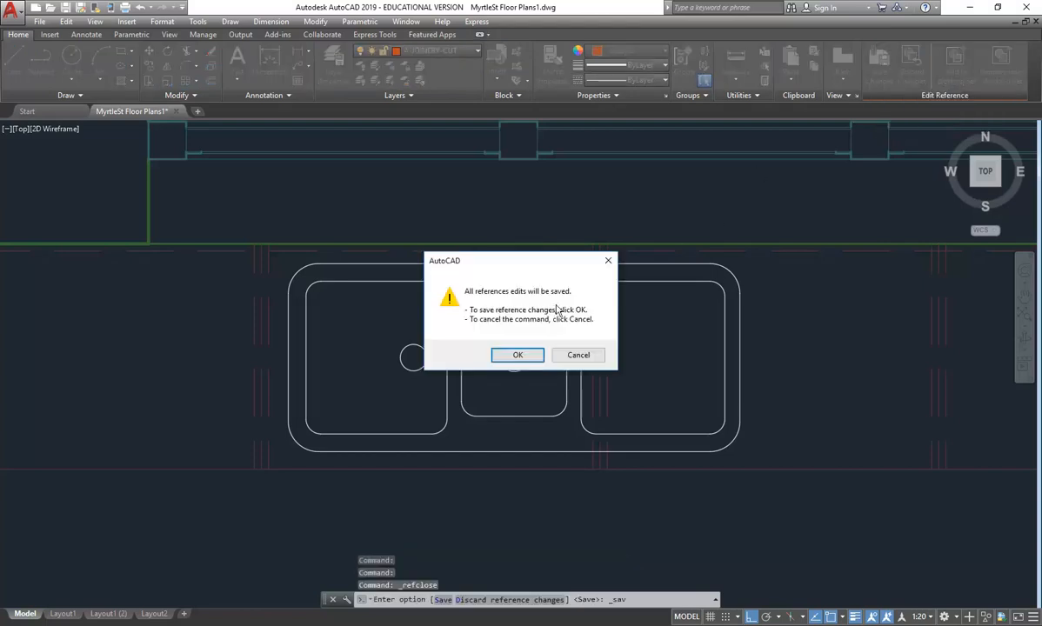
click(517, 355)
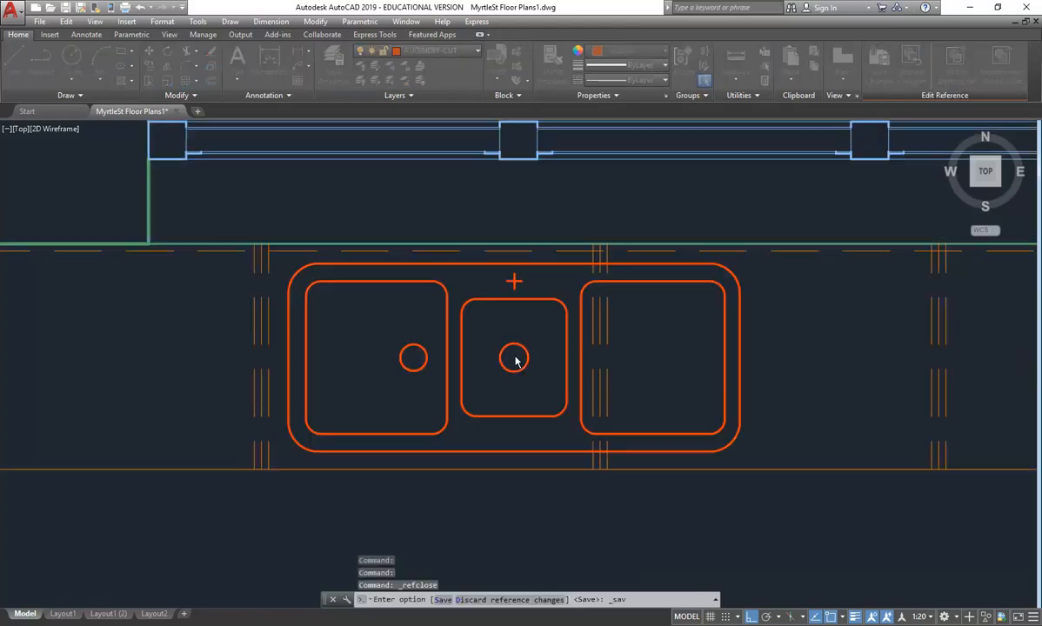
Step: Move the sink block to the P-SANR-FIXT layer
click(489, 297)
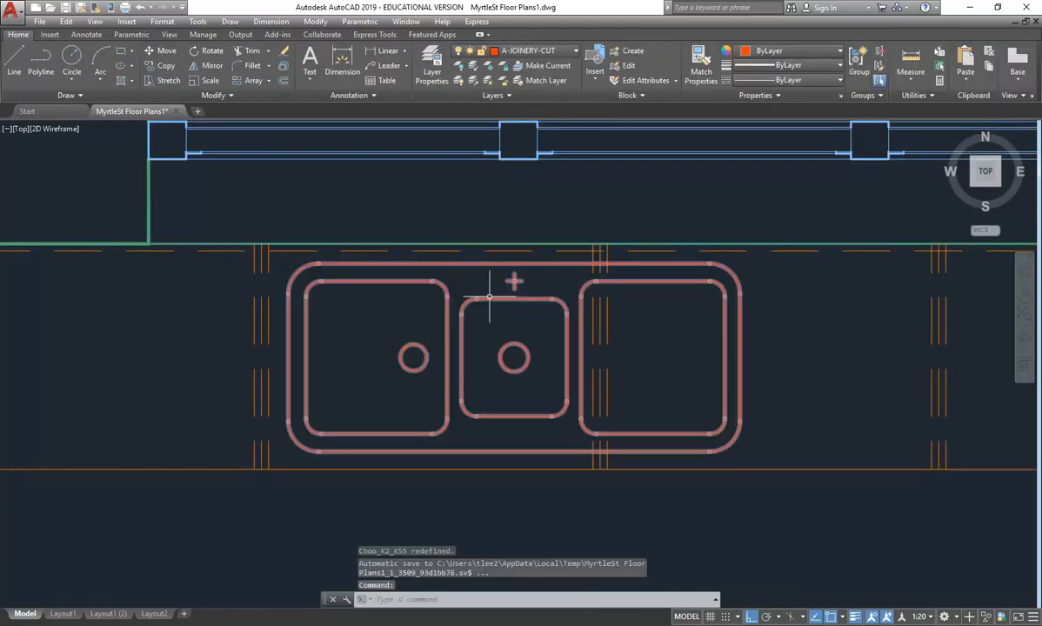
click(494, 316)
click(465, 313)
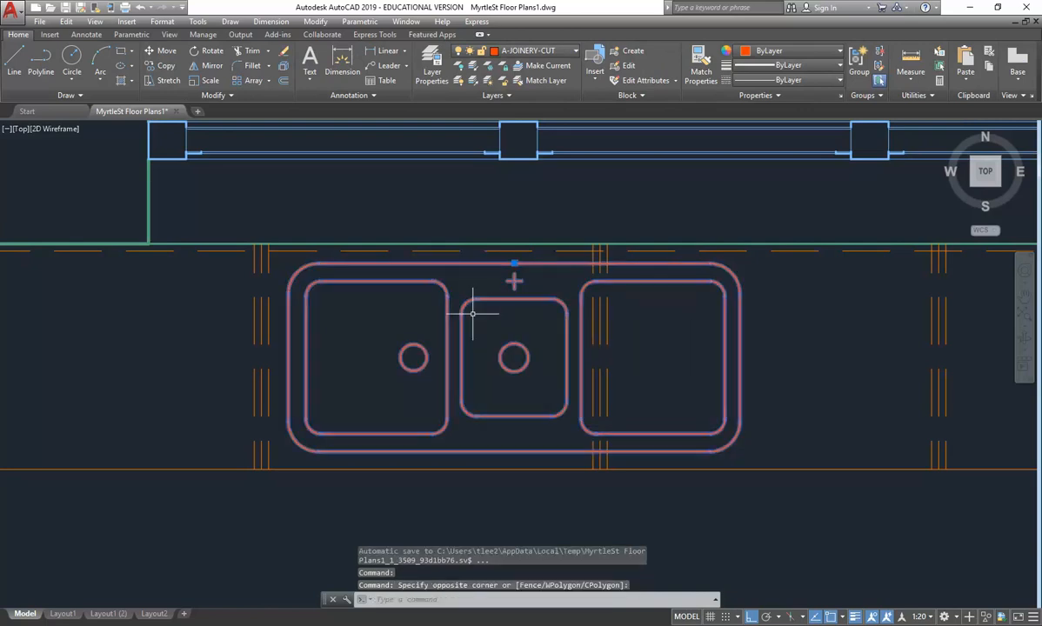
click(534, 54)
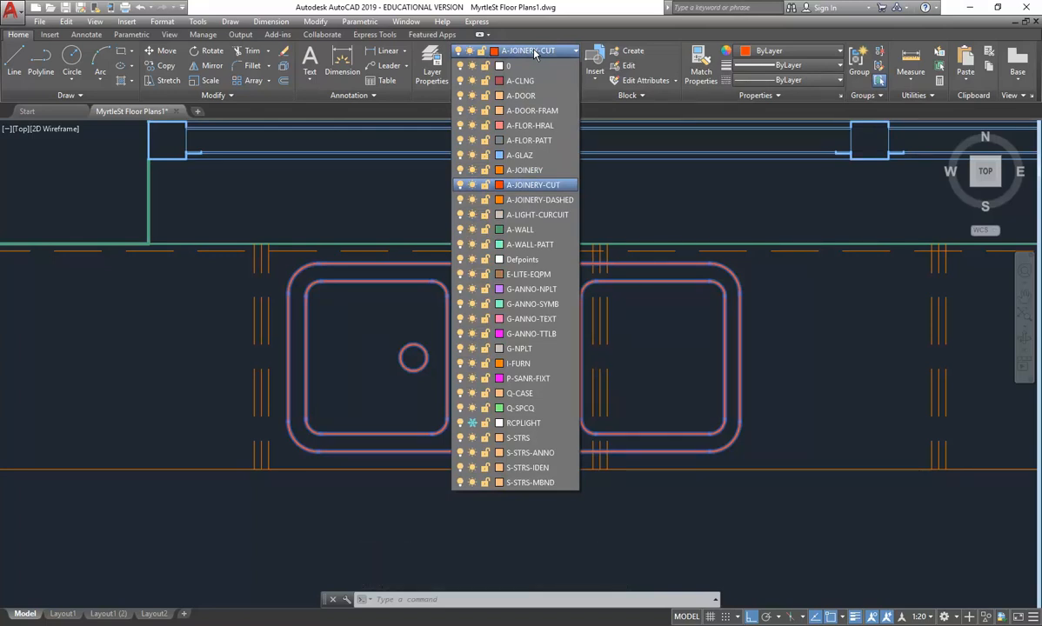
click(528, 378)
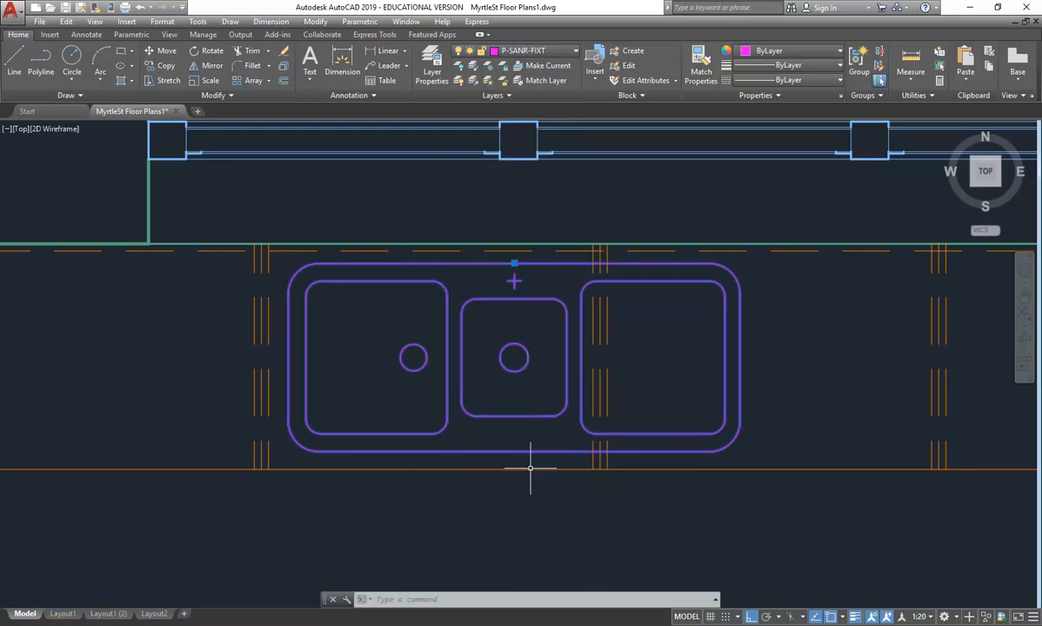
click(433, 479)
key(Escape)
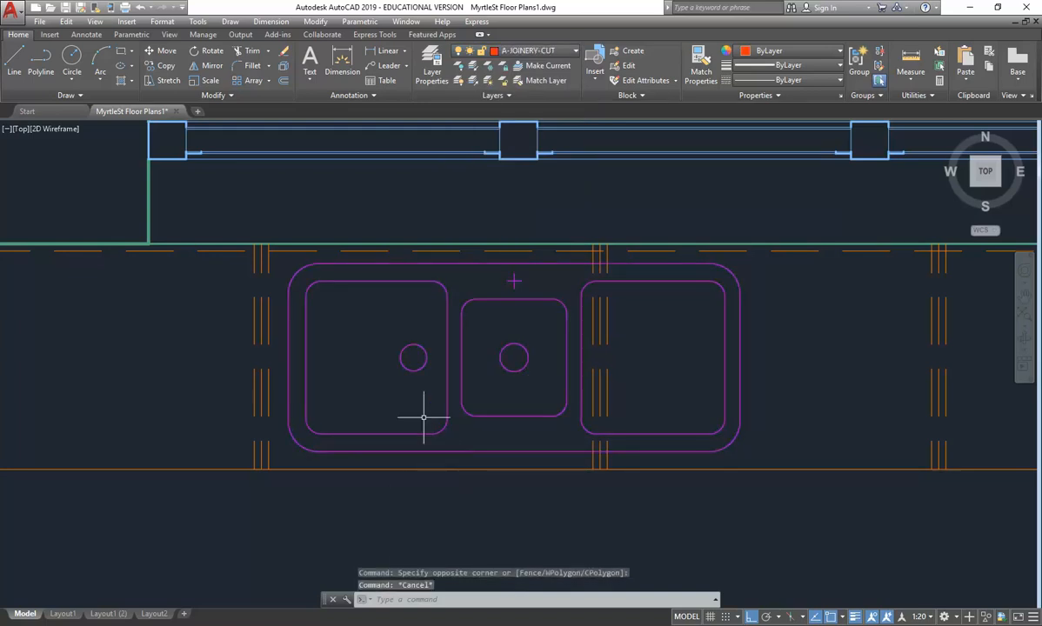
Step: Create a new layer named A-PLUMB, based on the A-JOINERY-CUT layer's settings
click(430, 63)
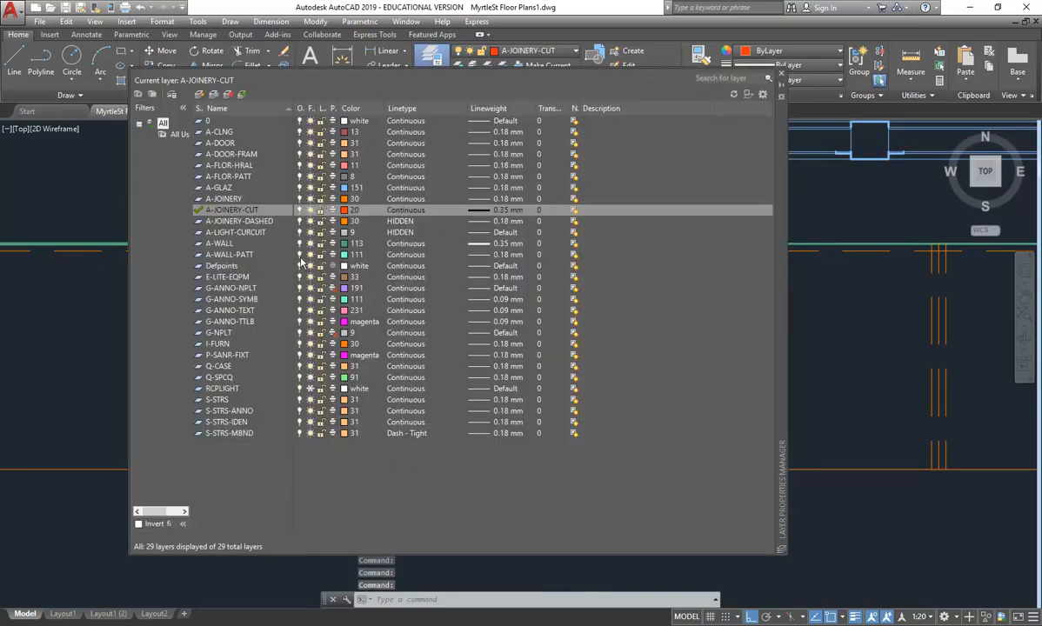
click(200, 95)
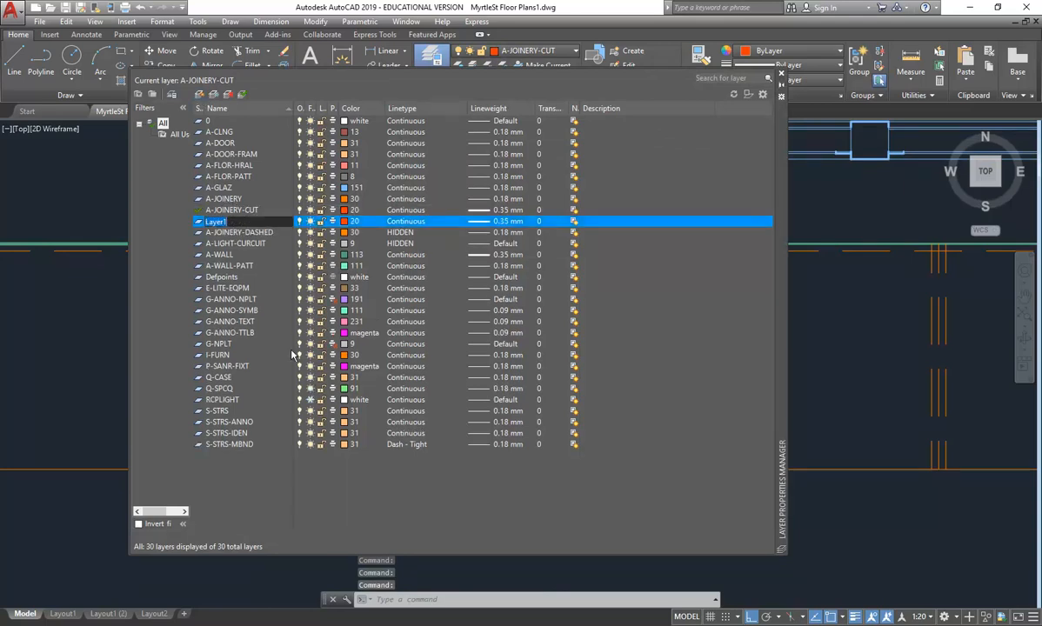
text(A-)
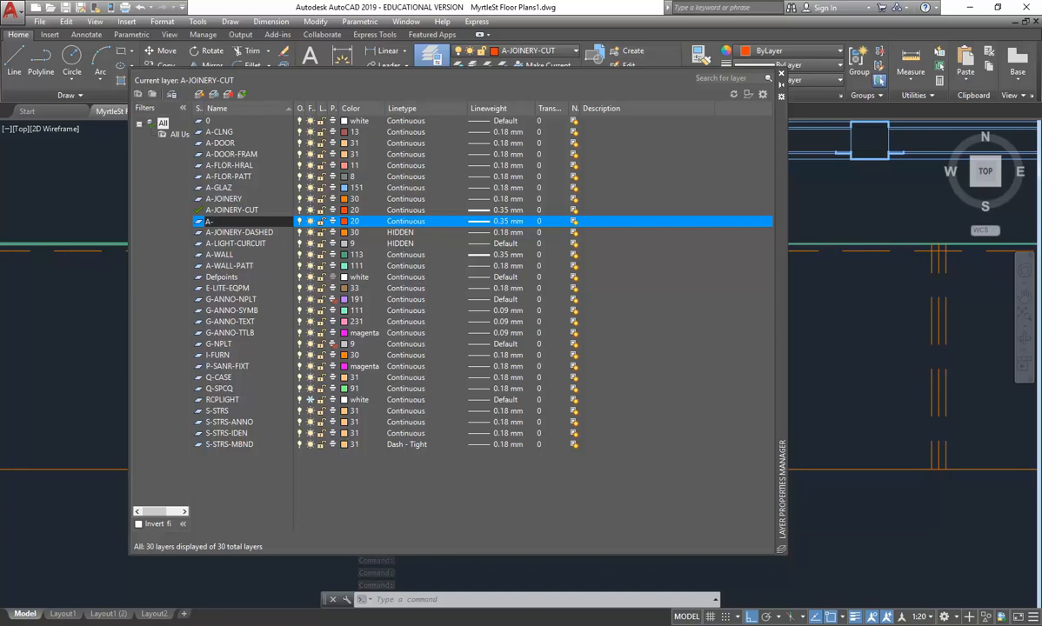
text(PLUMB)
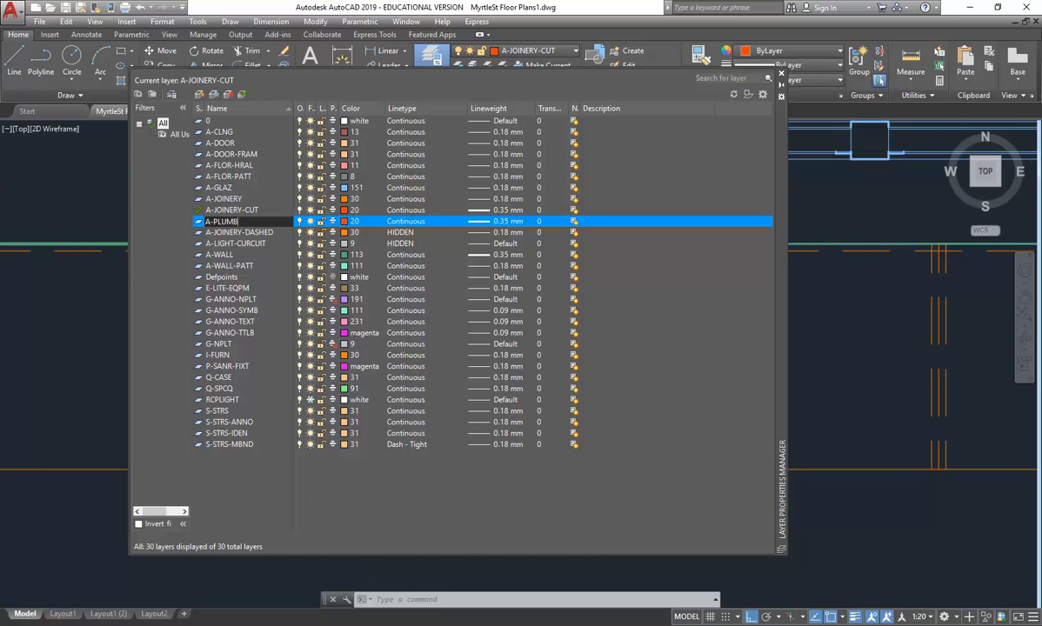
key(Return)
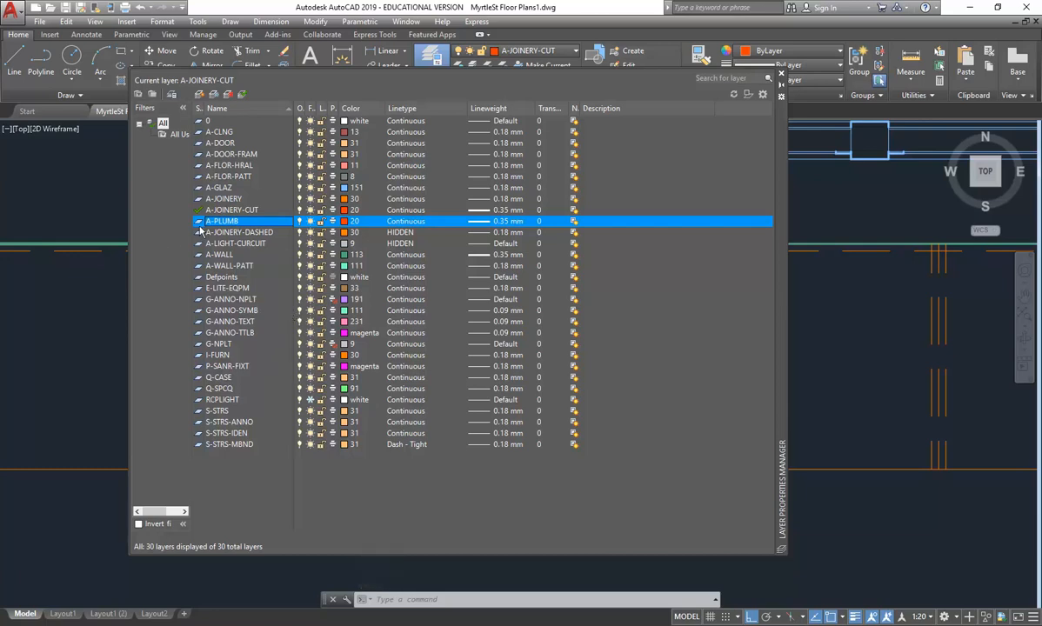
Step: Rename the A-PLUMB layer as A-PLUMB-FIXT
shift+click(220, 268)
right_click(219, 269)
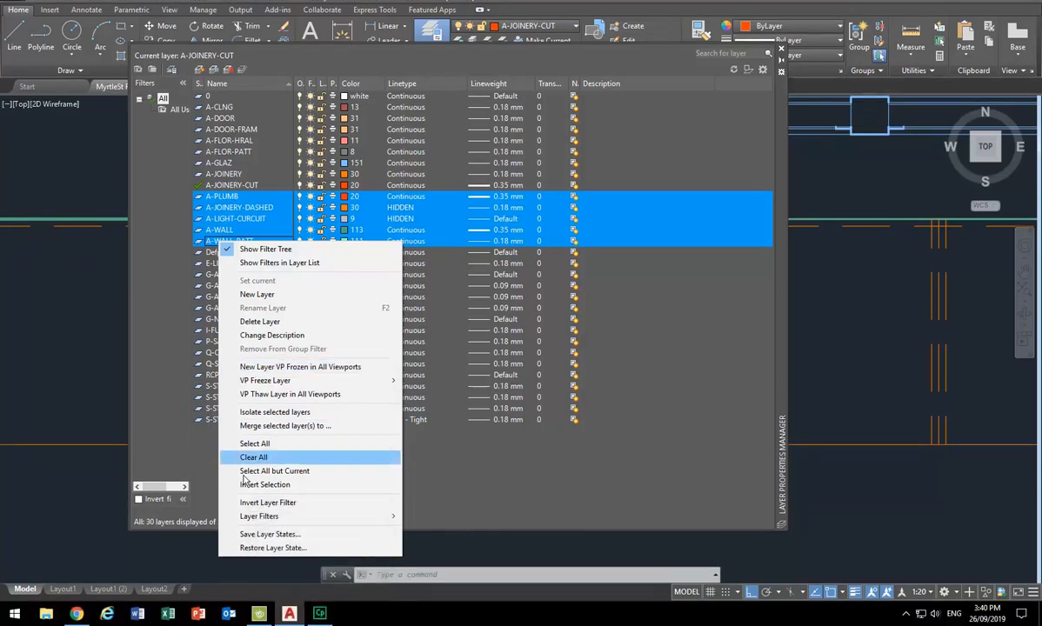
click(224, 199)
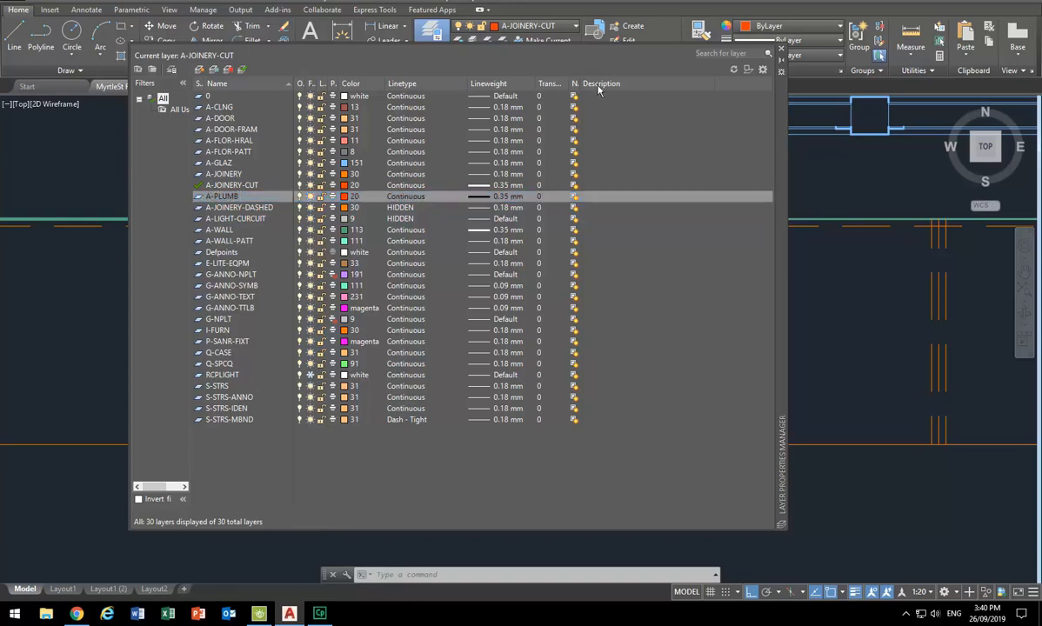
click(248, 198)
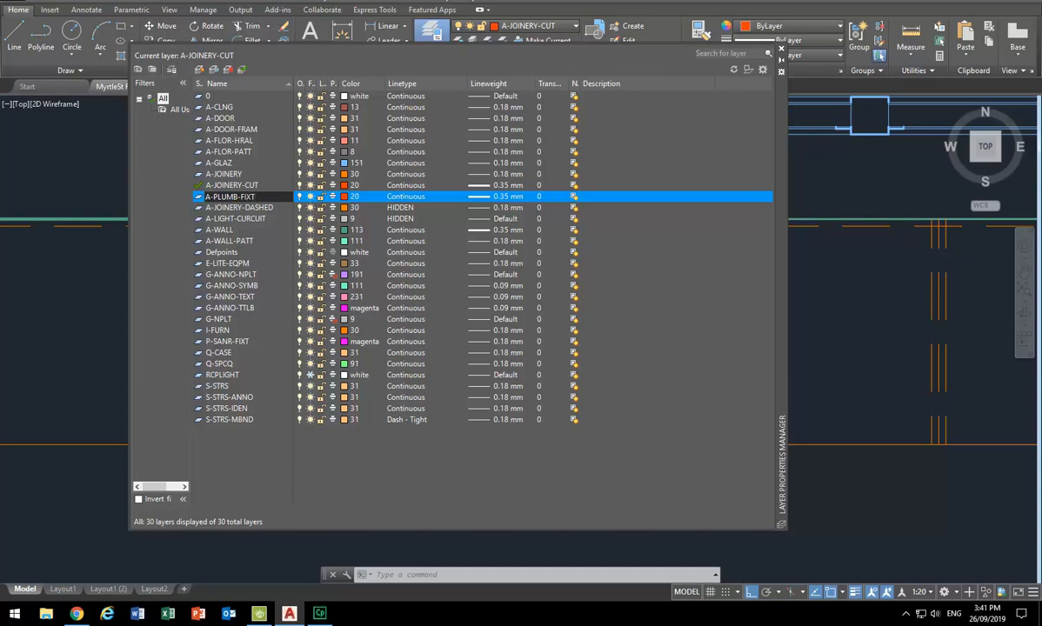
key(Return)
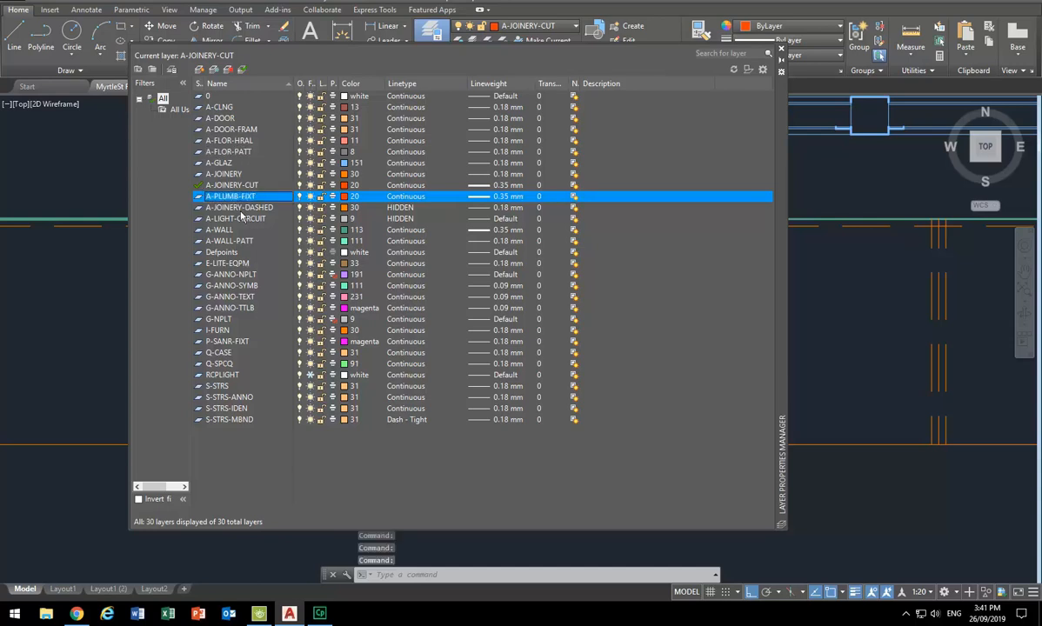
Step: Set the A-PLUMB-FIXT layer's colour to index colour 150, a blue
click(352, 200)
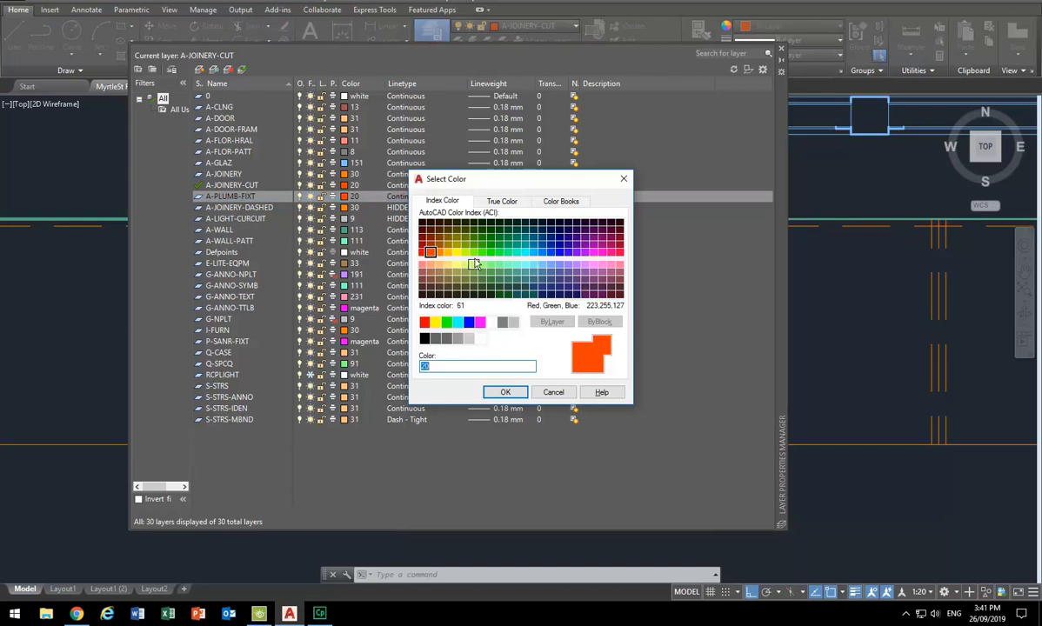
click(577, 266)
click(576, 252)
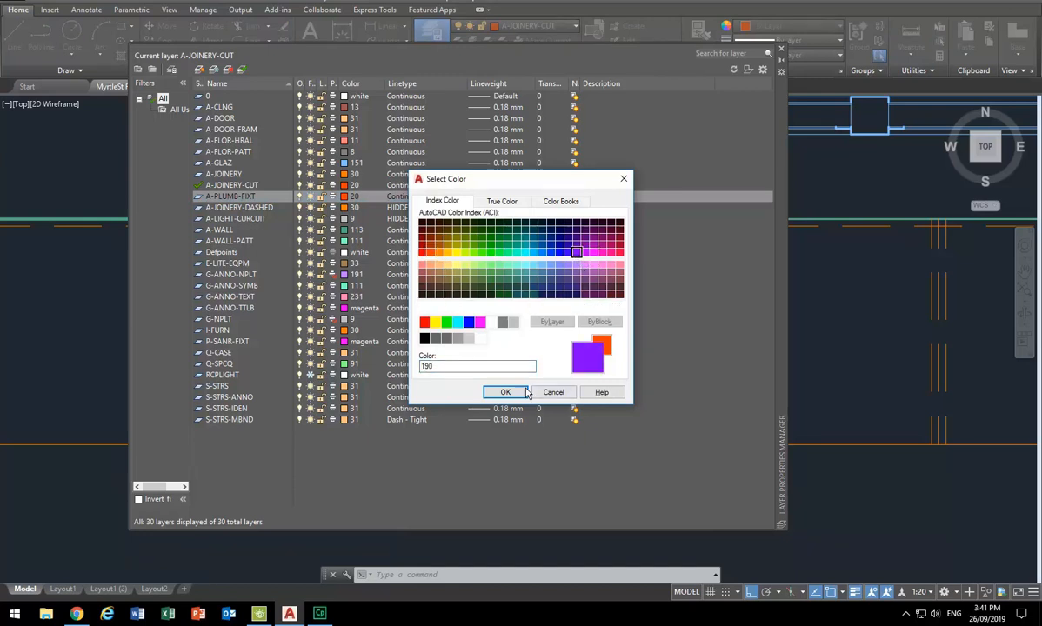
click(541, 252)
click(504, 392)
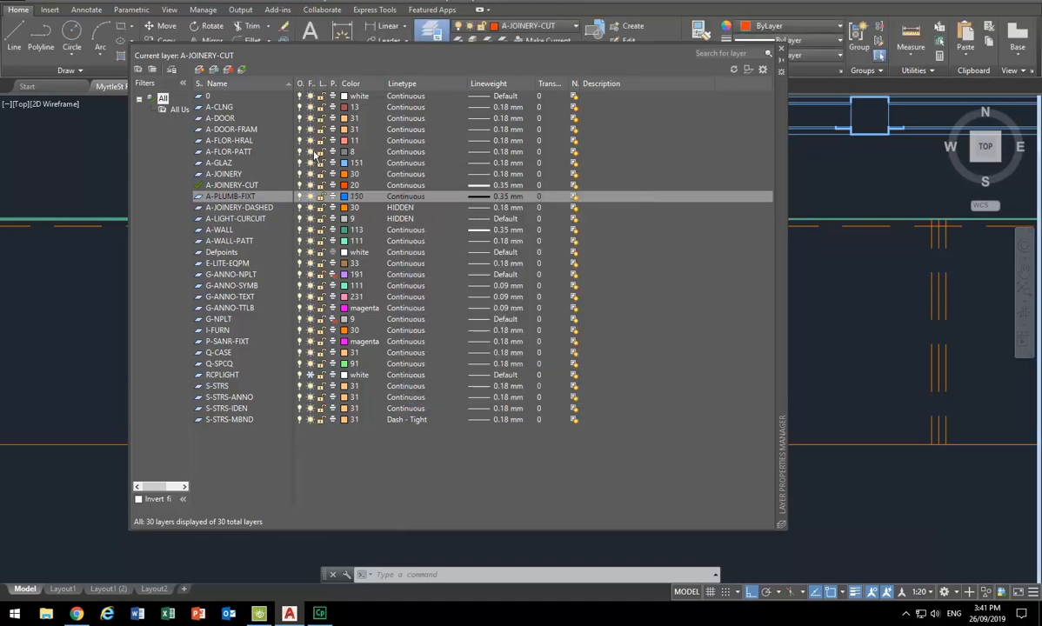
Step: Set the A-PLUMB-FIXT layer's lineweight to 0.18 mm and make it the current layer
click(480, 197)
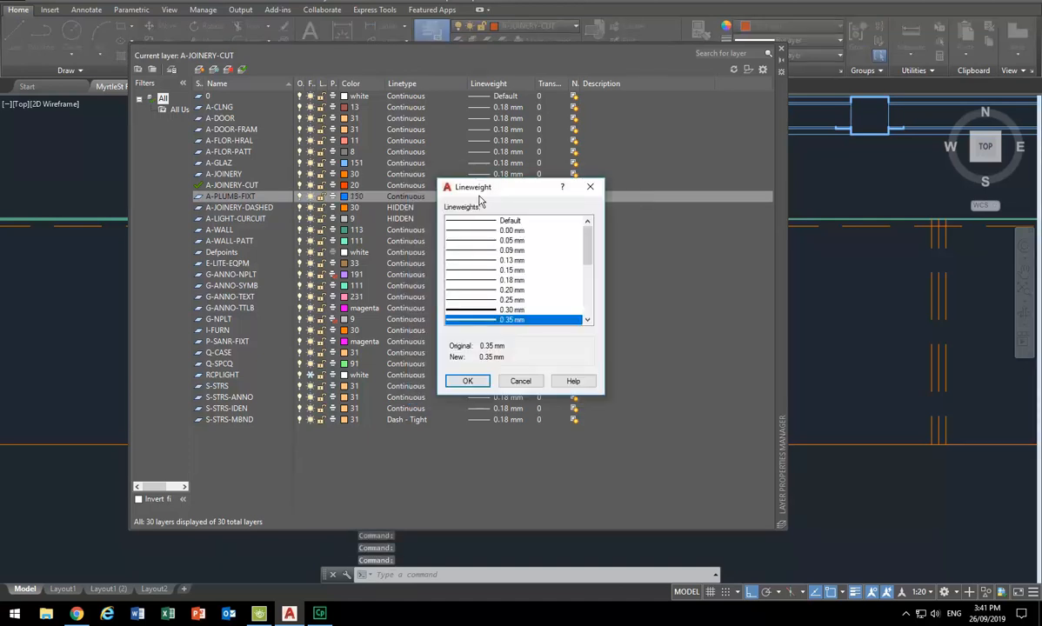
click(478, 281)
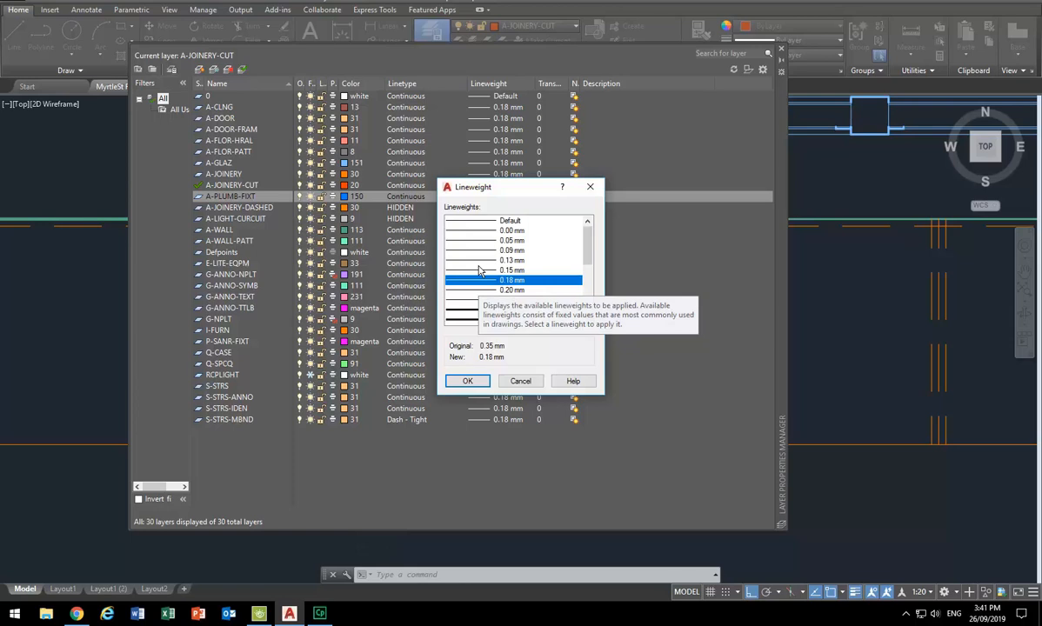
click(467, 381)
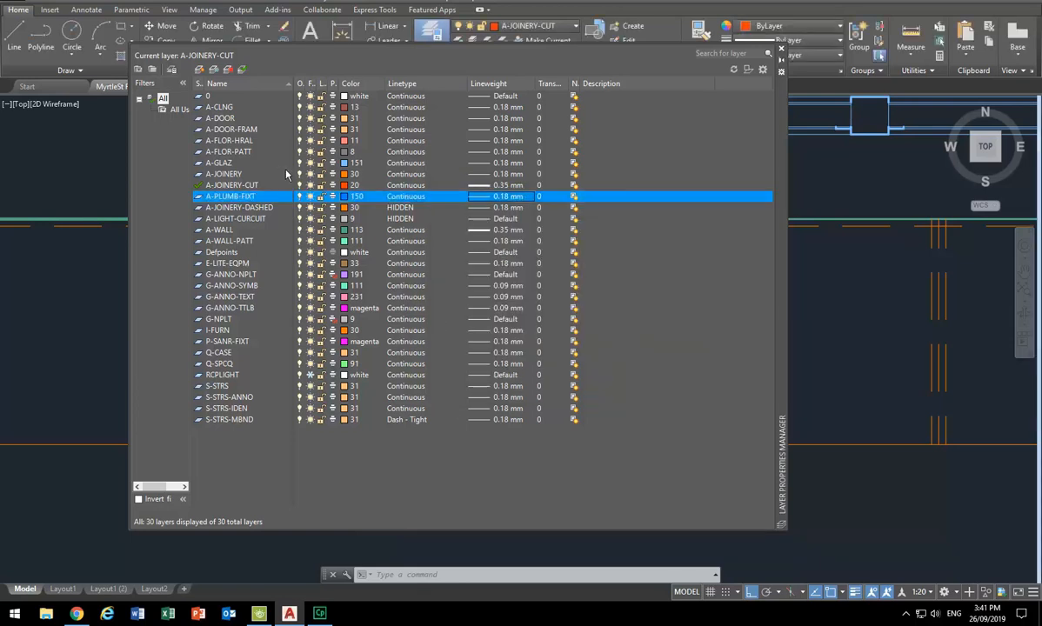
click(243, 71)
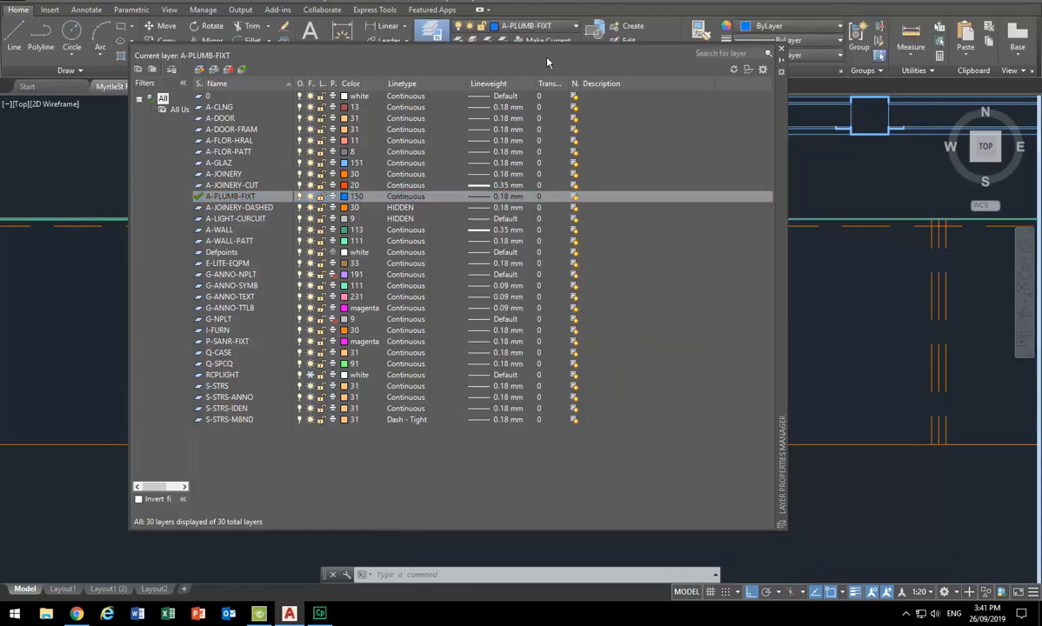
click(780, 49)
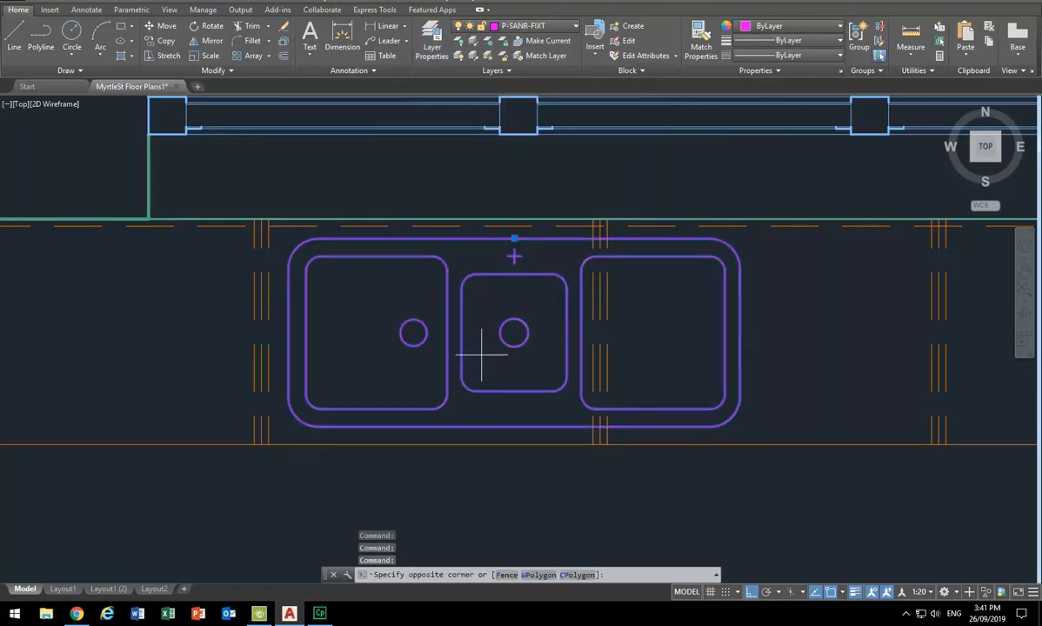
Step: Move the kitchen sink block to the A-PLUMB-FIXT layer
click(481, 354)
click(385, 174)
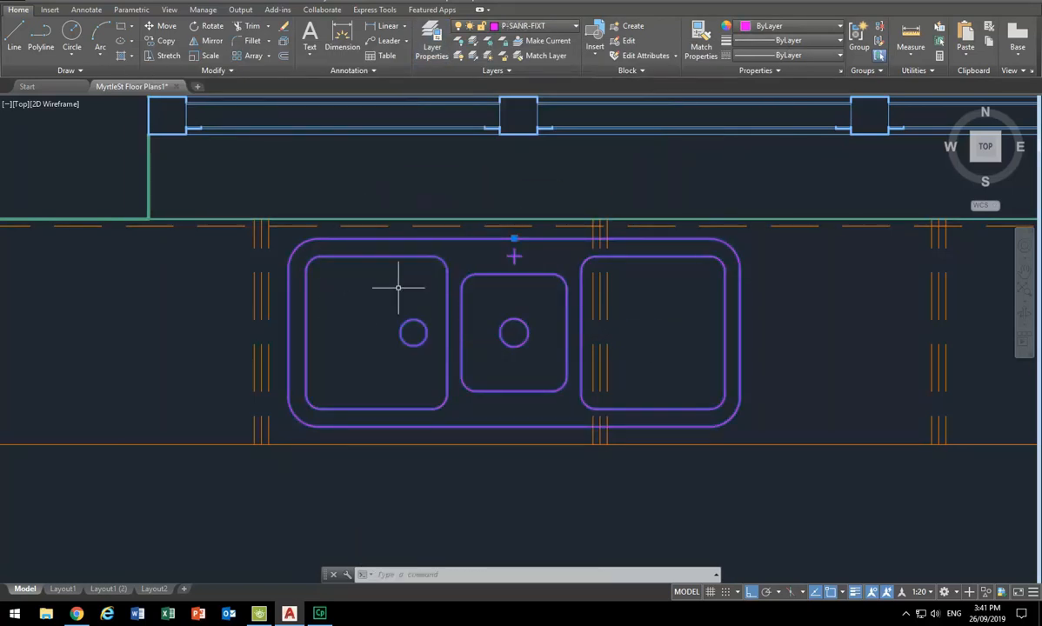
click(520, 26)
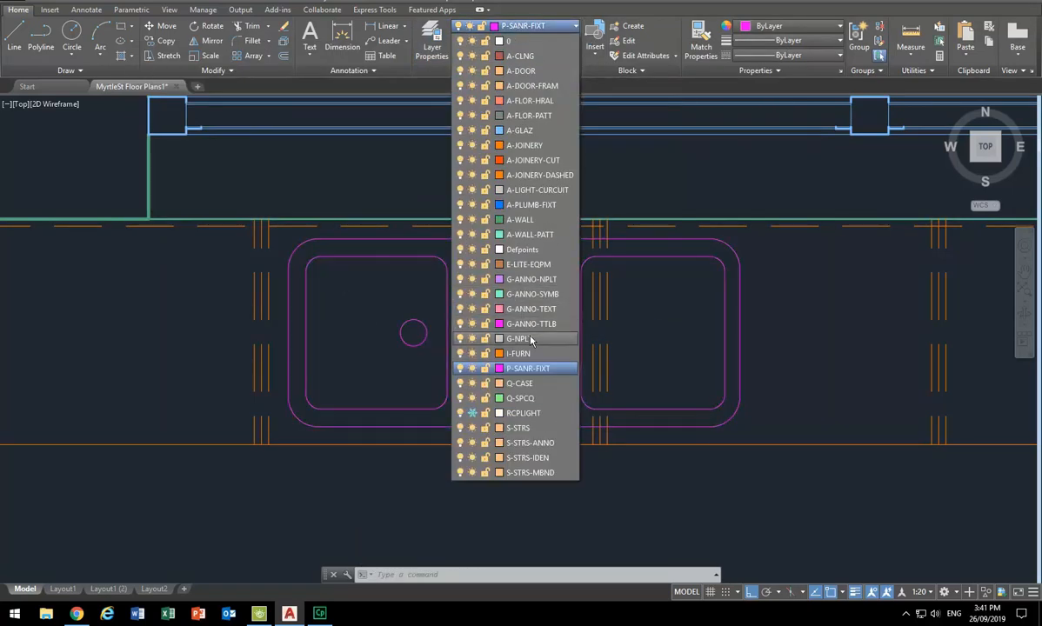
click(530, 205)
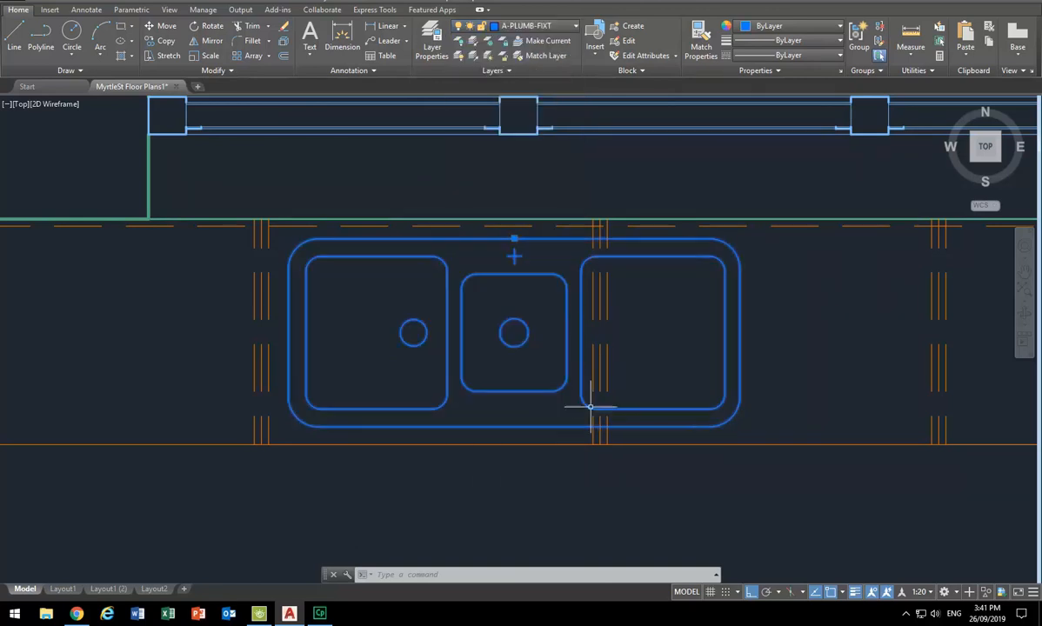
scroll(553, 353, down, 3)
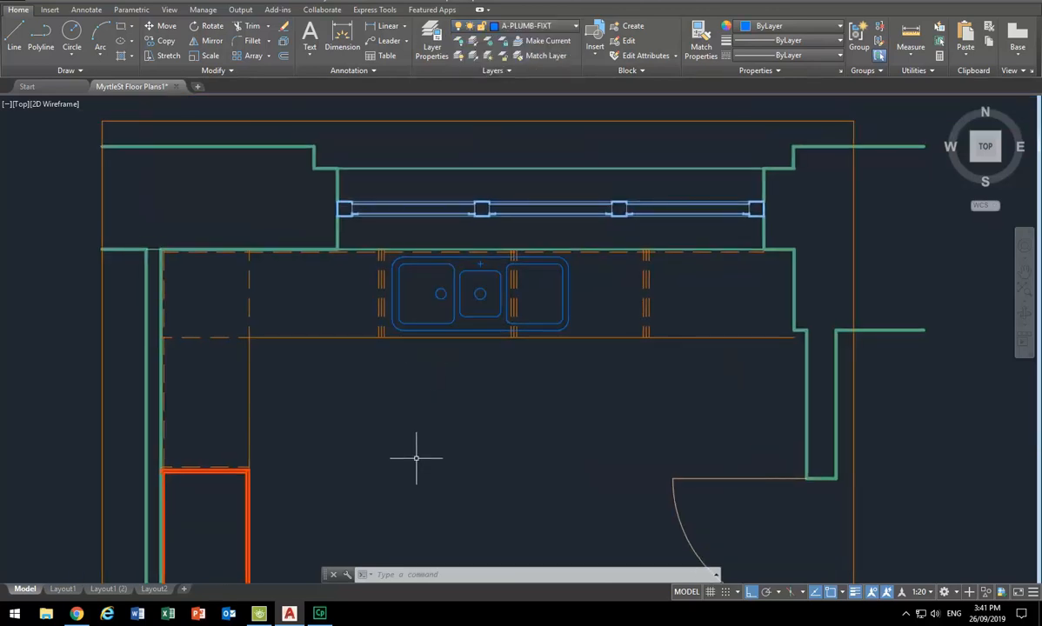
middle_drag(296, 405, 324, 330)
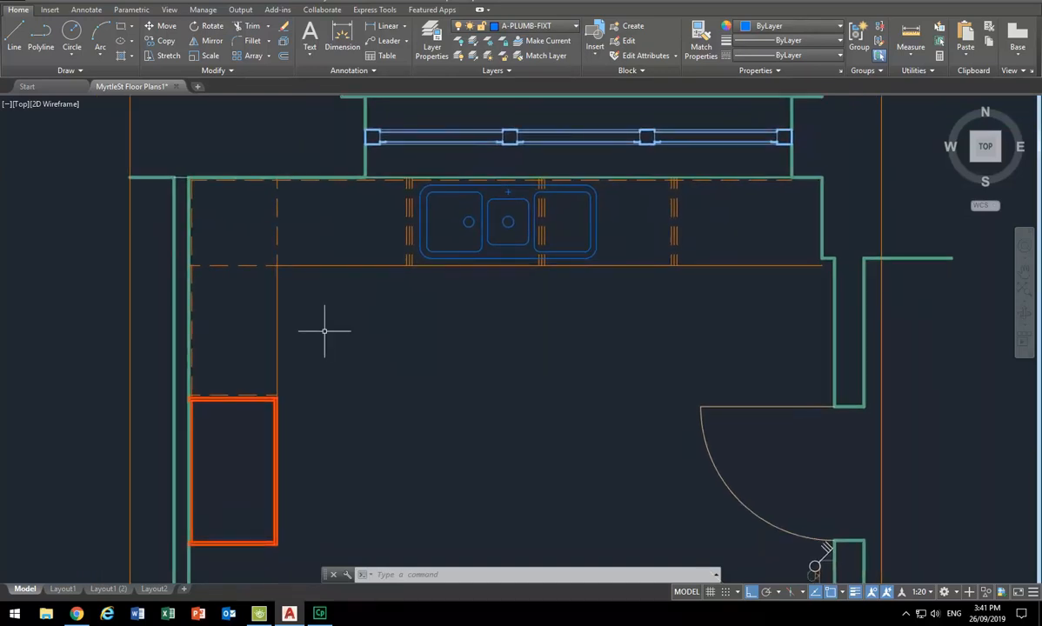
scroll(324, 331, down, 5)
scroll(291, 407, up, 2)
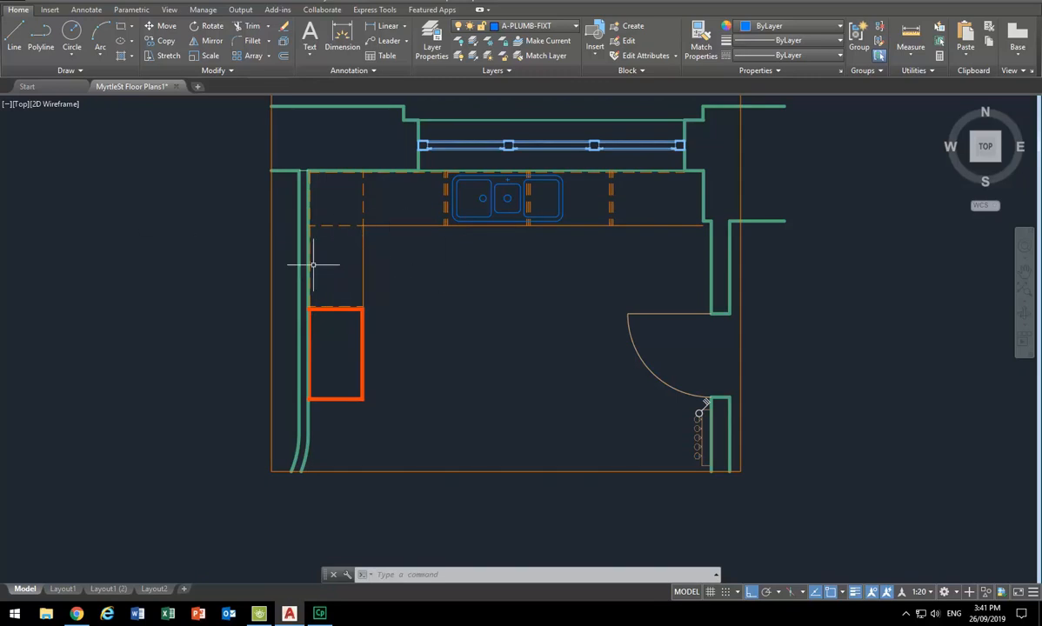
Step: Shorten the orange rectangular cupboard against the kitchen's west wall by stretching its lower end up 200 mm
scroll(309, 235, up, 2)
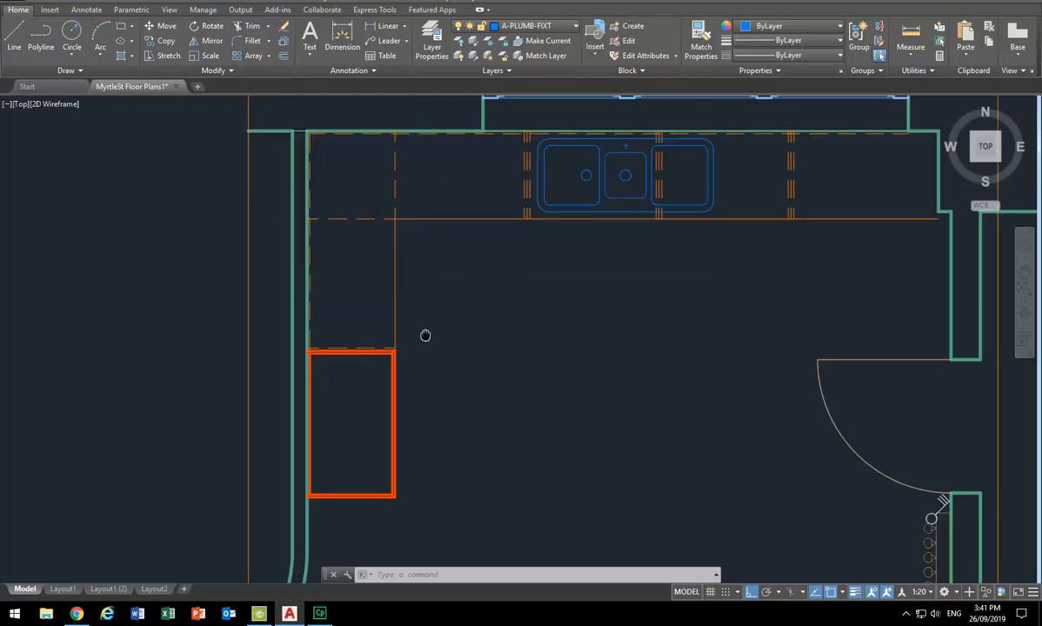
middle_drag(425, 334, 402, 267)
scroll(338, 428, down, 2)
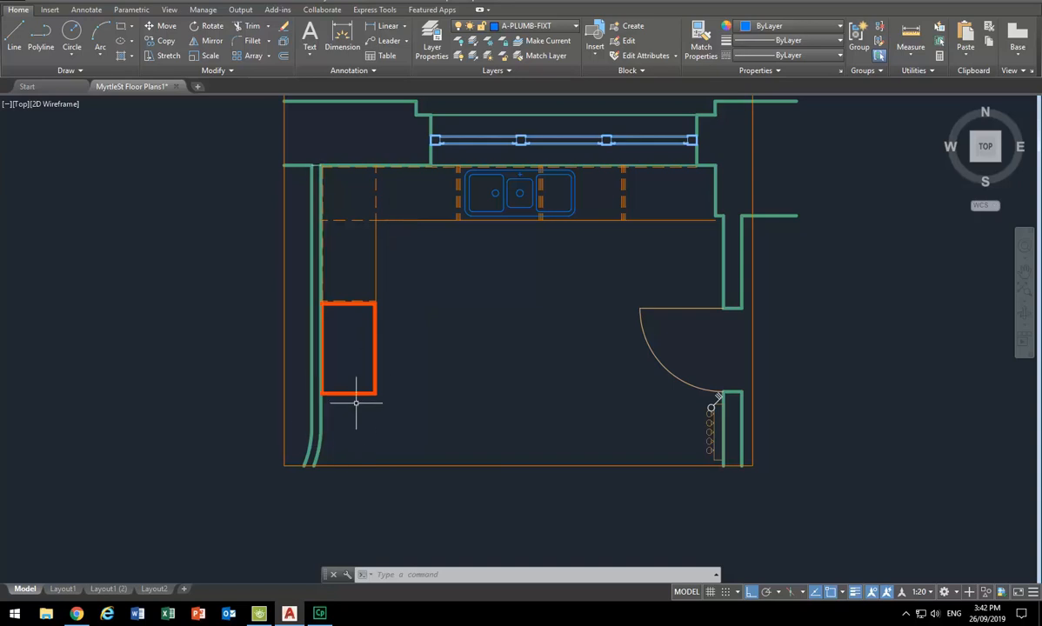
scroll(316, 403, up, 3)
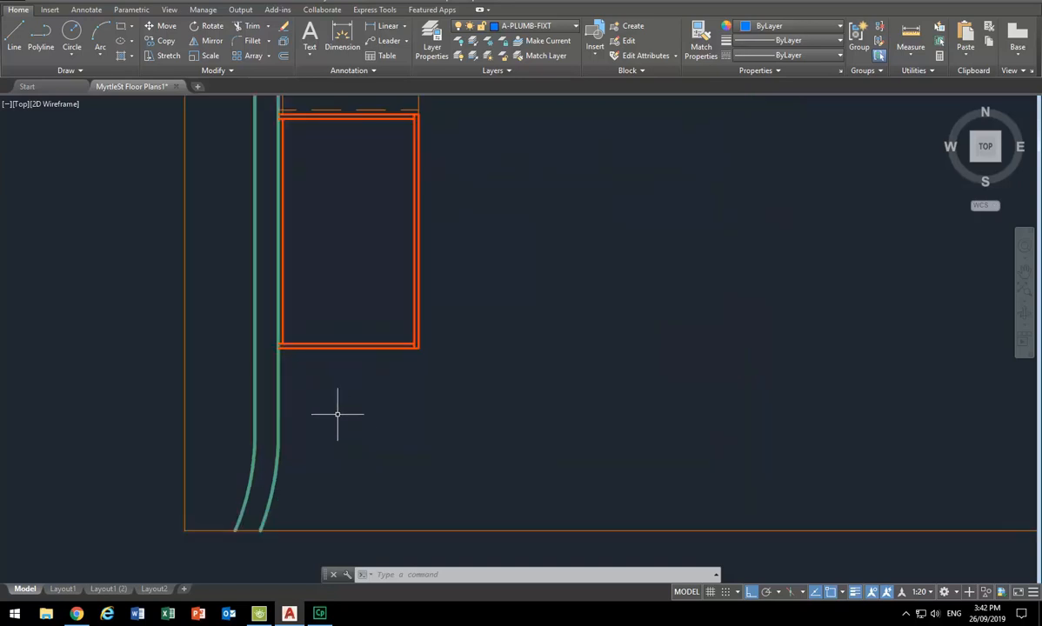
text(s)
key(Return)
click(442, 372)
click(253, 322)
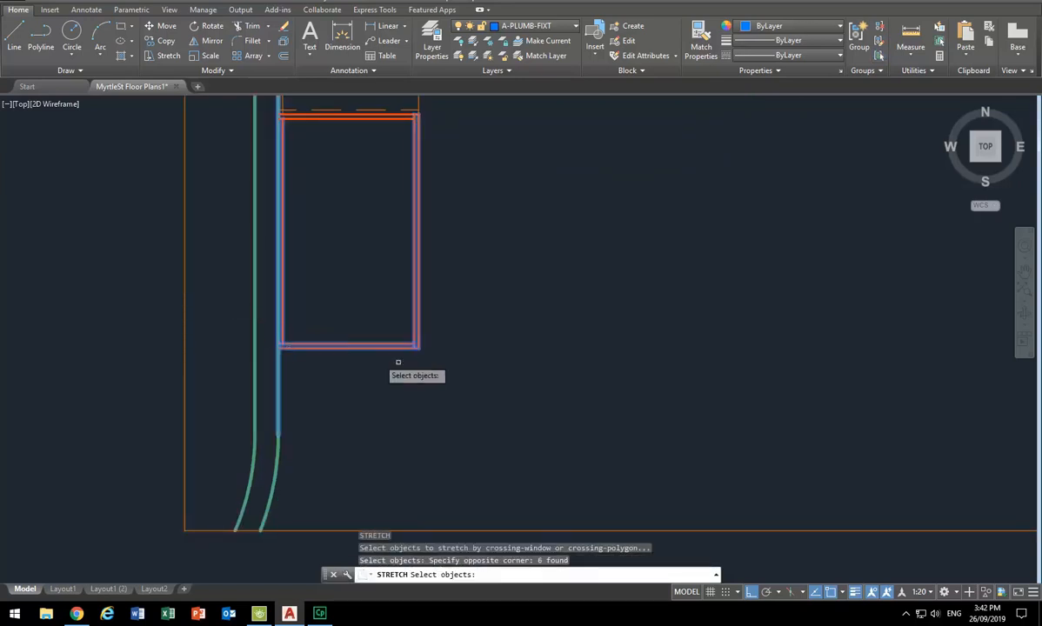
key(Return)
click(485, 416)
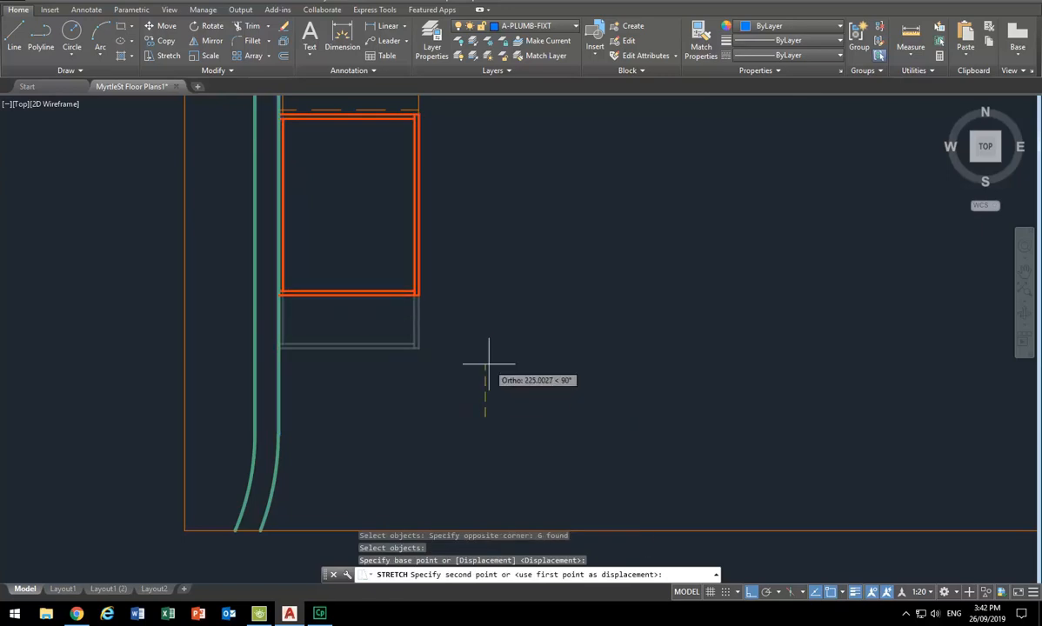
text(20)
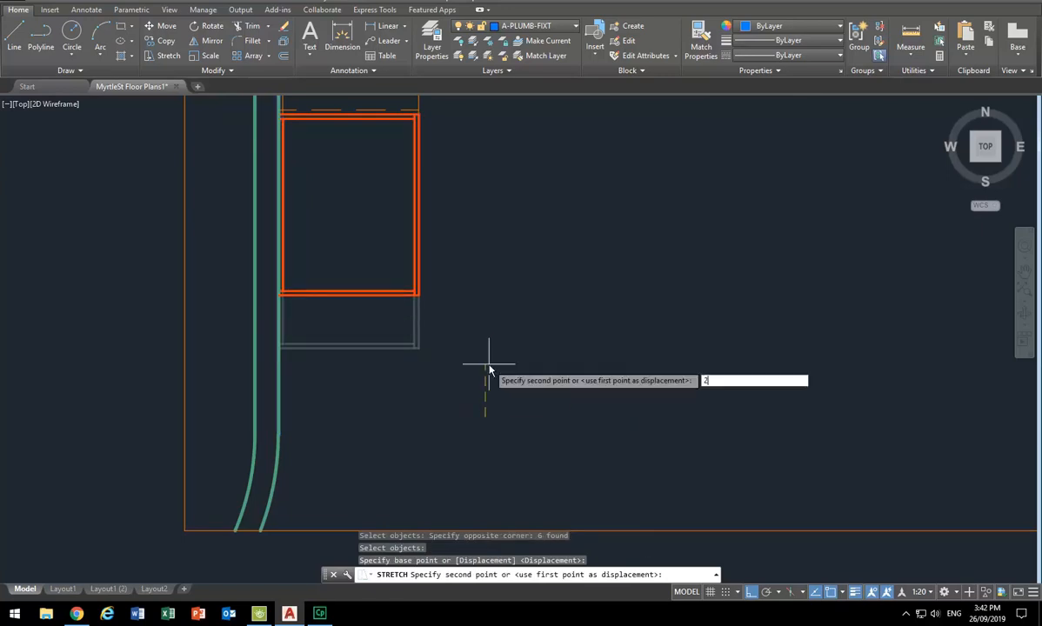
text(0)
key(Return)
scroll(439, 346, down, 2)
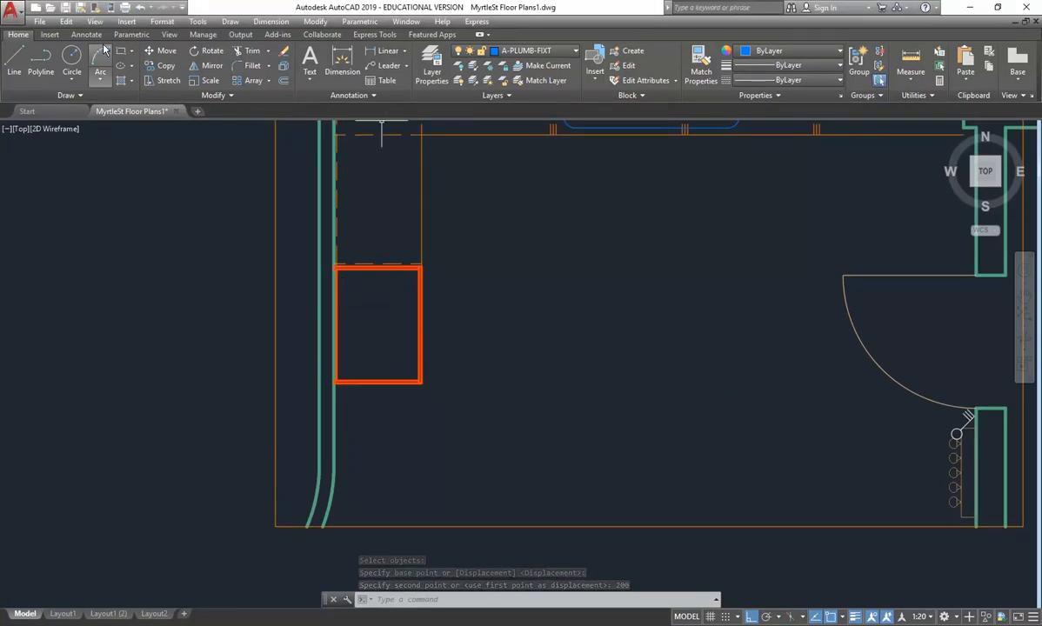
Step: Start inserting a block from file and open the AutoCAD 2d folder in the AutoCAD Library
click(49, 35)
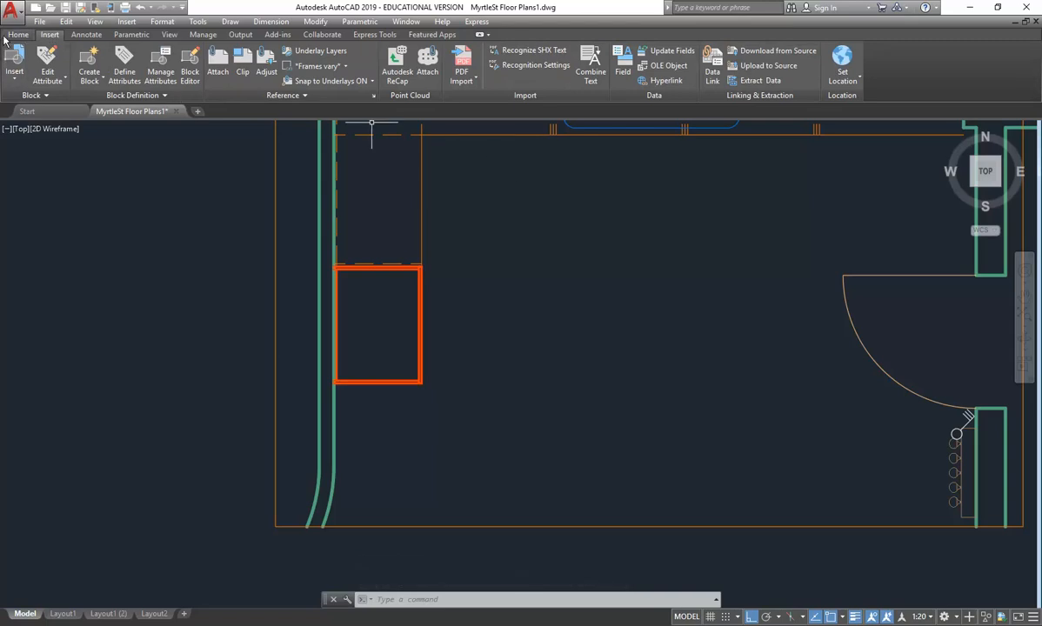
click(12, 34)
click(595, 63)
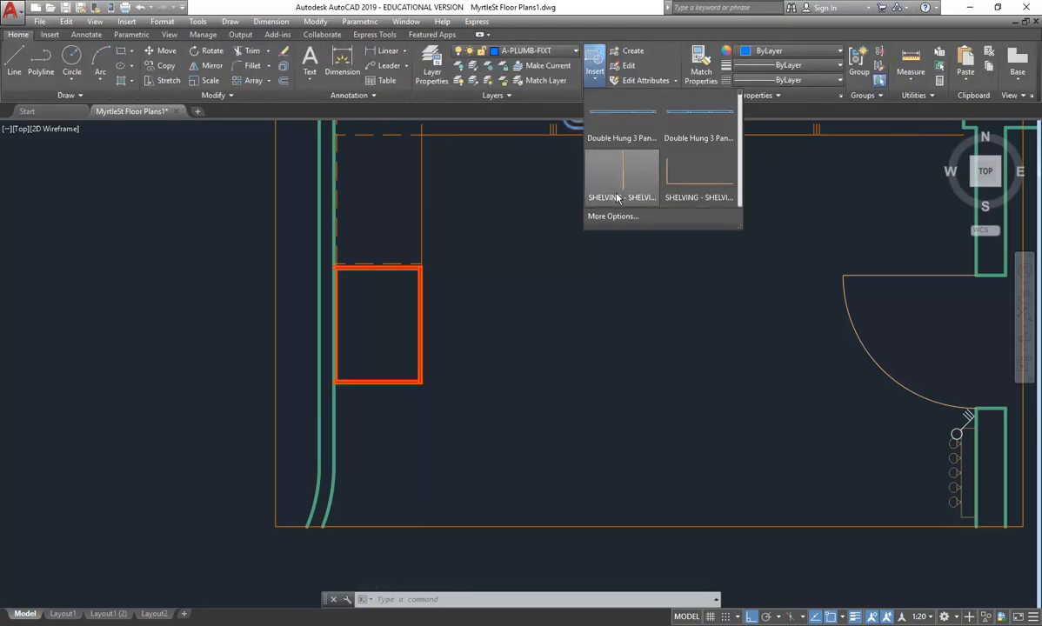
click(598, 211)
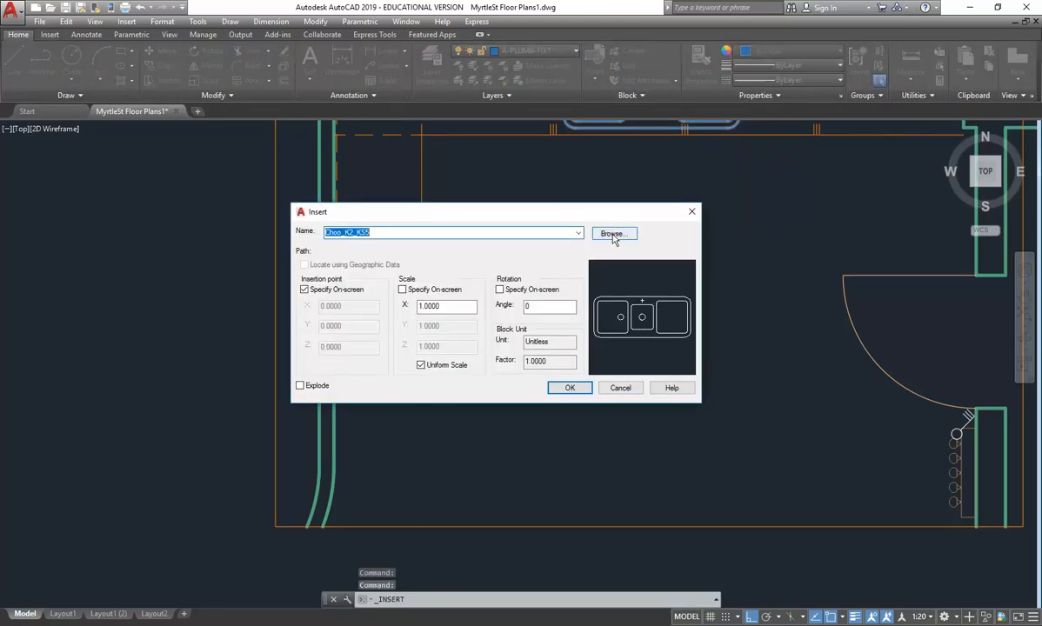
click(613, 234)
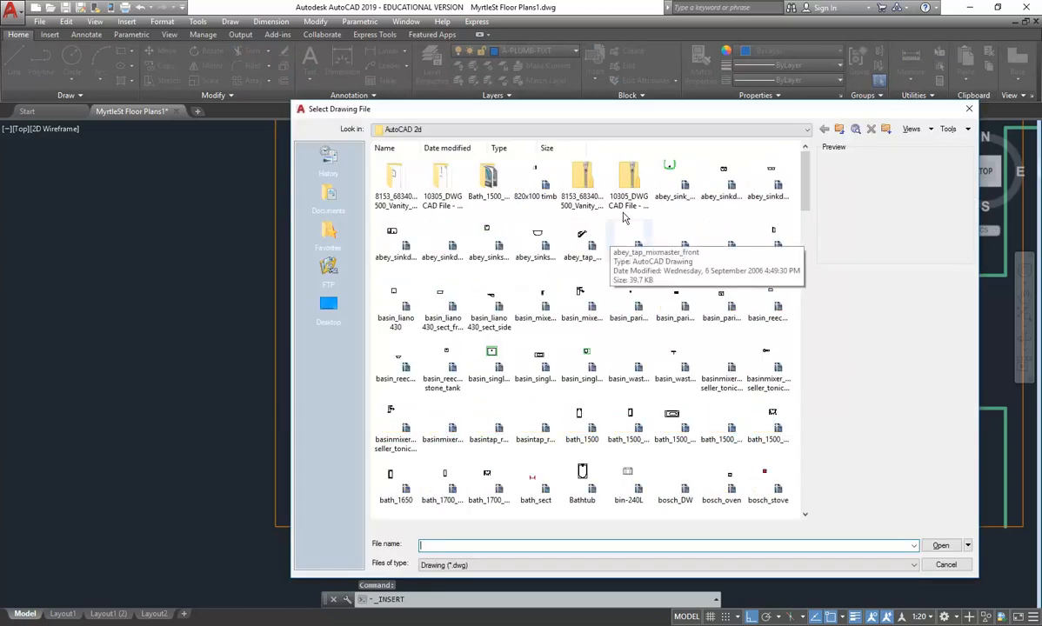
click(840, 131)
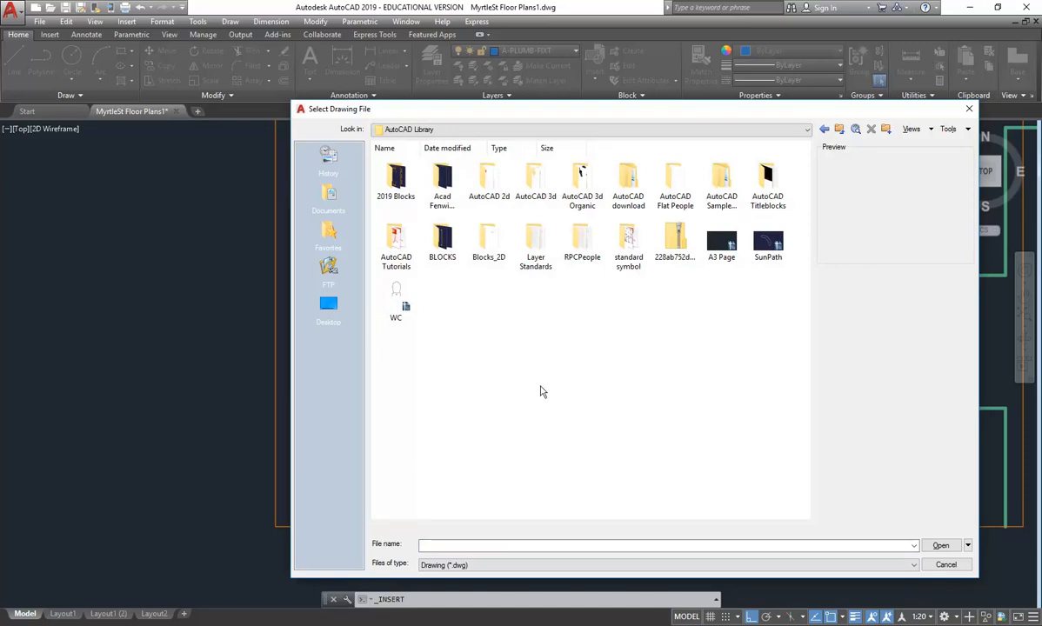
drag(588, 114, 506, 73)
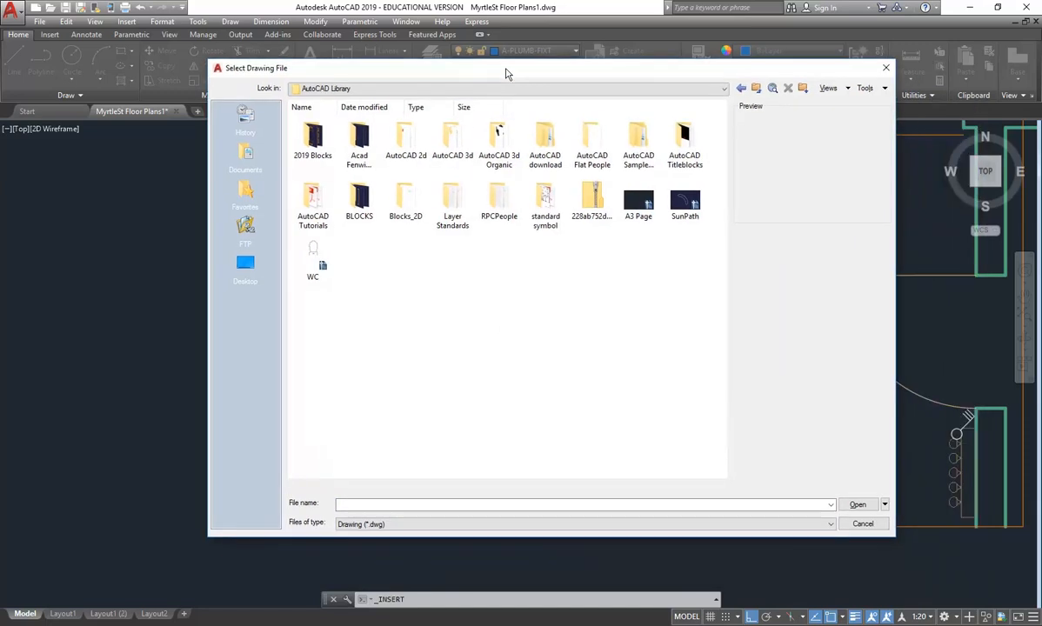
double_click(406, 144)
Step: Look through the previews of the kitchen appliance blocks, such as ovens, dishwashers and cooktops, for a refrigerator
scroll(588, 252, down, 10)
scroll(590, 249, down, 1)
scroll(590, 250, down, 3)
click(545, 231)
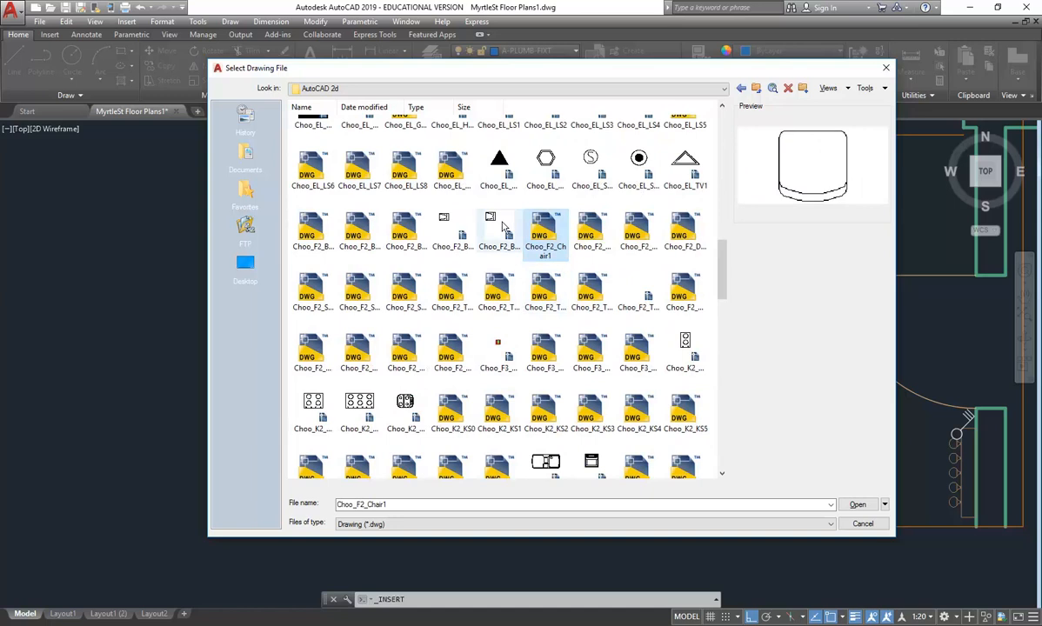
scroll(514, 244, down, 6)
click(565, 297)
click(597, 298)
click(639, 295)
click(682, 295)
click(633, 296)
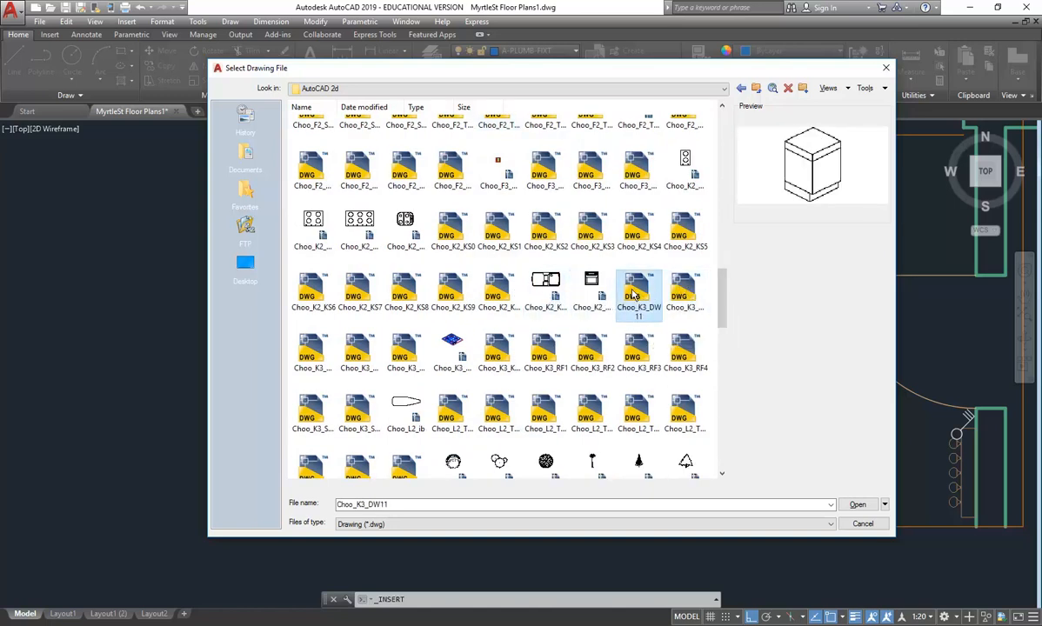
click(591, 290)
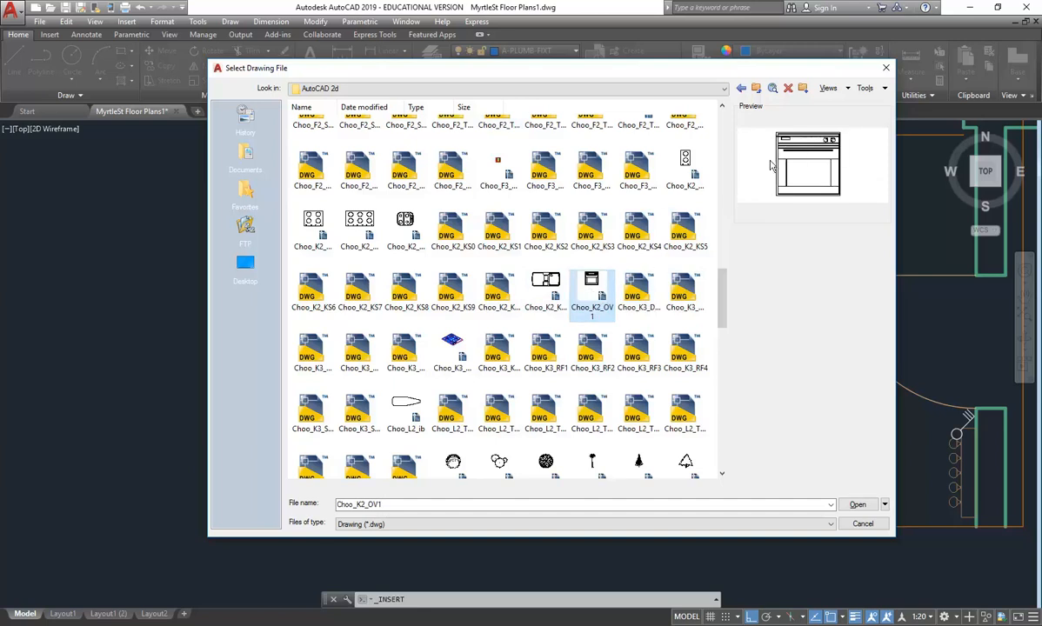
click(359, 346)
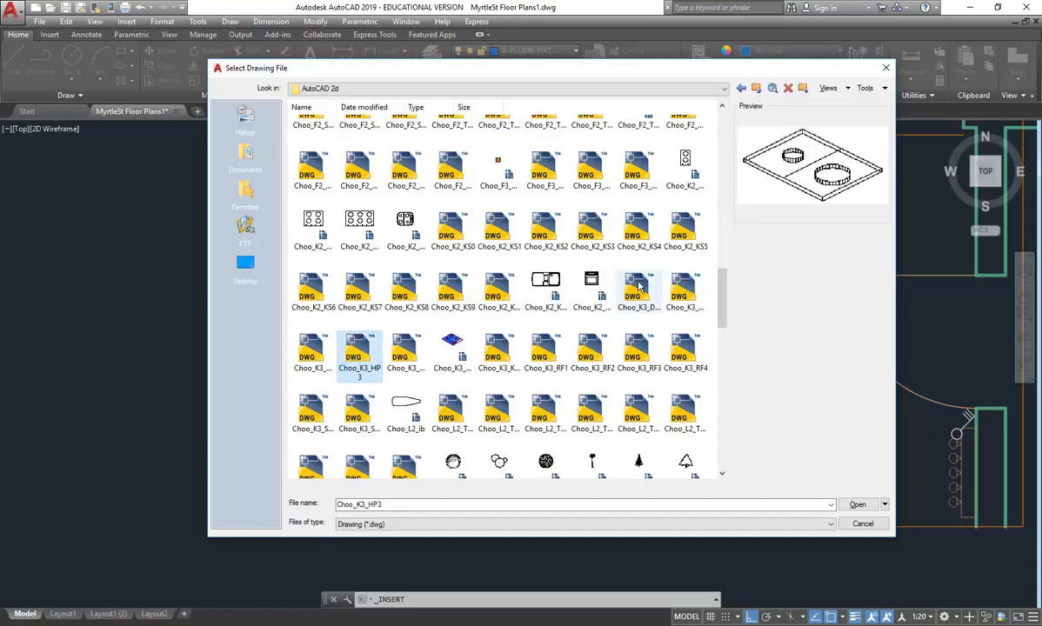
click(591, 287)
click(374, 364)
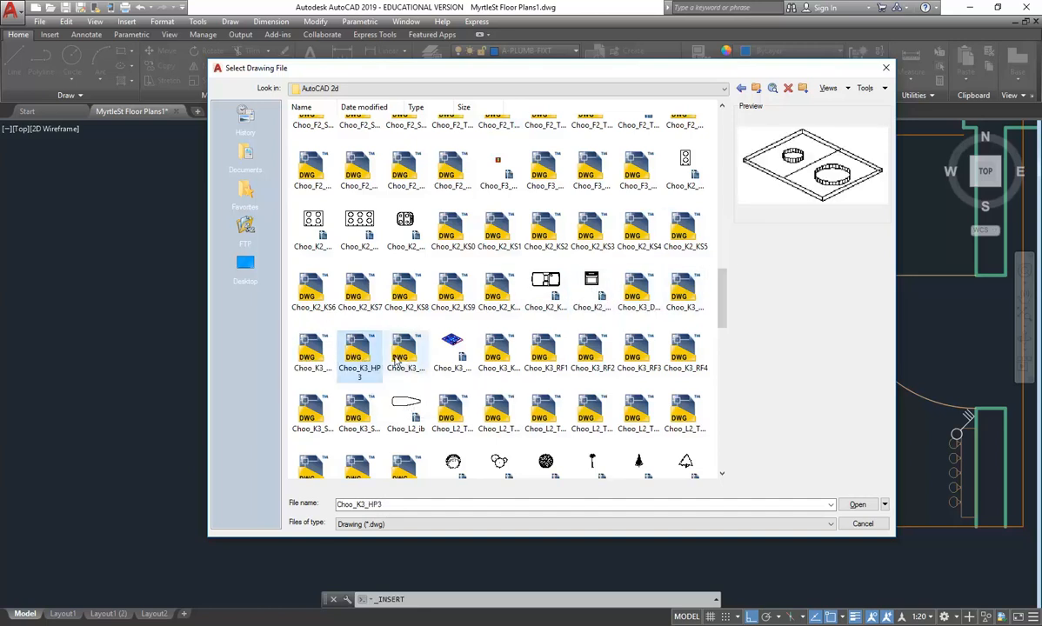
click(405, 352)
click(452, 353)
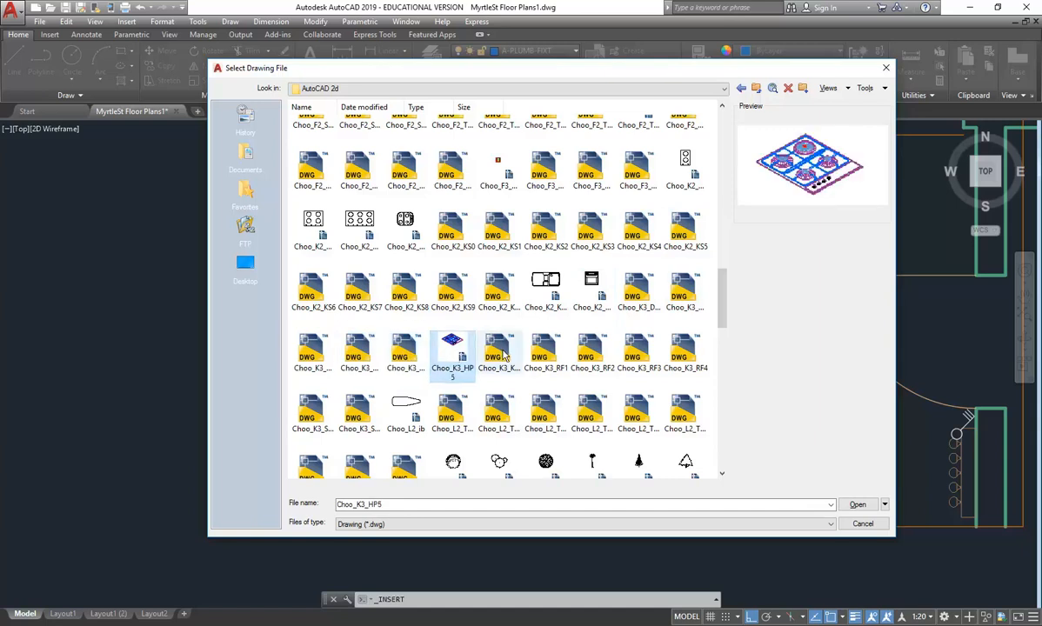
click(406, 225)
click(452, 228)
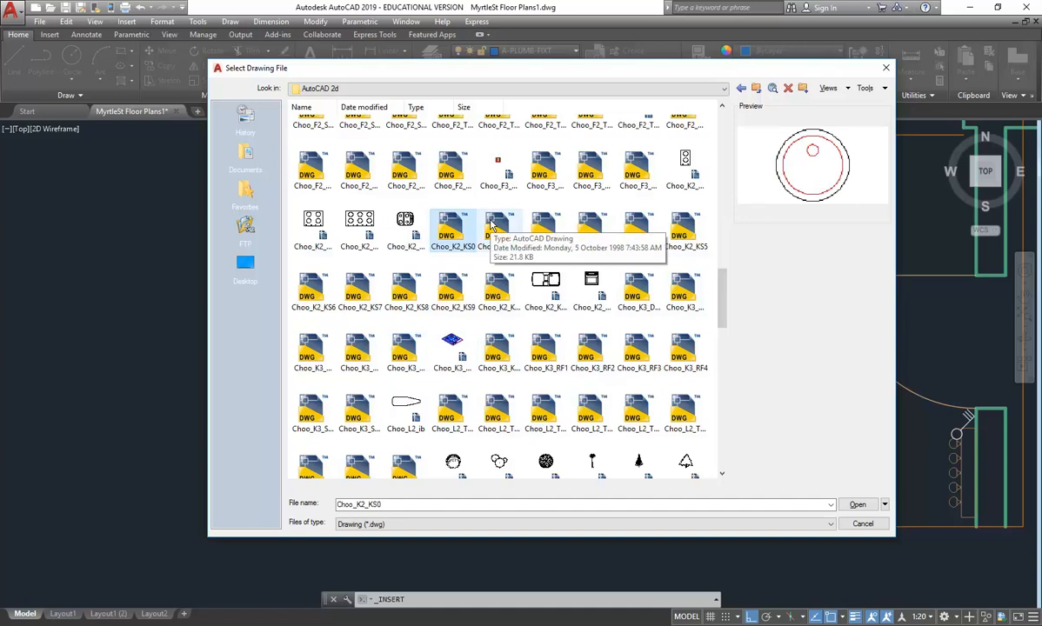
Step: Examine the previews from the Choo_K2_KS sink blocks through the Choo_K3 refrigerators to the Choo_L2 trees and Choo_K3 stoves
click(493, 225)
key(Right)
key(Right)
key(Right)
key(Right)
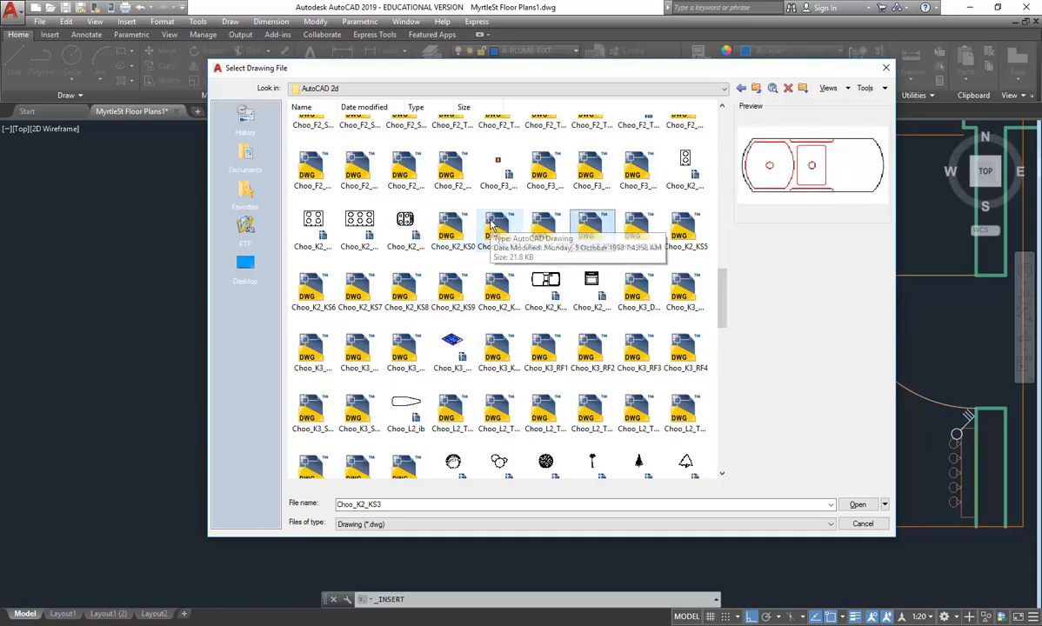
key(Down)
key(Left)
key(Left)
key(Left)
key(Left)
key(Left)
key(Left)
key(Left)
key(Left)
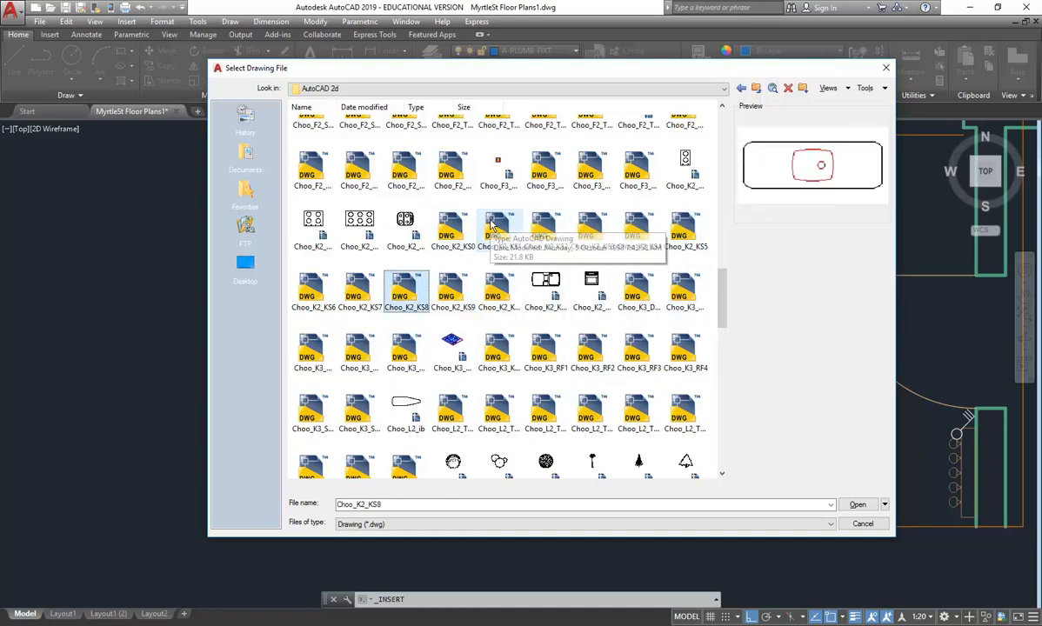
key(Down)
key(Up)
key(Down)
key(Right)
key(Right)
key(Right)
key(Right)
key(Right)
key(Left)
key(Left)
key(Right)
key(Right)
key(Right)
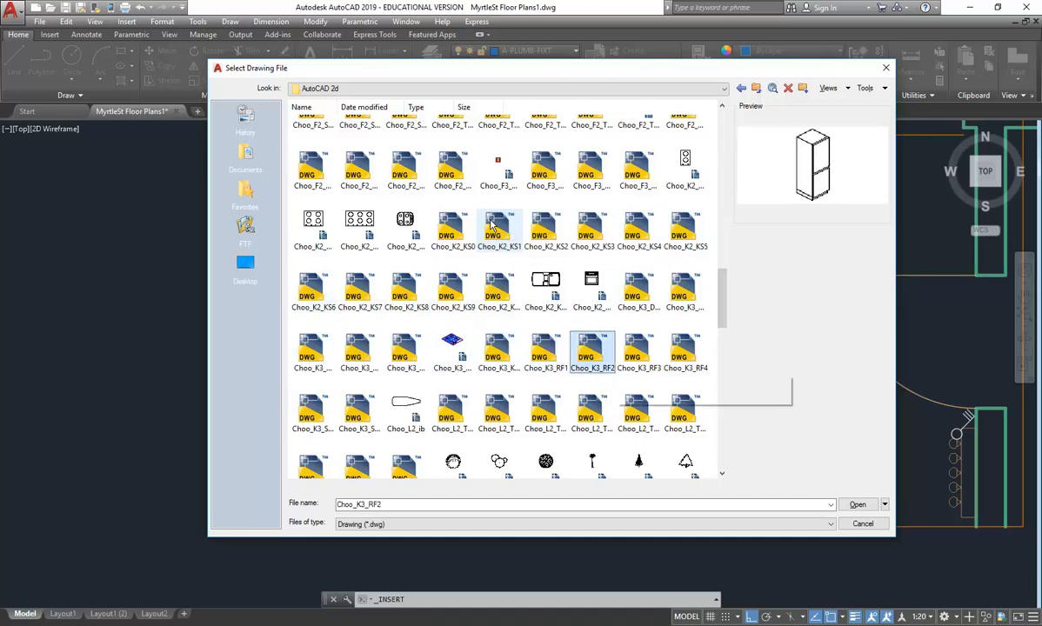
key(Right)
key(Right)
key(Down)
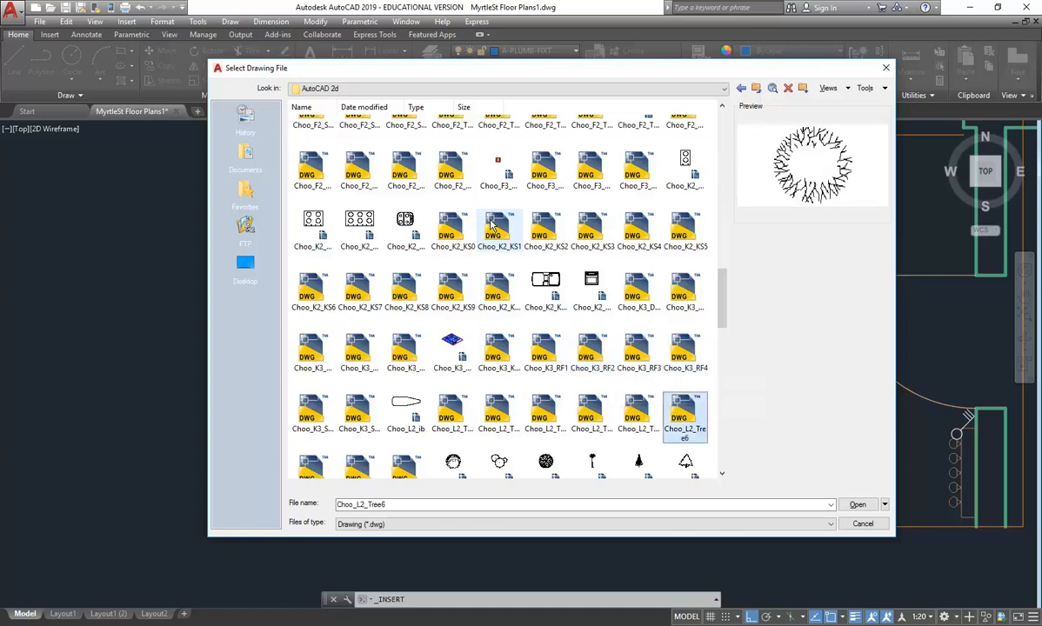
key(Left)
key(Left)
key(Left)
key(Left)
key(Left)
key(Left)
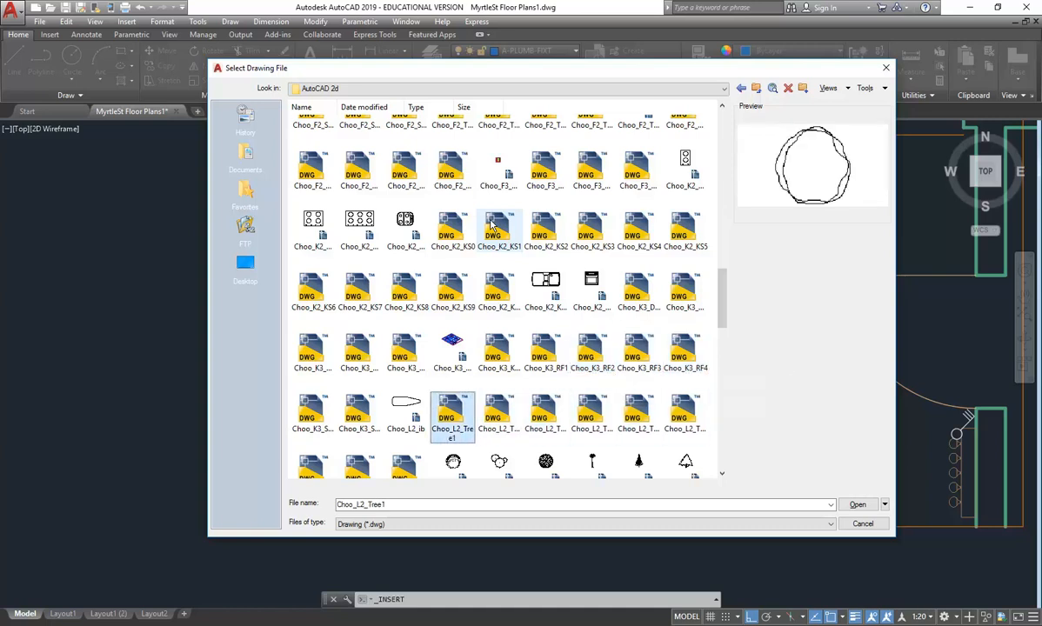
key(Left)
key(Left)
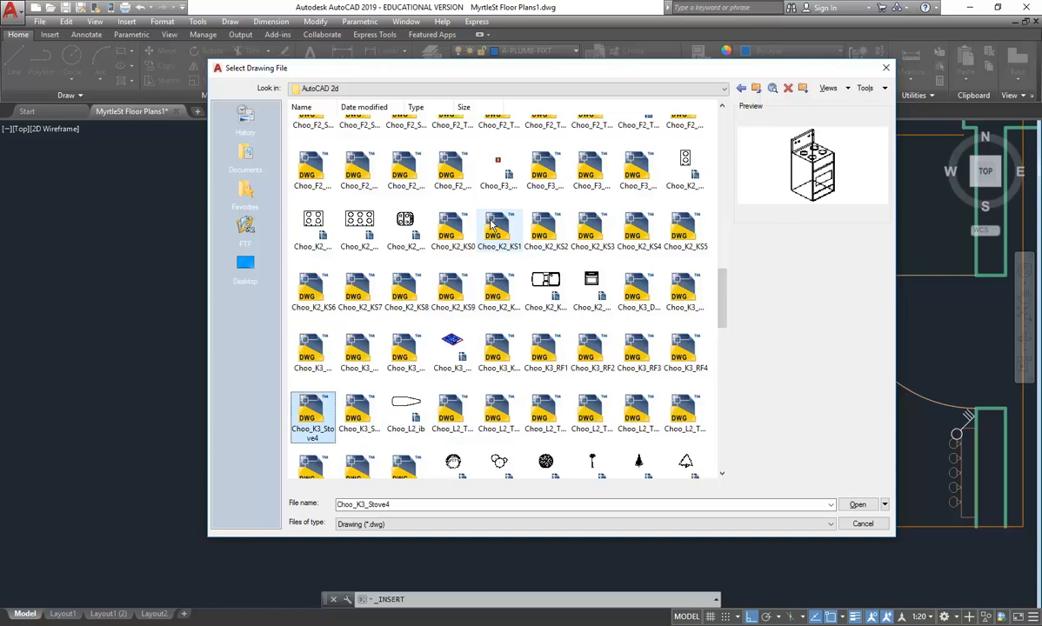
Step: Check the library rows with hotplate, electrical and bed blocks for a plan-view refrigerator, returning to the Choo_K3_RF blocks
key(Down)
key(Up)
key(Up)
key(Up)
key(Up)
key(Up)
key(Up)
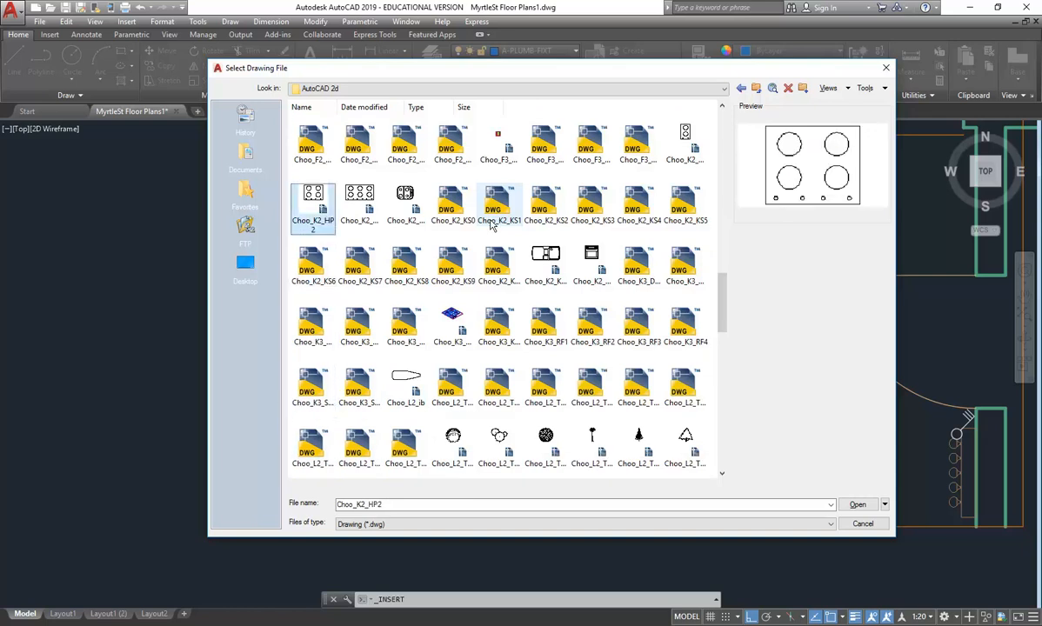
key(Up)
key(Up)
key(Up)
key(Up)
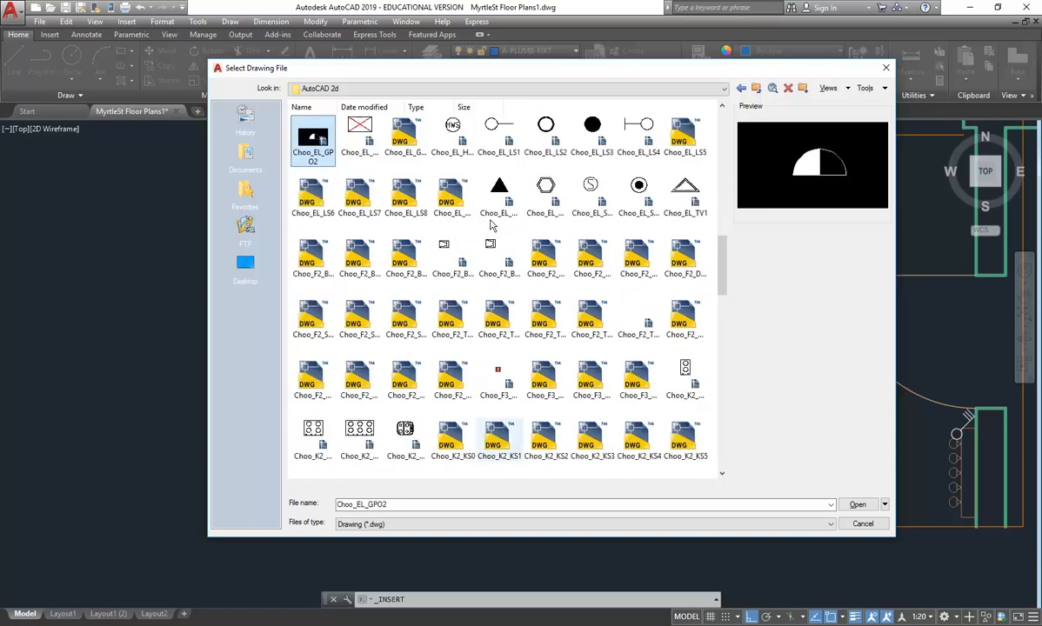
key(Down)
key(Down)
key(Down)
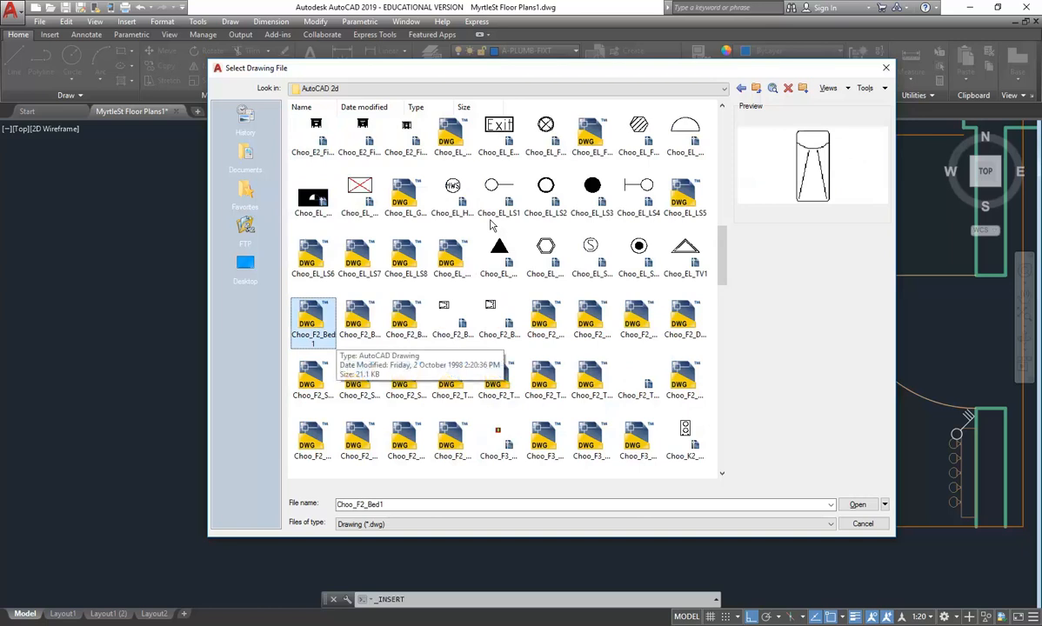
key(Down)
key(Up)
key(Up)
key(Down)
key(Down)
key(Down)
key(Down)
key(Down)
key(Down)
key(Down)
key(Down)
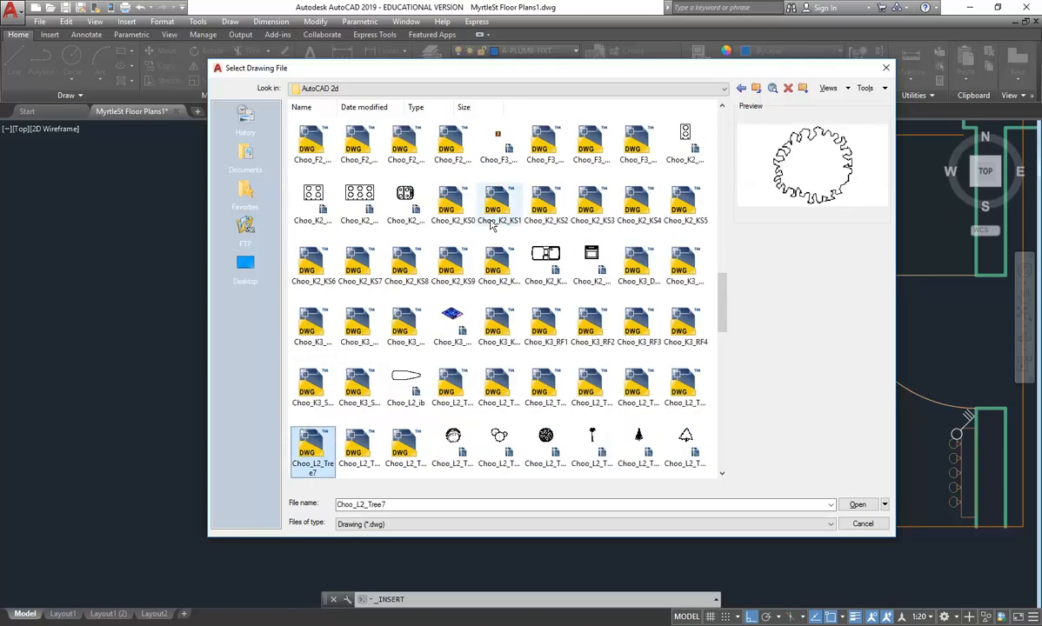
key(Up)
key(Up)
key(Right)
key(Right)
key(Right)
key(Right)
key(Right)
key(Right)
key(Right)
key(Left)
key(Left)
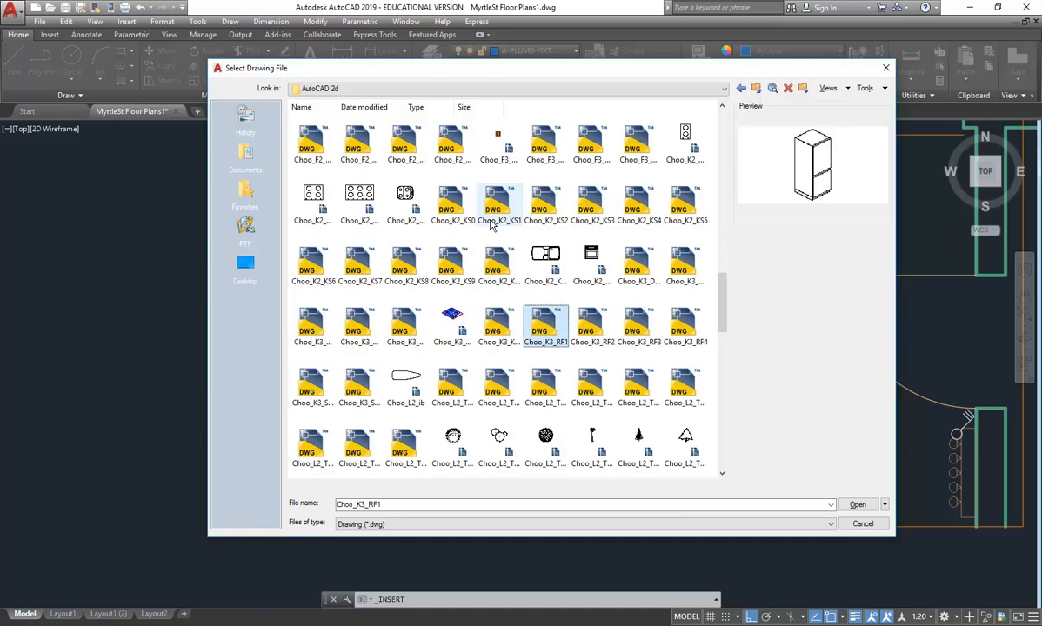
Step: Compare the previews of the Choo_K3_RF1 to Choo_K3_RF4 refrigerator blocks and the neighbouring Choo_K3 blocks
click(507, 340)
click(551, 334)
click(592, 330)
click(643, 332)
click(688, 331)
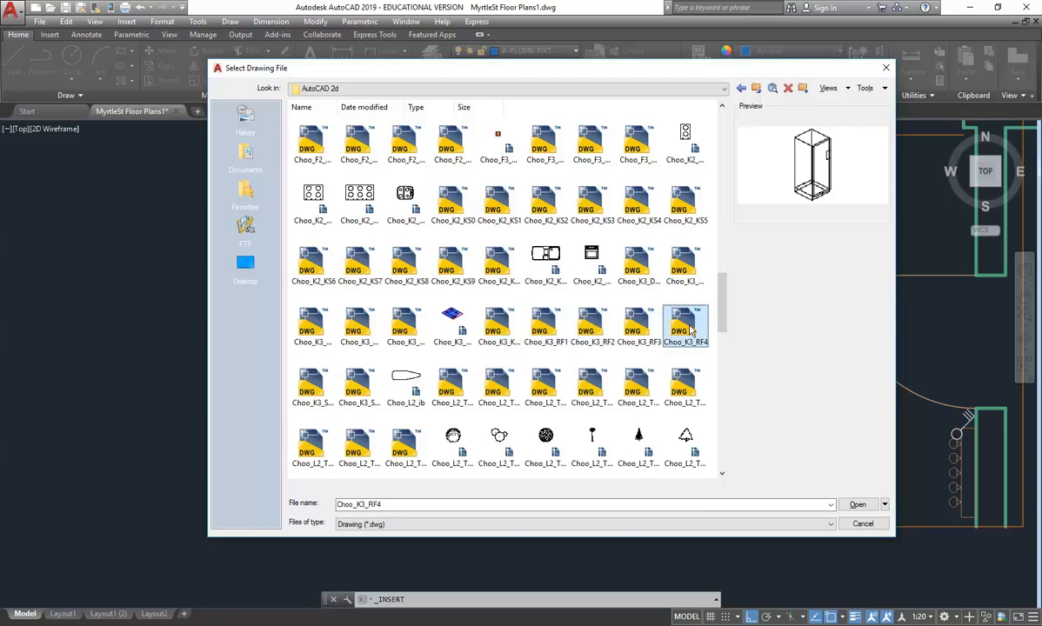
click(311, 384)
click(356, 384)
Step: Insert the Choo_K3_RF3 refrigerator block at scale 1 and rotation 0 in the open floor area beside the orange cupboard
click(634, 326)
click(639, 325)
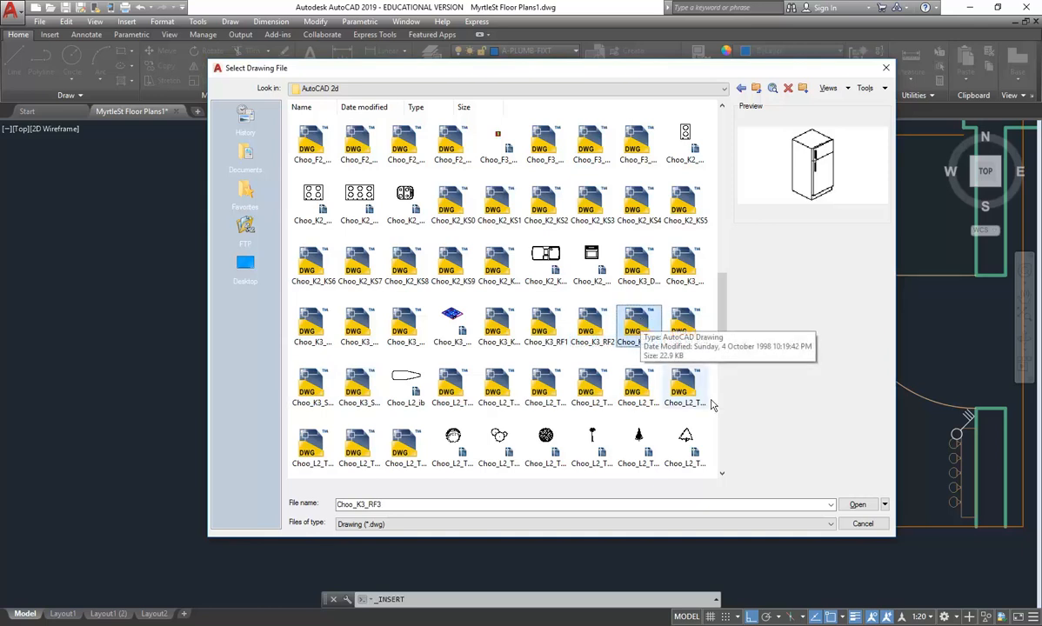
click(857, 504)
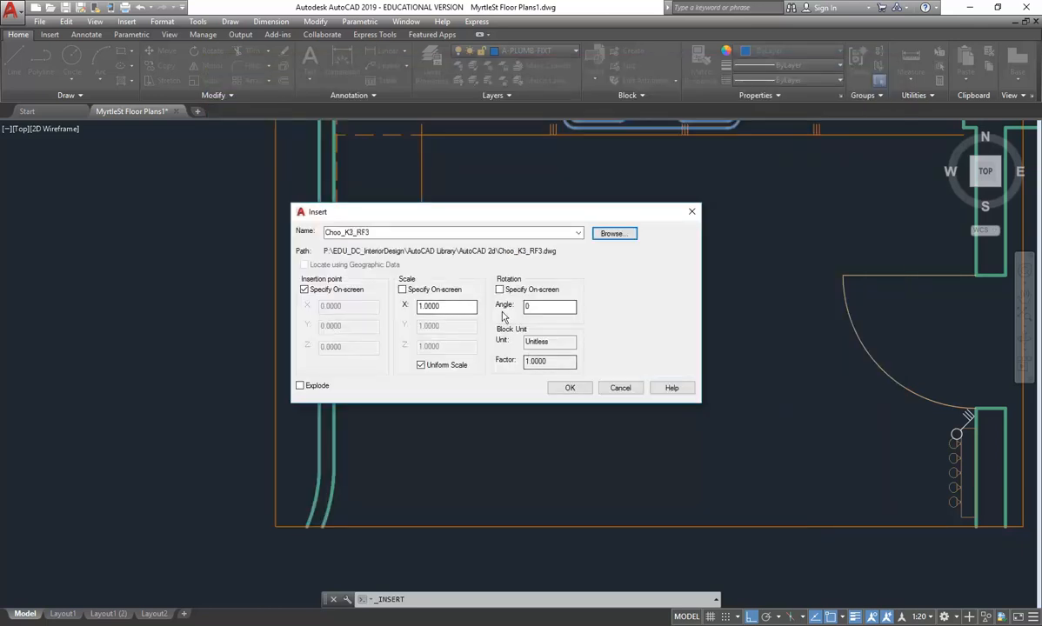
click(570, 387)
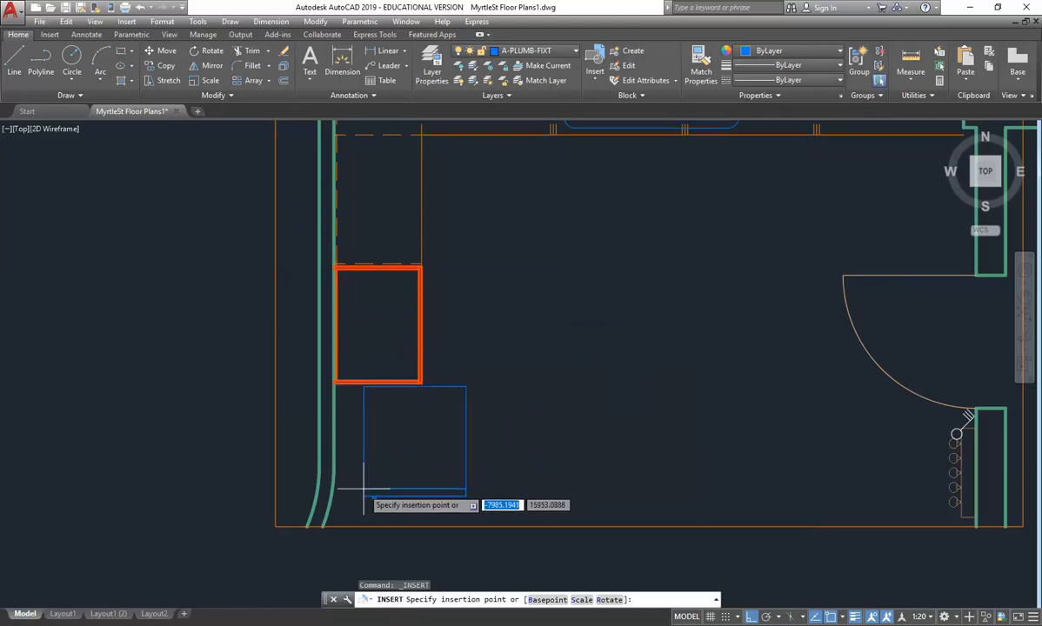
click(503, 471)
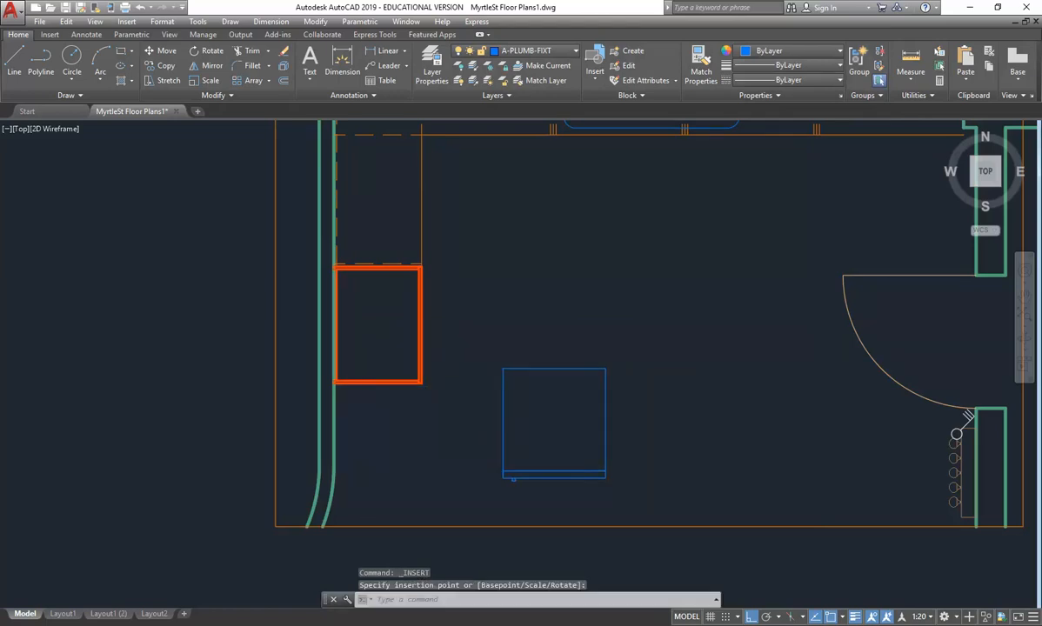
Step: Rotate the refrigerator block 90 degrees counterclockwise about its front corner so its door faces away from the curved-end wall
click(546, 369)
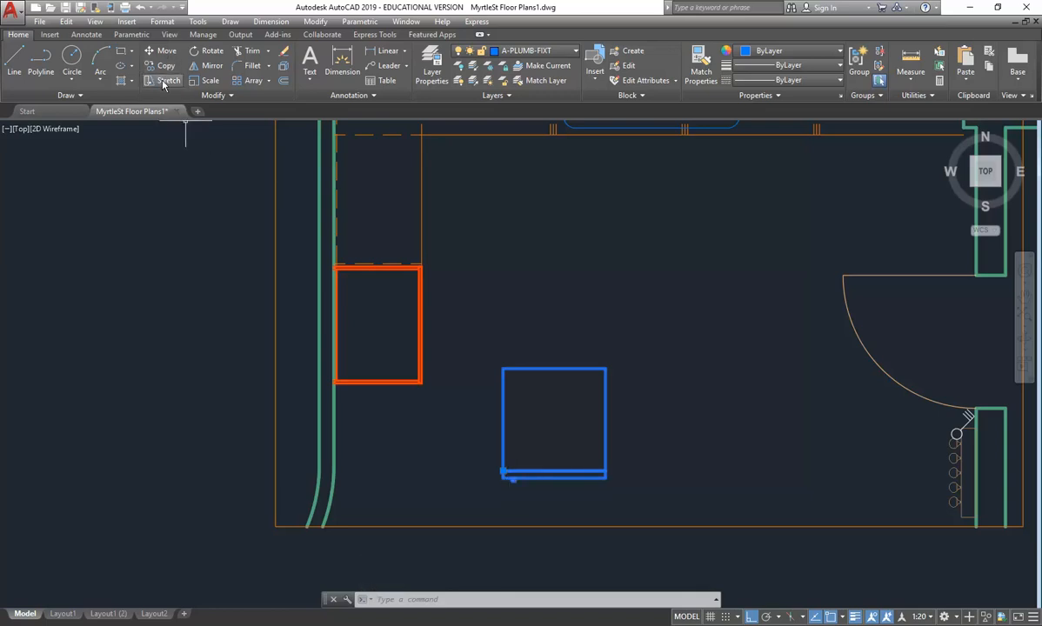
click(207, 51)
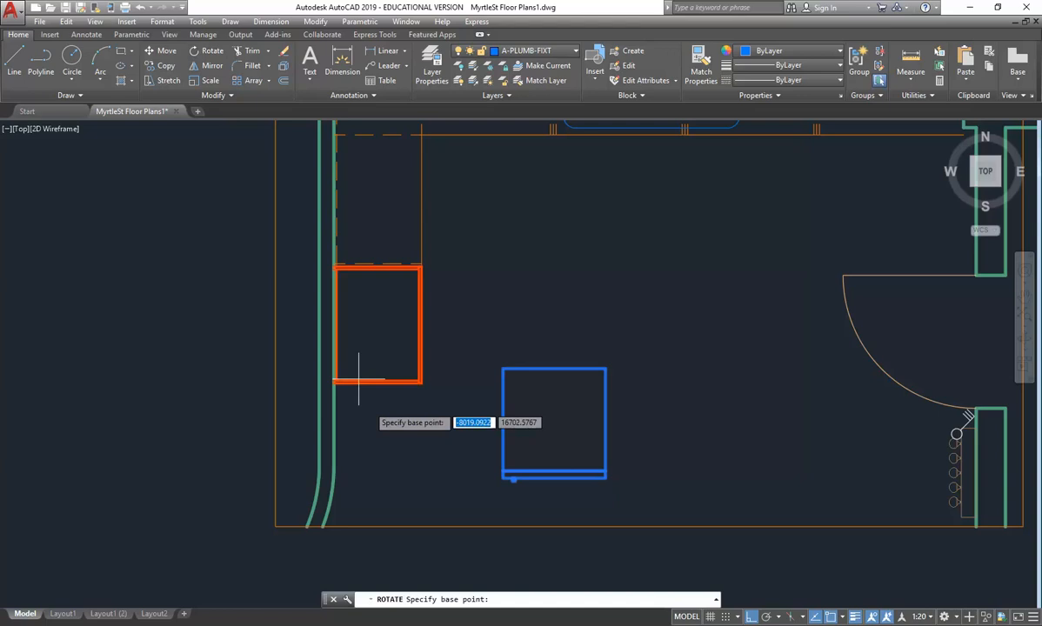
click(503, 476)
key(Escape)
Step: Move the refrigerator block by its upper-left corner, with Ortho off, against the wall at the lower end of the orange cupboard
click(528, 353)
click(478, 398)
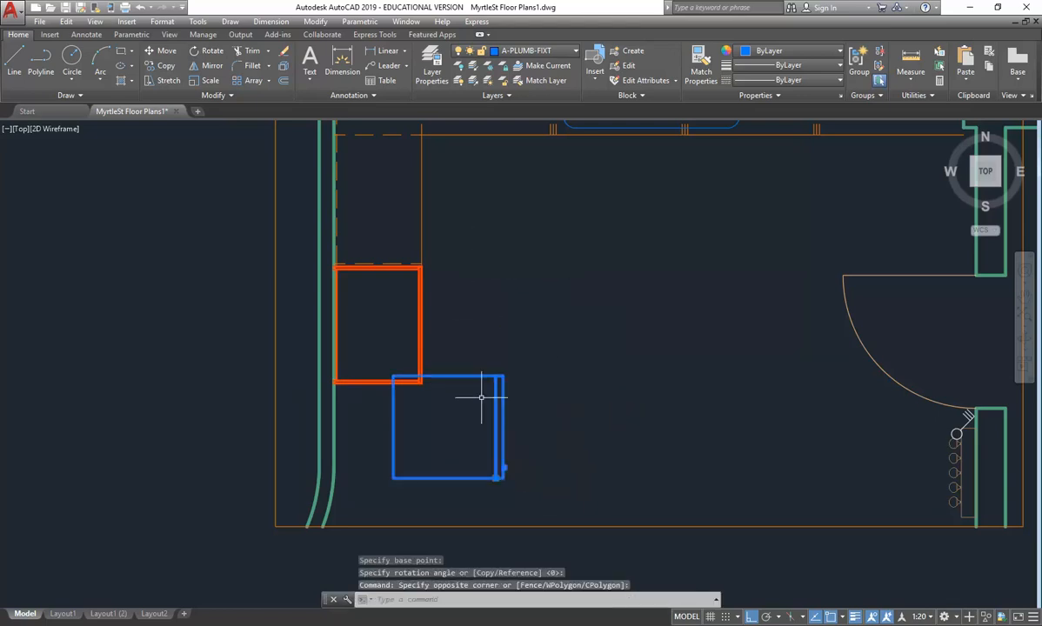
click(162, 52)
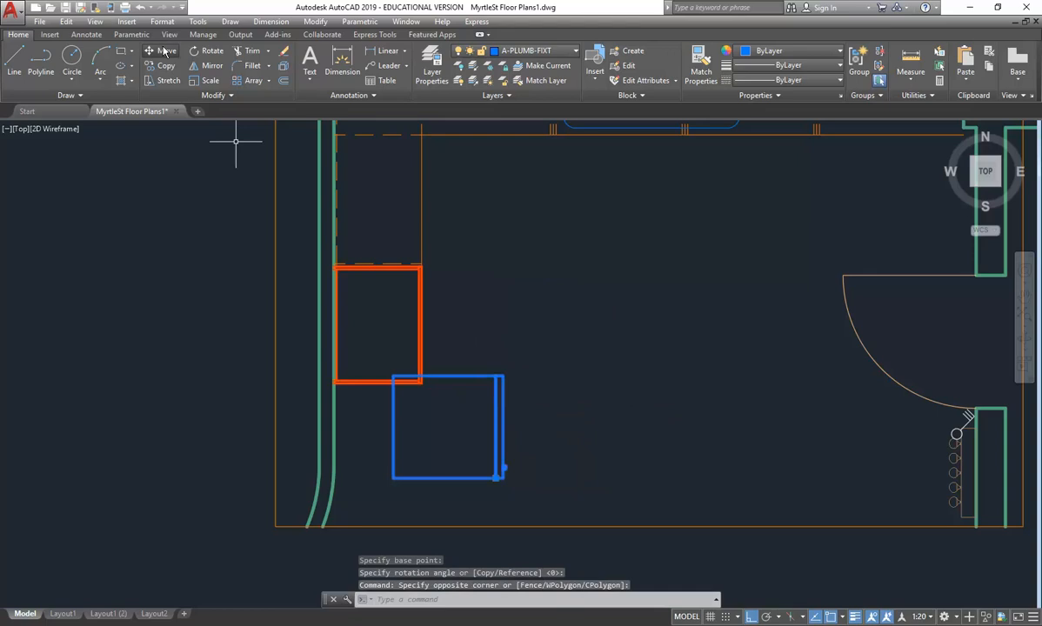
click(393, 377)
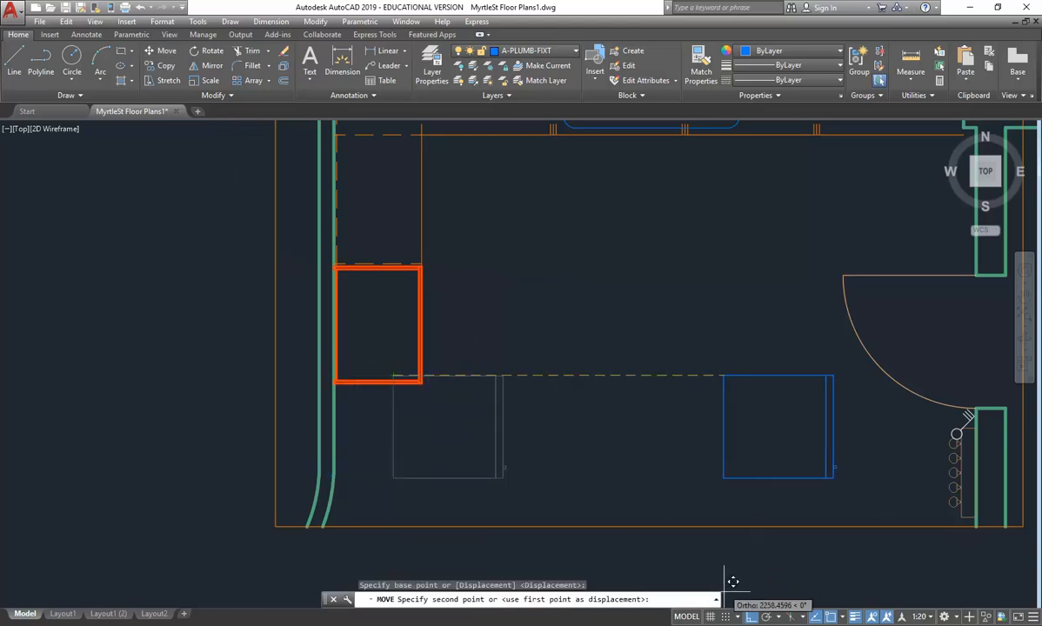
click(752, 617)
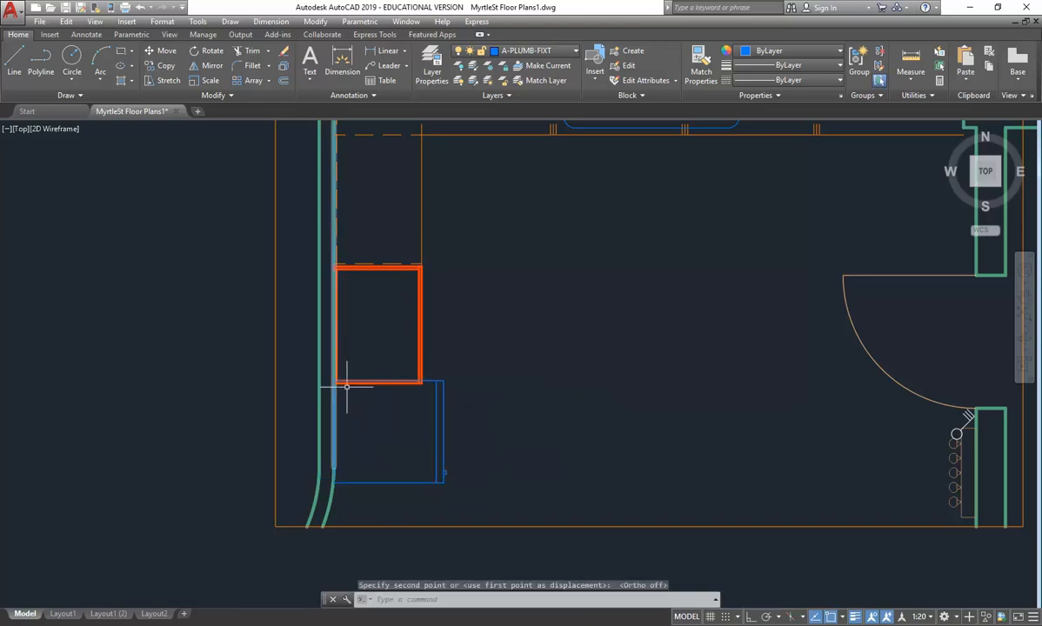
Step: Move the refrigerator block down 19 along the wall so it sits flush against the cupboard's outer edge
scroll(340, 369, up, 5)
click(394, 361)
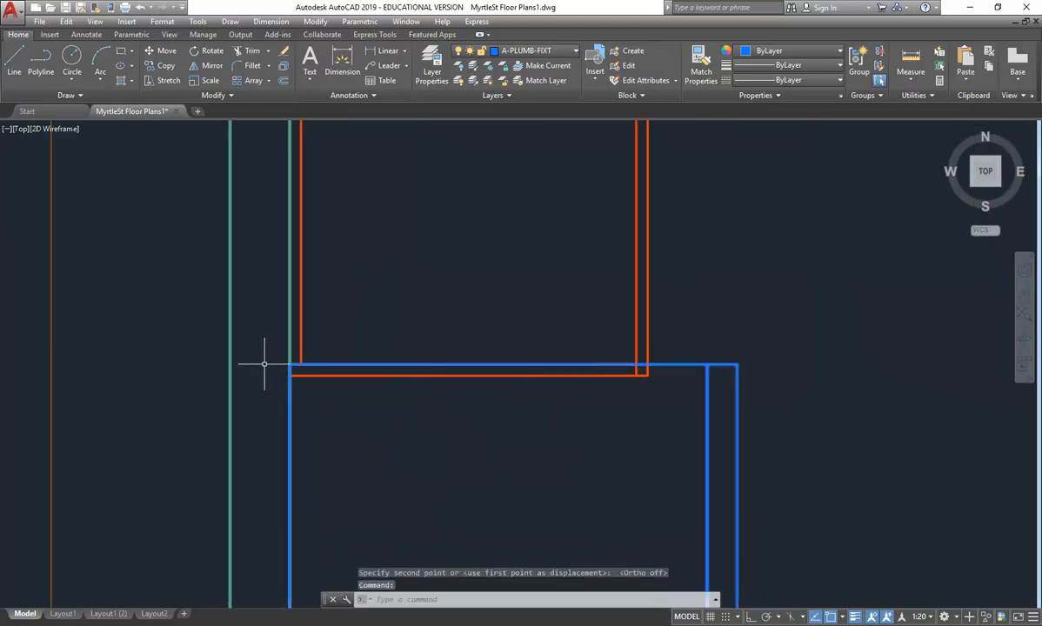
click(164, 52)
click(291, 365)
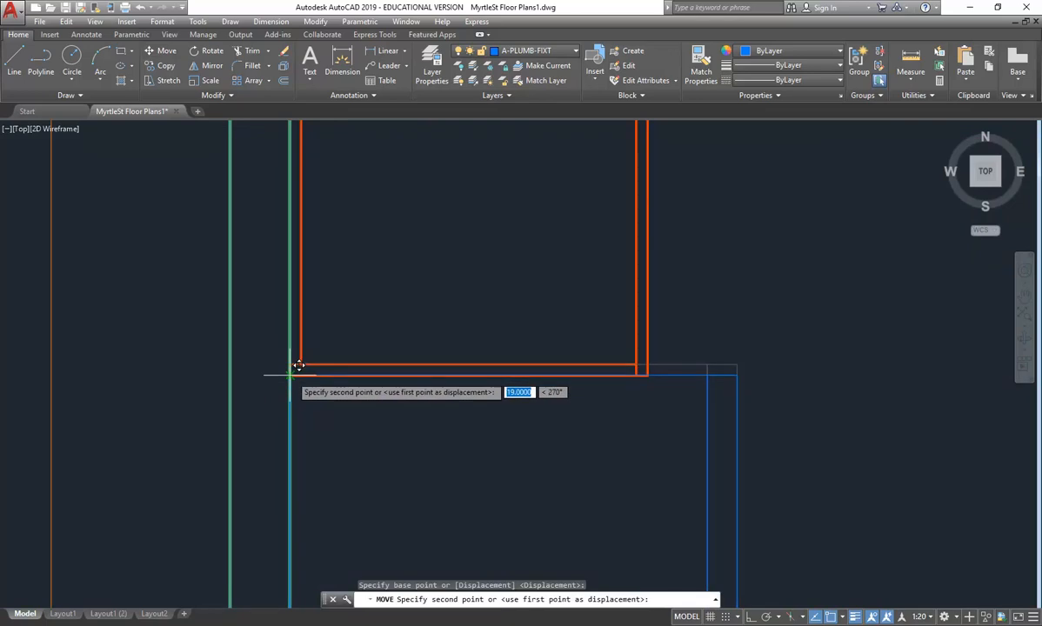
scroll(294, 370, down, 2)
scroll(354, 416, down, 2)
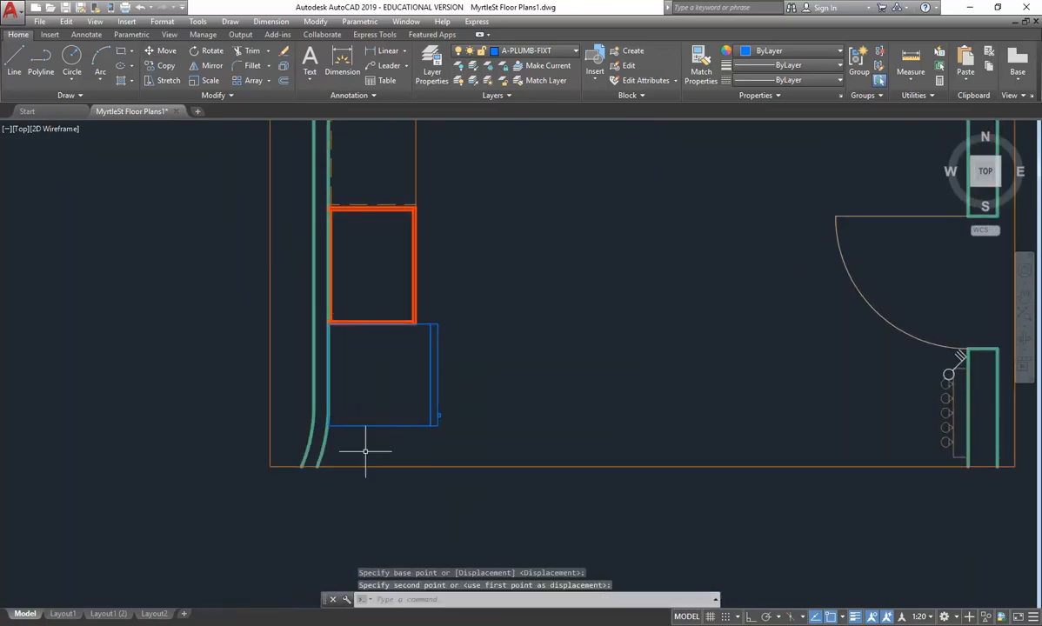
Step: Delete the refrigerator block below the cupboard
click(363, 420)
click(358, 433)
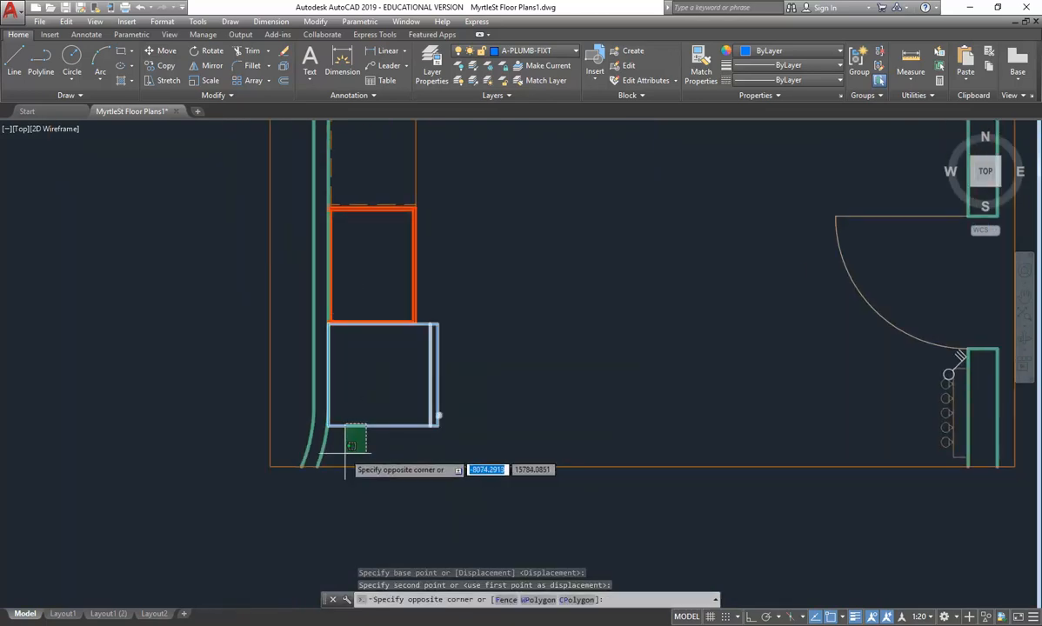
click(344, 454)
key(Delete)
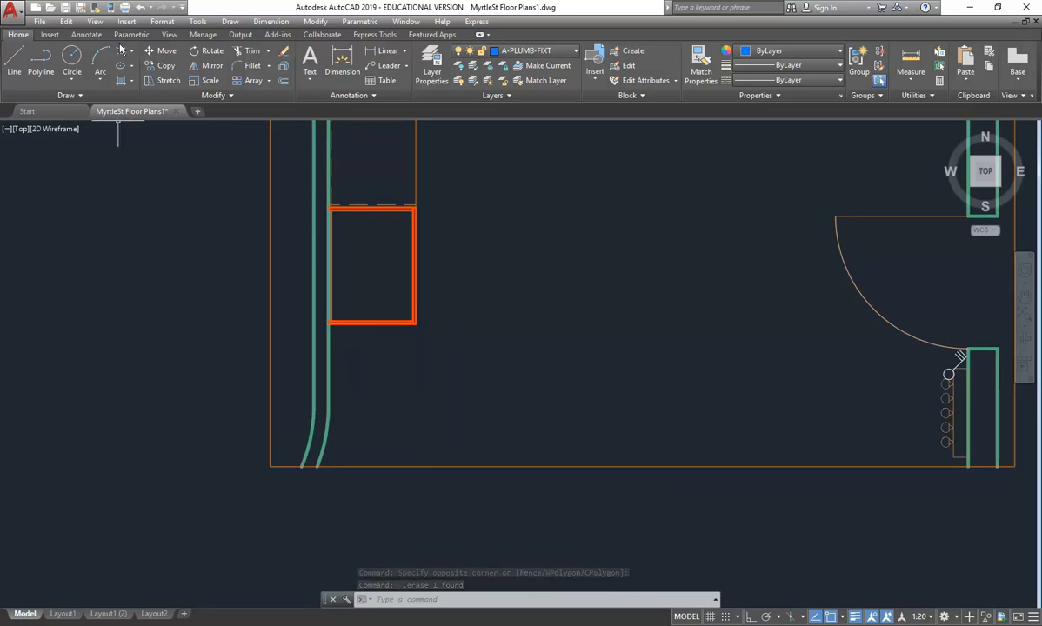
Step: Create a new layer named A-KITCH-FITTING with the properties of A-PLUMB-FIXT
click(522, 50)
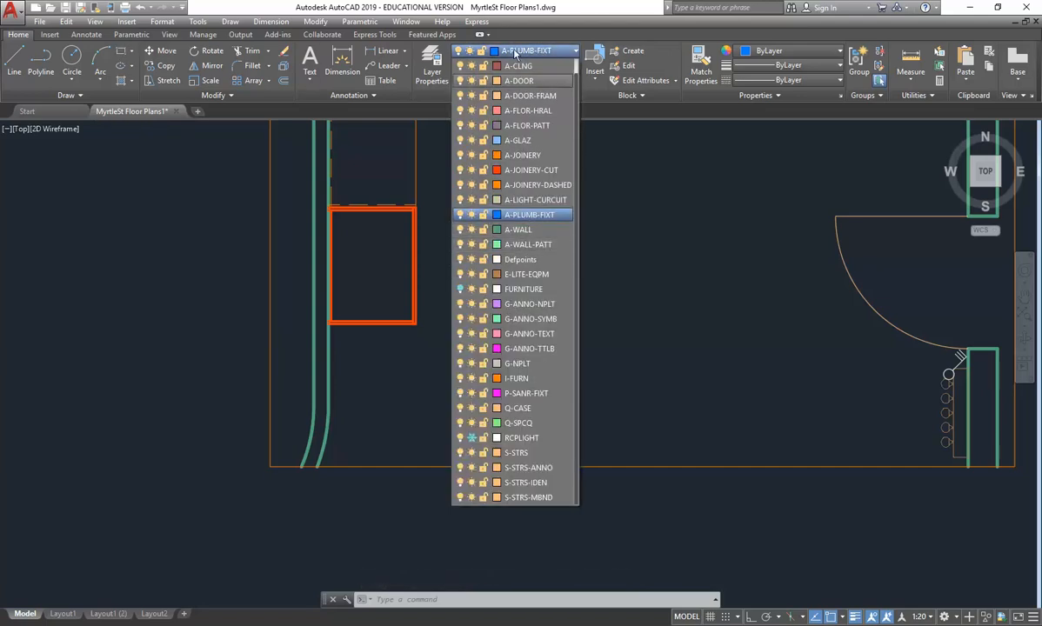
click(432, 59)
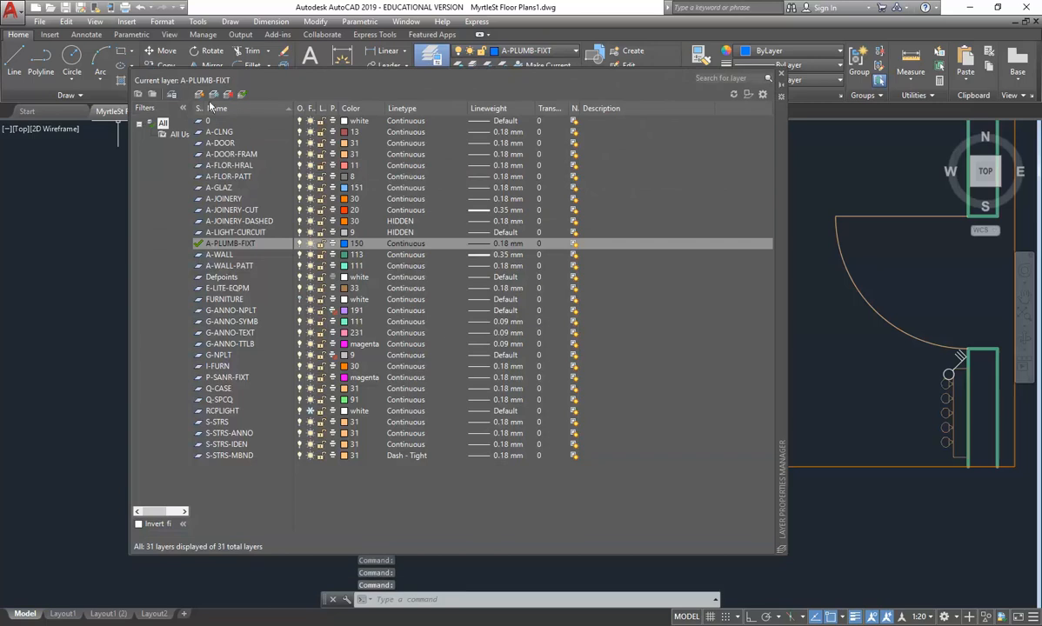
click(199, 93)
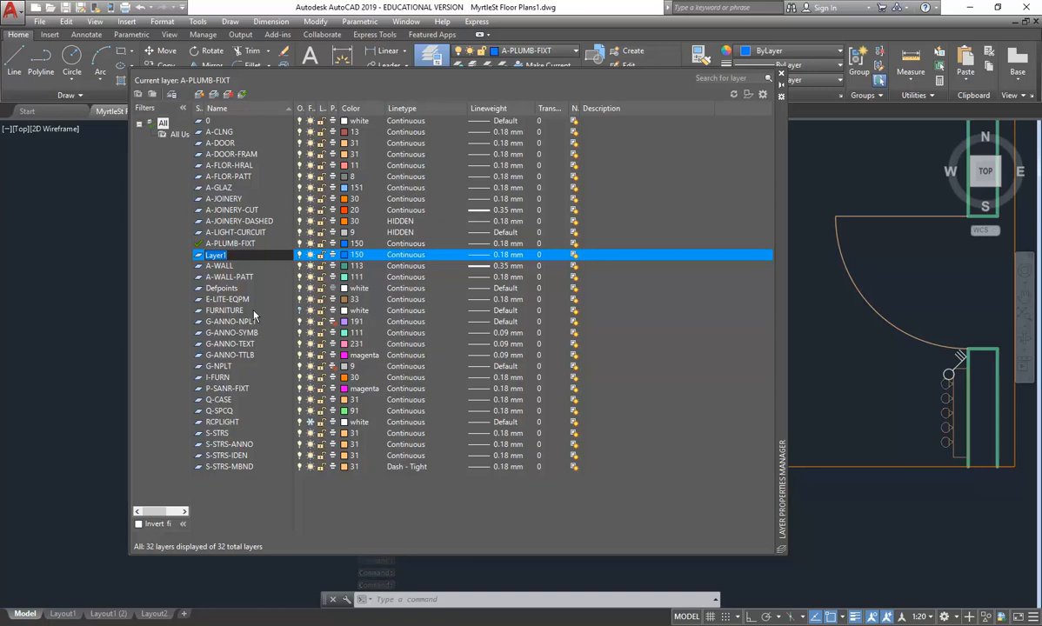
text(A)
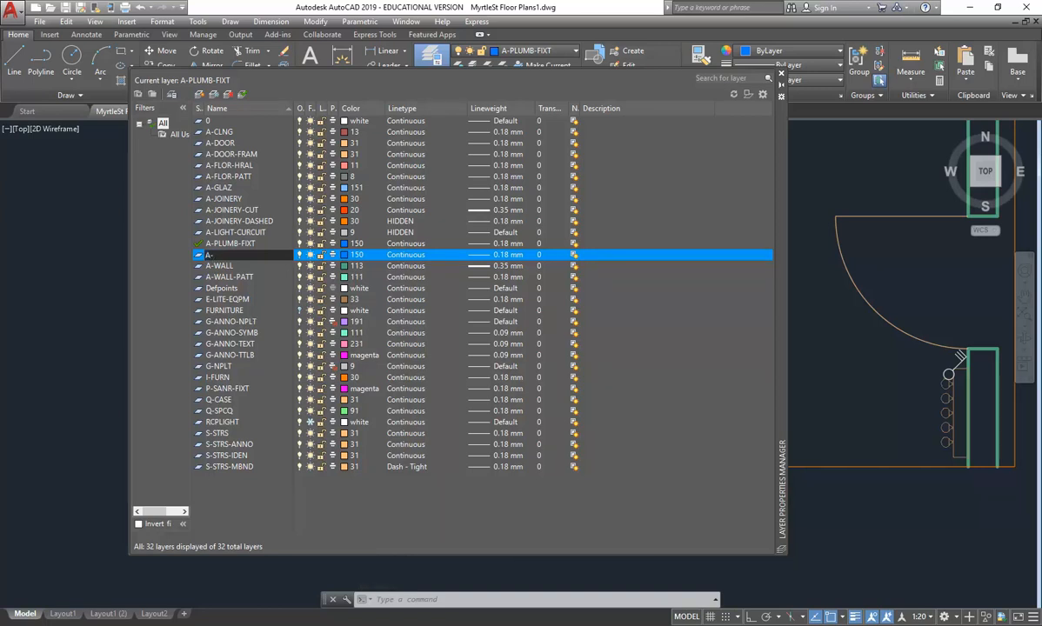
text(-KITCH-FITTING)
key(Return)
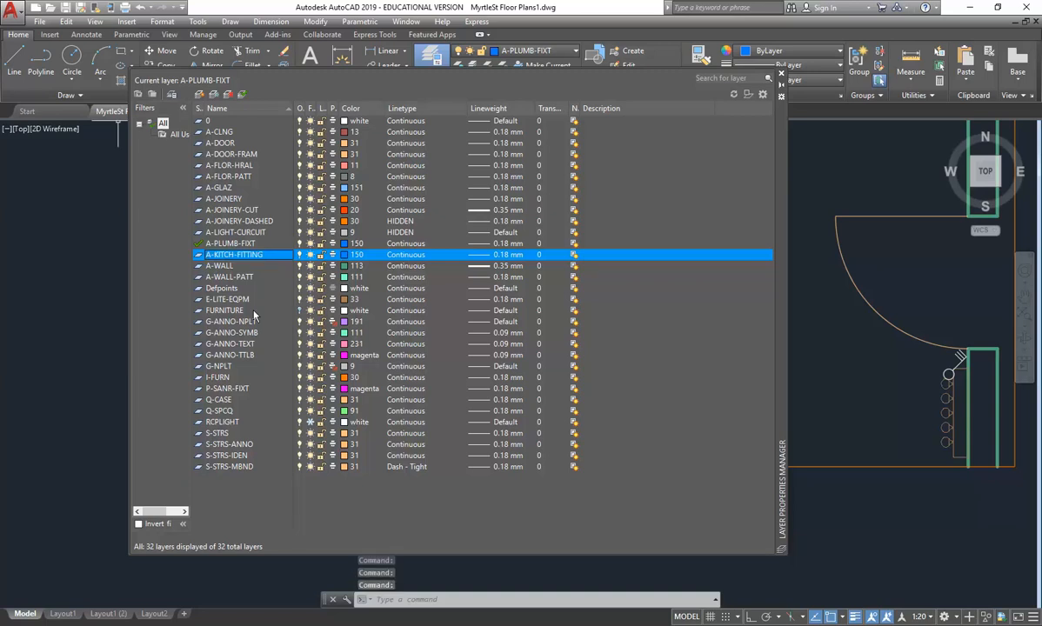
Step: Make A-KITCH-FITTING the current layer
click(222, 254)
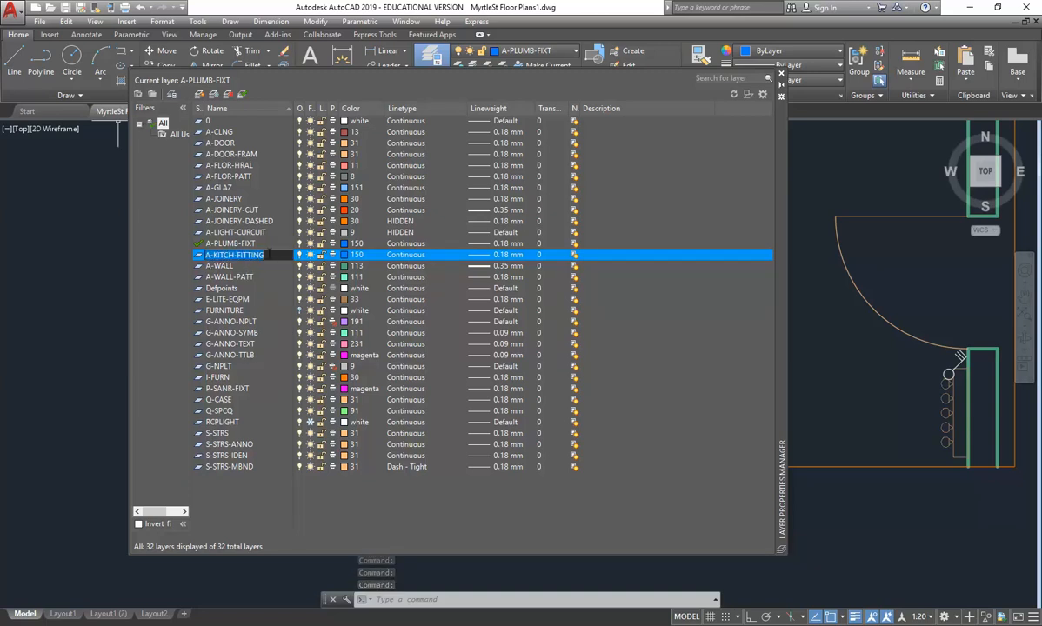
click(226, 231)
click(225, 255)
double_click(199, 254)
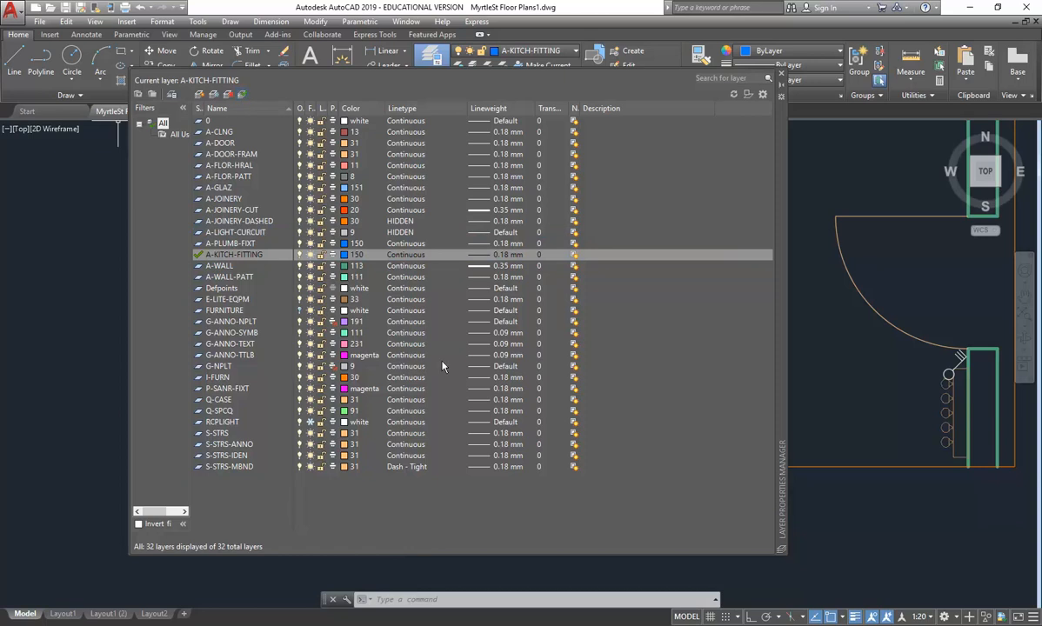
Step: Rename the A-KITCH-FITTING layer as A-KITCH-FIXT
click(343, 255)
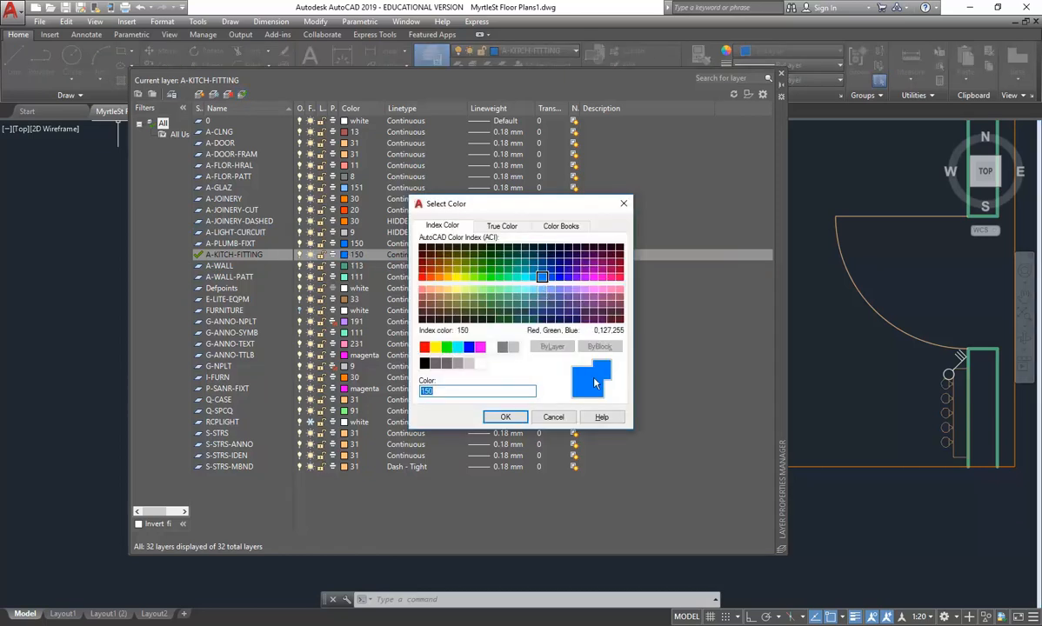
click(553, 417)
click(287, 255)
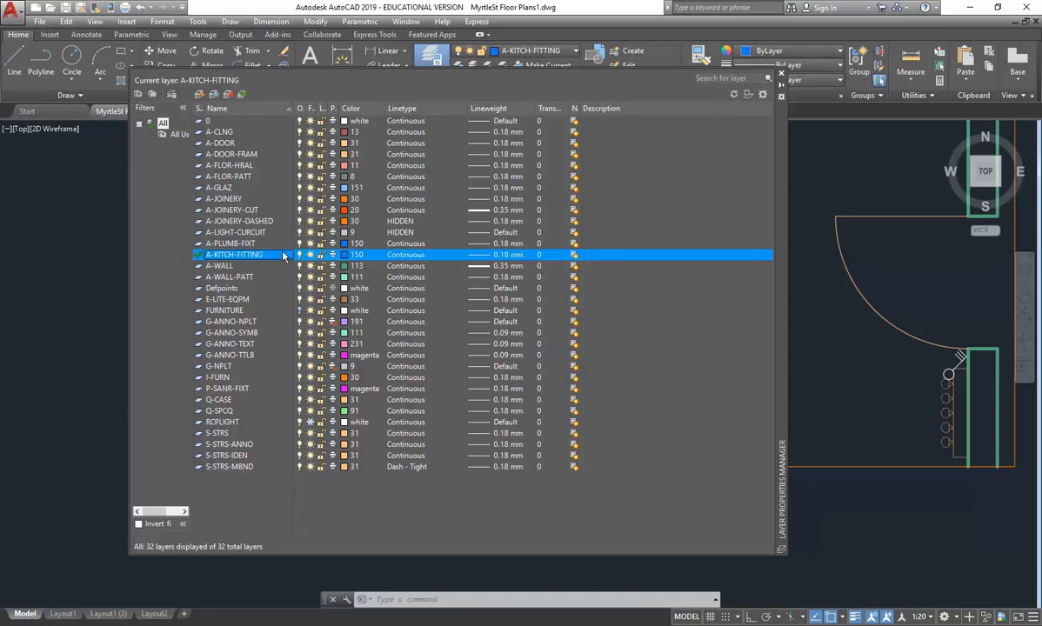
click(255, 255)
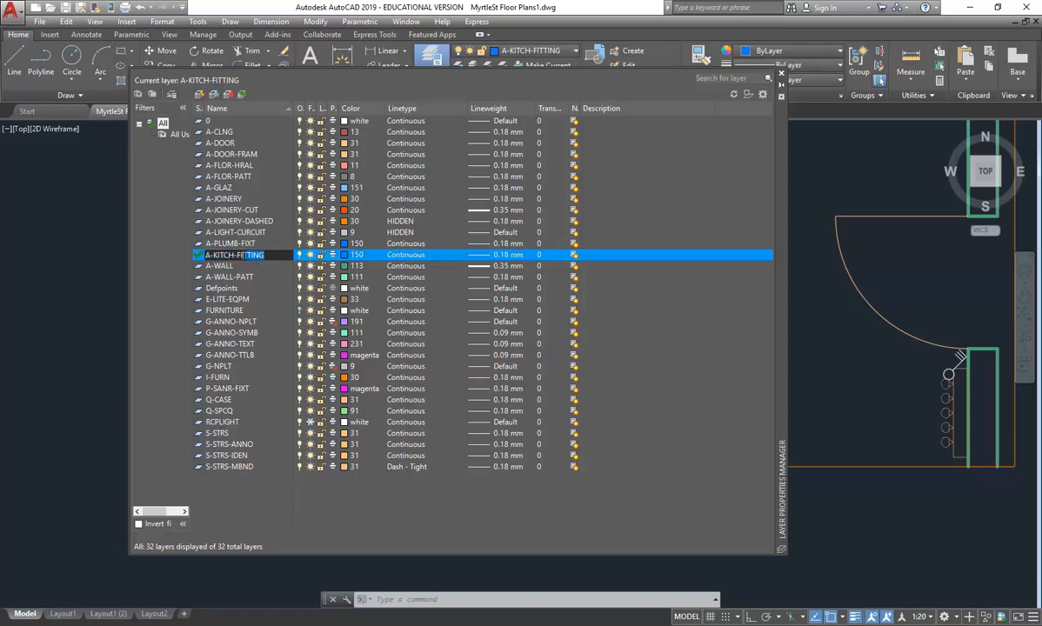
text(IXT)
key(Return)
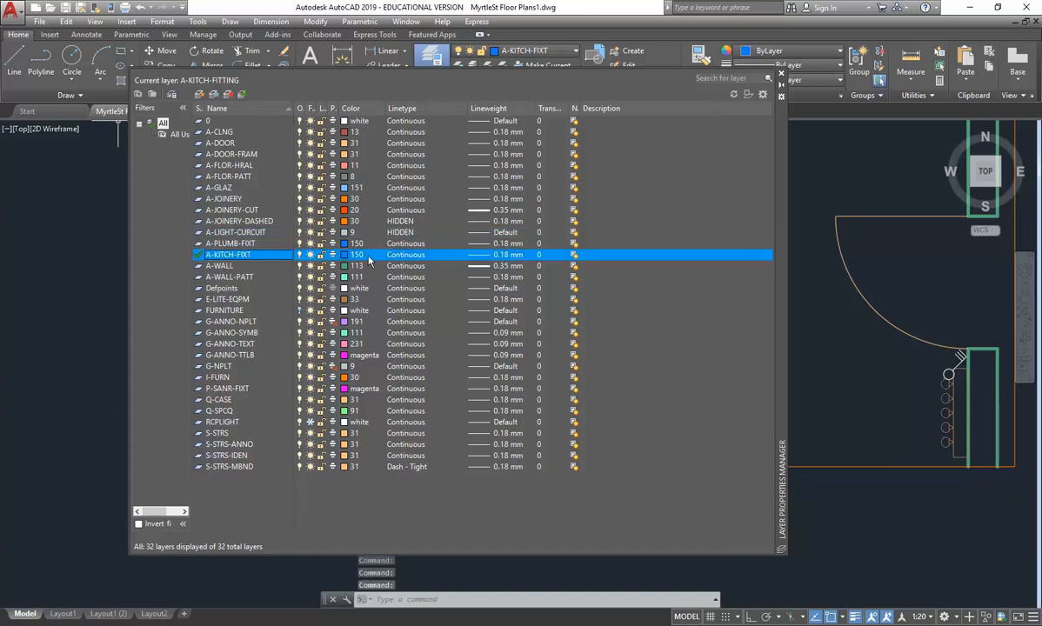
Step: Give the A-KITCH-FIXT layer colour 120 and the HIDDEN linetype, and close the layer settings
click(352, 255)
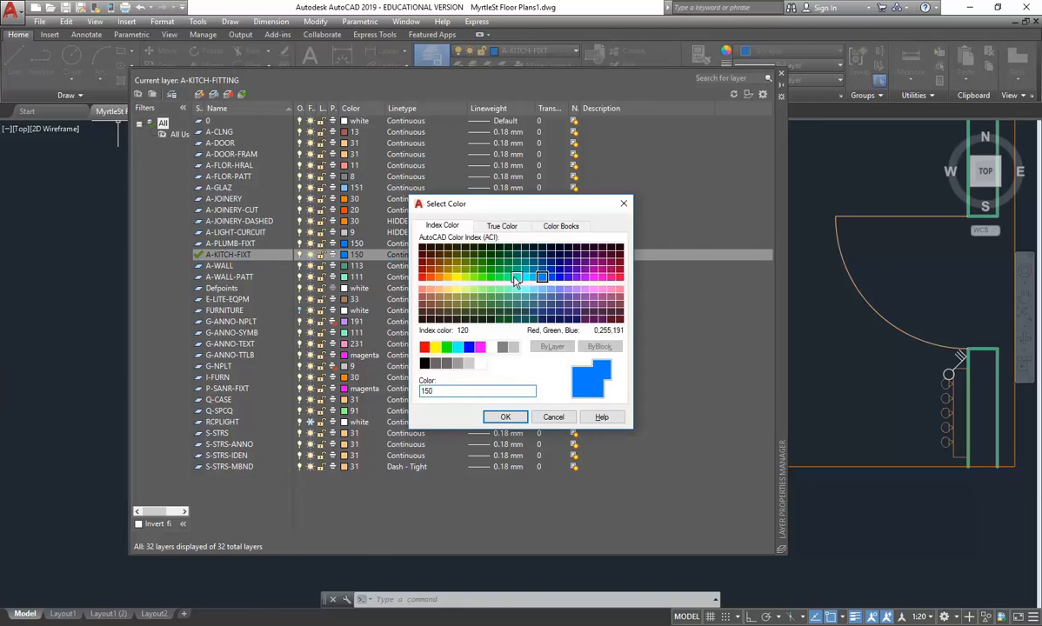
click(516, 276)
click(505, 418)
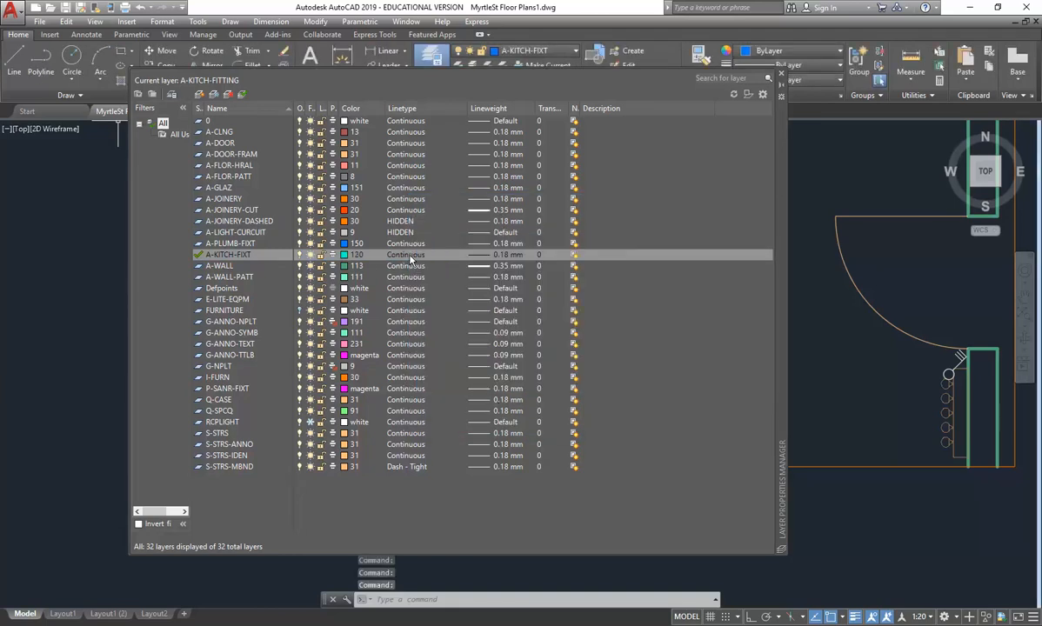
click(402, 255)
click(252, 285)
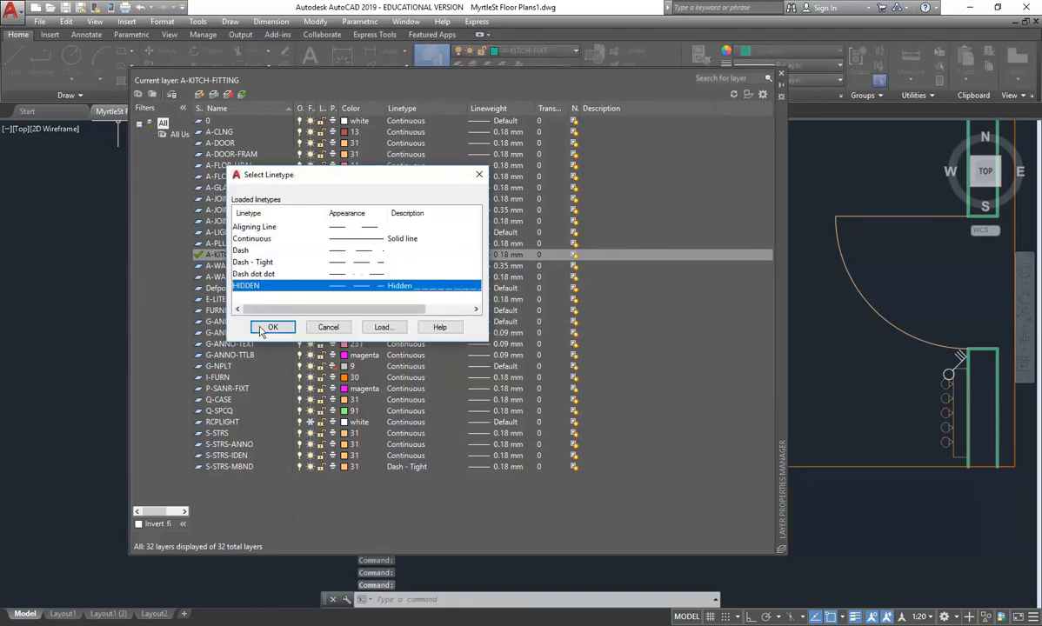
click(272, 327)
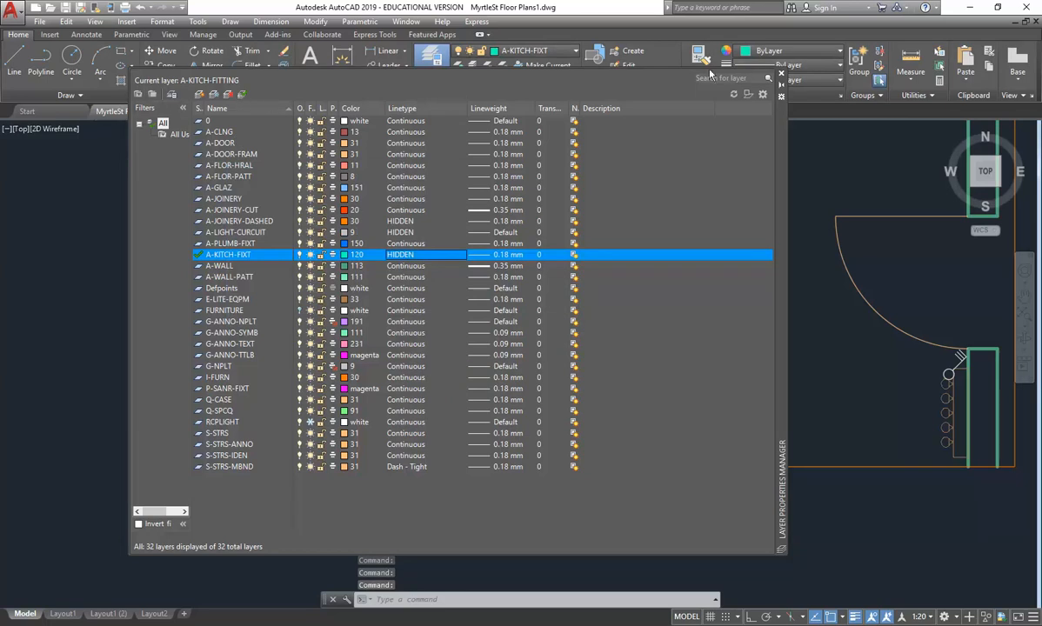
click(780, 73)
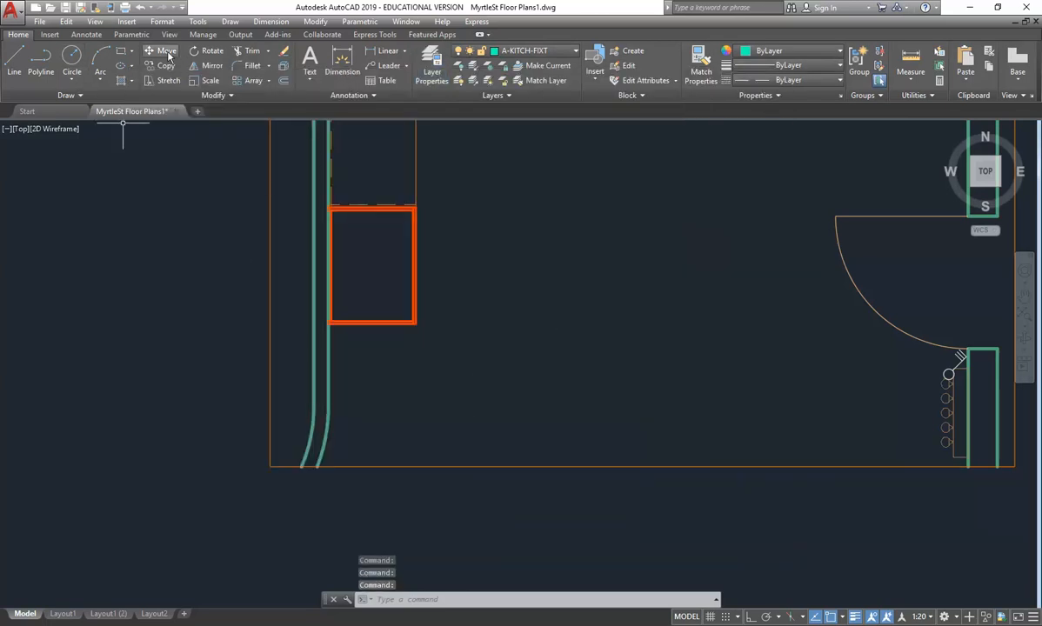
Step: Draw the refrigerator as a rectangle about 600 mm wide and 700 mm deep just below the cupboard, slightly off the wall
click(121, 51)
scroll(328, 341, up, 4)
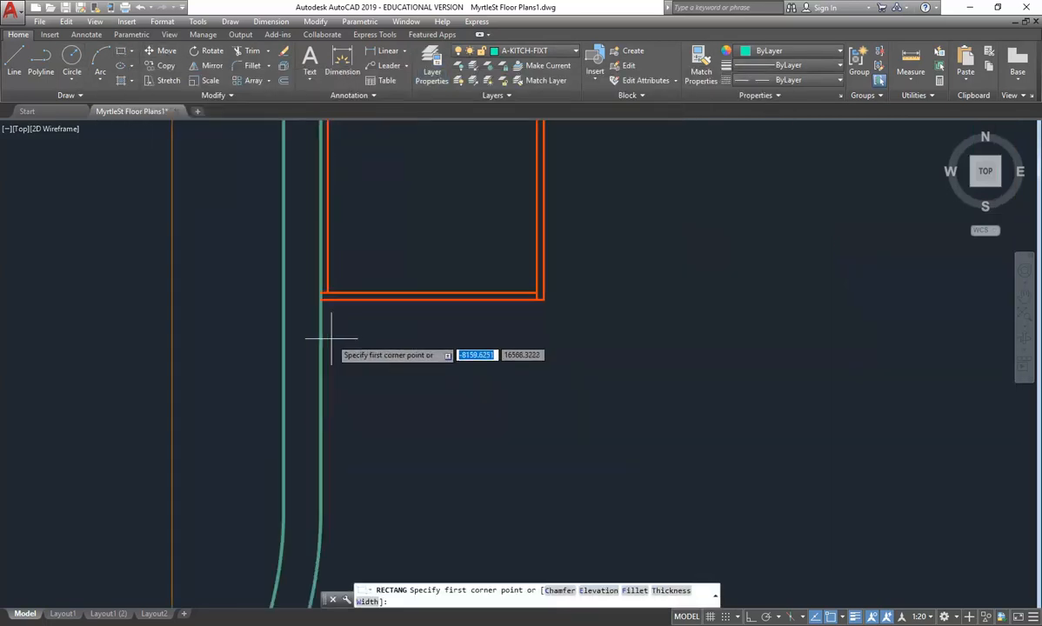
click(329, 310)
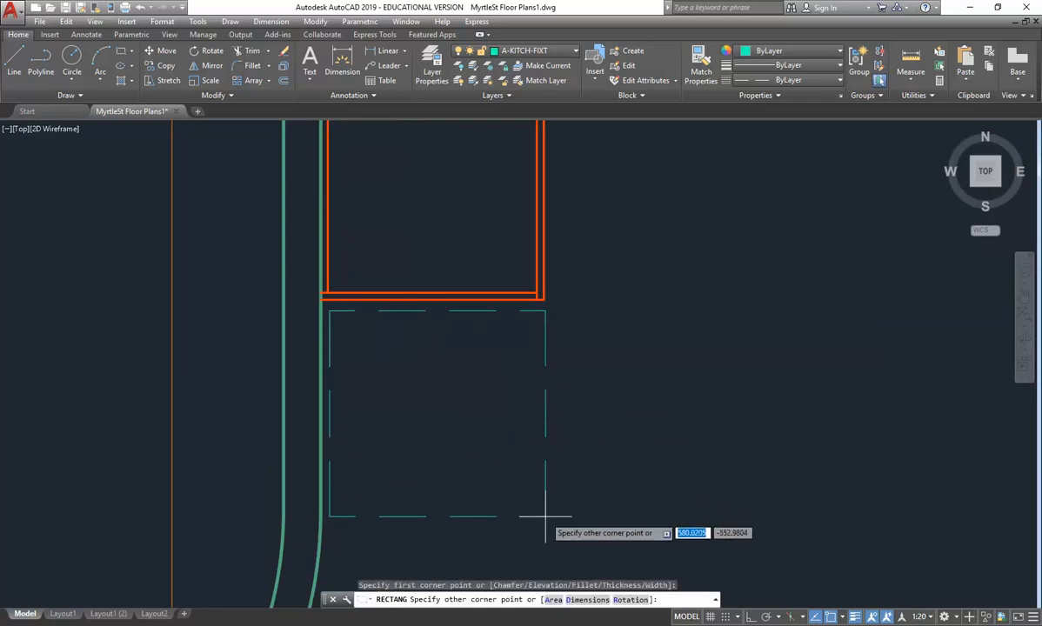
middle_drag(545, 517, 529, 448)
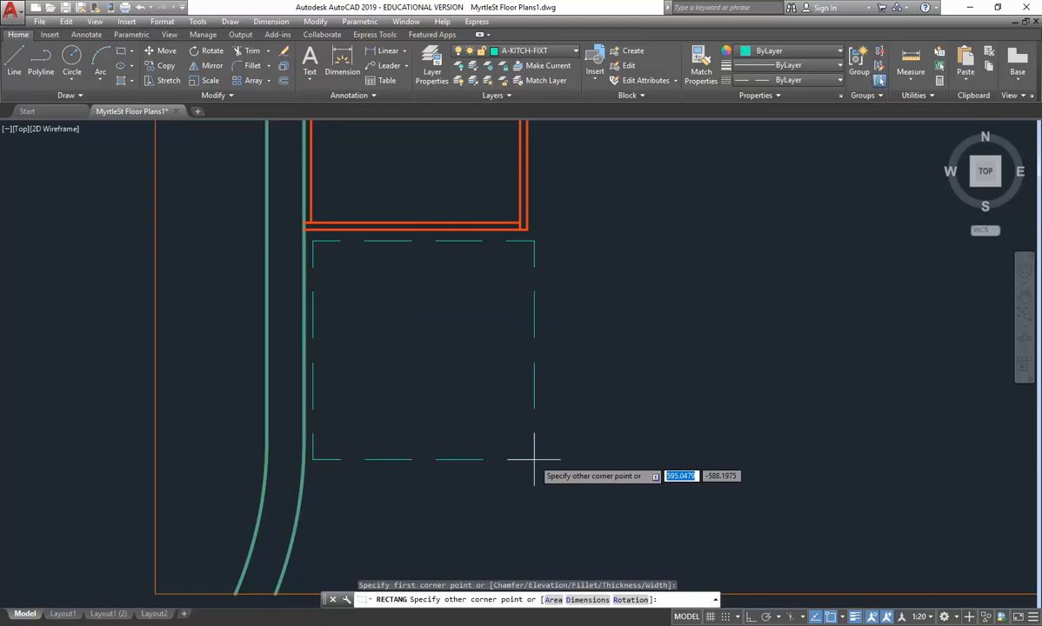
text(677)
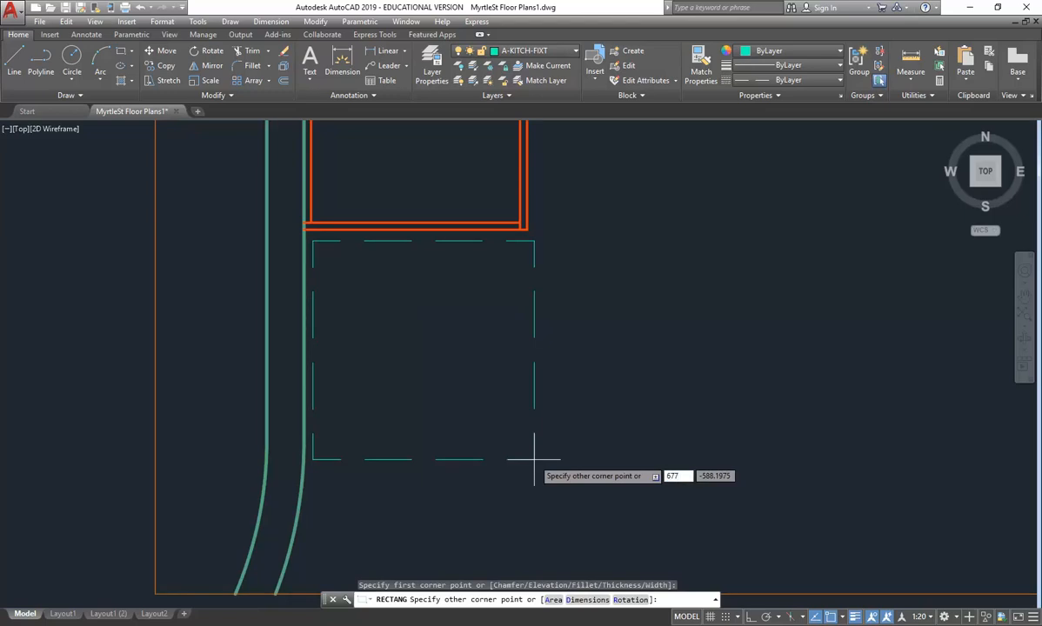
key(Tab)
text(-700)
key(Return)
text(M)
key(Return)
click(539, 328)
click(474, 377)
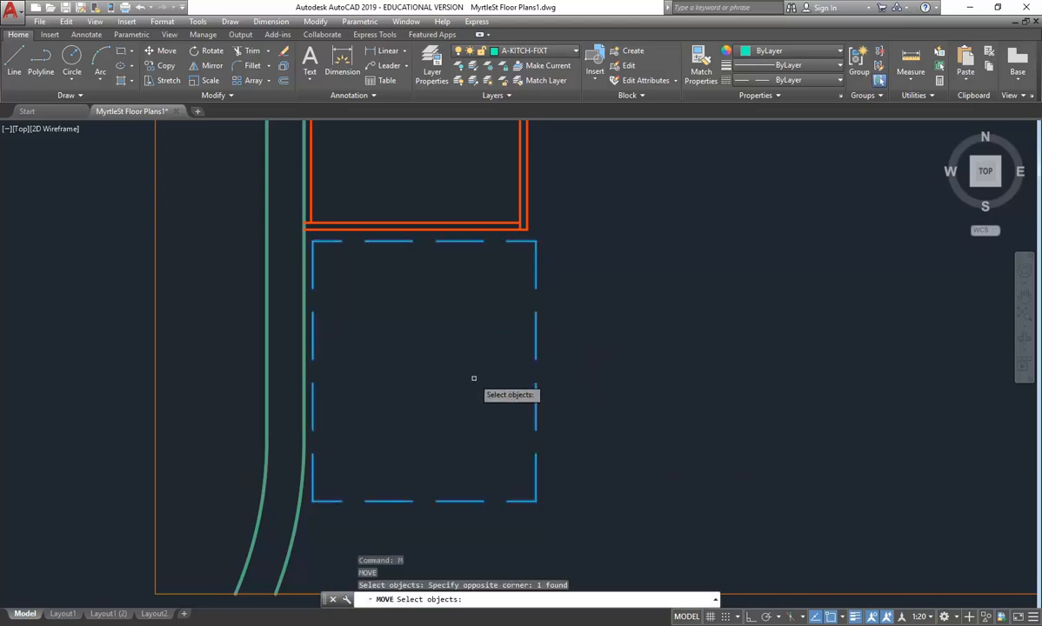
key(Return)
key(Escape)
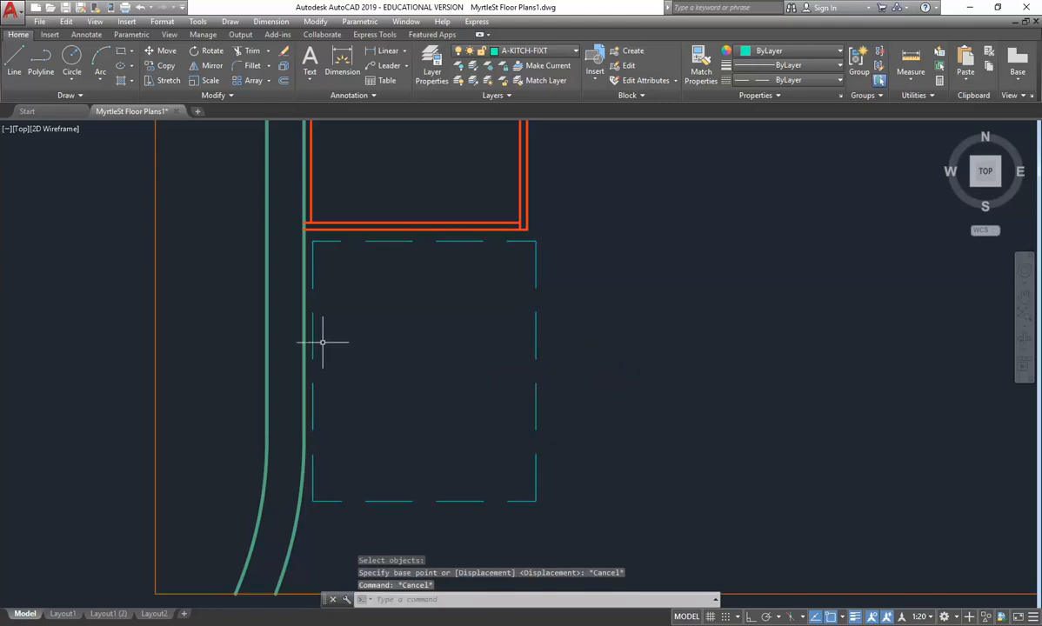
Step: Stretch the refrigerator rectangle's wall-side edge 50 mm horizontally away from the wall with Ortho on
click(163, 80)
click(331, 521)
click(304, 232)
key(Return)
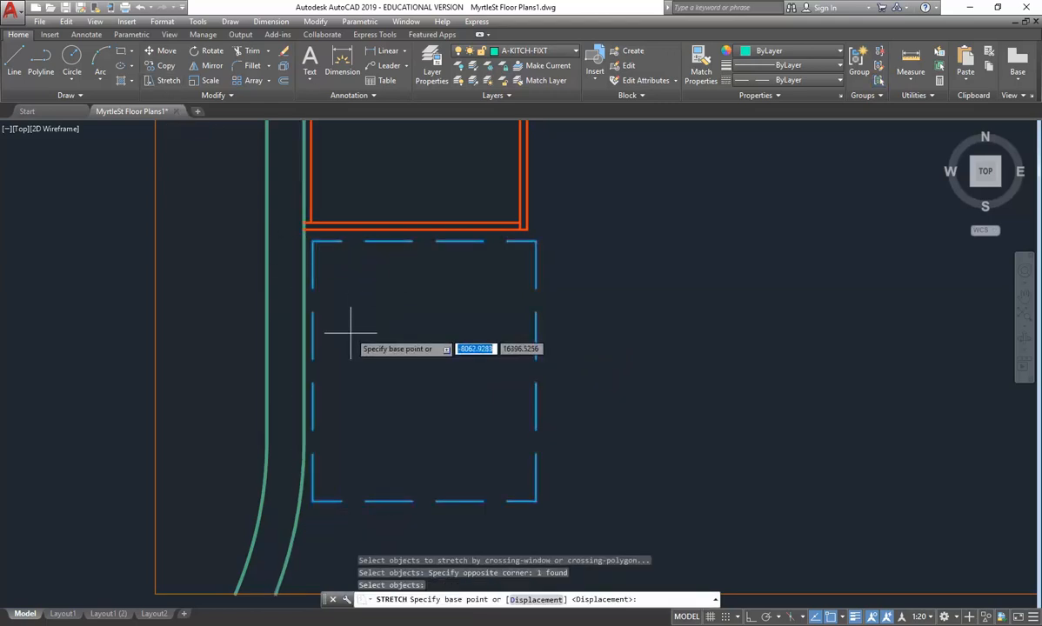
click(343, 344)
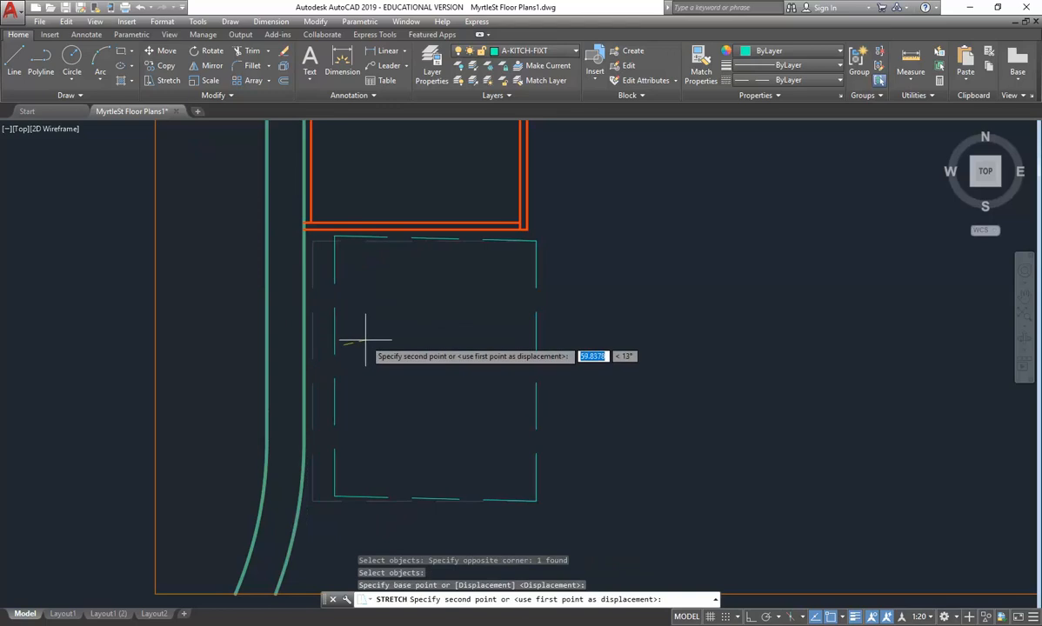
click(751, 617)
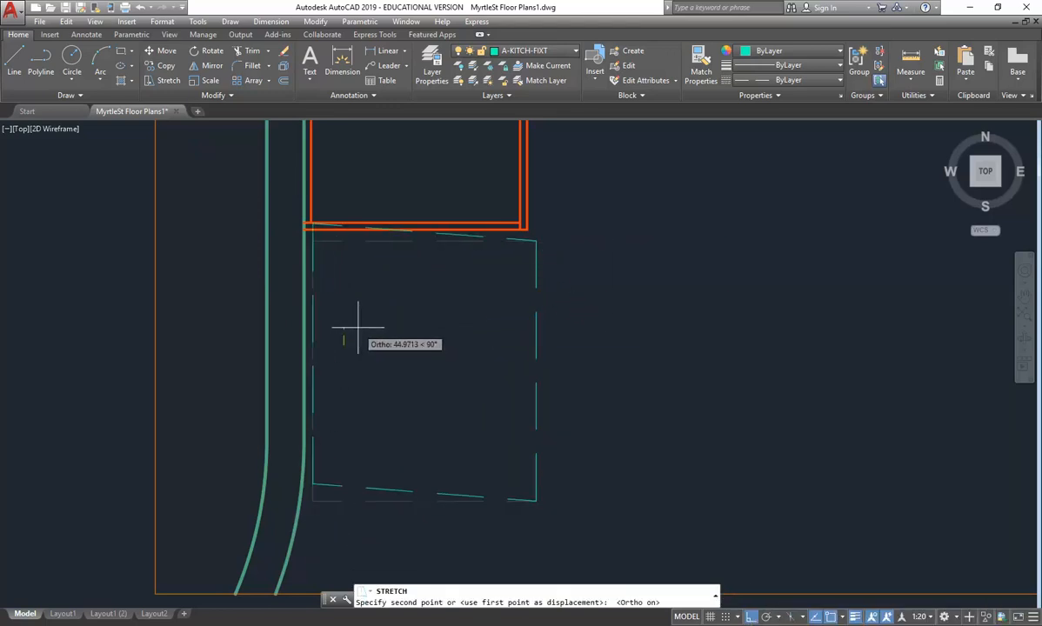
text(50)
key(Return)
Step: Move the refrigerator rectangle about 29 mm toward the wall, lining up its outer edge with the cupboard front
click(345, 304)
click(321, 344)
text(N)
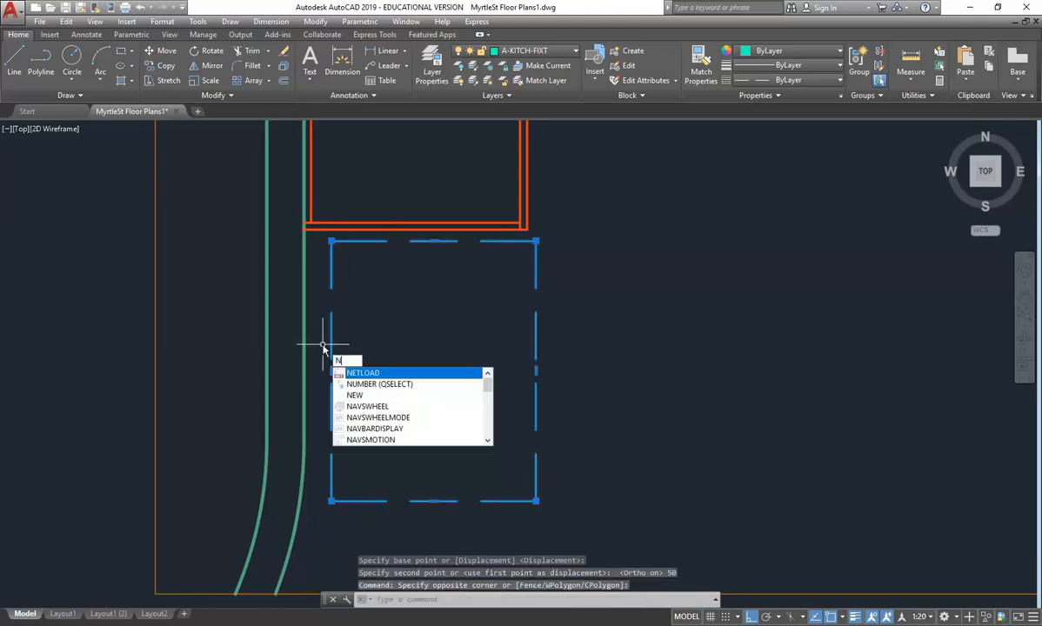
text(M)
key(Return)
click(402, 334)
click(401, 340)
text(M)
key(Return)
click(435, 348)
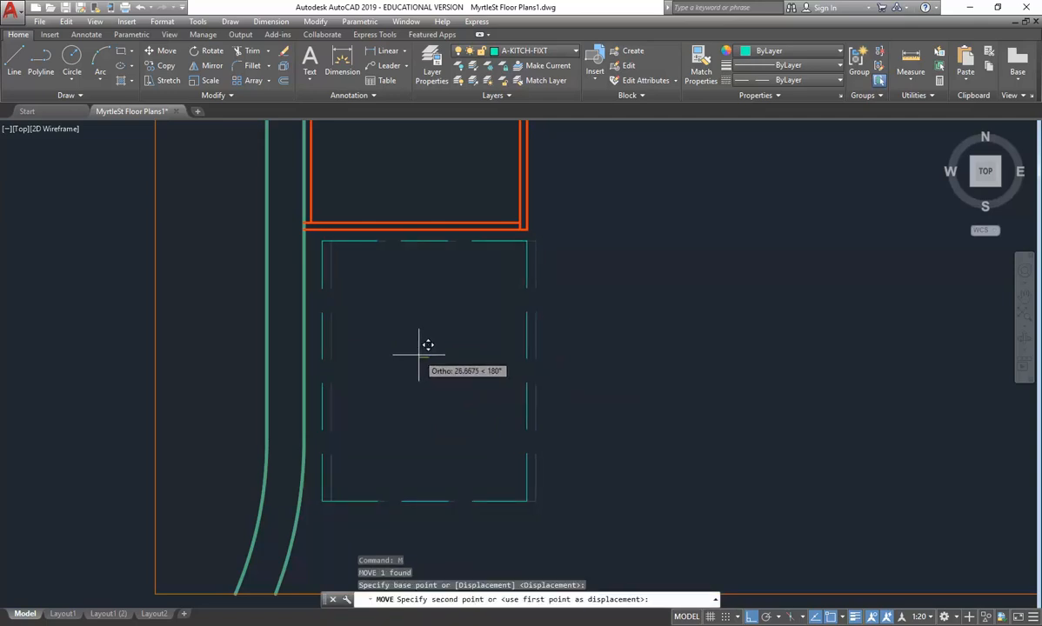
click(428, 346)
Step: Draw a horizontal base line on the A-JOINERY layer above the kitchen plan, extending past both sides of it
scroll(409, 339, down, 5)
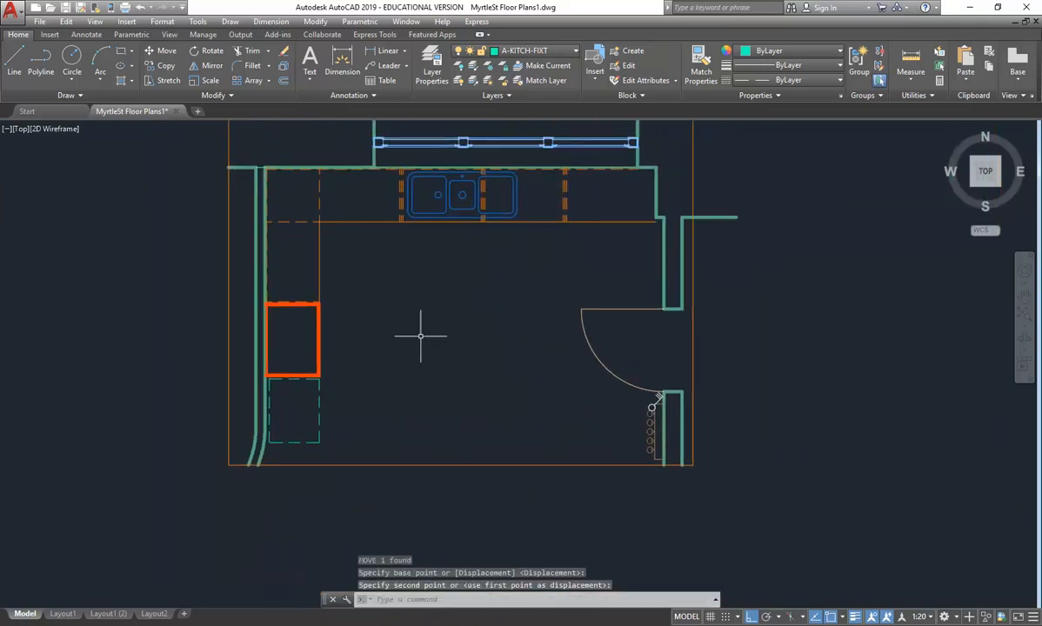
middle_drag(414, 320, 404, 343)
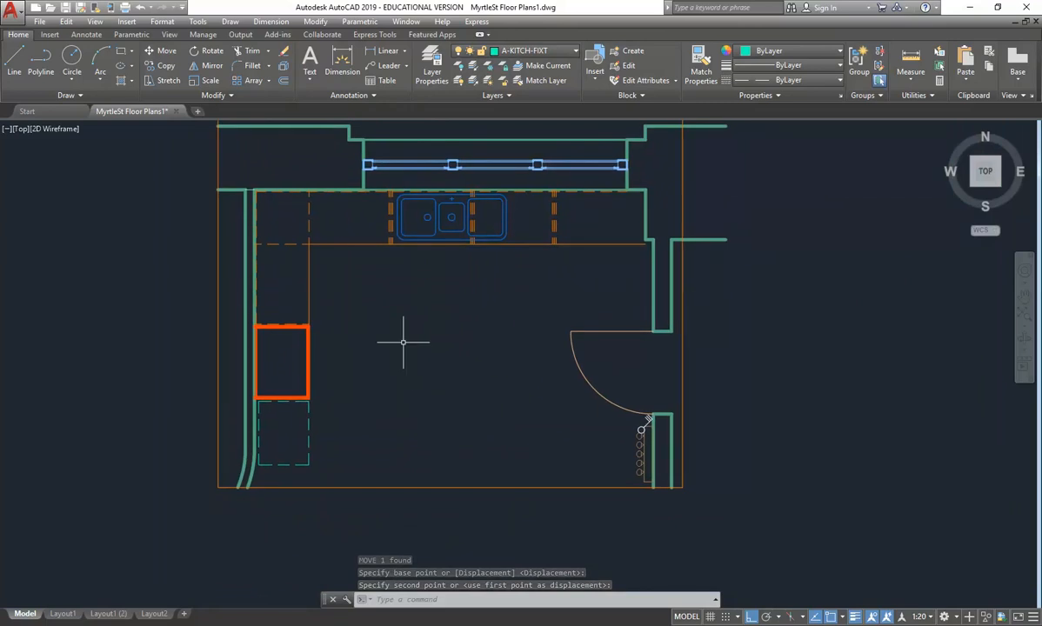
scroll(369, 448, down, 5)
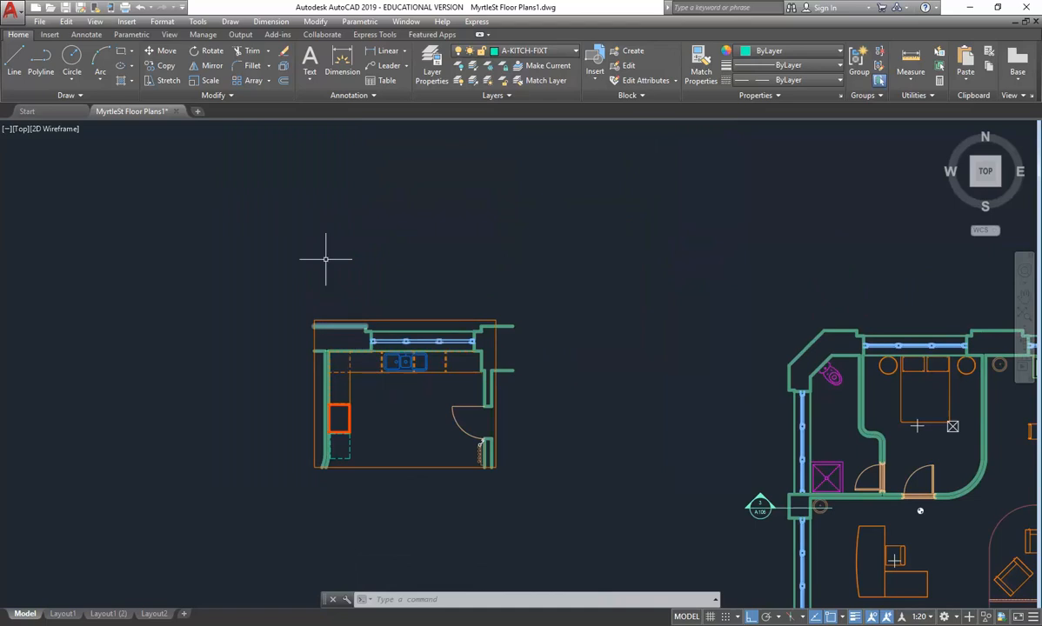
mouse_move(452, 409)
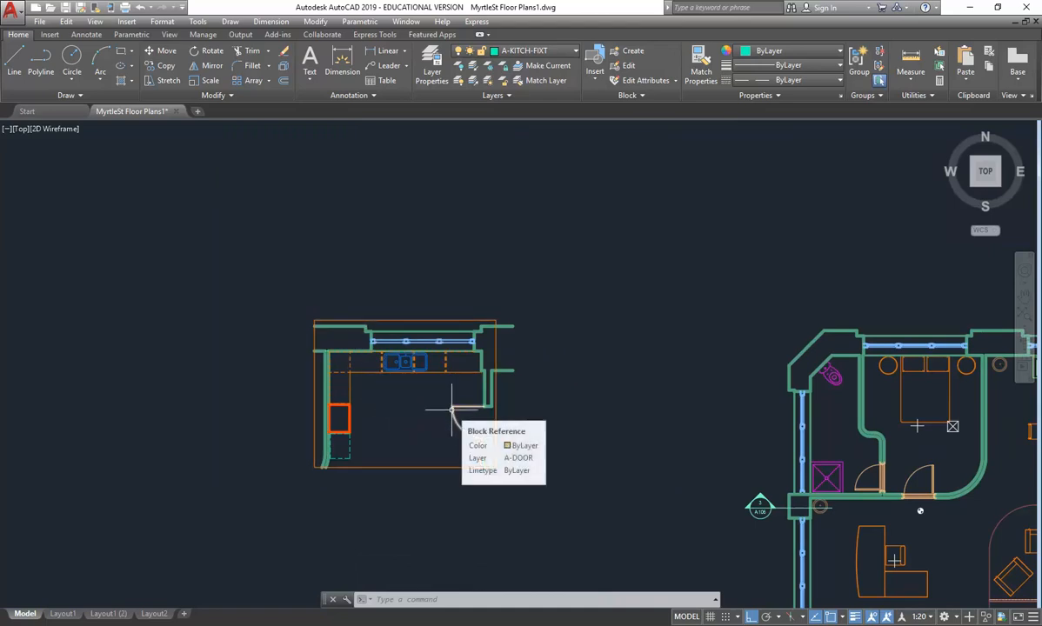
middle_drag(374, 249, 348, 296)
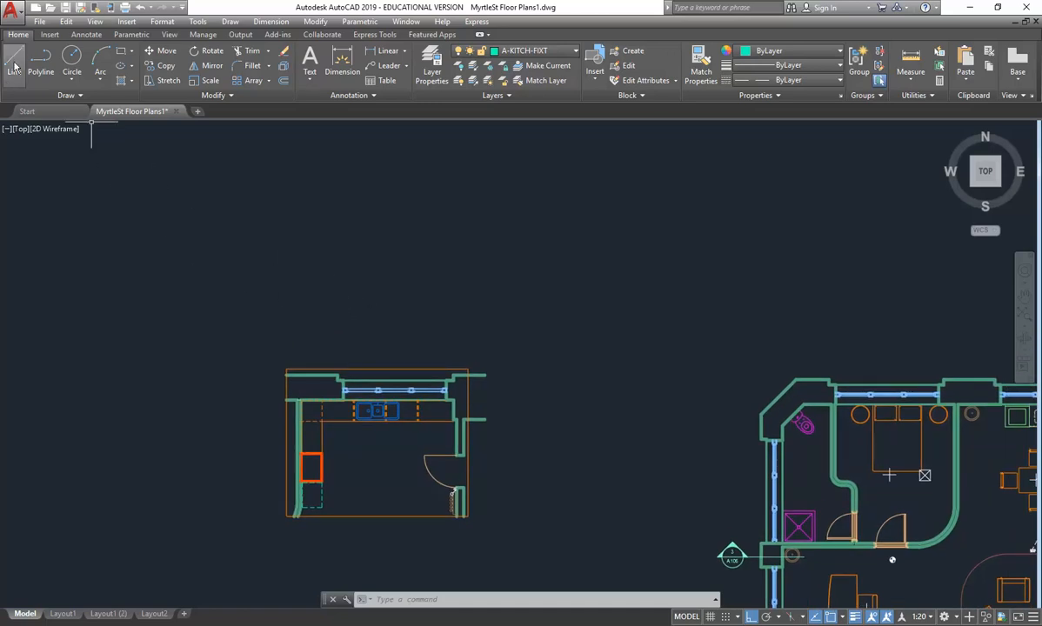
click(513, 52)
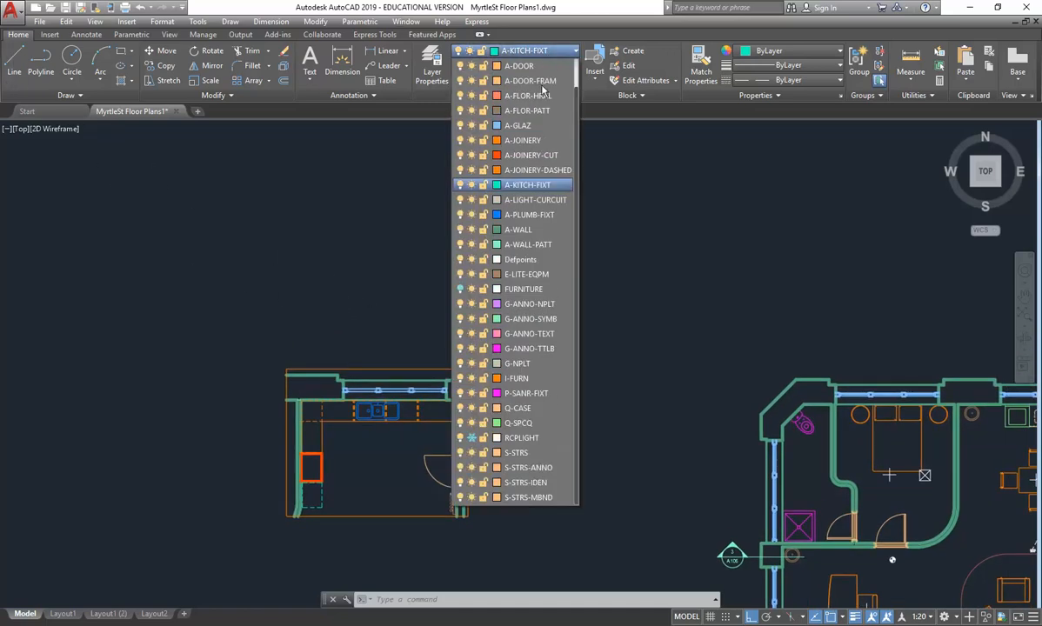
click(522, 140)
click(14, 61)
click(253, 286)
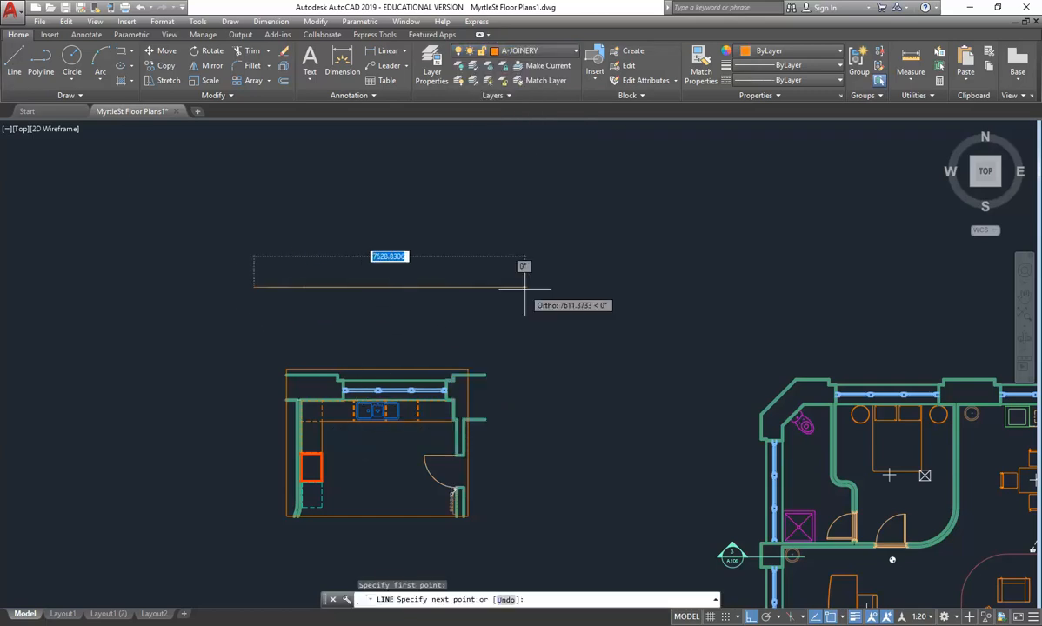
click(512, 287)
key(Return)
Step: Offset the horizontal base line 900 mm upward
text(o)
key(Return)
text(900)
key(Return)
click(369, 285)
click(365, 205)
middle_drag(355, 207, 355, 213)
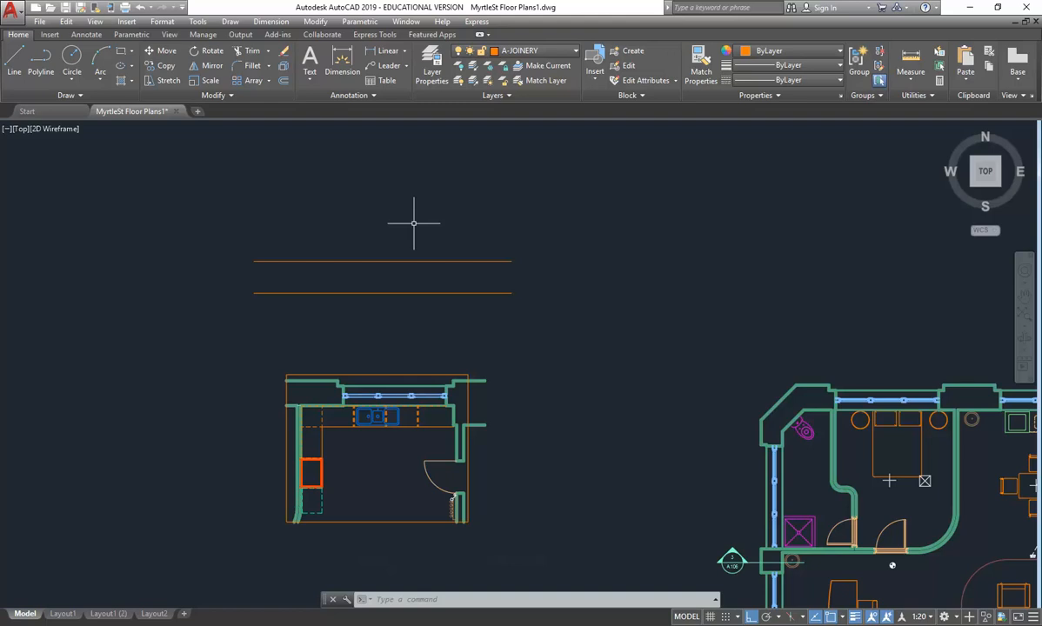
Step: Offset the 900 mm line upward by 600 mm
text(o)
key(Return)
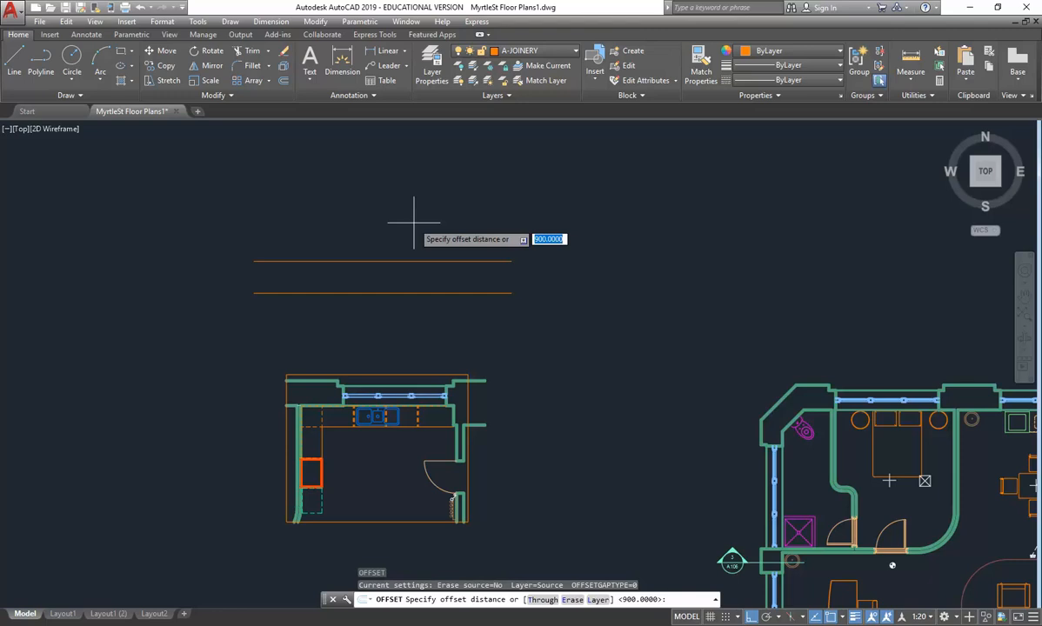
click(284, 80)
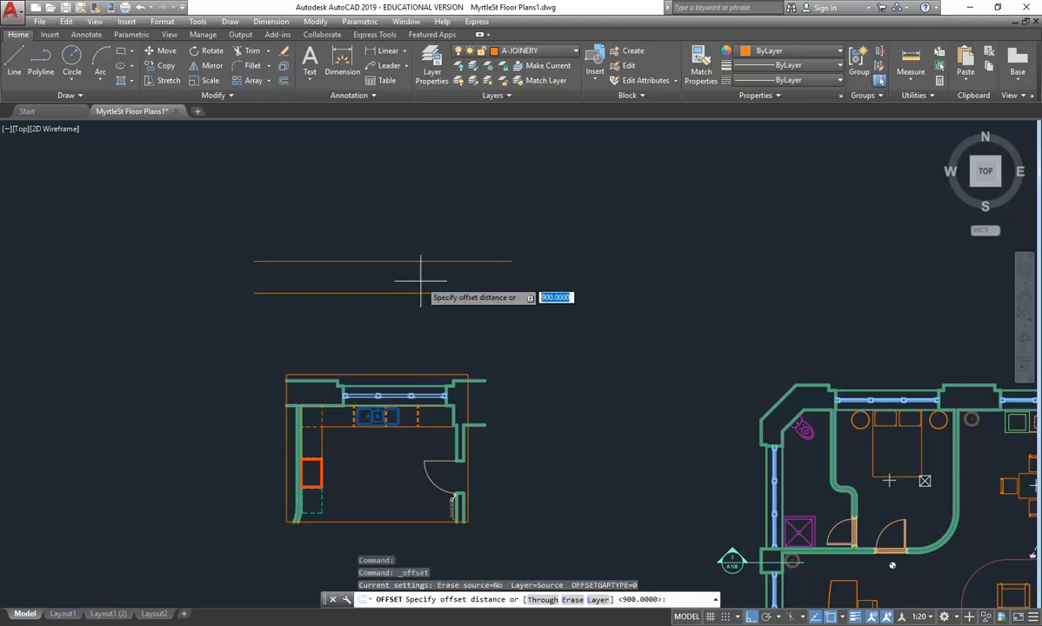
text(600)
key(Return)
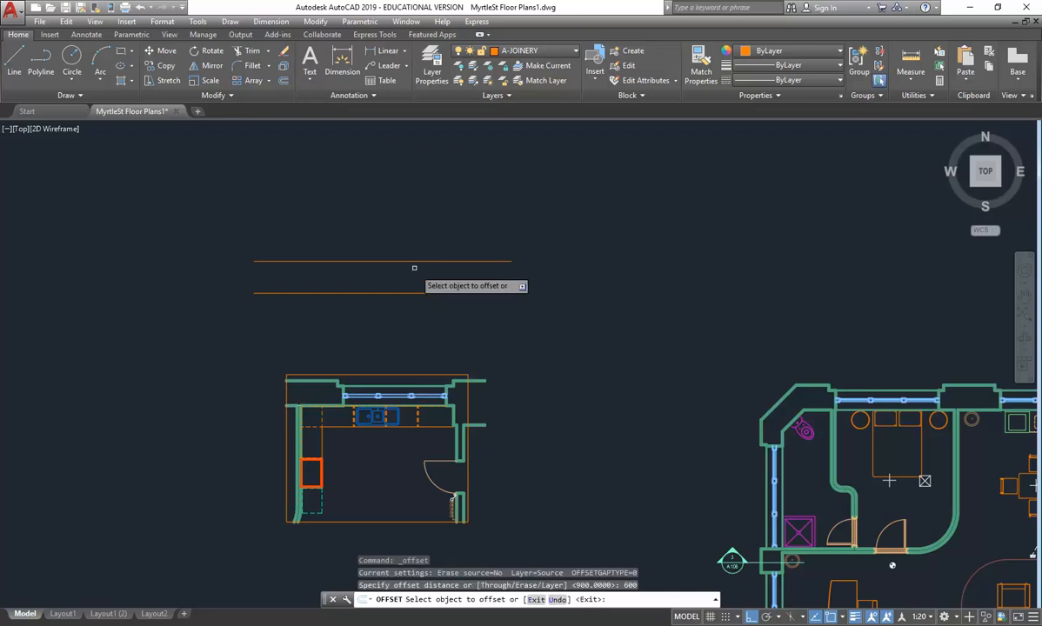
click(395, 261)
click(382, 209)
key(Return)
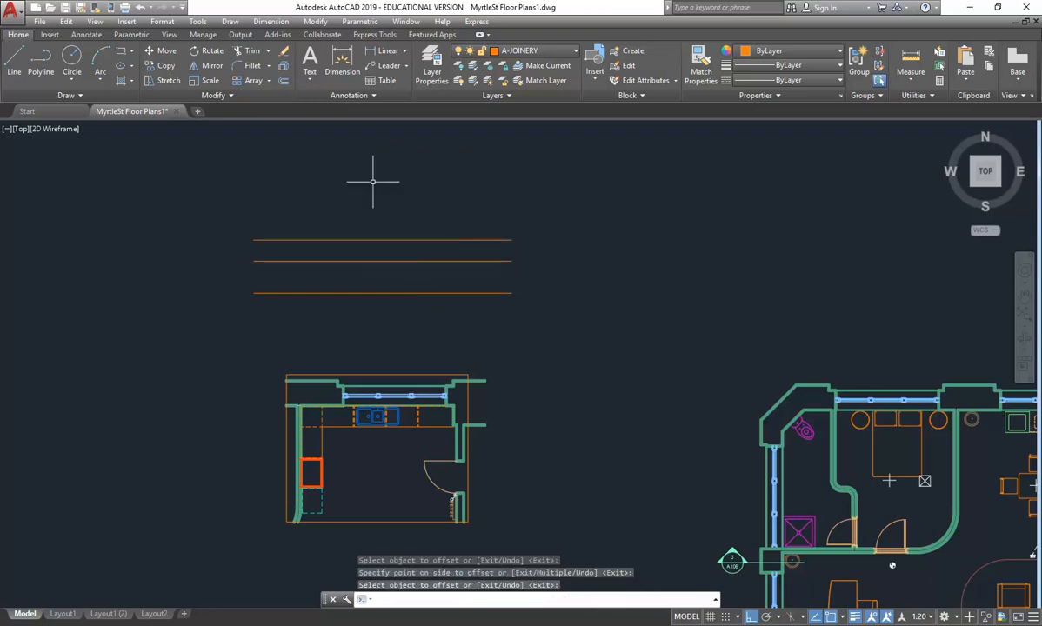
Step: Offset the newest horizontal line another 600 mm upward to form the topmost line
key(Return)
text(600)
key(Return)
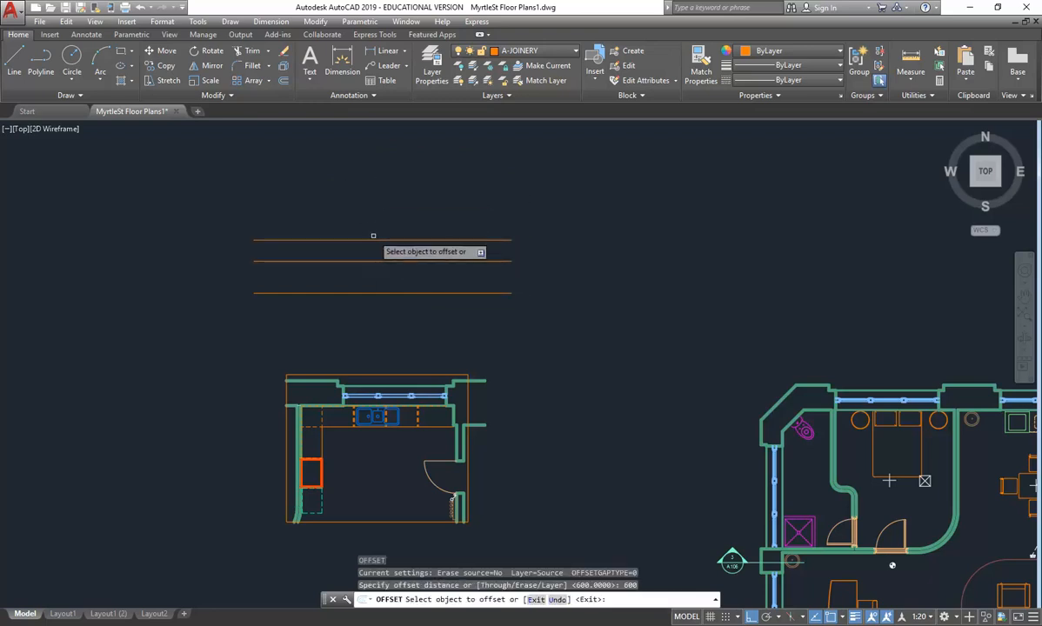
click(371, 240)
click(372, 201)
key(Escape)
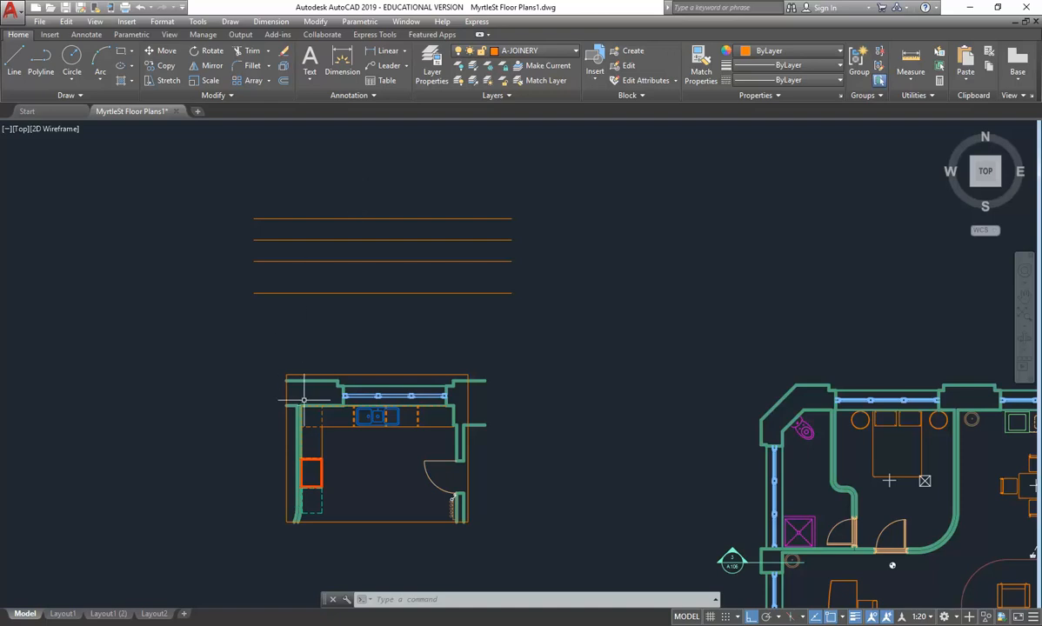
Step: Project a vertical line from the right end of the benchtop's front edge up to the topmost horizontal line
click(13, 59)
scroll(478, 446, up, 4)
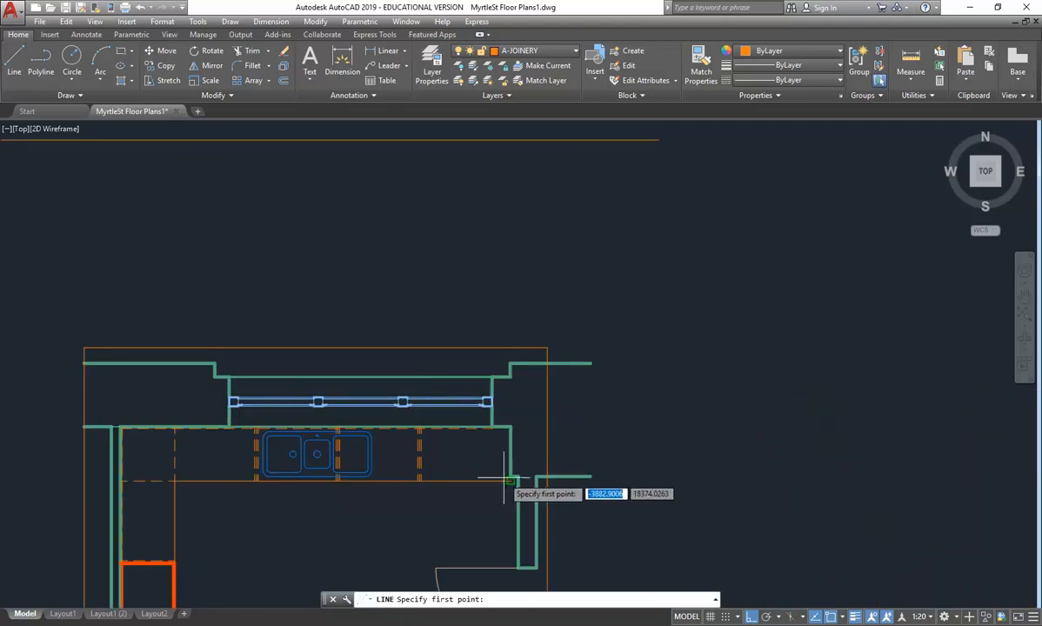
click(501, 483)
scroll(461, 365, down, 4)
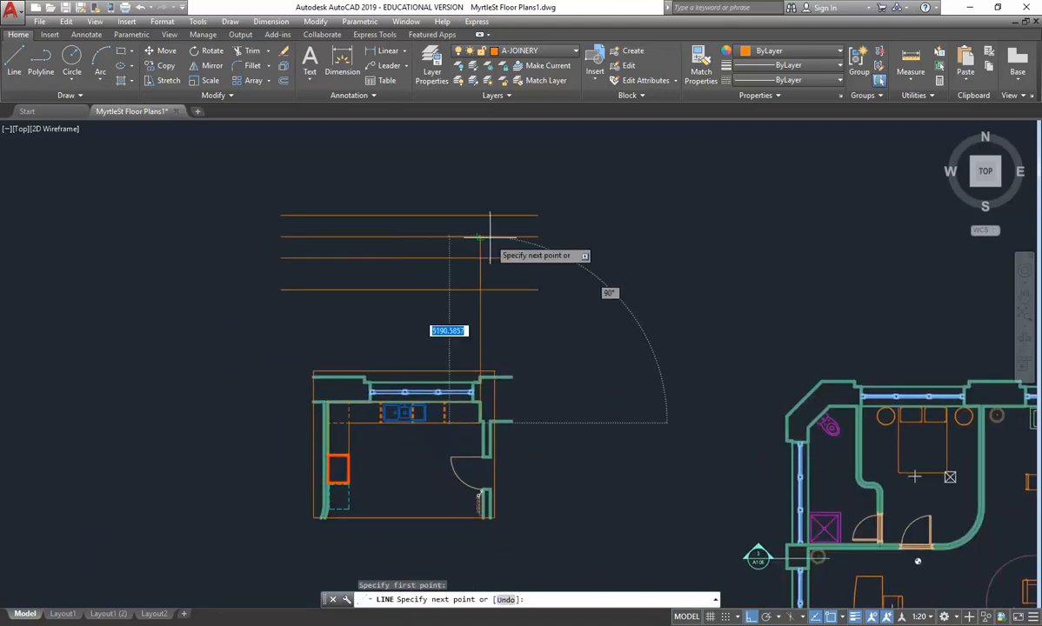
key(Return)
Step: Project a vertical line from the benchtop's inner corner up to the topmost horizontal line
key(Return)
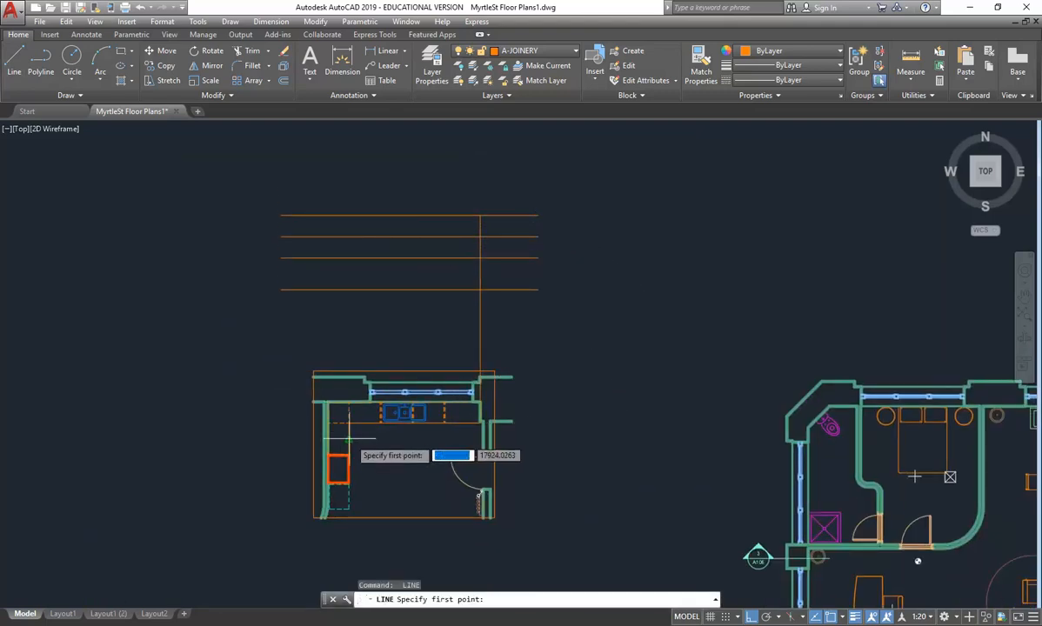
click(350, 424)
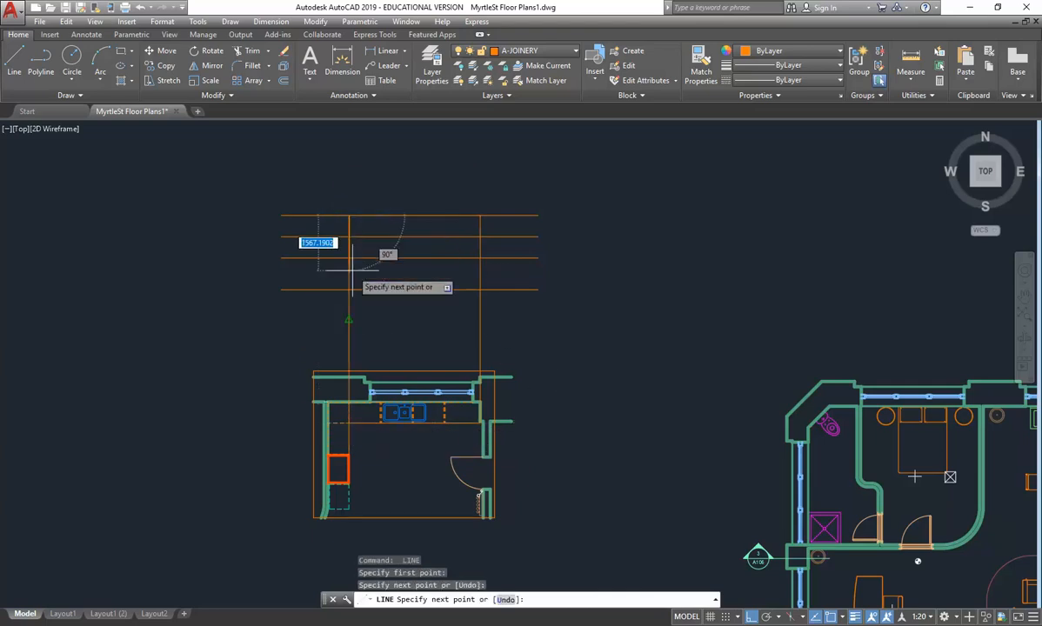
click(350, 218)
key(Return)
Step: Draw a vertical line on the A-WALL layer from the kitchen's upper-left inside wall corner to well above the horizontal lines
click(532, 50)
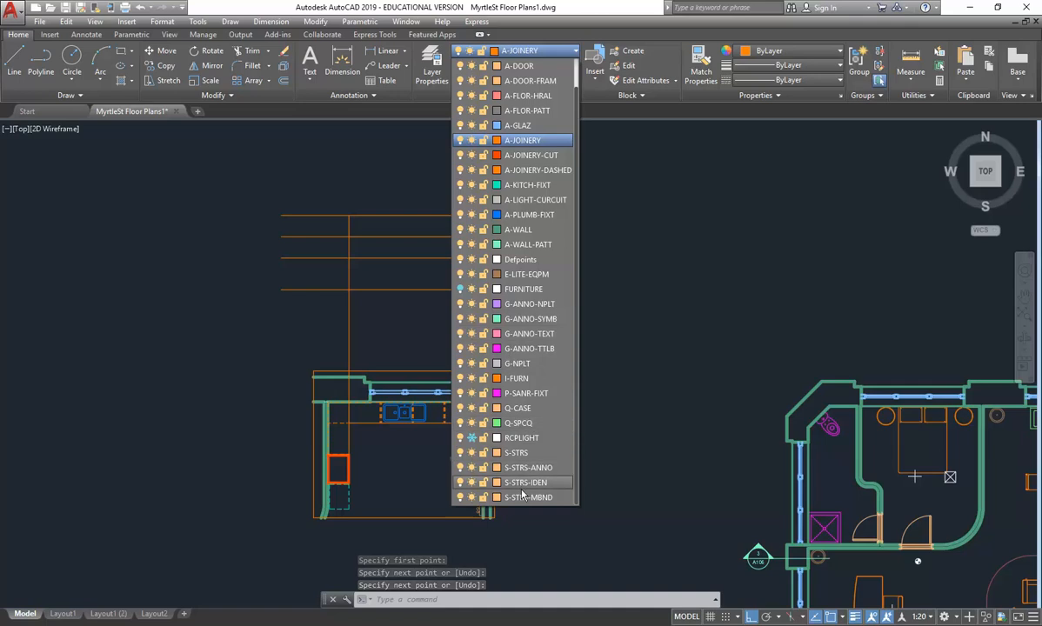
click(519, 232)
click(14, 61)
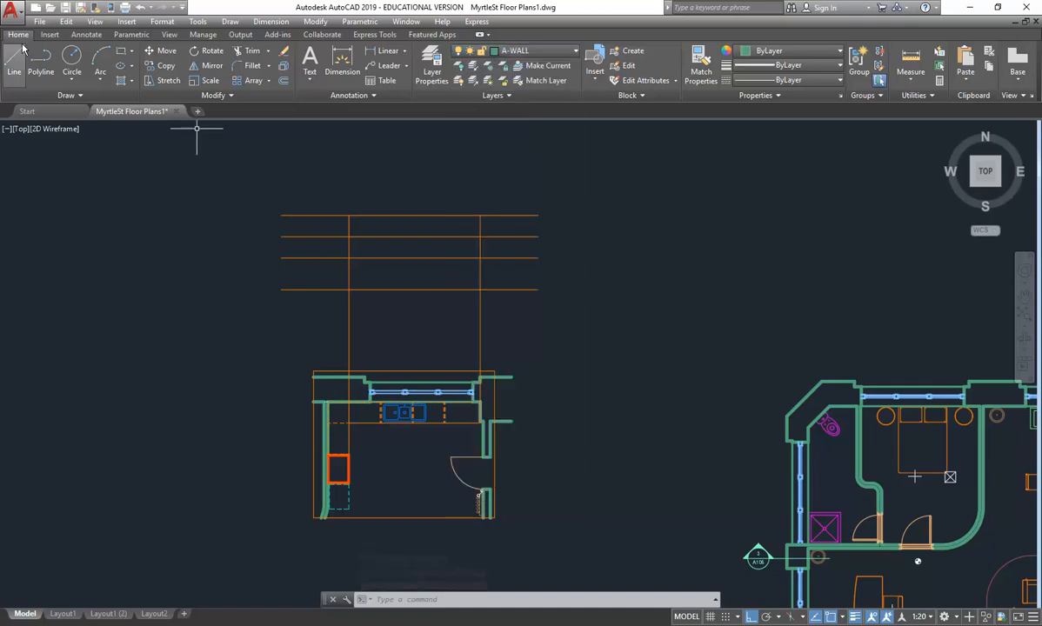
scroll(326, 411, up, 5)
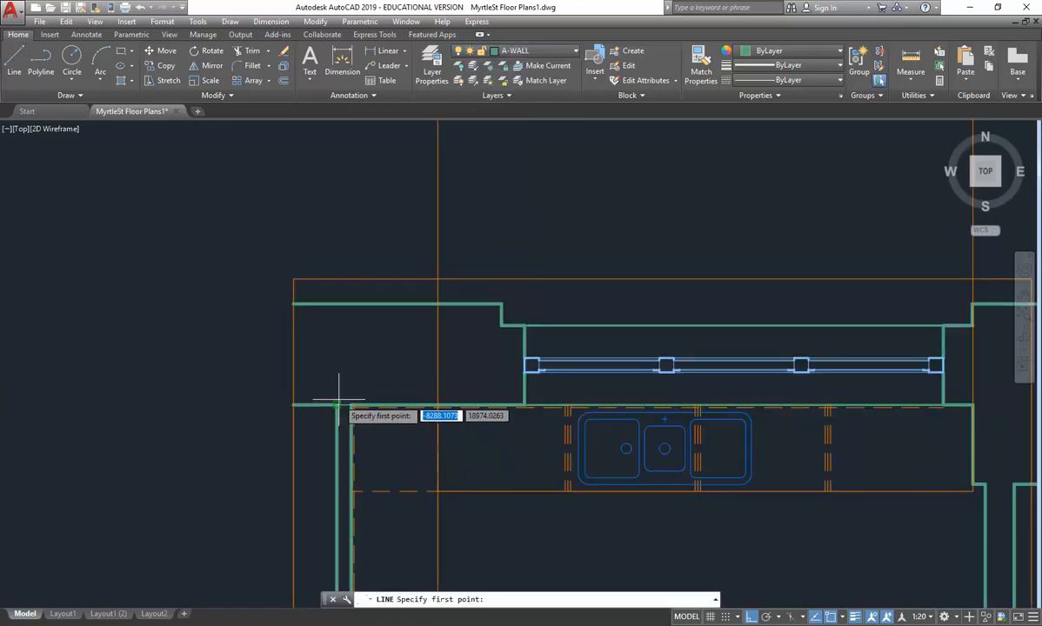
click(351, 406)
scroll(351, 386, down, 5)
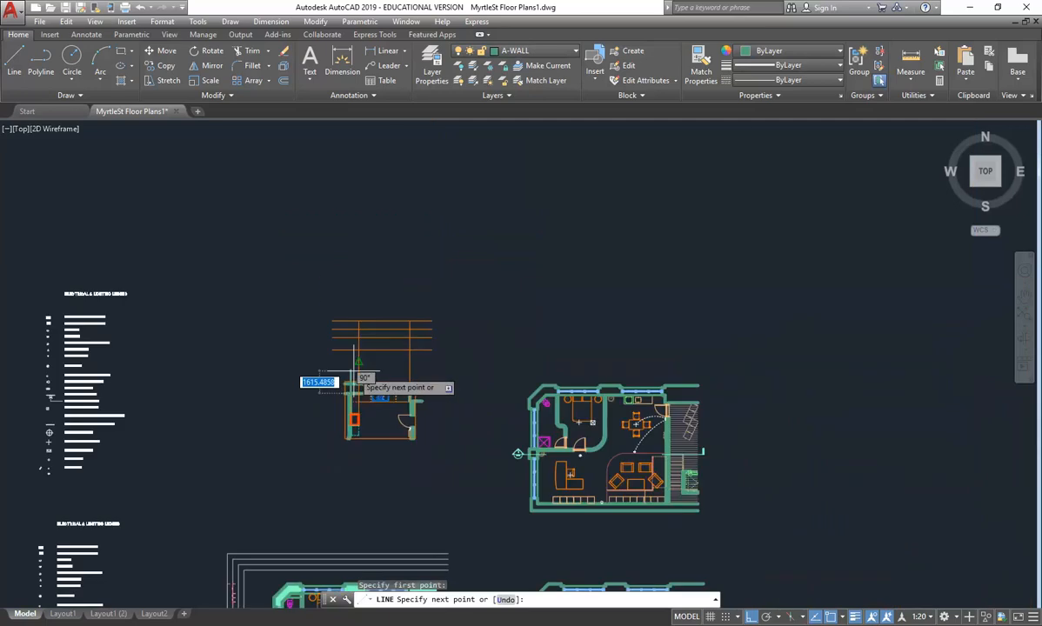
click(340, 279)
key(Escape)
key(Escape)
Step: Trim the ends of the four horizontal lines that extend left of the new vertical wall line
scroll(356, 377, up, 2)
middle_drag(354, 384, 364, 401)
text(tr)
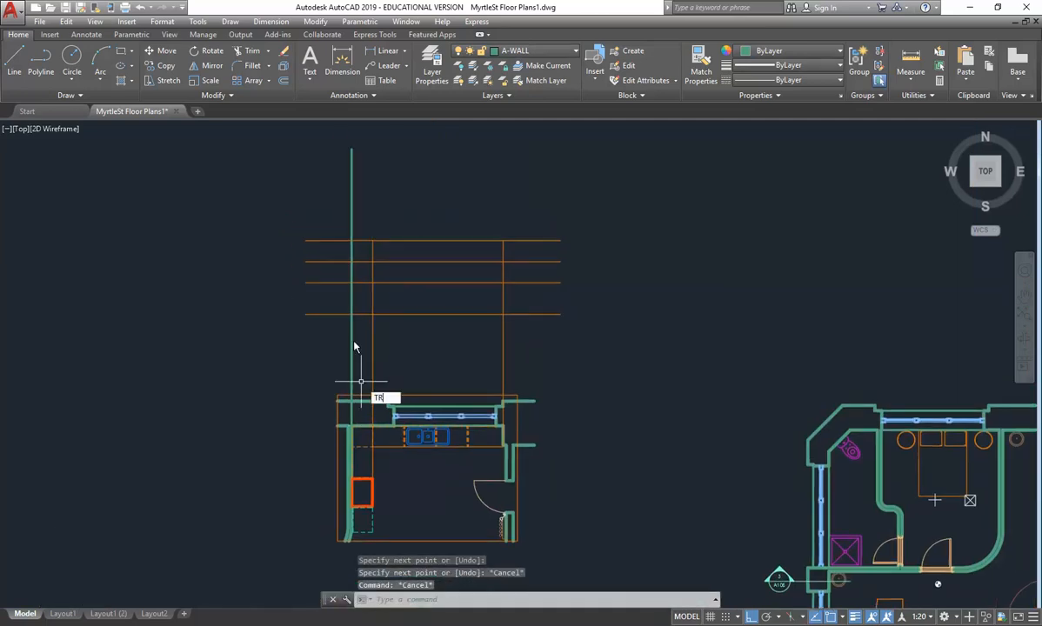
key(Return)
click(349, 227)
key(Return)
click(332, 226)
click(313, 337)
key(Escape)
scroll(296, 309, down, 2)
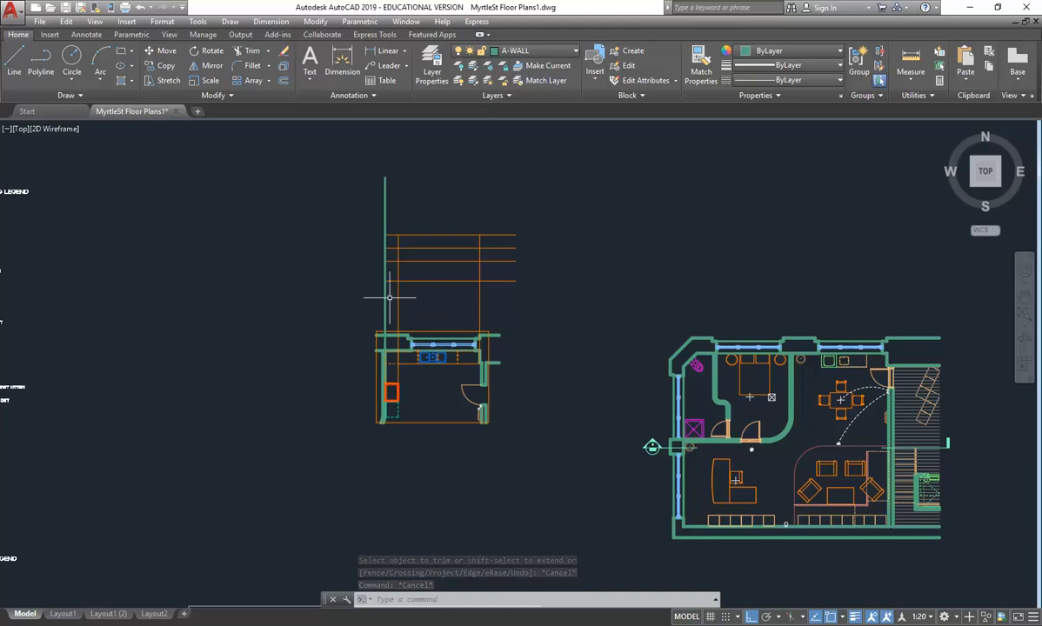
mouse_move(984, 143)
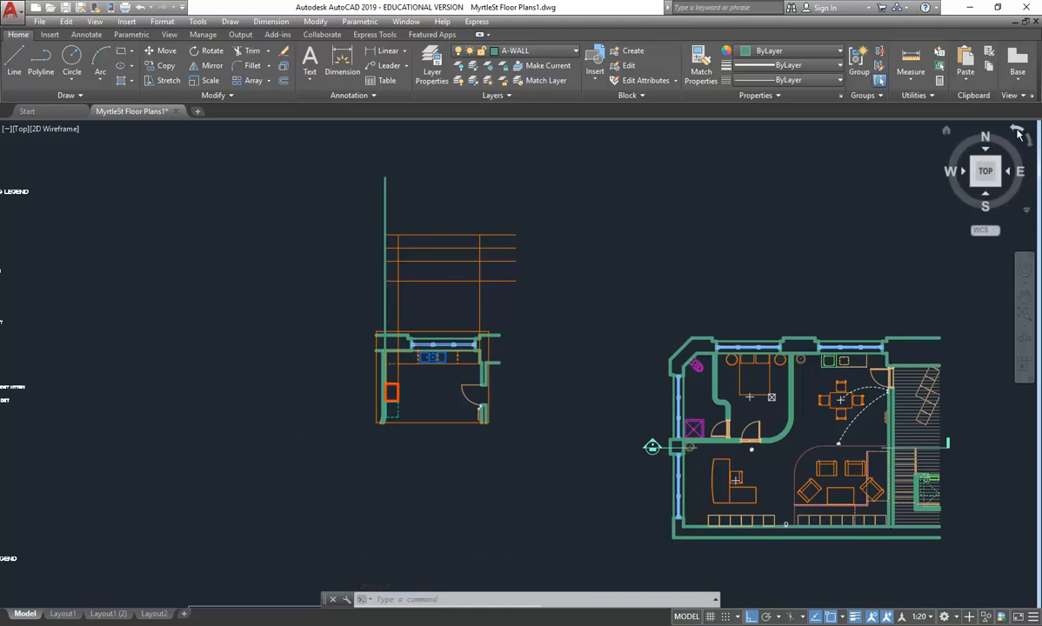
click(1017, 131)
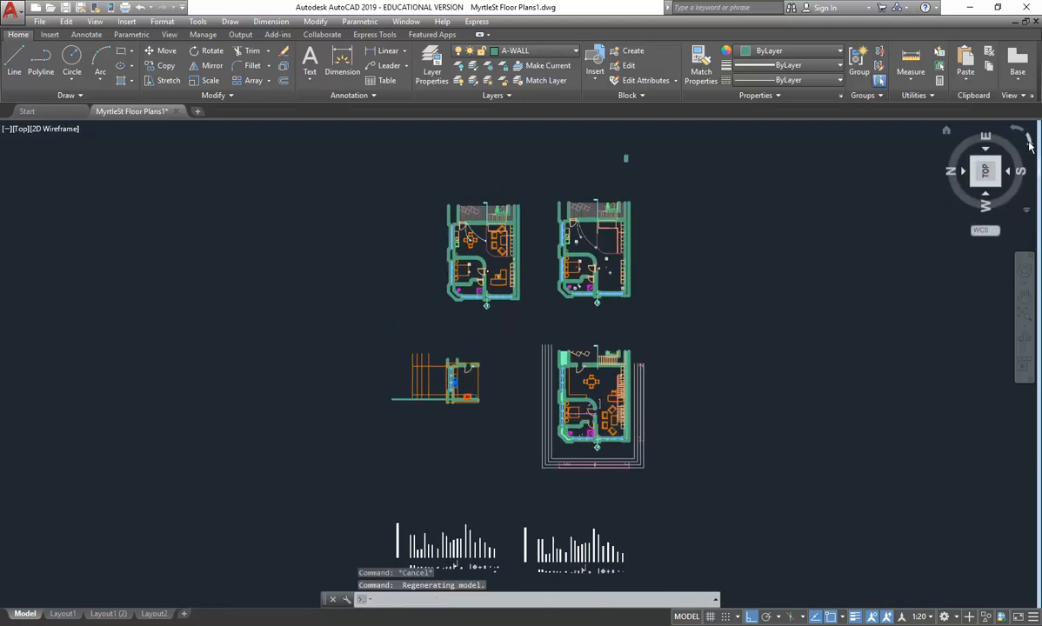
click(1029, 144)
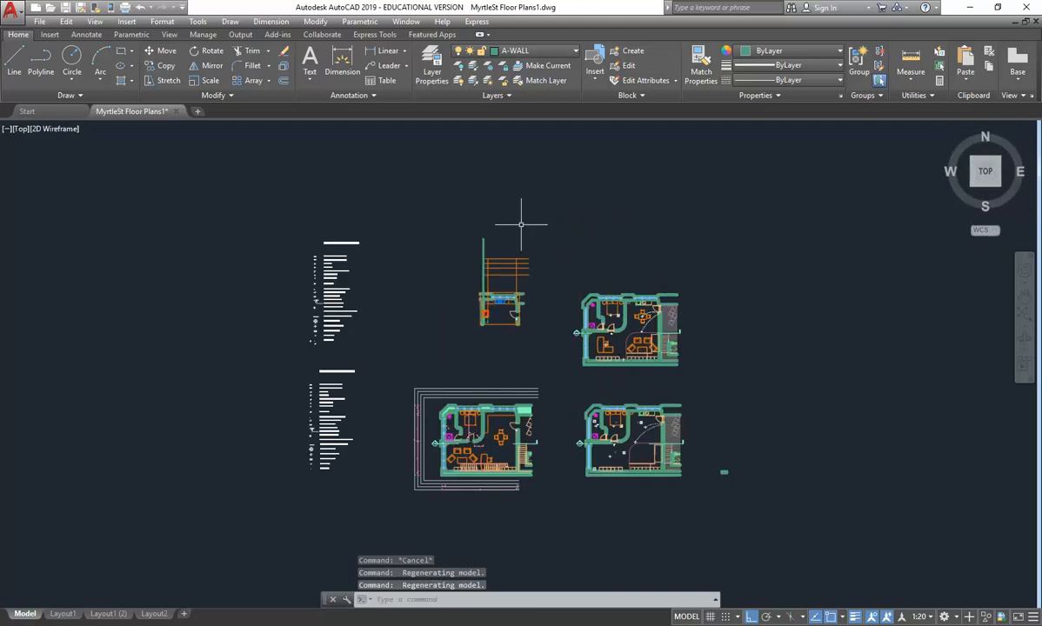
scroll(519, 258, up, 2)
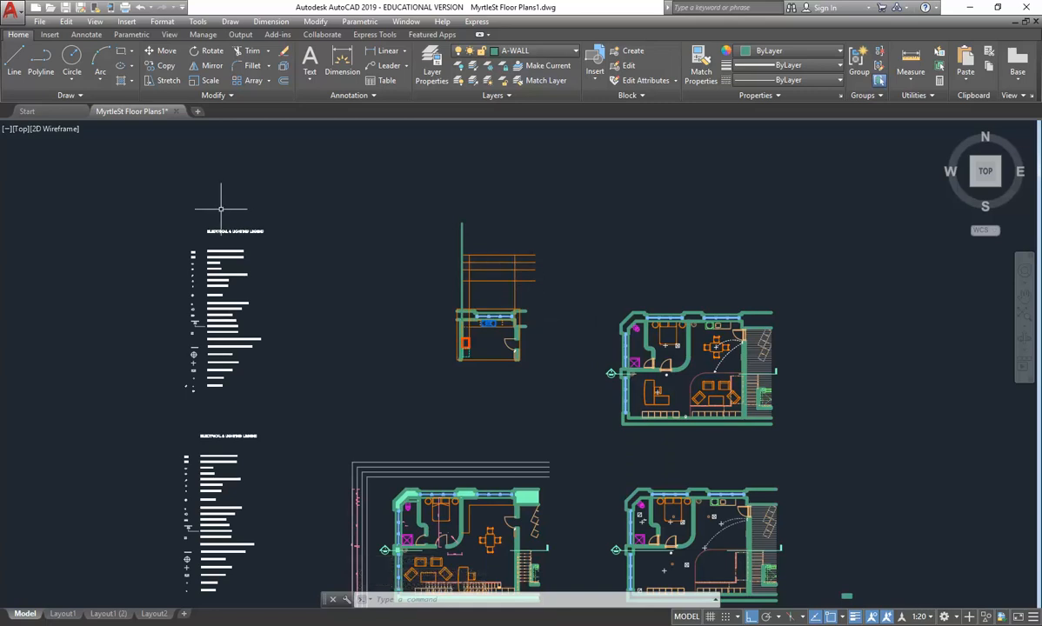
mouse_move(1009, 144)
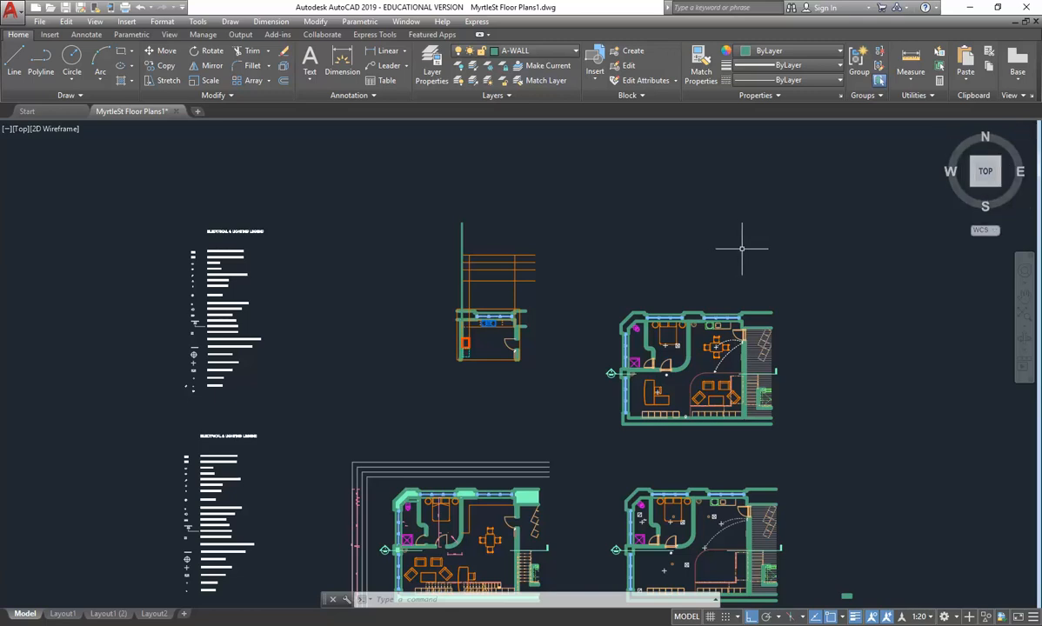
Step: Shorten the vertical wall line above the kitchen plan so its lower end meets the lowest horizontal elevation line
scroll(474, 274, up, 2)
scroll(370, 352, up, 3)
middle_drag(431, 291, 364, 364)
click(414, 304)
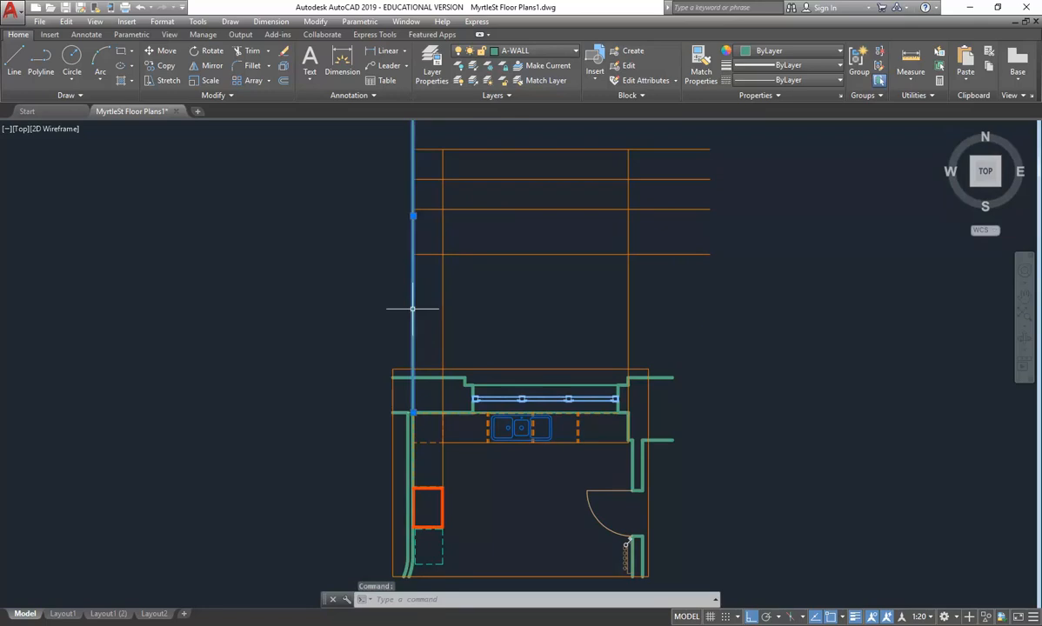
click(413, 412)
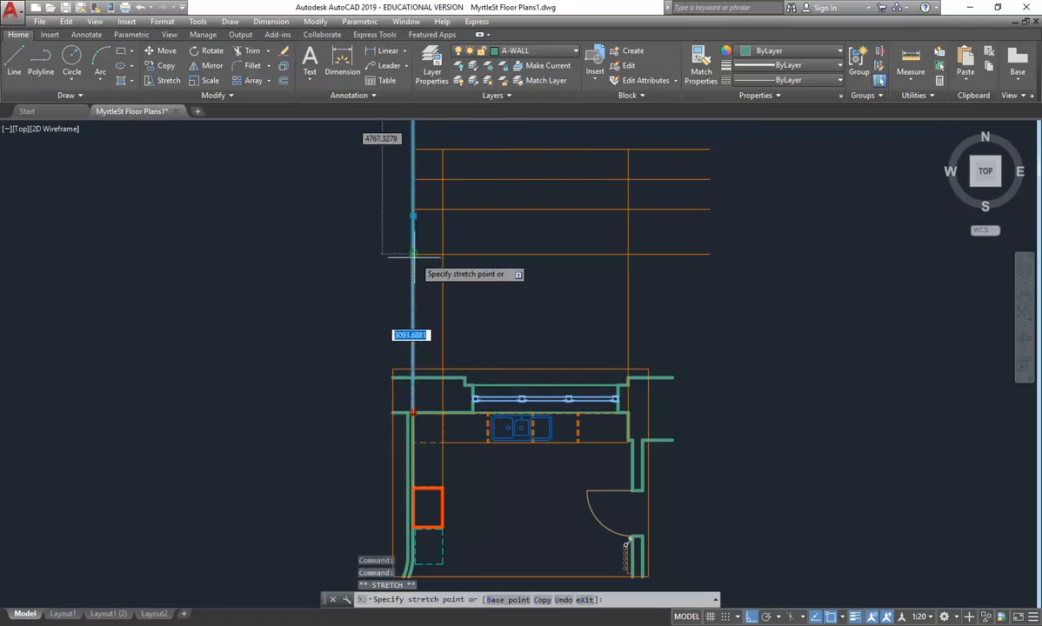
middle_drag(379, 179, 363, 331)
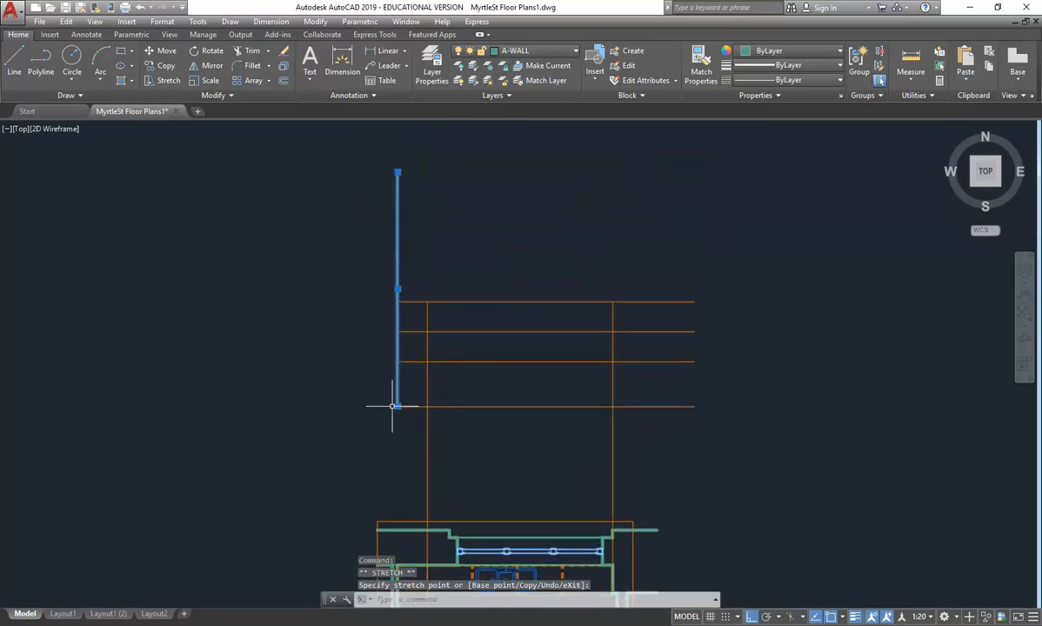
key(Escape)
Step: Rotate the top view a quarter turn so east faces up, and copy all the elevation lines straight up into the space above the originals
scroll(315, 383, down, 5)
scroll(324, 379, up, 1)
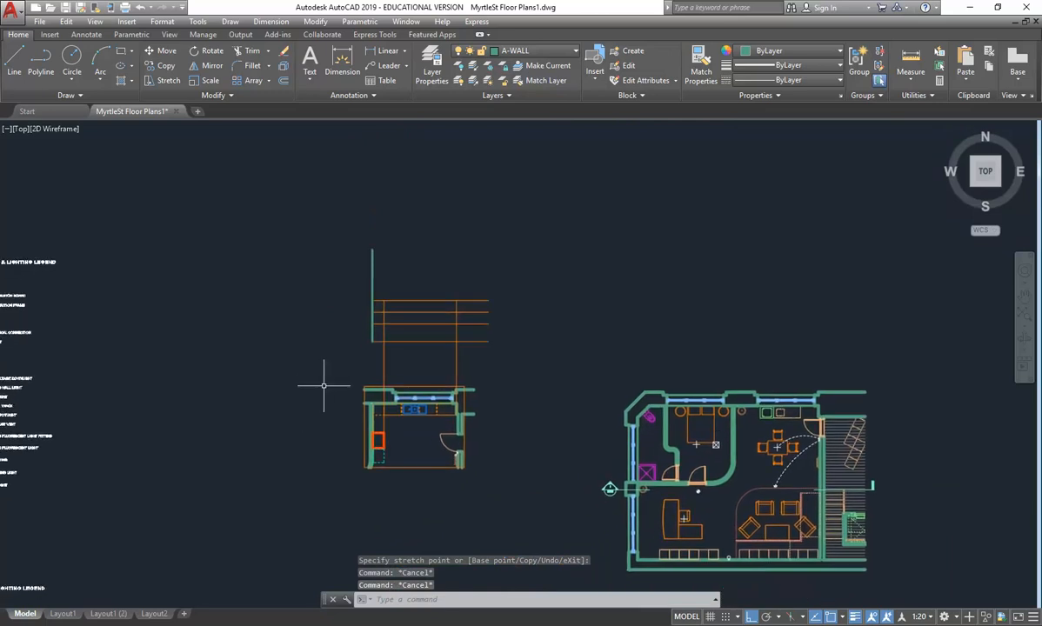
click(1022, 132)
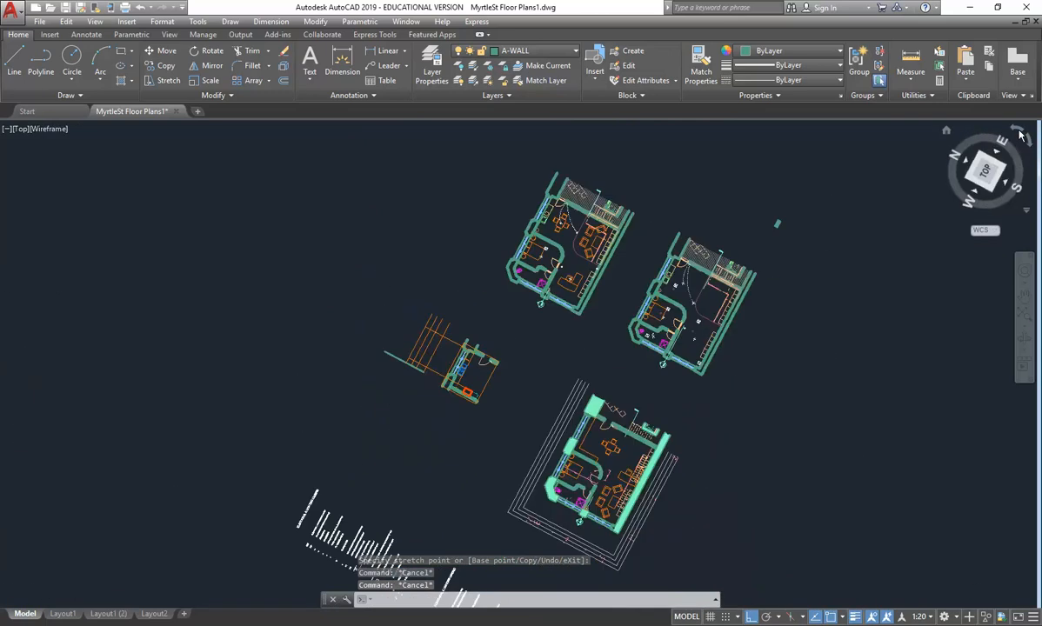
scroll(381, 354, up, 4)
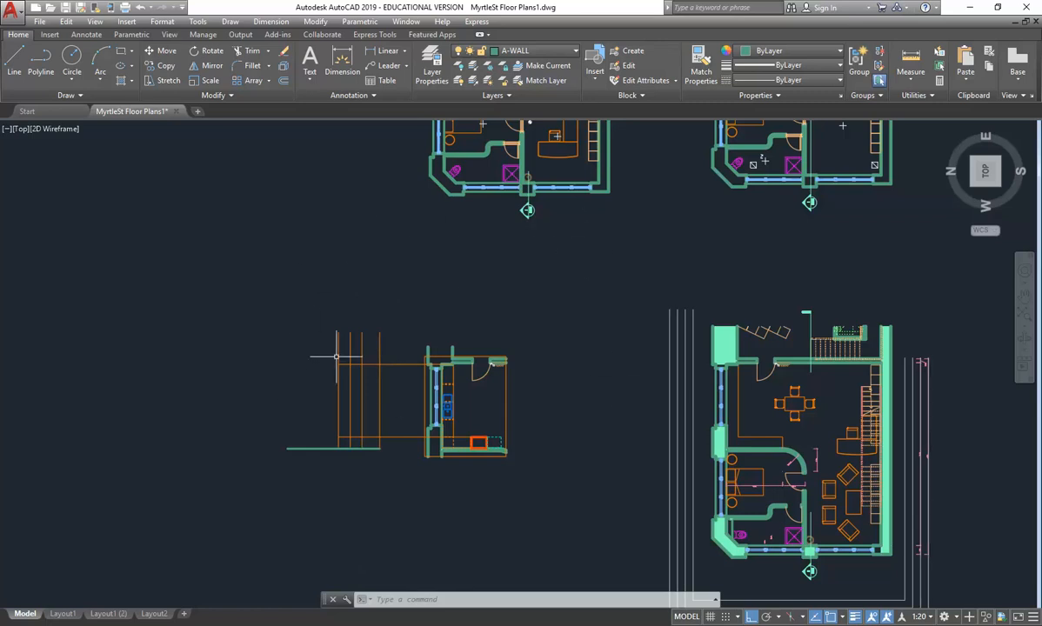
click(390, 320)
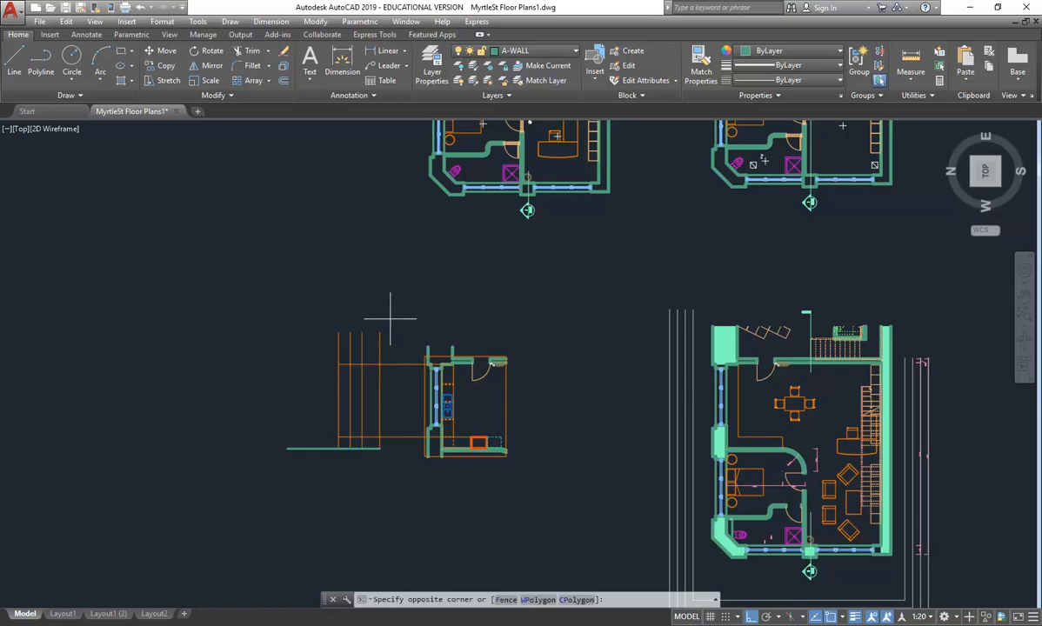
click(317, 459)
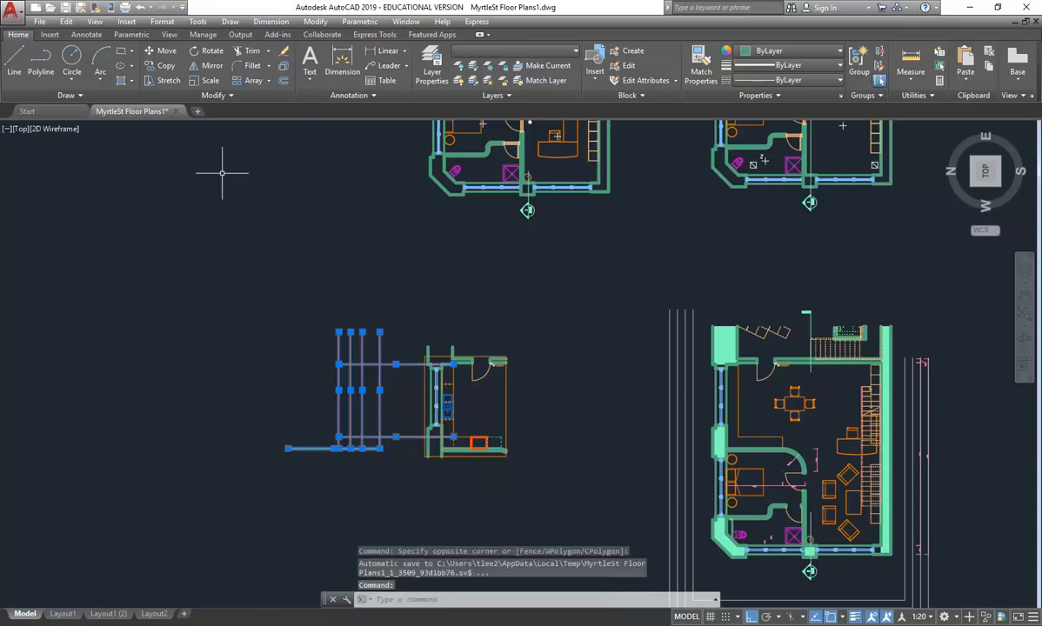
click(161, 65)
click(233, 389)
click(232, 235)
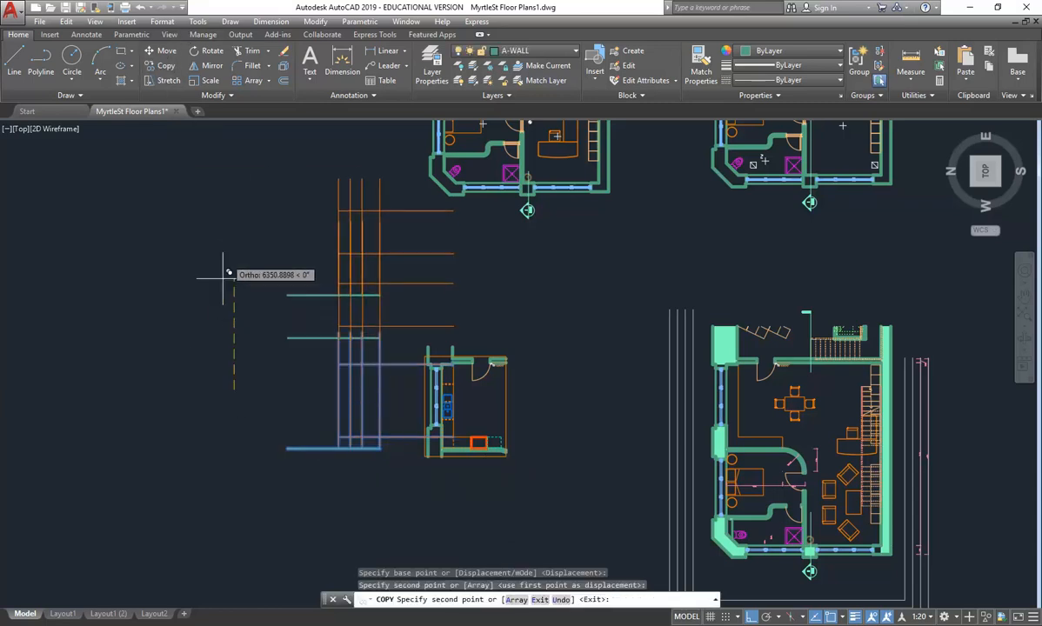
key(Escape)
Step: Rotate the copied elevation lines a quarter turn clockwise so their wall line stands vertical in the current view
click(396, 174)
click(261, 324)
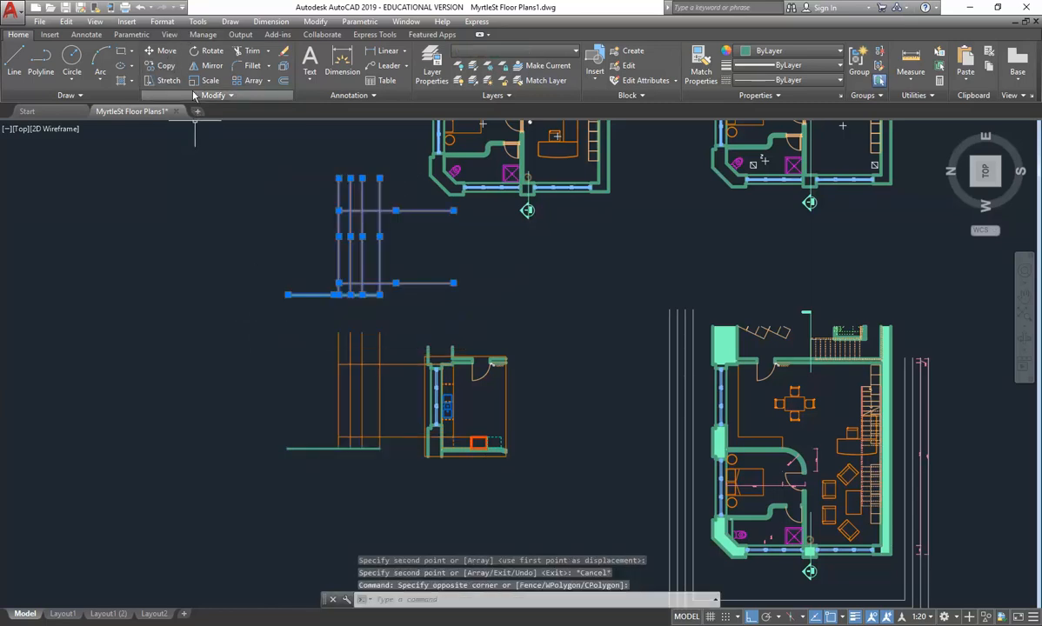
click(209, 50)
click(380, 247)
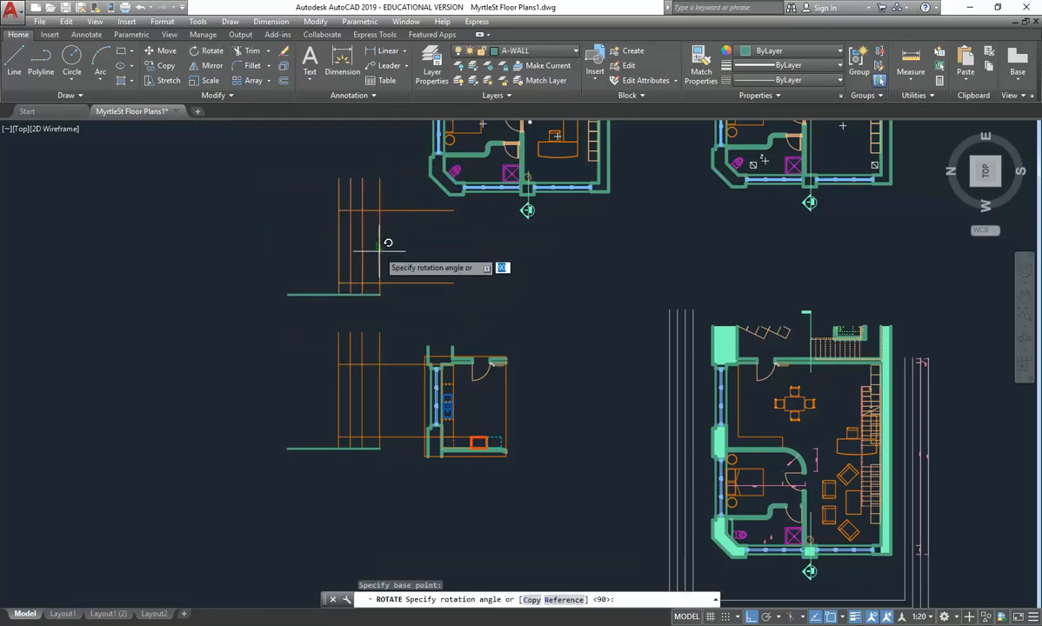
click(435, 300)
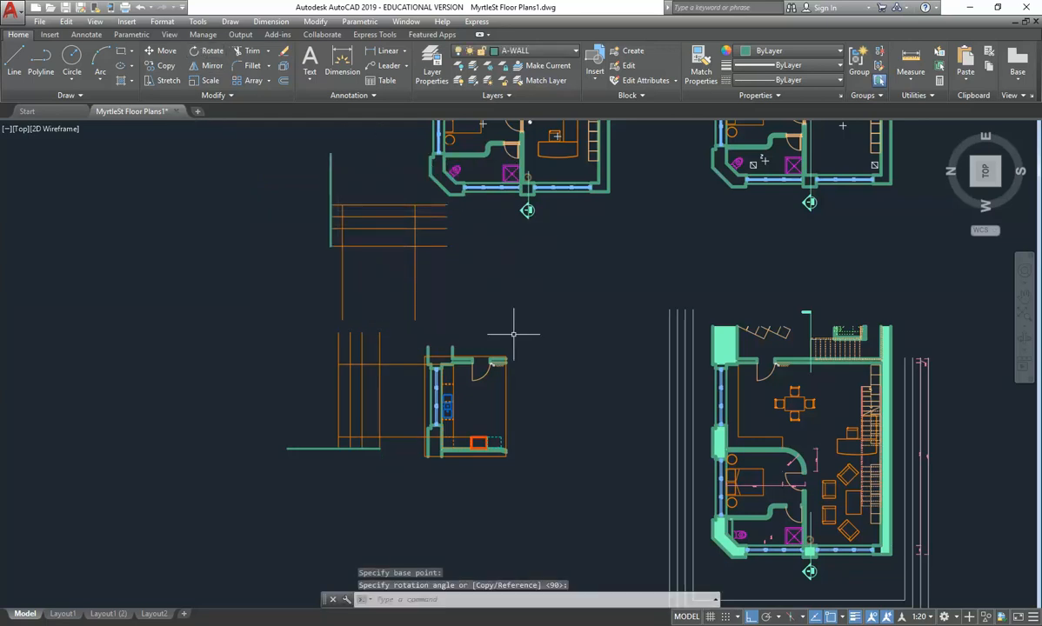
Step: Move the rotated elevation lines straight down, closer to the kitchen plan
text(m)
key(space)
click(431, 194)
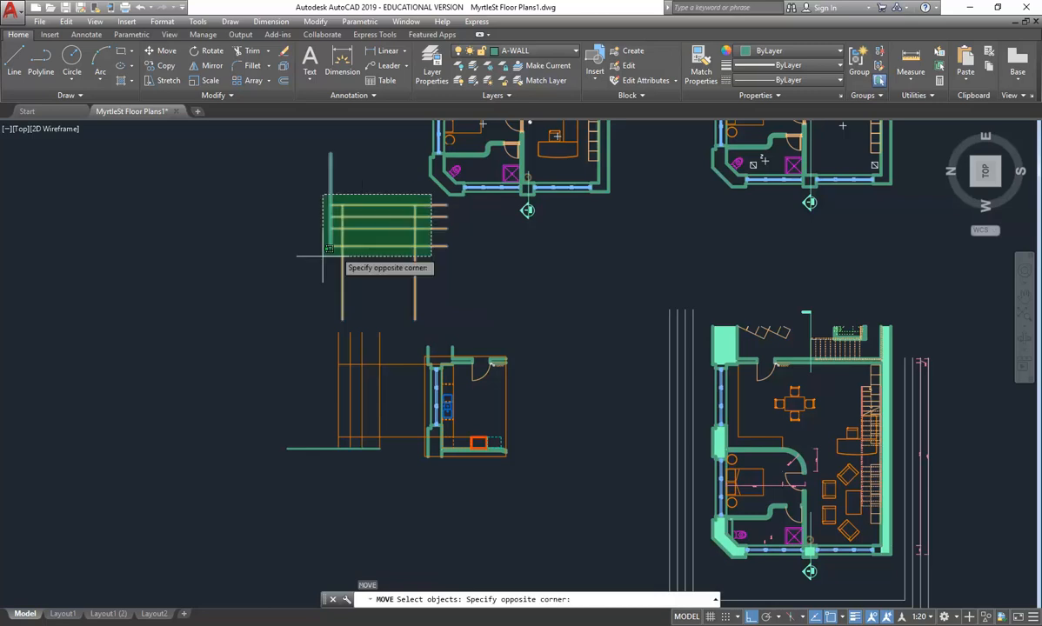
key(space)
click(301, 242)
key(space)
click(251, 217)
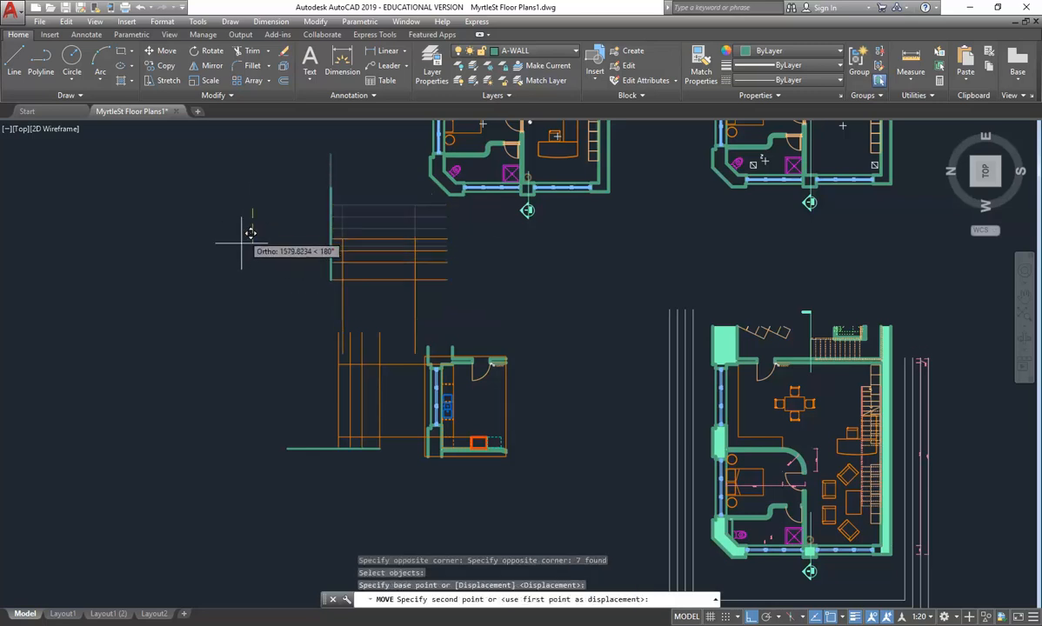
key(Escape)
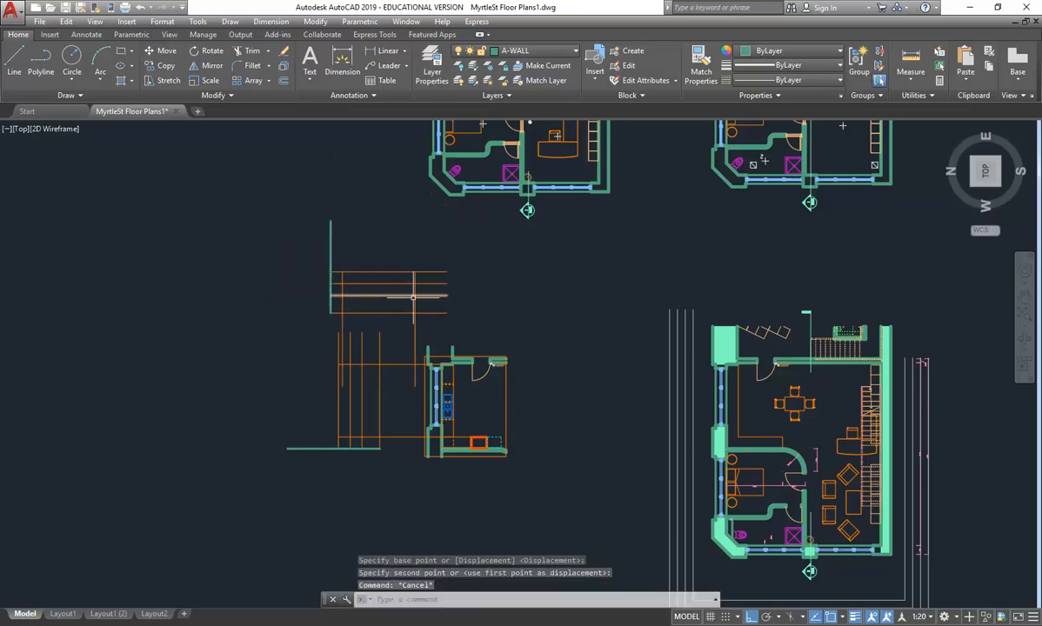
Step: Trim the two vertical projection lines of the rotated copy where they extend below its lowest horizontal line
scroll(396, 305, up, 2)
text(tr)
key(space)
click(397, 302)
click(402, 322)
key(space)
click(472, 322)
middle_drag(376, 344, 303, 327)
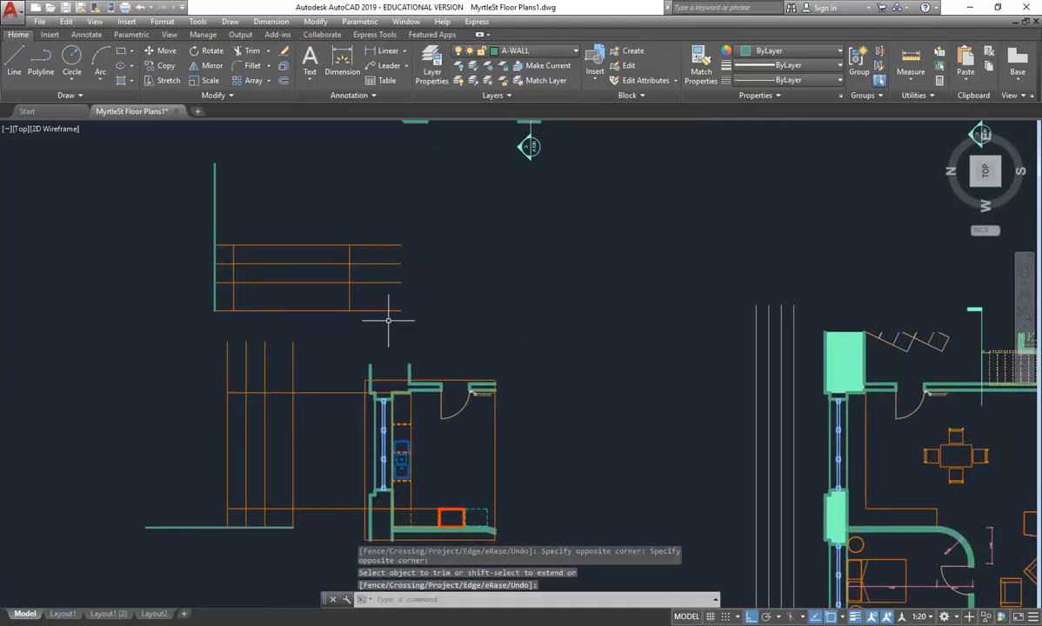
key(Escape)
Step: Stretch the free ends of the copy's four horizontal lines back to just beyond its outer vertical line
text(s)
key(Return)
click(430, 244)
click(395, 316)
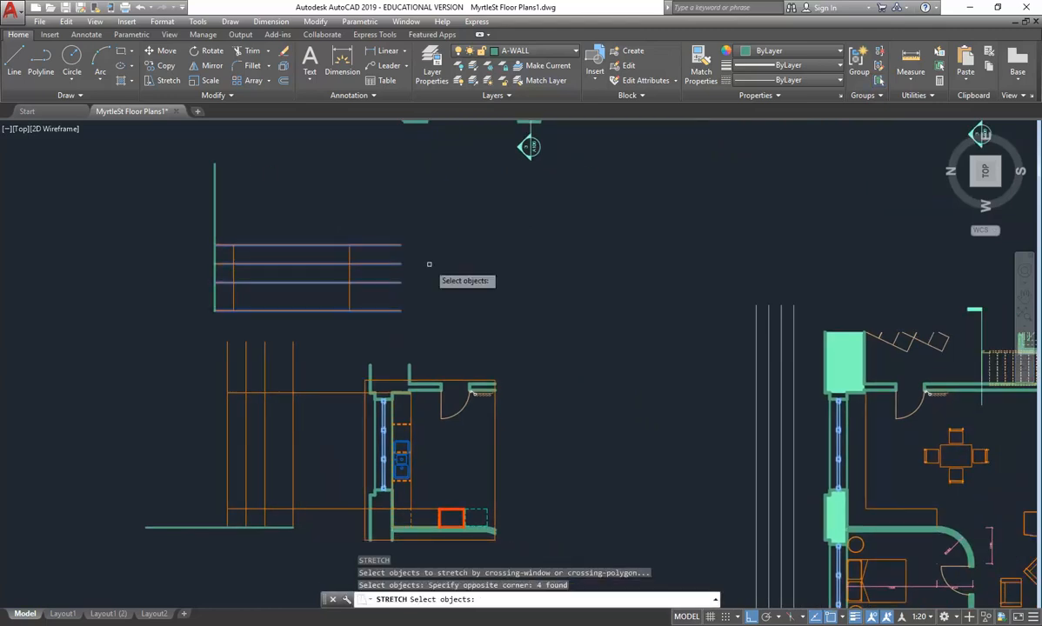
key(Return)
click(418, 261)
key(Escape)
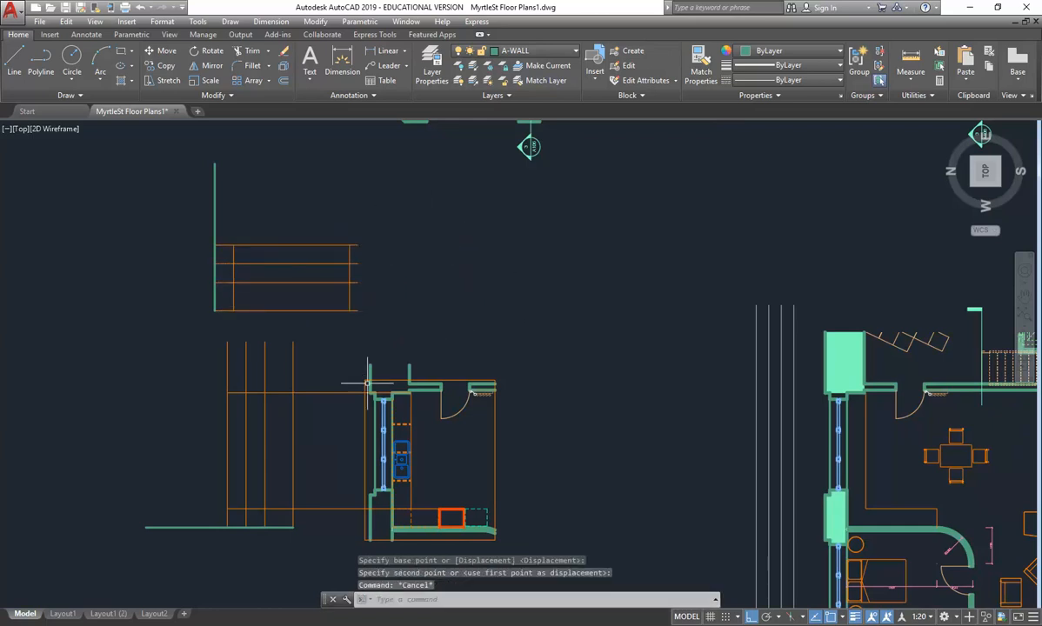
Step: Rotate the top view a half turn so that west faces up
middle_drag(367, 419, 355, 360)
scroll(370, 393, up, 3)
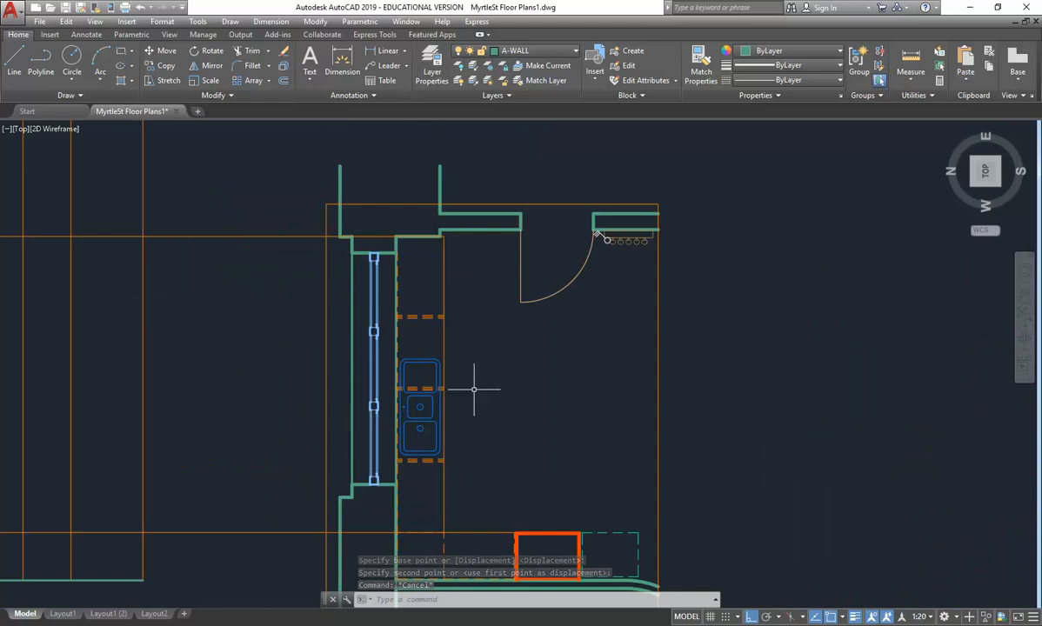
scroll(396, 388, down, 6)
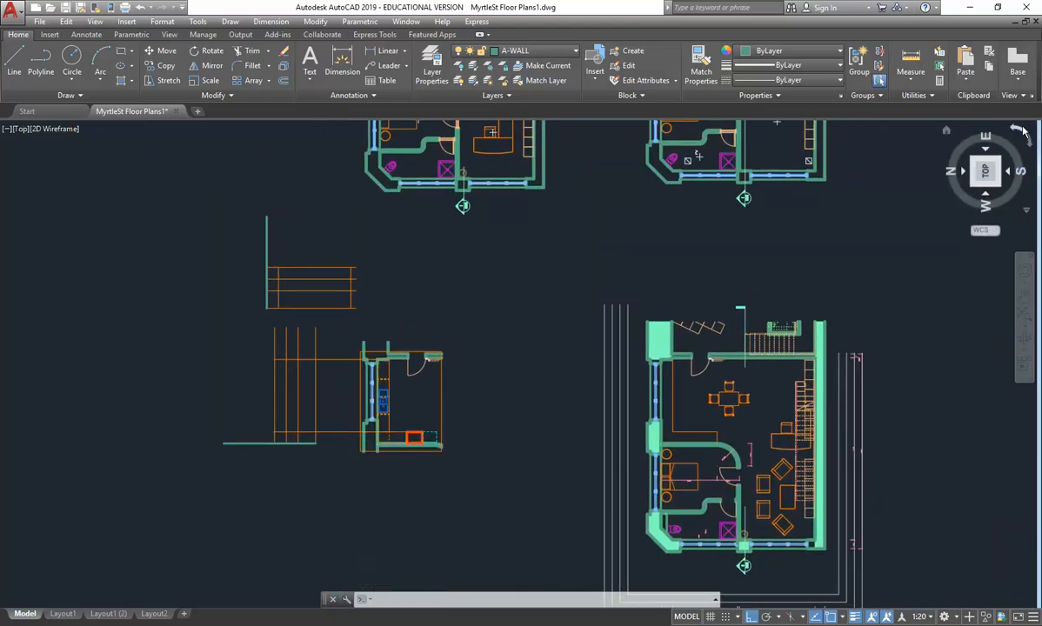
click(1021, 130)
click(1020, 131)
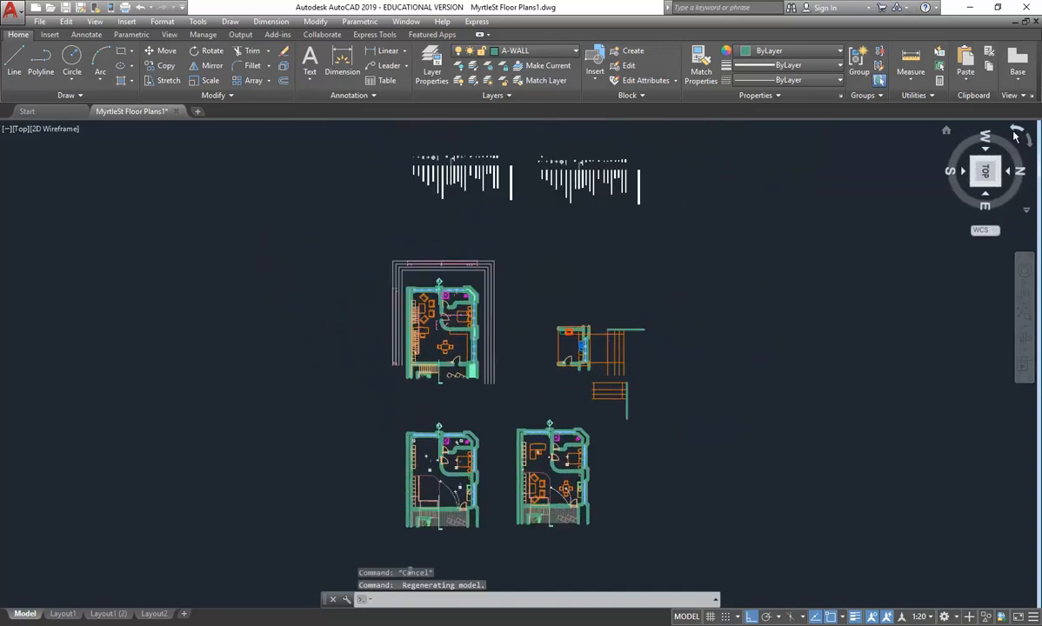
scroll(672, 332, up, 8)
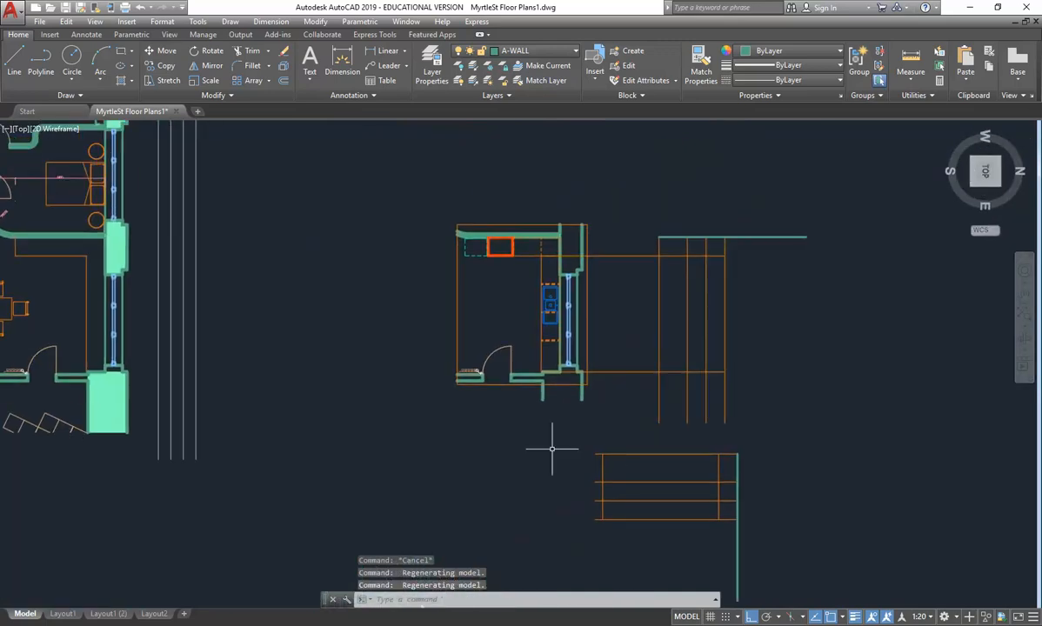
Step: Mirror the rotated elevation lines across a horizontal axis through the middle of the kitchen benchtop, keeping the source objects
middle_drag(551, 450, 527, 403)
click(764, 397)
click(517, 505)
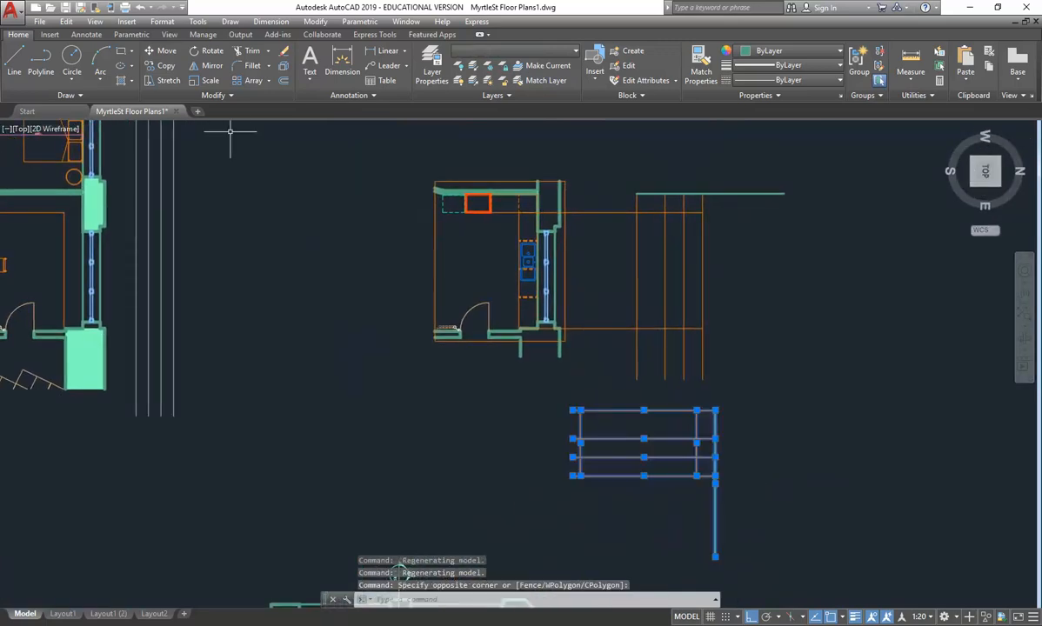
click(206, 67)
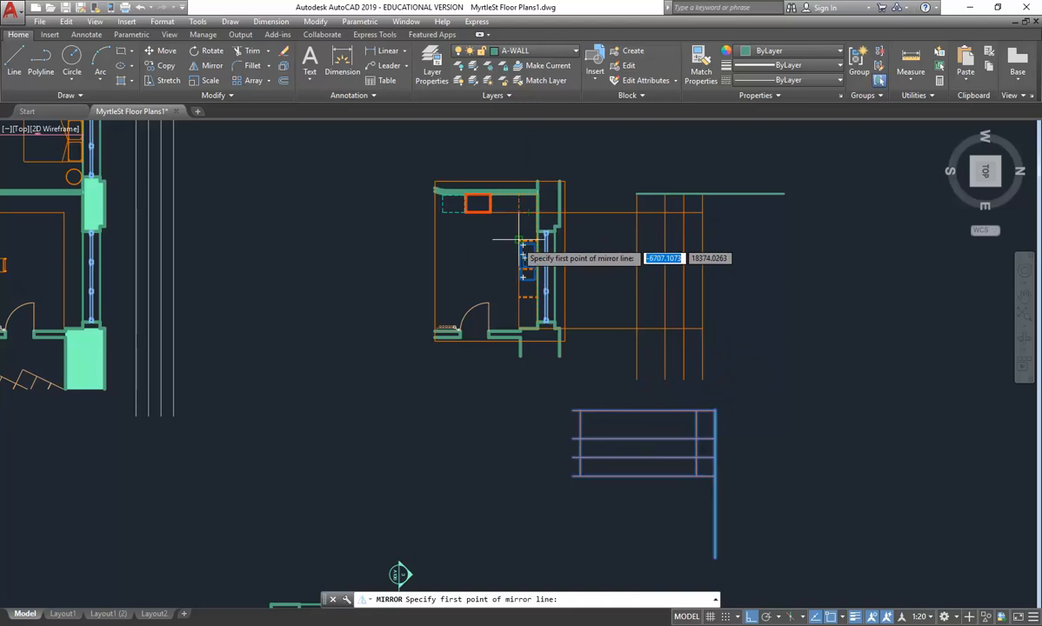
scroll(521, 248, up, 4)
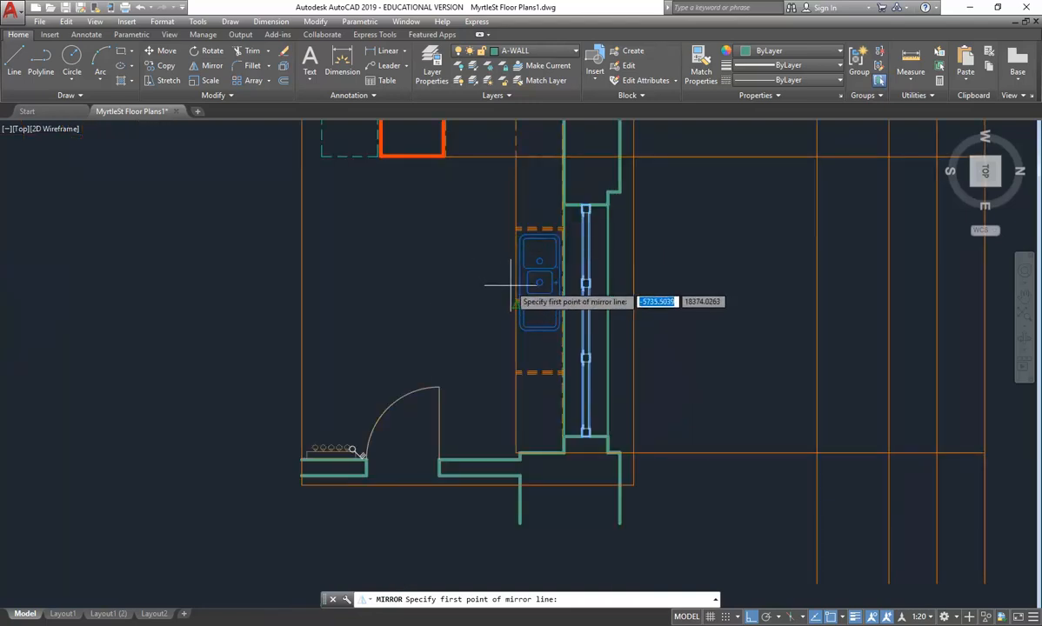
click(537, 304)
scroll(539, 300, down, 2)
click(735, 279)
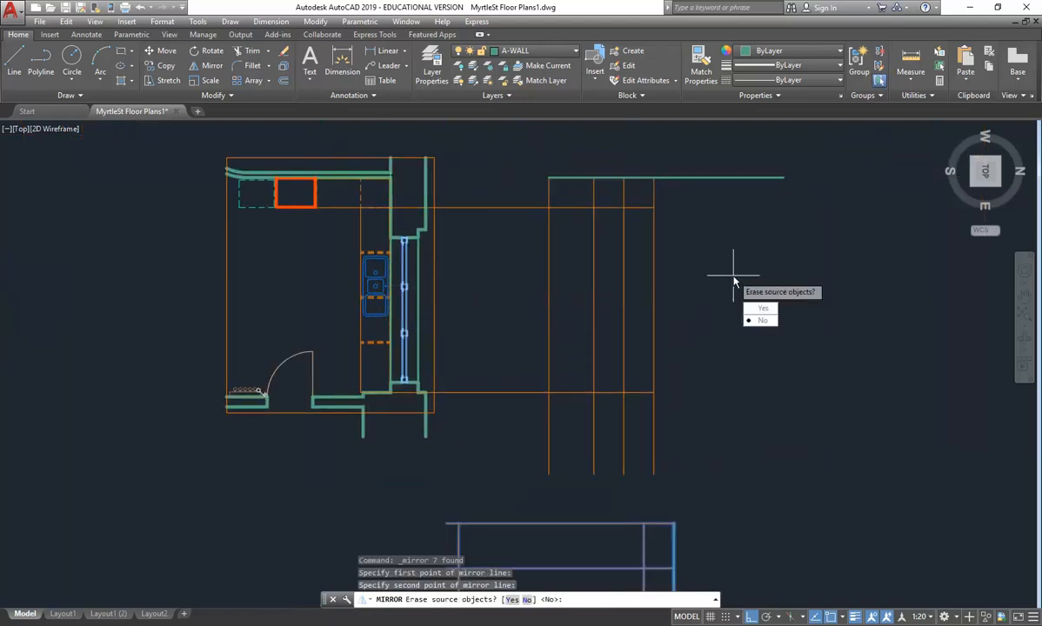
key(Return)
scroll(608, 369, down, 4)
scroll(539, 314, up, 2)
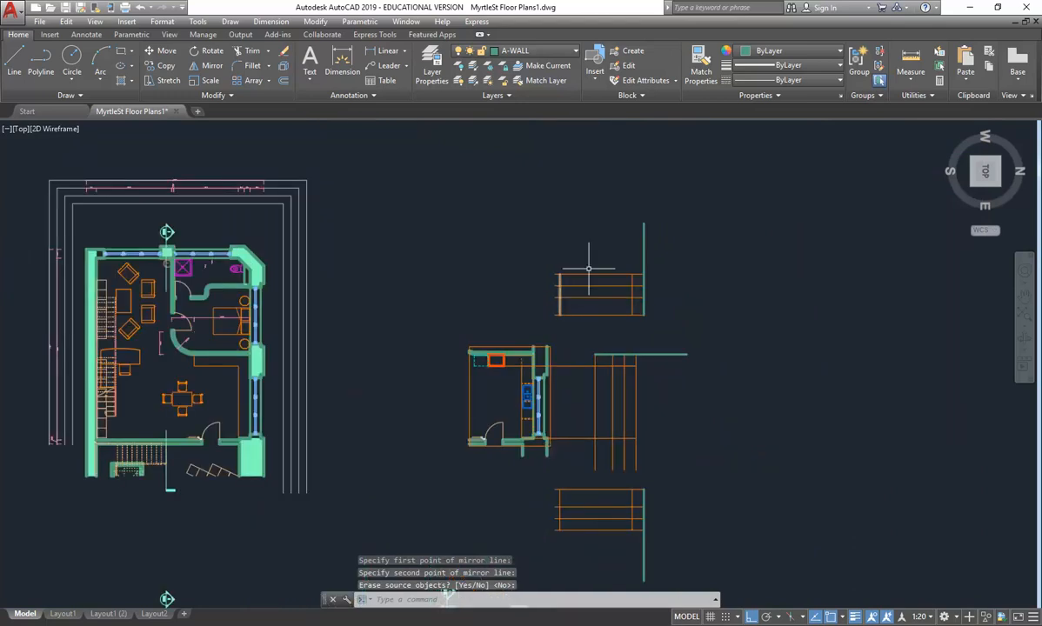
Step: Move the upper mirrored elevation horizontally so its vertical wall line aligns with the inner face of the plan's window wall
scroll(521, 301, up, 2)
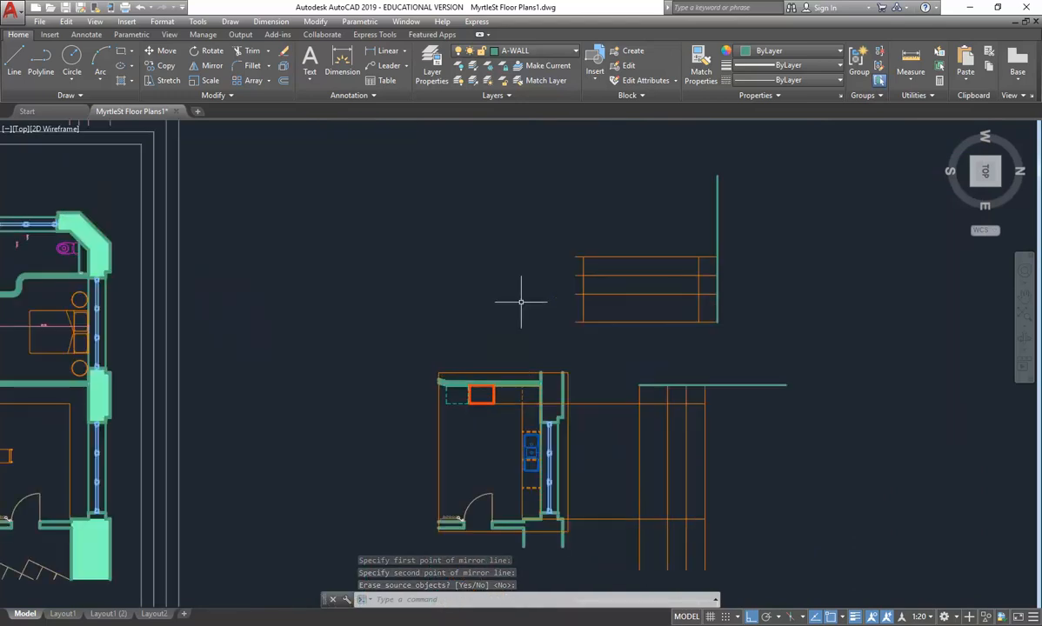
click(541, 224)
click(783, 331)
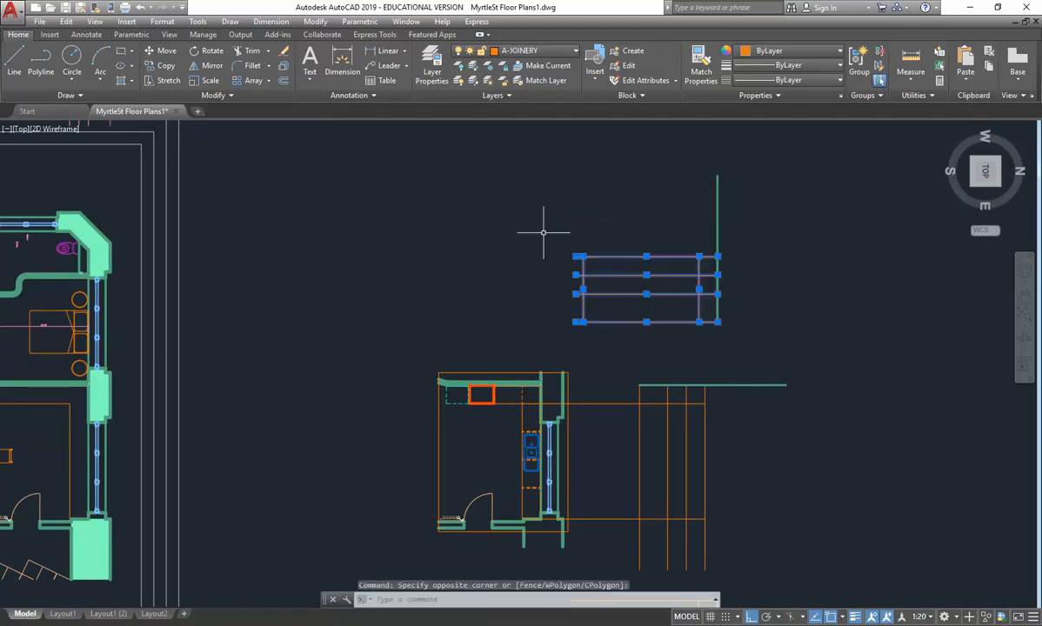
click(712, 222)
click(470, 333)
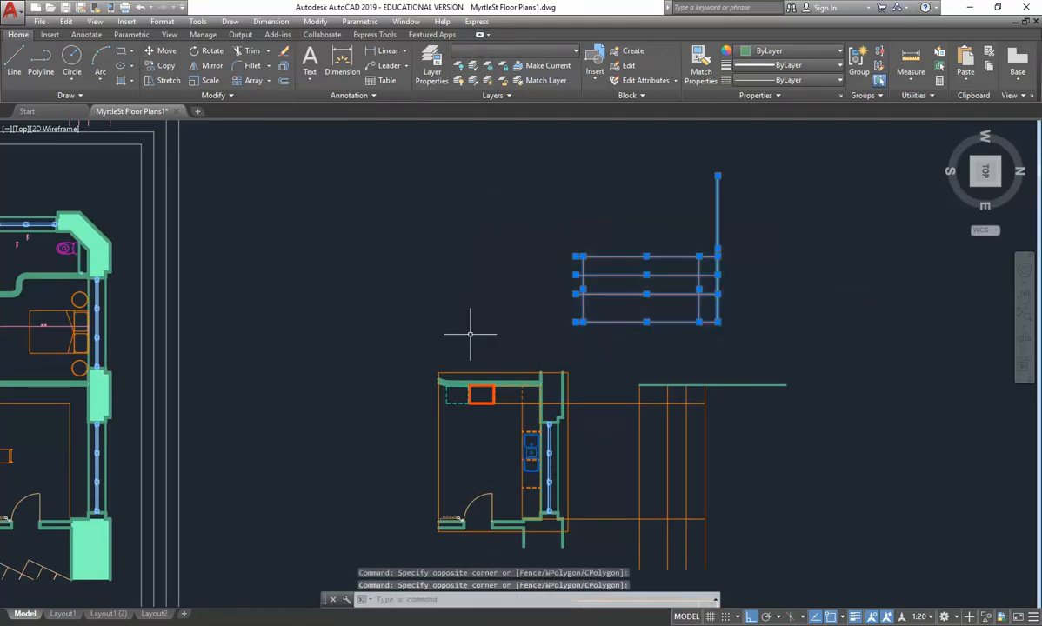
click(160, 50)
click(718, 322)
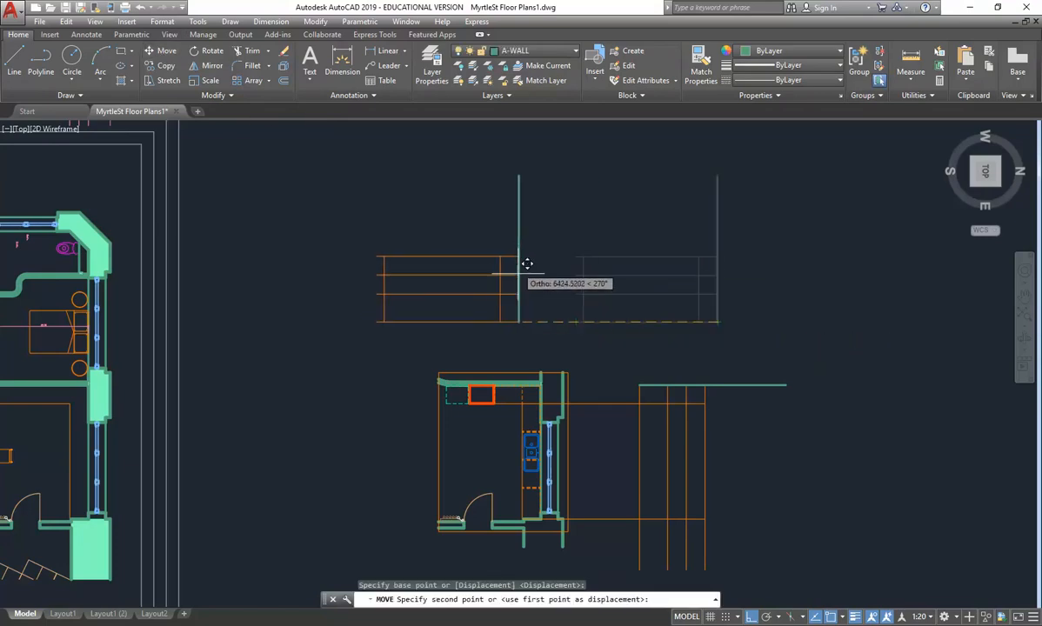
click(540, 339)
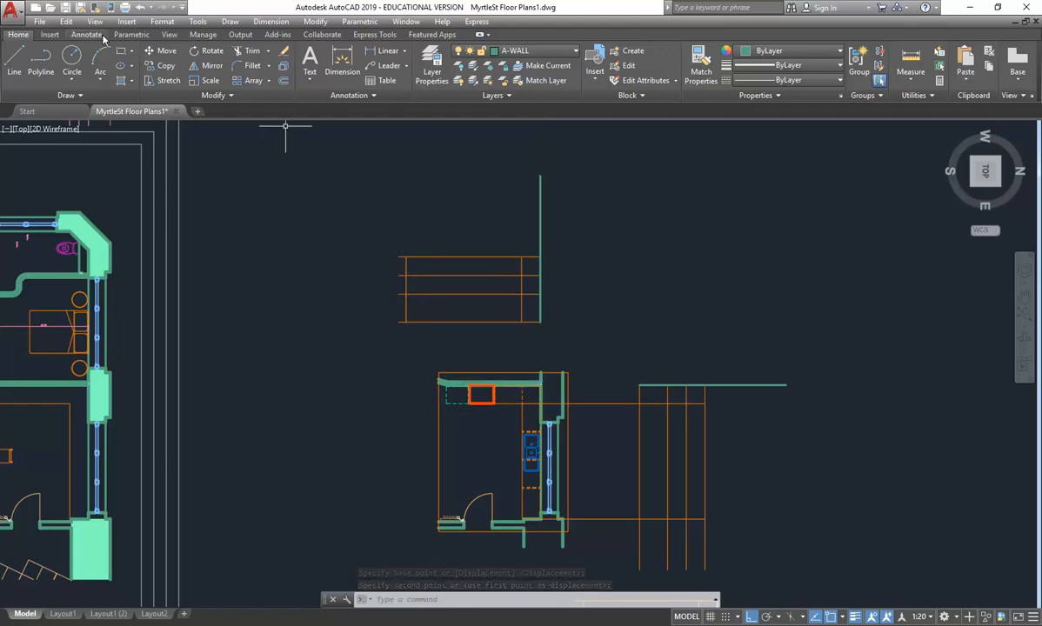
Step: Stretch the free end of the moved elevation so its outer vertical line aligns with the outer edge of the tall cupboard in plan
click(162, 80)
click(423, 234)
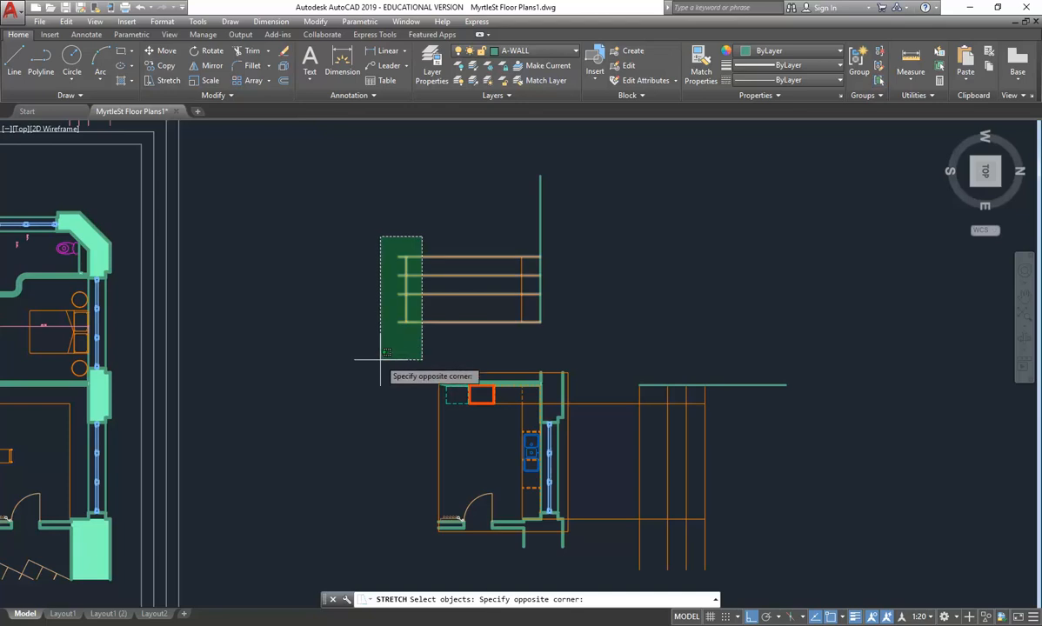
click(380, 366)
key(Return)
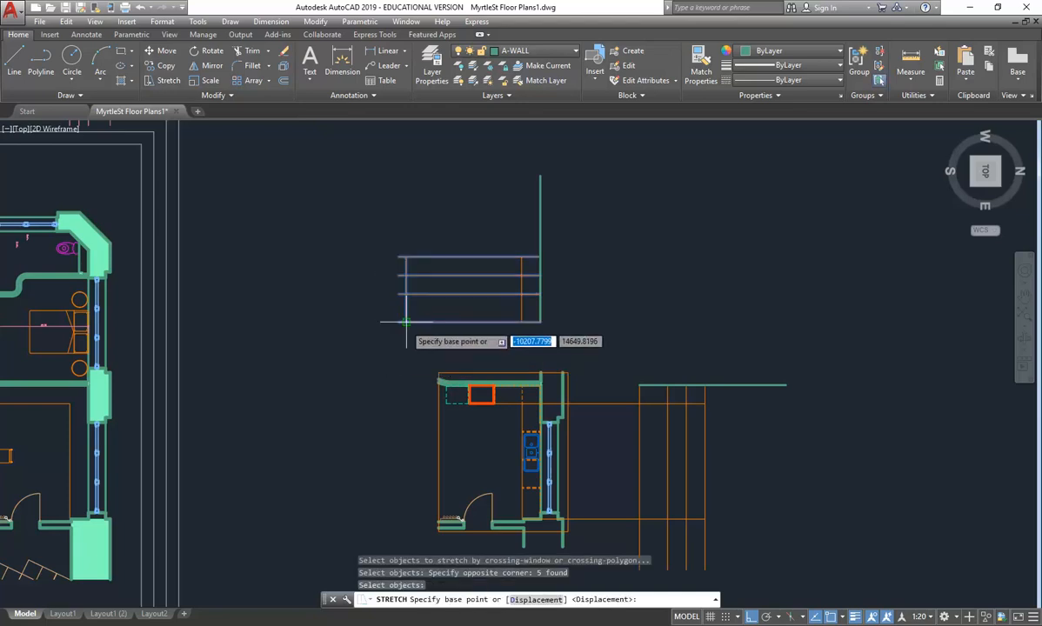
click(405, 323)
scroll(472, 401, up, 4)
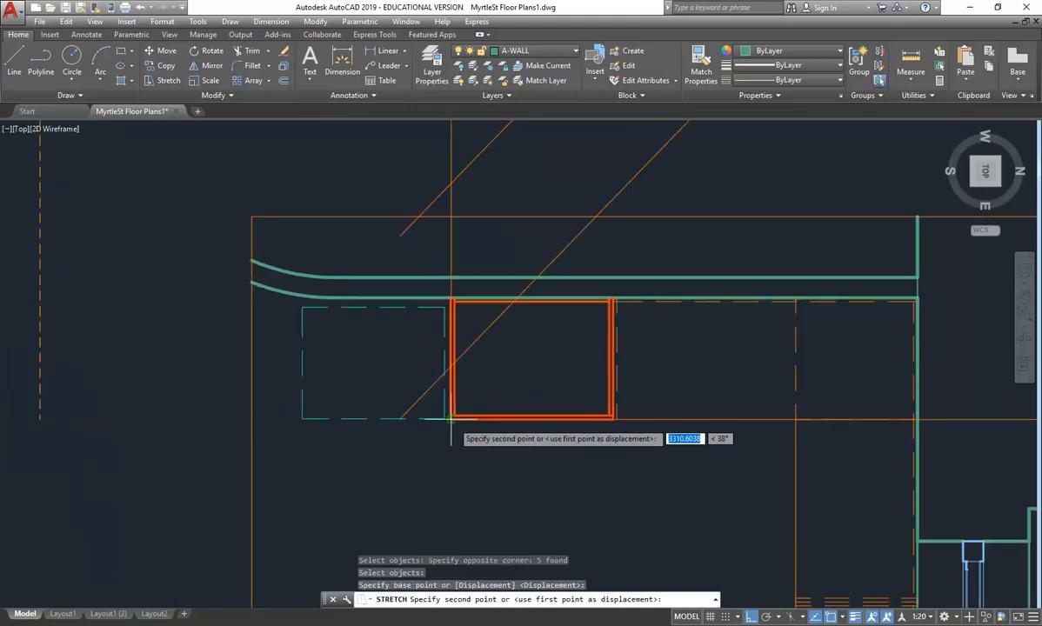
scroll(448, 417, down, 4)
click(443, 327)
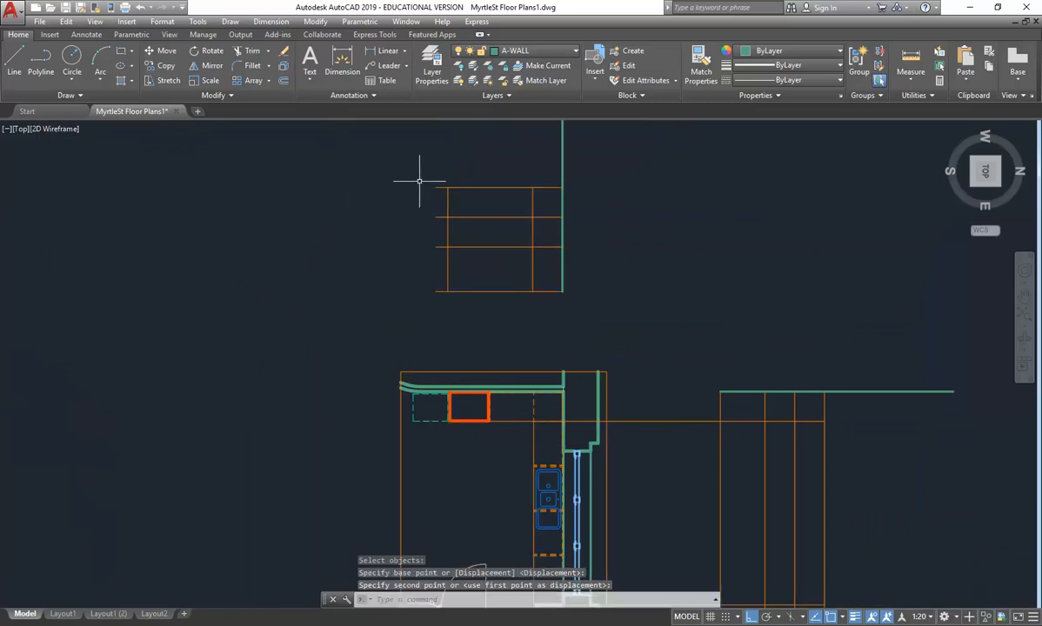
Step: Stretch the free ends of the elevation's four horizontal lines back to meet its outer vertical line
text(s)
key(space)
click(446, 169)
key(space)
key(Escape)
key(space)
click(442, 168)
click(411, 313)
key(space)
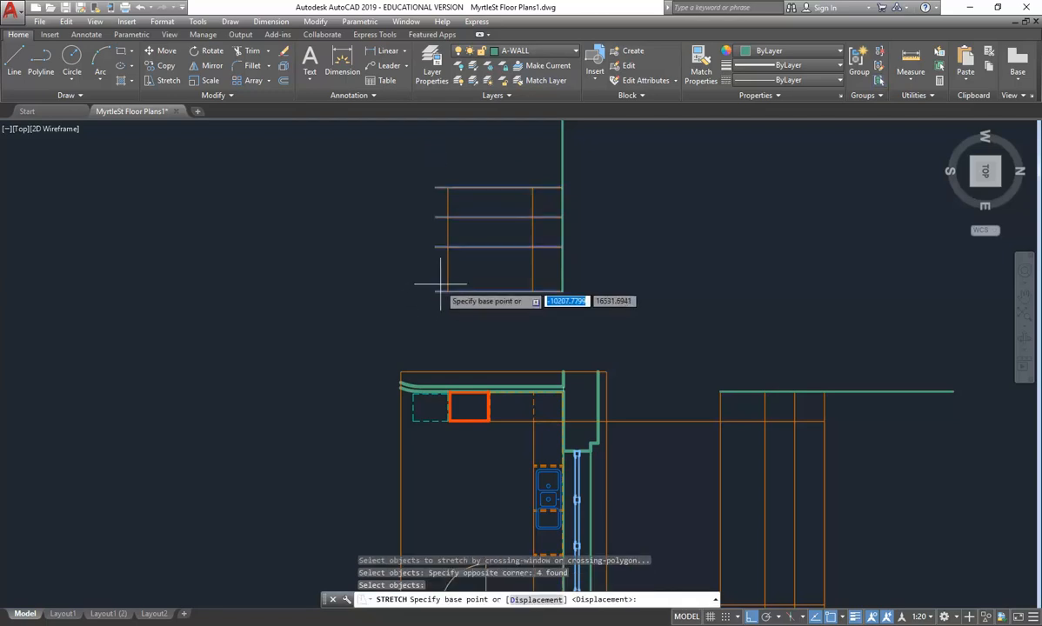
click(428, 289)
key(Escape)
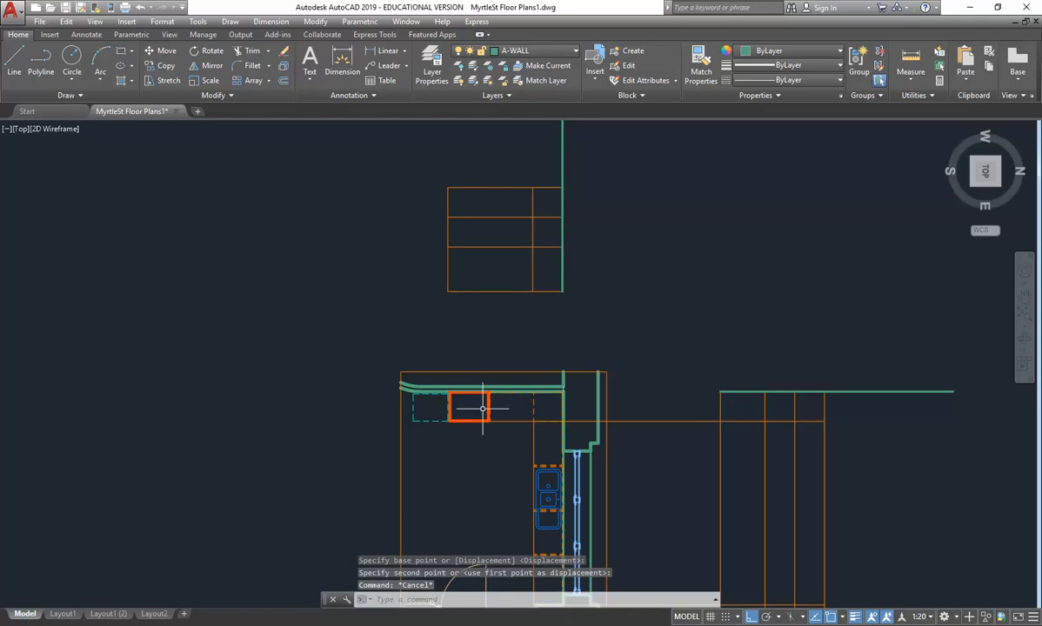
Step: Shorten the elevation's inner vertical line so its upper end stops at the horizontal line nearest above the base
click(534, 201)
click(533, 187)
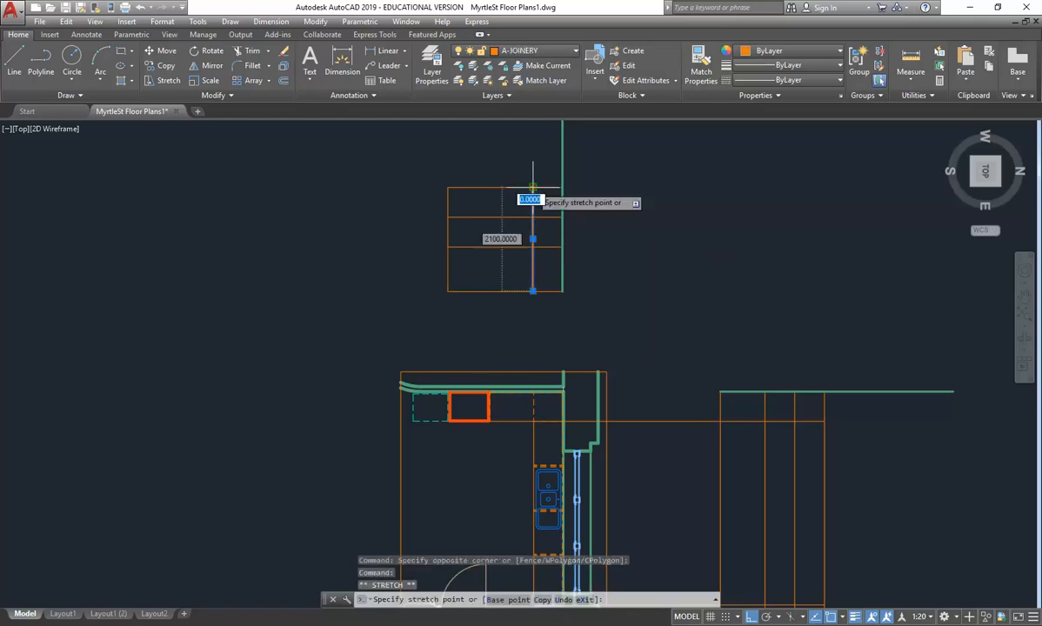
key(Escape)
key(Escape)
scroll(445, 303, down, 2)
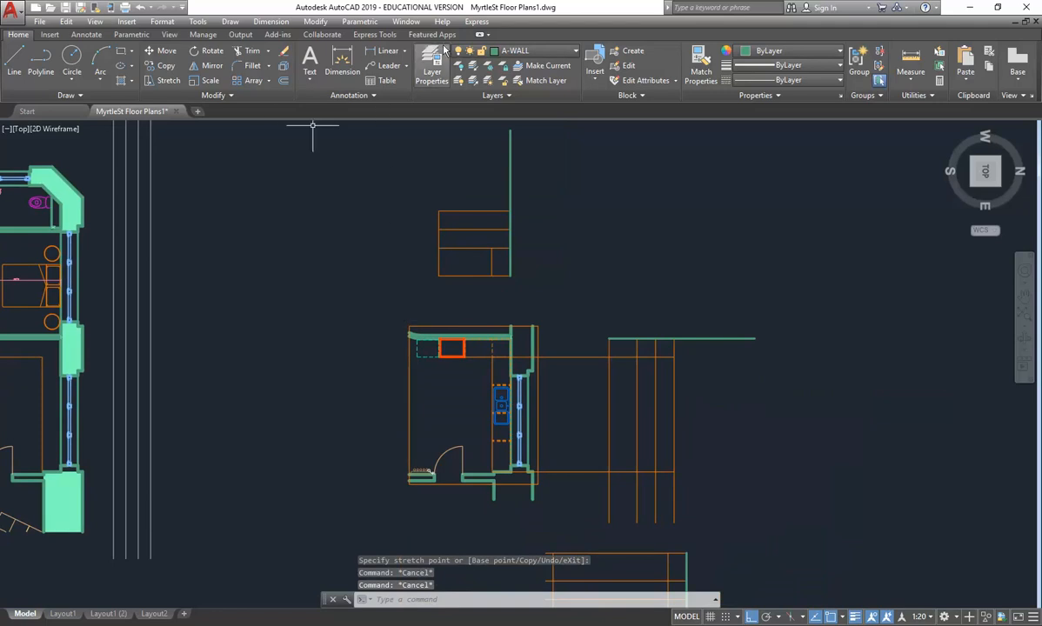
Step: On layer A-JOINERY, draw a vertical line from the tall cupboard's inner front corner in plan up to the elevation's uppermost horizontal line
click(522, 50)
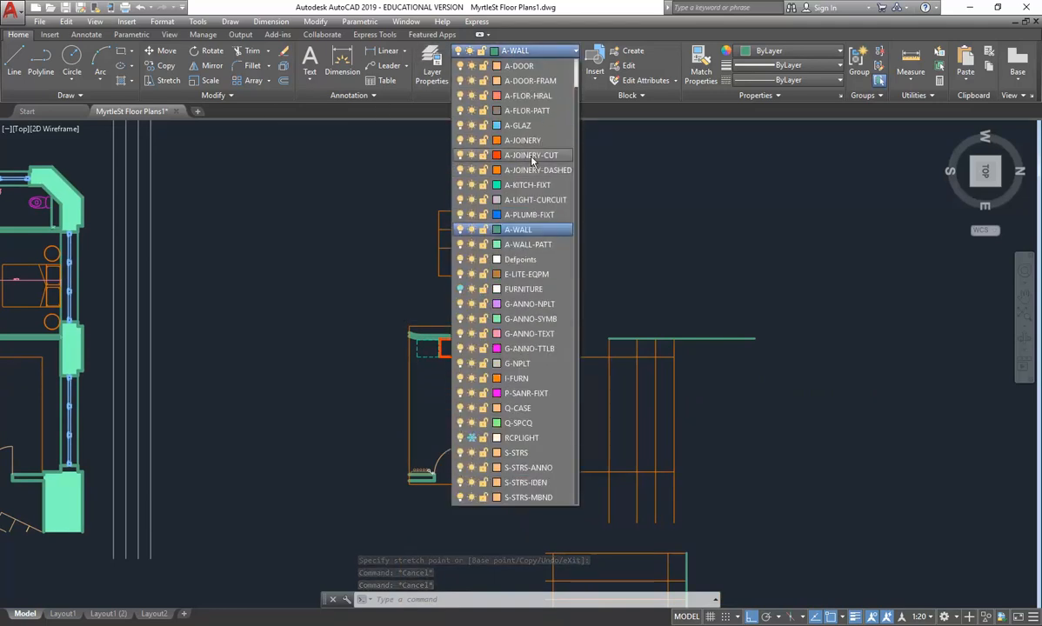
click(522, 140)
click(14, 61)
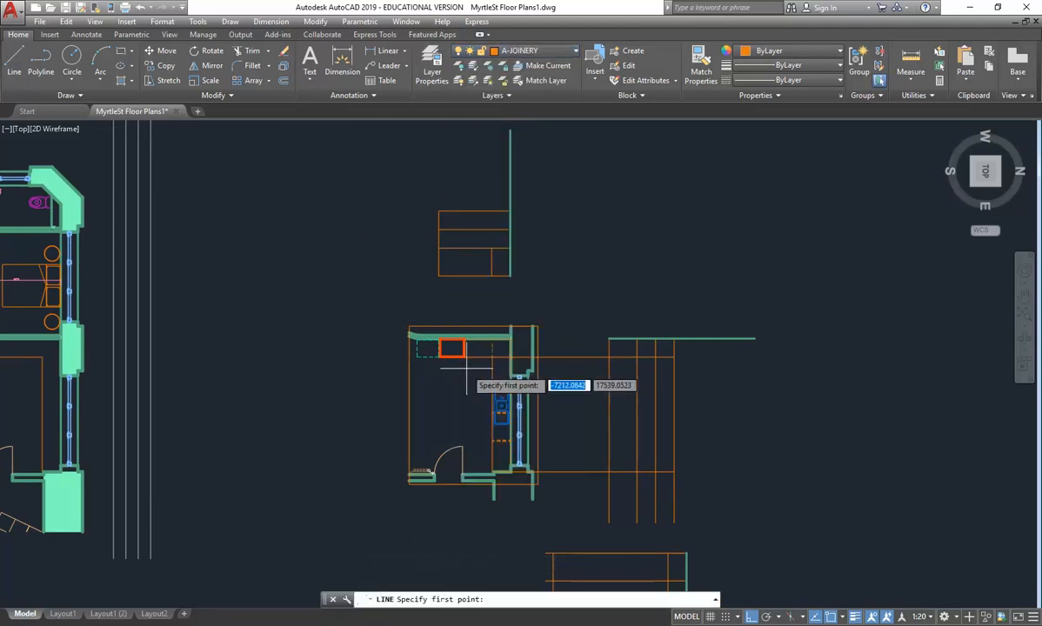
scroll(478, 303, up, 10)
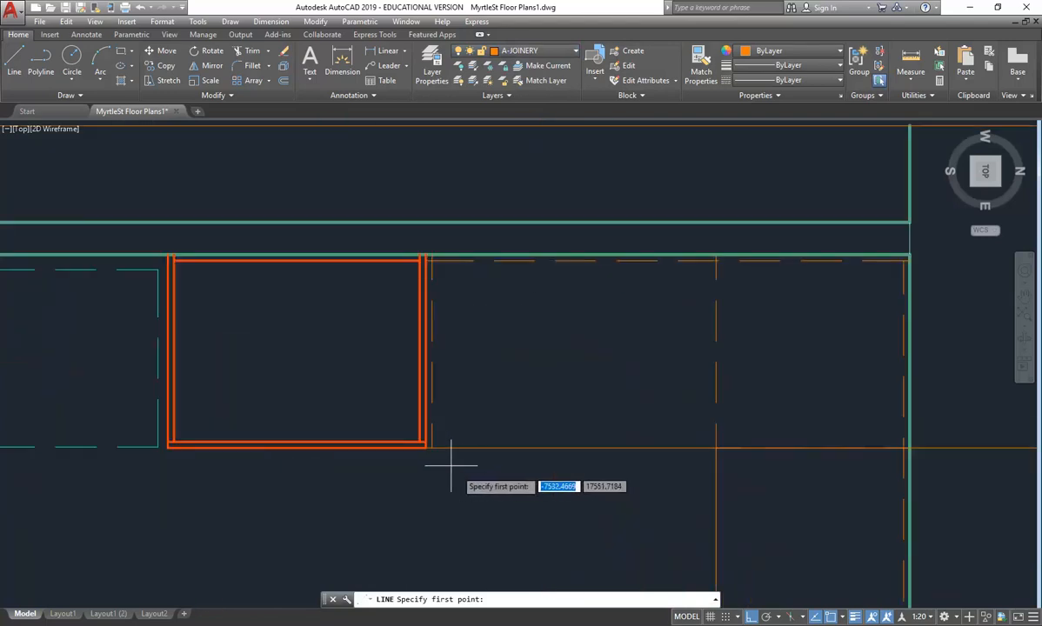
click(424, 443)
scroll(423, 440, down, 5)
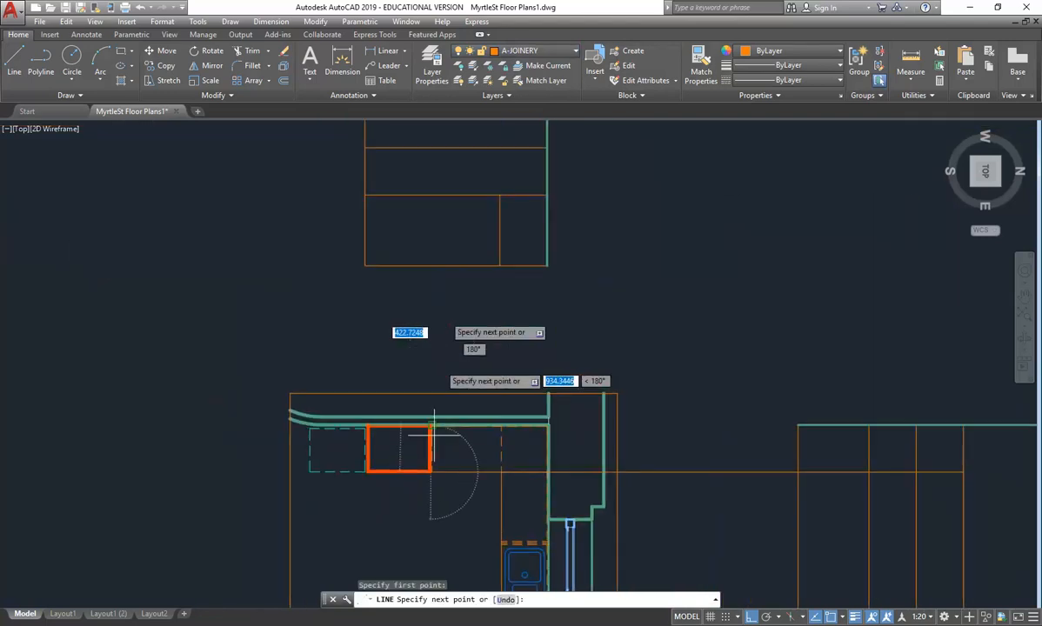
middle_drag(417, 169, 409, 222)
click(424, 152)
key(Return)
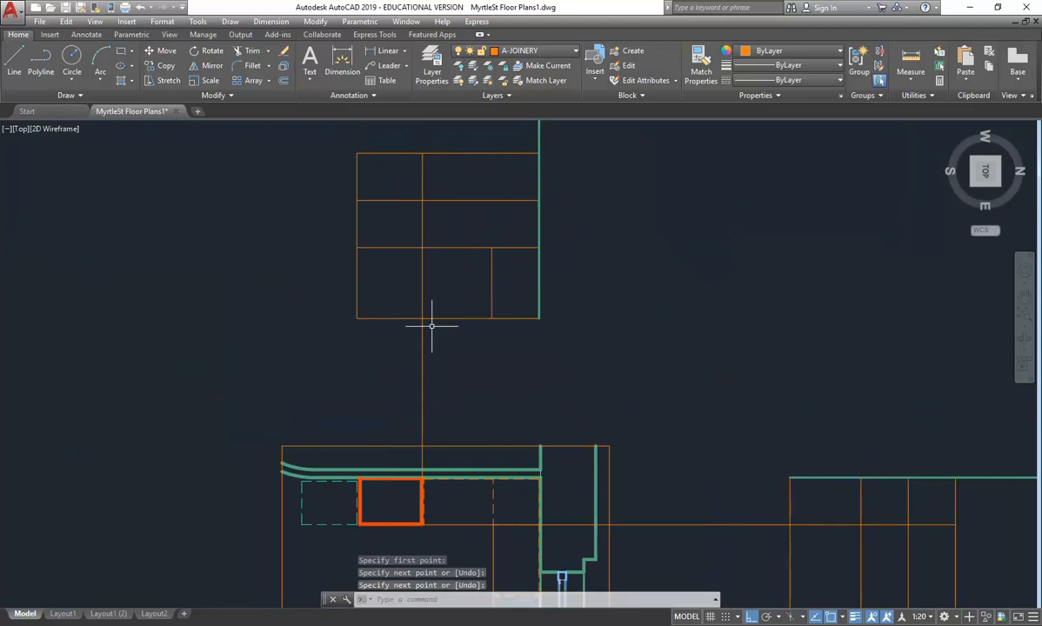
Step: Trim the elevation's two middle horizontal lines where they cross the tall cupboard, using the new vertical line as cutting edge
text(TR)
key(Return)
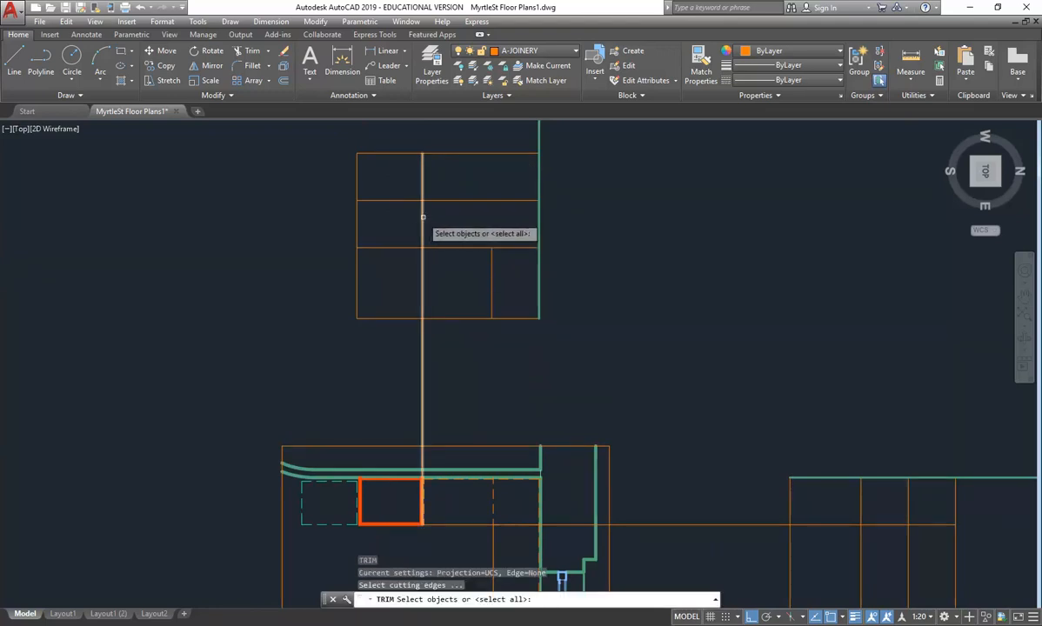
click(422, 249)
key(Return)
click(399, 247)
click(400, 200)
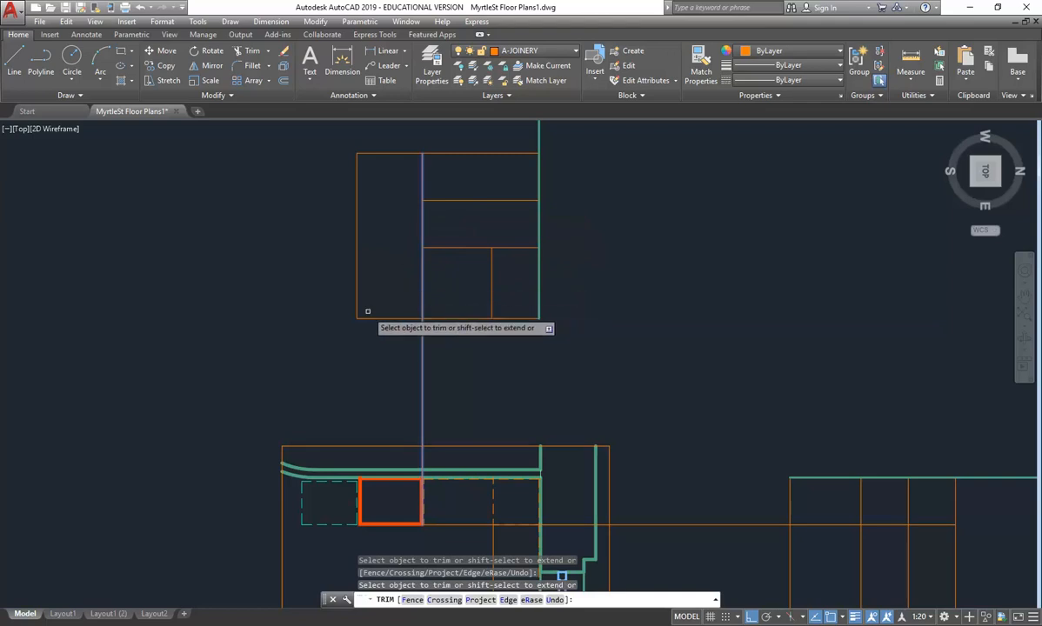
key(Return)
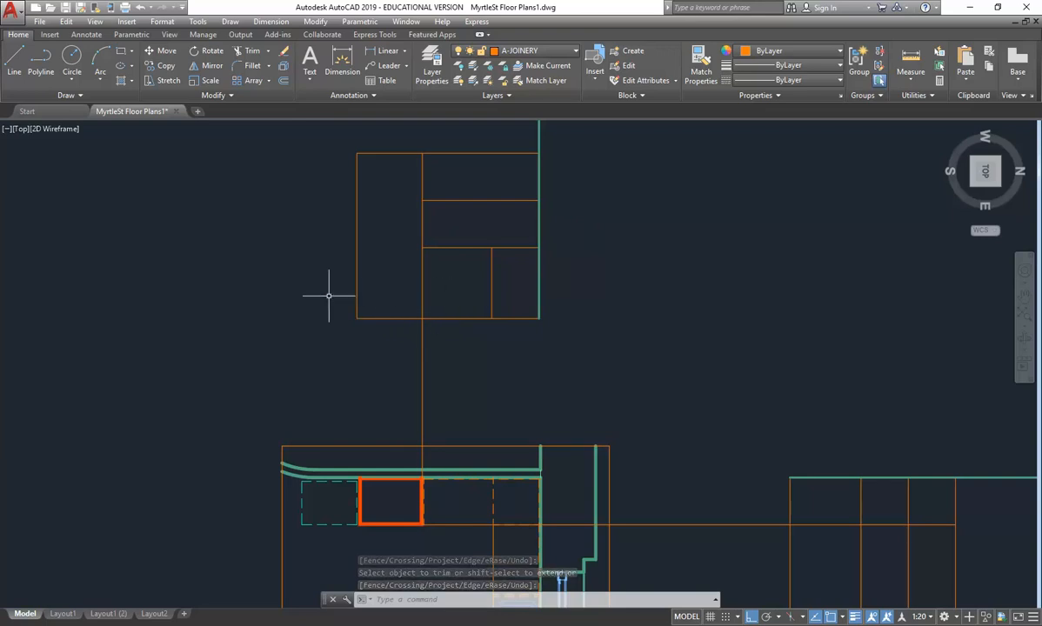
Step: Offset the elevation's base line 100 mm upward
key(Return)
text(100)
key(Return)
click(429, 318)
click(448, 271)
key(Escape)
text(tr)
key(Return)
click(423, 296)
key(Return)
click(426, 337)
click(389, 365)
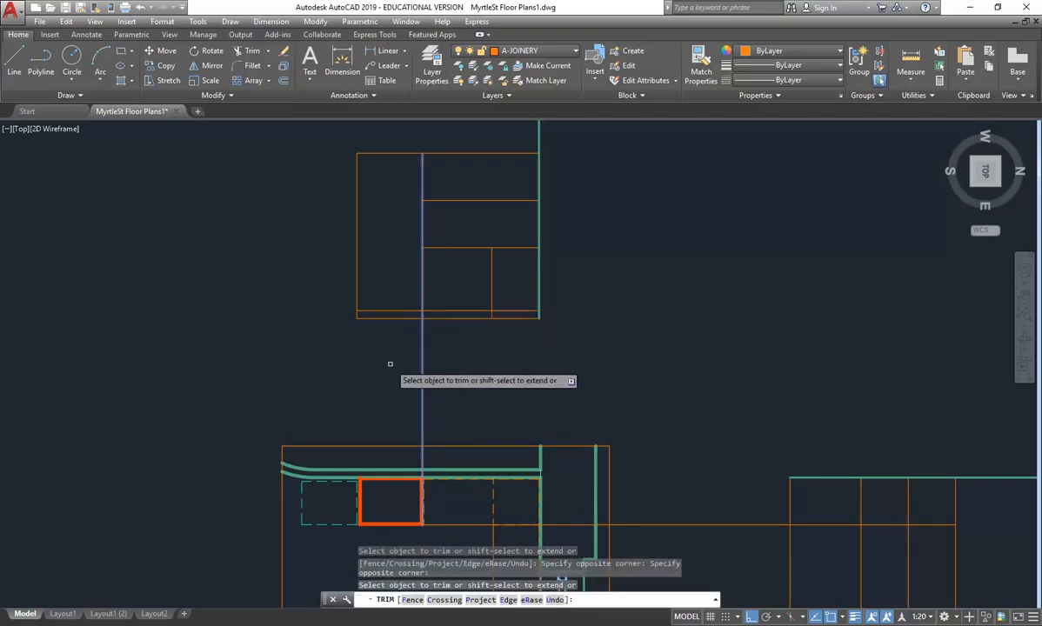
key(Escape)
Step: Trim the cupboard's projected vertical line below the 100 mm offset line
text(tr)
key(Return)
click(445, 310)
key(Return)
click(423, 357)
key(Return)
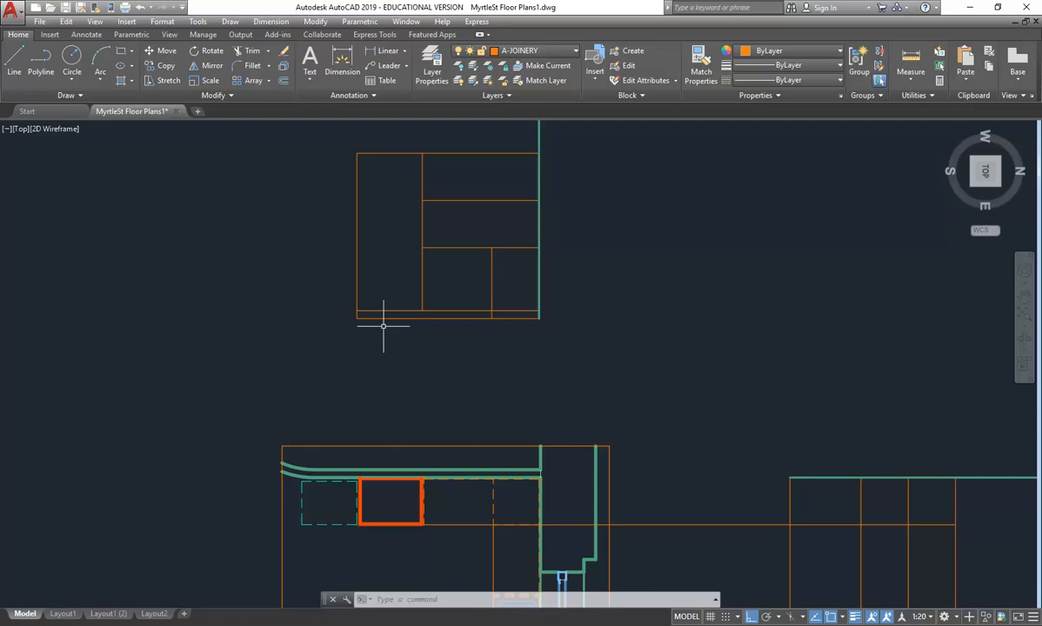
Step: Trim the two horizontal projection lines between the kitchen plan and the window-wall elevation, using the elevation's nearest vertical line as cutting edge
scroll(383, 314, down, 4)
scroll(384, 314, up, 2)
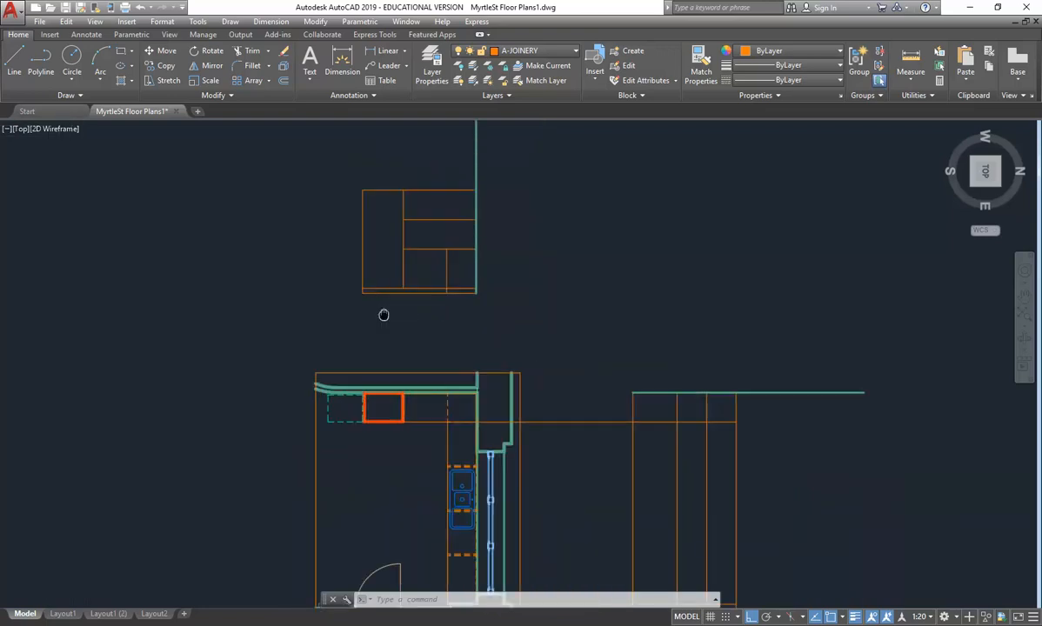
middle_drag(384, 314, 385, 348)
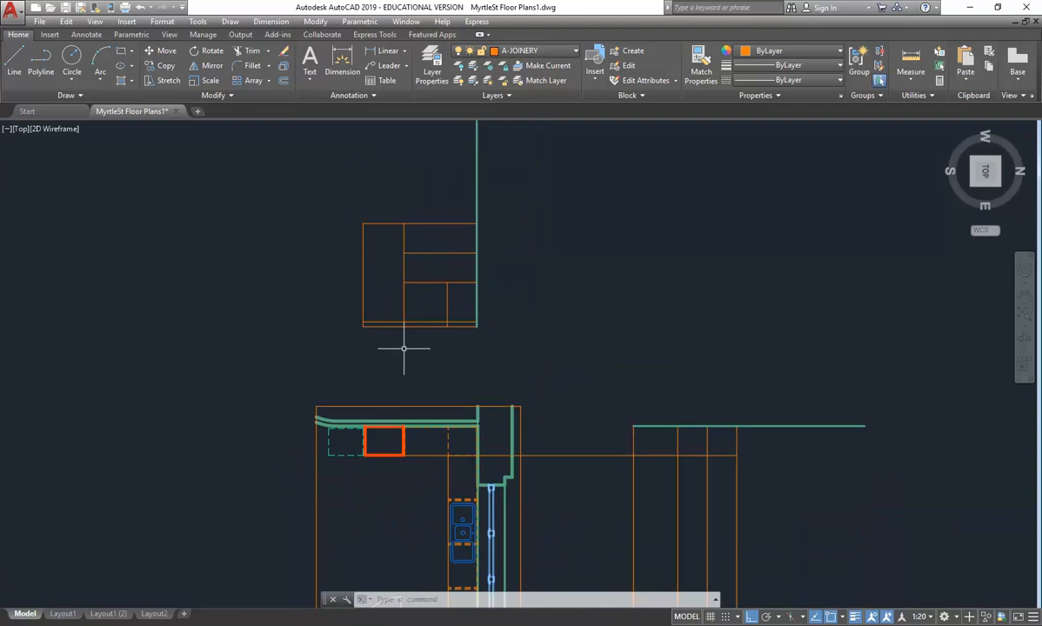
scroll(297, 233, down, 2)
scroll(459, 319, down, 2)
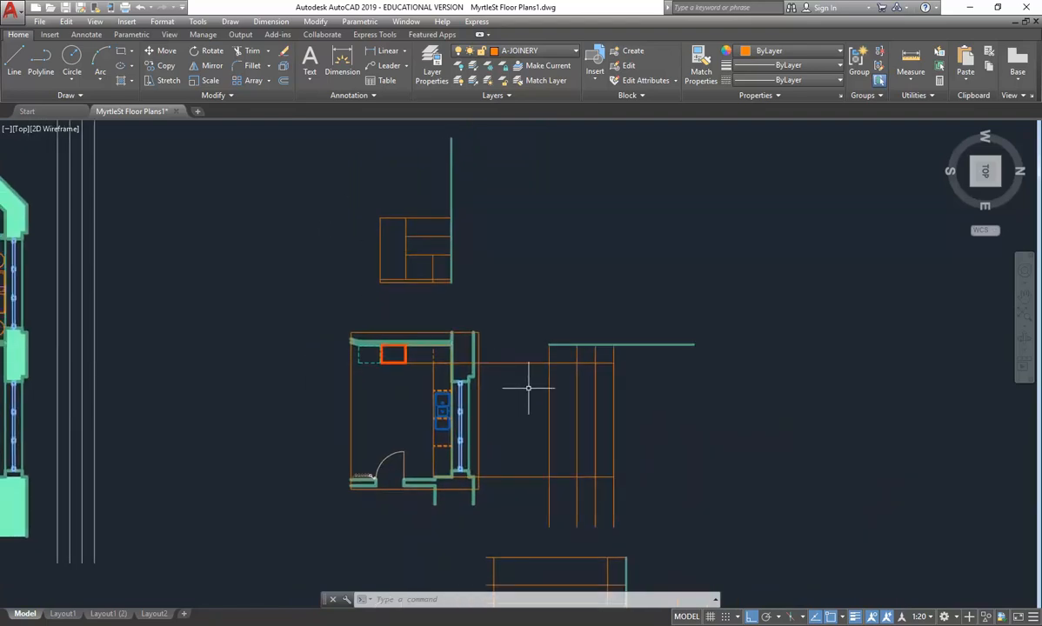
text(tr)
key(space)
click(561, 410)
click(525, 435)
key(space)
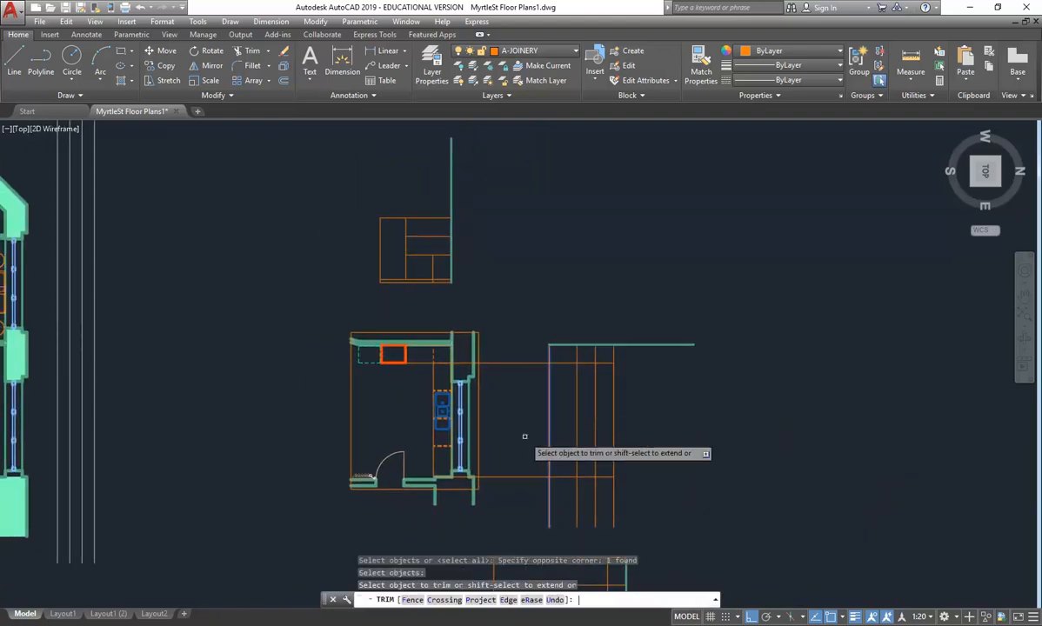
click(527, 355)
click(484, 523)
middle_drag(490, 462, 507, 310)
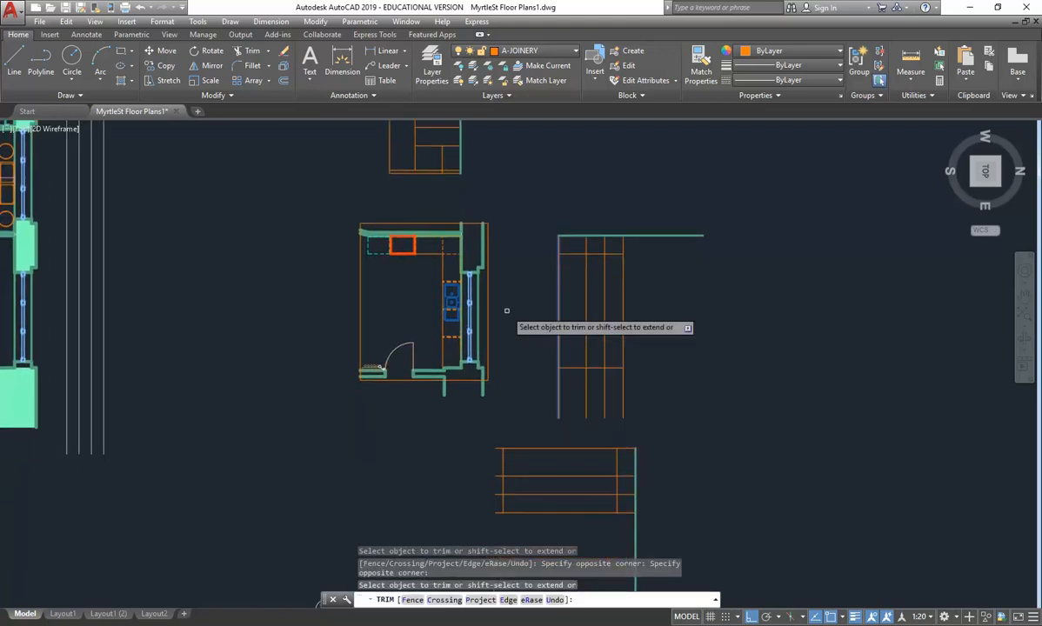
scroll(440, 409, down, 2)
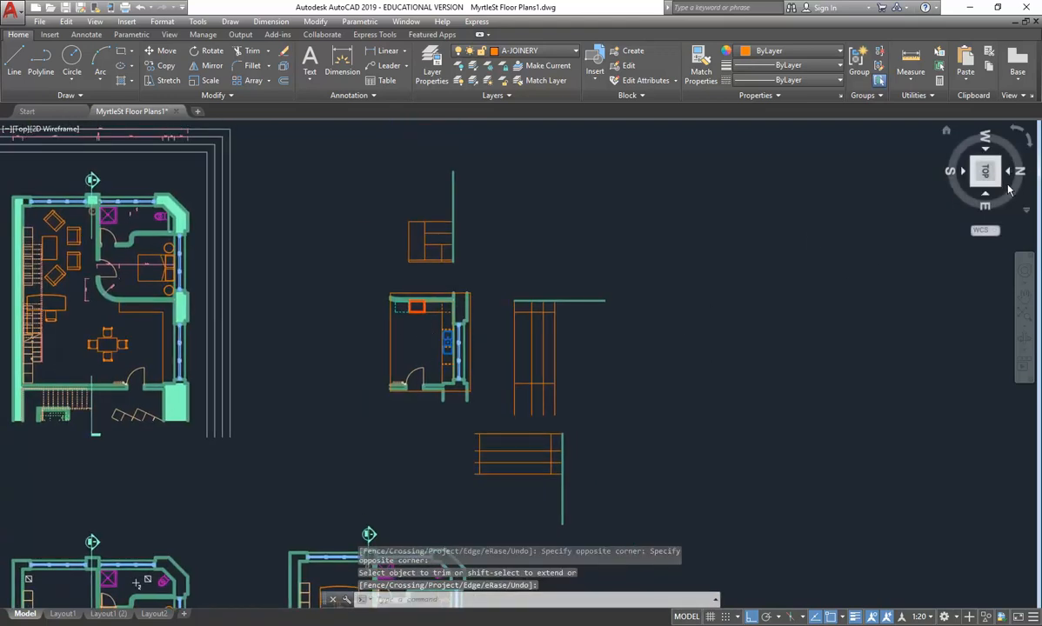
Step: Rotate the top view until north faces up and save the drawing
click(1029, 139)
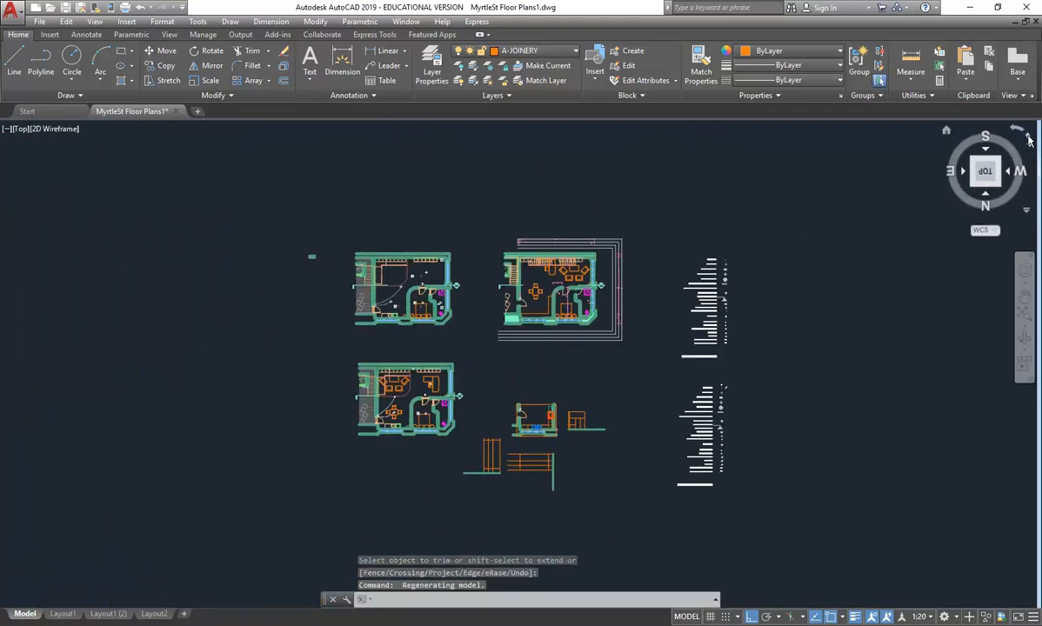
click(1029, 139)
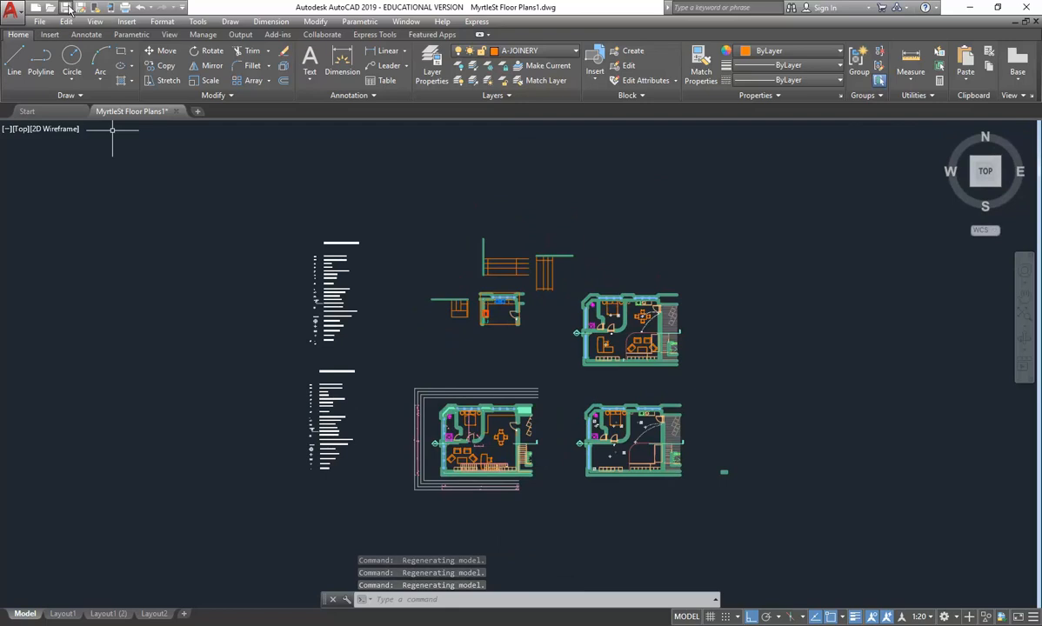
key(ctrl+s)
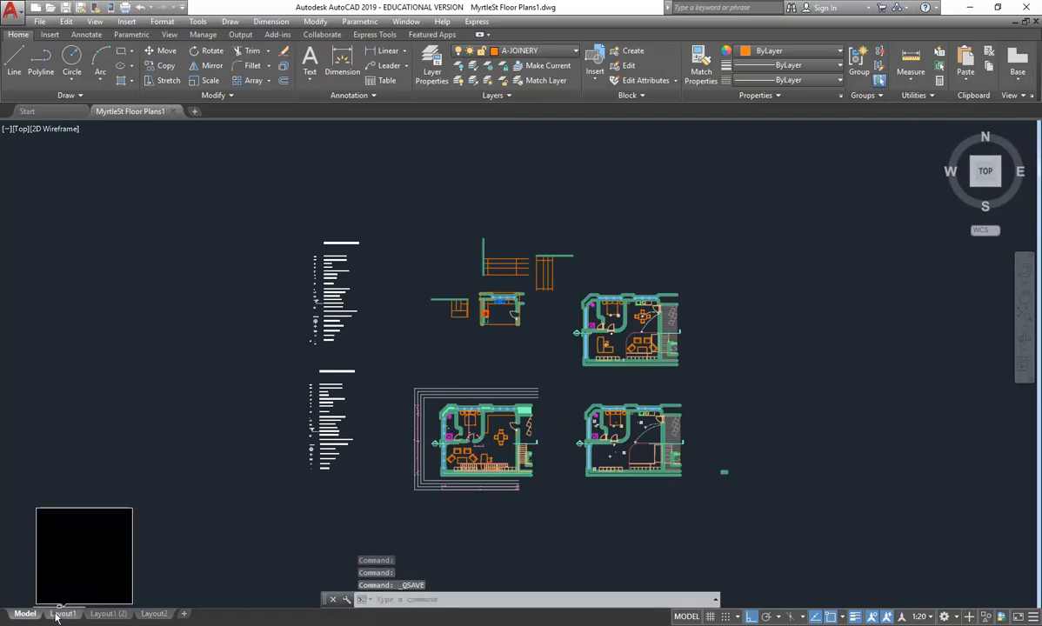
Step: Look through the sheets Layout2, Layout1 and Layout1 (2)
click(155, 614)
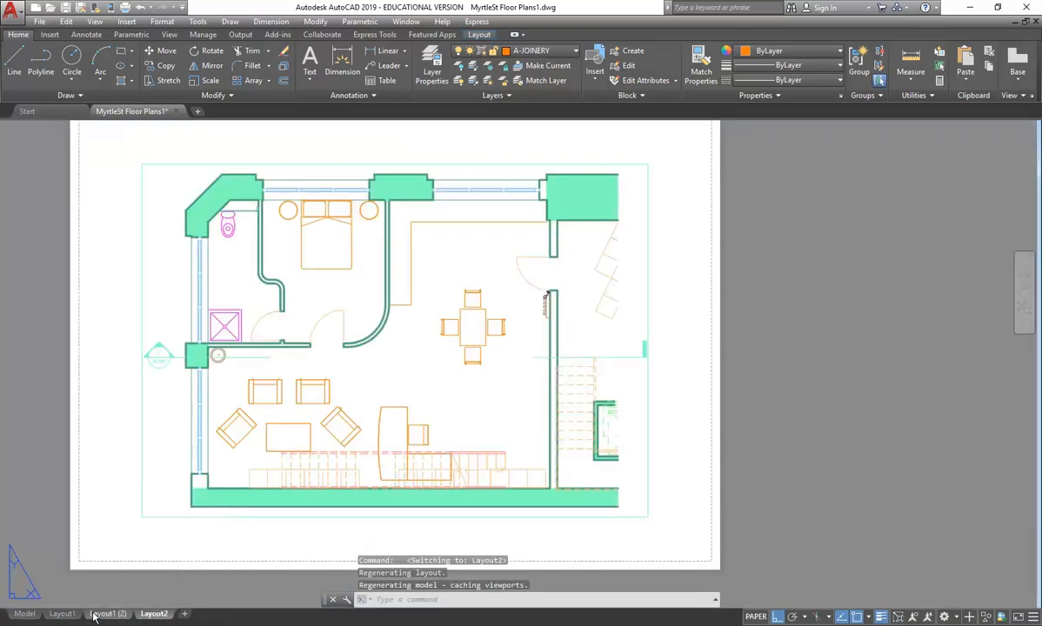
click(62, 614)
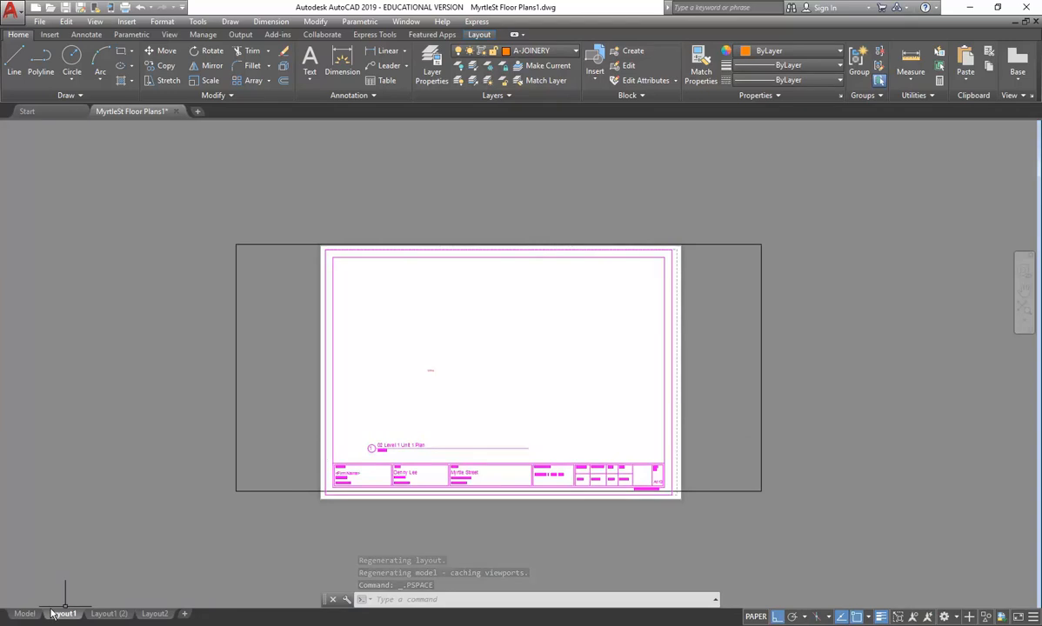
click(109, 614)
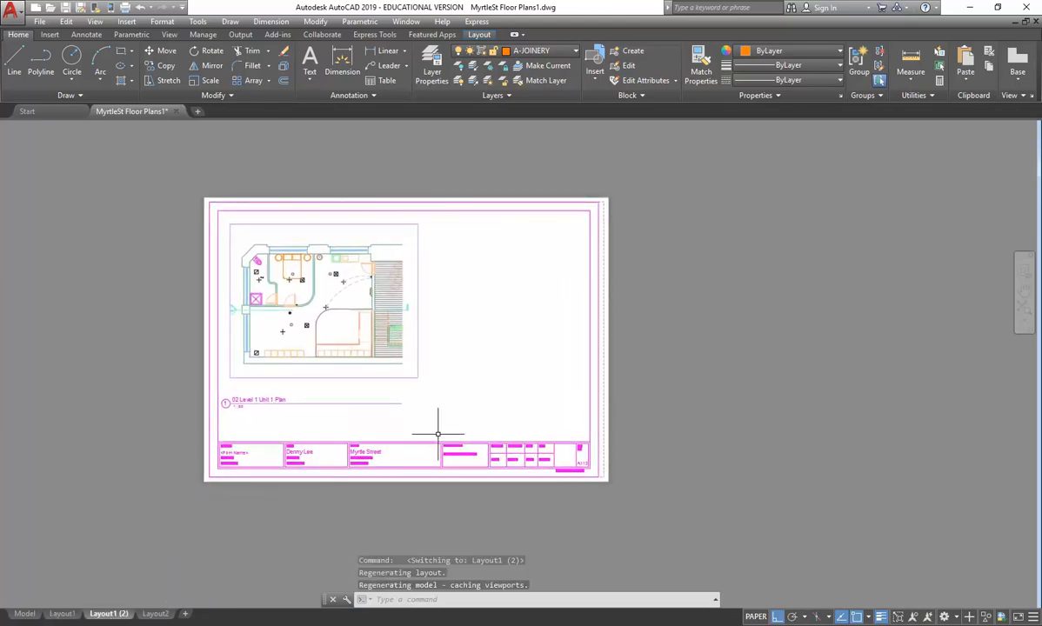
Step: Create a copy of the Layout1 (2) sheet placed before Layout2 and open the copy
right_click(109, 614)
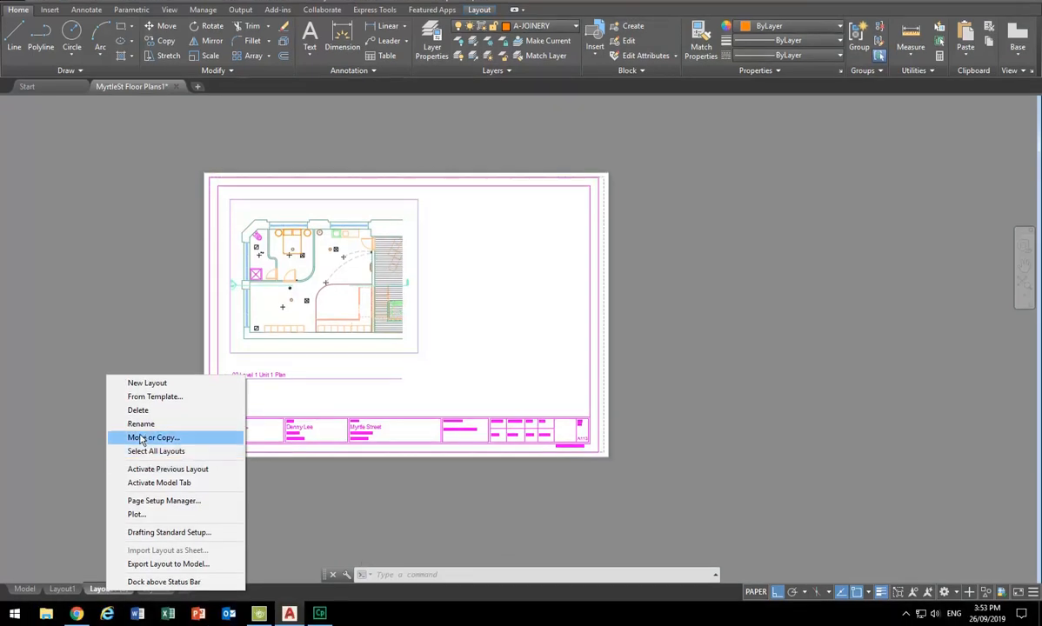
click(151, 462)
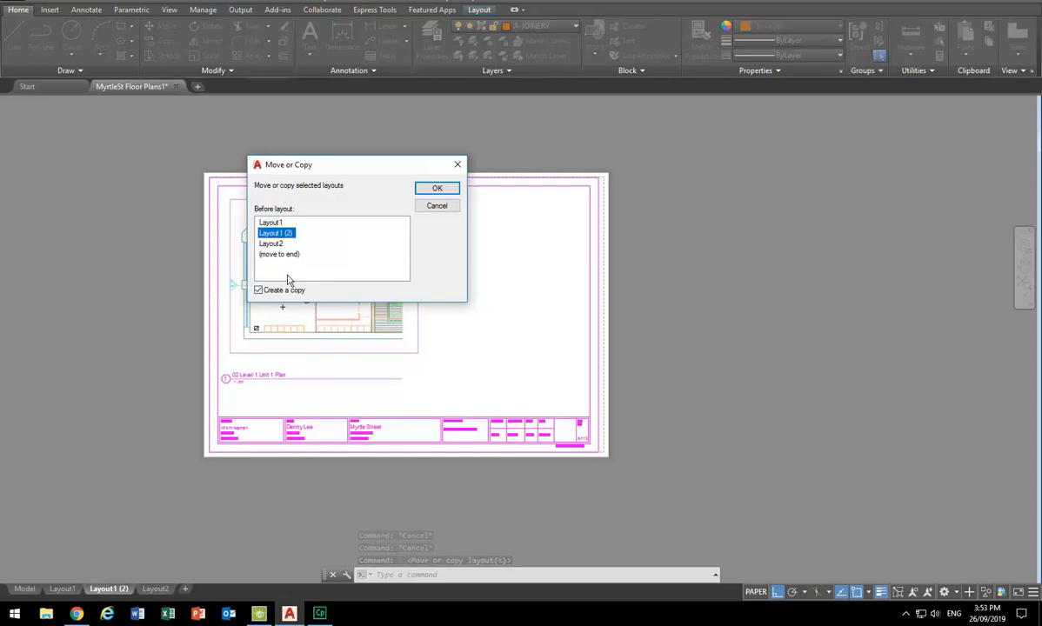
click(271, 244)
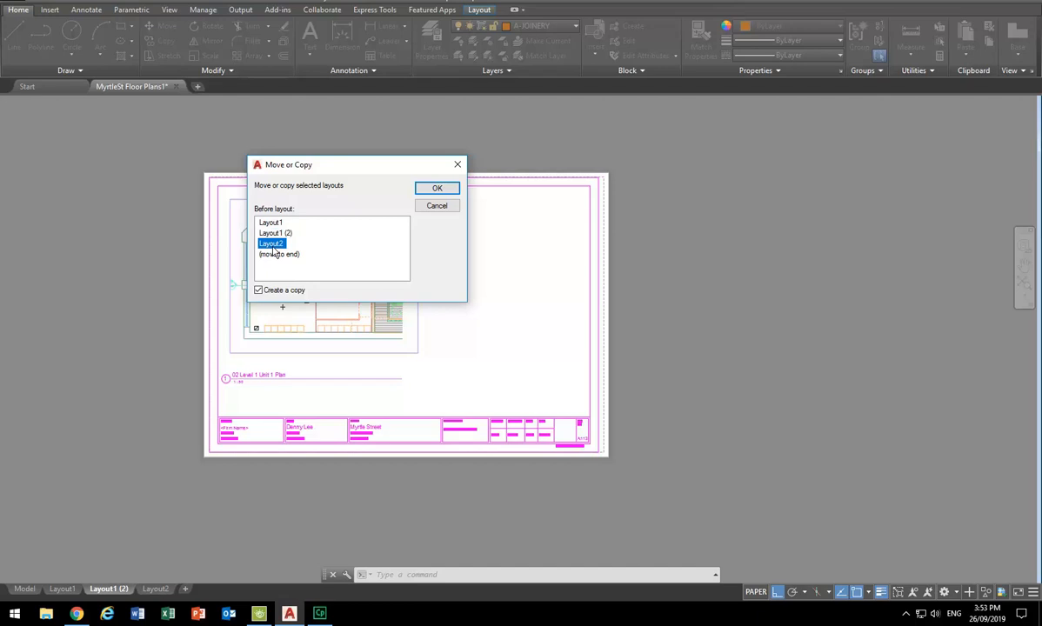
click(440, 188)
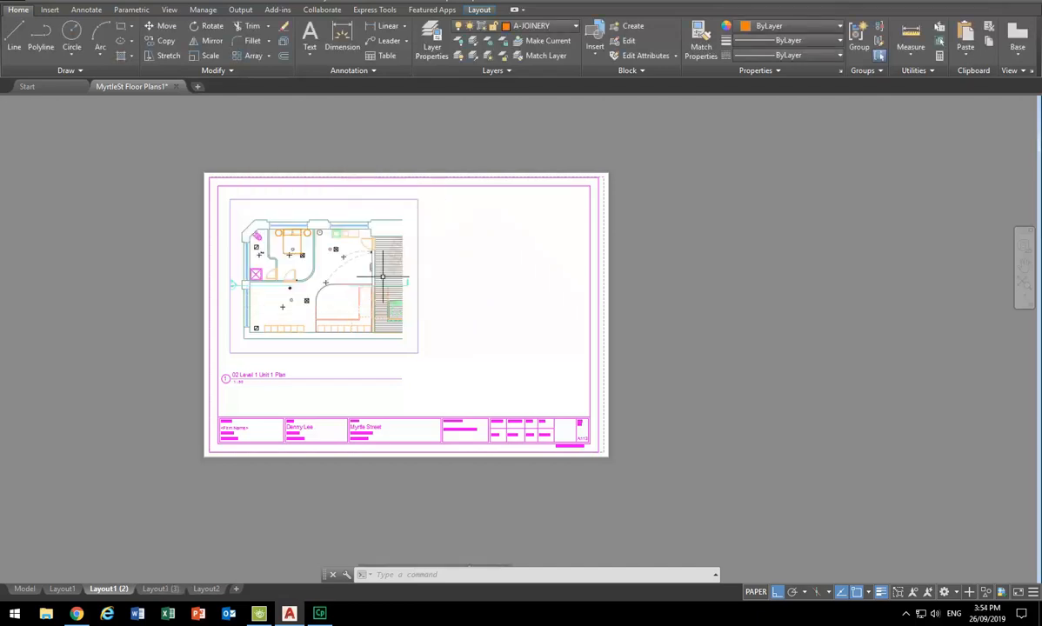
click(161, 589)
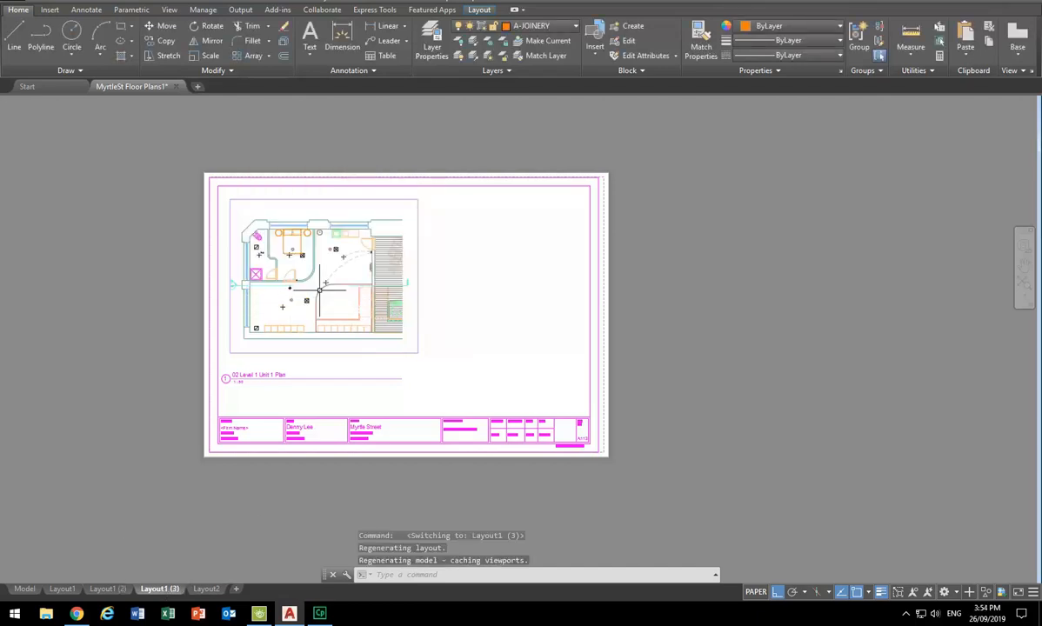
Step: Delete the floor plan viewport from the copied sheet
click(459, 360)
click(376, 294)
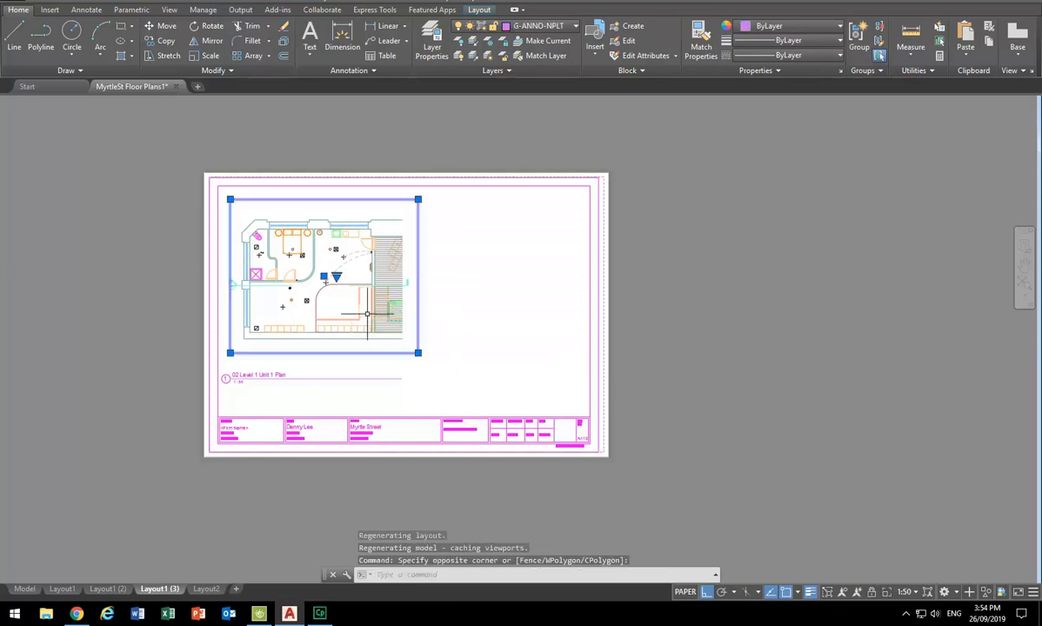
key(Delete)
Step: Move the "02 Level 1 Unit 1 Plan" drawing title straight down to just above the title block
scroll(210, 354, up, 3)
click(97, 324)
click(557, 401)
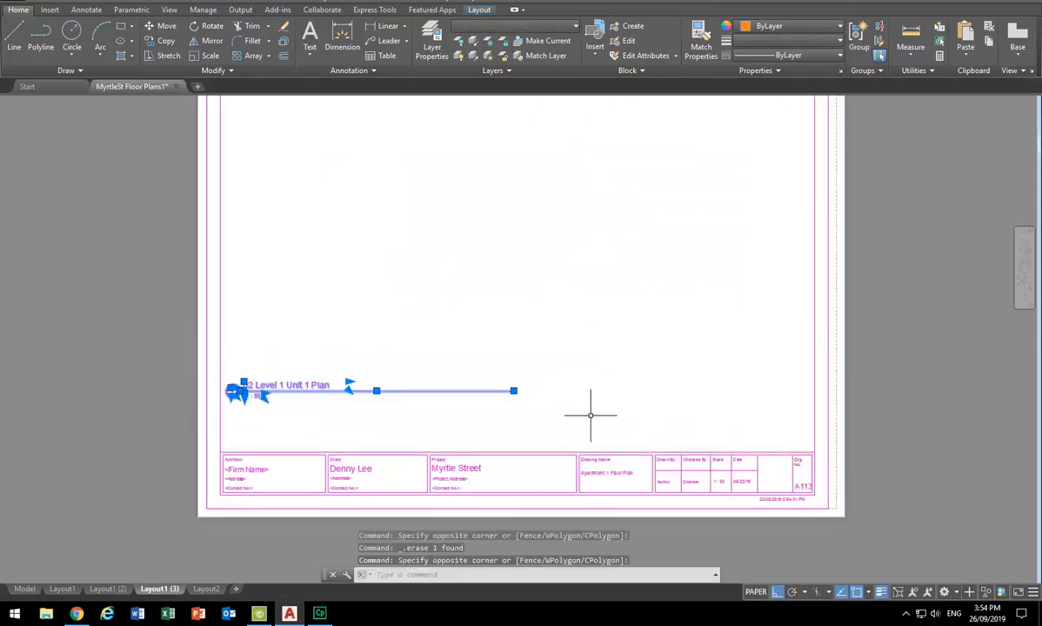
click(161, 25)
click(522, 224)
click(536, 271)
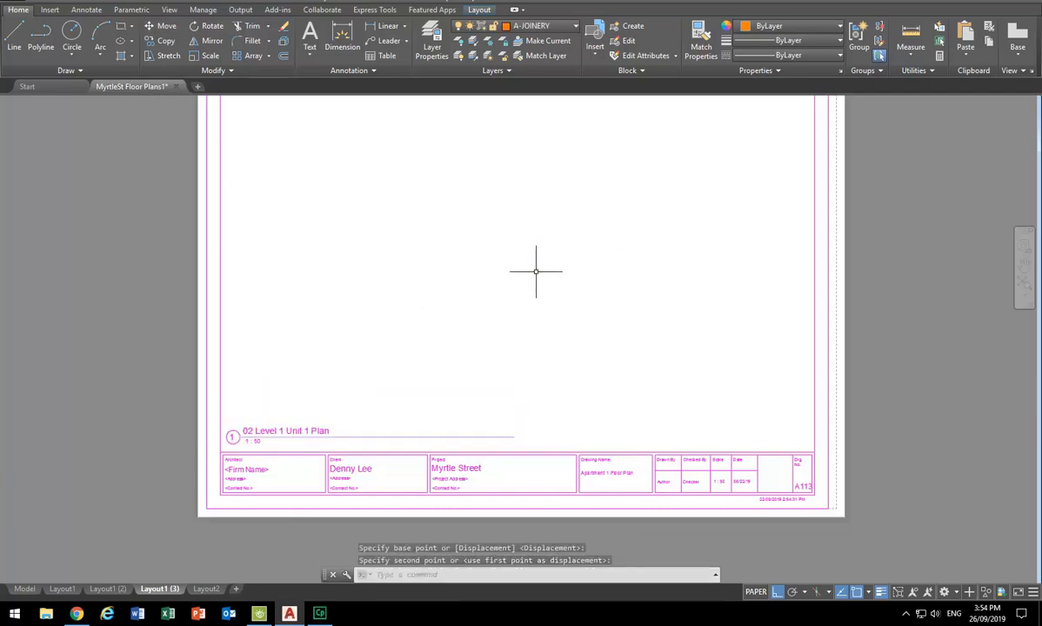
scroll(536, 272, down, 2)
middle_drag(531, 279, 403, 331)
scroll(400, 333, up, 2)
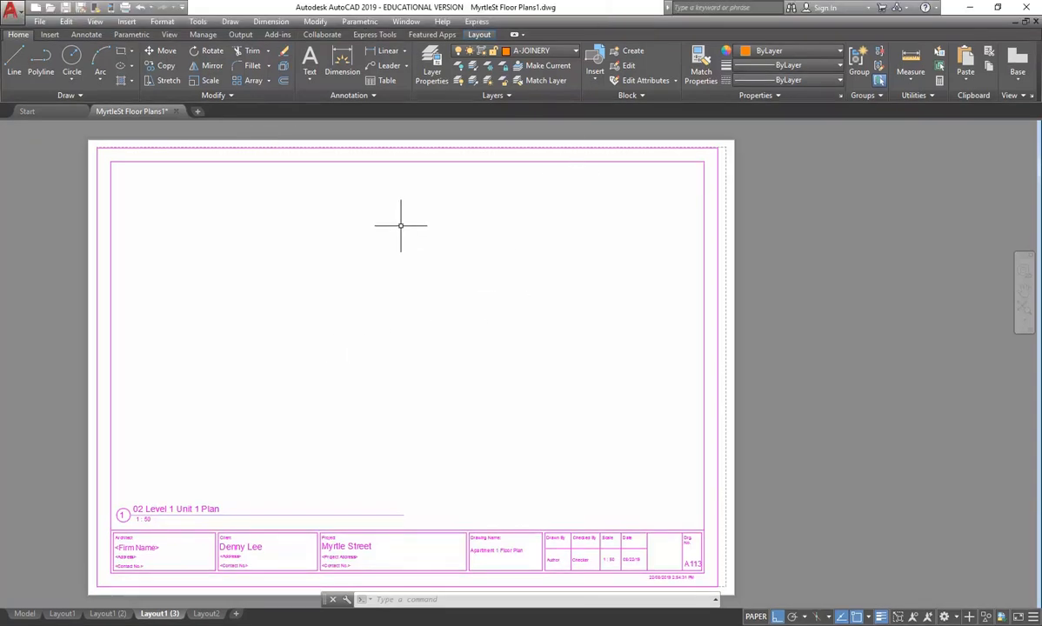
Step: Make G-ANNO-NPLT the current layer and create a rectangular viewport in the upper-left part of the sheet
click(479, 34)
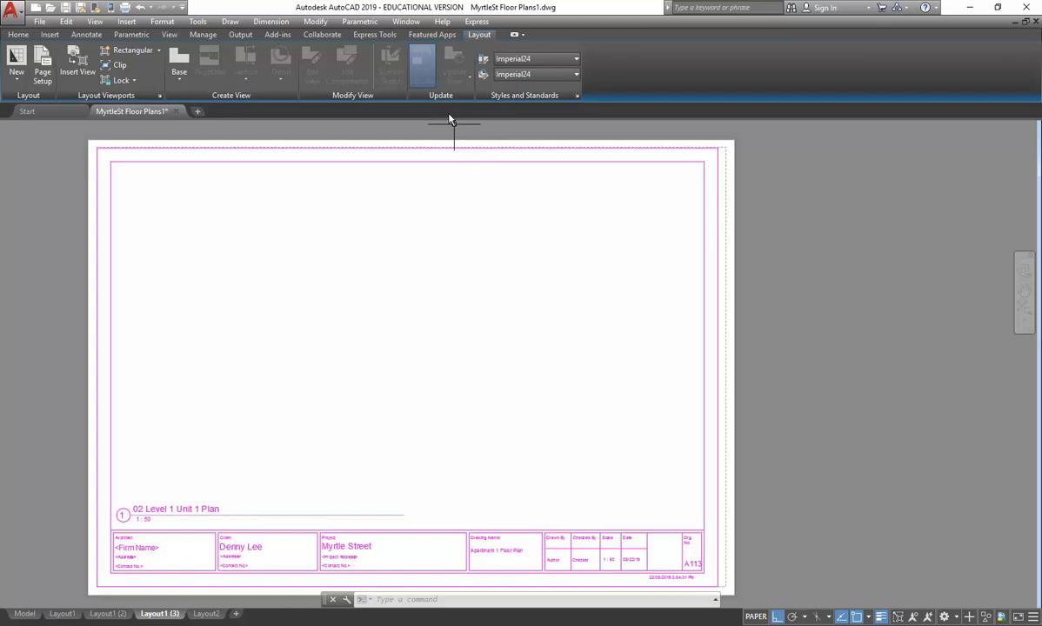
click(539, 59)
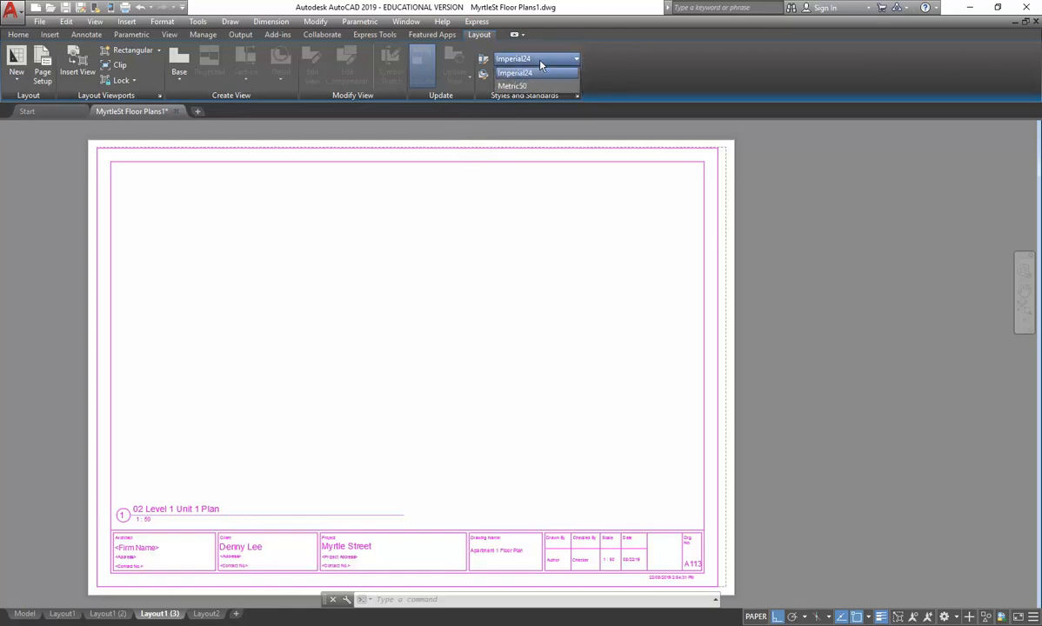
click(542, 61)
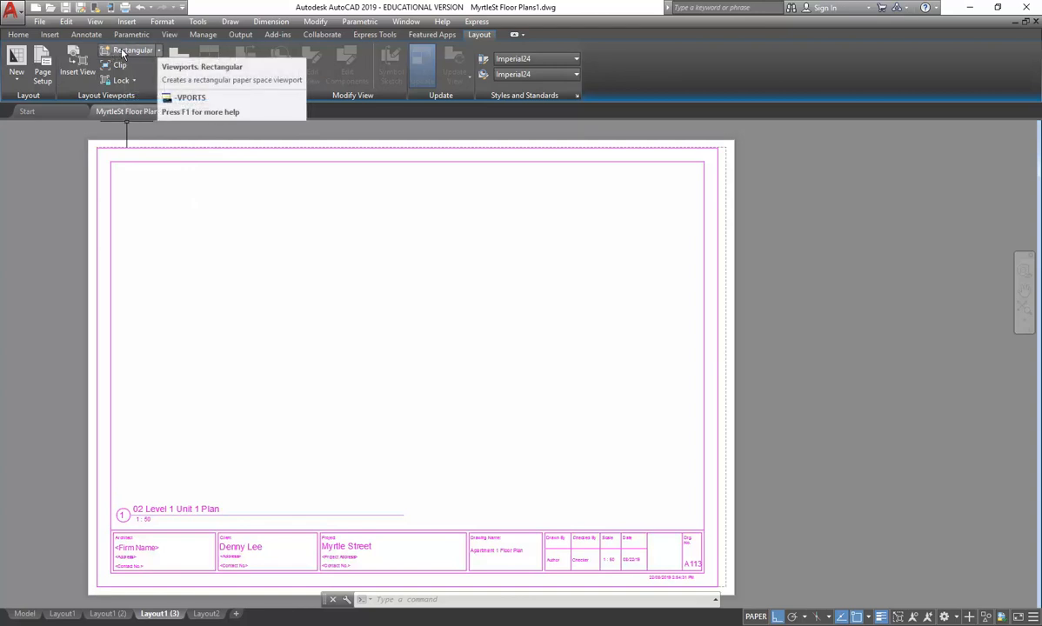
click(14, 36)
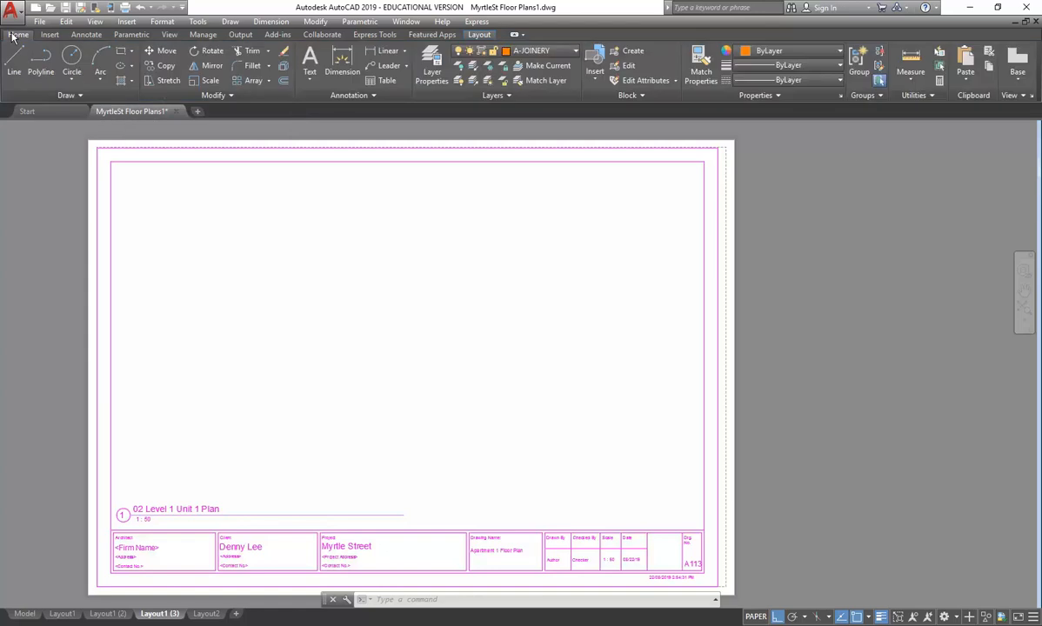
click(532, 51)
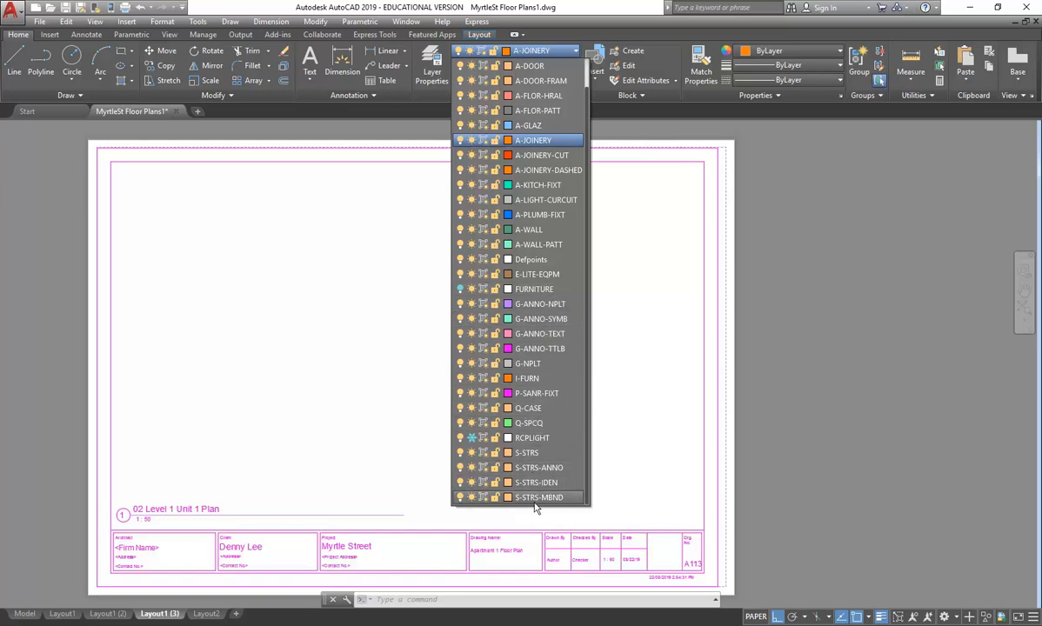
click(538, 304)
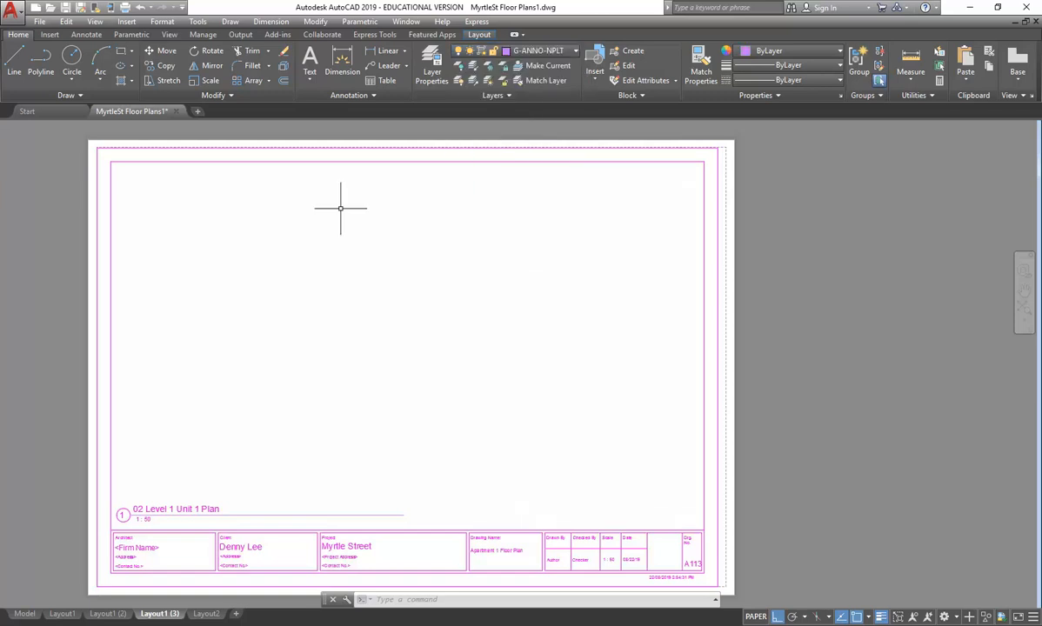
click(483, 34)
click(121, 50)
click(136, 180)
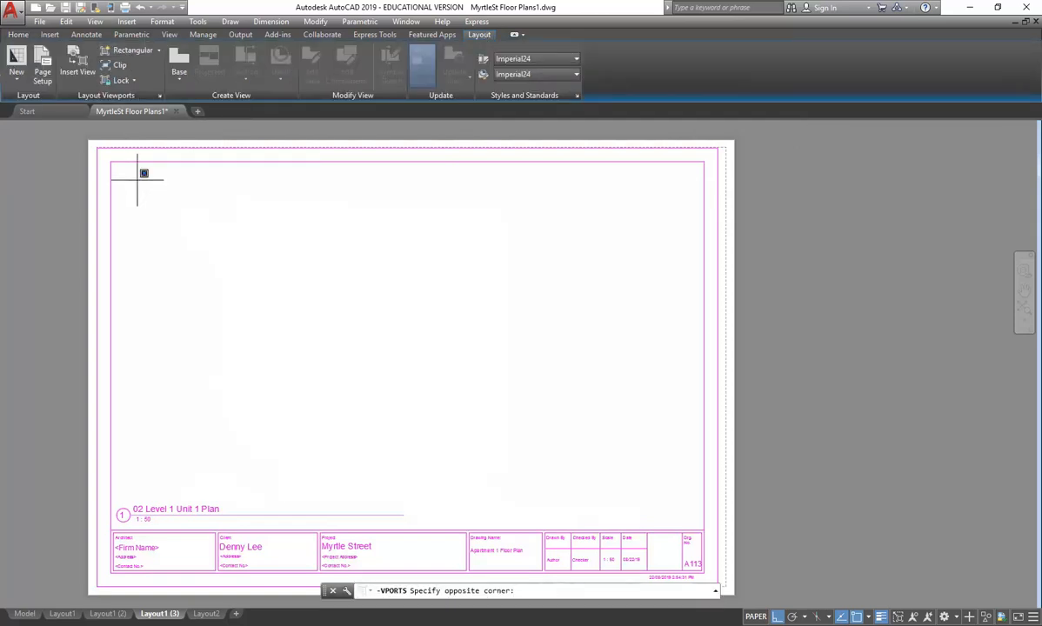
click(357, 334)
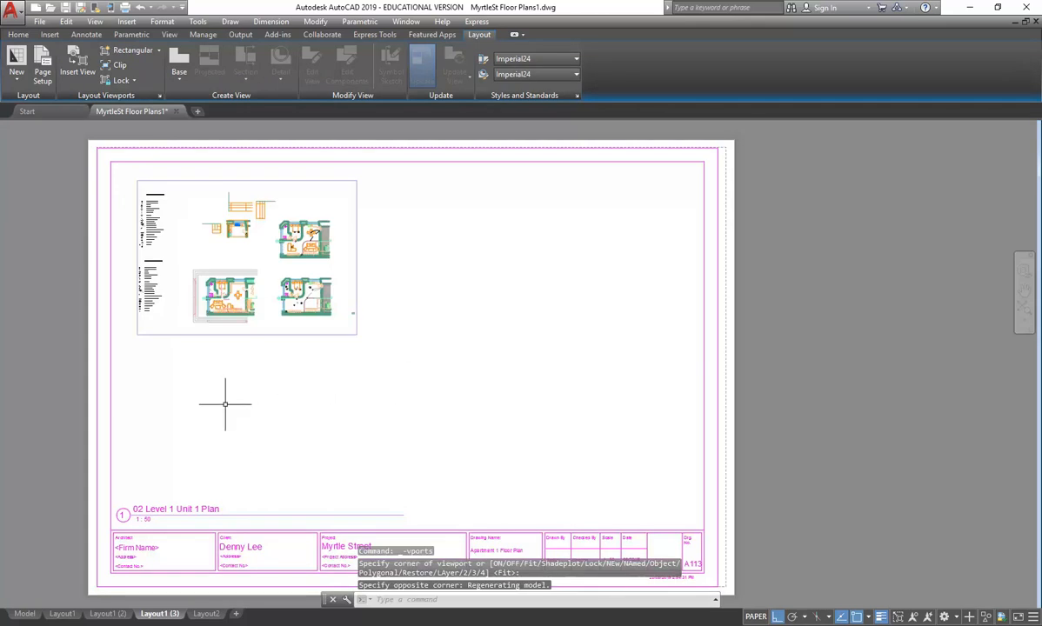
Step: Activate the new viewport, set its scale to 1:20 and bring the kitchen plan into it
double_click(205, 237)
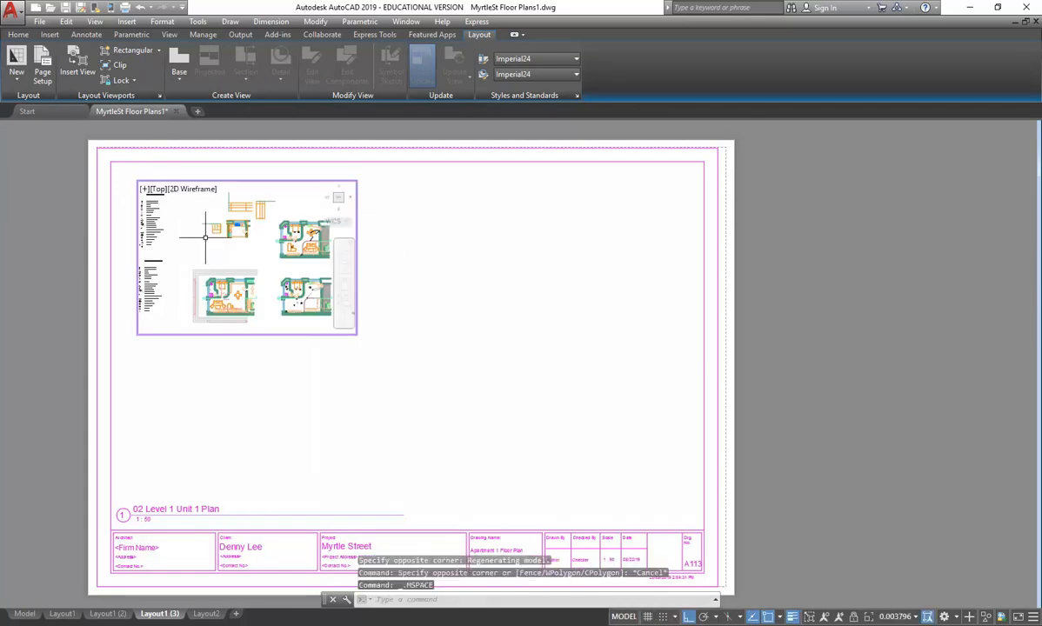
click(896, 616)
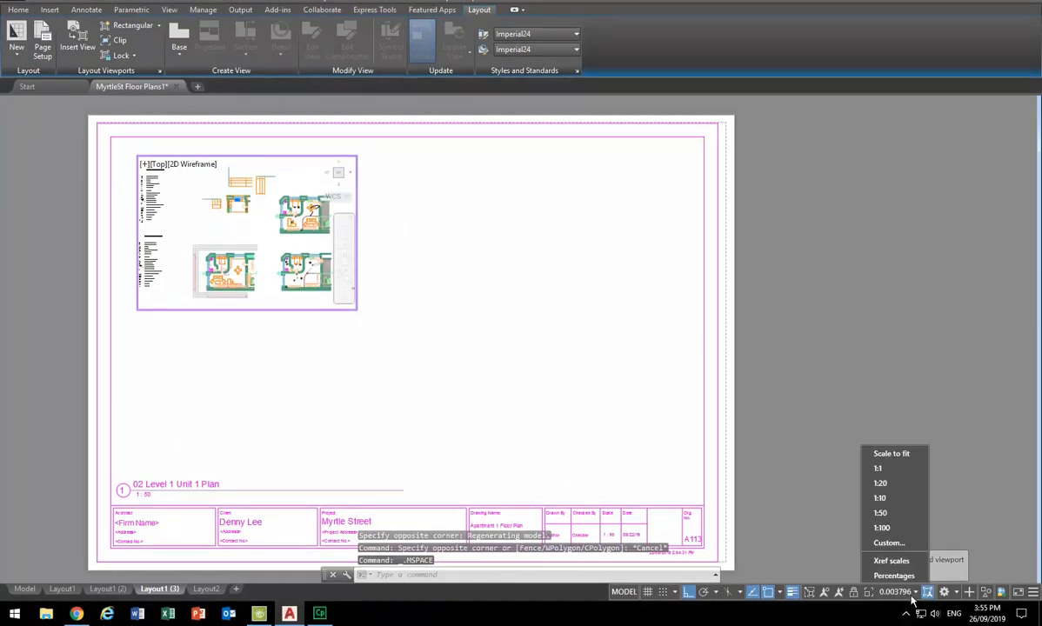
click(881, 483)
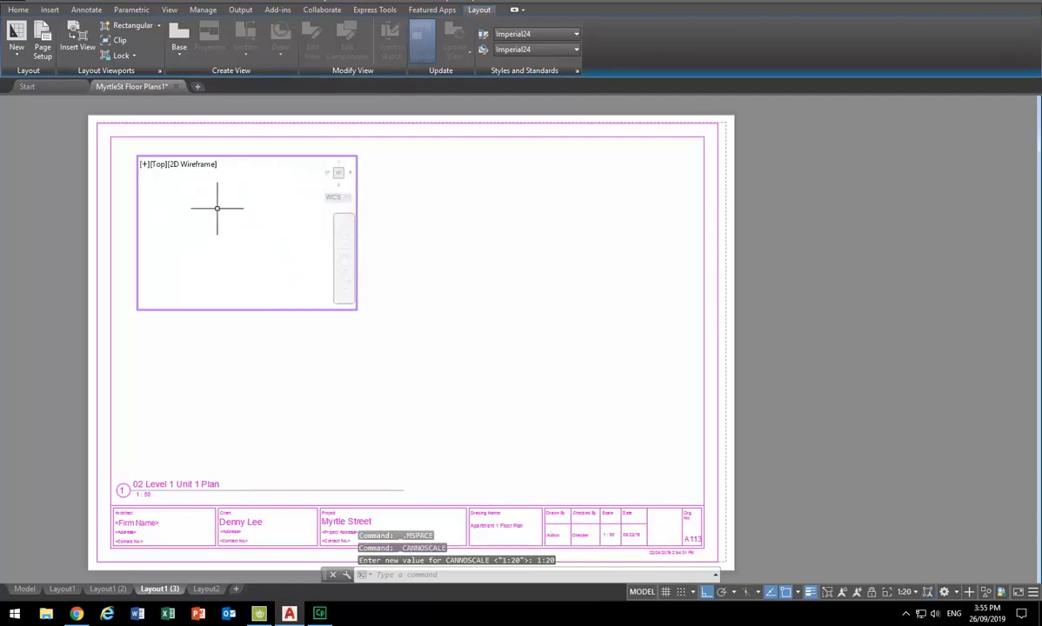
middle_drag(195, 224, 216, 479)
mouse_move(216, 516)
middle_down()
mouse_move(207, 527)
mouse_move(175, 524)
middle_up()
middle_drag(331, 233, 310, 239)
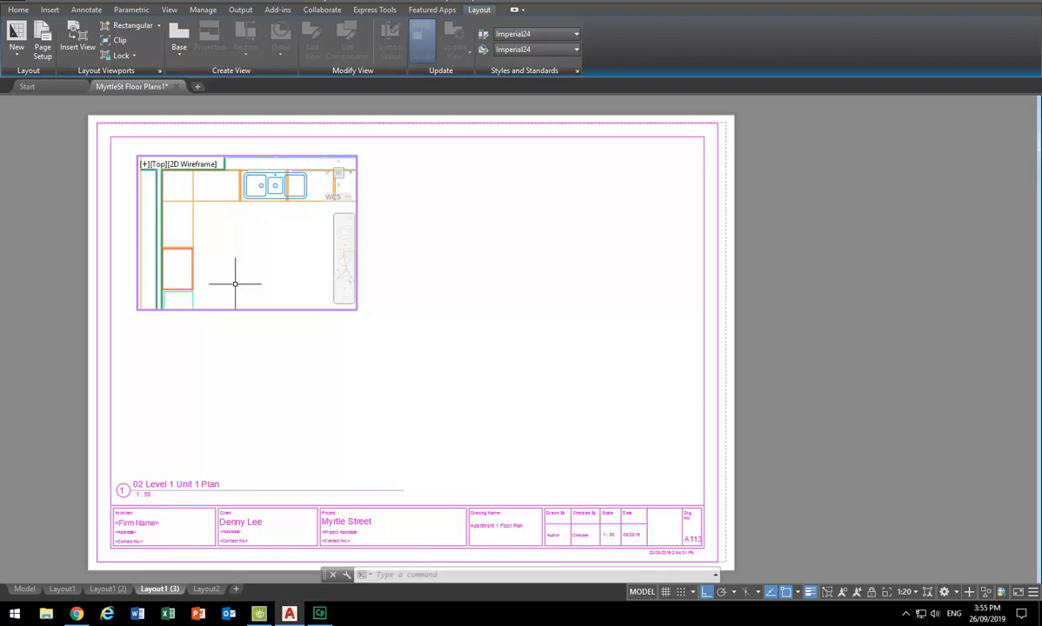
Step: Centre the kitchen plan in the viewport, reapply the 1:20 scale, align the plan's upper-left part and return to paper space
scroll(235, 284, down, 6)
scroll(234, 284, up, 2)
mouse_move(294, 296)
middle_down()
mouse_move(295, 281)
mouse_move(221, 267)
middle_up()
scroll(232, 262, up, 3)
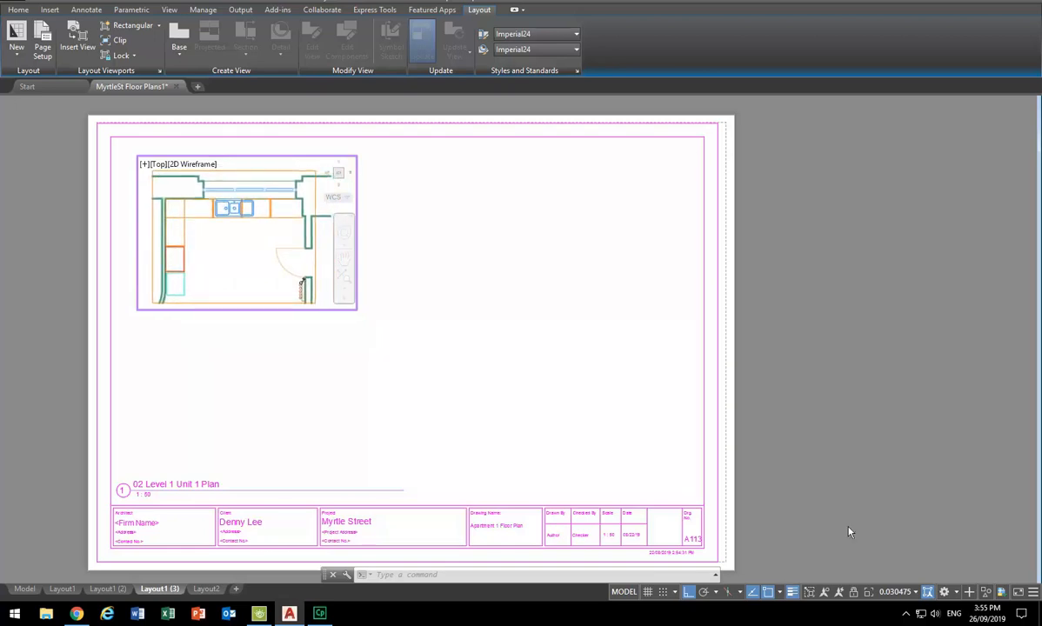
click(916, 593)
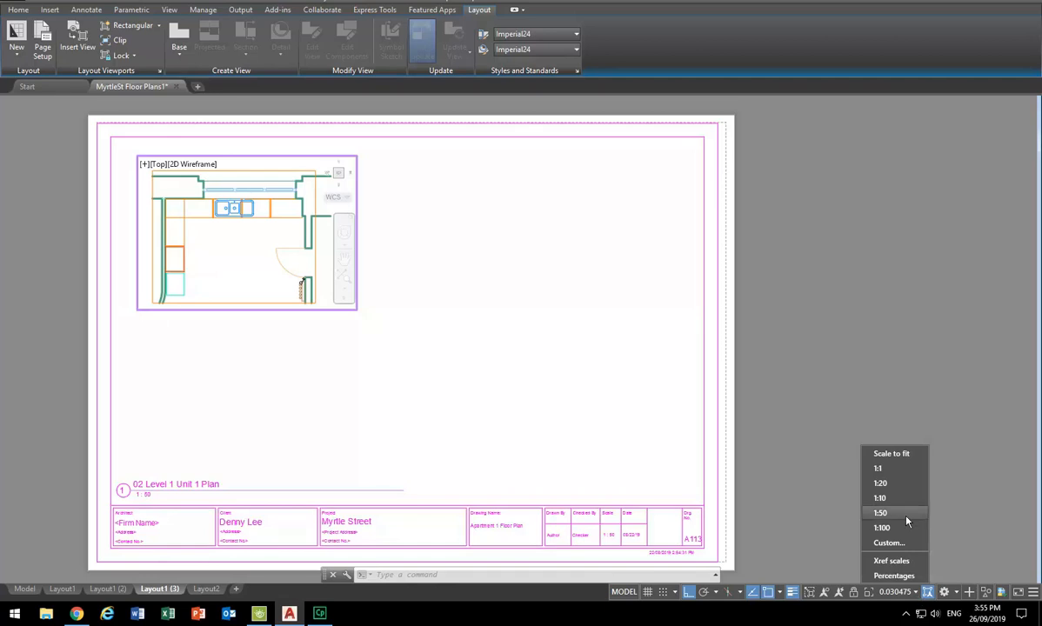
click(880, 484)
middle_drag(174, 250, 217, 279)
double_click(245, 371)
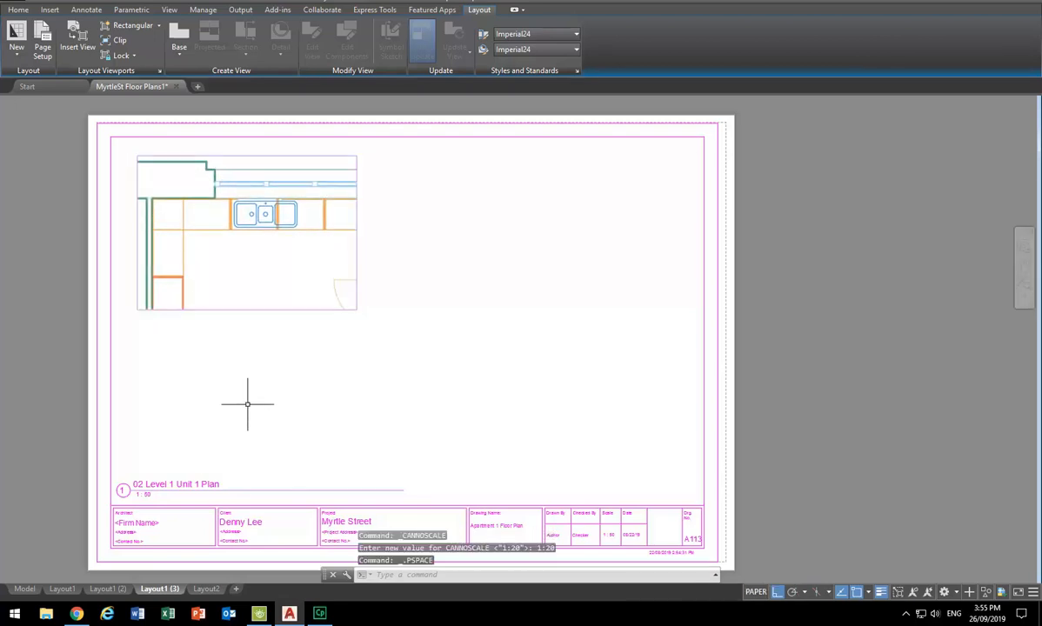
Step: Stretch the viewport's lower-right corner until the frame encloses the kitchen plan down to the wall below the door
click(262, 309)
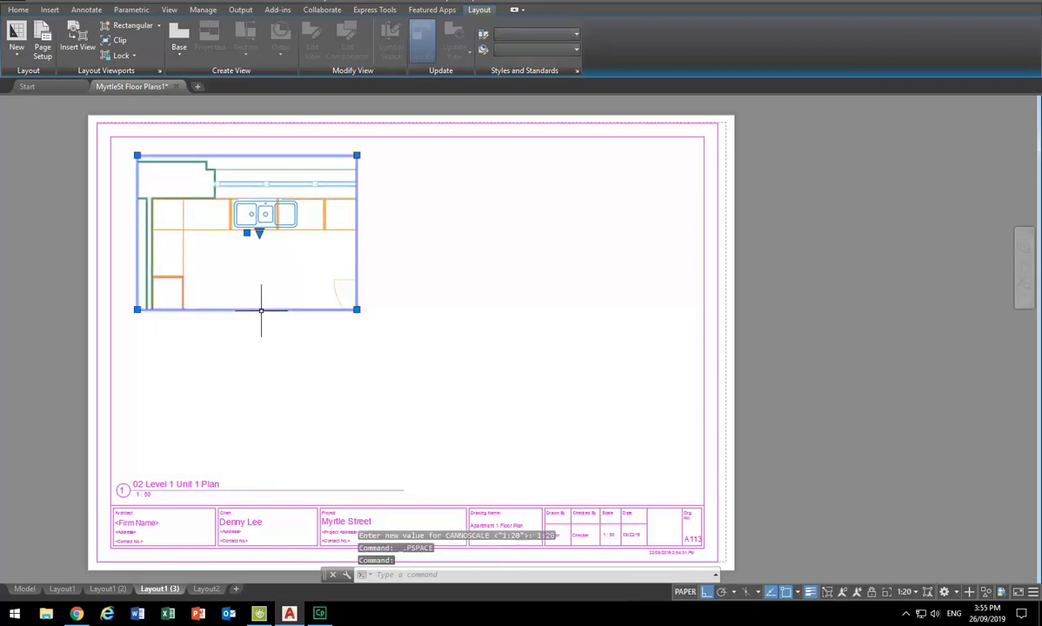
click(357, 309)
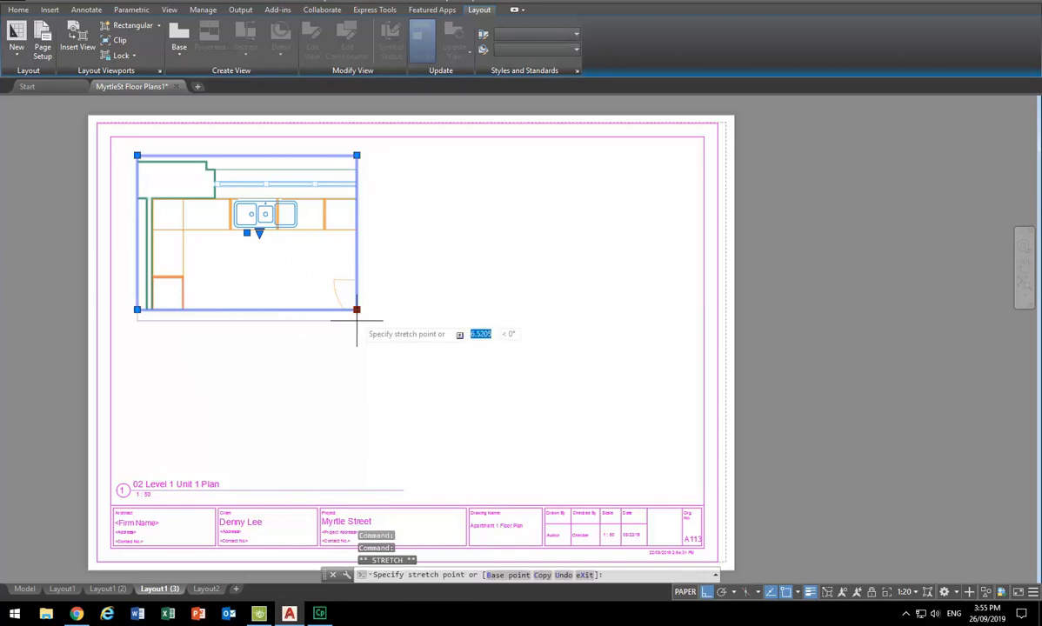
click(403, 356)
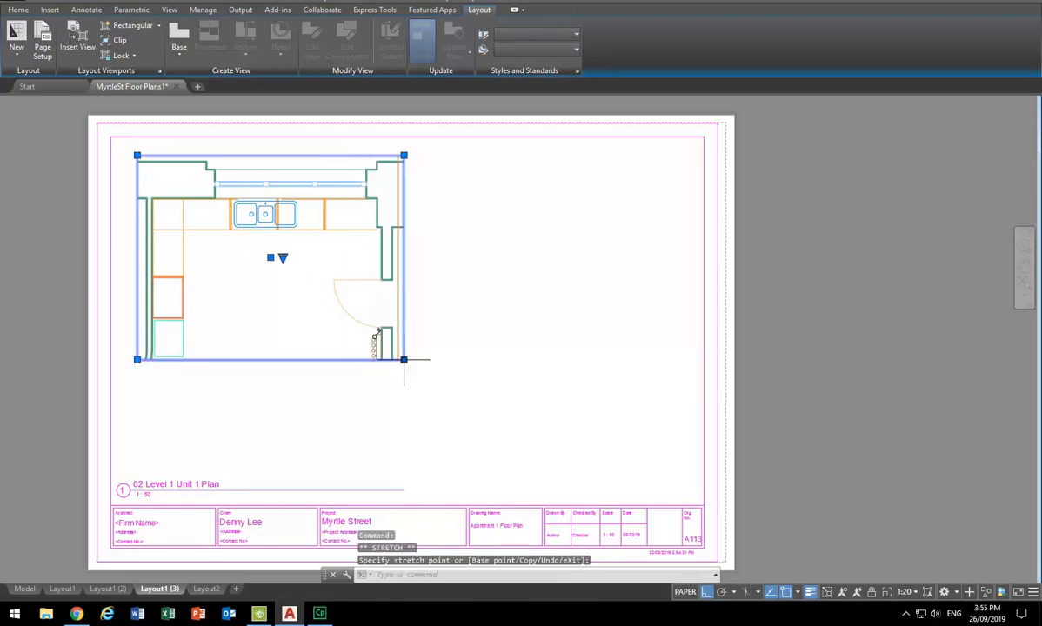
click(404, 366)
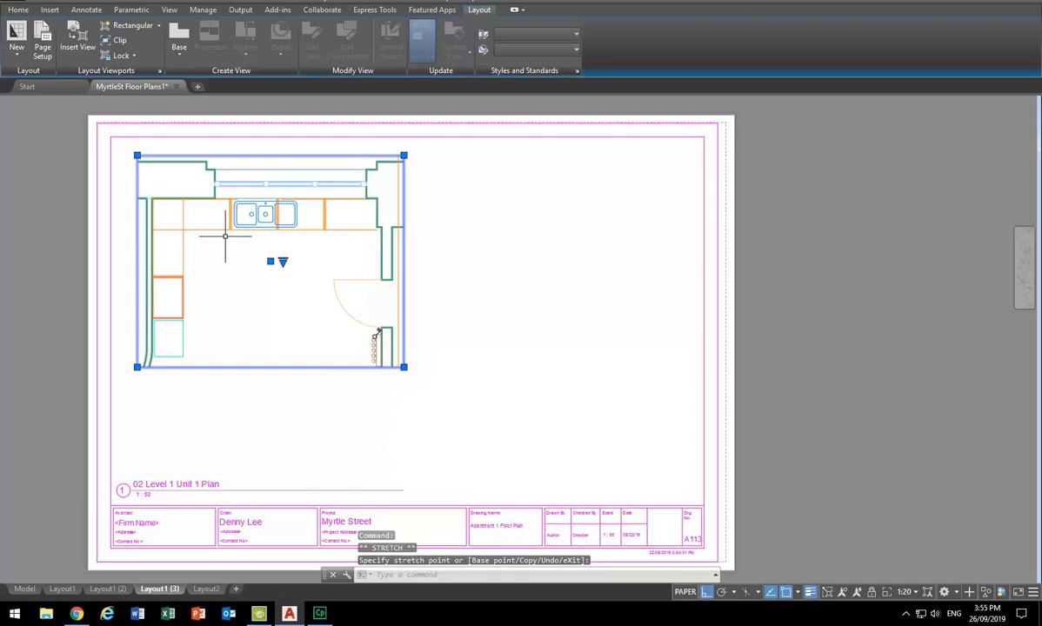
key(Escape)
key(Escape)
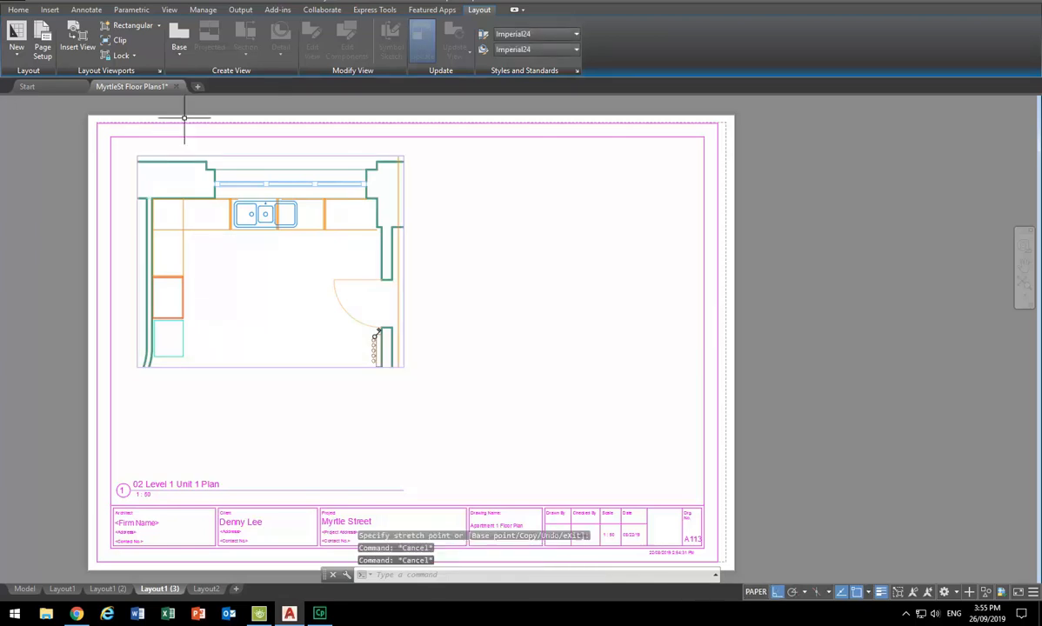
Step: Turn off ortho and move the kitchen plan viewport close to the upper-left corner of the sheet's inner border
click(228, 156)
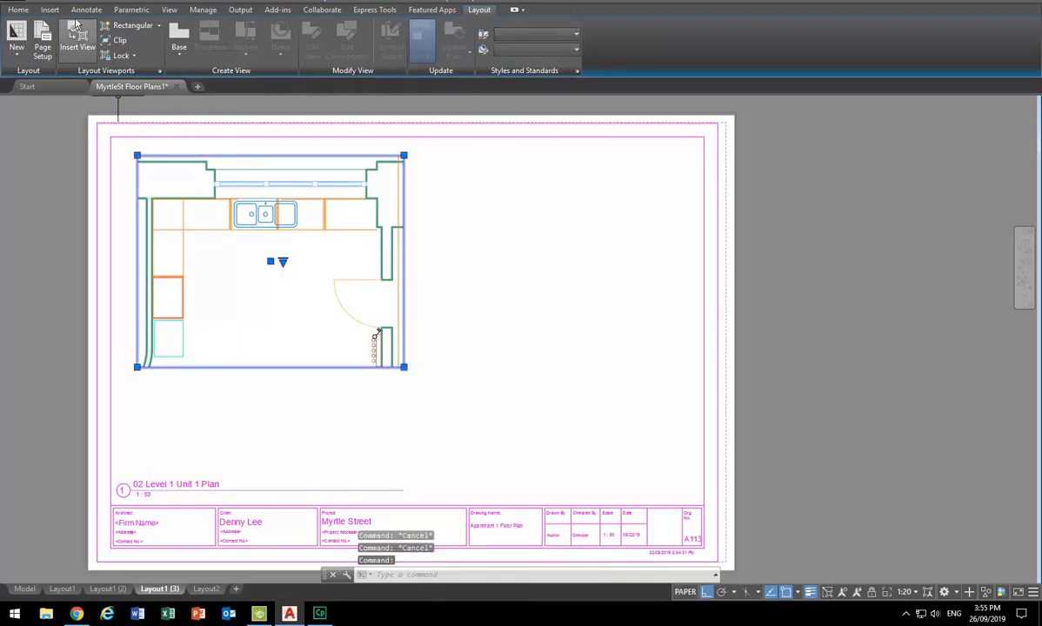
click(17, 9)
click(160, 26)
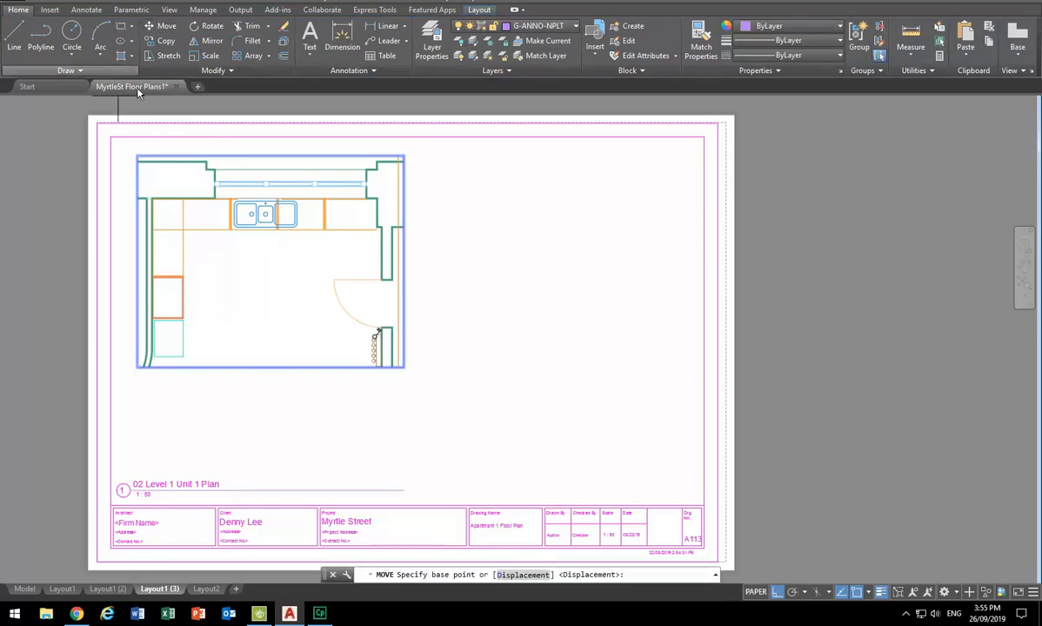
click(137, 155)
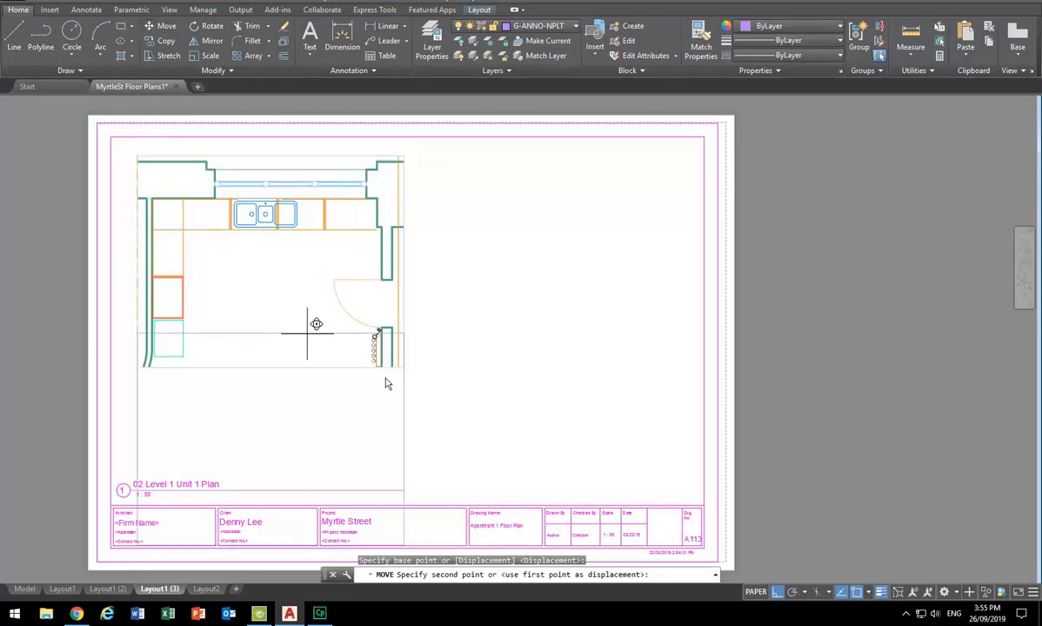
click(776, 592)
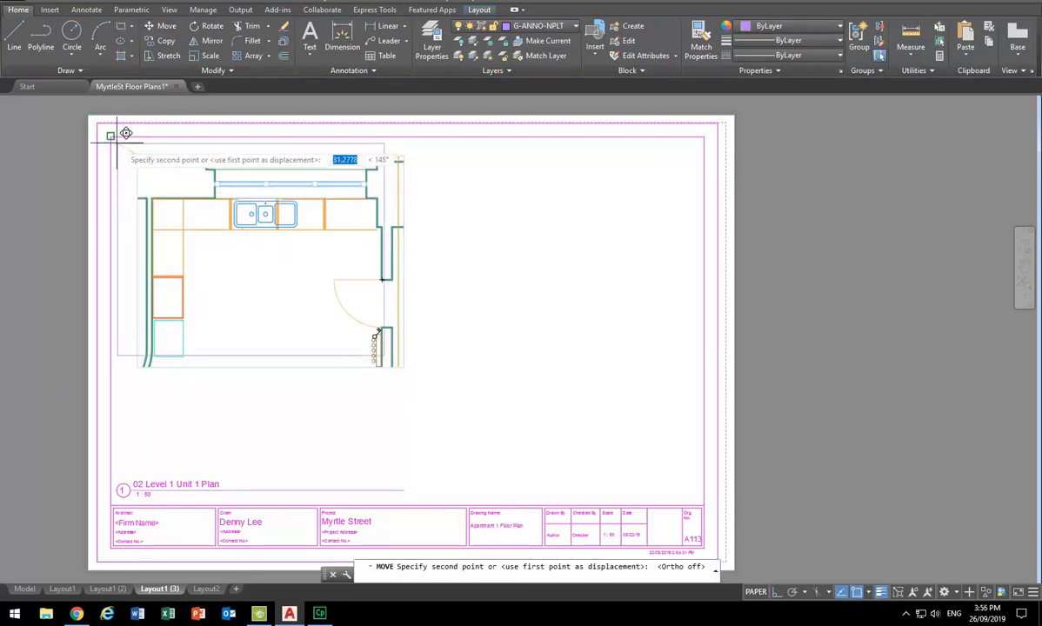
key(Escape)
key(Escape)
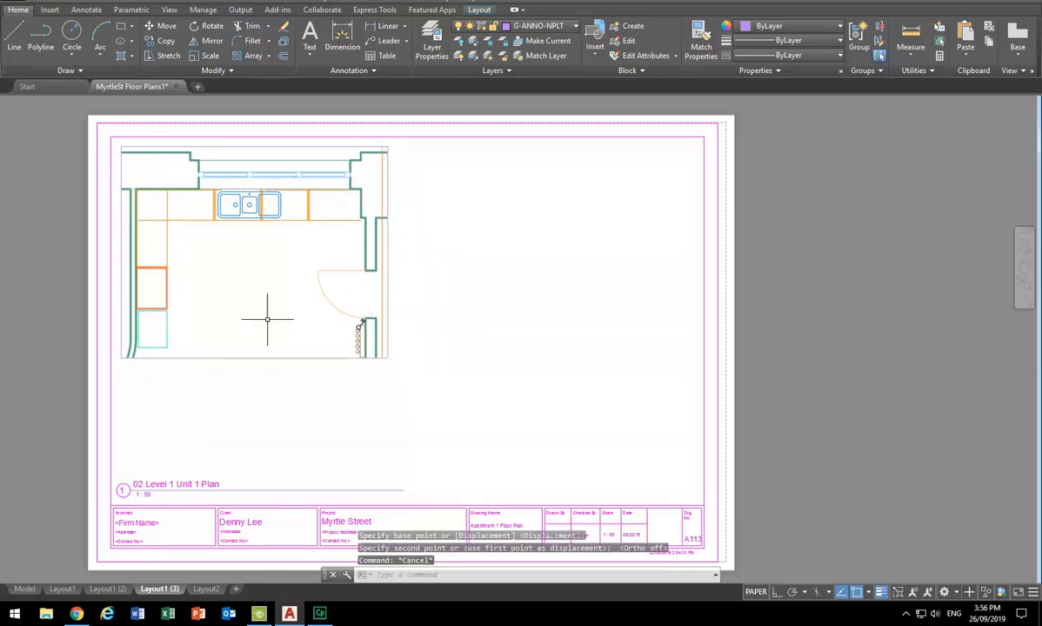
click(294, 346)
click(267, 391)
key(Escape)
key(Escape)
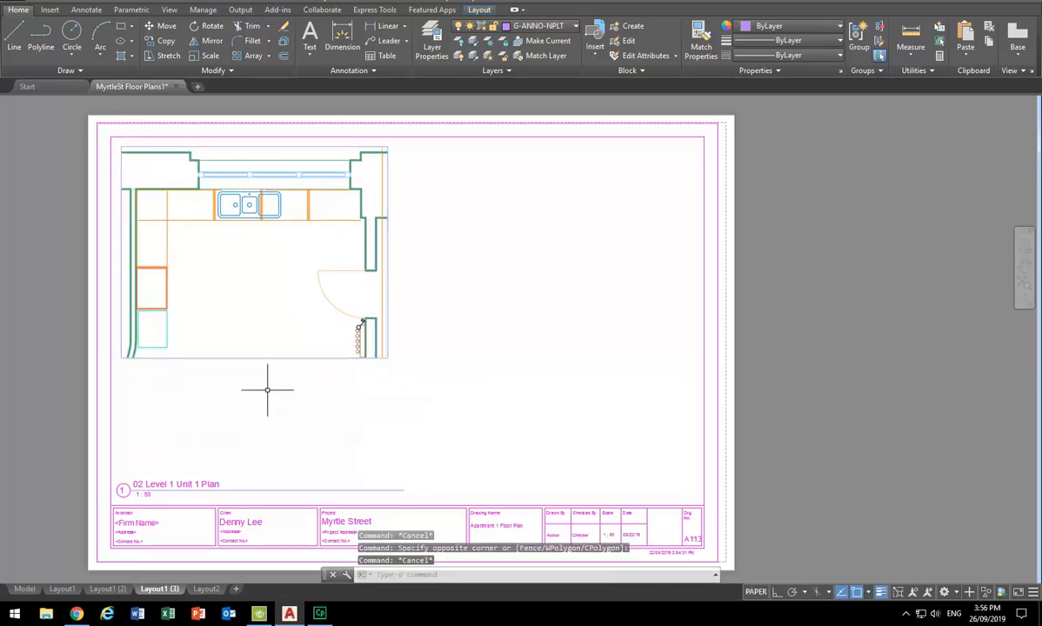
Step: Copy the kitchen plan viewport straight across to the right with ortho on, leaving a small gap between the two frames
click(186, 356)
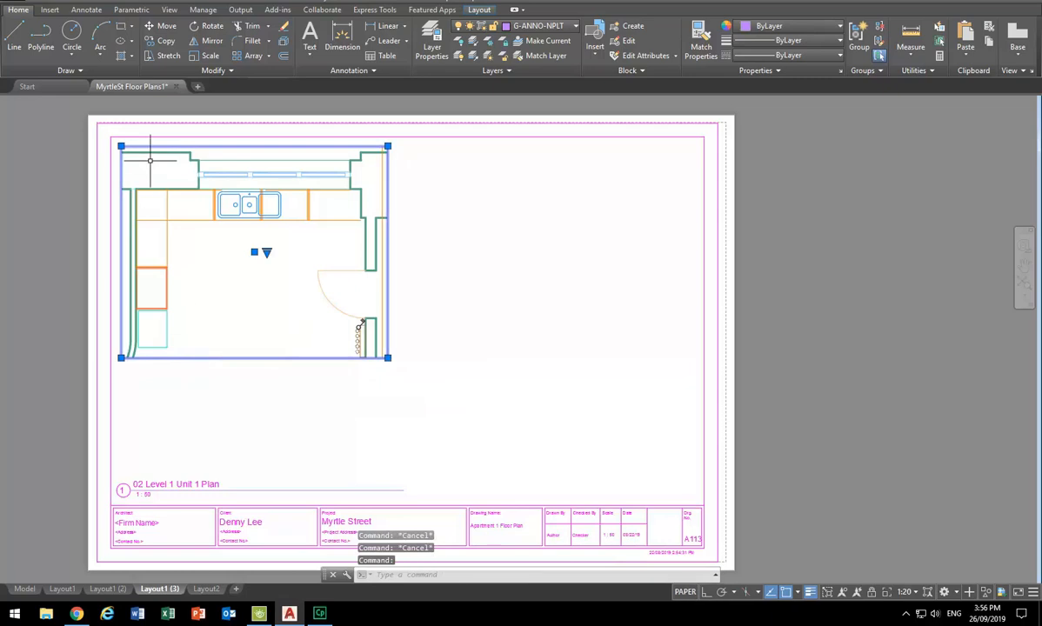
click(160, 42)
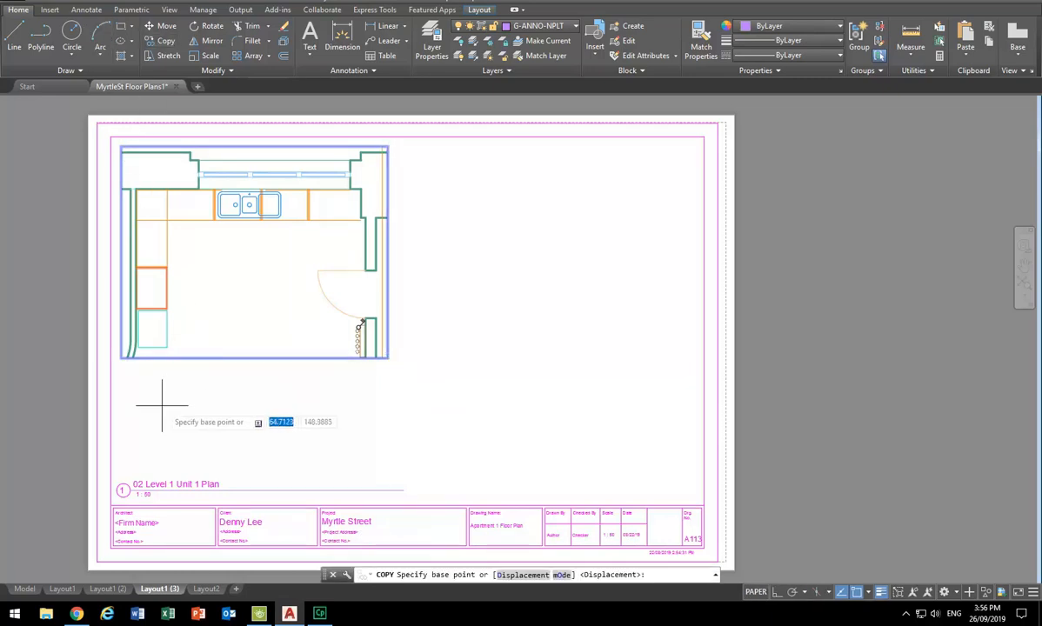
click(121, 357)
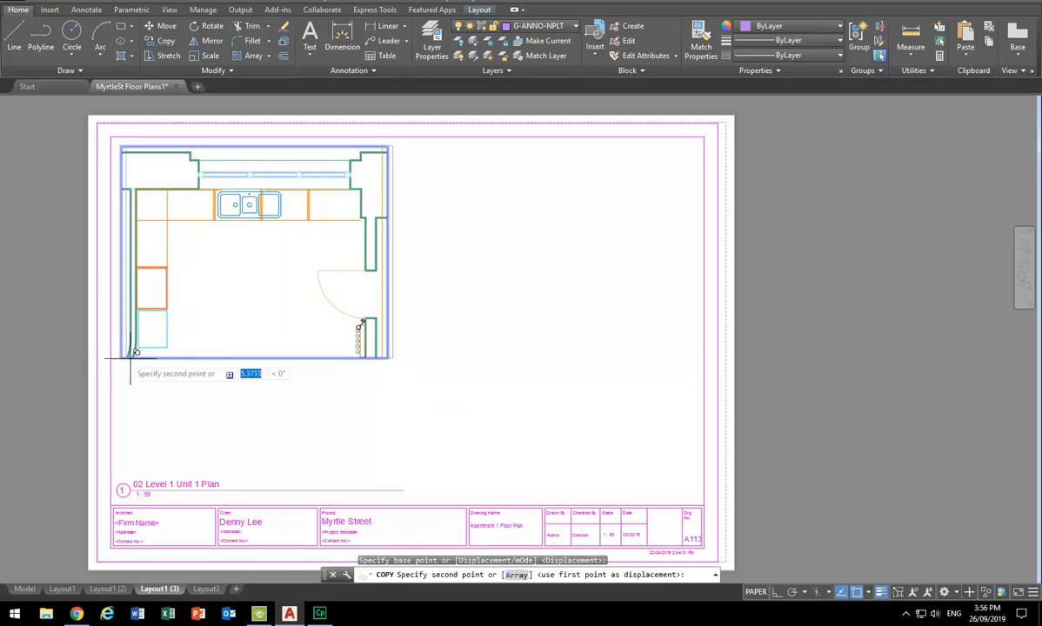
click(777, 592)
click(411, 358)
key(Escape)
key(Escape)
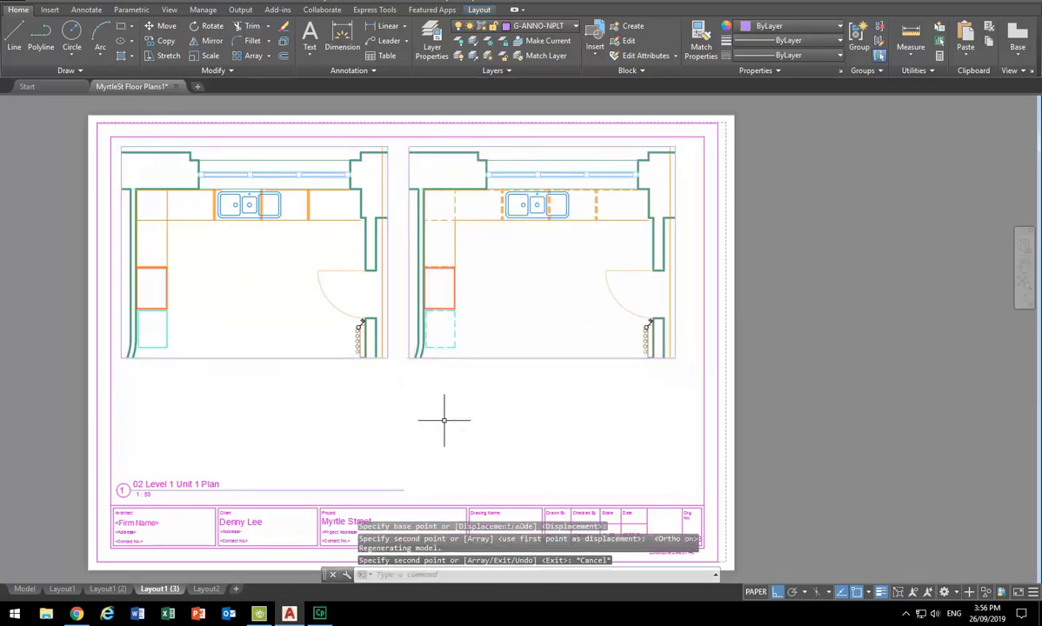
Step: Compare the kitchen plan in both viewports, return to paper space and delete the copied viewport
double_click(489, 264)
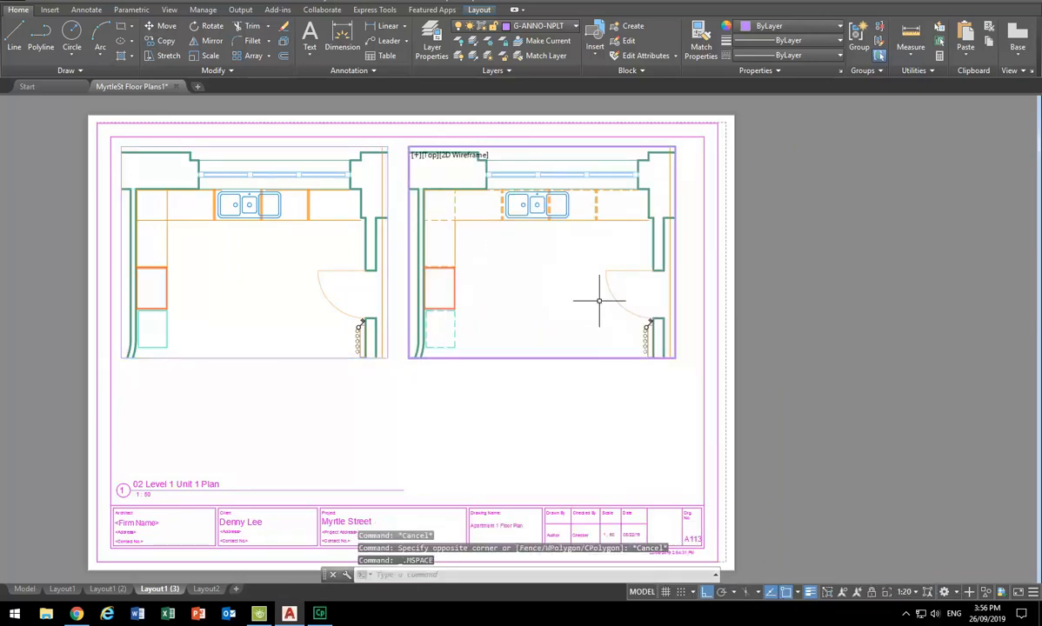
click(328, 260)
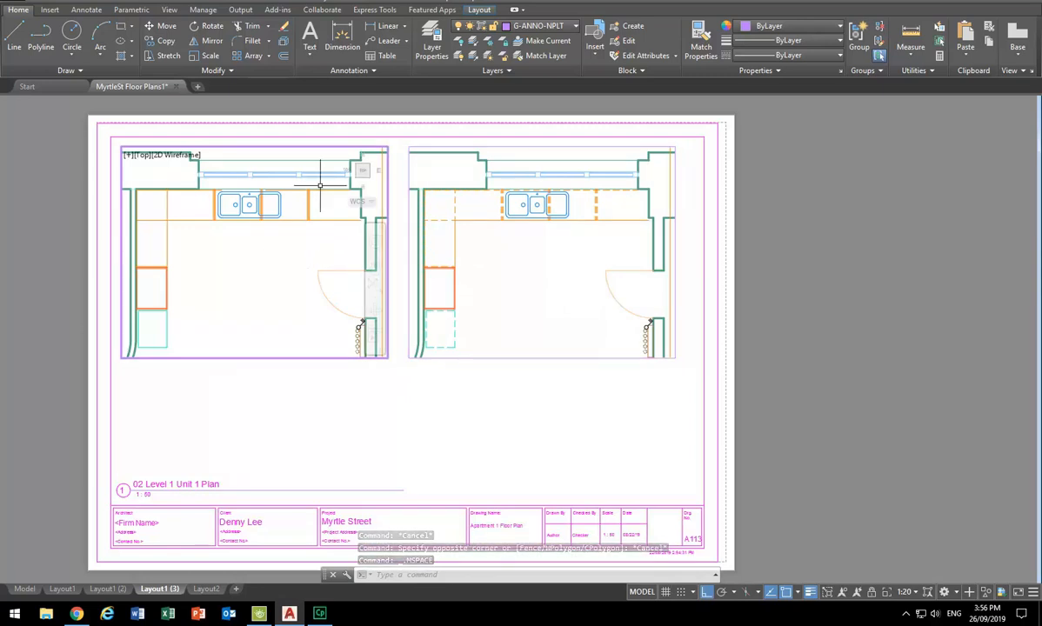
click(535, 257)
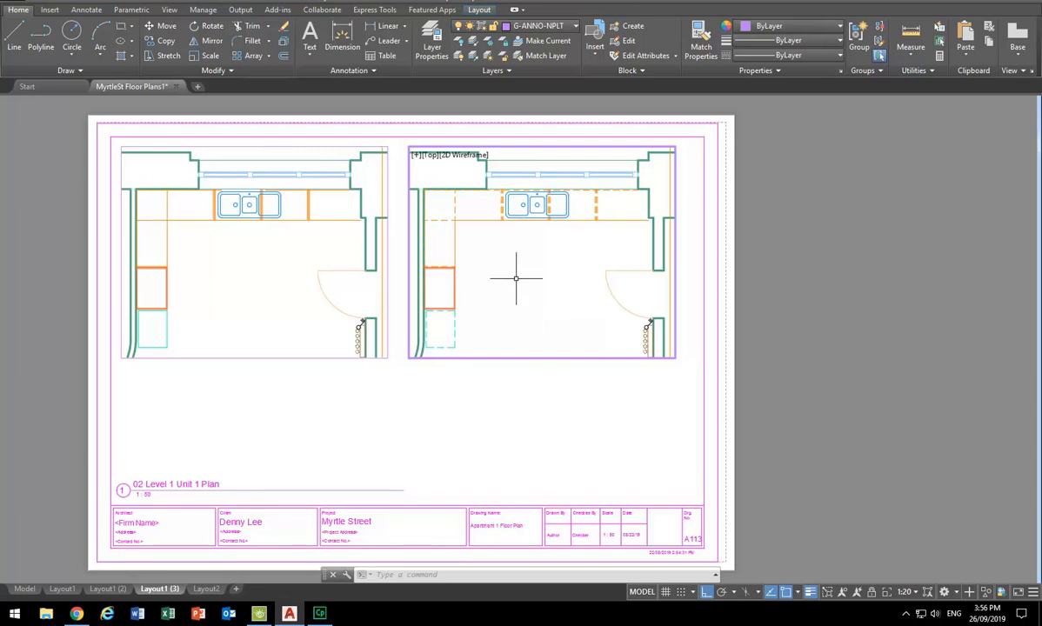
double_click(537, 397)
click(559, 391)
click(524, 327)
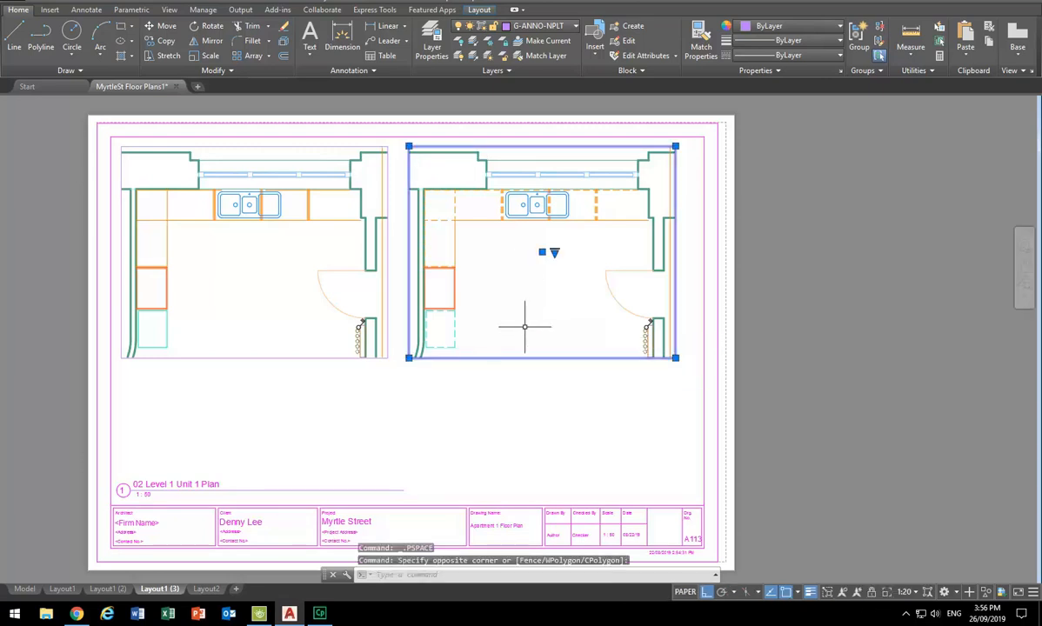
key(Delete)
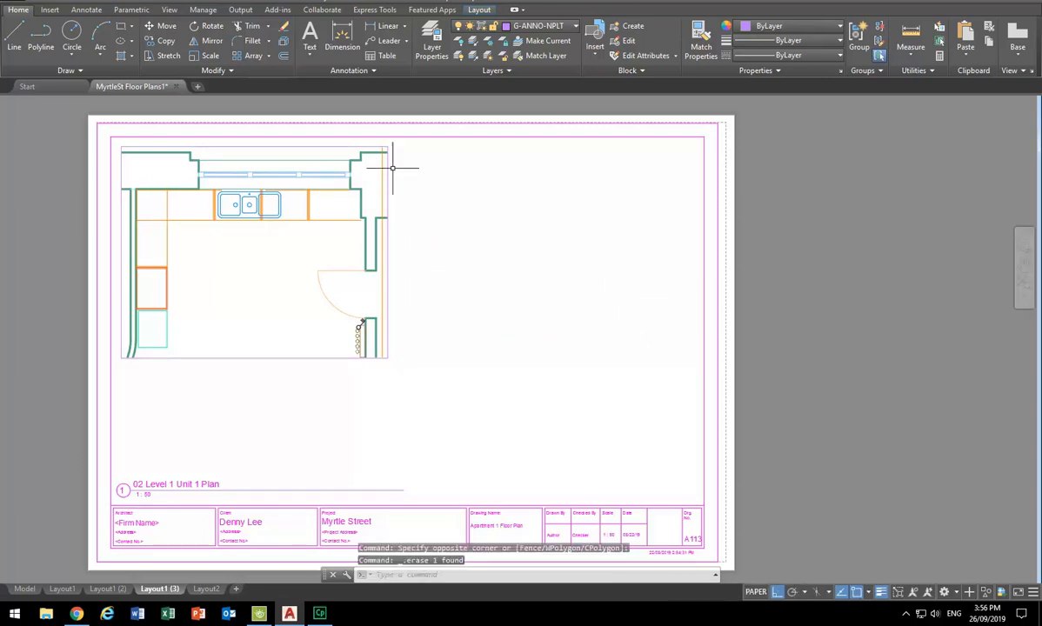
Step: Create a rectangular viewport right of the kitchen plan viewport, level with that frame's upper and lower edges
click(479, 10)
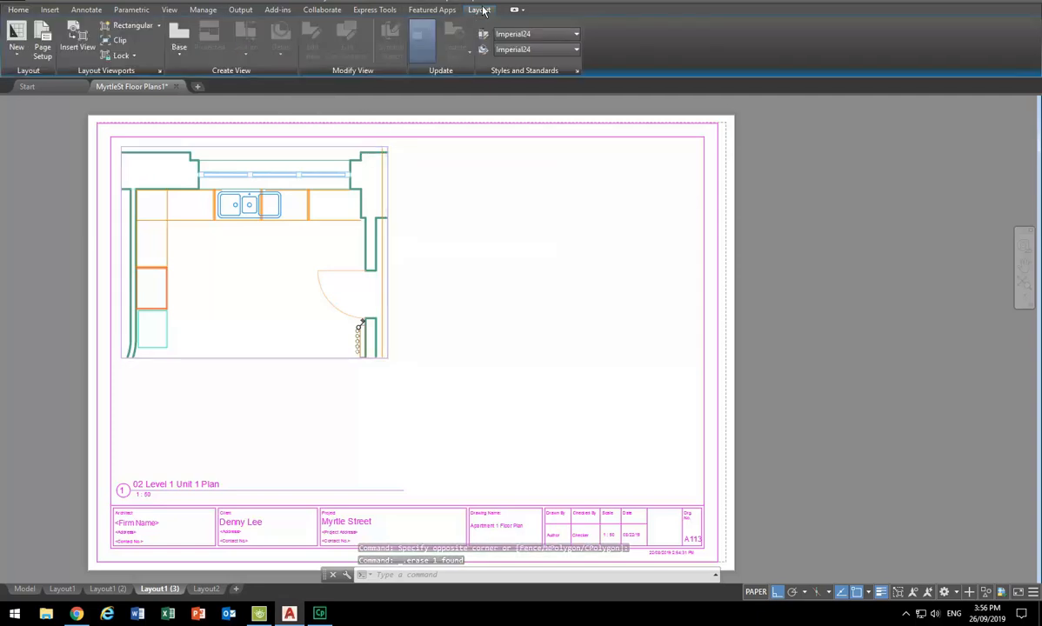
click(136, 27)
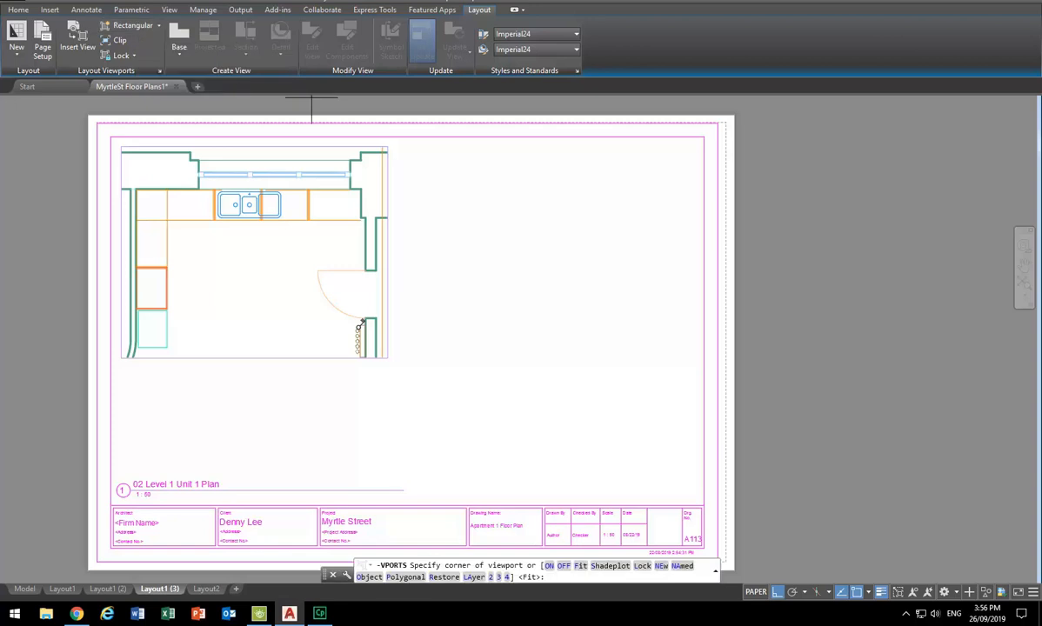
click(403, 146)
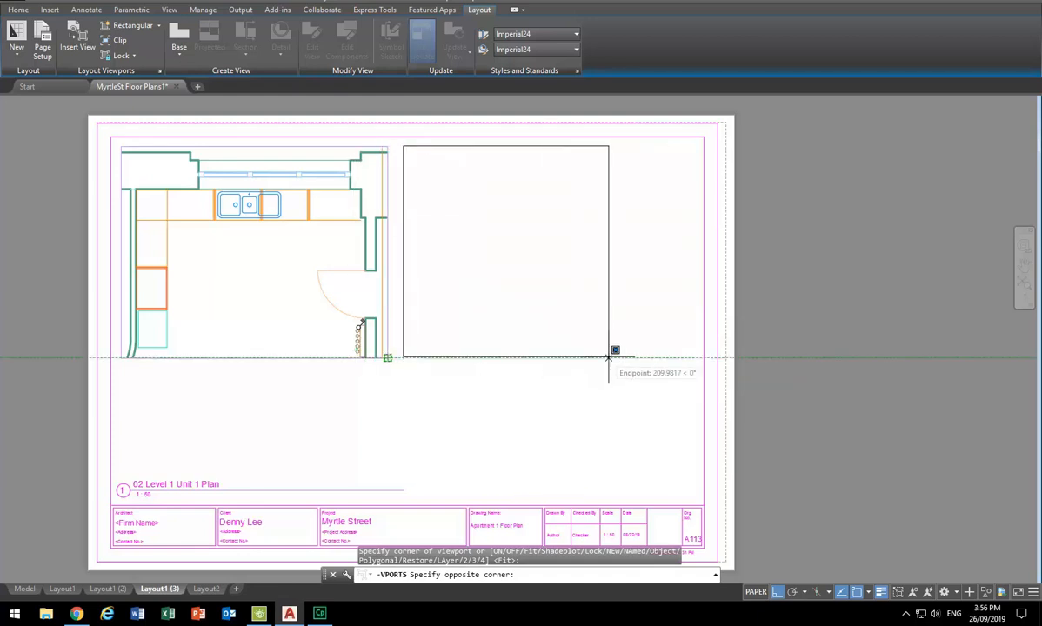
click(676, 357)
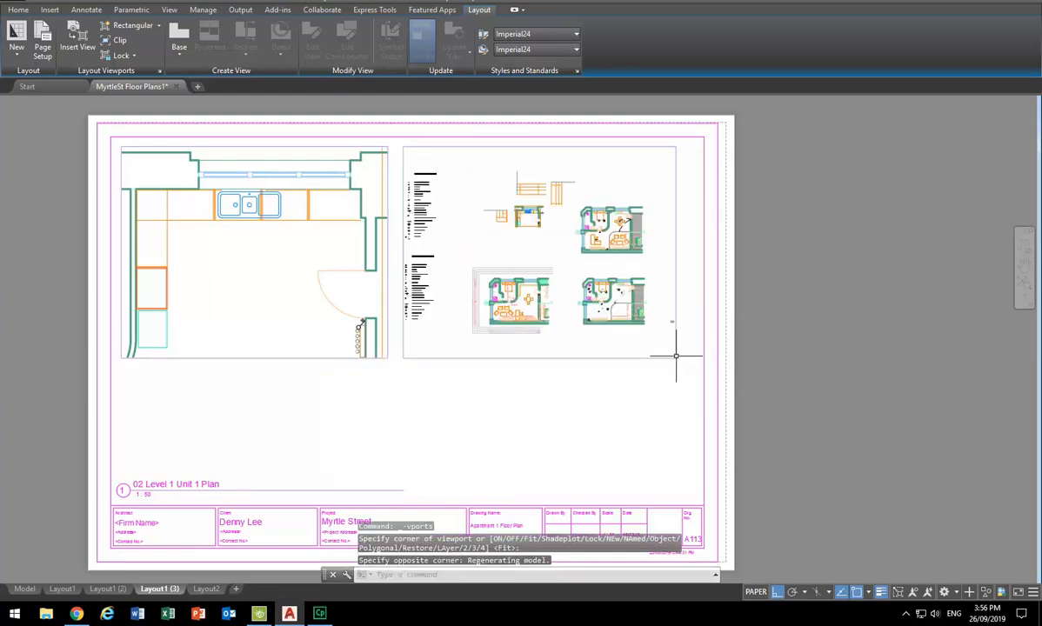
Step: Activate the new viewport, locate the kitchen elevations and rotate its view until it stands 90° clockwise from the original
double_click(580, 261)
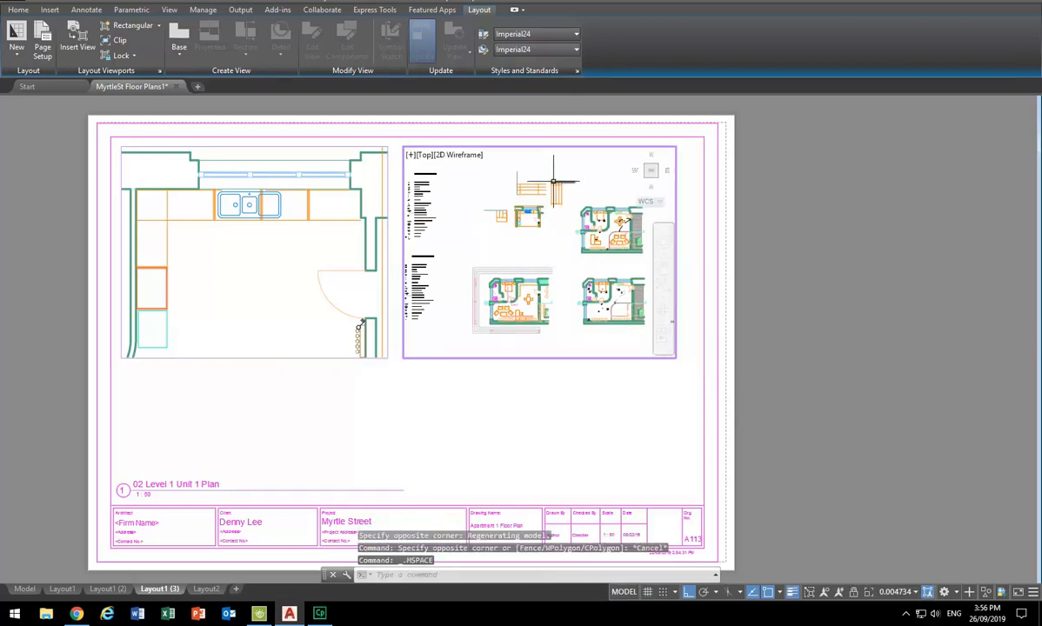
scroll(539, 186, up, 8)
mouse_move(489, 243)
middle_down()
mouse_move(518, 262)
mouse_move(500, 228)
middle_up()
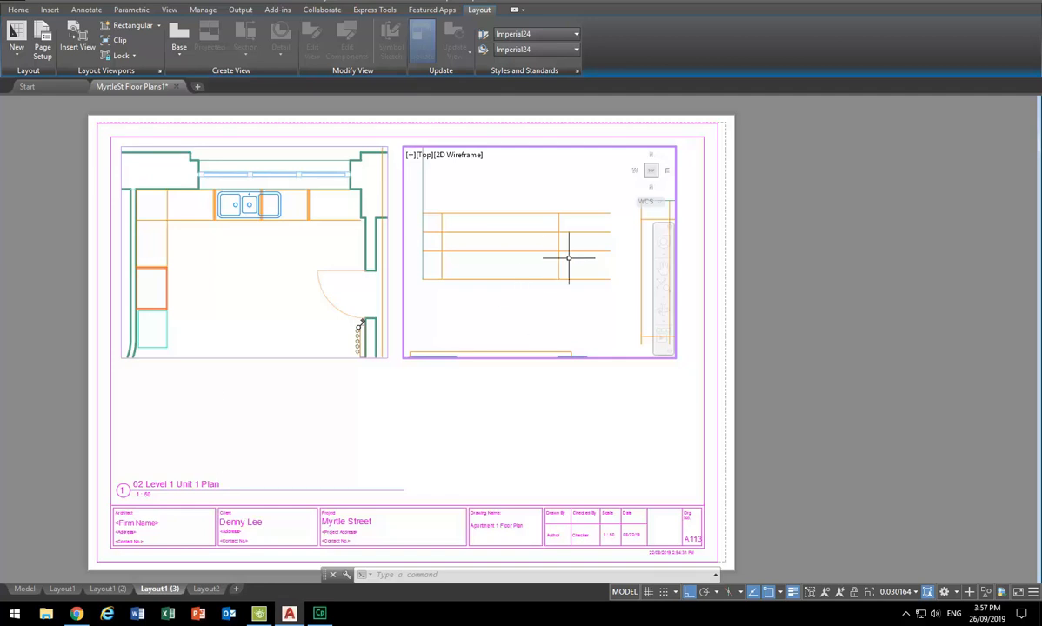
scroll(568, 257, down, 2)
middle_drag(568, 257, 487, 236)
middle_drag(452, 331, 584, 250)
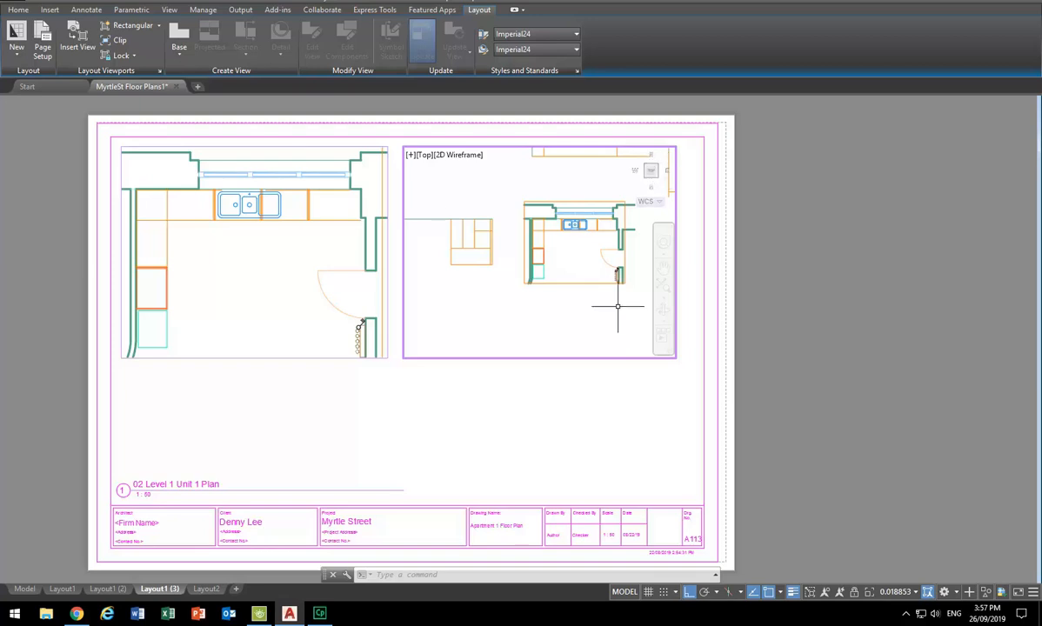
click(668, 155)
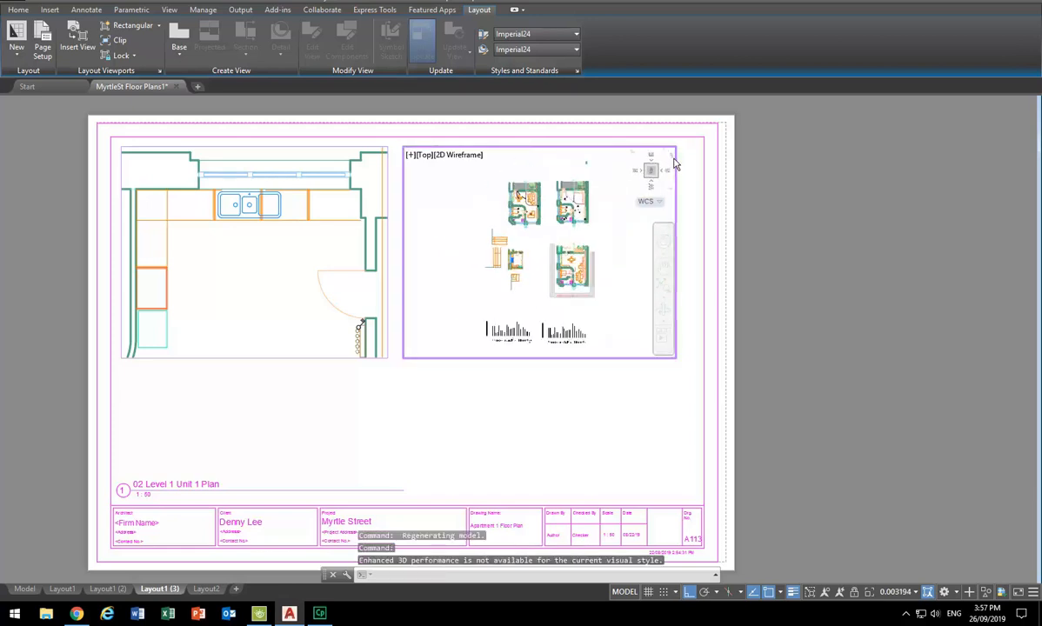
click(675, 163)
click(675, 164)
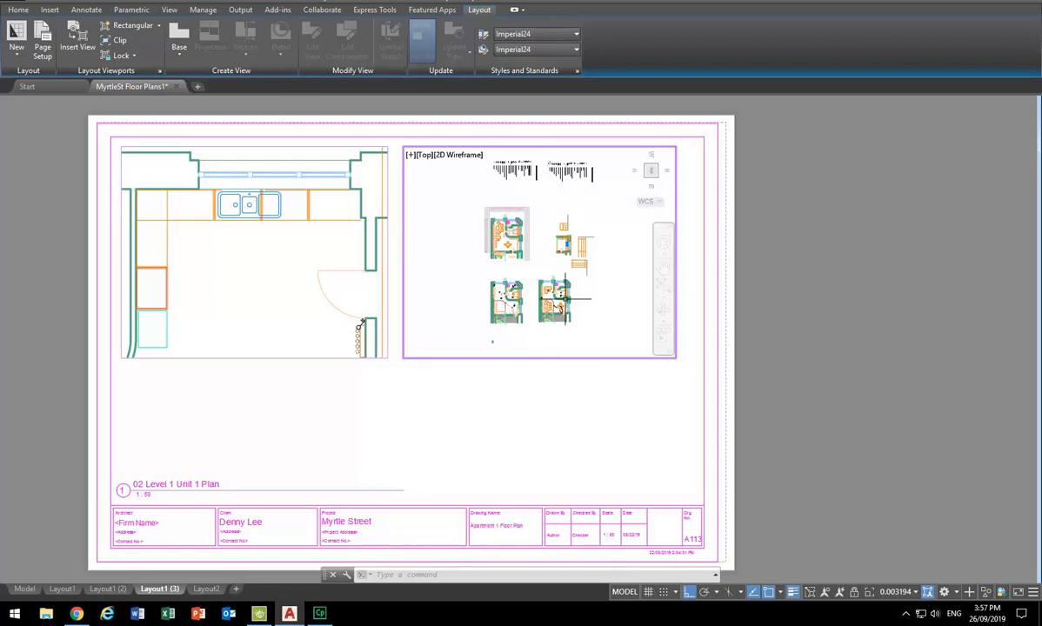
Step: Bring the elevation drawn left of the kitchen plan into the viewport at 1:20 scale and return to paper space
scroll(524, 253, up, 10)
scroll(525, 253, up, 4)
middle_drag(514, 270, 532, 301)
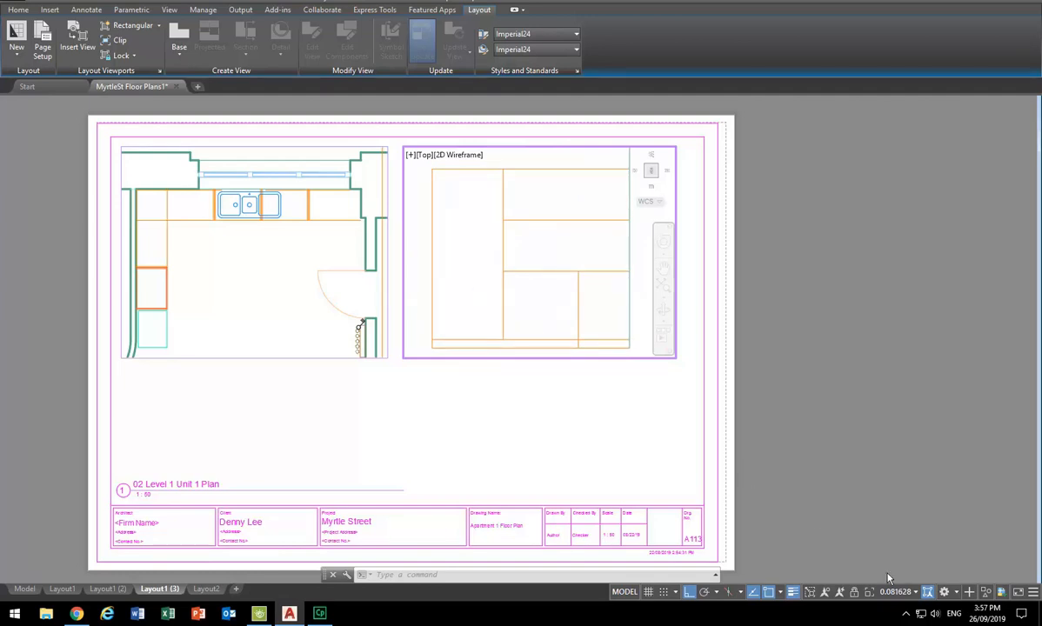
click(915, 592)
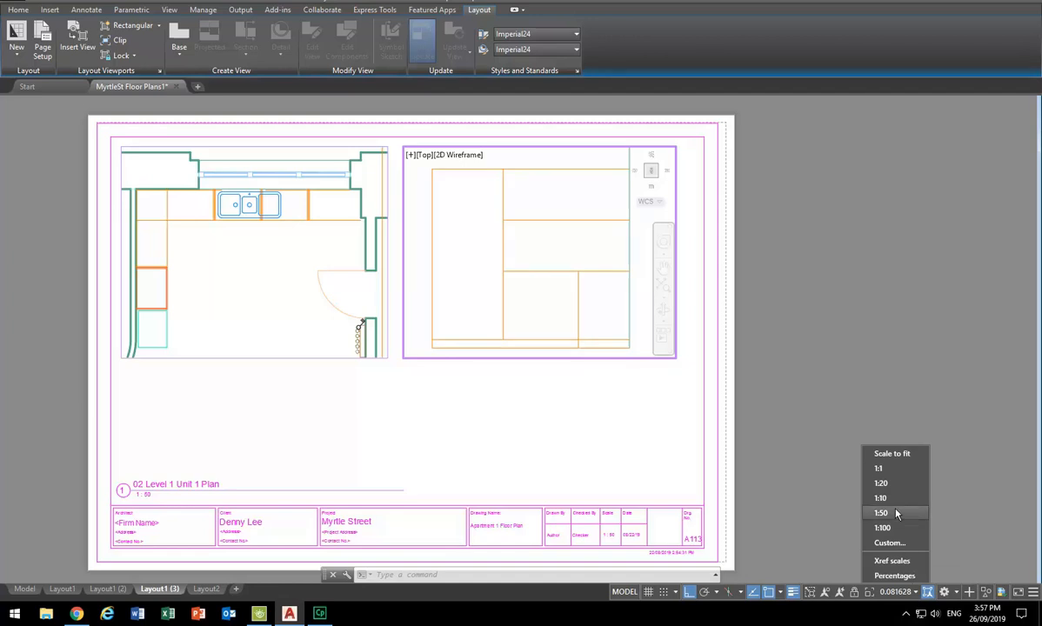
click(892, 486)
middle_drag(525, 272, 450, 262)
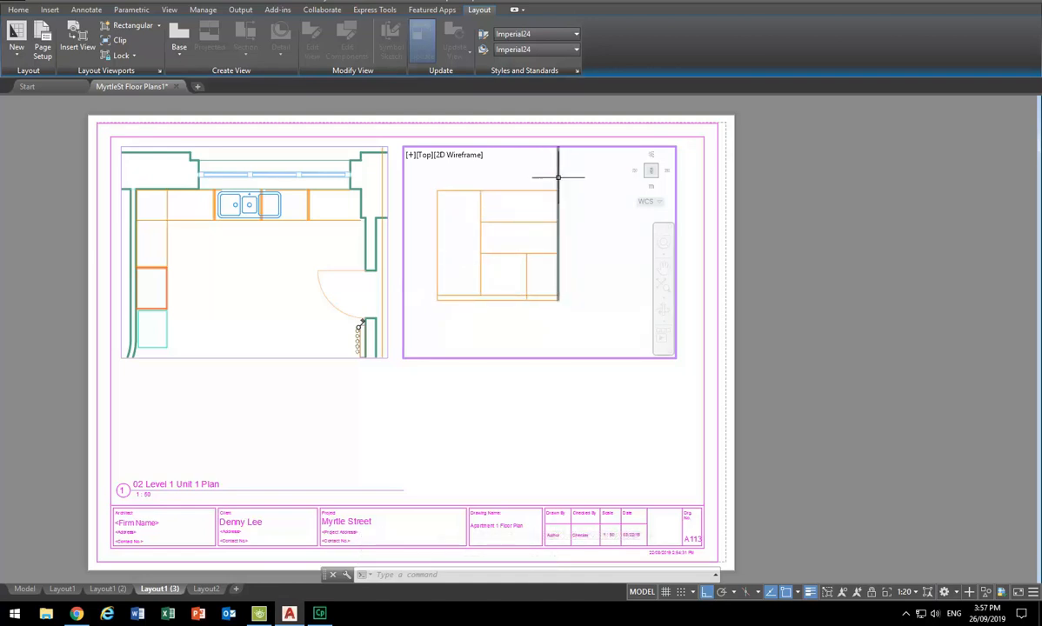
double_click(534, 399)
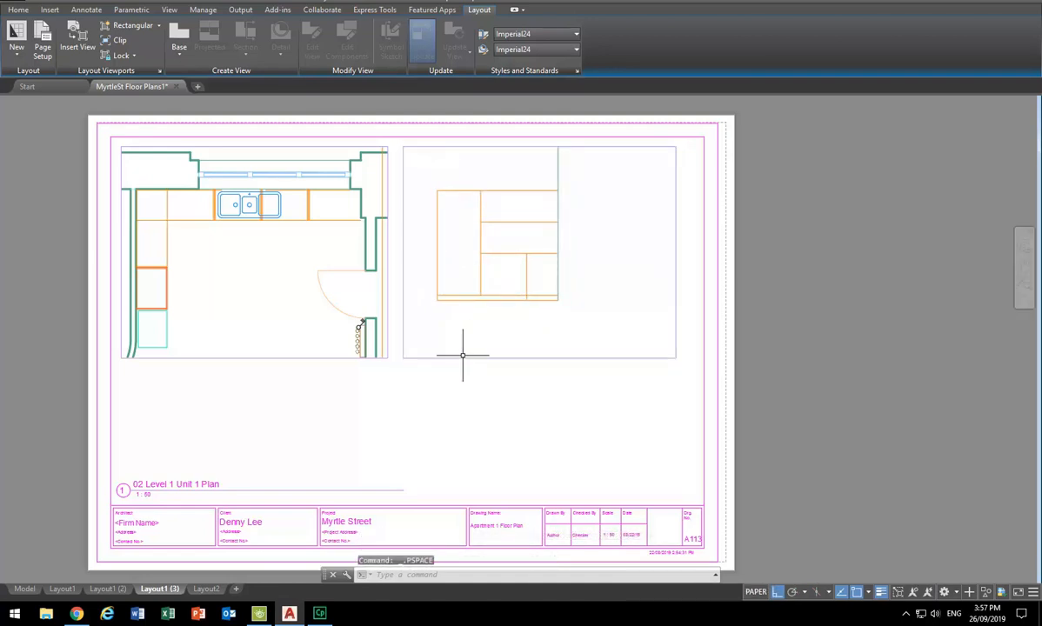
Step: Create a shallower rectangular viewport directly below the kitchen plan viewport, about the same width
click(133, 25)
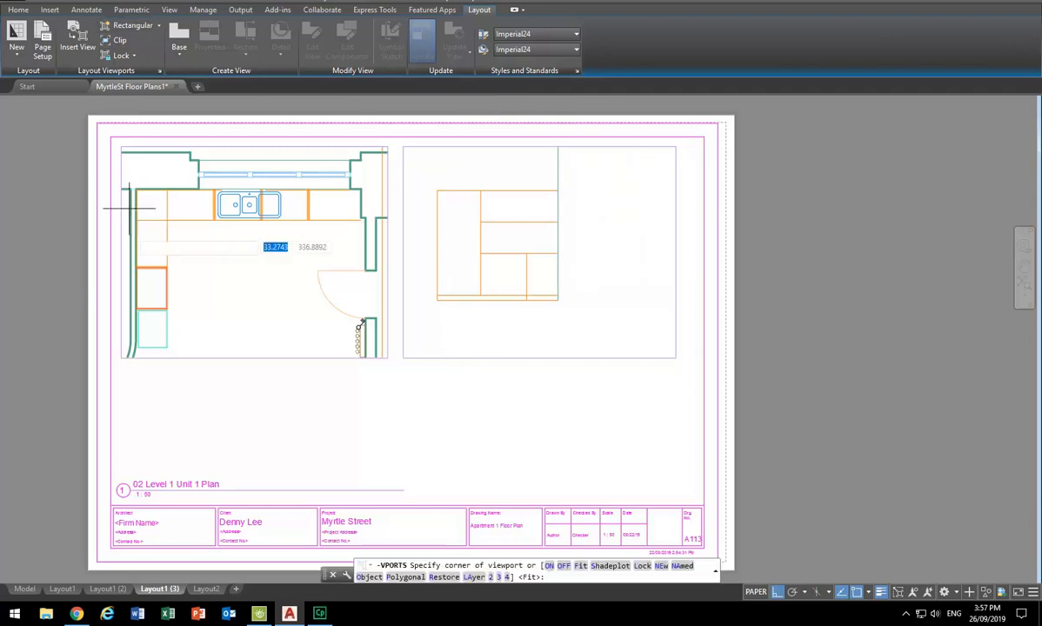
click(119, 369)
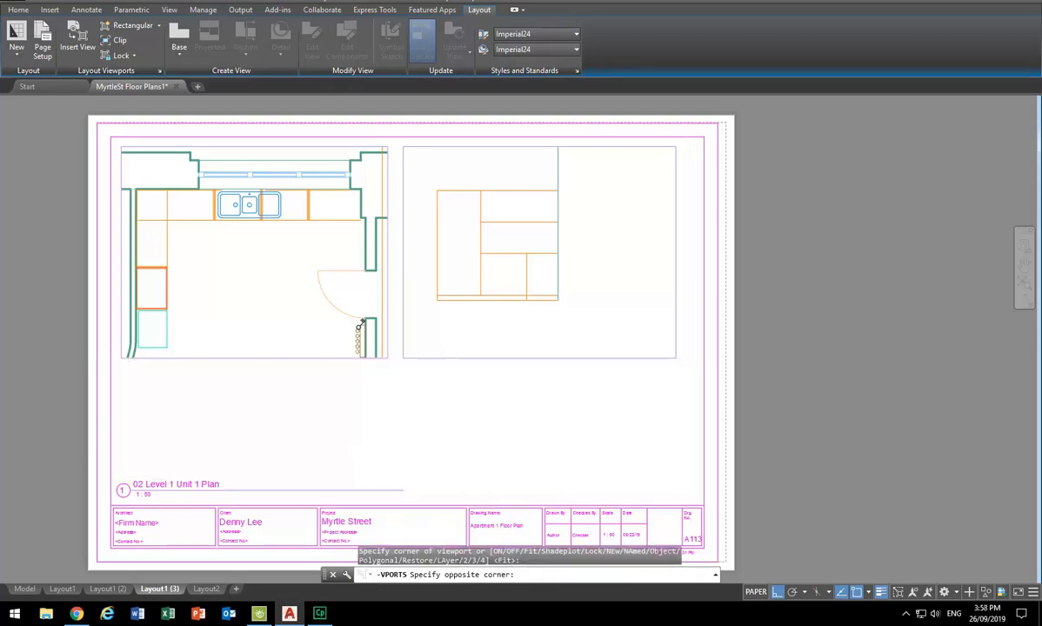
click(386, 476)
Step: Delete the "02 Level 1 Unit 1 Plan" drawing title with its marker, scale and line, and activate the viewport below the kitchen plan
click(86, 453)
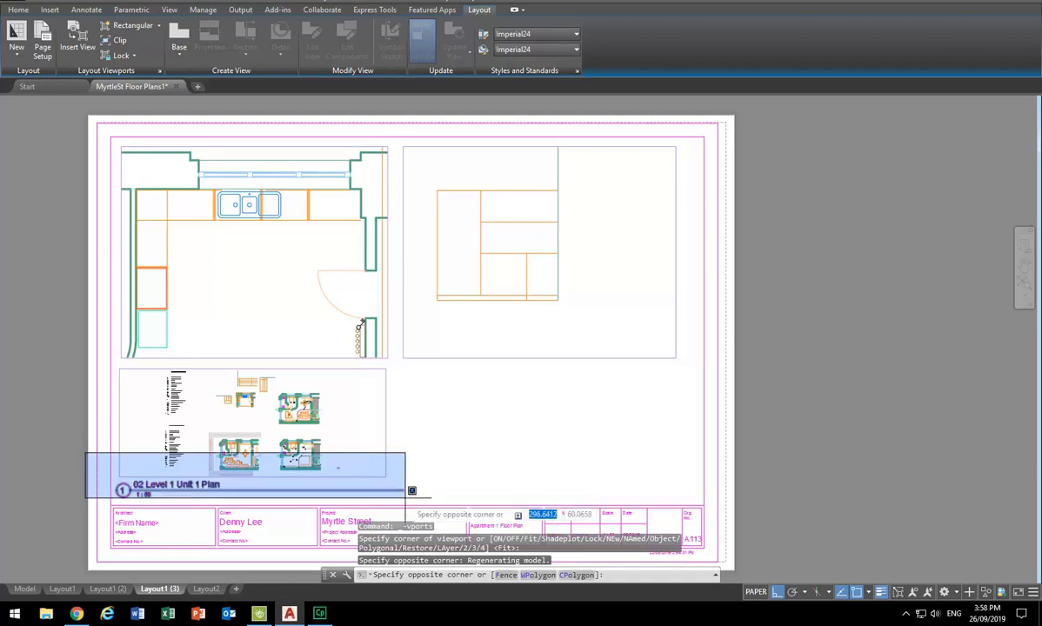
click(403, 498)
key(Delete)
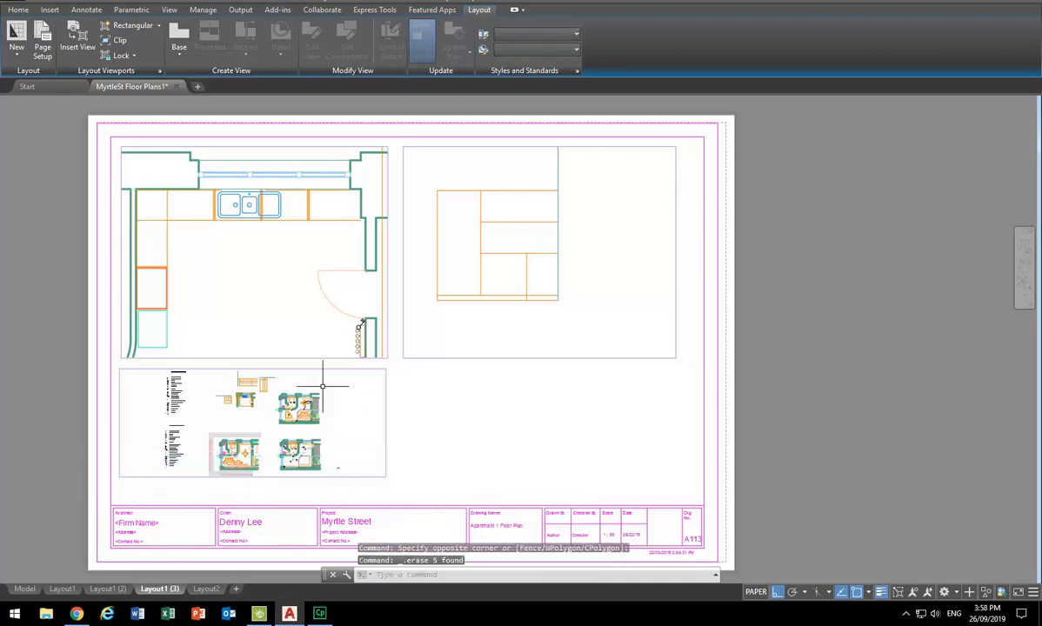
double_click(209, 415)
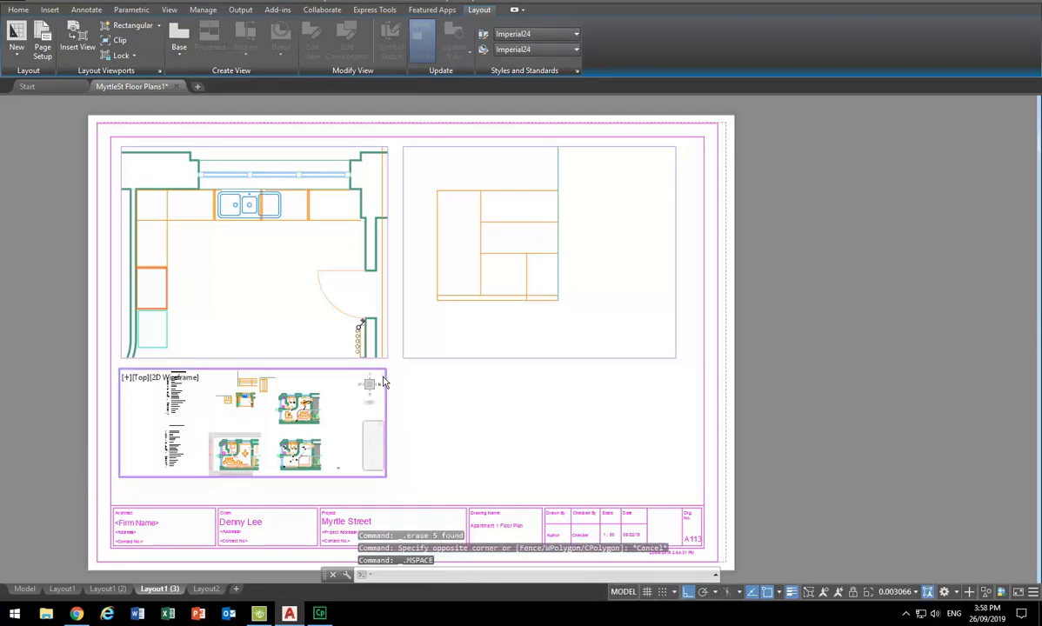
Step: Try rotating the lower viewport's view 90° clockwise and zooming to the elevations, and undo the zooming and rotation
click(383, 383)
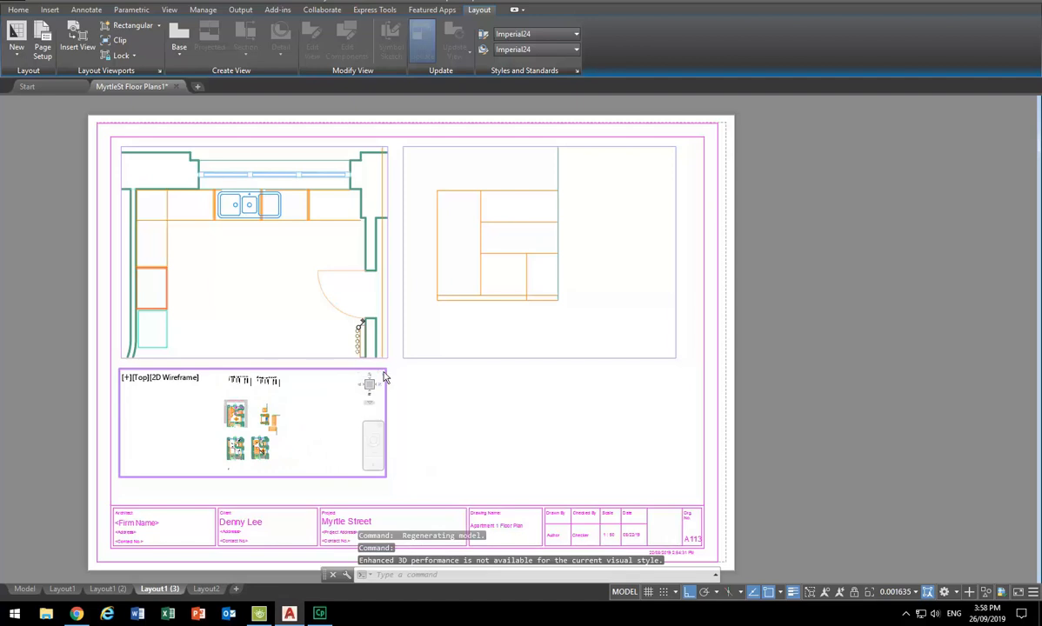
scroll(239, 400, up, 5)
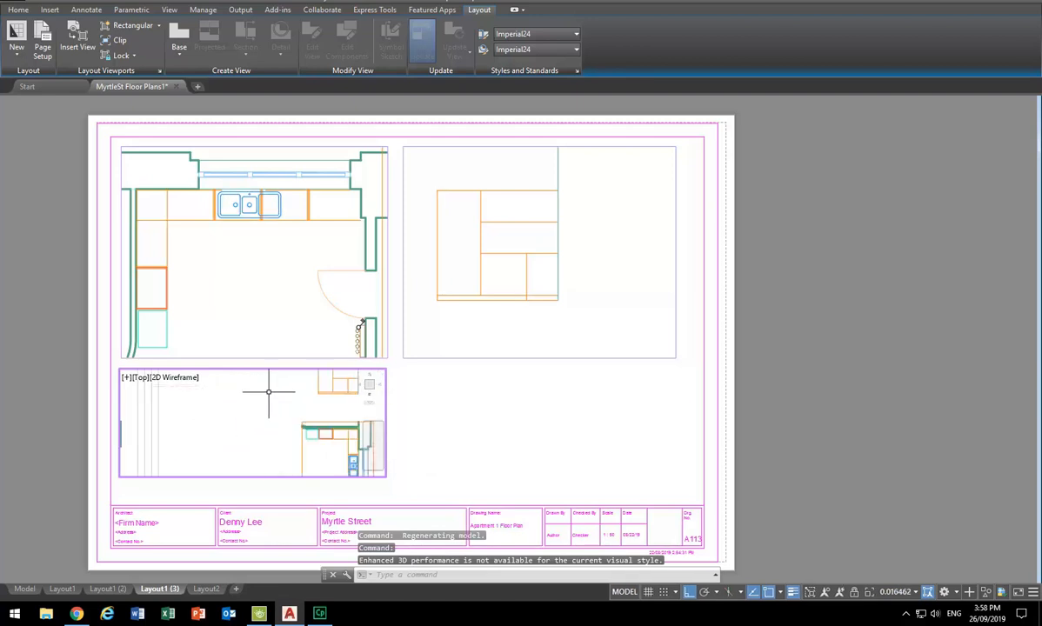
middle_drag(237, 430, 180, 436)
scroll(200, 444, up, 2)
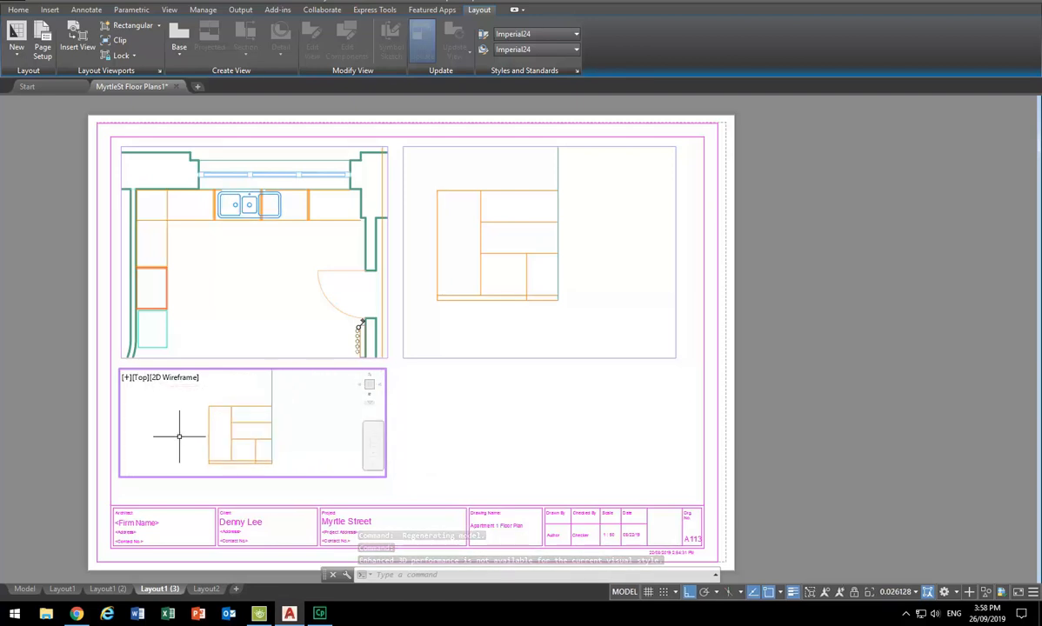
scroll(179, 437, down, 3)
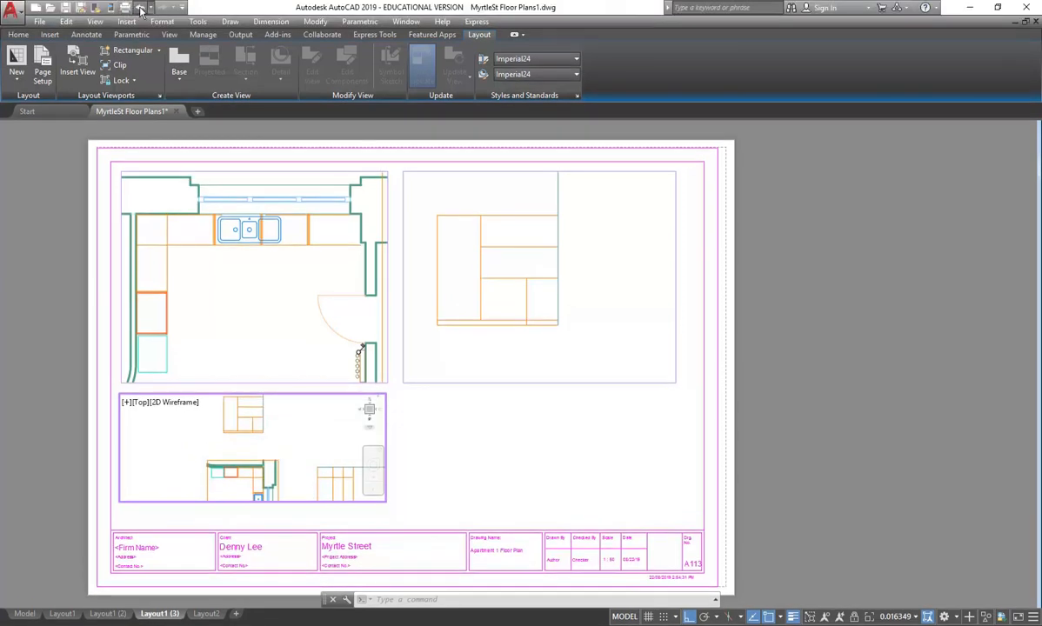
click(142, 8)
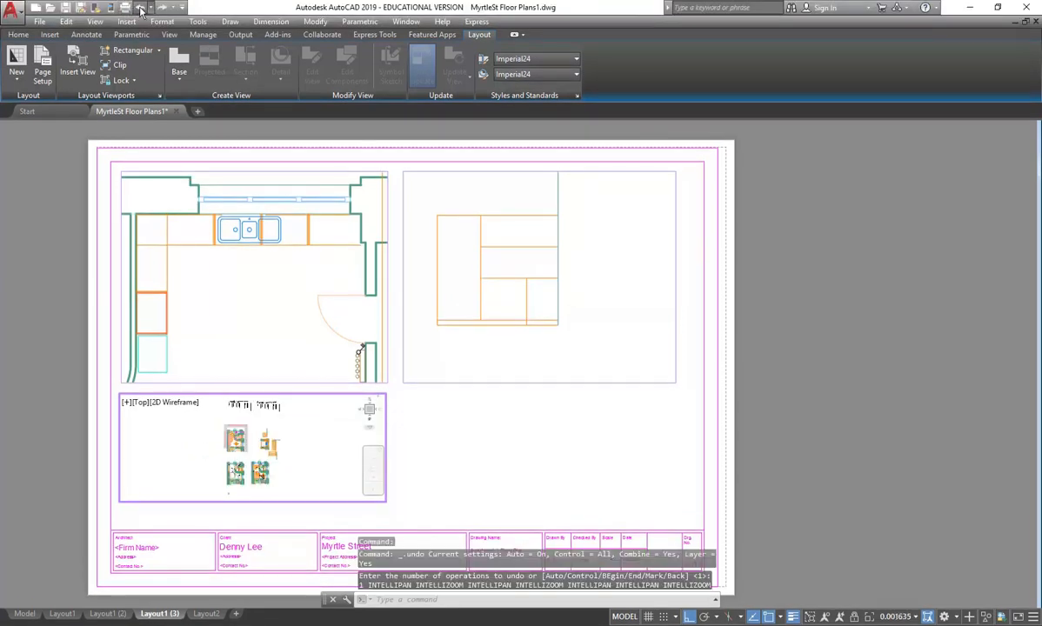
click(142, 9)
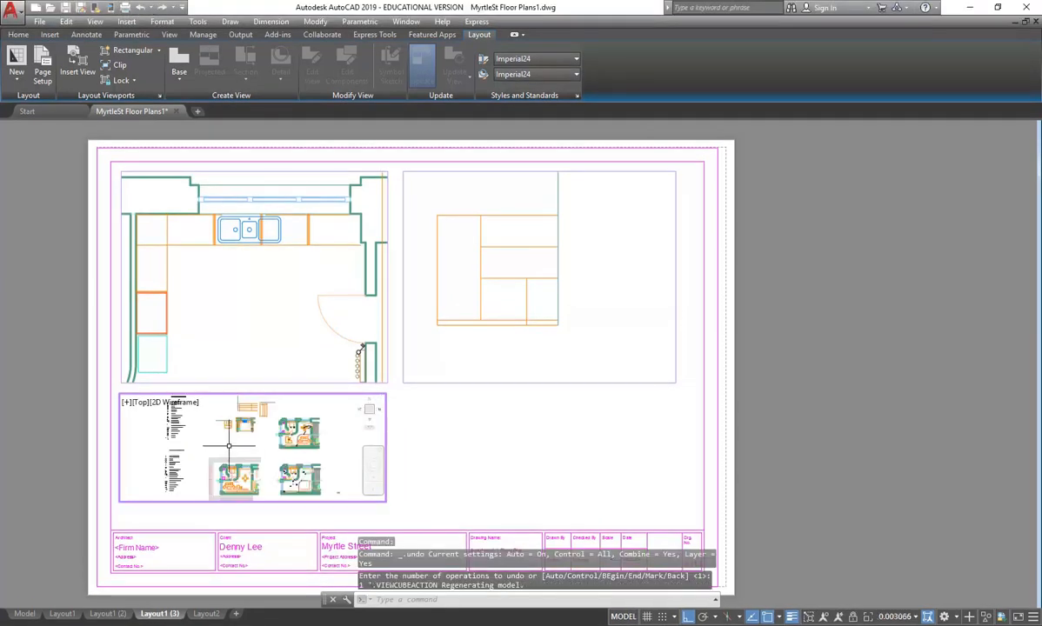
Step: Bring the elevation drawn above the kitchen plan into the lower viewport at 1:20 scale and return to paper space
scroll(222, 444, up, 6)
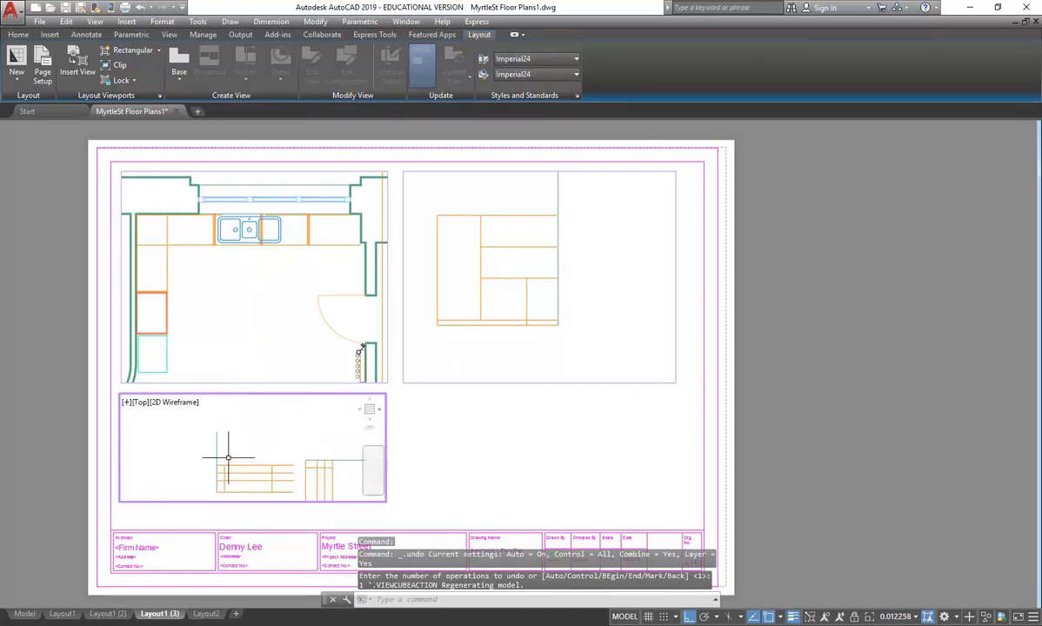
click(903, 617)
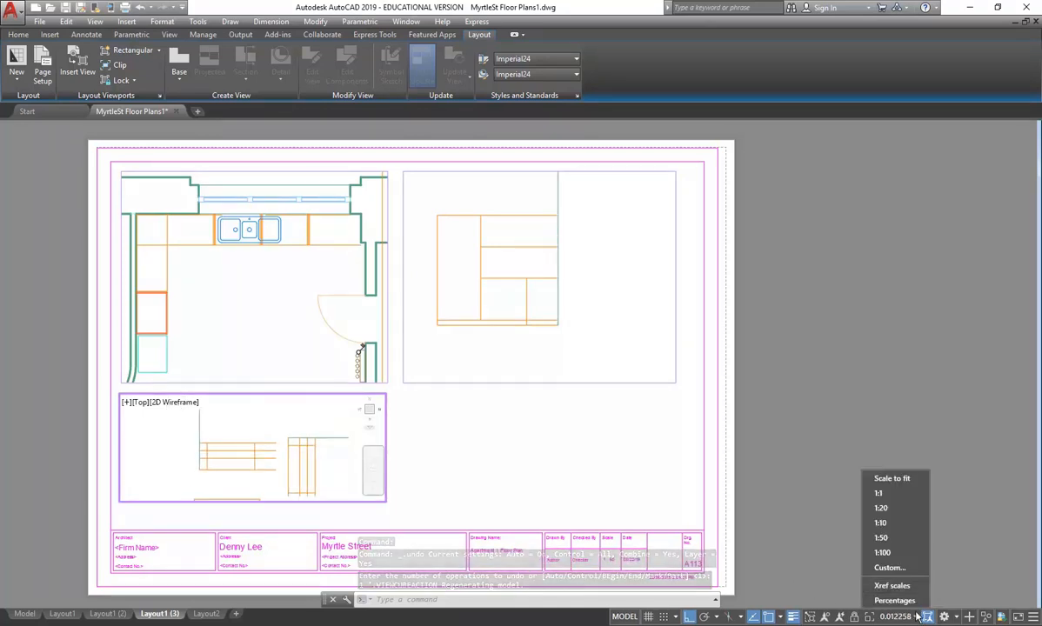
click(885, 508)
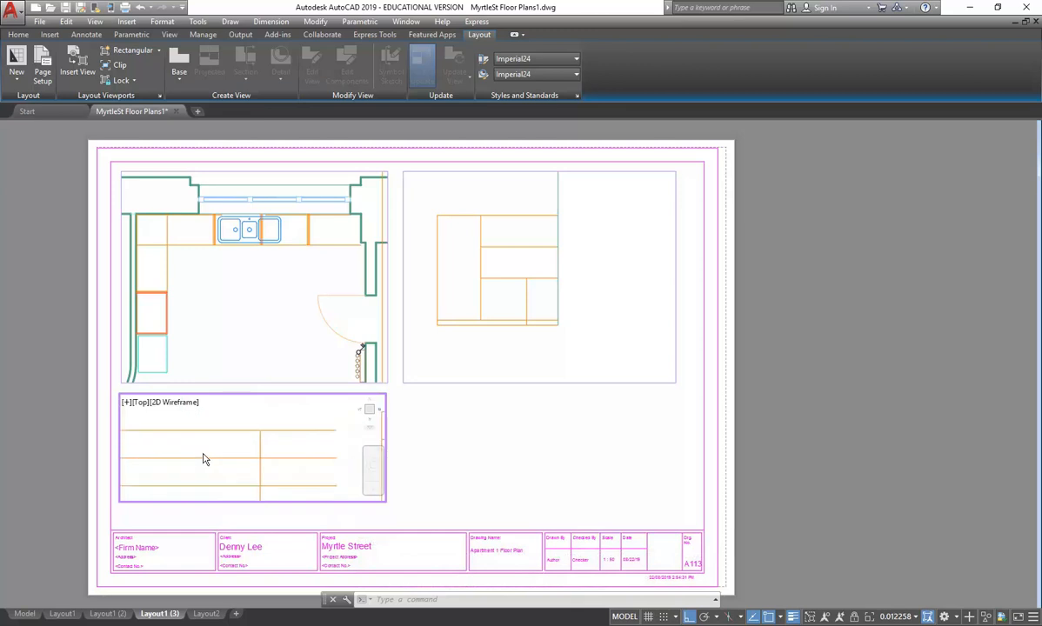
middle_drag(174, 459, 238, 457)
double_click(402, 470)
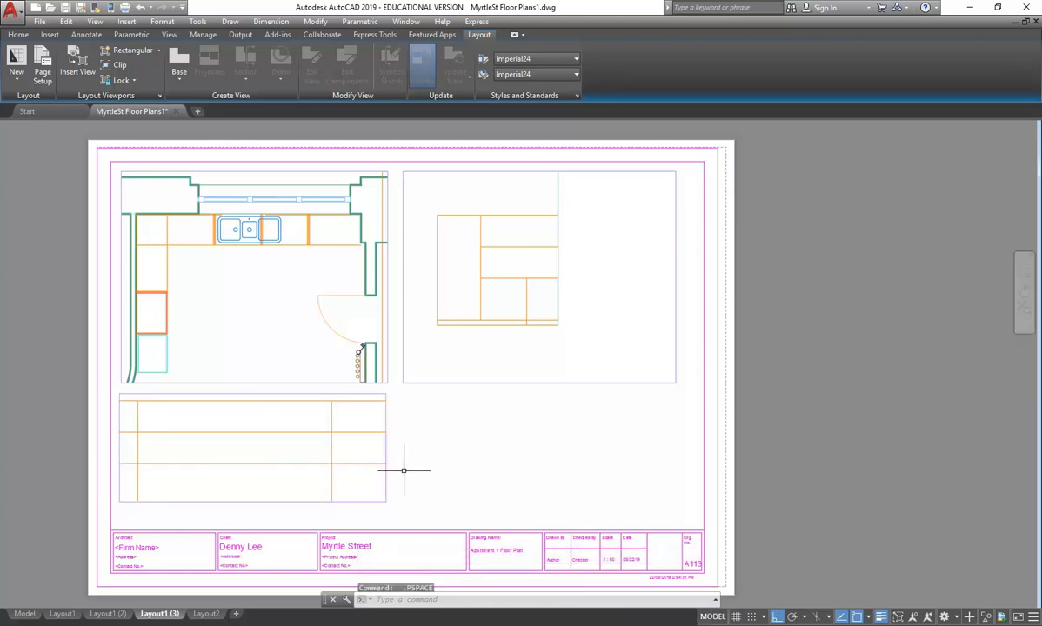
Step: Stretch the lower viewport's bottom edge down to just above the title block so the elevation's base line fits inside
click(351, 488)
click(332, 515)
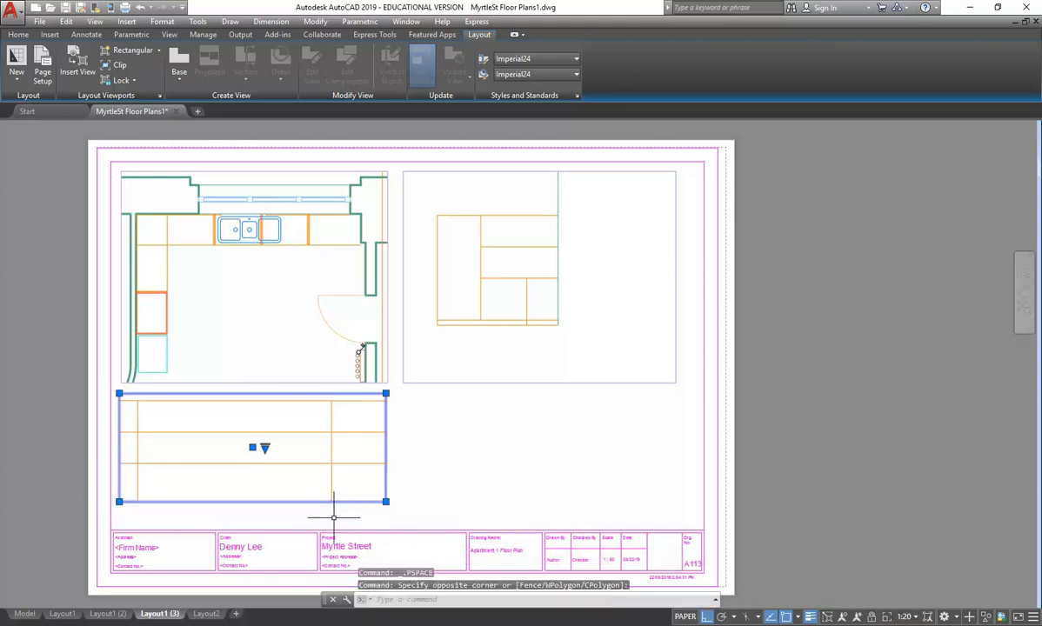
click(385, 502)
click(385, 520)
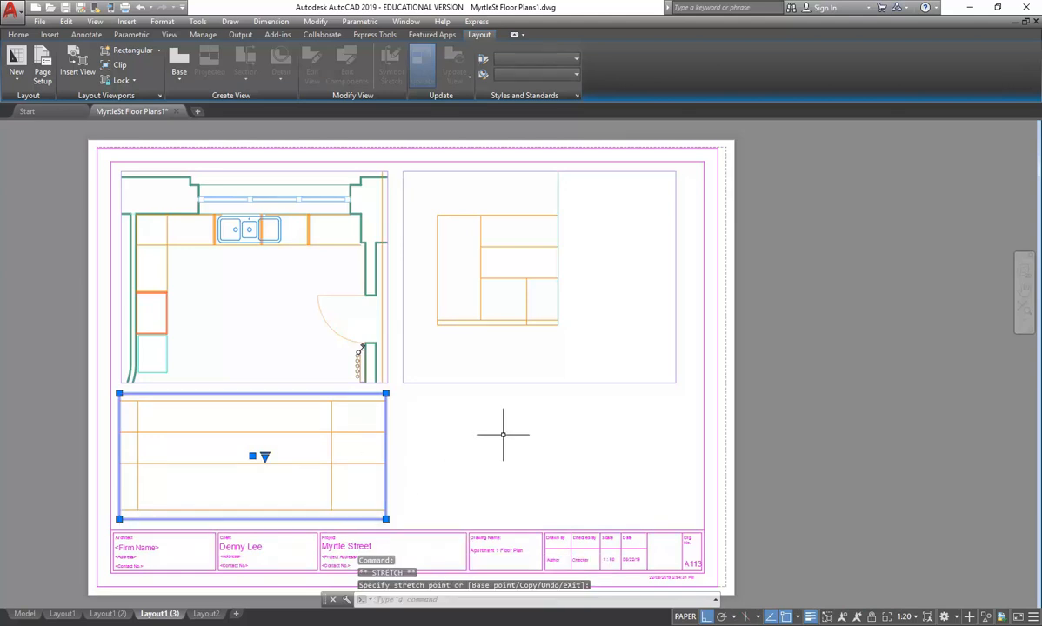
key(Escape)
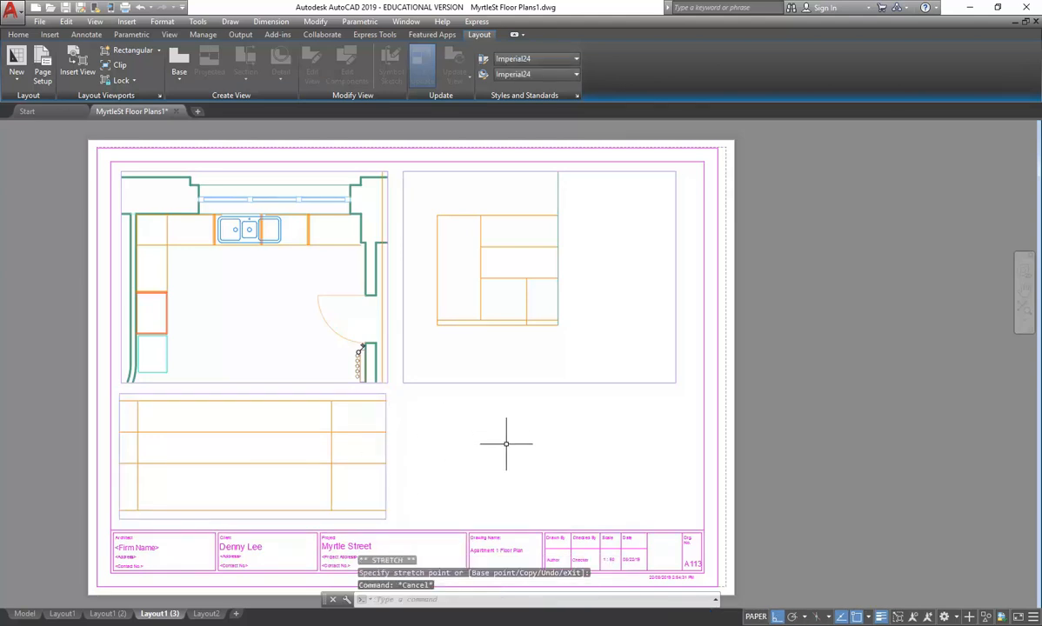
Step: Move the kitchen plan viewport and the viewport beside it slightly upward together, widening the gap above the lower viewport
click(425, 228)
click(356, 281)
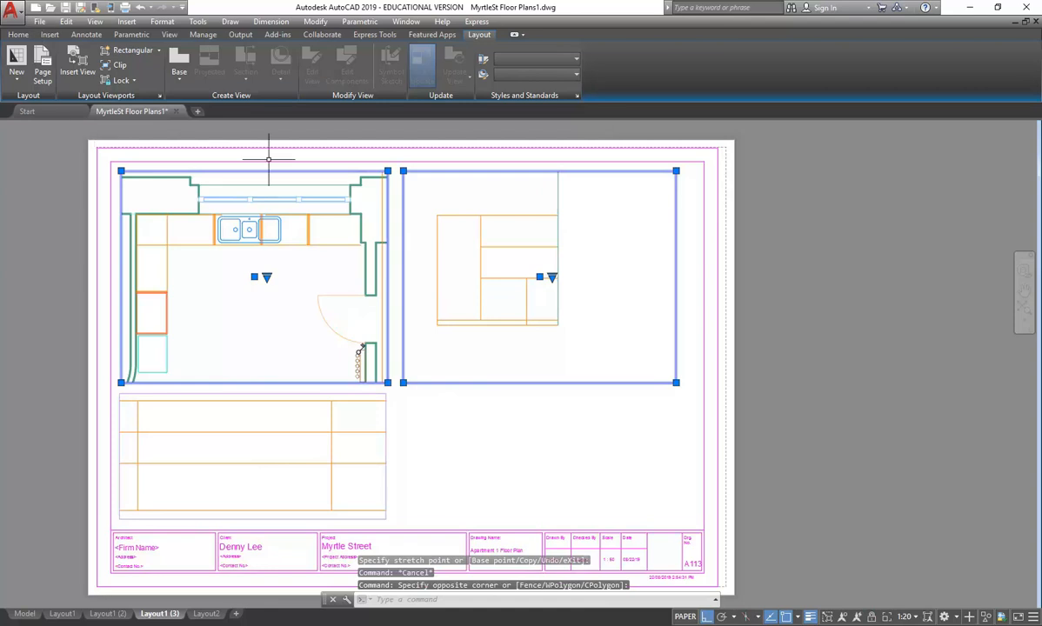
click(17, 34)
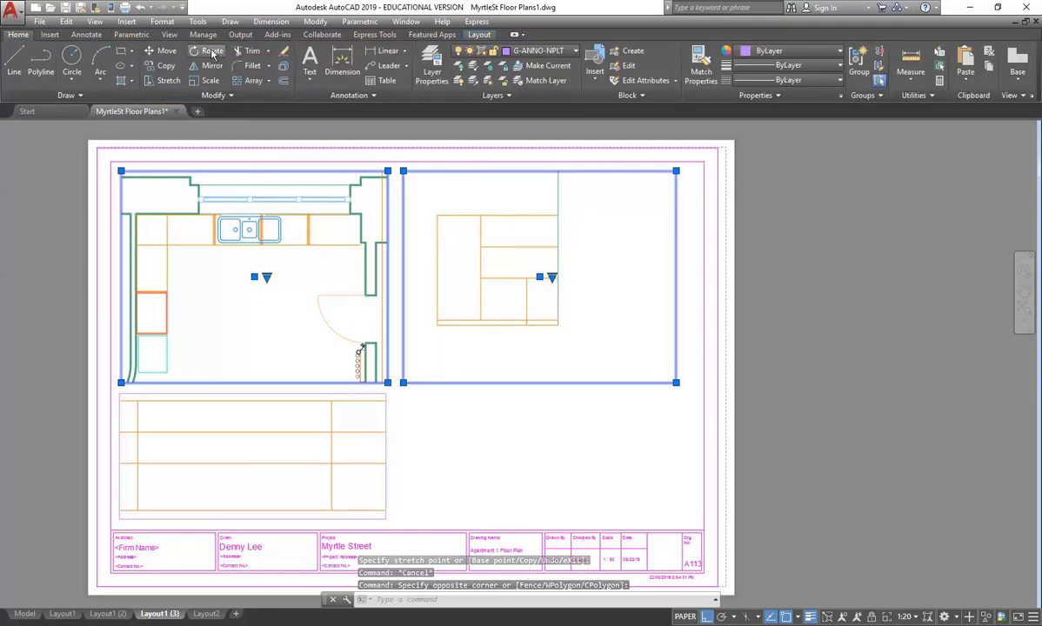
click(161, 50)
scroll(363, 135, up, 5)
click(405, 234)
scroll(407, 221, down, 6)
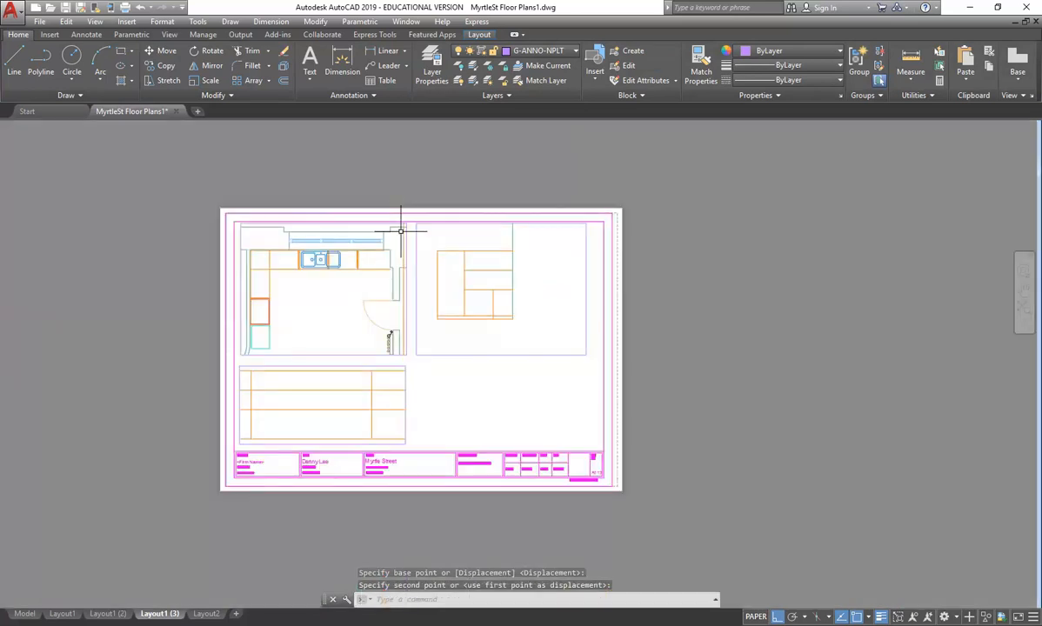
scroll(294, 302, up, 3)
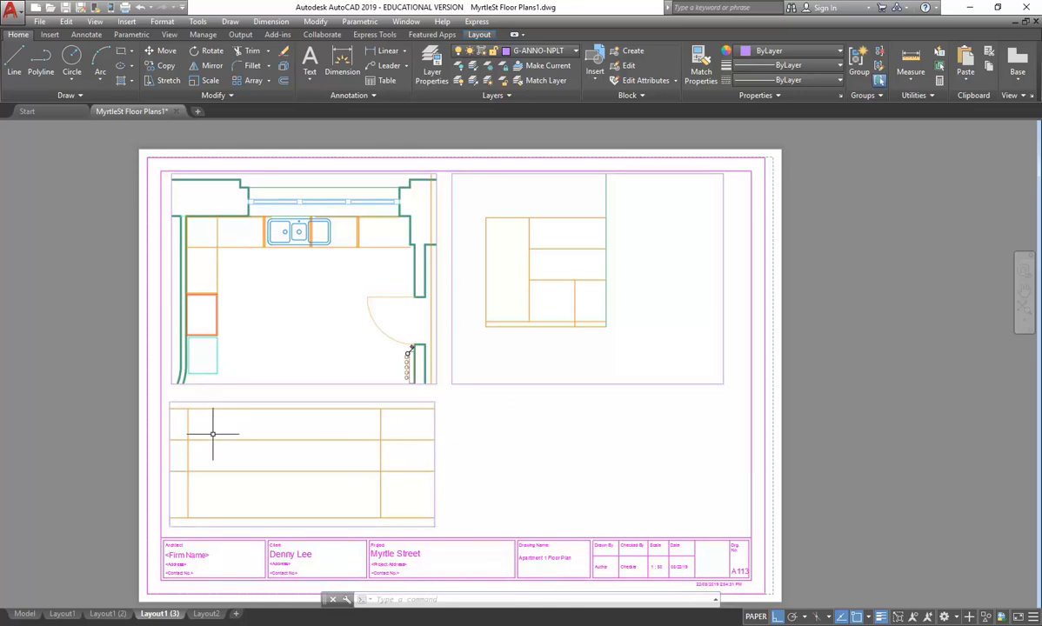
Step: Activate the lower viewport and put the vertical line near the elevation's left end on the A-WALL layer
double_click(232, 461)
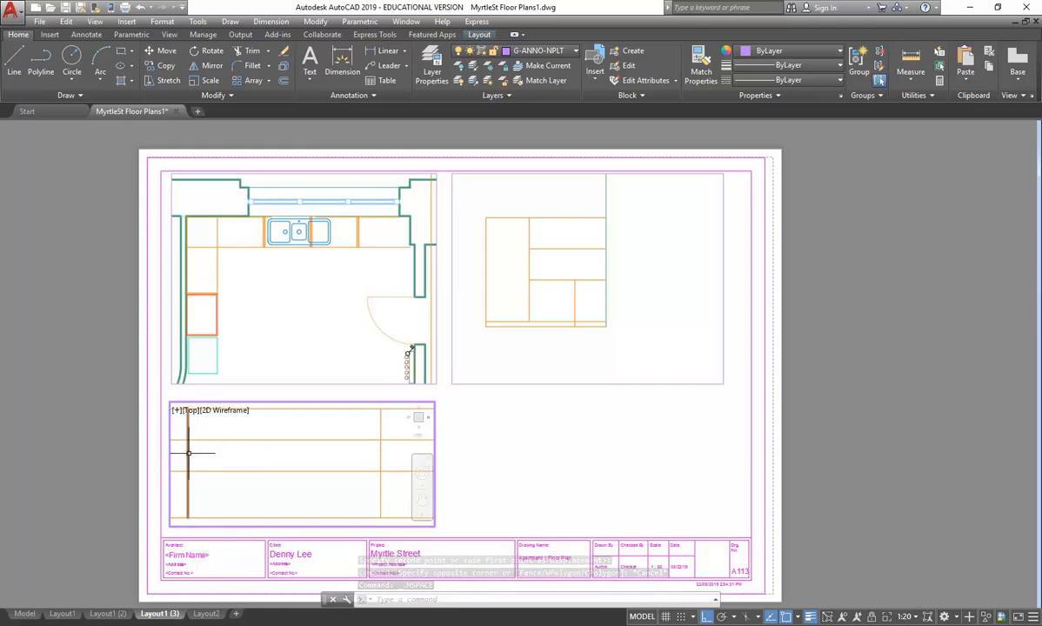
click(188, 453)
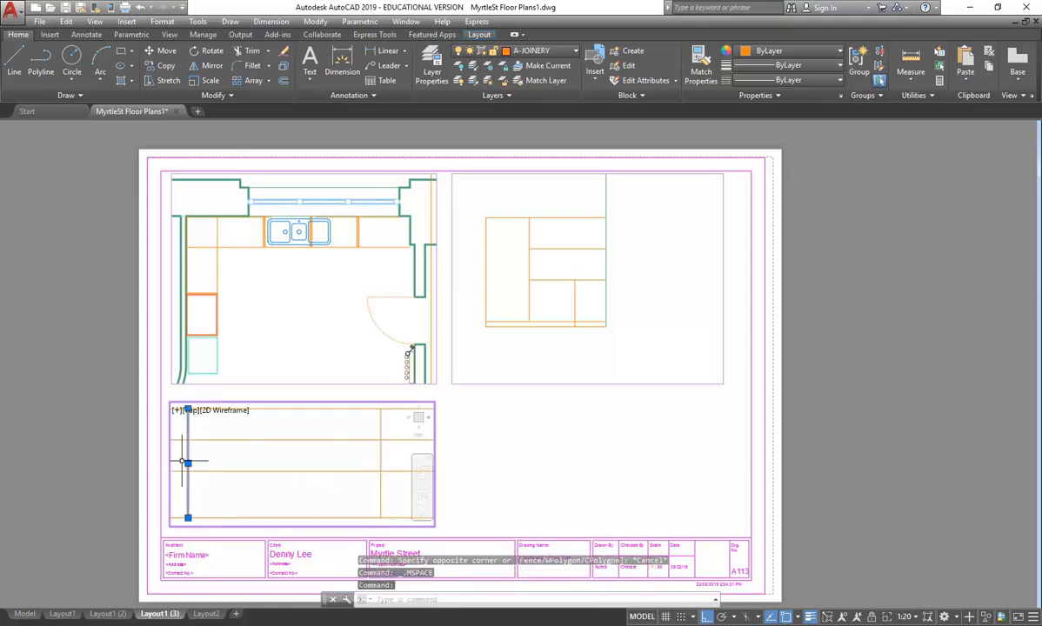
key(Escape)
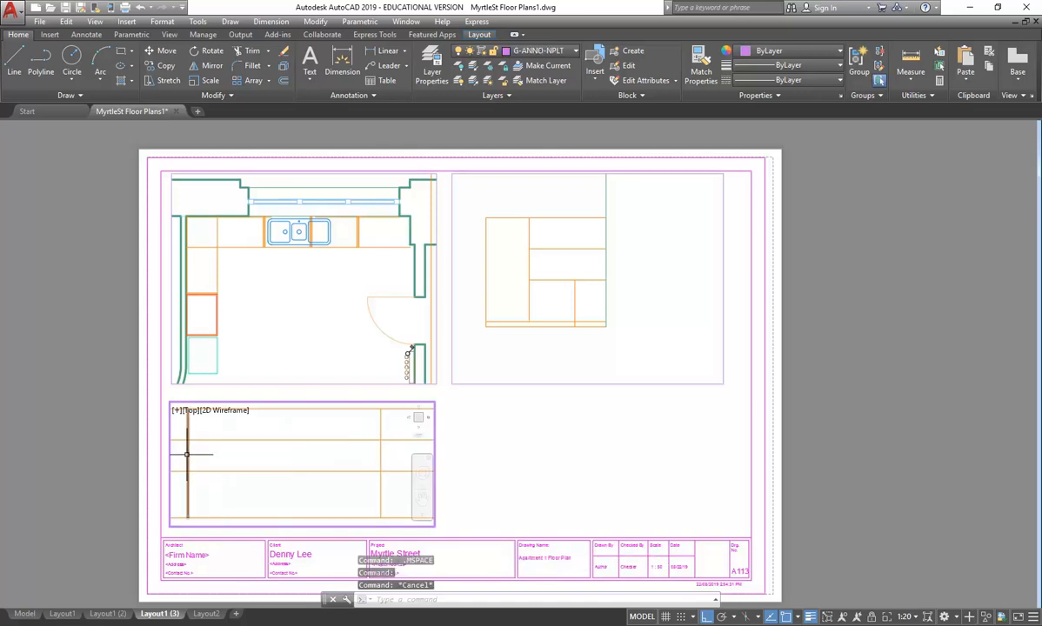
click(187, 453)
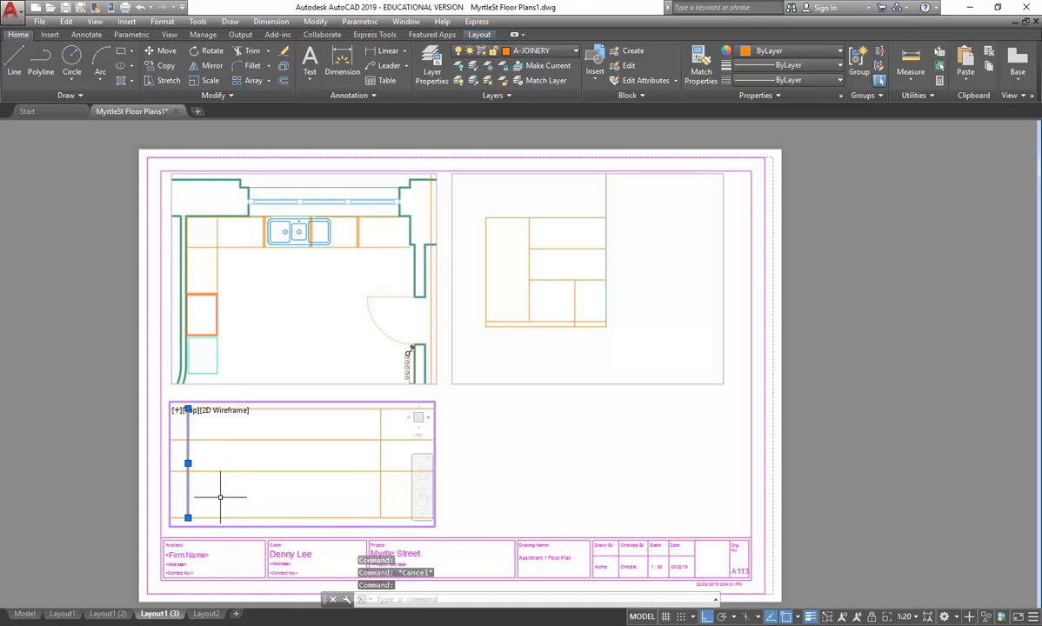
click(533, 51)
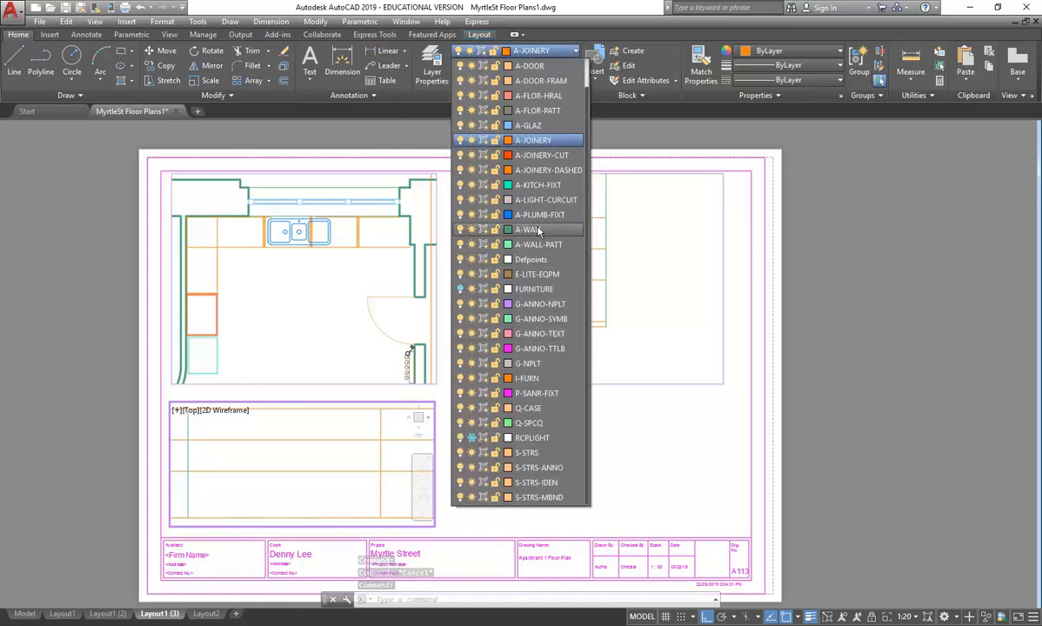
click(528, 230)
key(Escape)
Step: Compare the layer and lineweight properties of the elevation's wall line with those of the kitchen plan's left wall
click(187, 452)
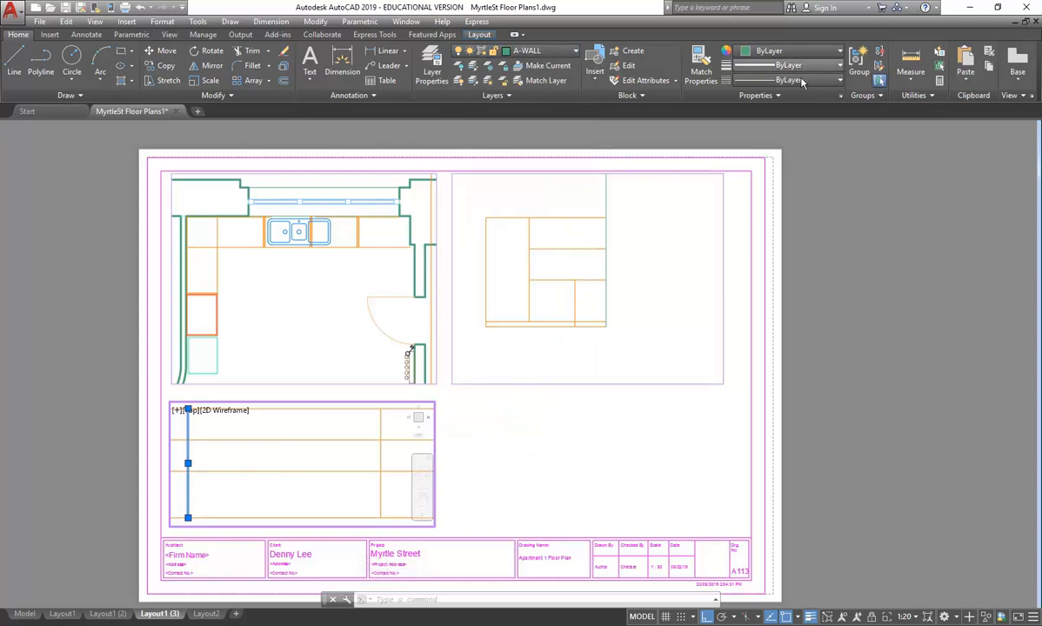
key(Escape)
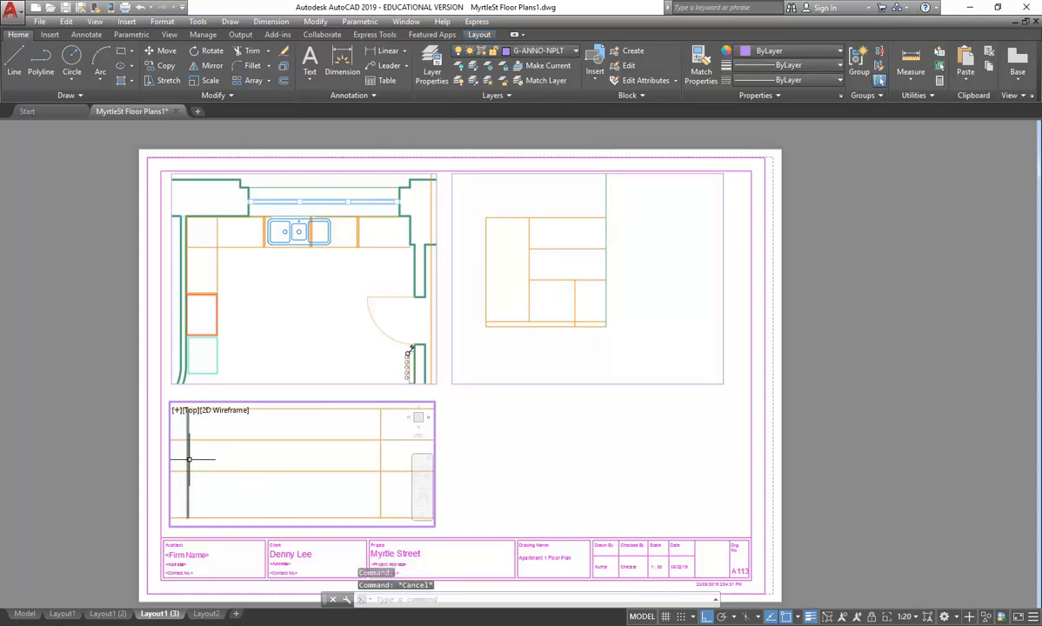
click(183, 322)
click(180, 318)
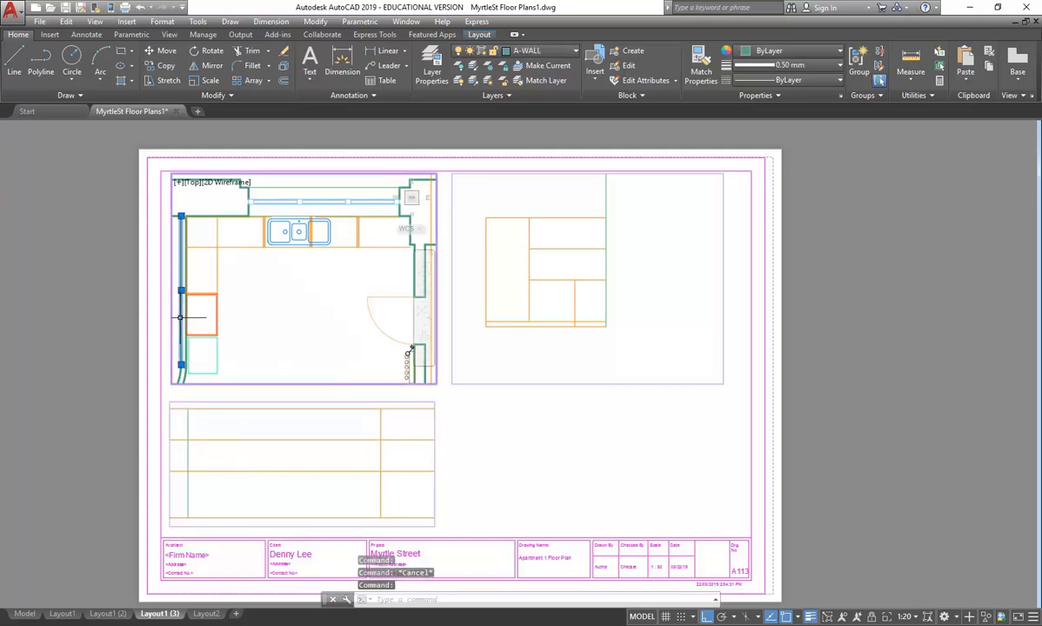
key(Escape)
click(186, 453)
click(186, 457)
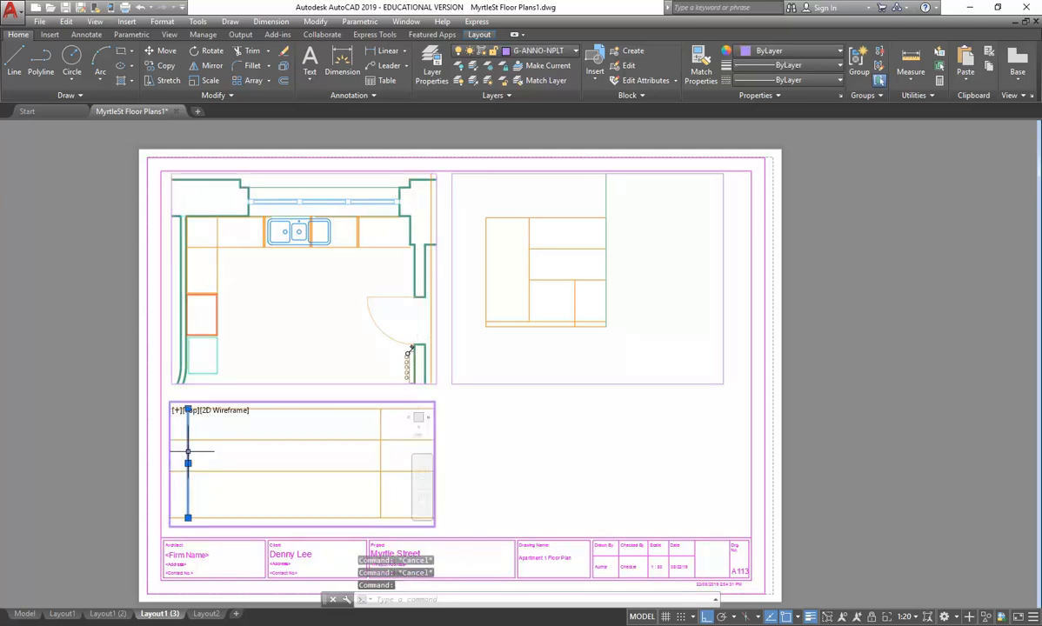
key(Escape)
Step: Set the A-WALL layer's lineweight to 0.50 mm and return to paper space
click(432, 70)
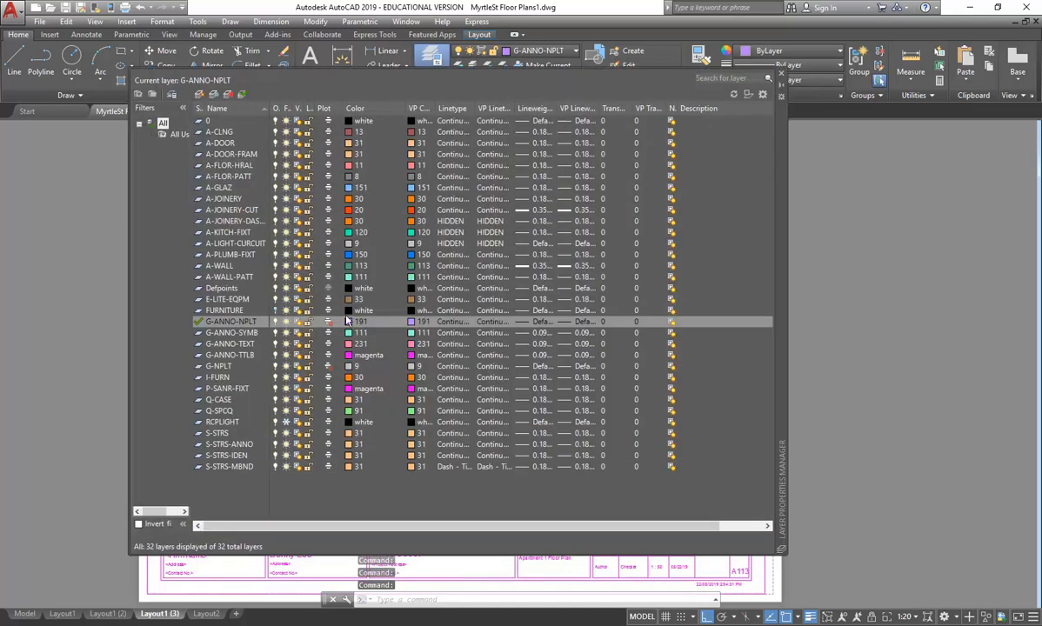
click(220, 267)
click(532, 265)
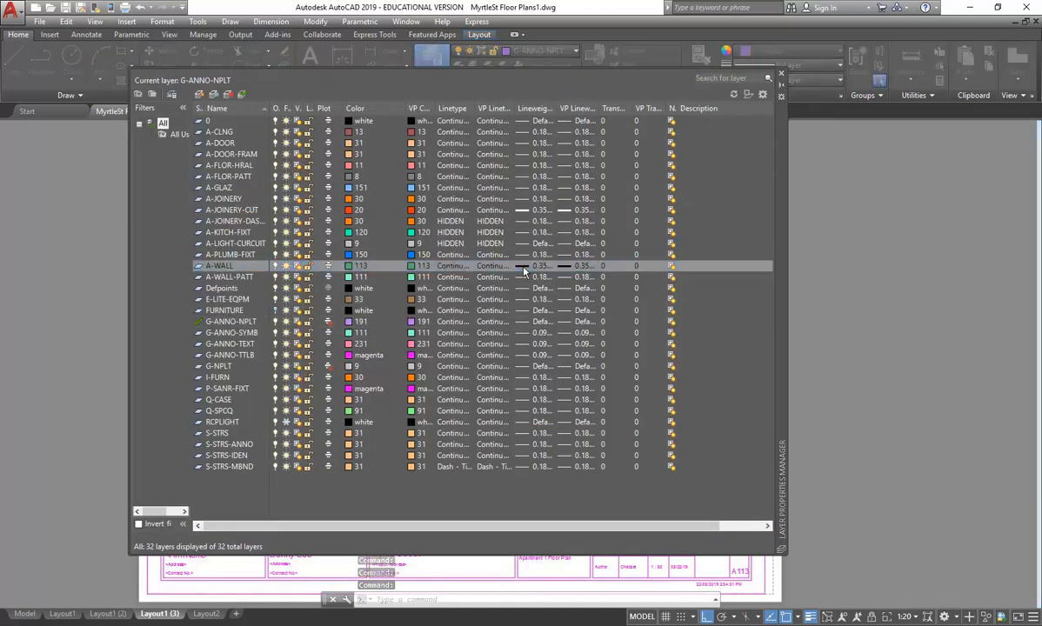
scroll(496, 337, down, 3)
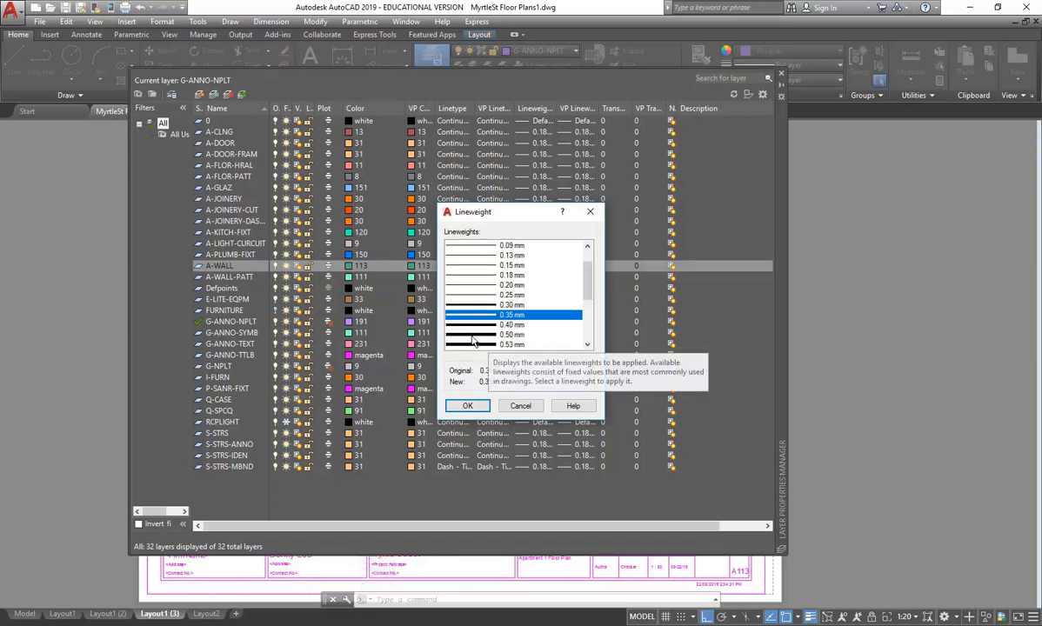
click(467, 406)
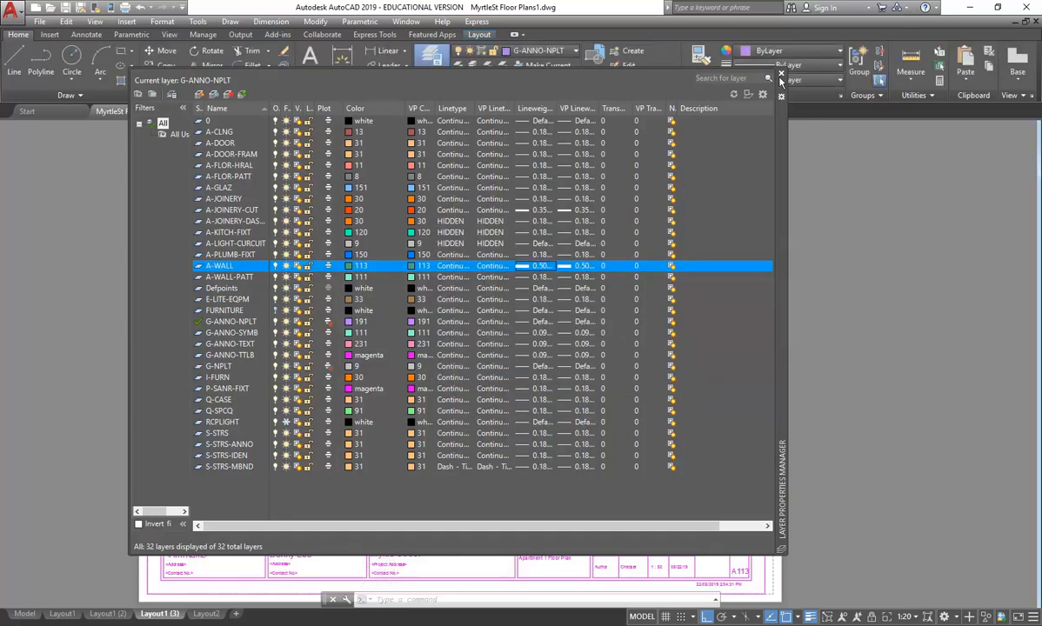
click(781, 74)
double_click(465, 427)
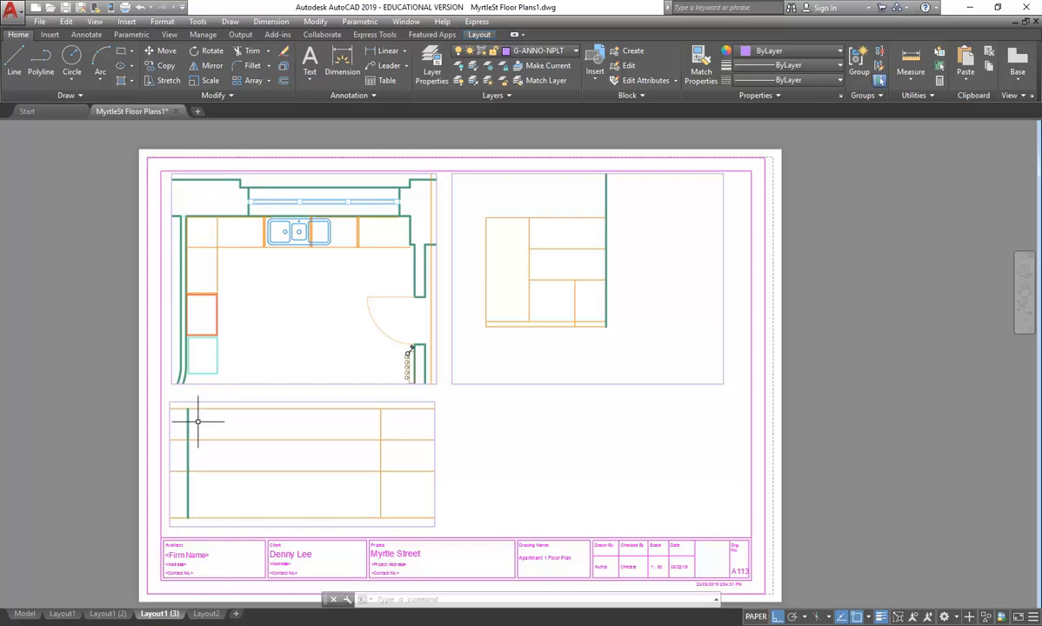
Step: Draw a vertical guide line from the kitchen plan's upper-left inner wall corner down past the lower viewport
click(14, 63)
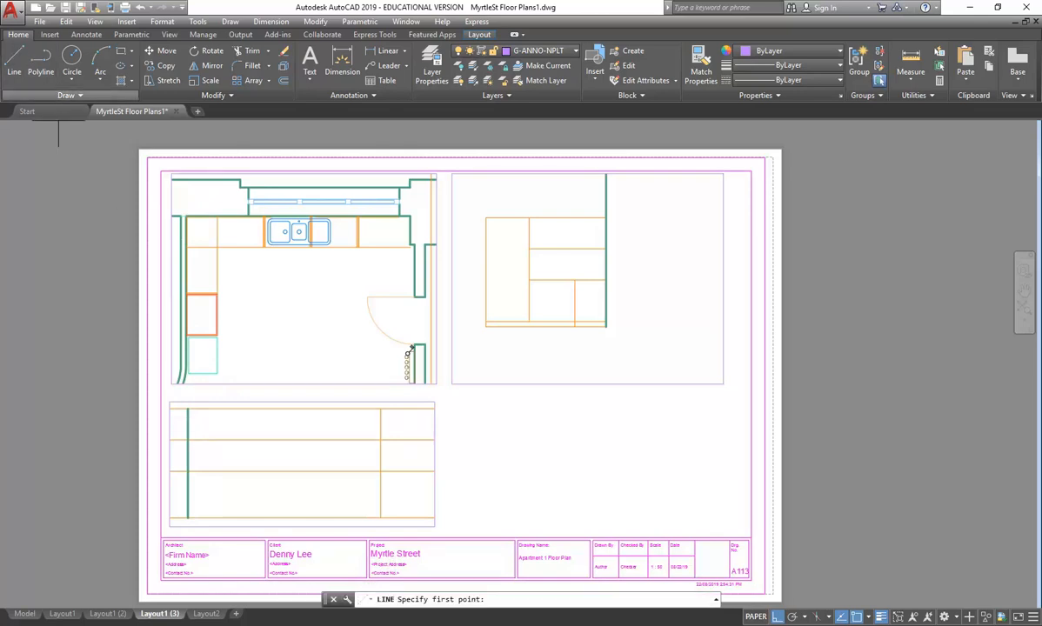
click(187, 216)
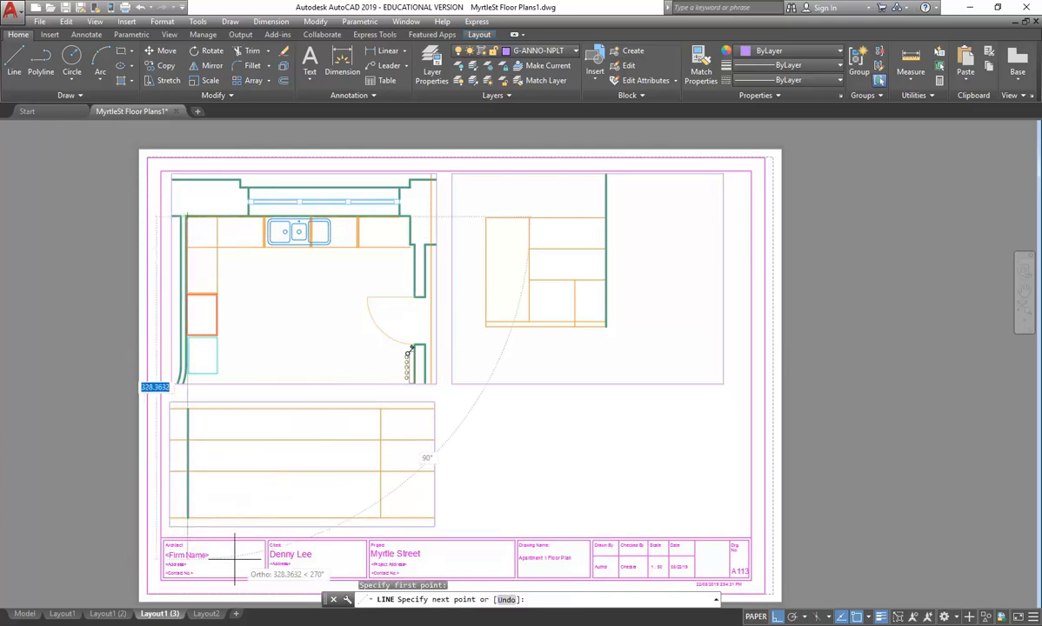
click(139, 556)
key(Escape)
key(Escape)
Step: Move the lower viewport from the top end of its wall line so that this line aligns with the vertical guide
click(452, 397)
click(416, 431)
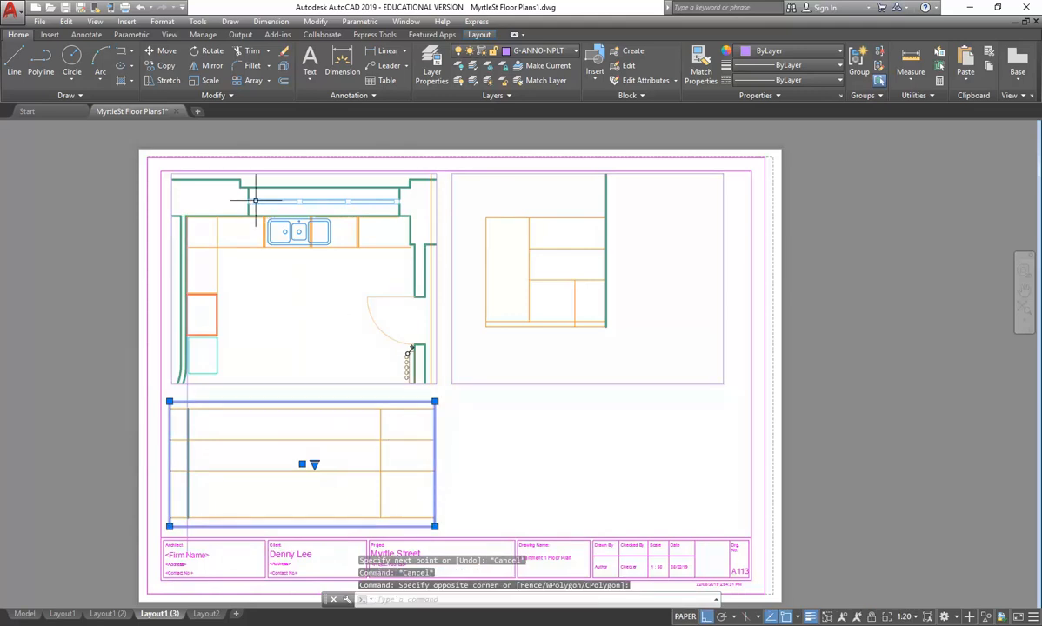
click(160, 51)
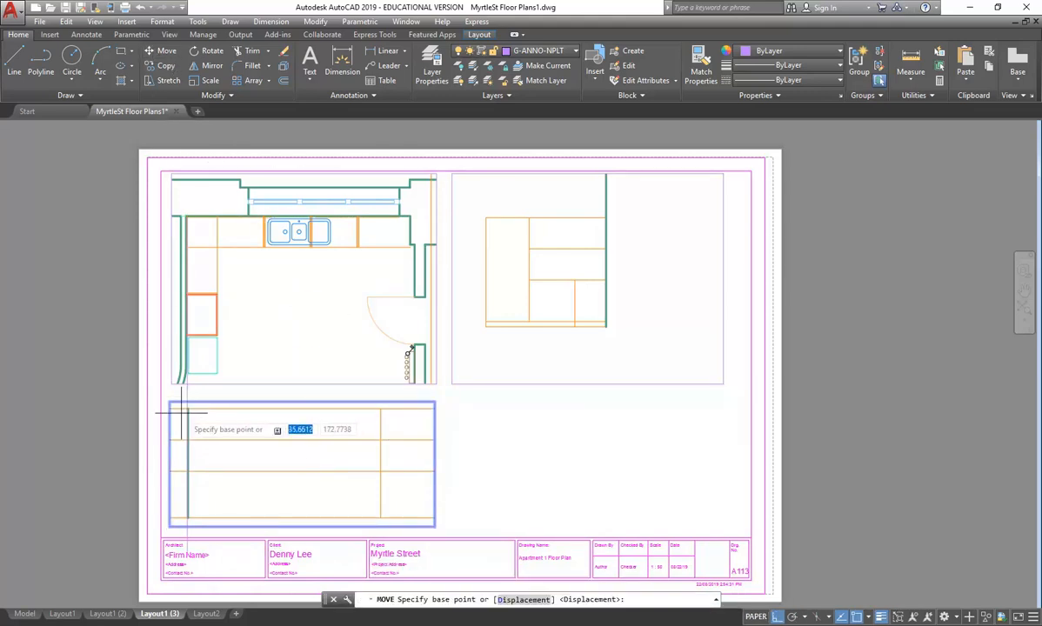
scroll(188, 408, up, 5)
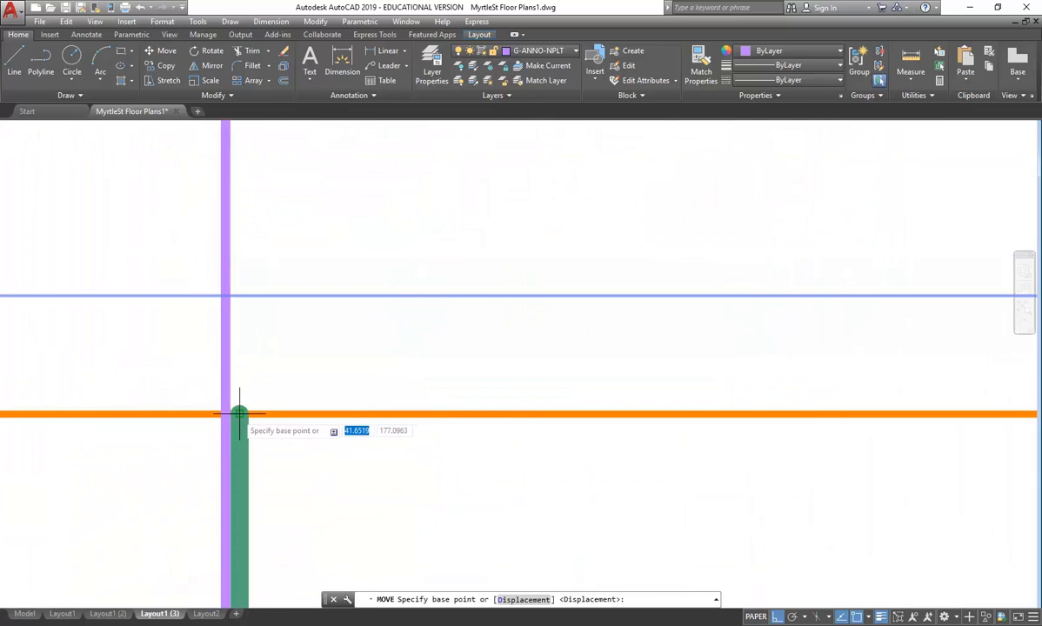
click(240, 413)
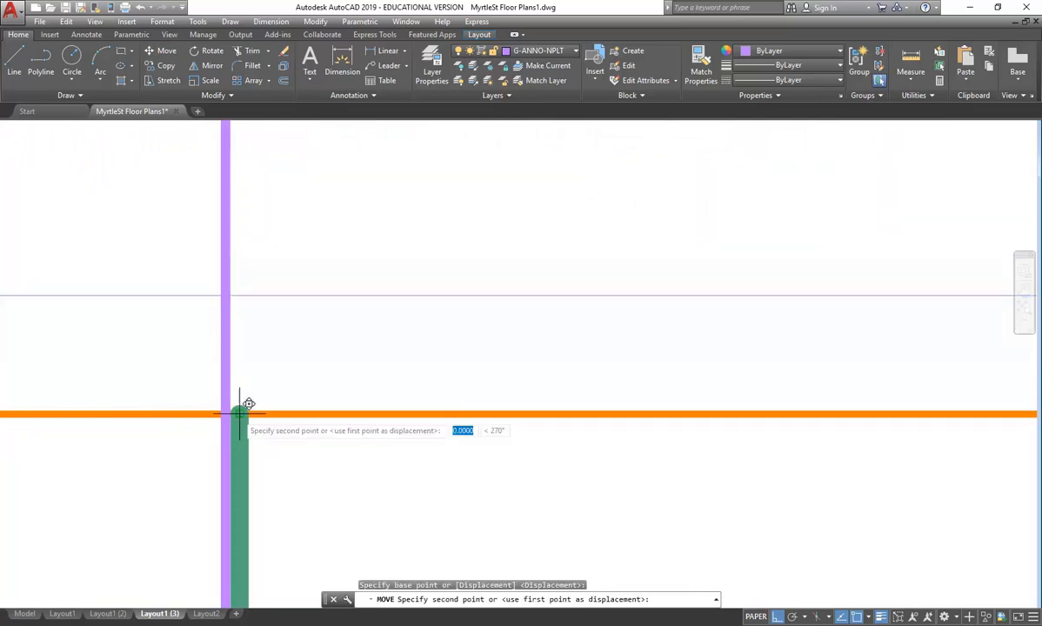
click(245, 383)
scroll(242, 364, down, 3)
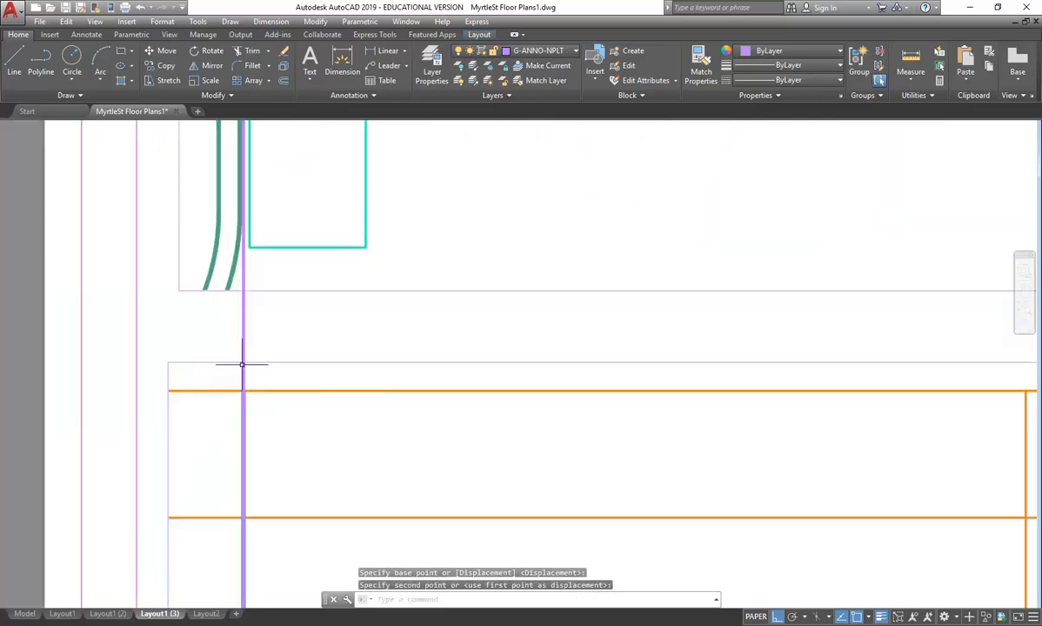
Step: Erase the vertical guide line from the sheet and switch to model space at the kitchen elevations
click(224, 328)
click(223, 328)
key(Delete)
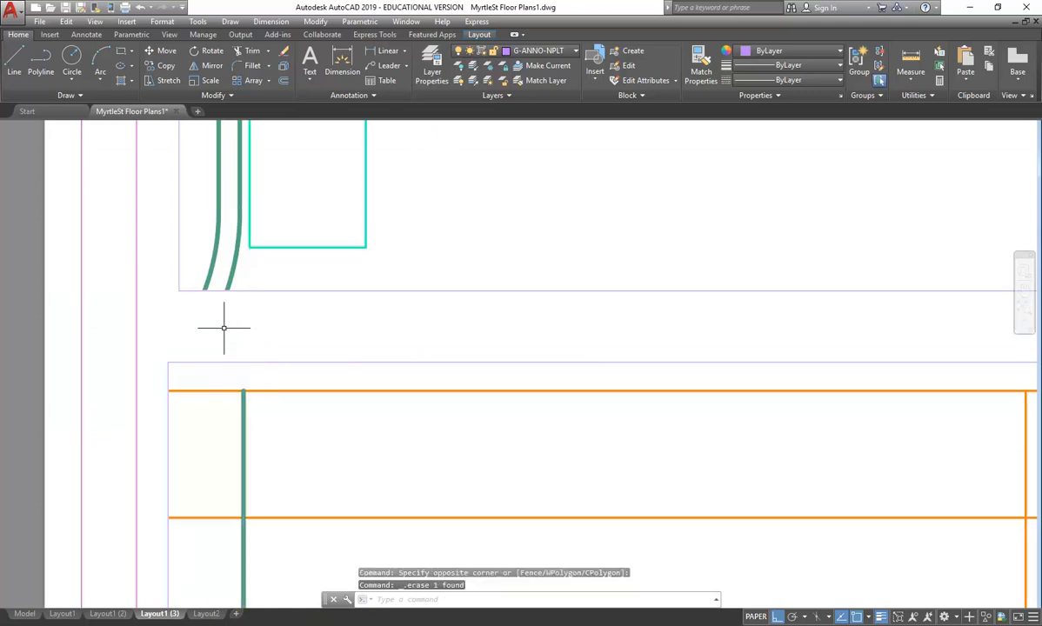
scroll(226, 348, down, 3)
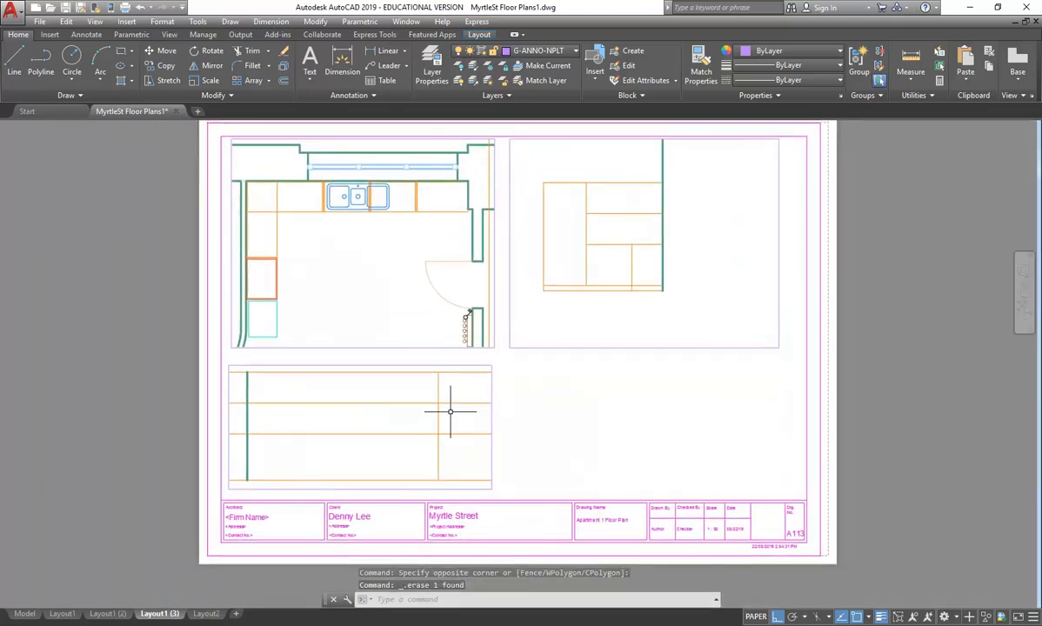
click(25, 615)
scroll(424, 312, up, 3)
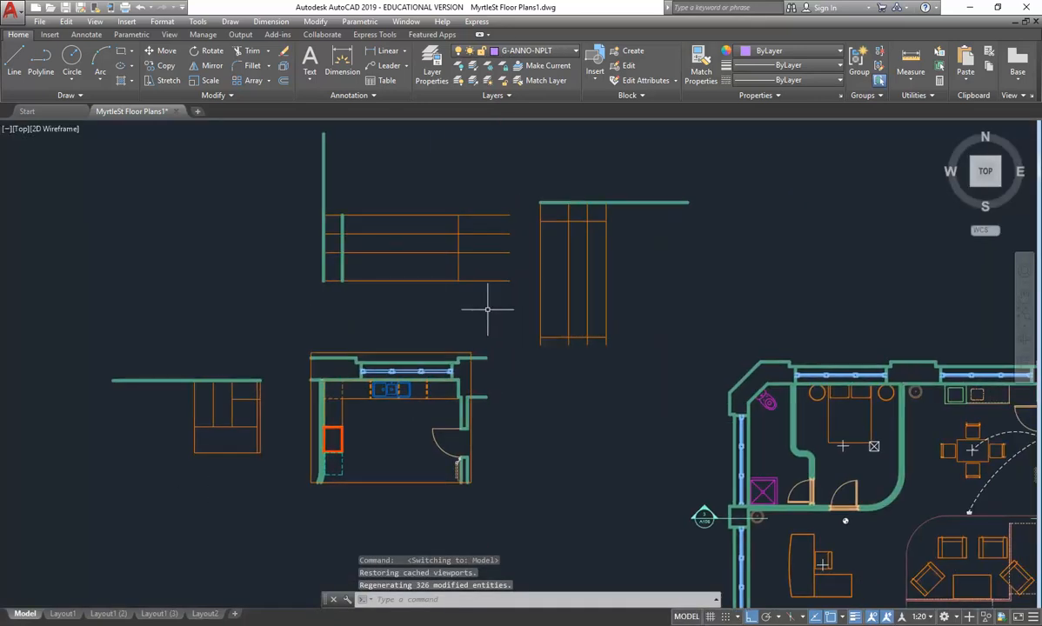
Step: Erase the upper elevation's vertical joinery line and draw an A-WALL line from the plan's right inner wall up to the elevation's top line
key(Delete)
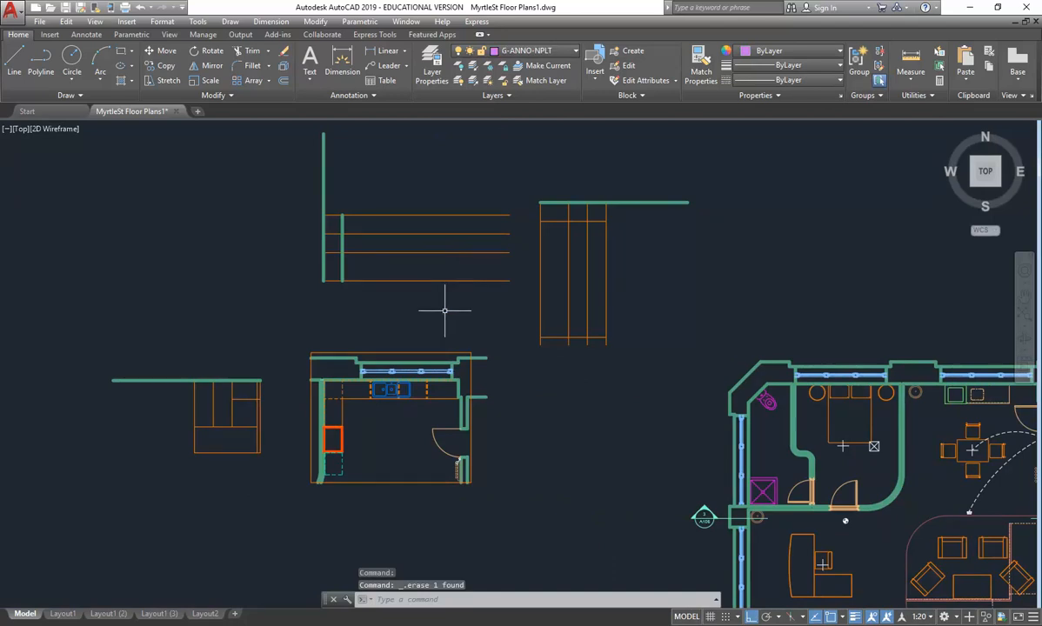
click(559, 55)
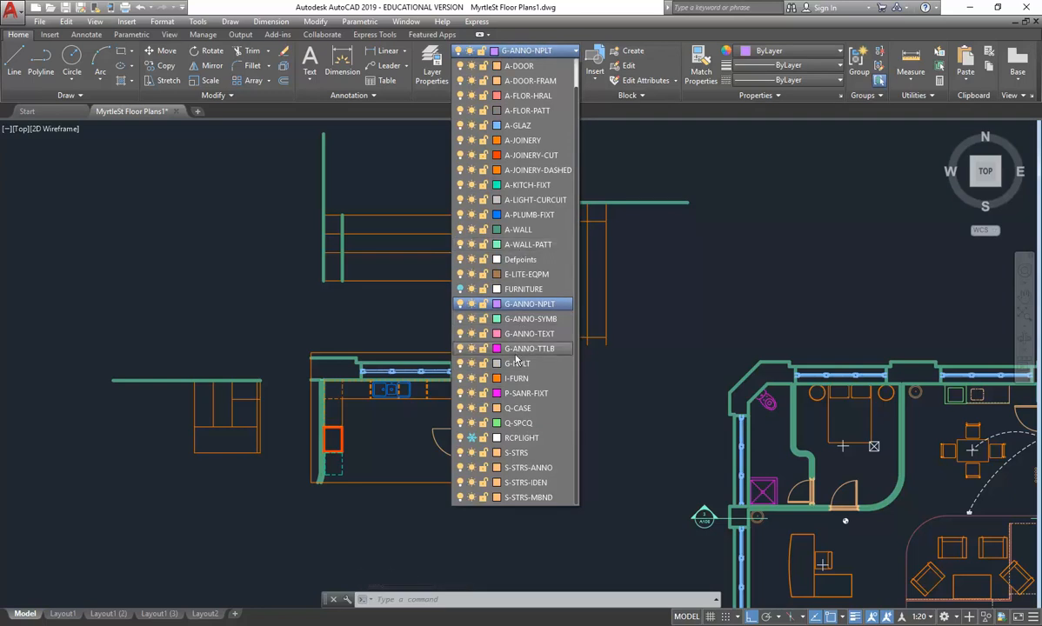
click(518, 229)
click(14, 61)
scroll(448, 387, up, 8)
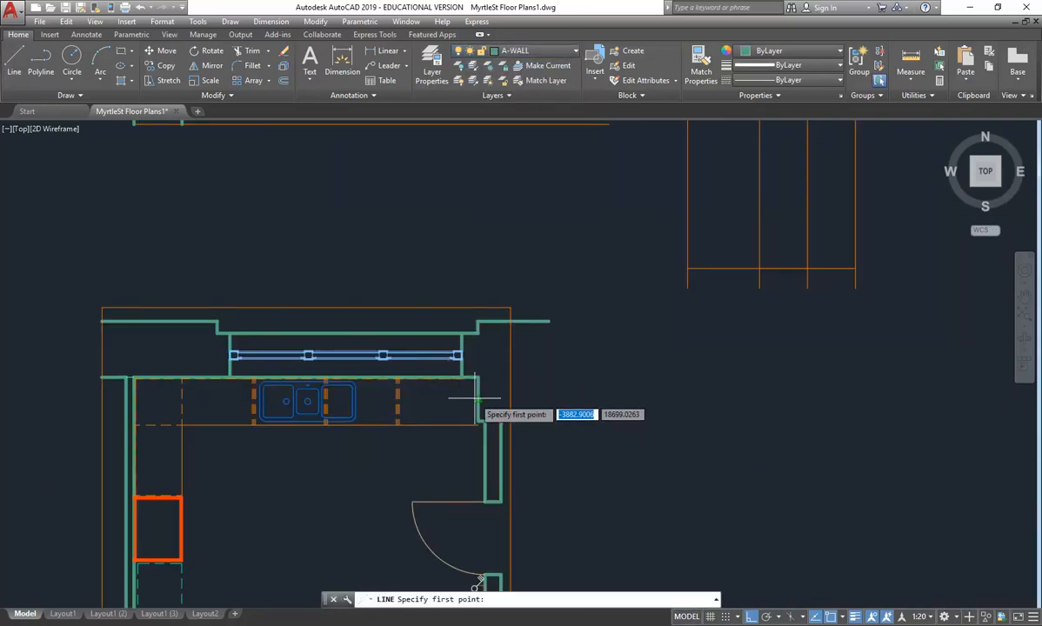
click(453, 420)
scroll(453, 348, down, 6)
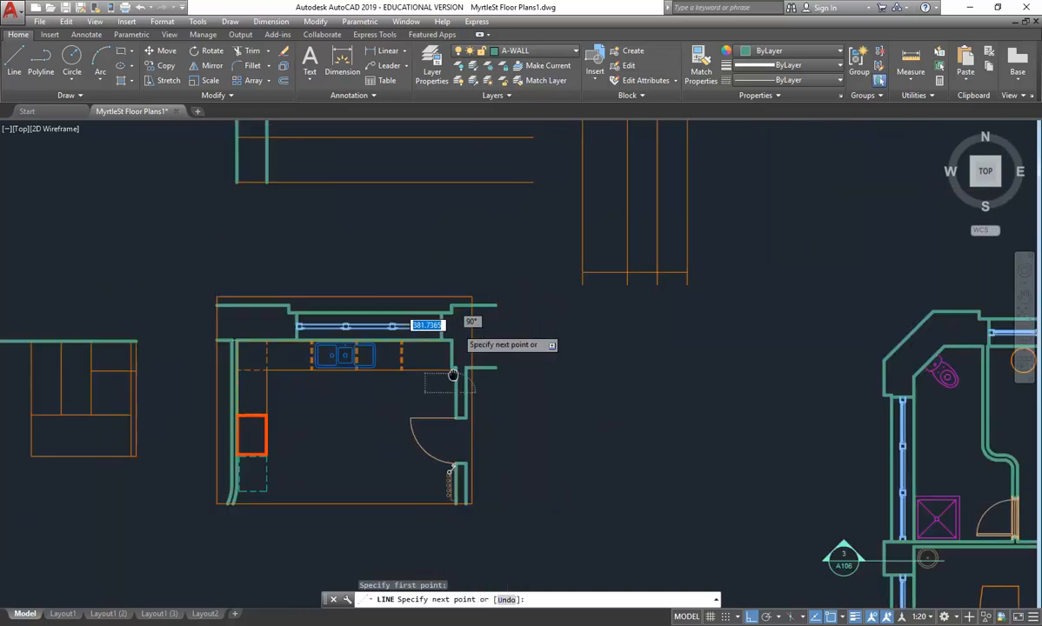
click(450, 301)
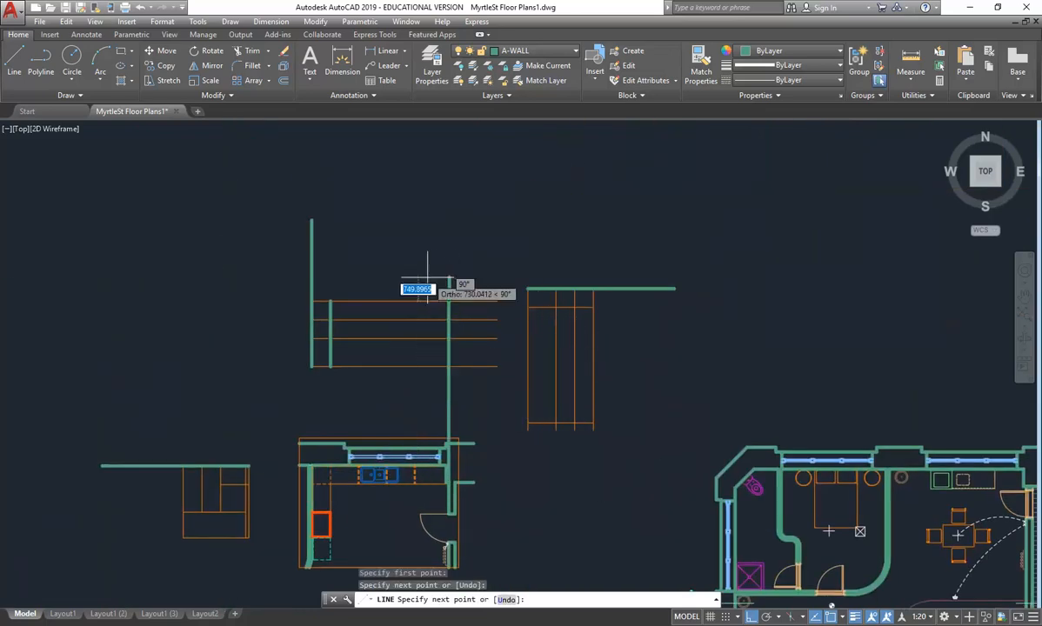
key(Escape)
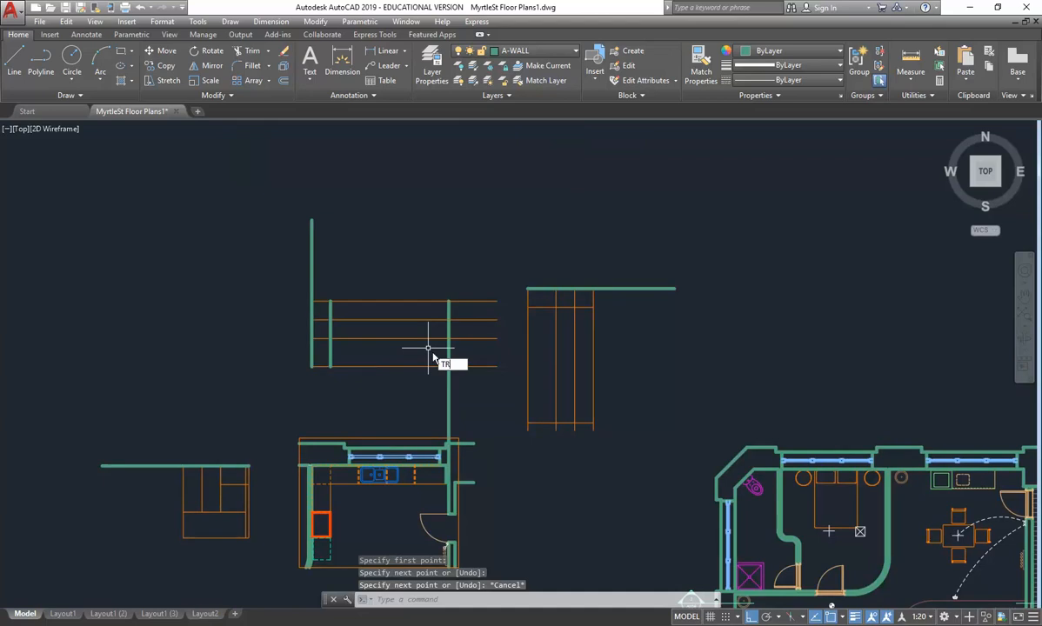
Step: Trim the upper elevation's horizontal joinery lines where they extend past the new right-hand wall line
key(Return)
click(462, 397)
click(406, 416)
key(Return)
click(495, 272)
click(465, 379)
key(Return)
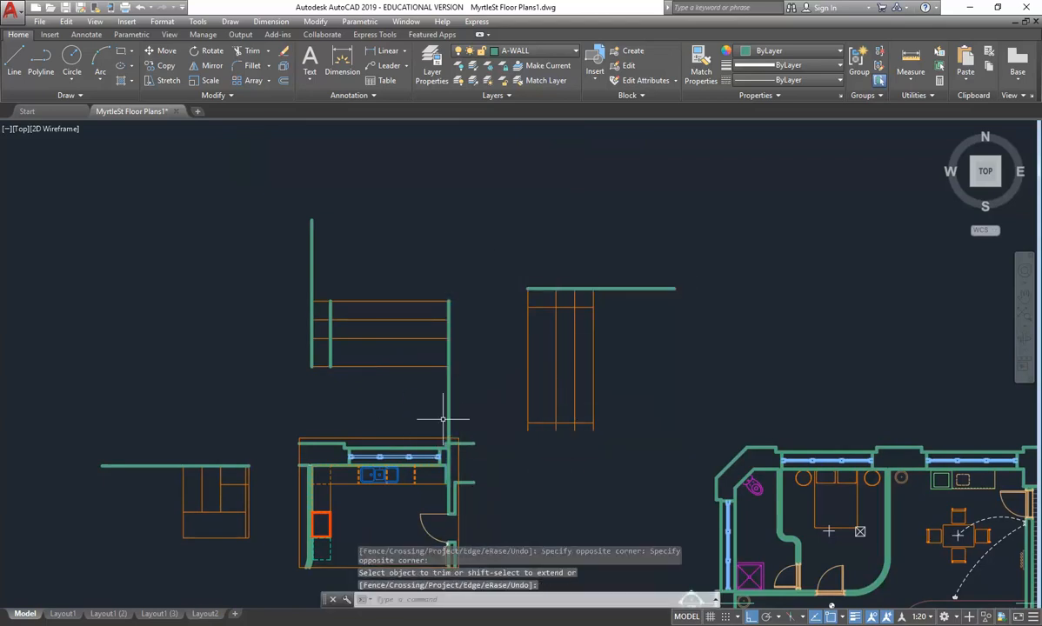
Step: Trim the new right-hand wall line below the upper elevation's bottom line
key(Return)
click(434, 369)
key(Return)
click(477, 375)
click(423, 395)
key(Return)
Step: Trim the left-hand wall line above the upper elevation's top line
key(Return)
click(350, 295)
click(346, 307)
key(Return)
click(360, 264)
click(295, 274)
key(Return)
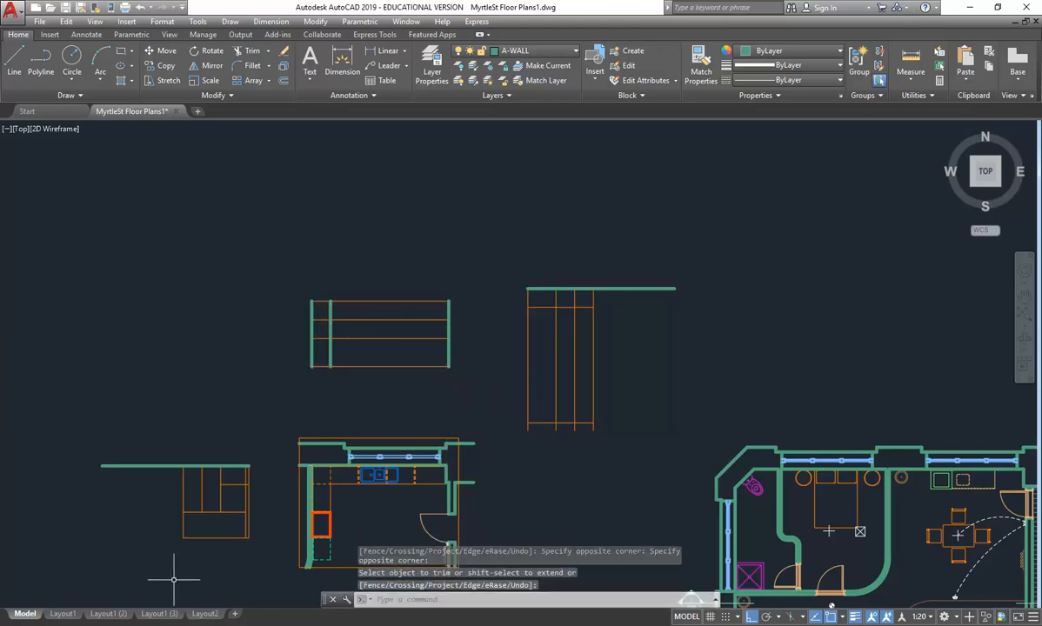
Step: Inspect the plan and lower elevation viewports on the Layout1 (3) sheet, then return to the Model view
click(158, 614)
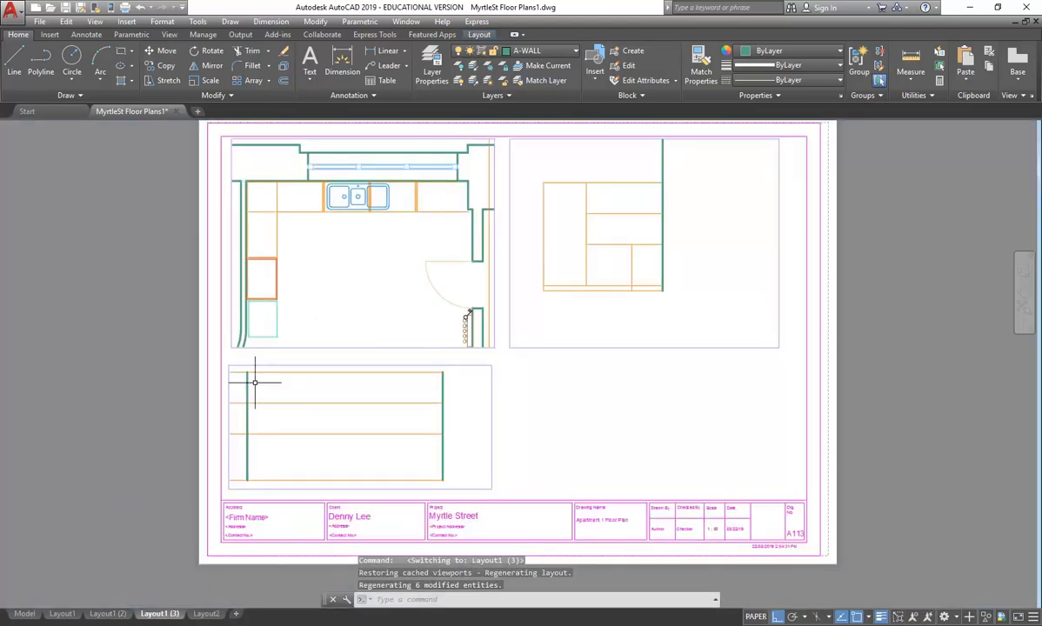
double_click(320, 397)
click(346, 283)
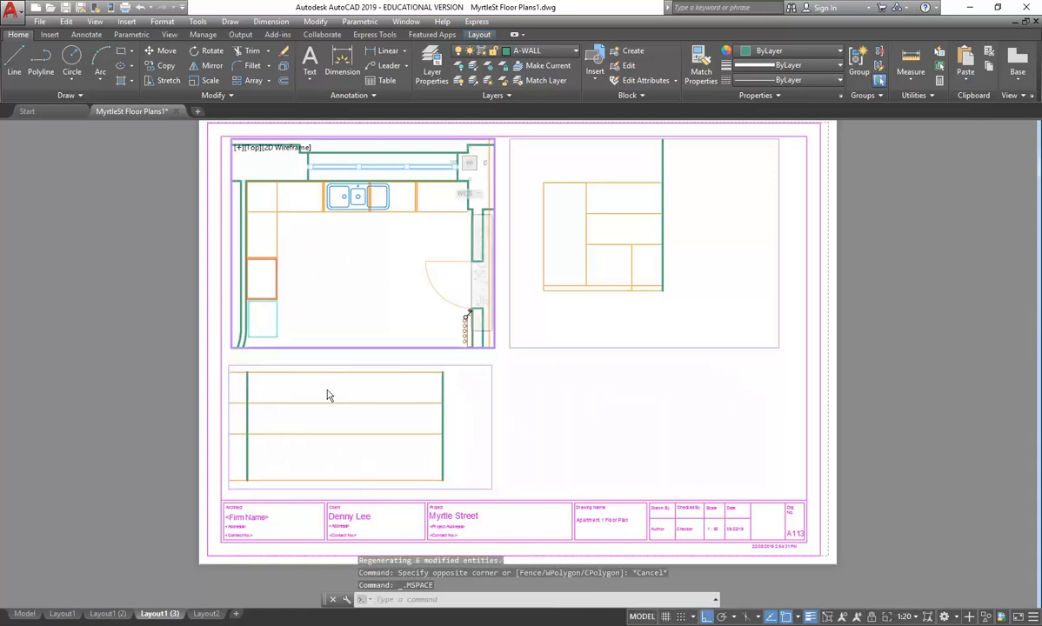
click(321, 419)
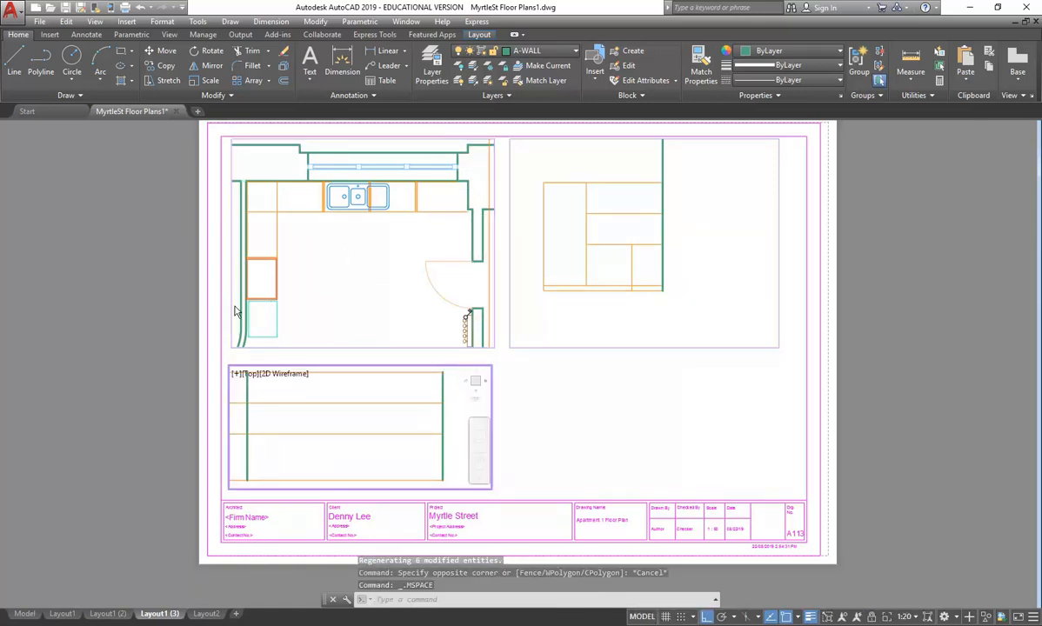
click(25, 614)
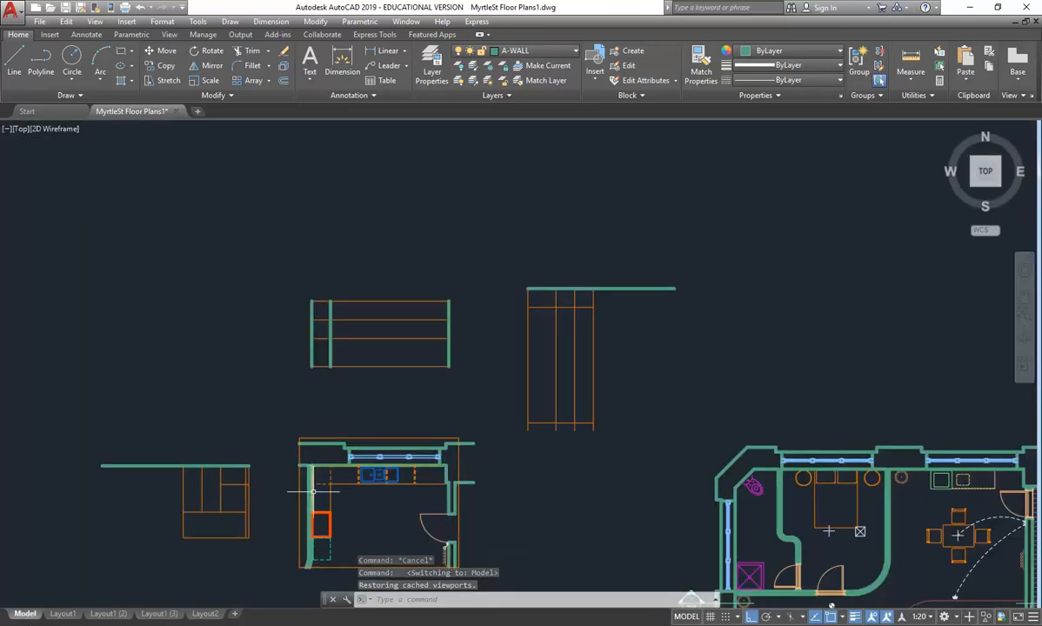
Step: Put the upper elevation's inner vertical line on the A-JOINERY-CUT layer and shorten its top end to the lowest intermediate horizontal line
click(330, 353)
click(547, 52)
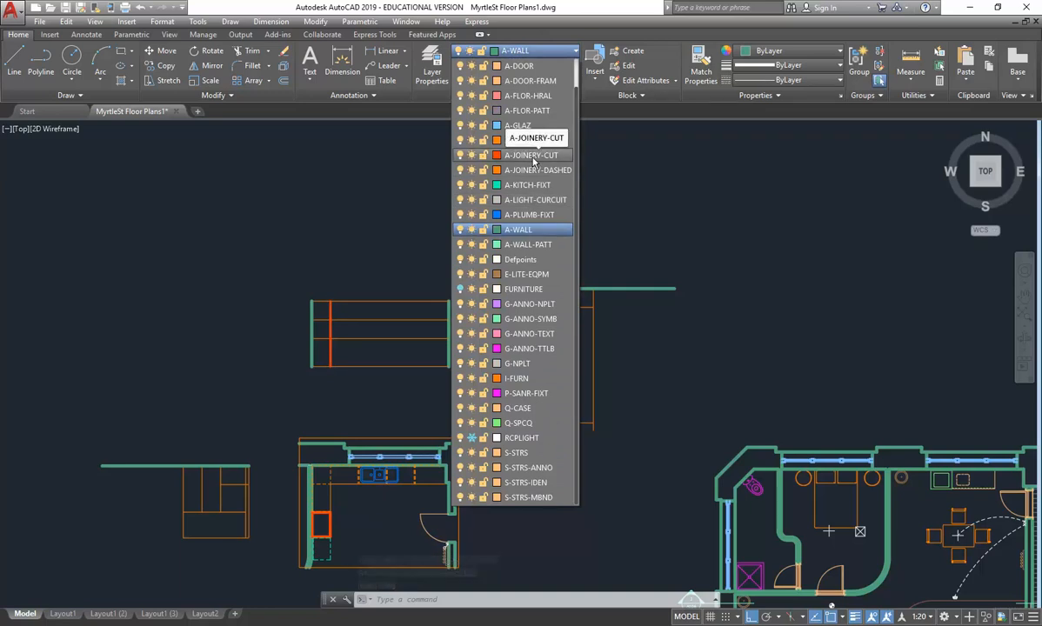
click(533, 162)
click(331, 303)
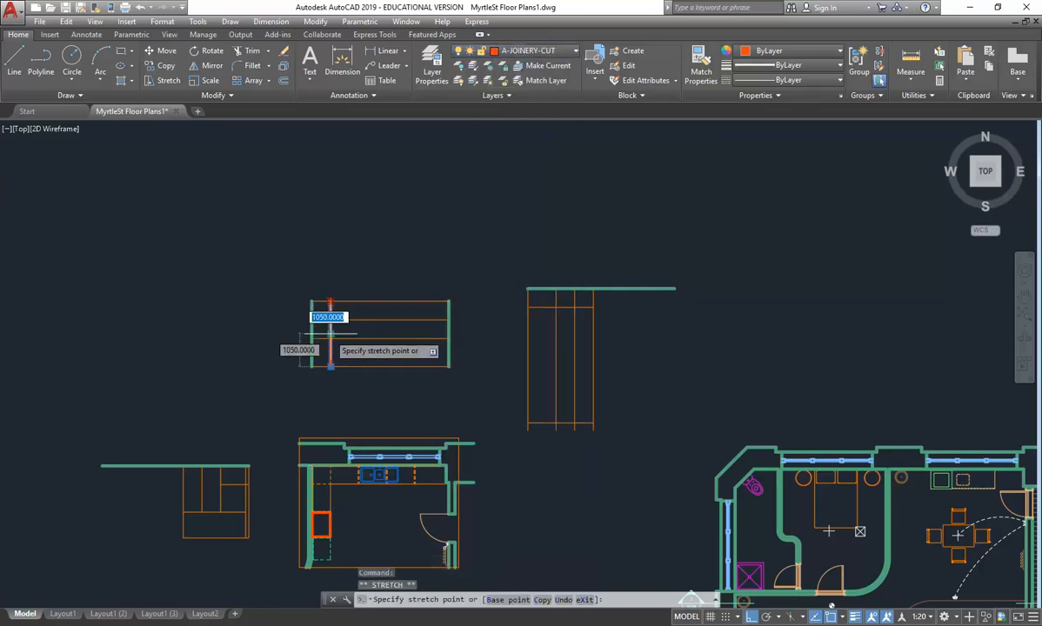
key(Escape)
key(Escape)
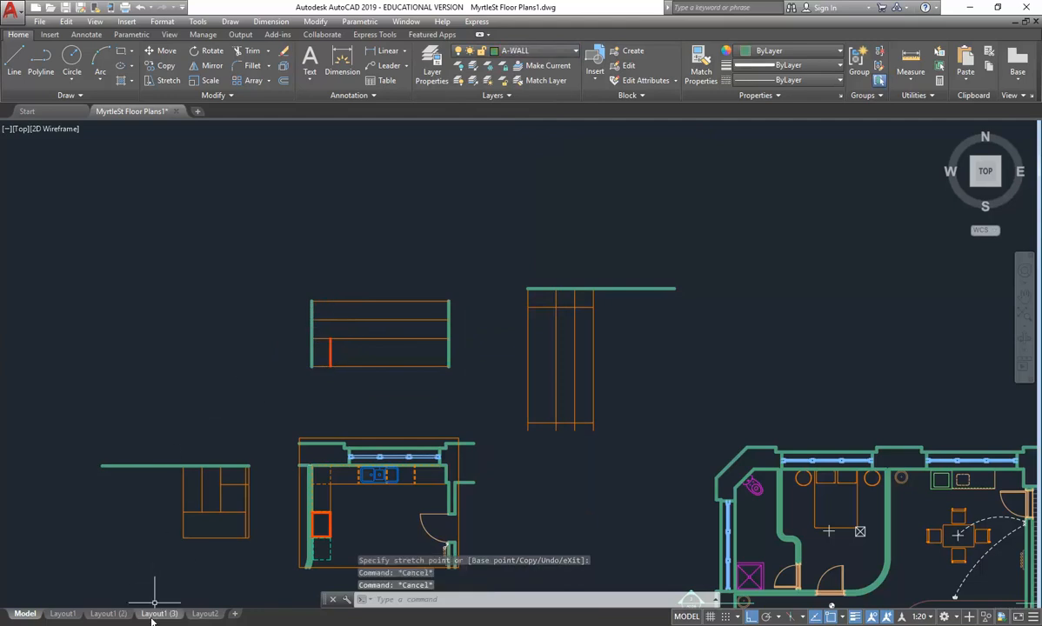
Step: Return to paper space on Layout1 (3) and draw a vertical guide line from the plan's right inner wall face down past the lower viewport
click(159, 613)
click(287, 441)
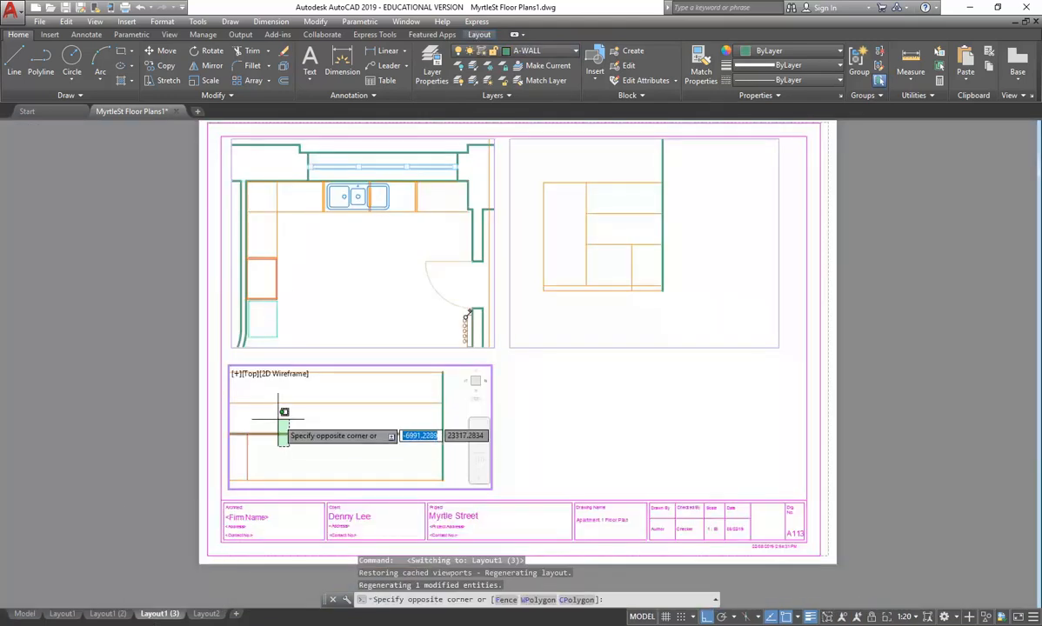
click(323, 450)
double_click(544, 406)
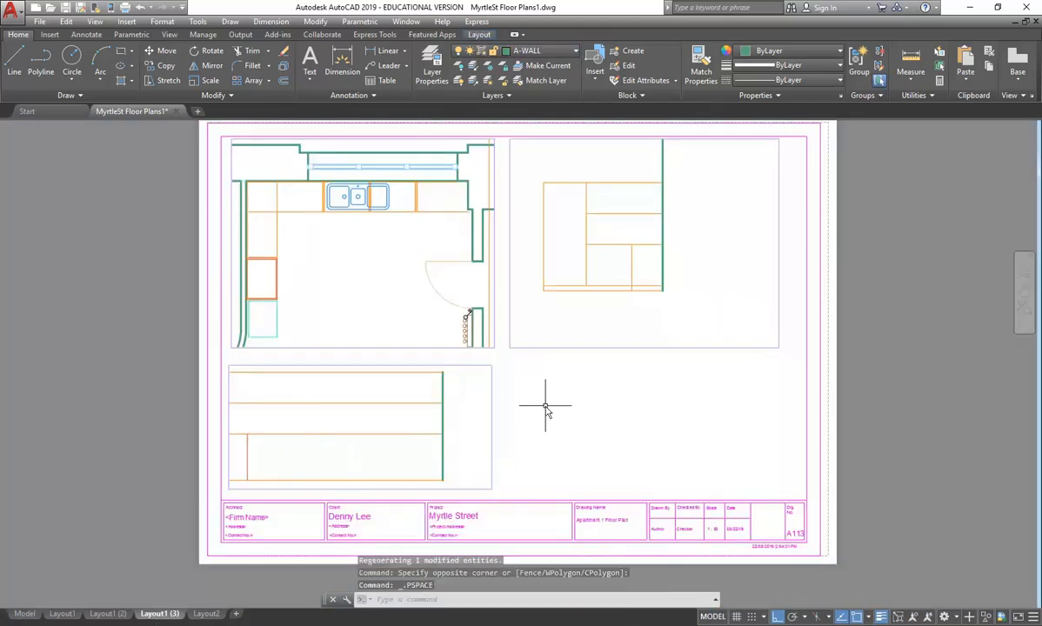
click(15, 63)
click(472, 235)
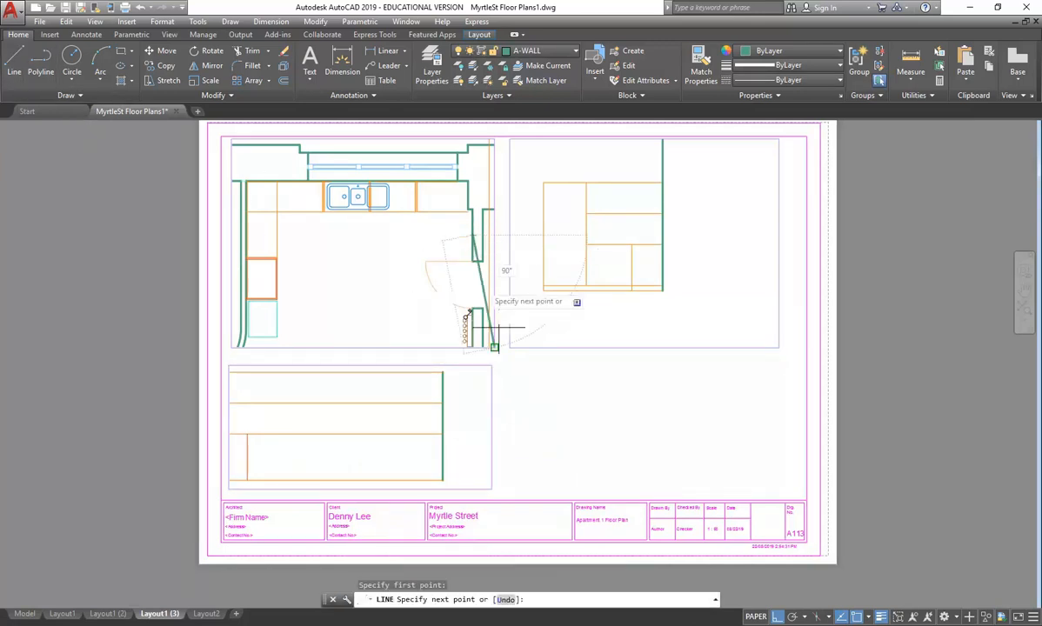
click(472, 523)
key(Escape)
key(Escape)
Step: Move the lower viewport horizontally from the top end of its right-hand wall line onto the vertical guide line
click(509, 400)
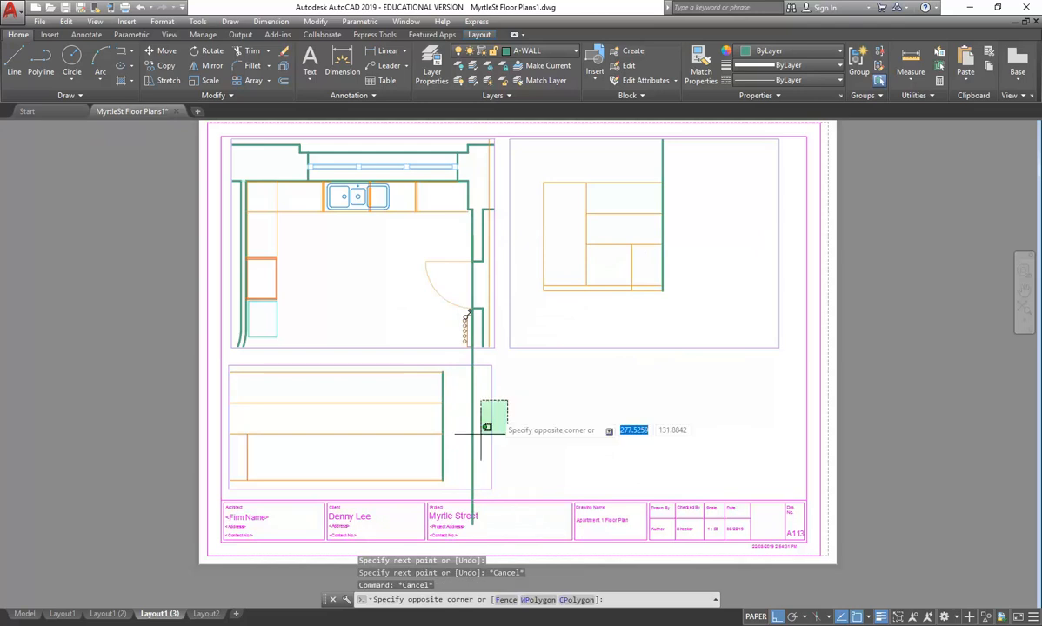
click(487, 433)
text(m)
key(Return)
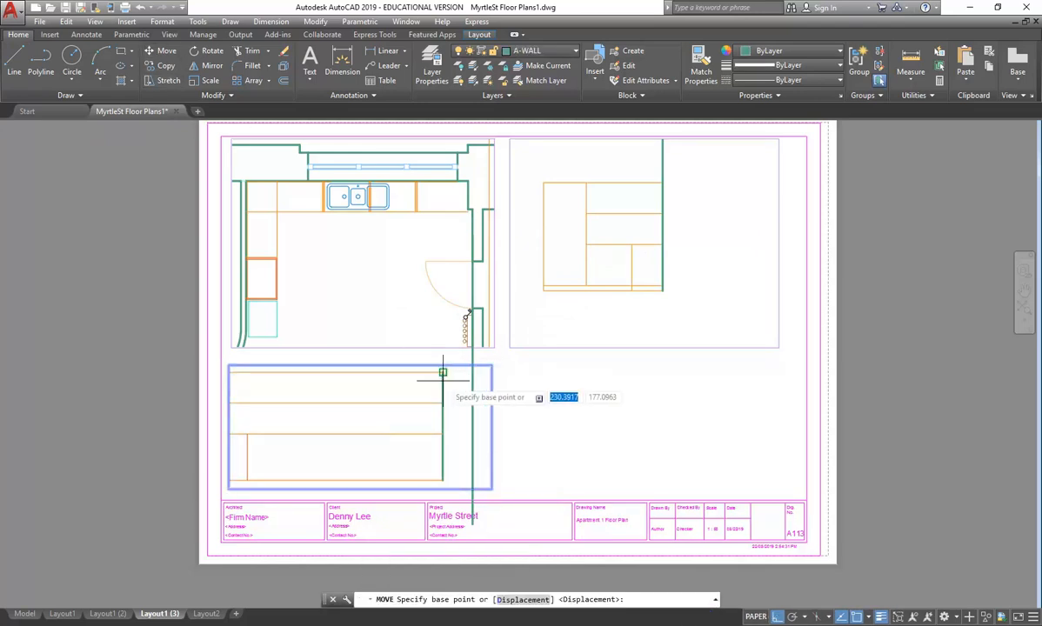
click(443, 372)
click(471, 371)
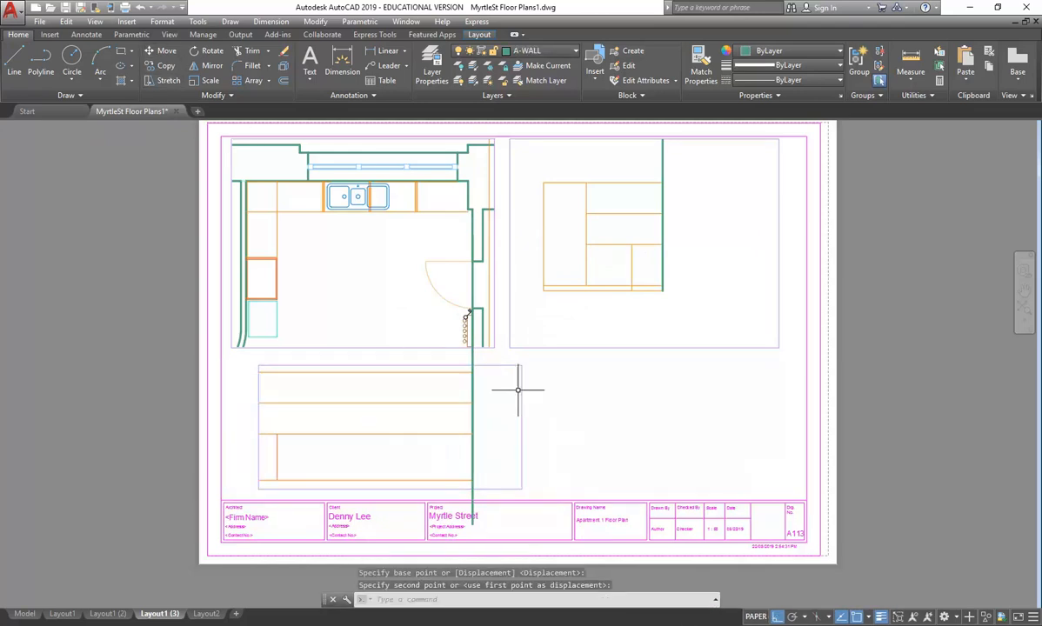
Step: Stretch the lower viewport's left edge out to the title block border to take in the left-hand wall line
click(259, 366)
click(259, 366)
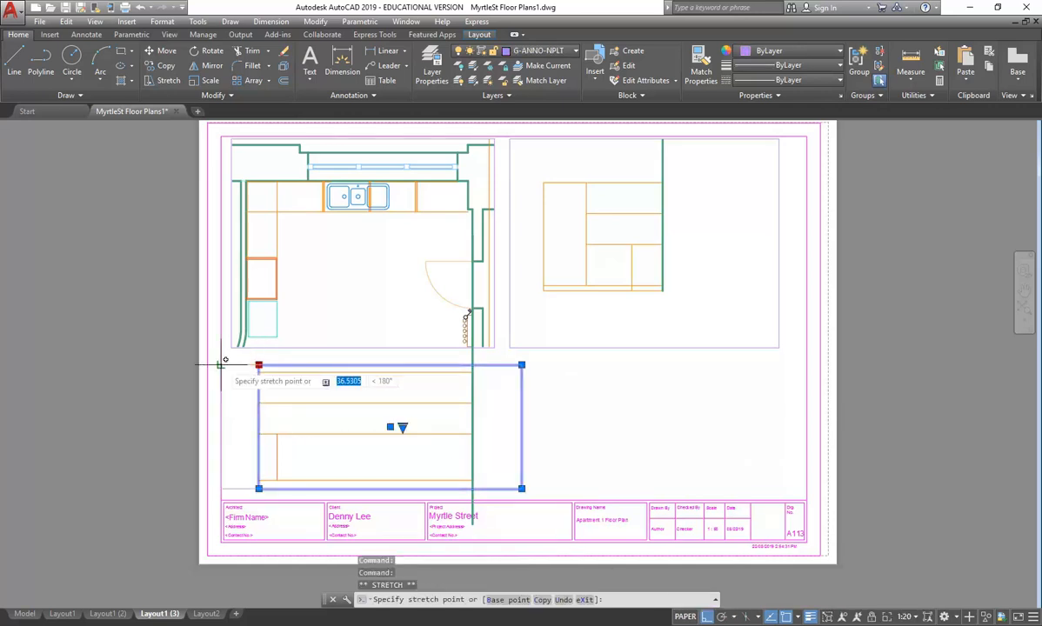
click(221, 365)
key(Escape)
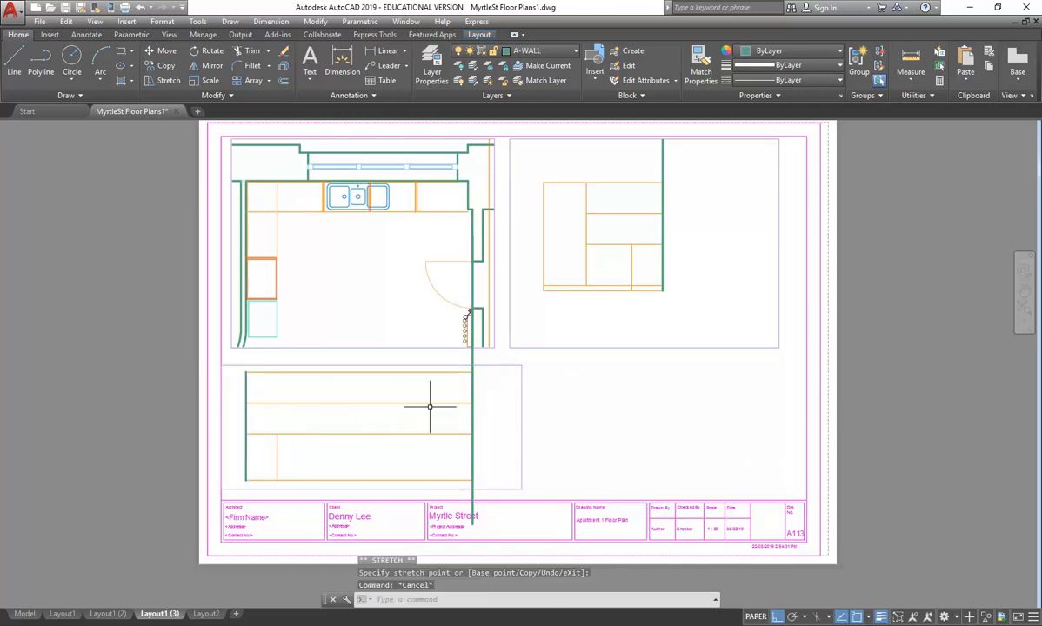
Step: Erase the vertical guide line between the kitchen plan and the lower viewport
click(476, 379)
click(468, 357)
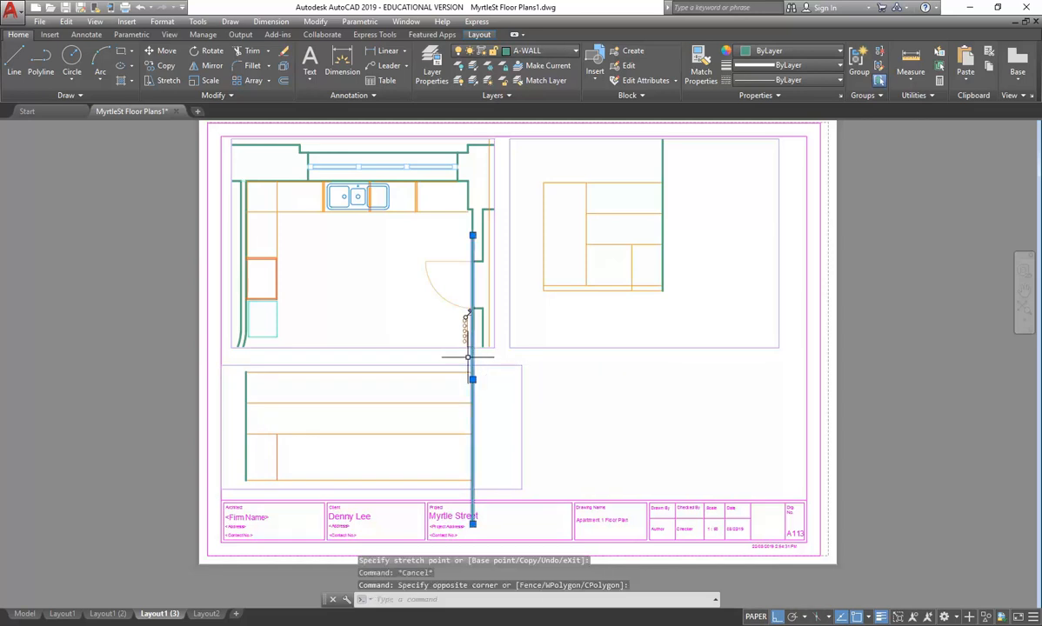
key(Delete)
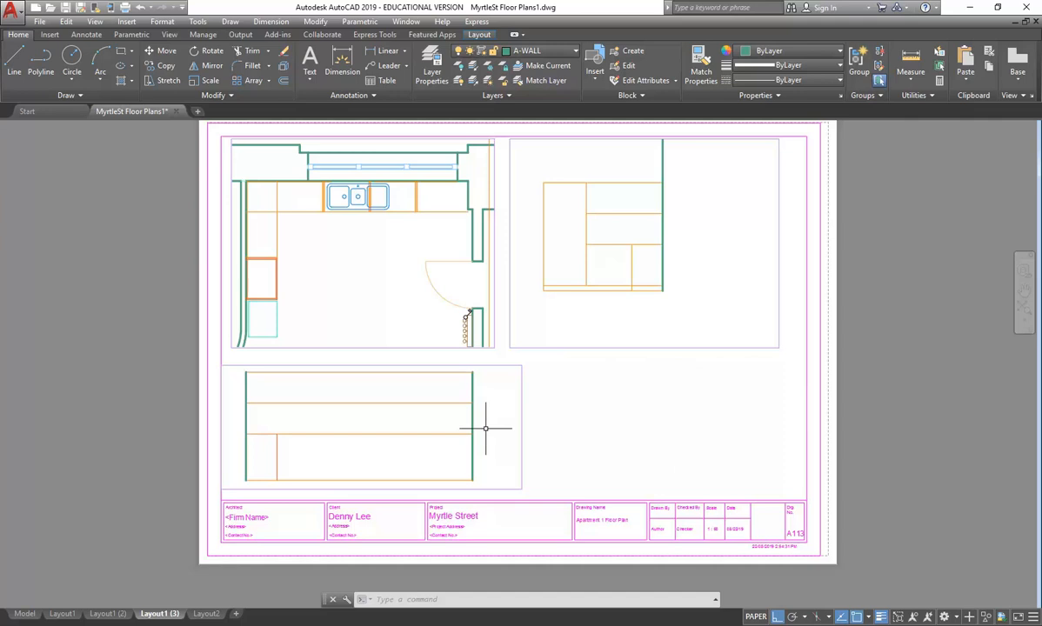
scroll(486, 428, up, 3)
scroll(479, 425, down, 3)
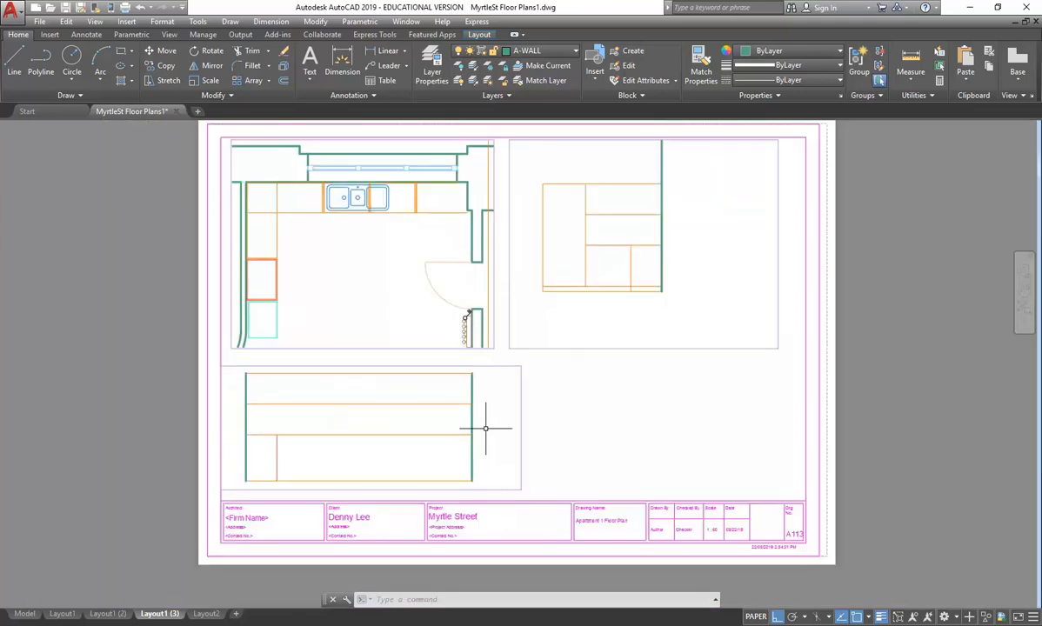